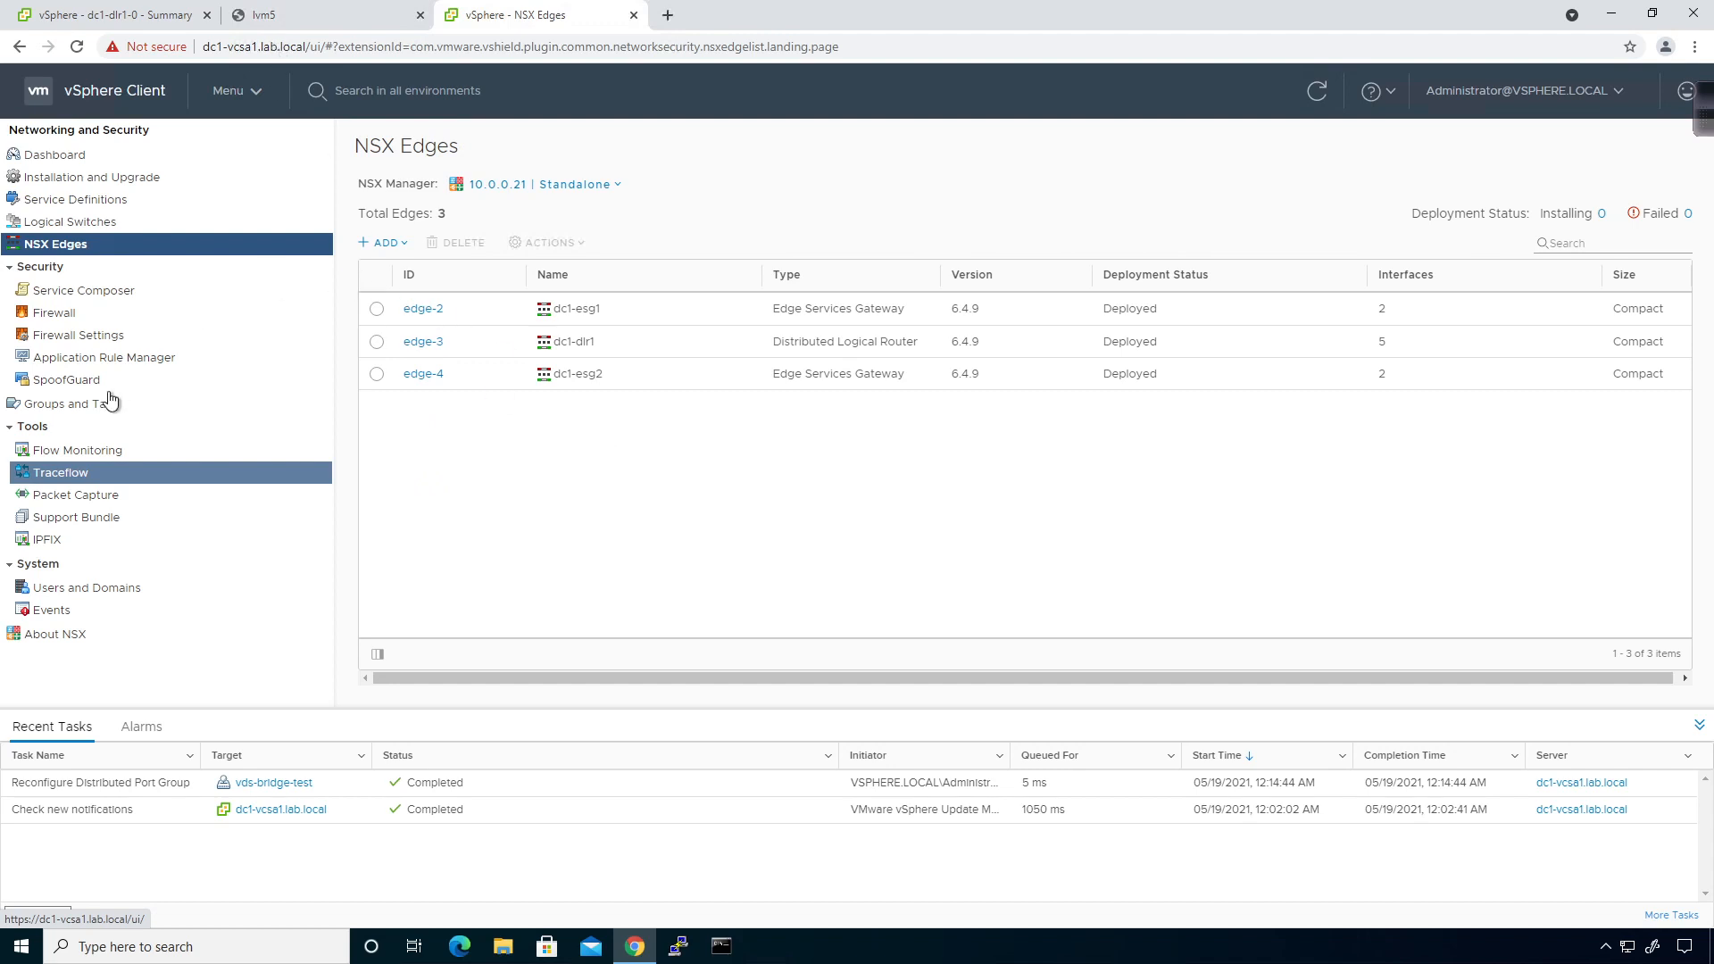
Bring up lvm5's Summary in the inventory, showing it on vds-bridge-test at dc1-host2.
left_click(143, 23)
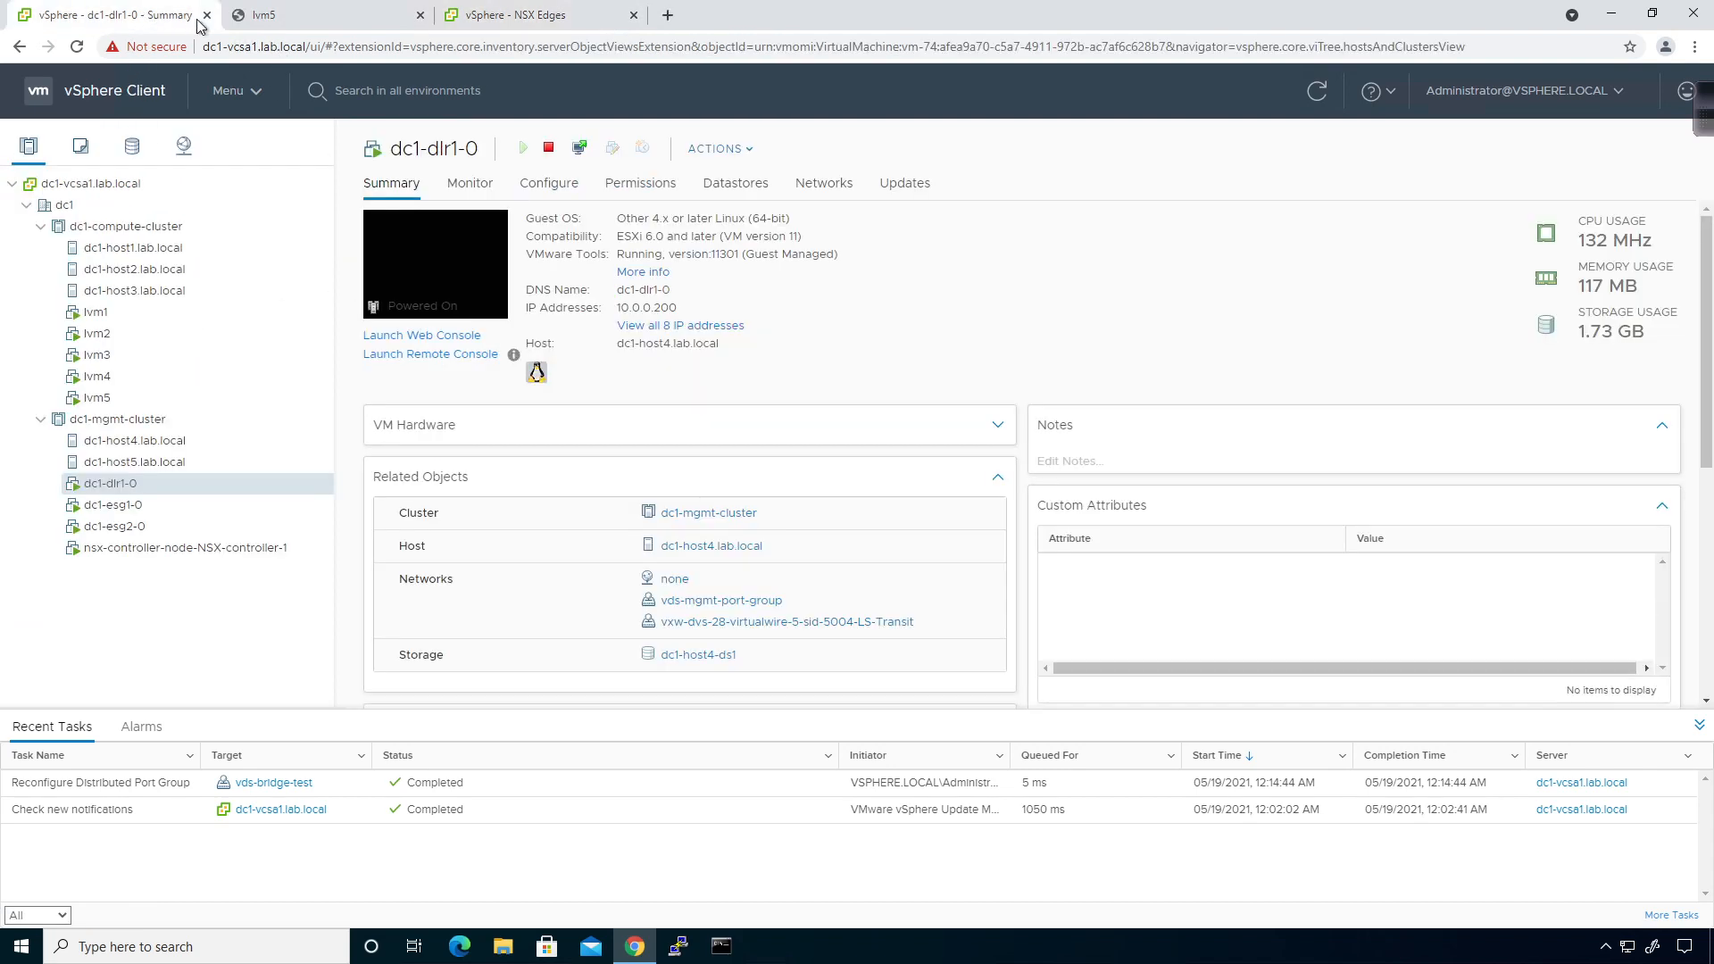
left_click(130, 398)
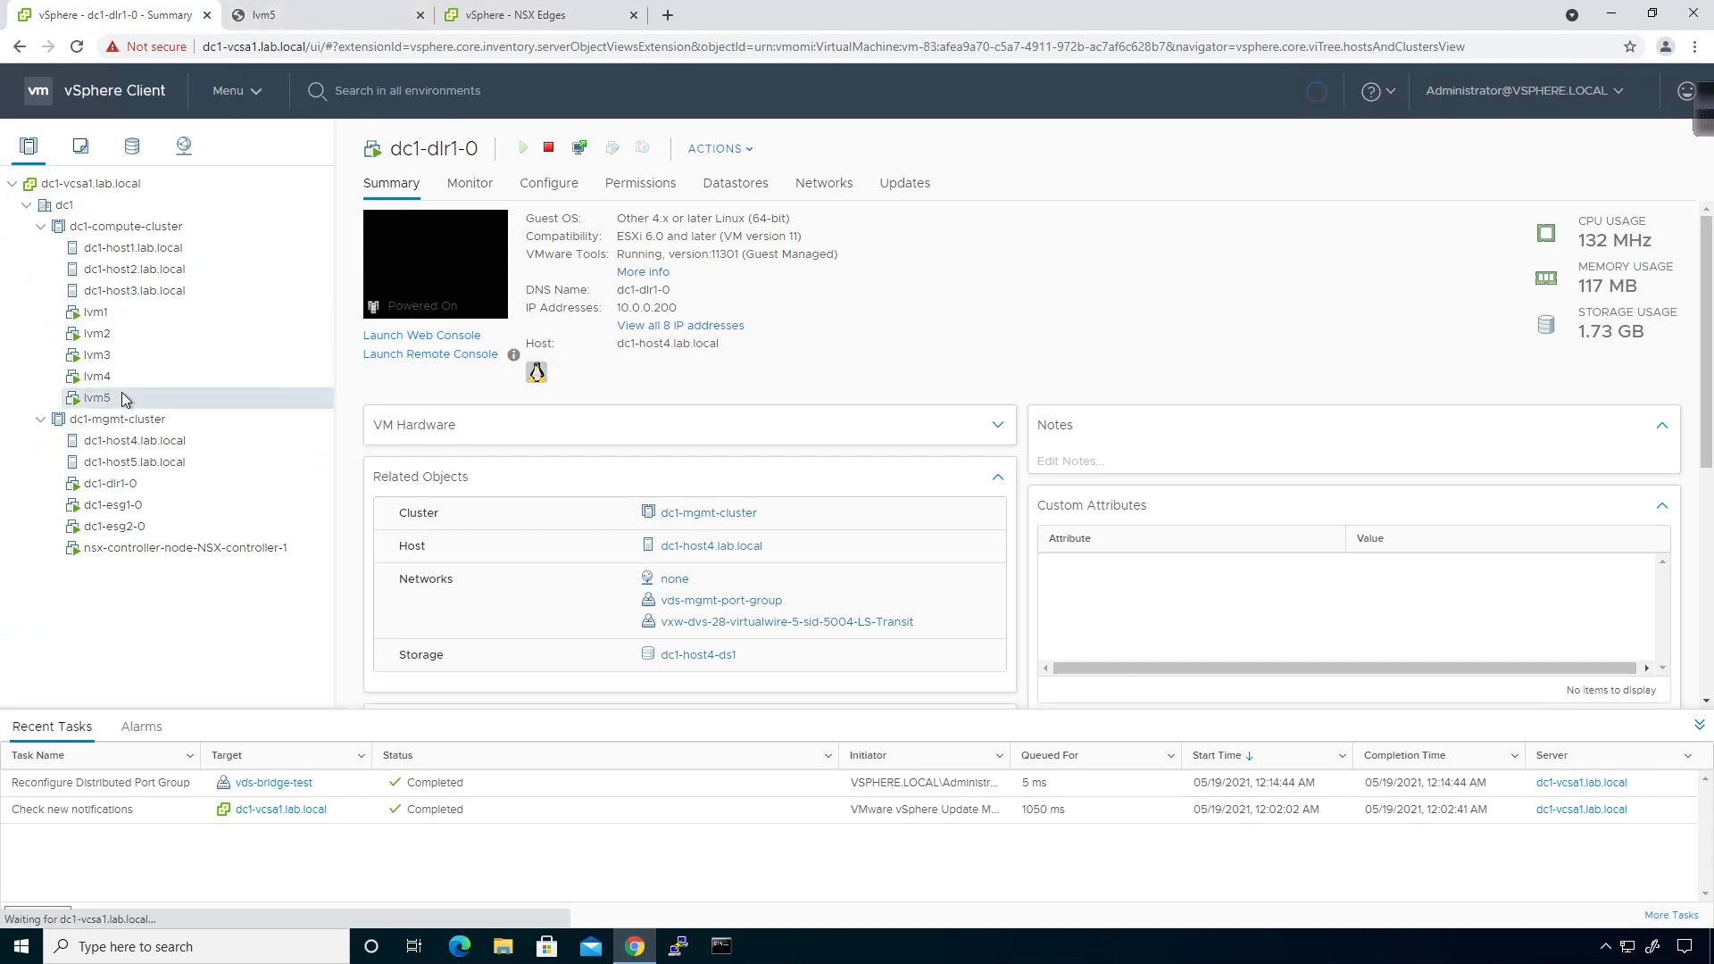
left_click(487, 26)
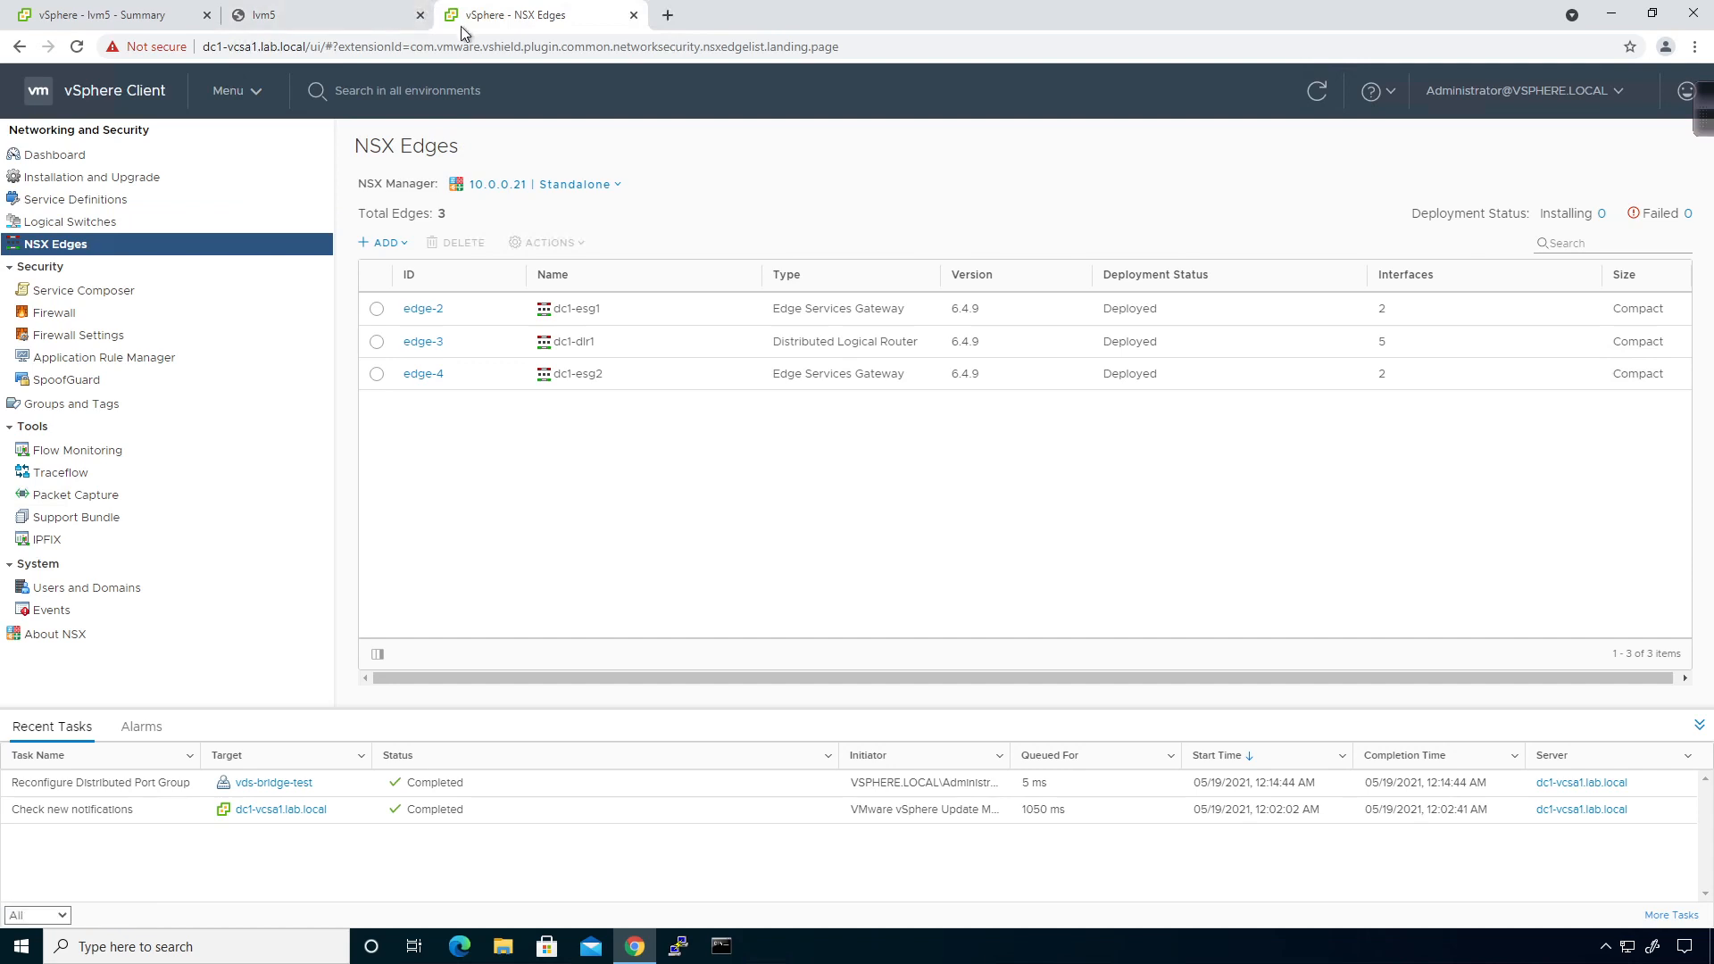
left_click(90, 19)
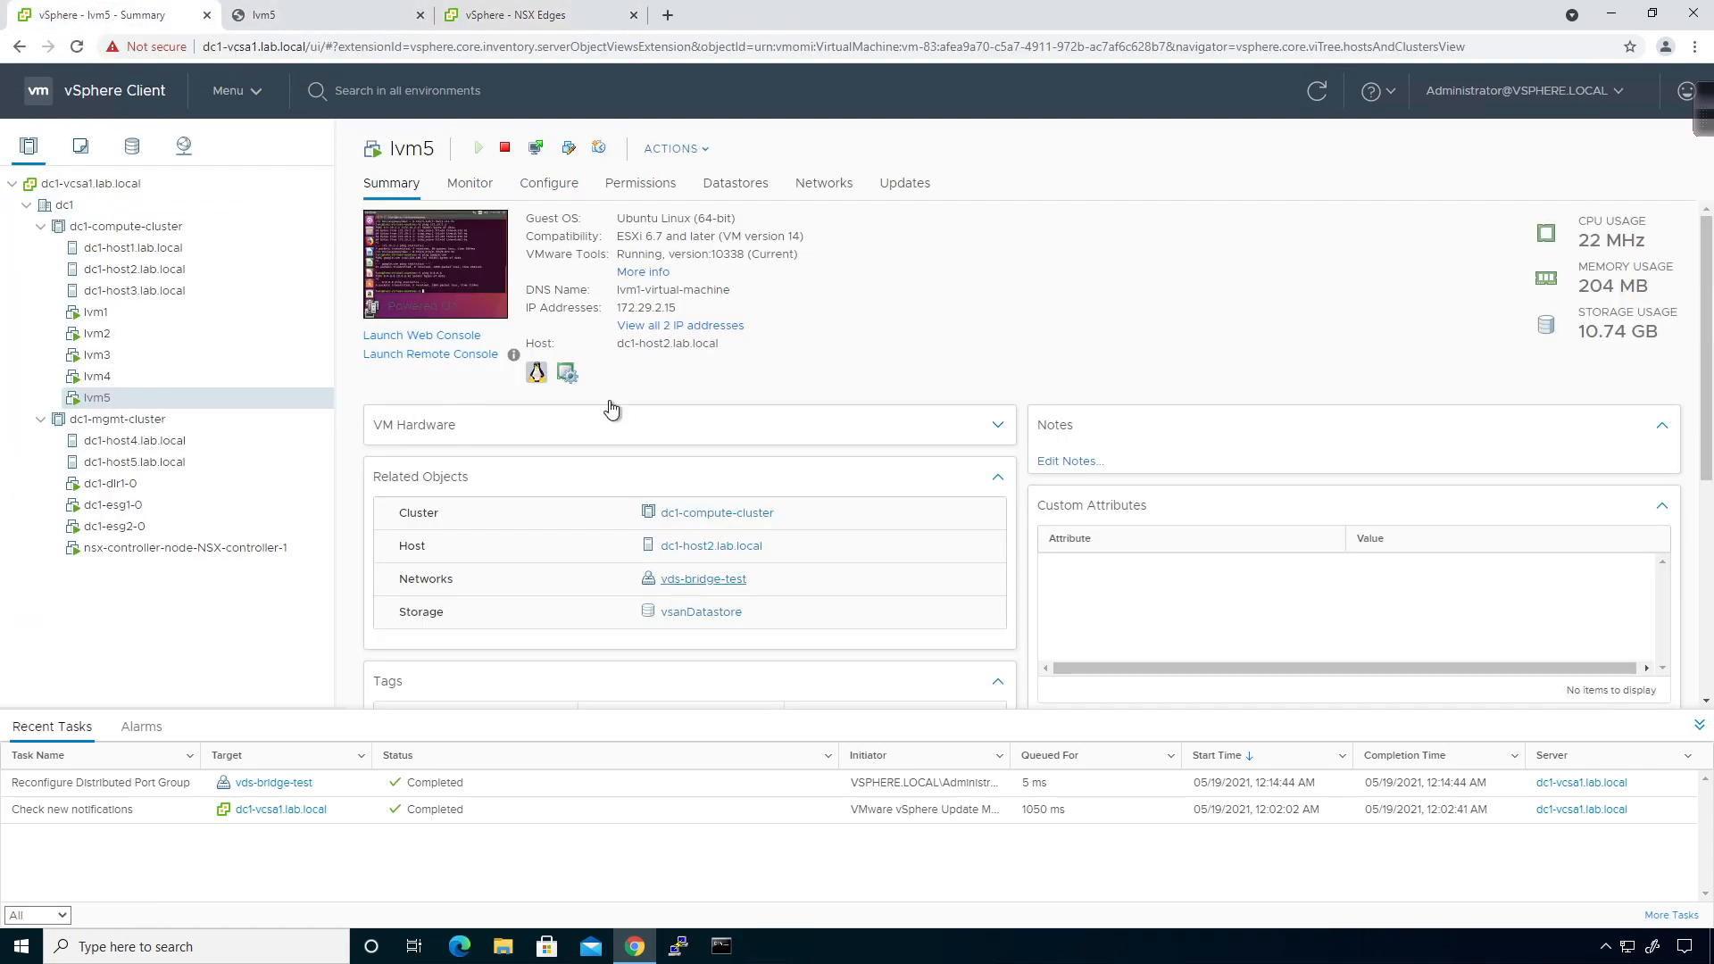
Reconnect lvm5's Network adapter 1 to vxw-dvs-28-virtualwire-4-sid-5003-LS4-DLR-Conn2 and save the settings.
left_click(660, 151)
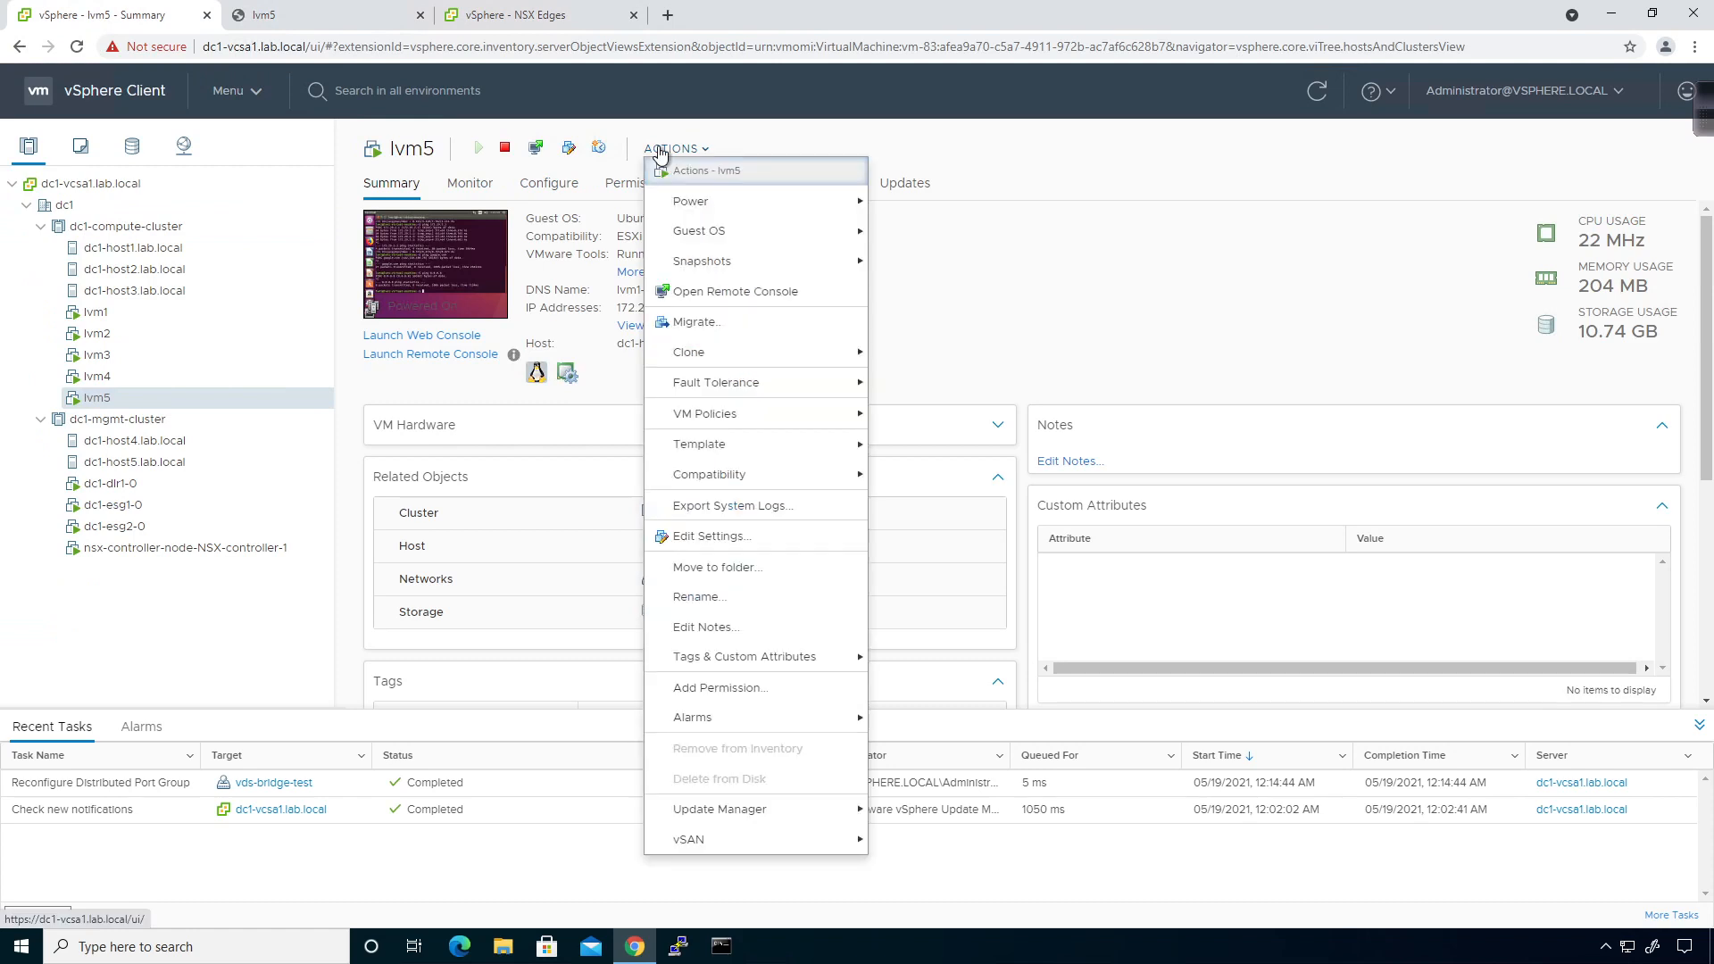
left_click(710, 537)
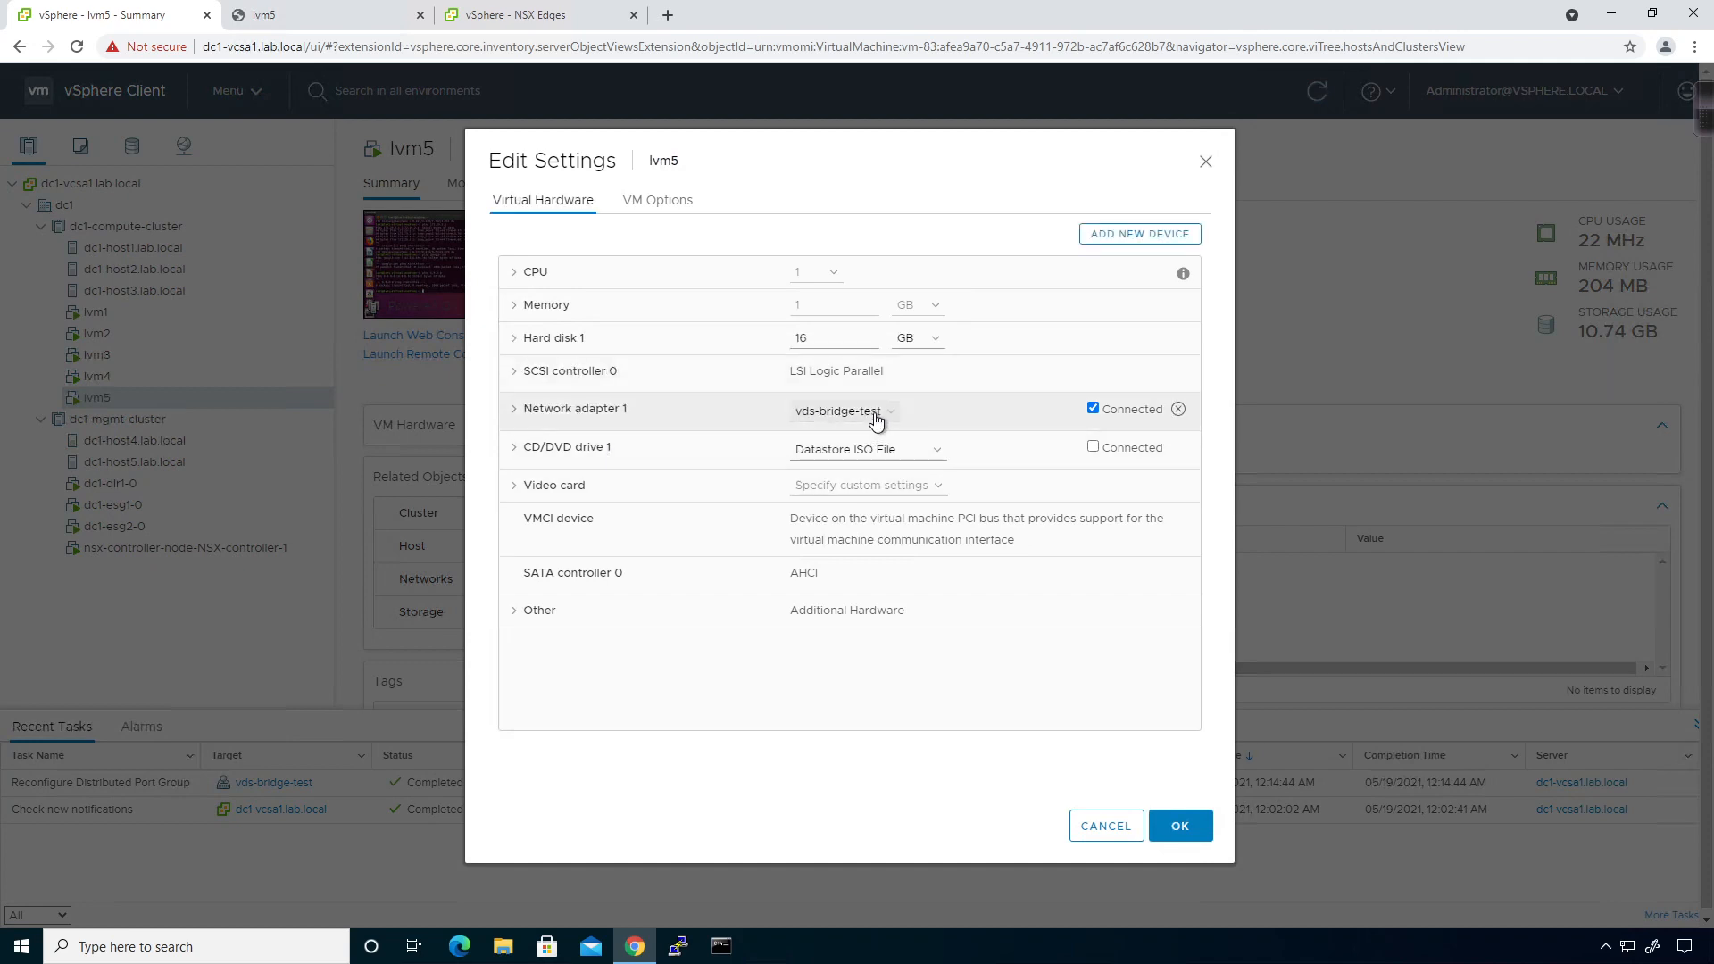
left_click(874, 413)
left_click(830, 468)
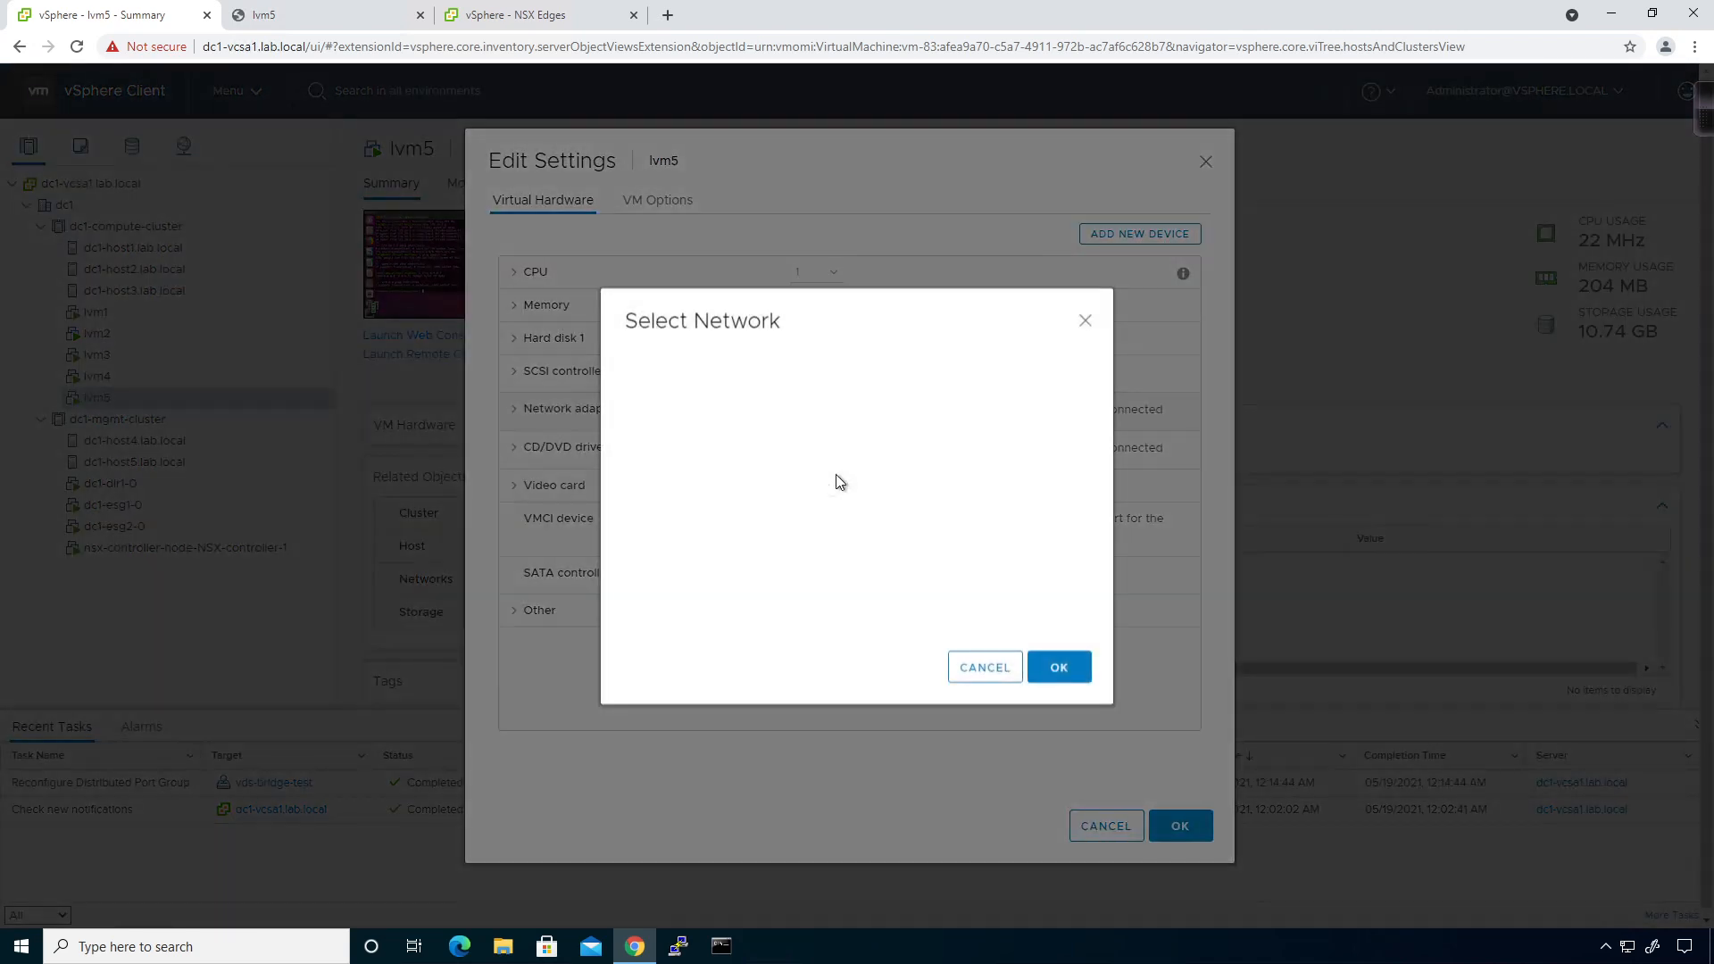
scroll(783, 458, "down", 3)
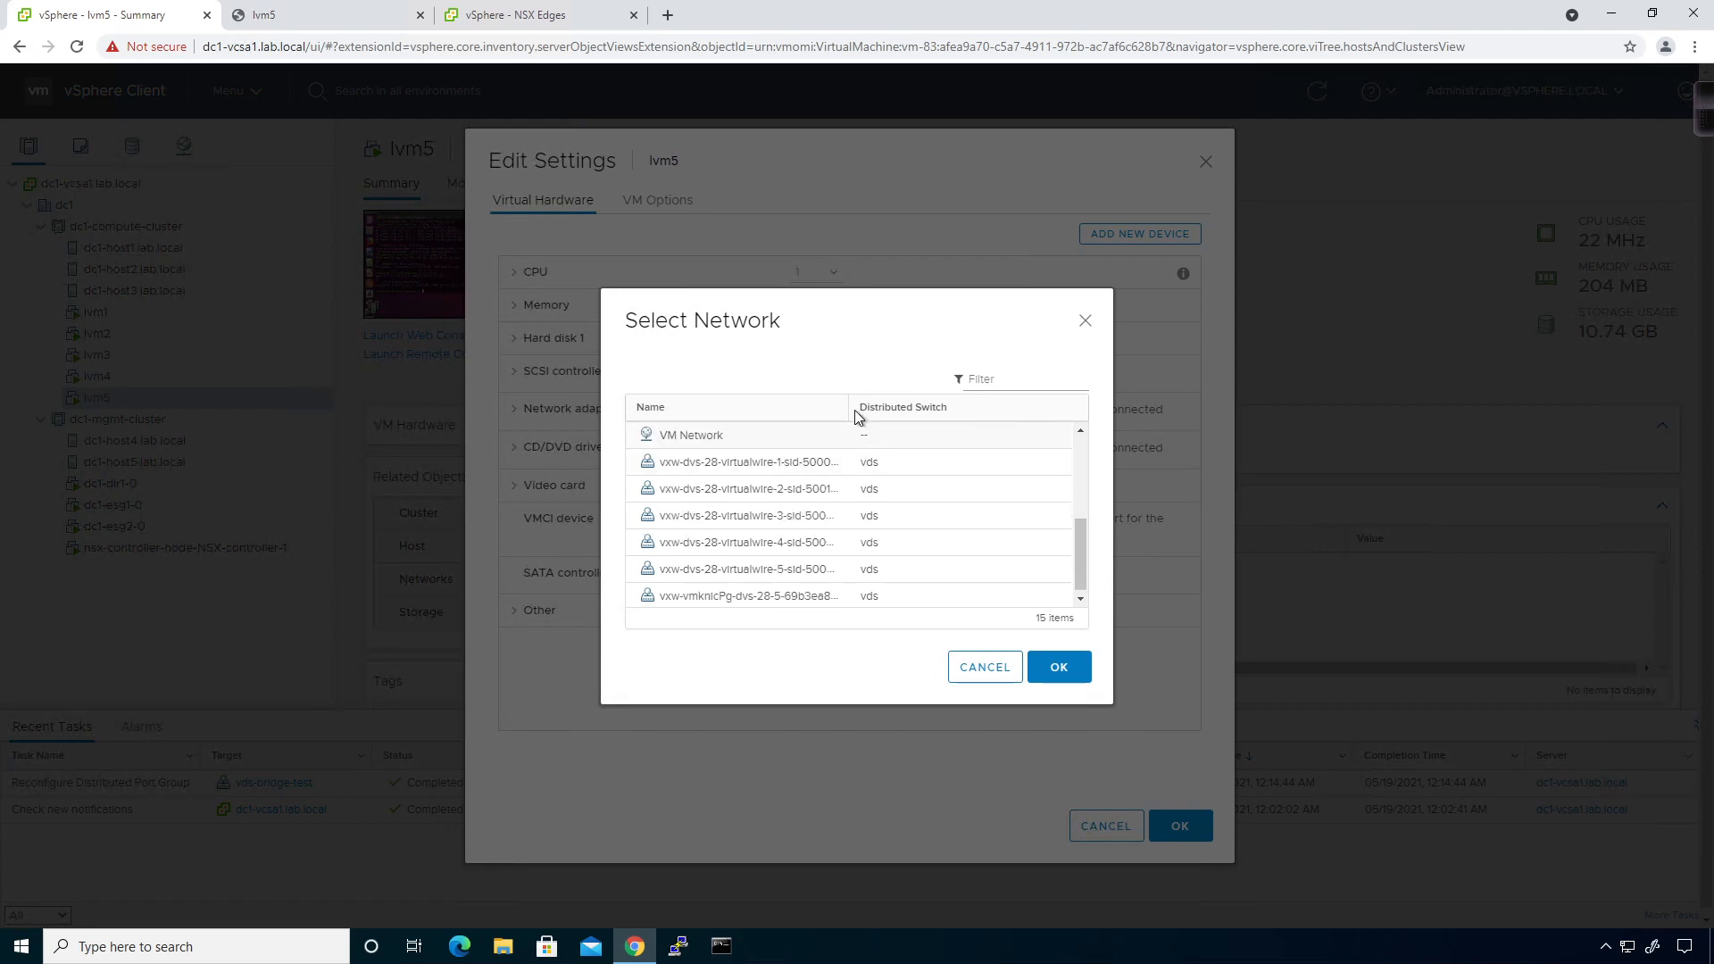
left_click_drag(848, 407, 943, 407)
left_click(884, 550)
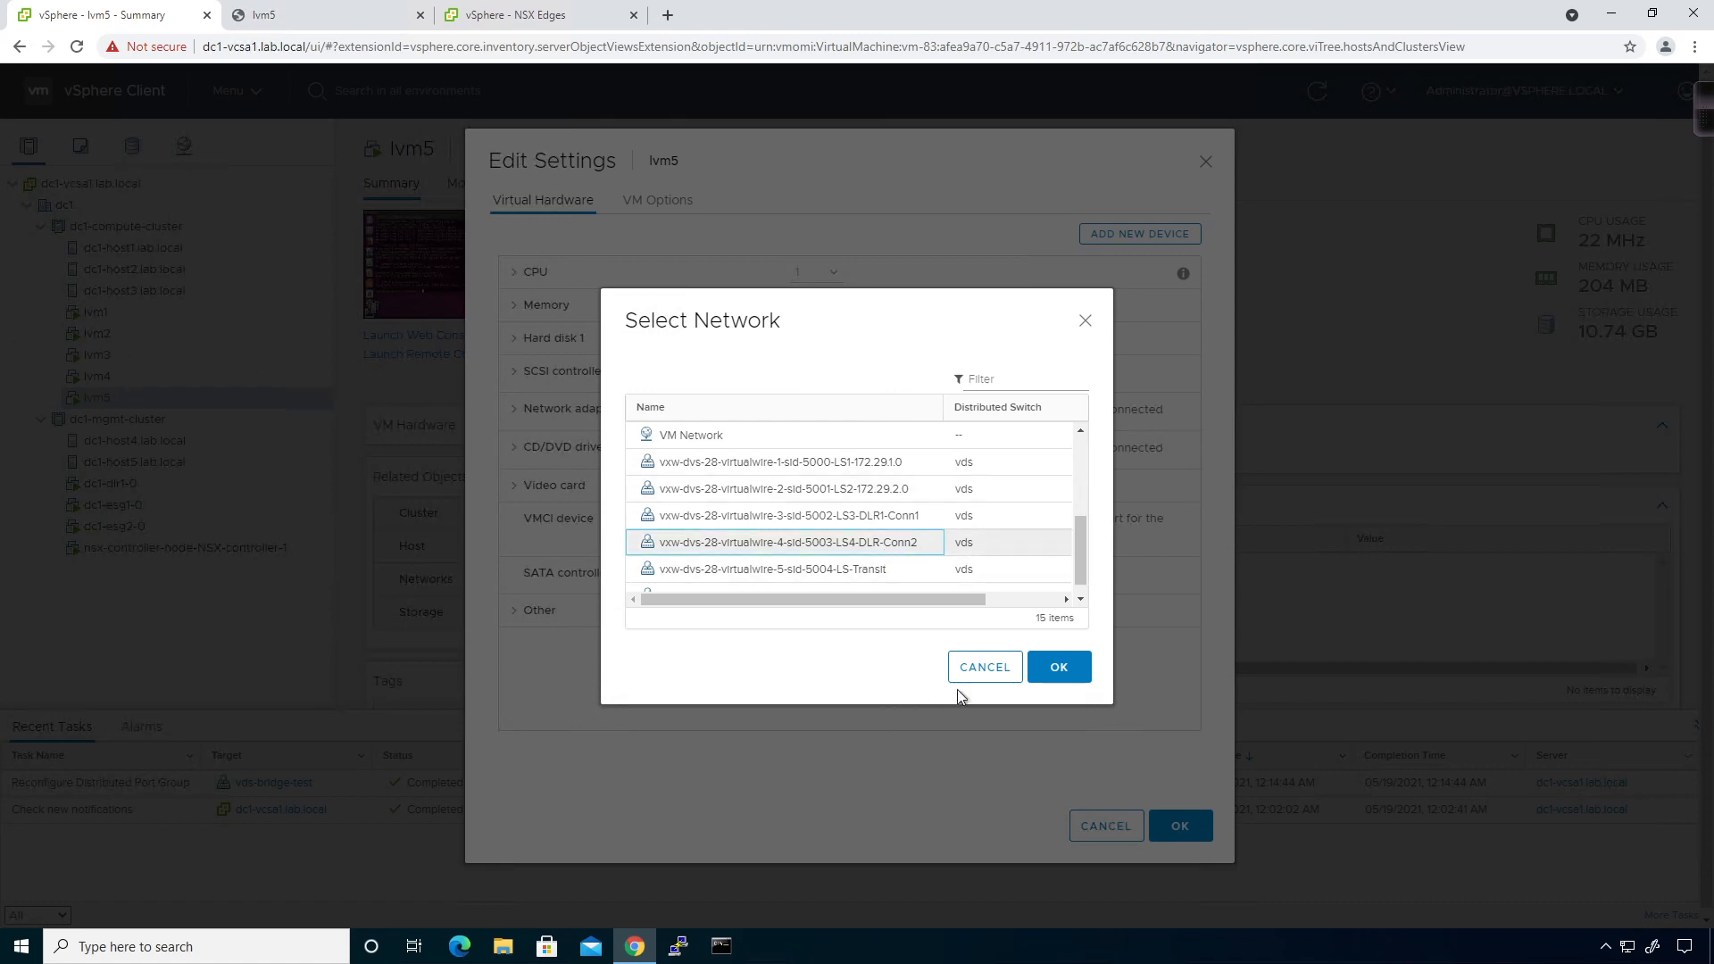
left_click(1059, 671)
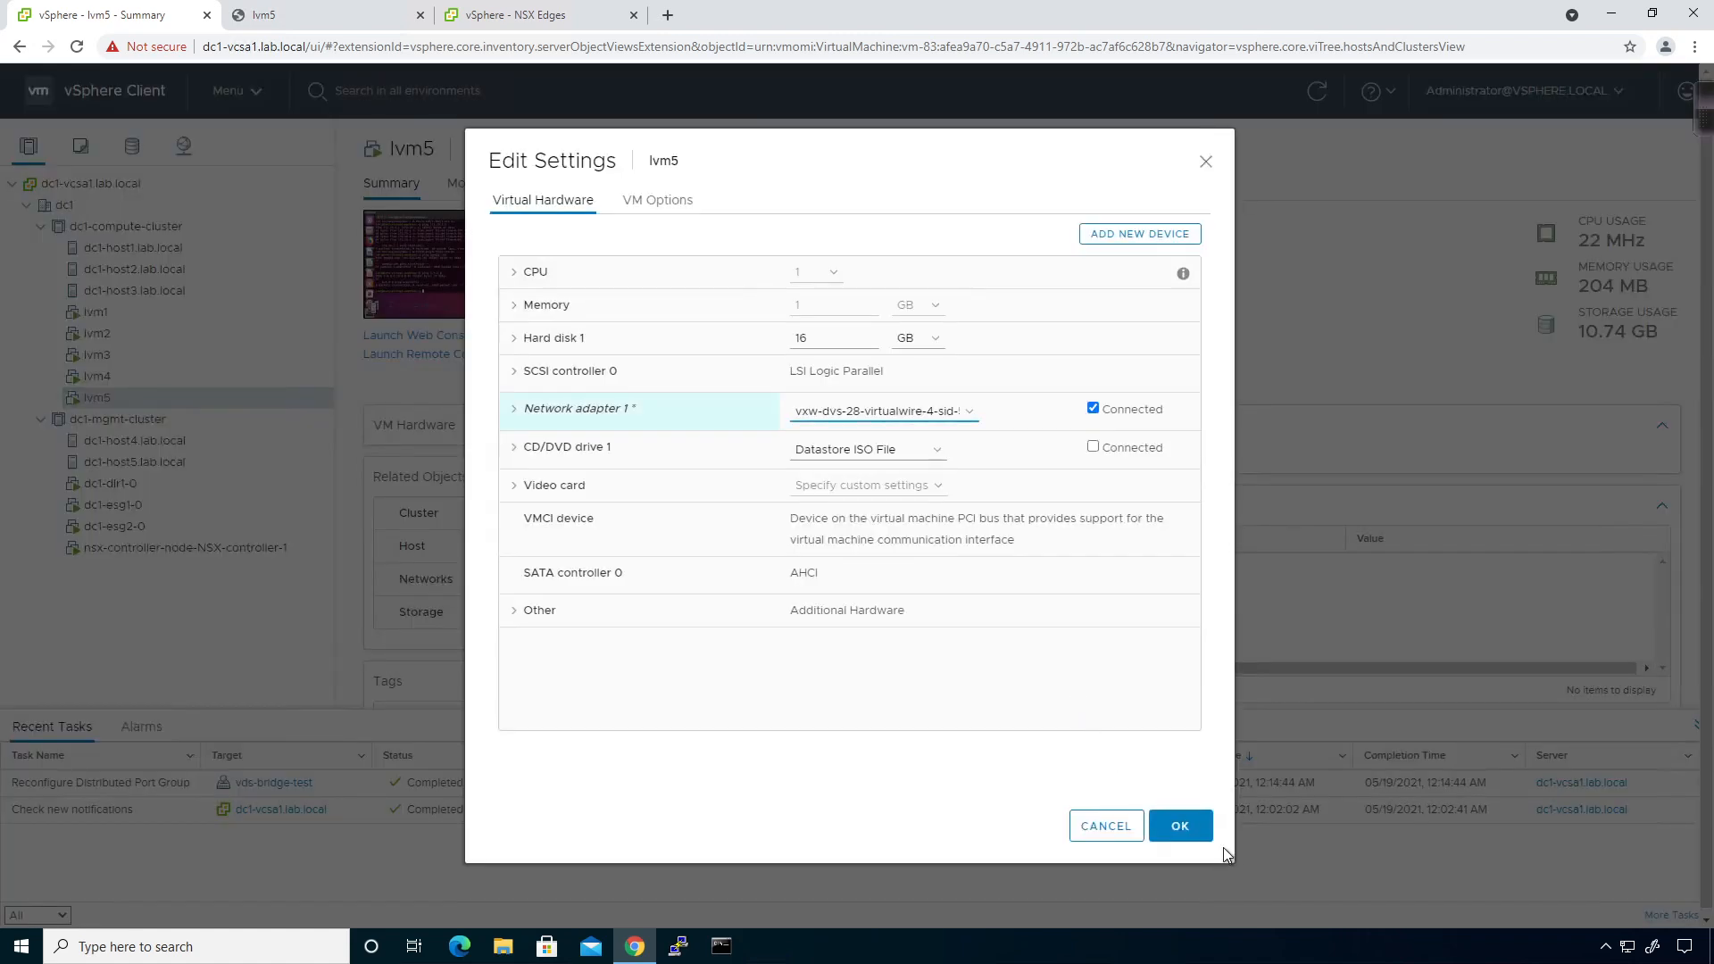
left_click(1200, 830)
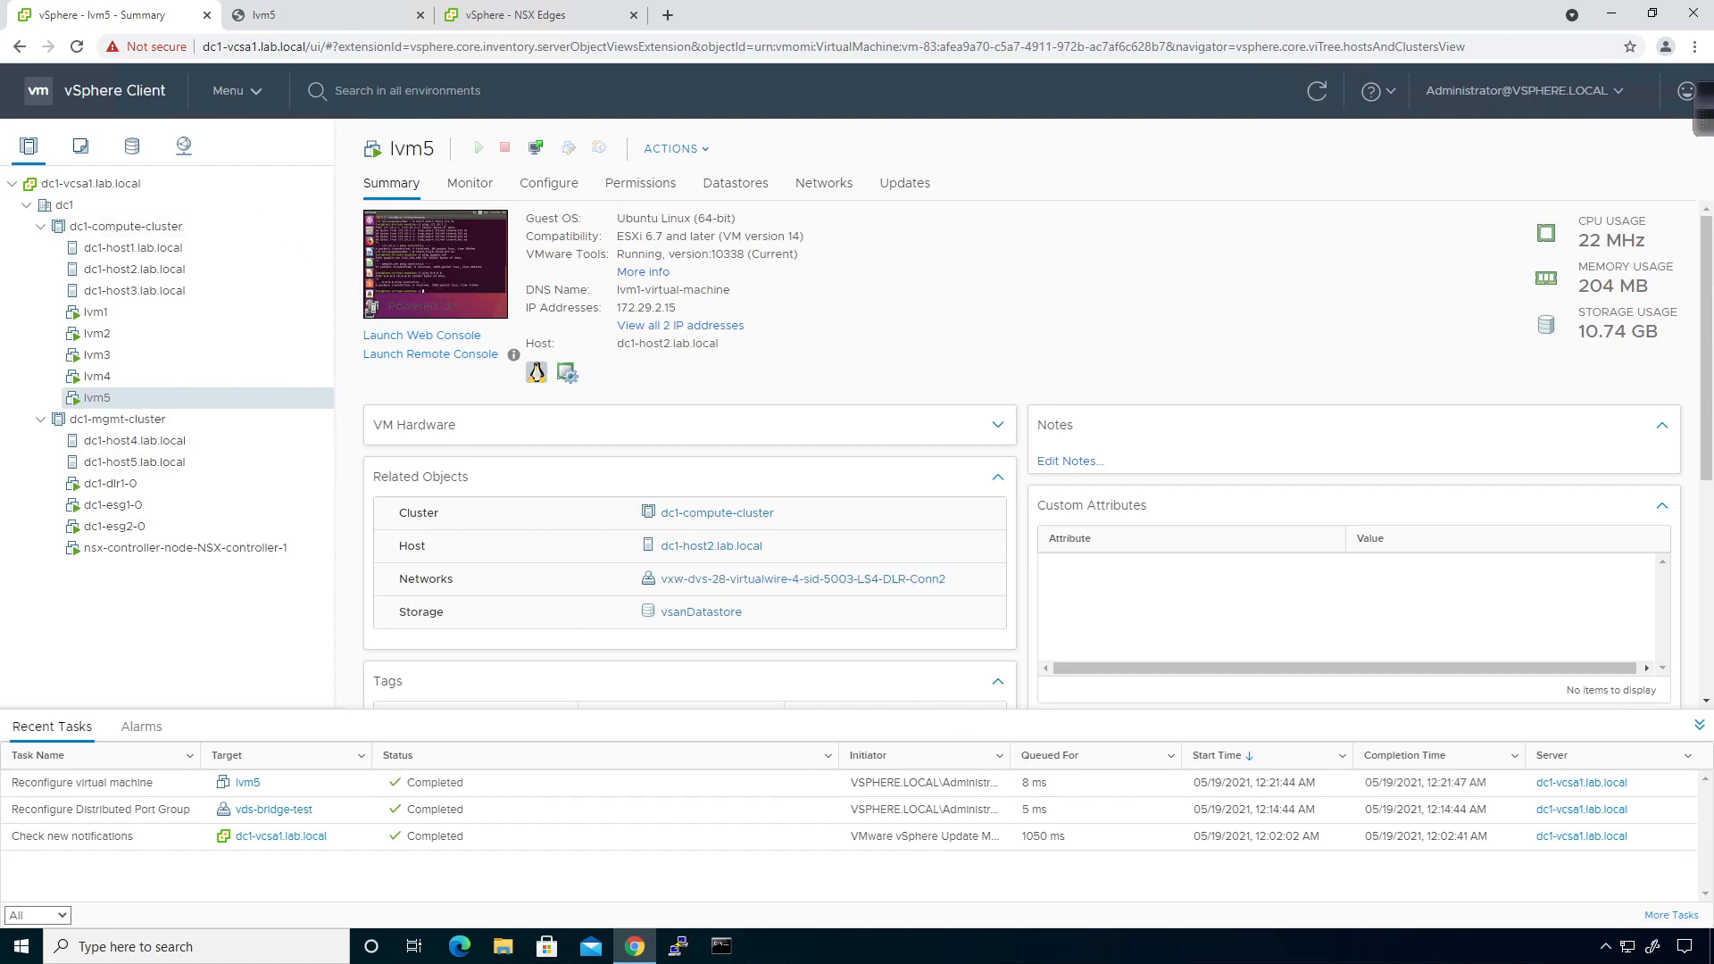
Open edge dc1-esg1 from NSX Edges and begin a new pool on its DHCP Pools page.
left_click(482, 18)
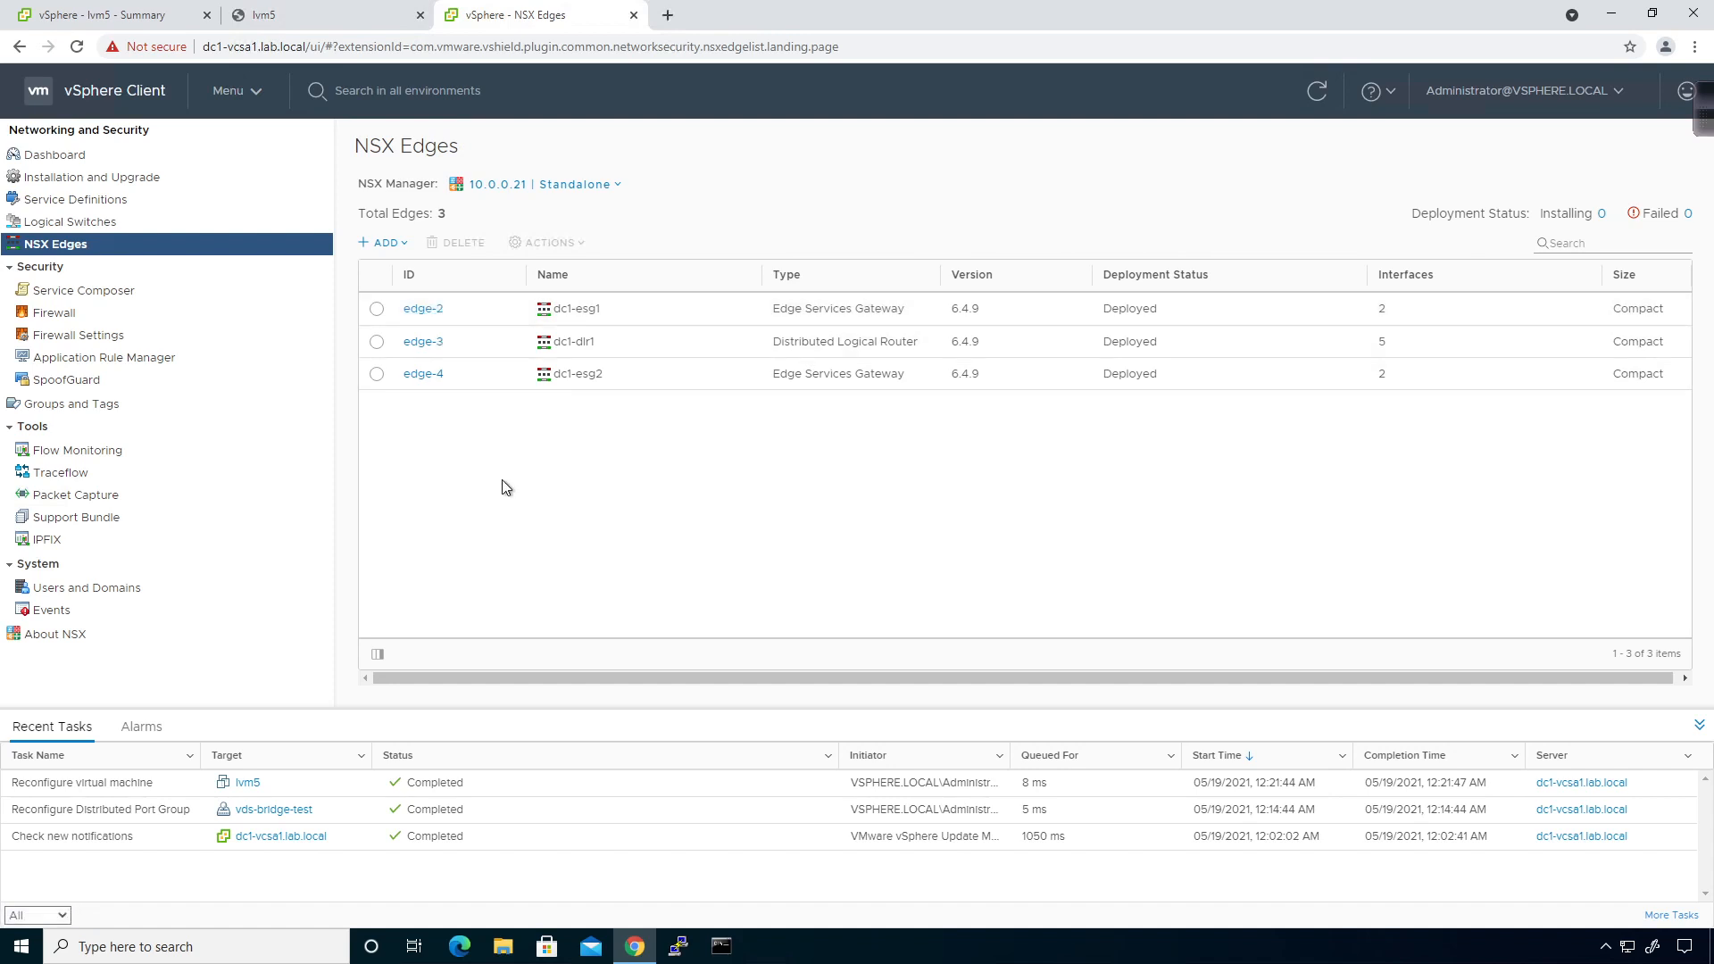
left_click(411, 310)
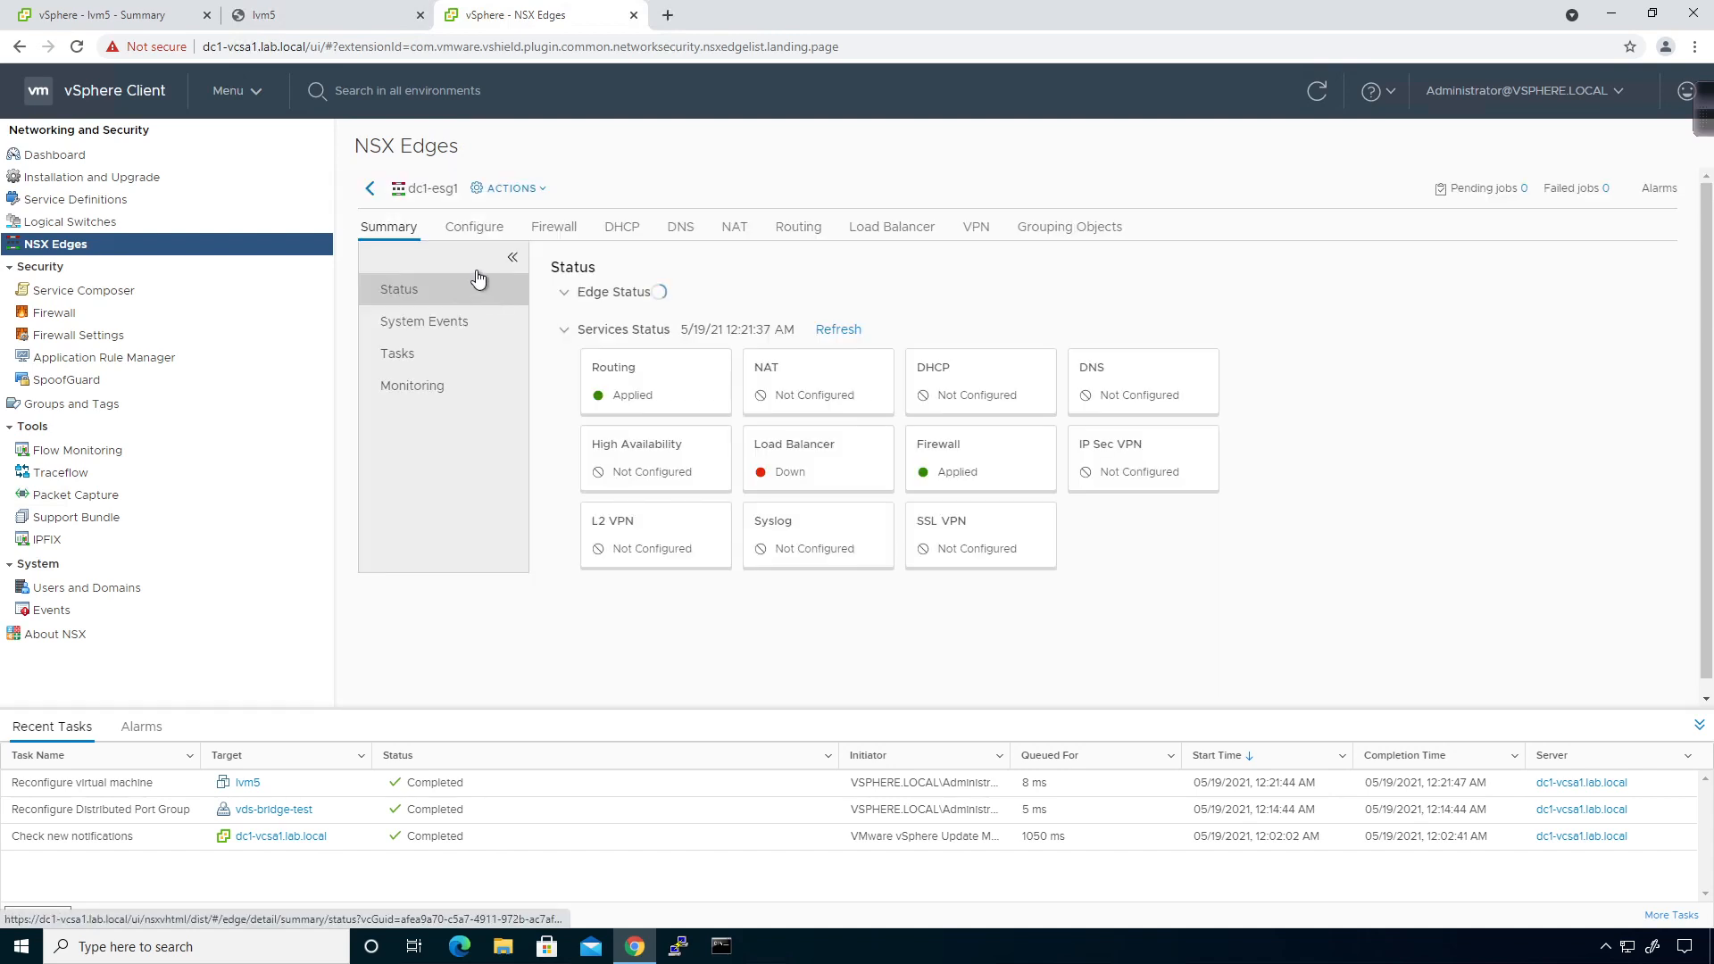
left_click(630, 230)
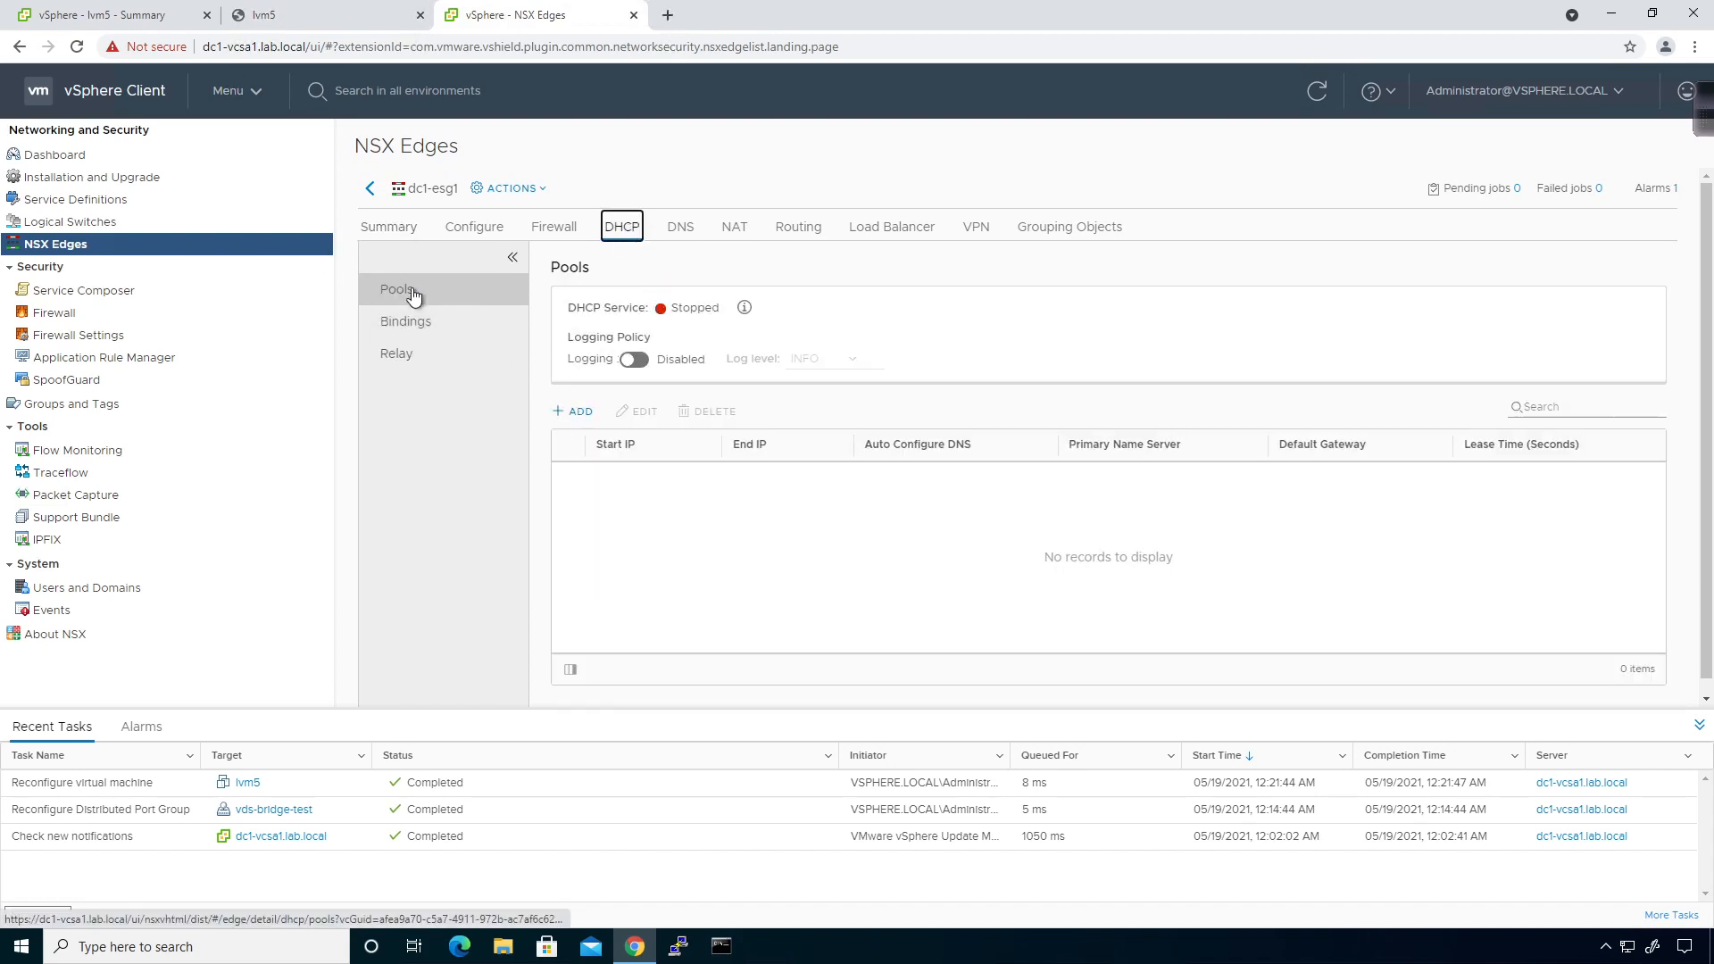
left_click(576, 413)
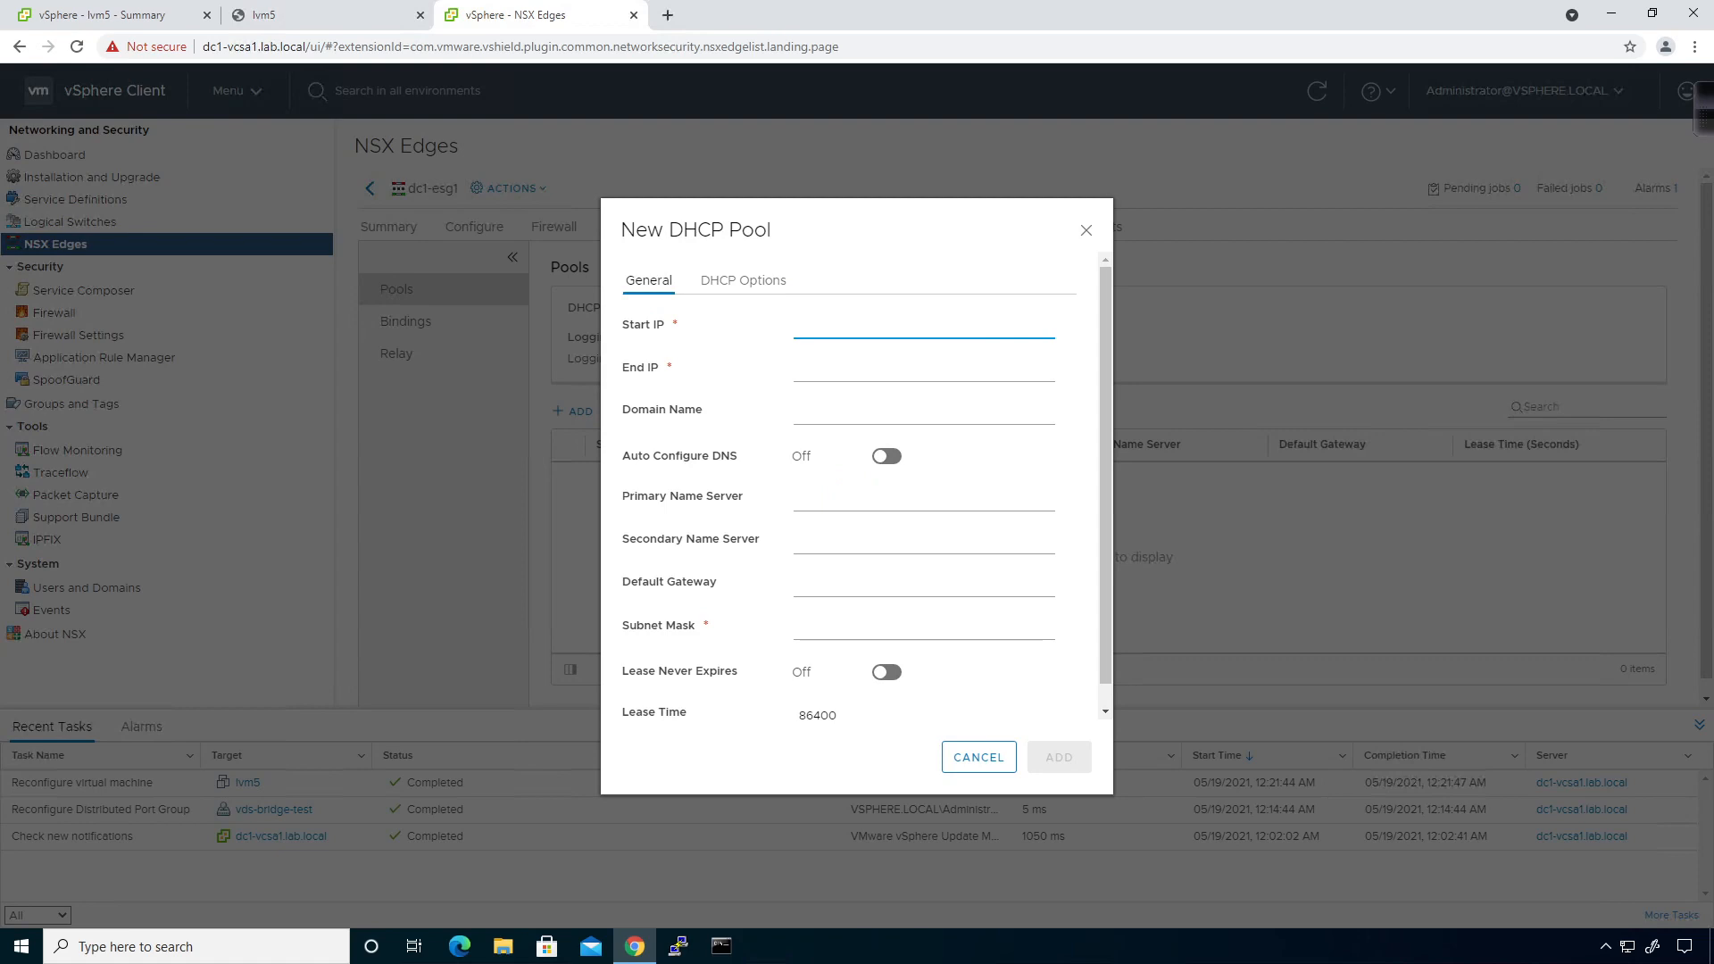
Add pool 172.29.1.11–172.29.1.20, domain lab.local, DNS 8.8.8.8, gateway 172.29.1.1, mask 255.255.255.0.
type("17")
type("2.29.1.11")
key("Tab")
type("17")
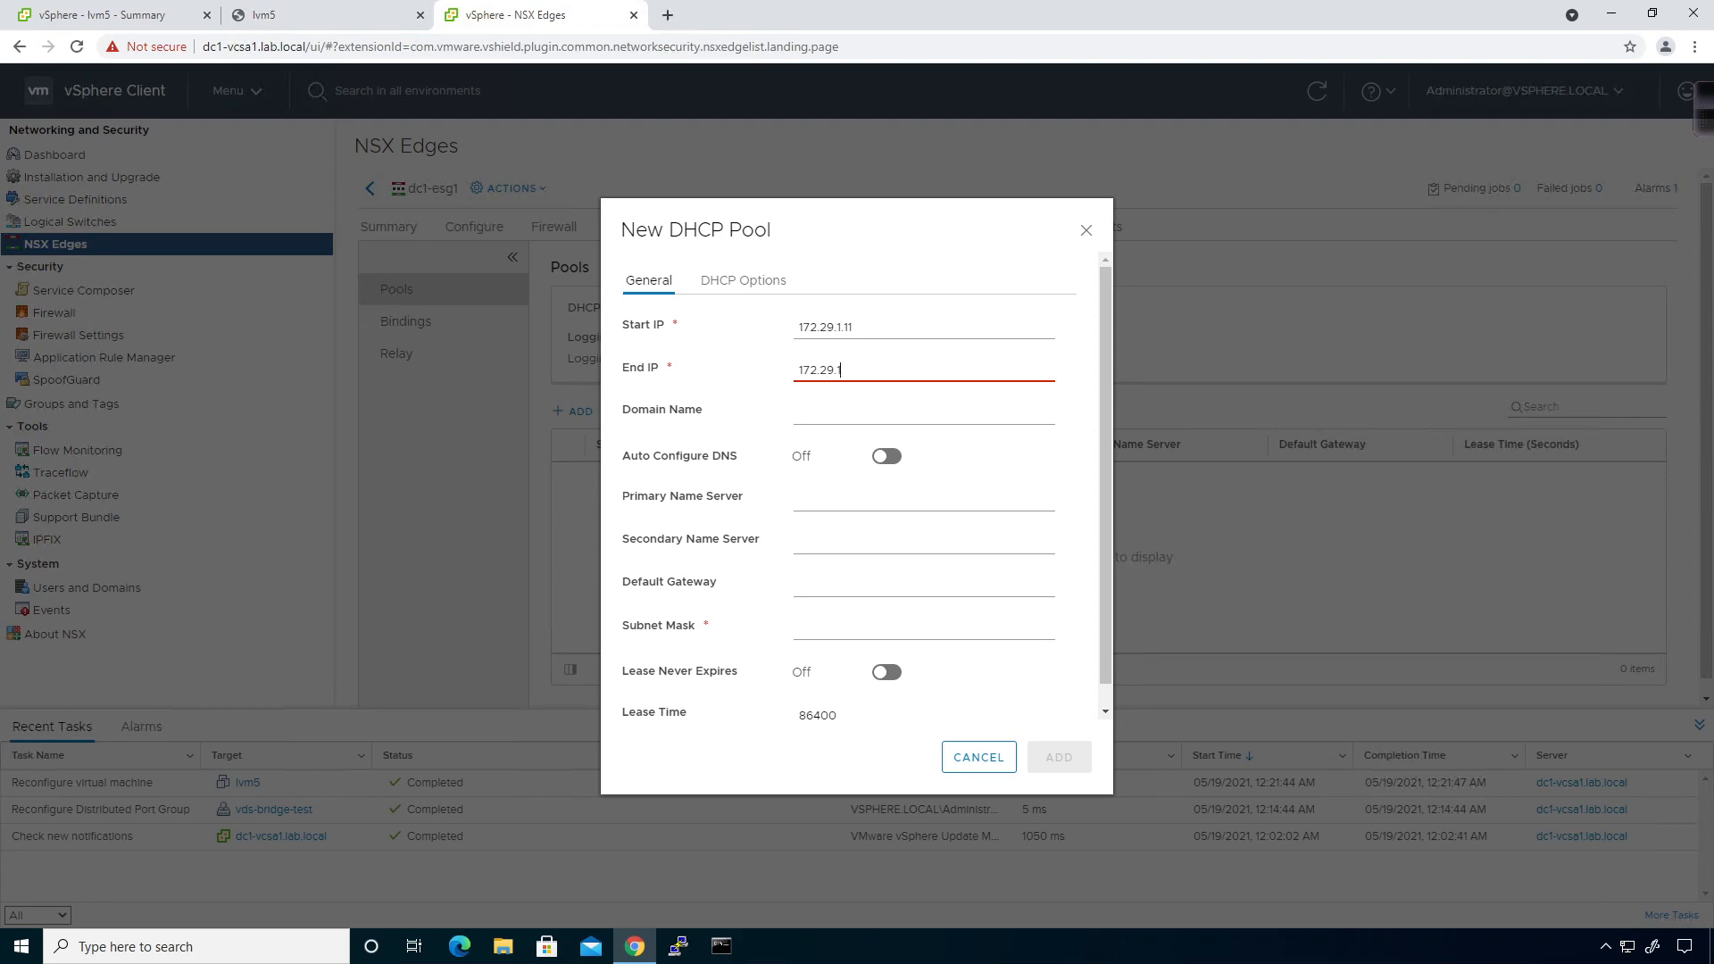
type("2.29.1.20")
key("Tab")
type("lab.local")
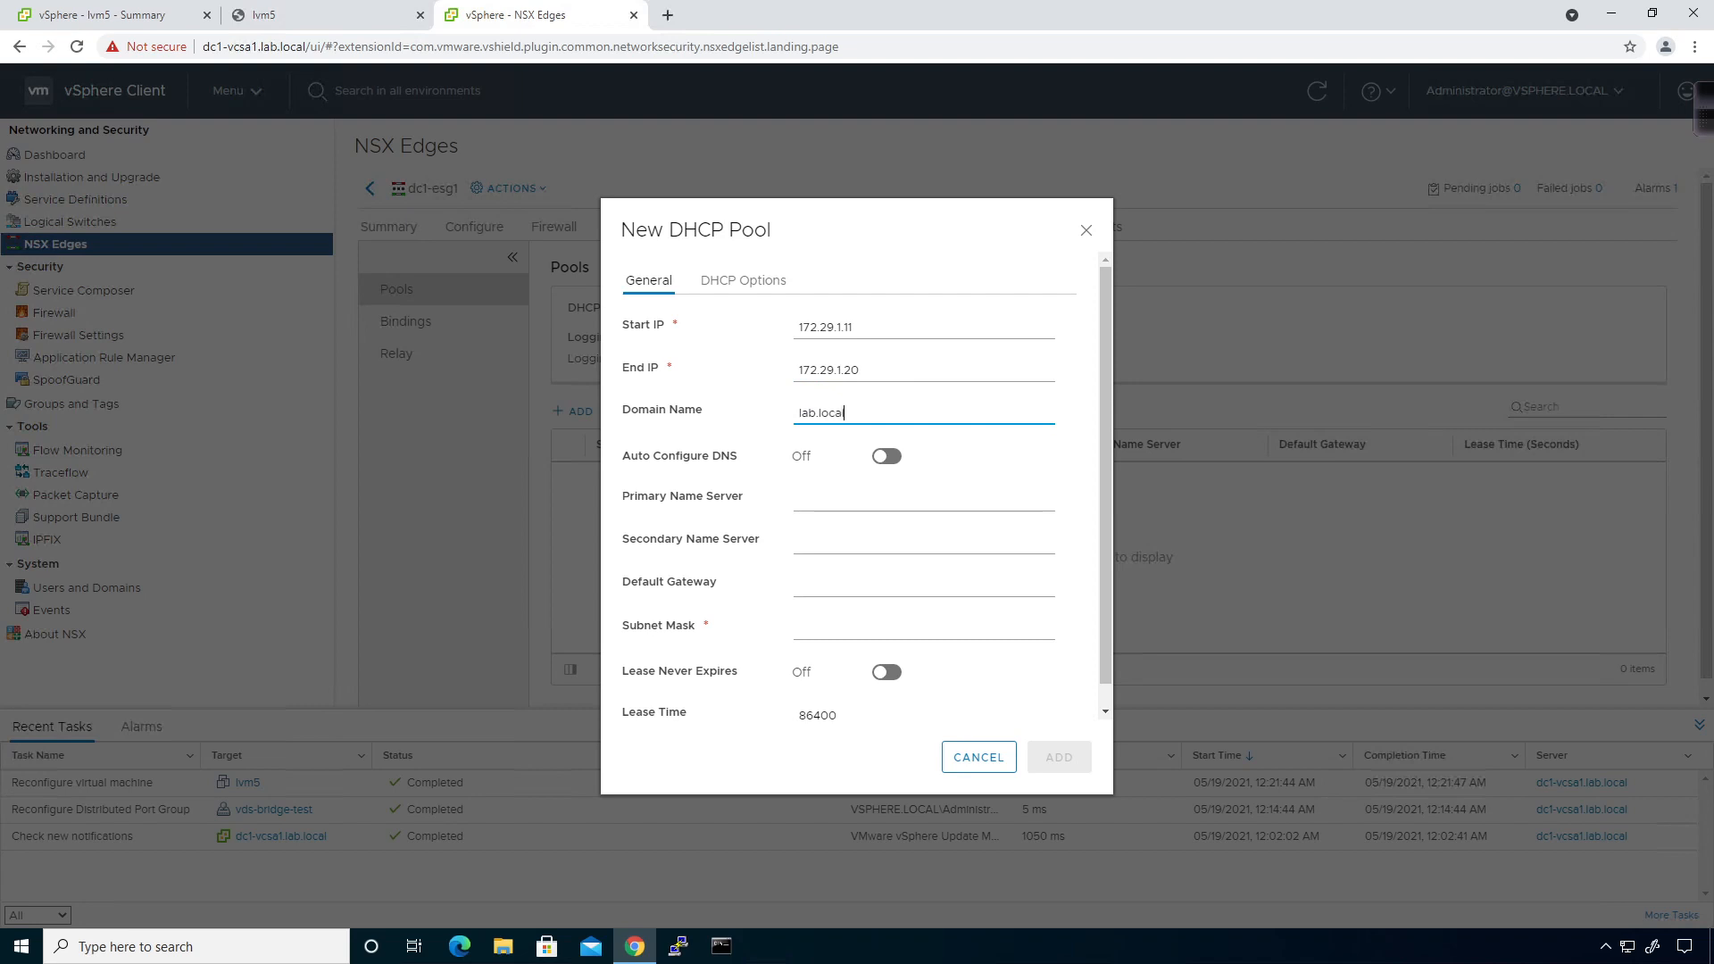
key("Tab")
key("Tab")
type("8.8.8.8")
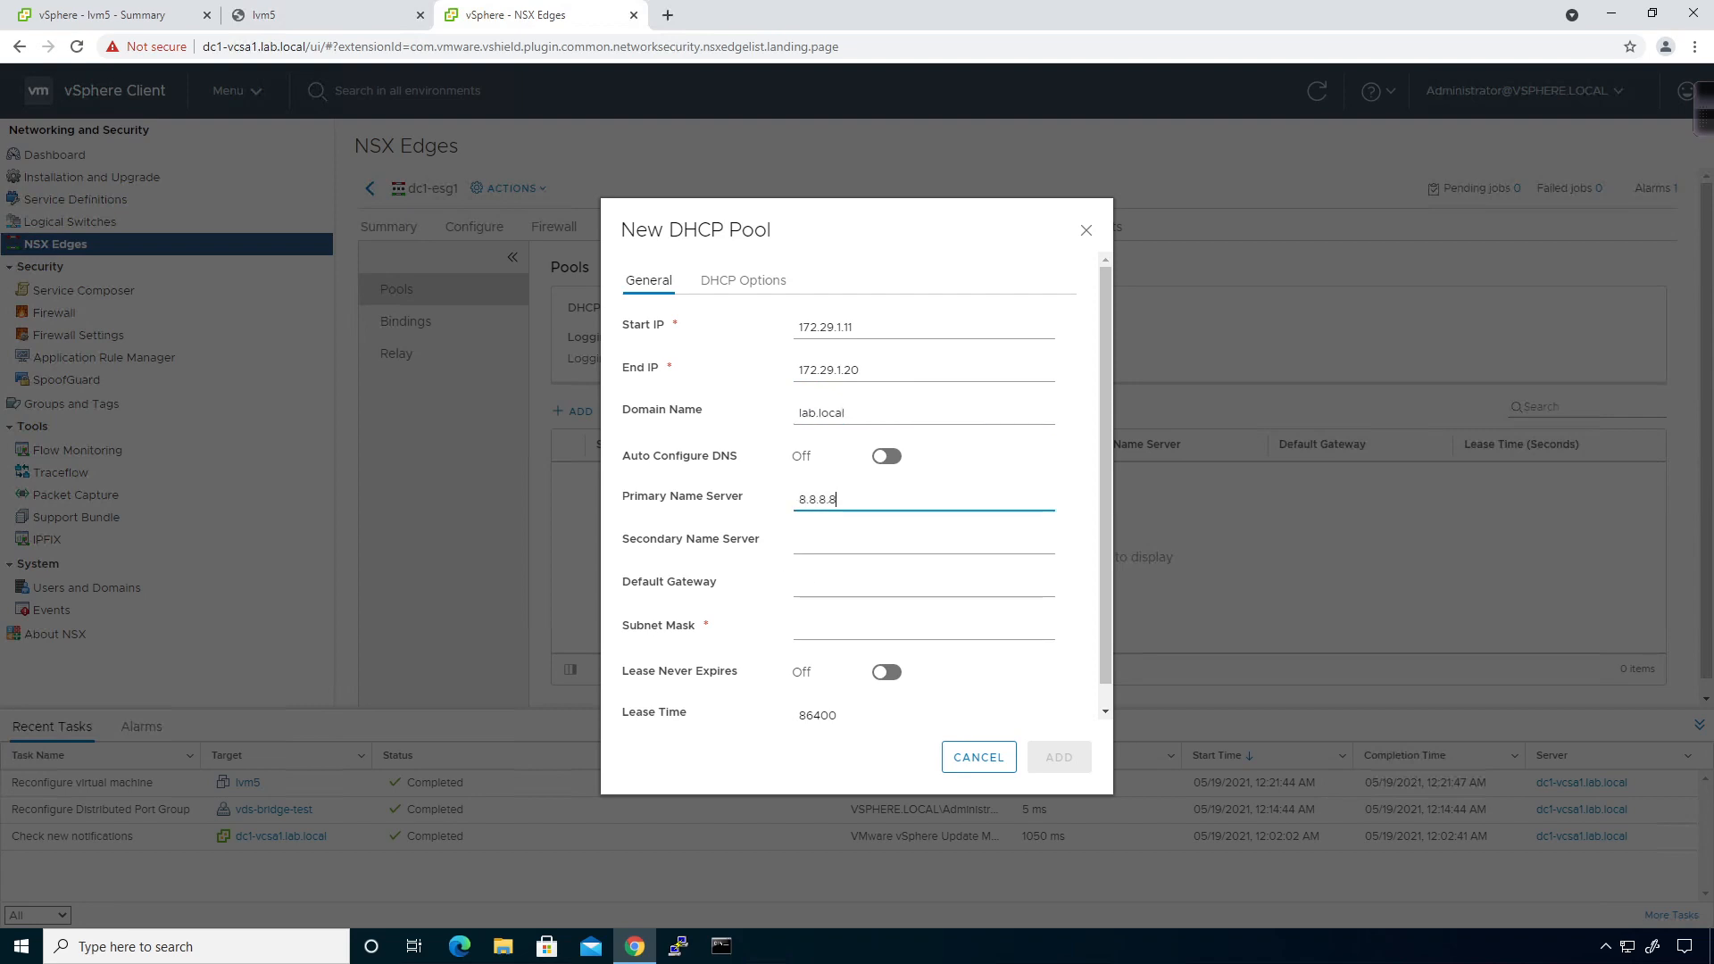
left_click(811, 579)
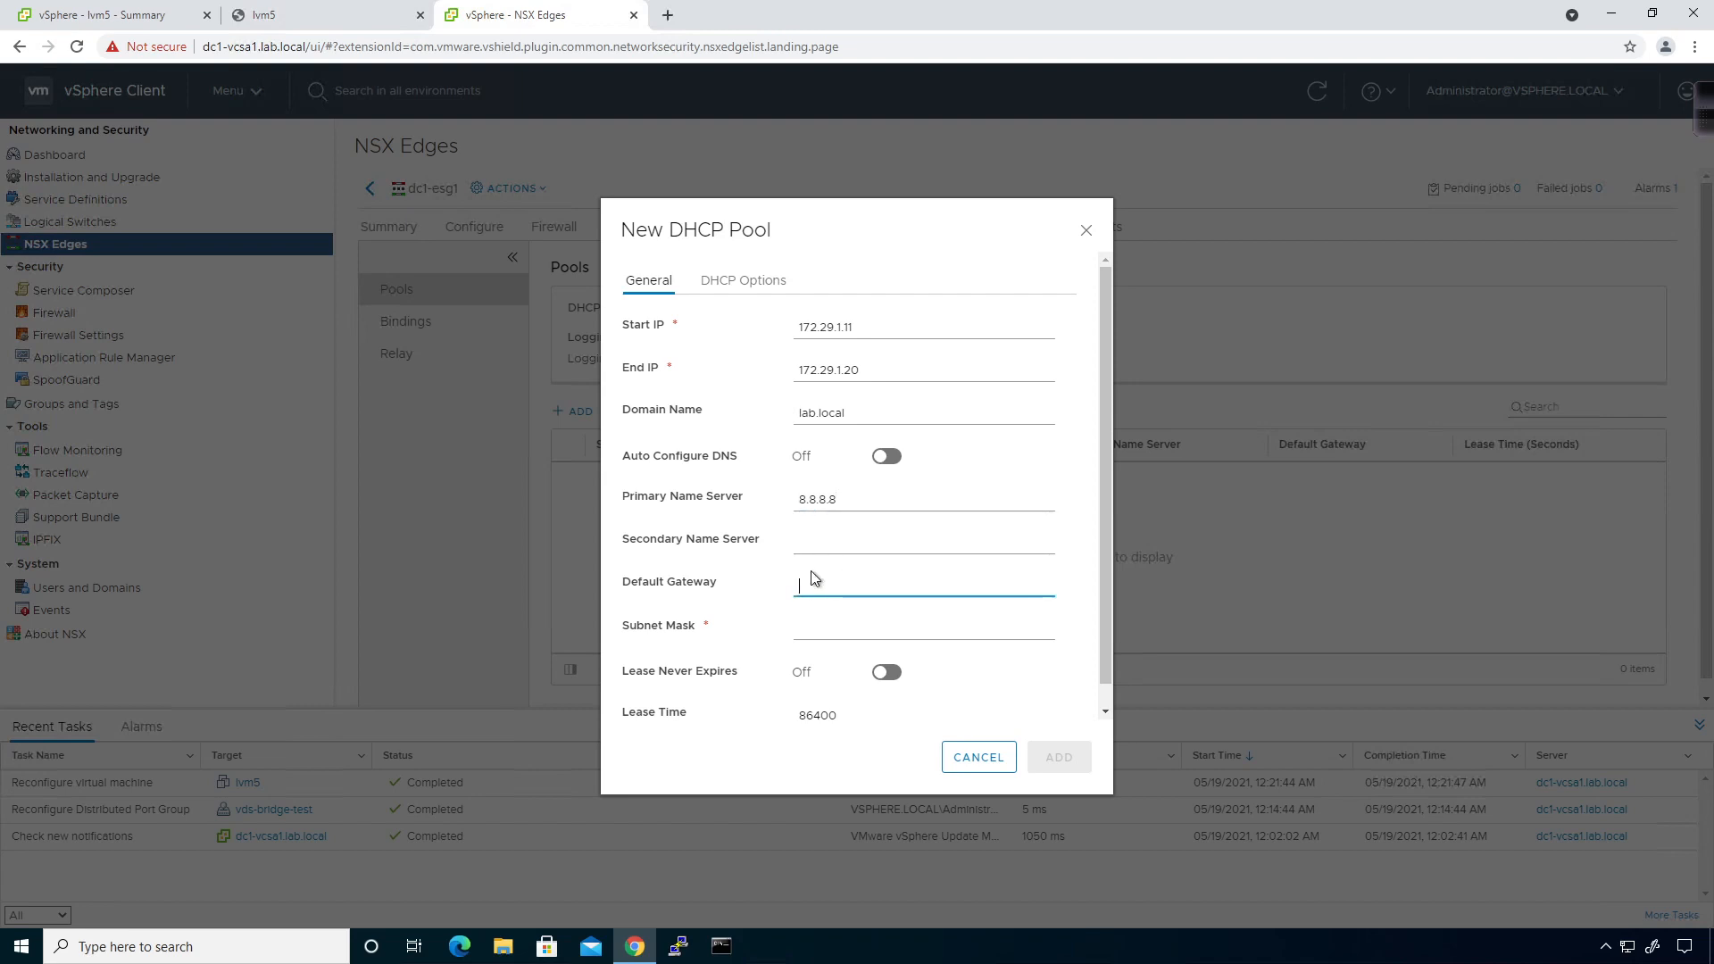
type("172.29.1.1")
left_click(806, 618)
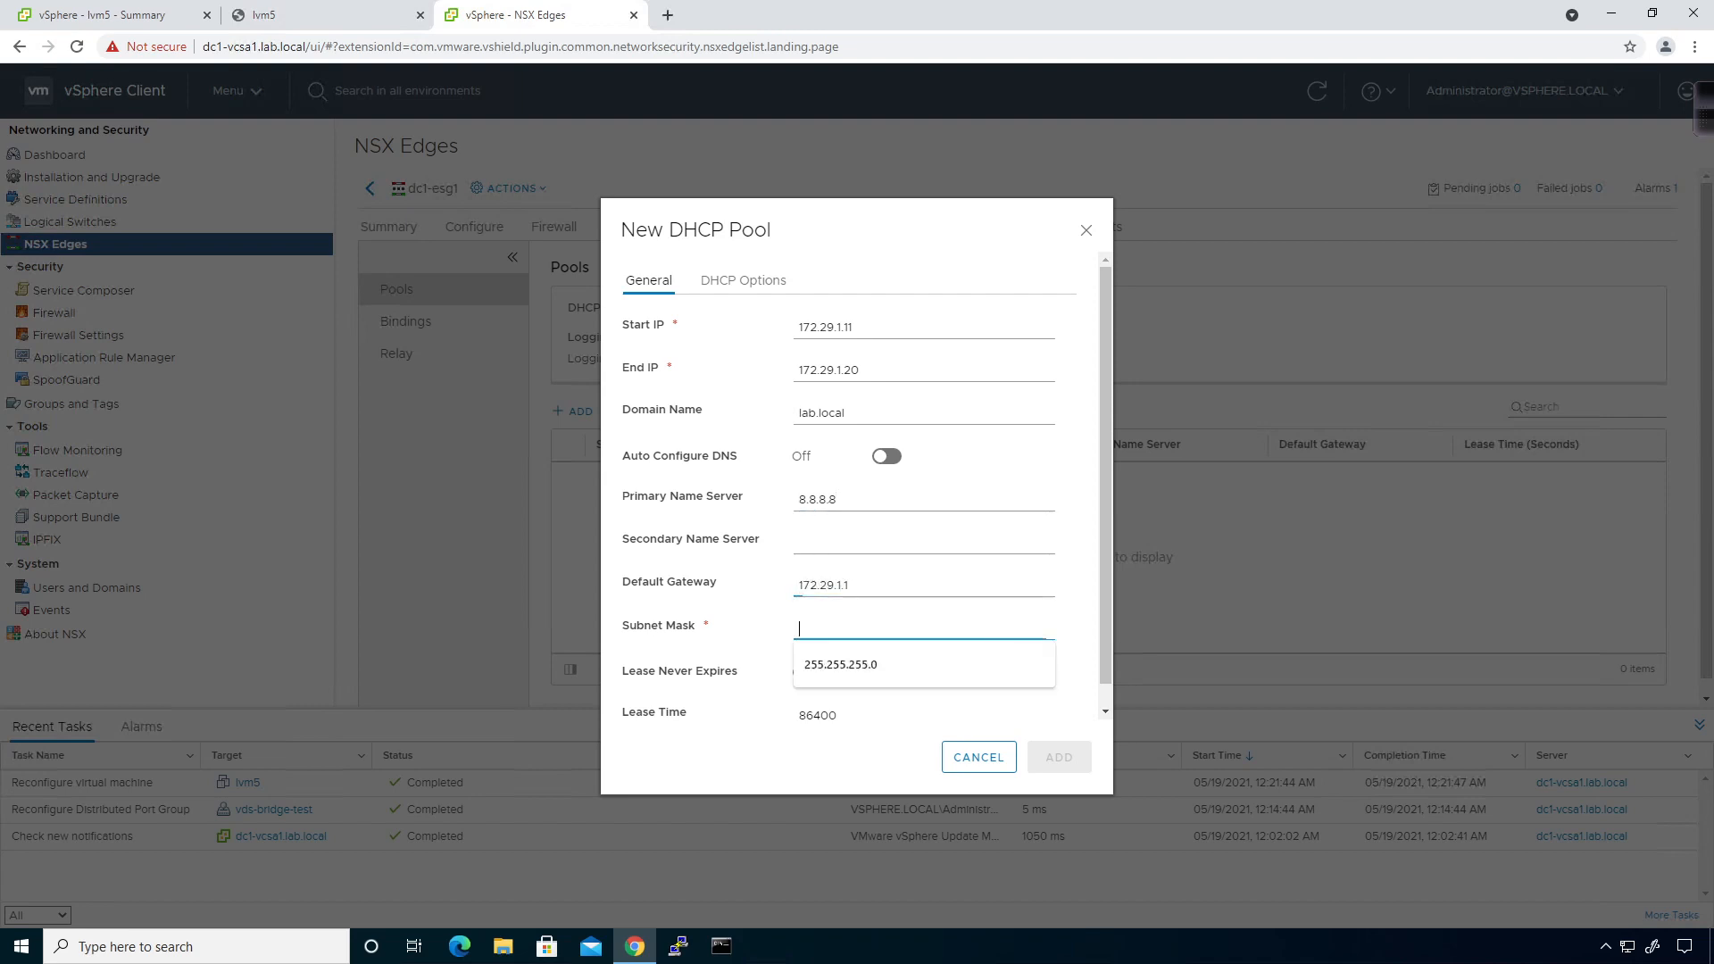
left_click(830, 665)
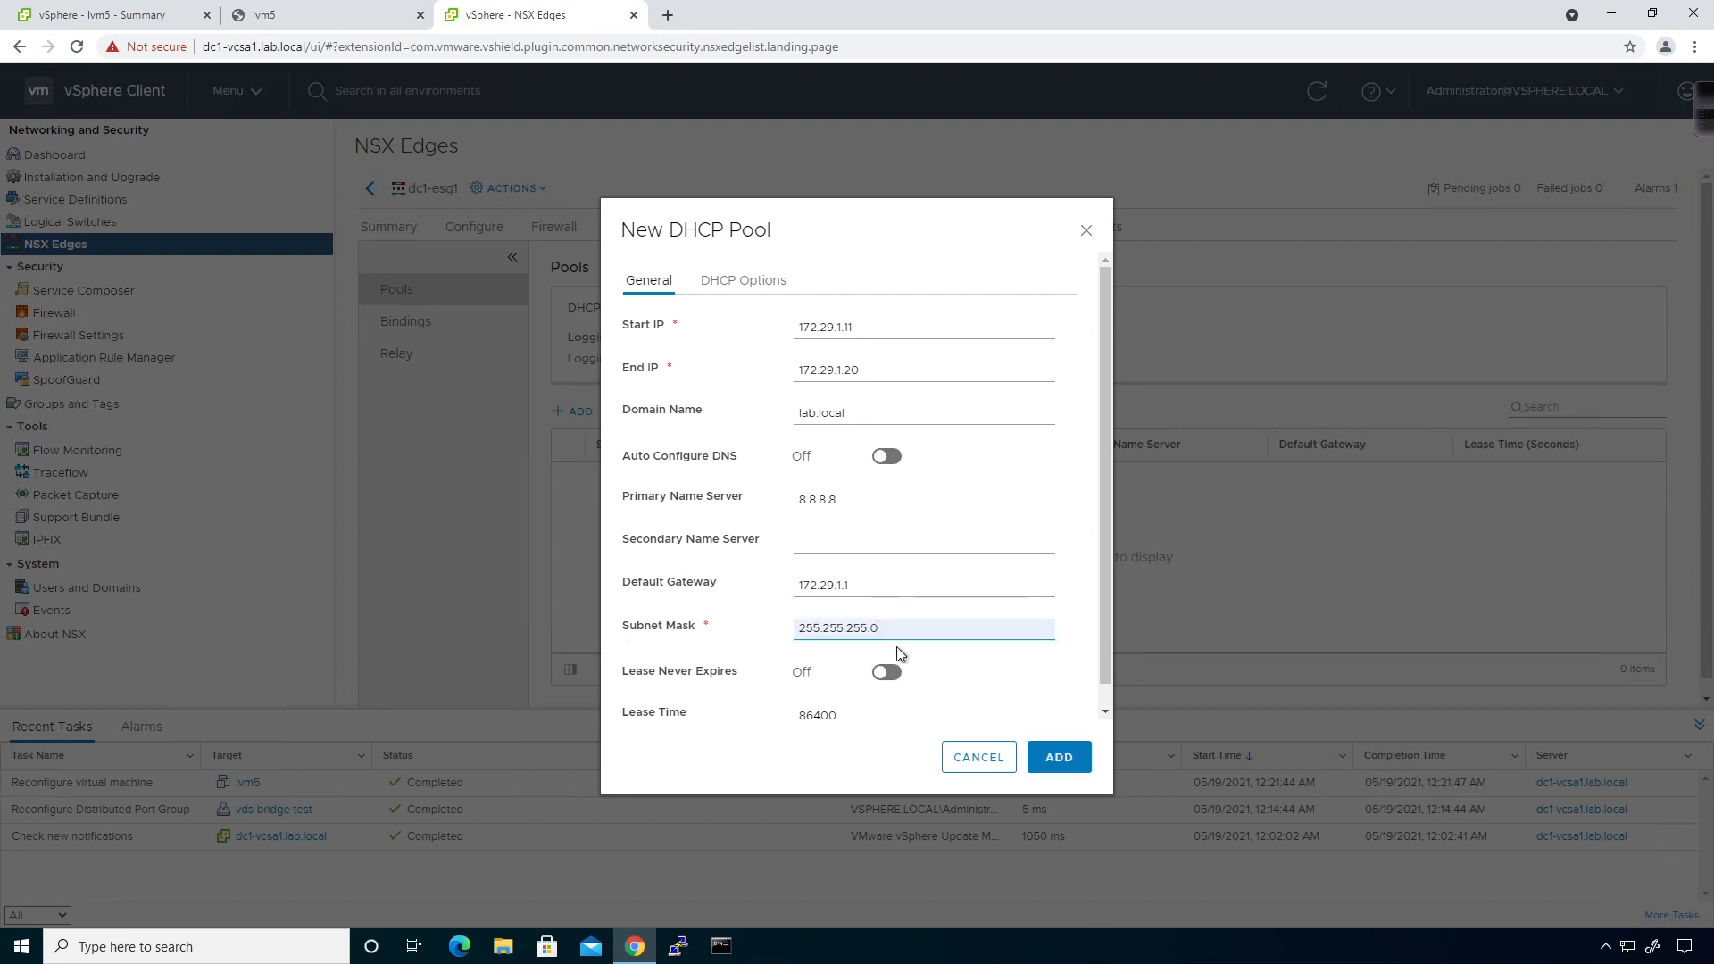
scroll(896, 647, "down", 1)
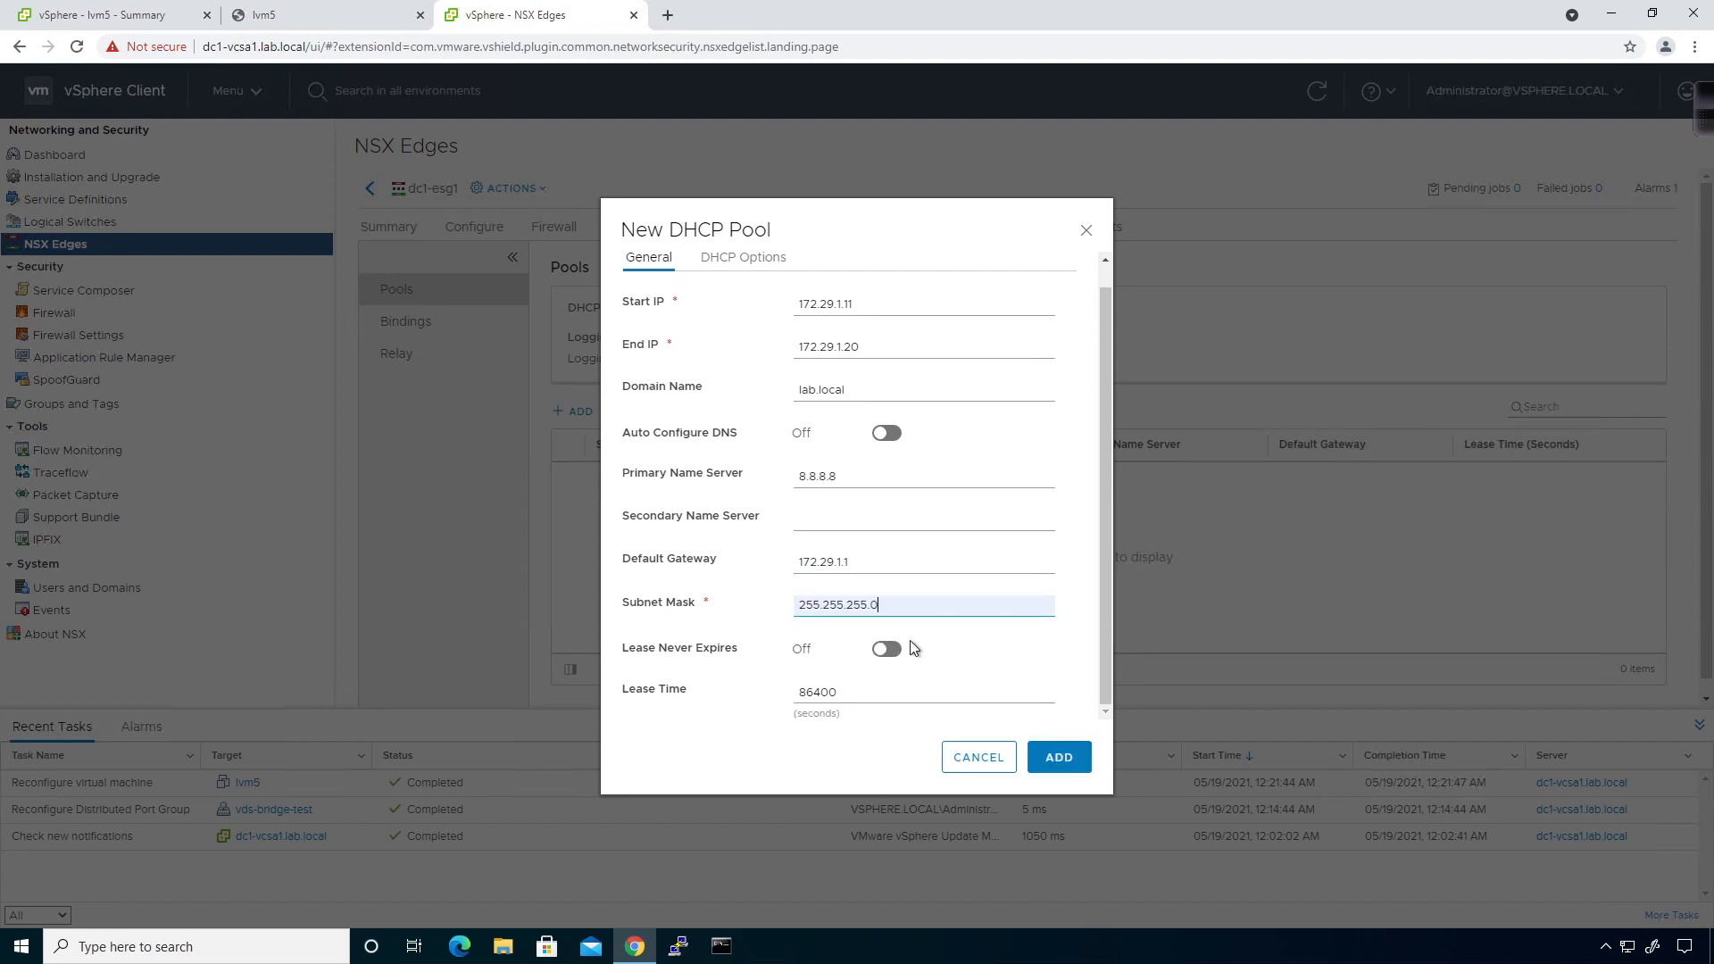
left_click(1058, 757)
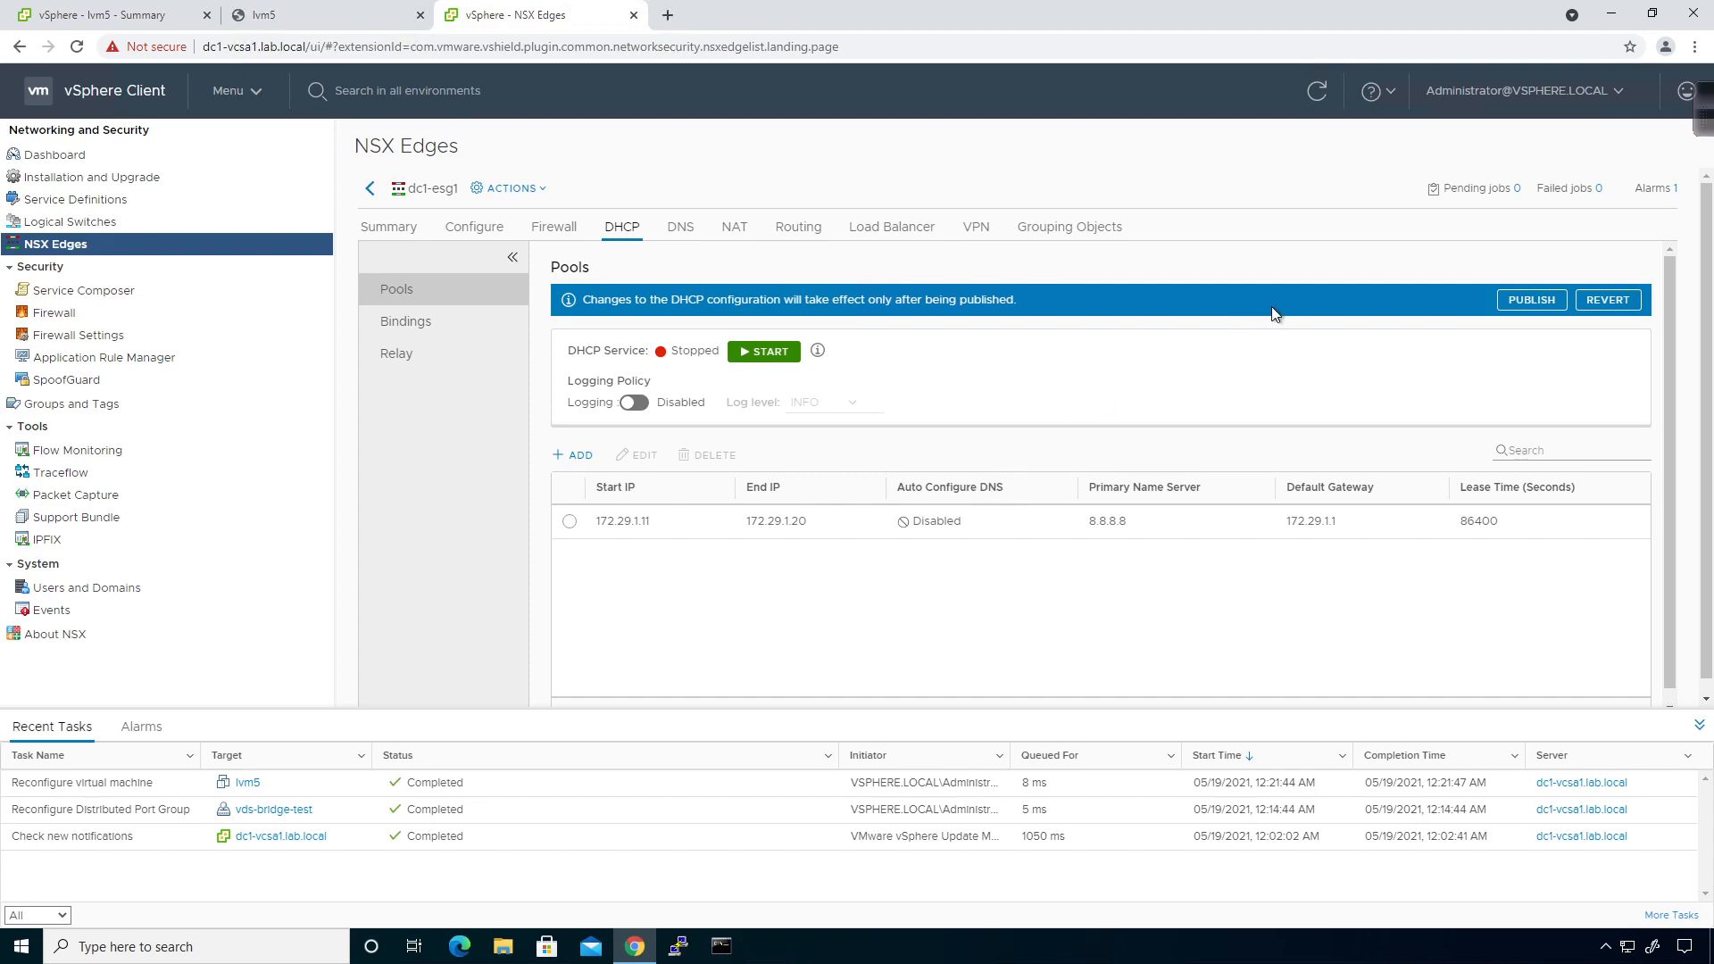
Start dc1-esg1's DHCP service and publish the change.
left_click(730, 357)
left_click(1529, 302)
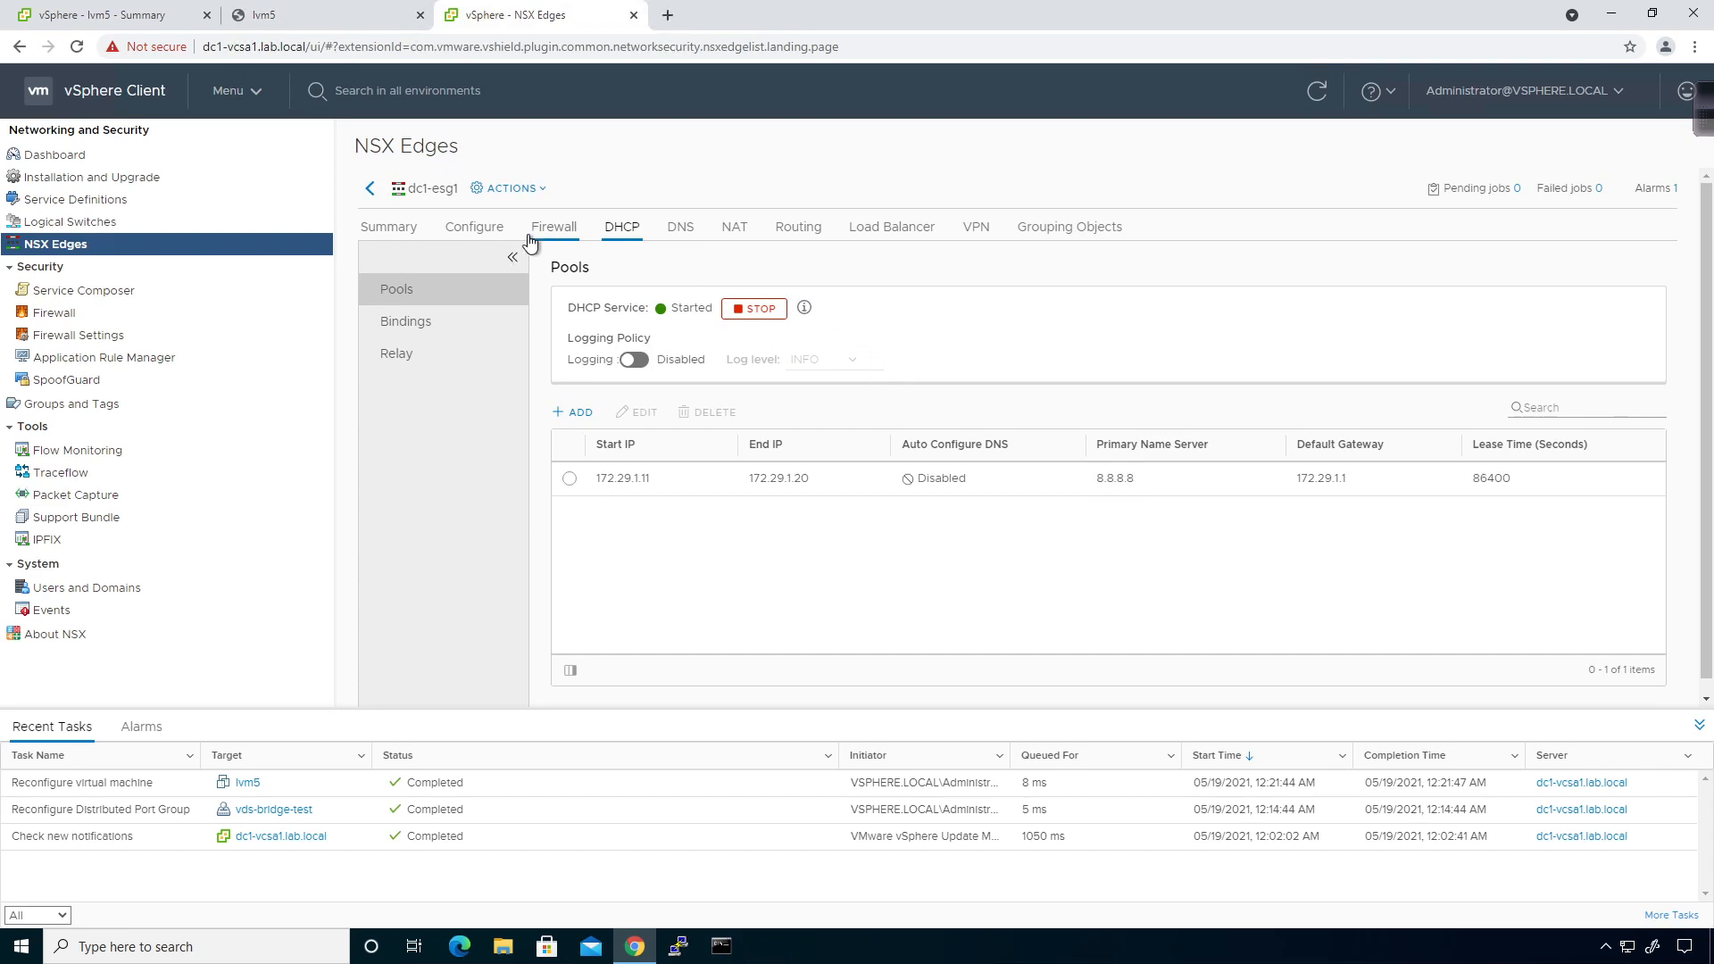
left_click(373, 190)
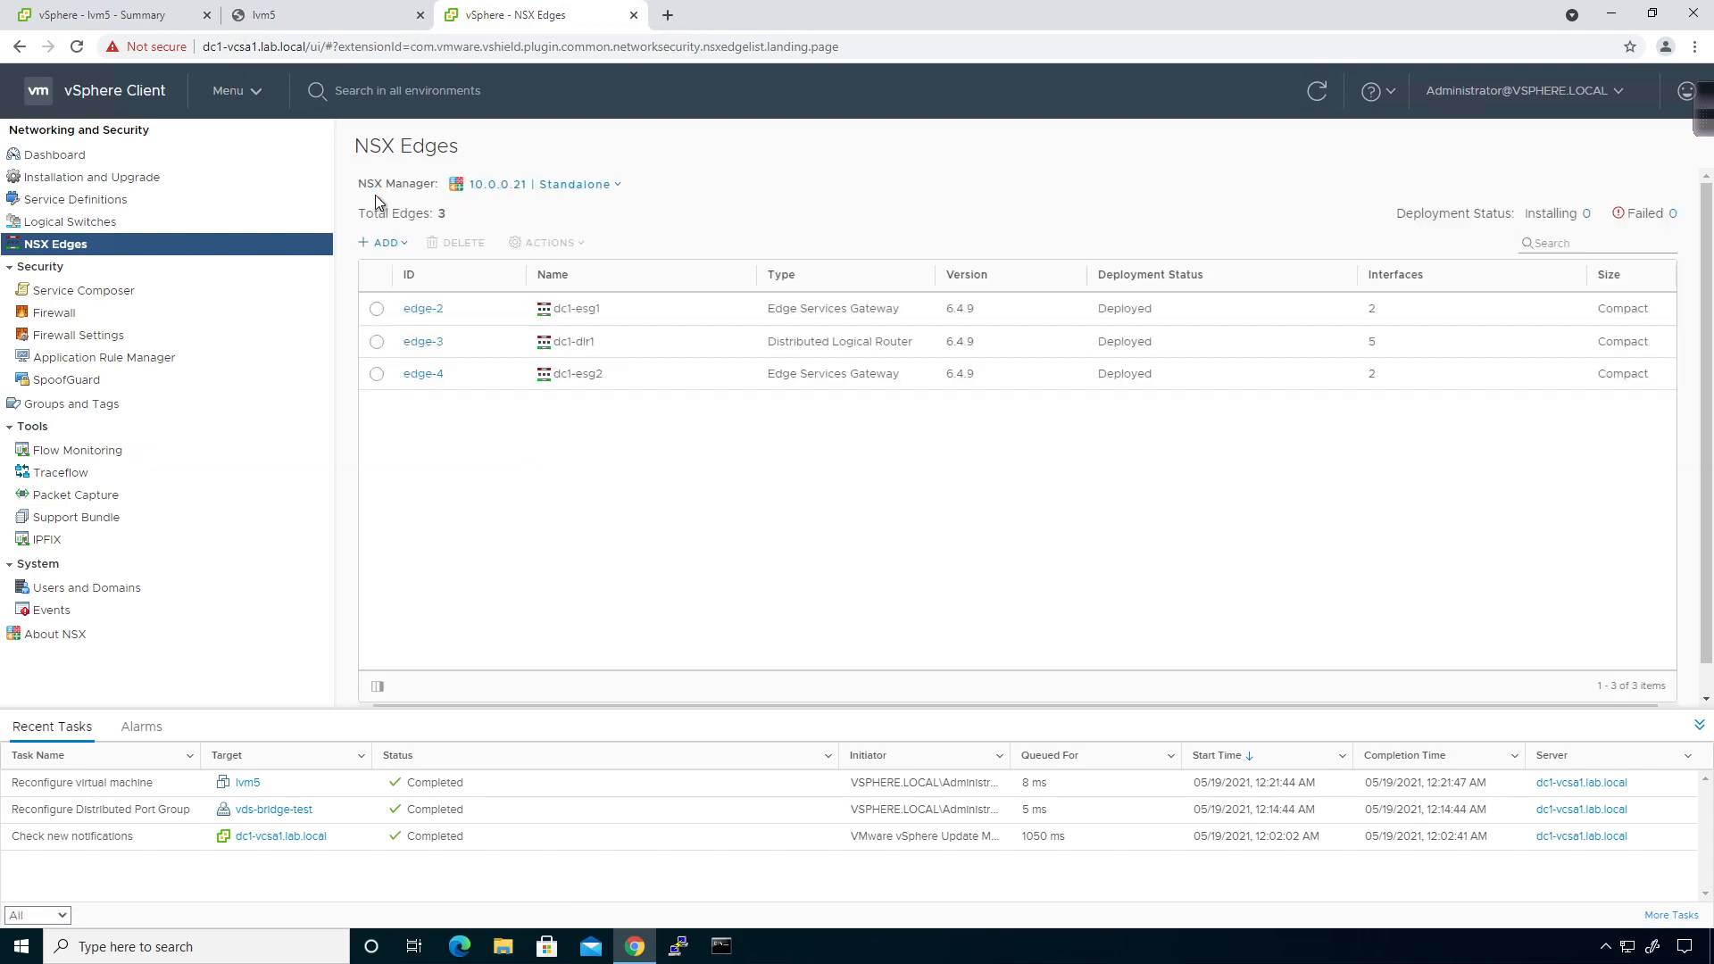
Confirm dc1-esg2 has no DHCP pools, then reopen dc1-esg1's DHCP pool list.
left_click(418, 375)
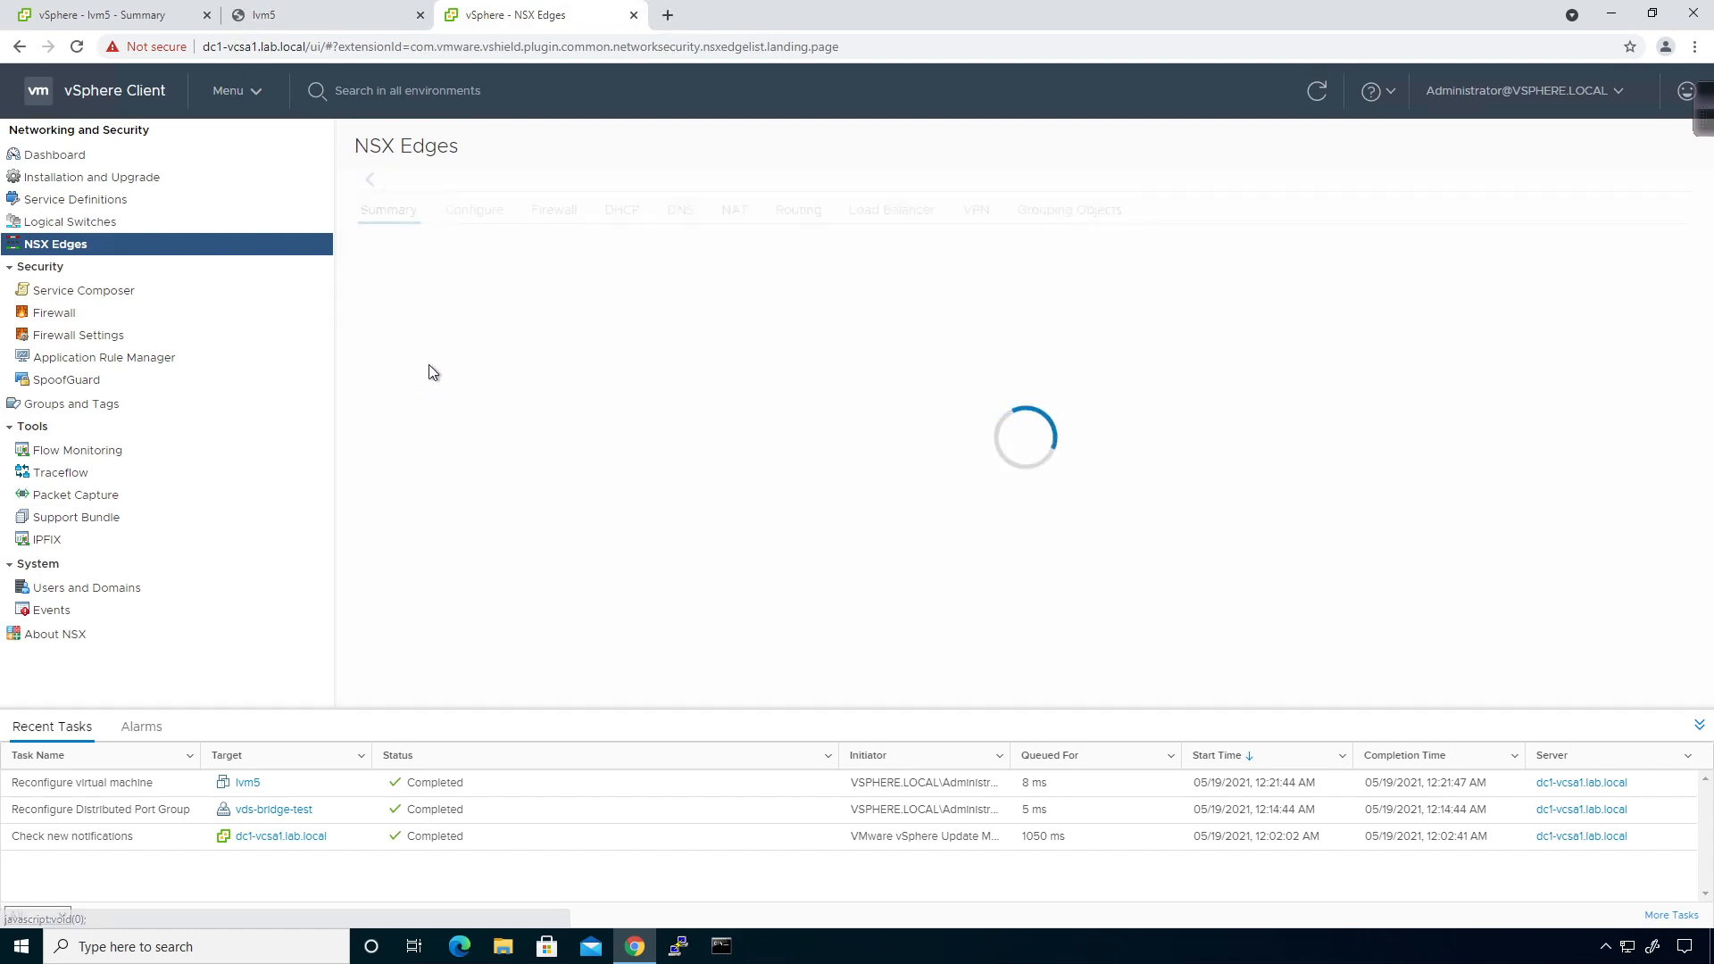
left_click(634, 229)
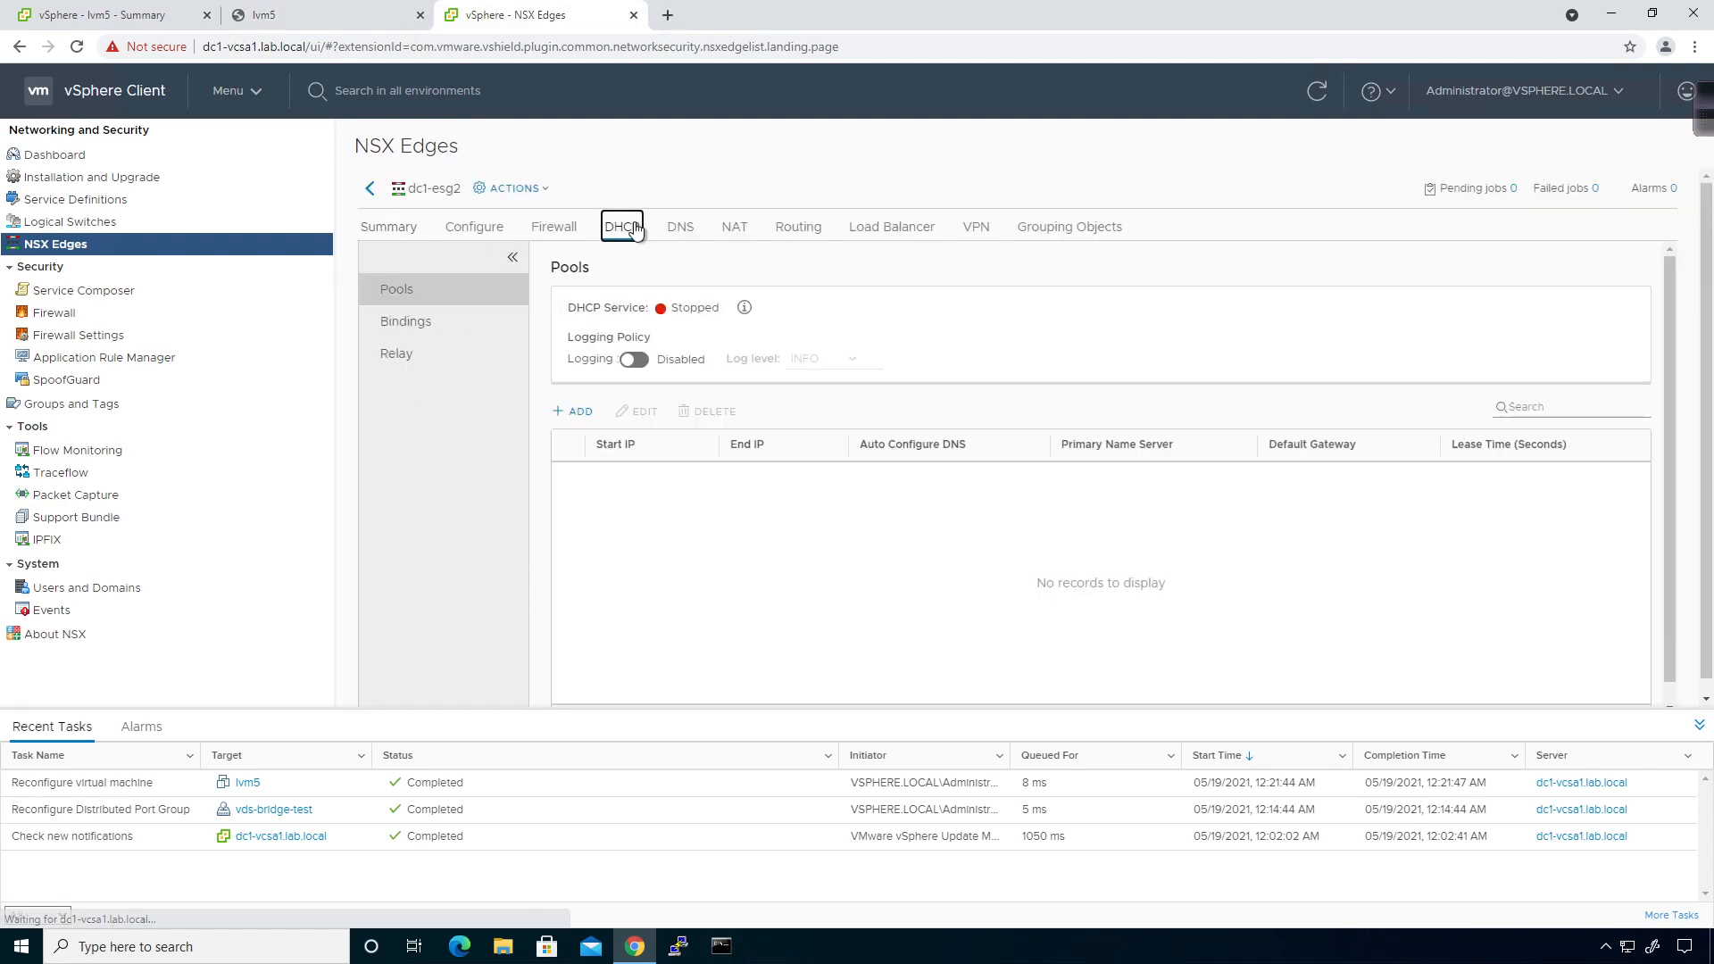
left_click(370, 188)
left_click(409, 308)
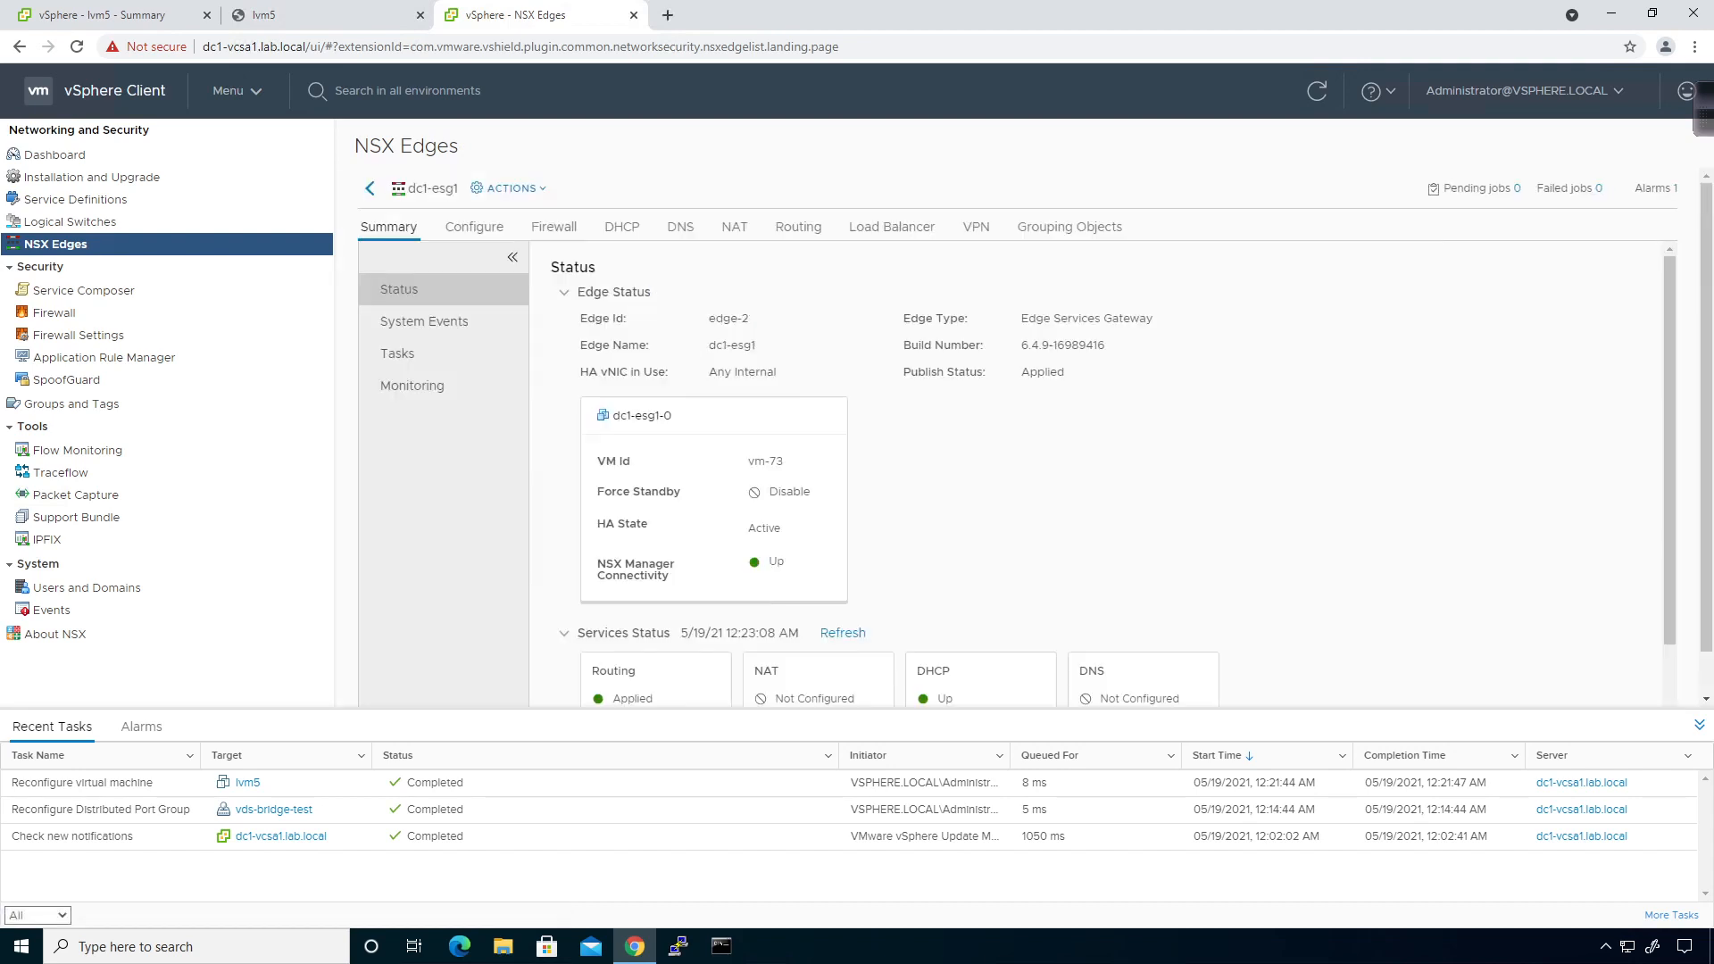
left_click(622, 227)
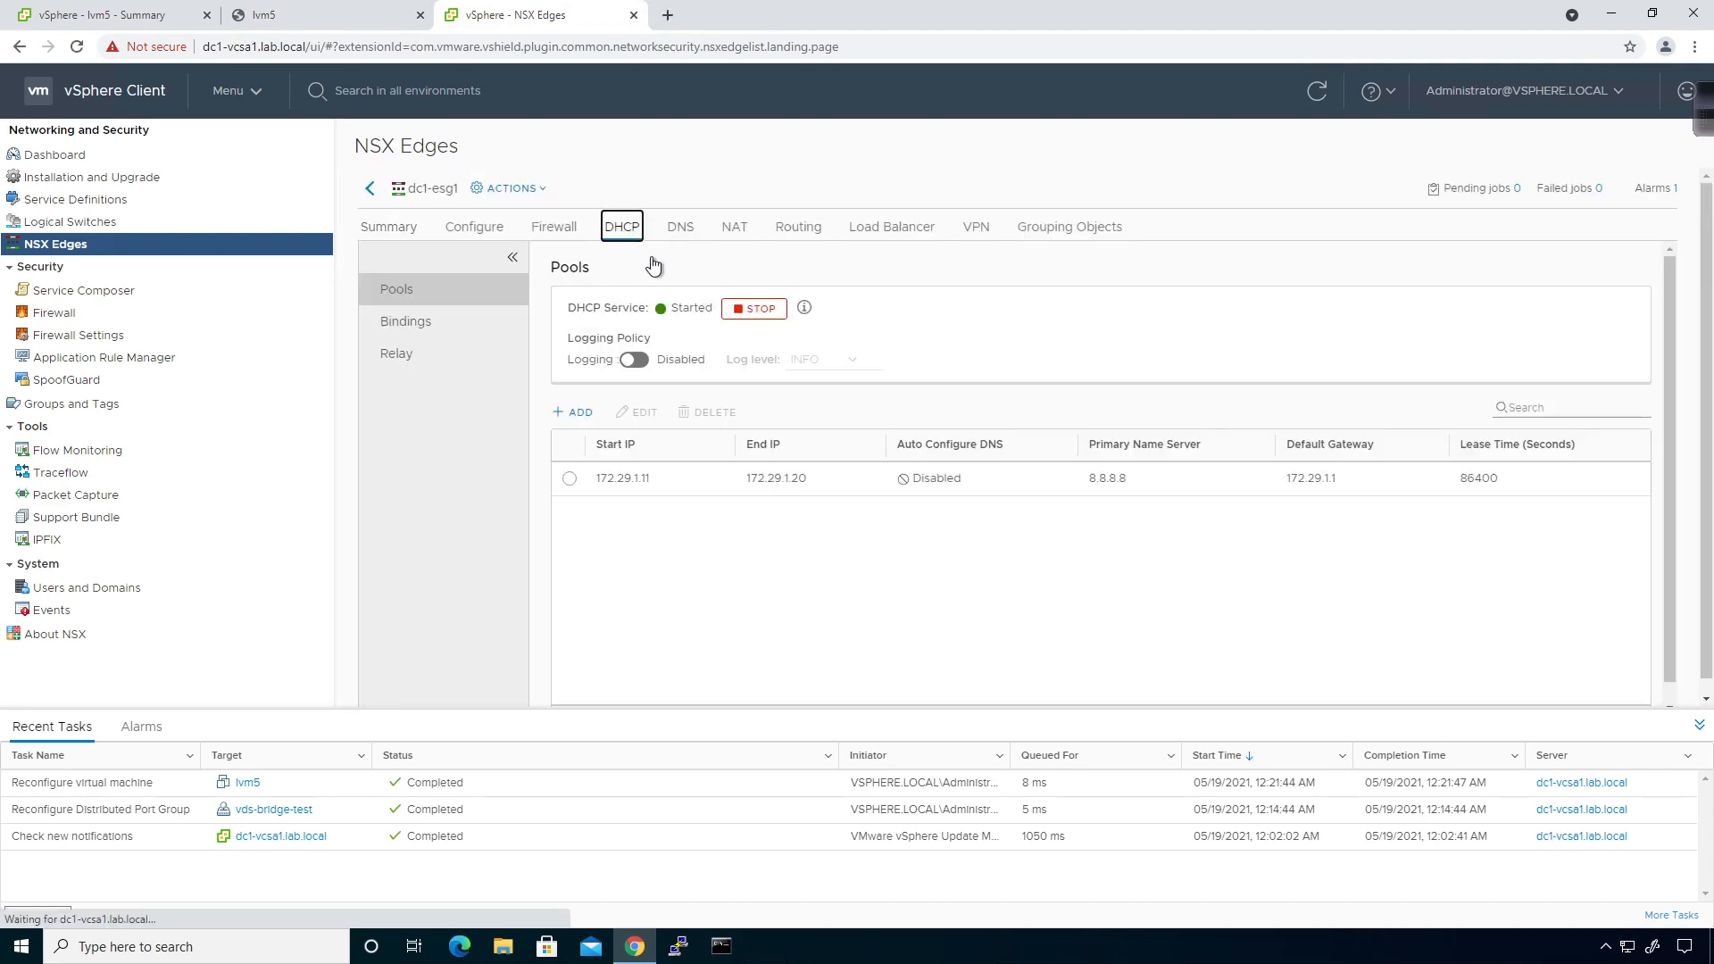
Begin a second dc1-esg1 pool with range 172.29.2.11–172.29.2.20, domain lab.local, DNS 8.8.8.8.
left_click(572, 412)
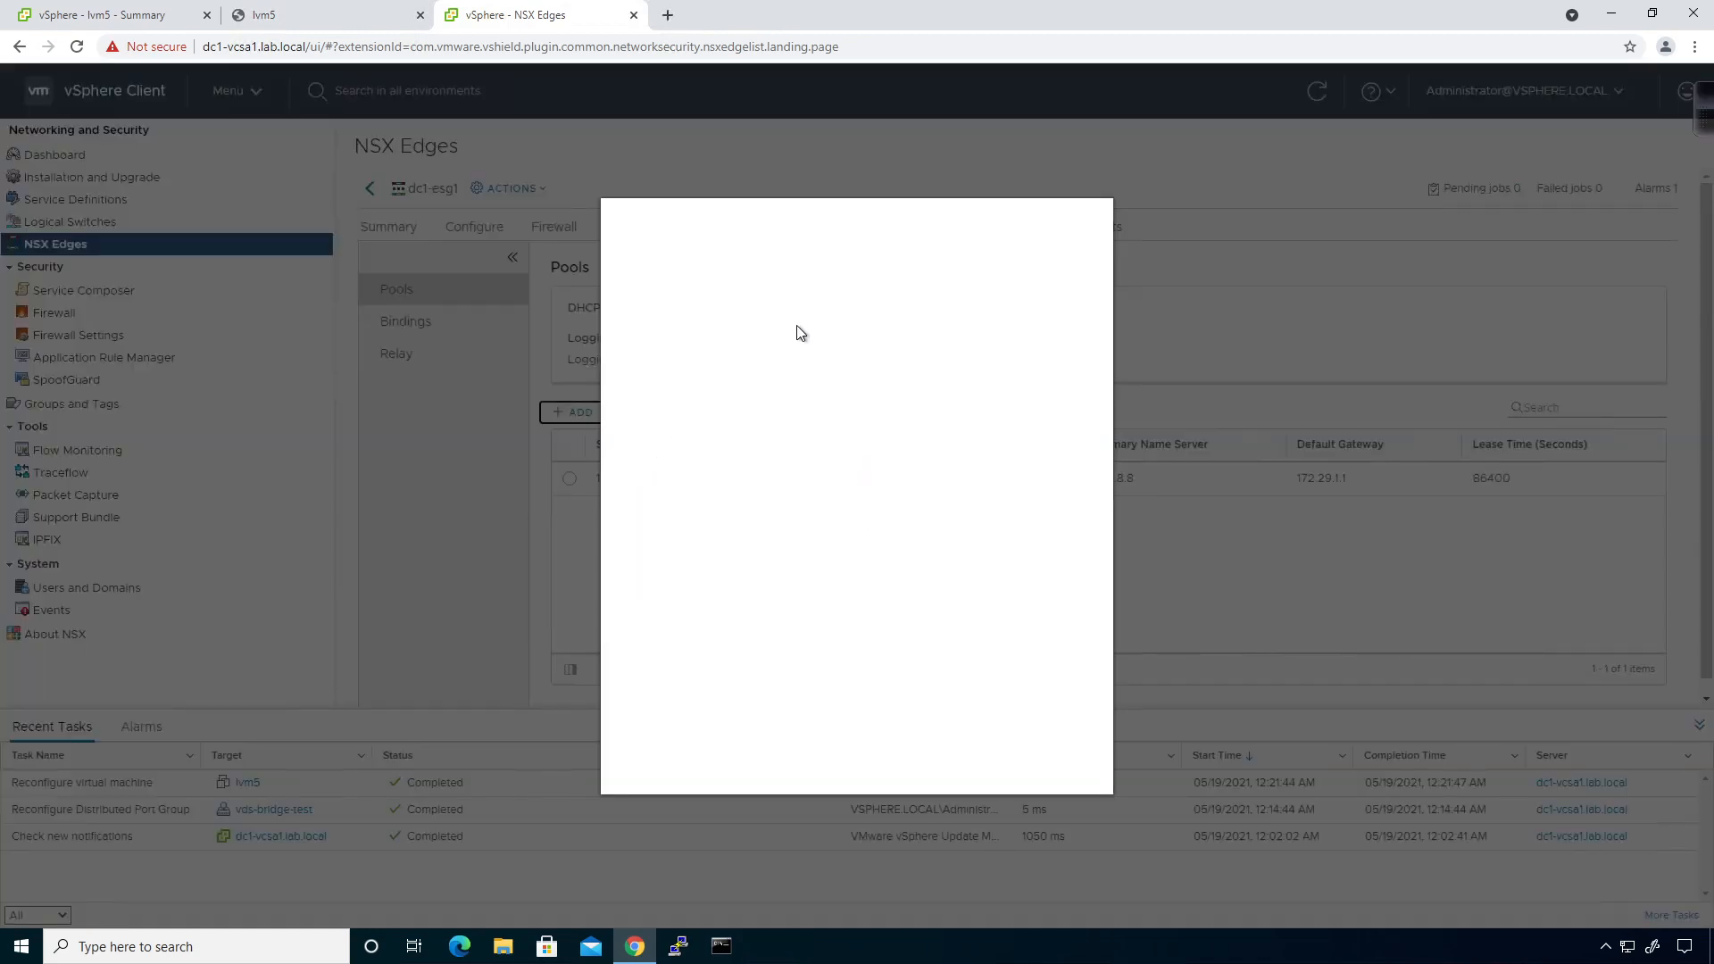
type("1")
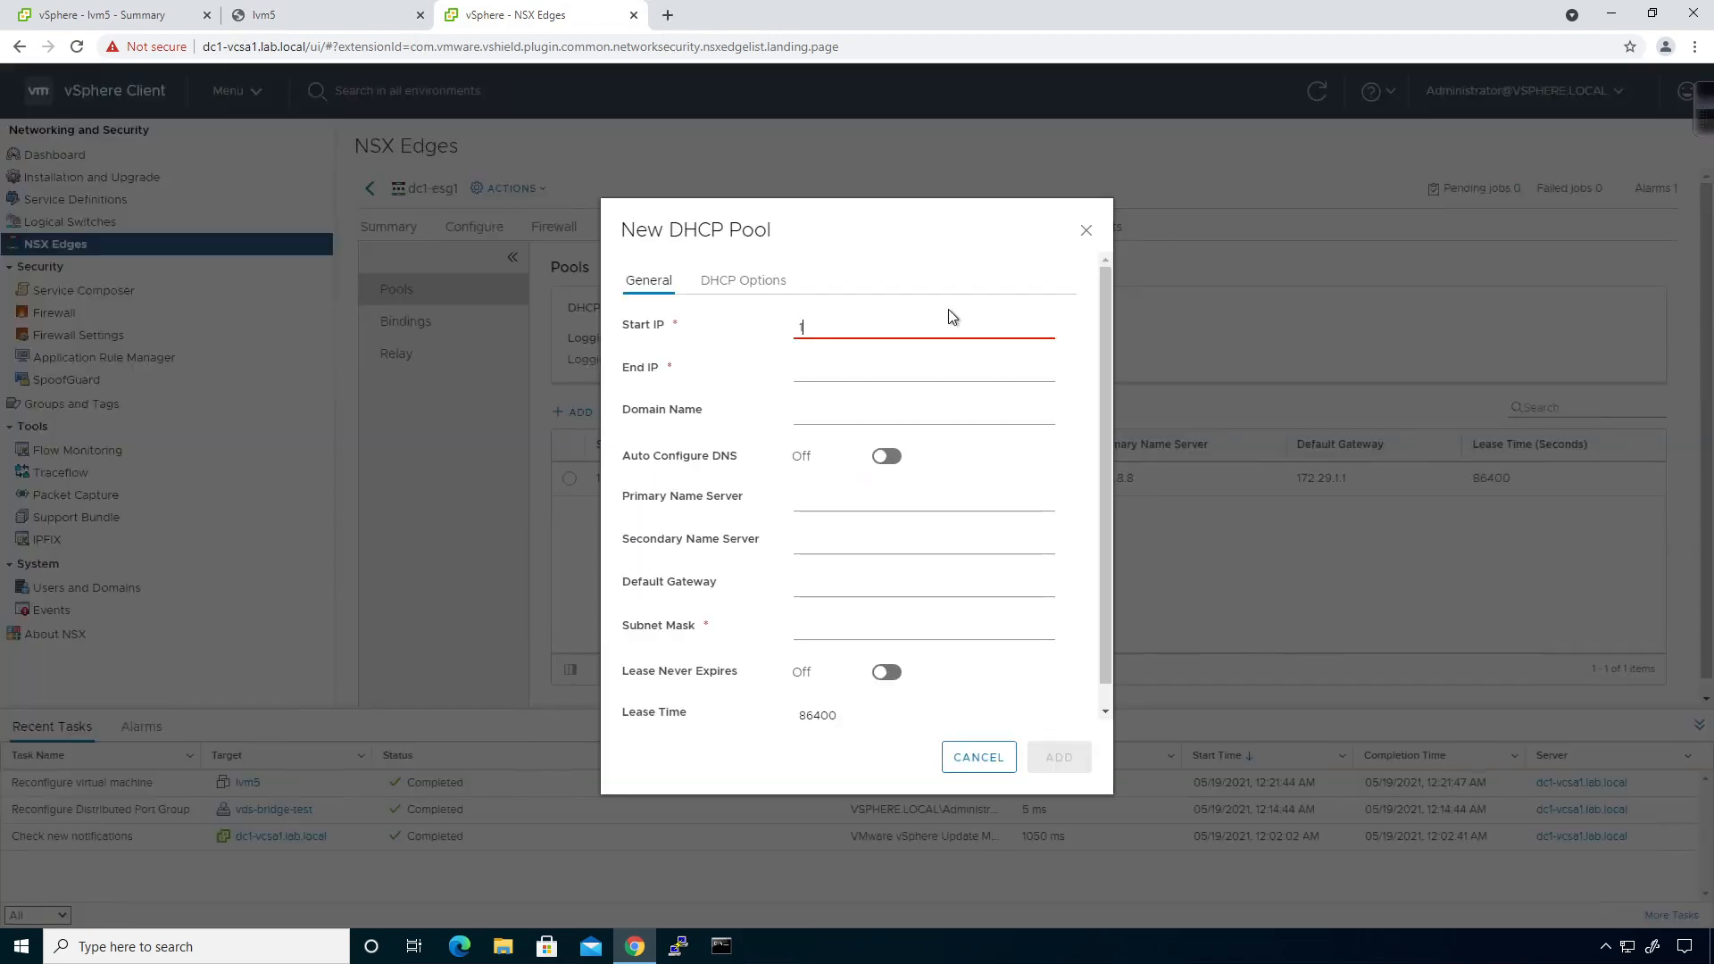
type("72.29.2.11")
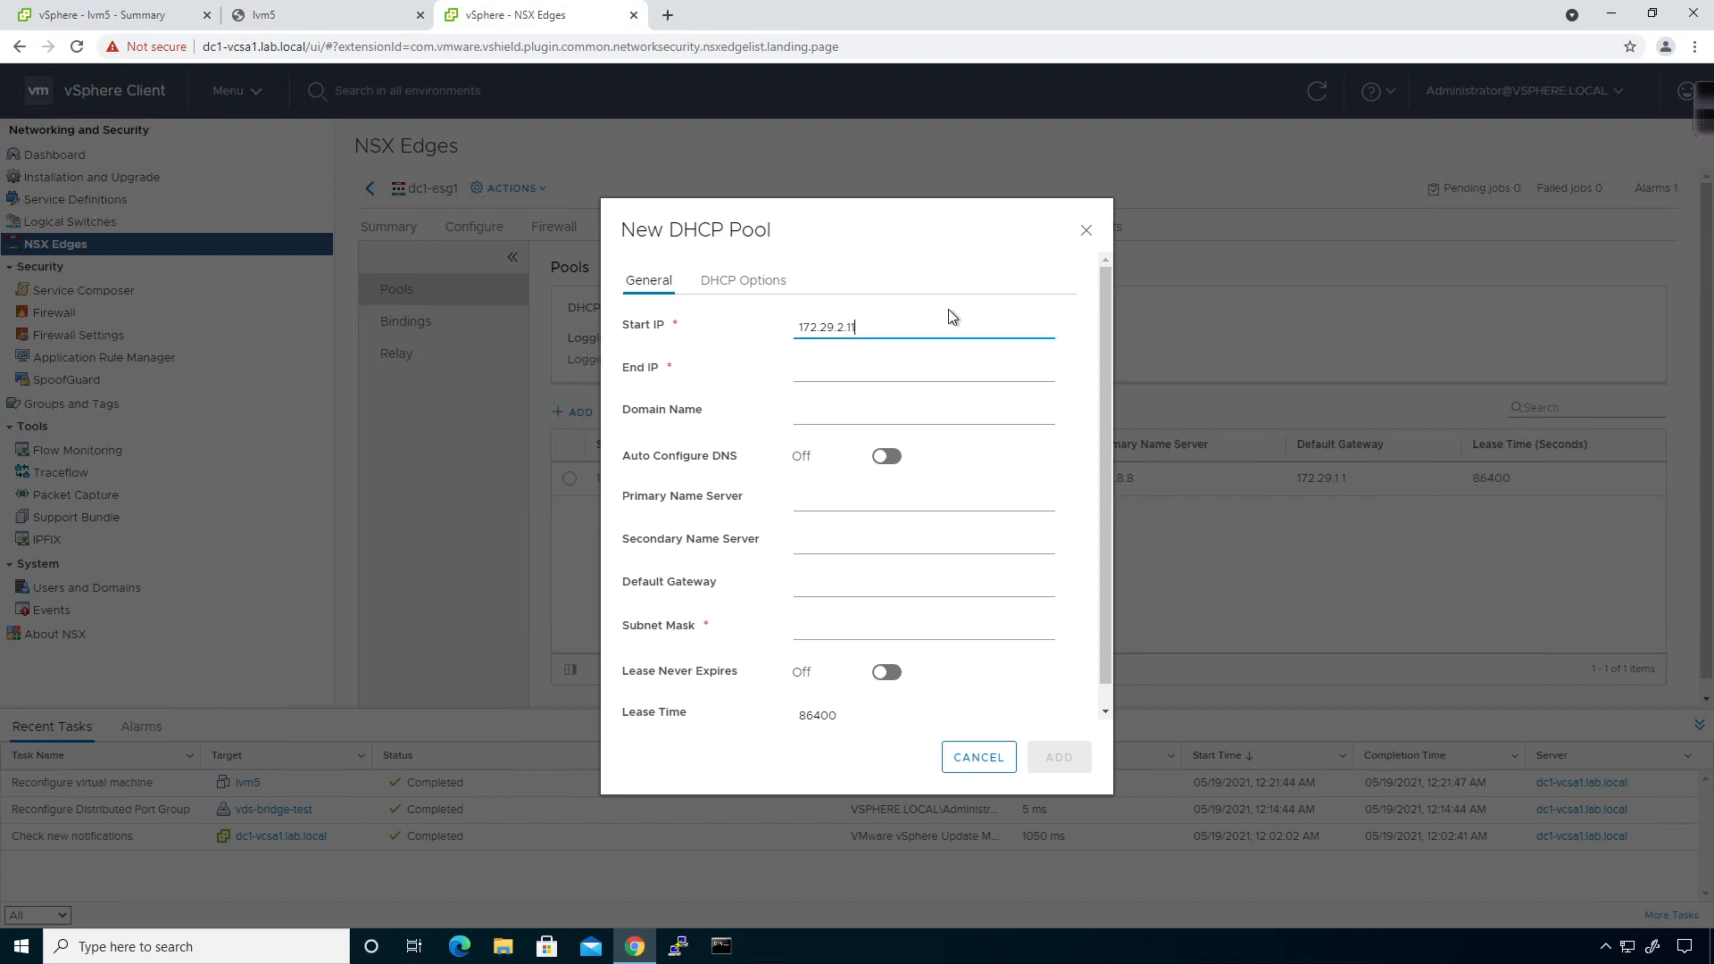
key("Tab")
type("172.29.2.20")
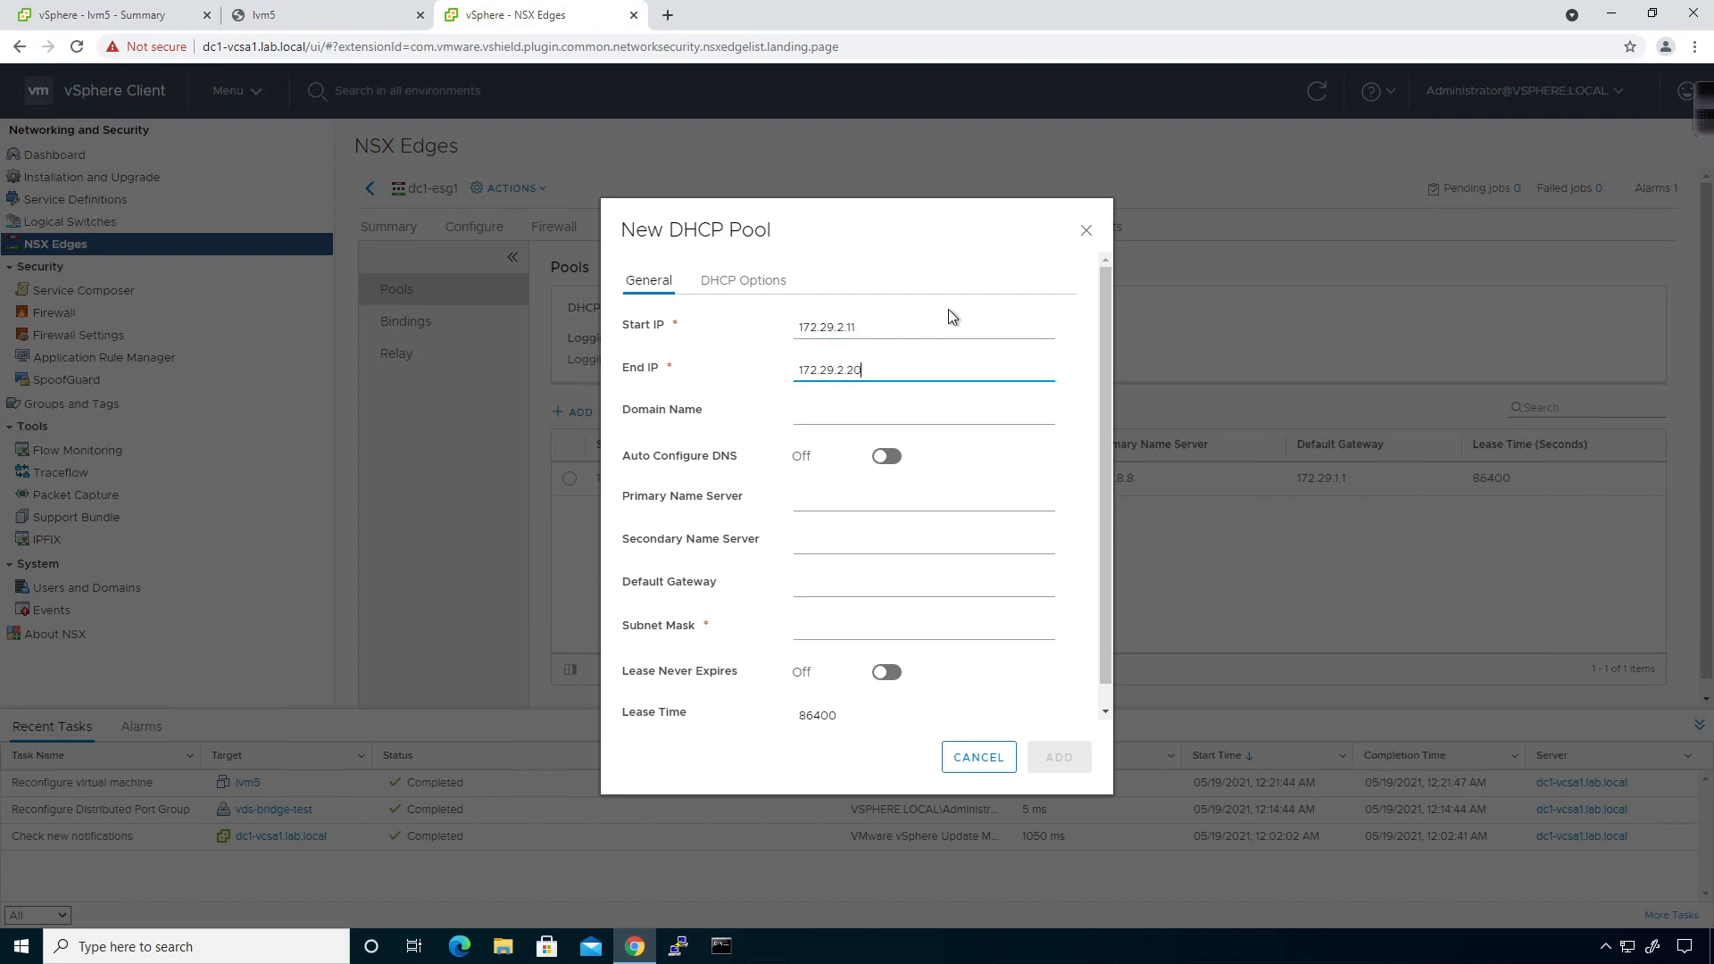
key("Tab")
type("lab.local")
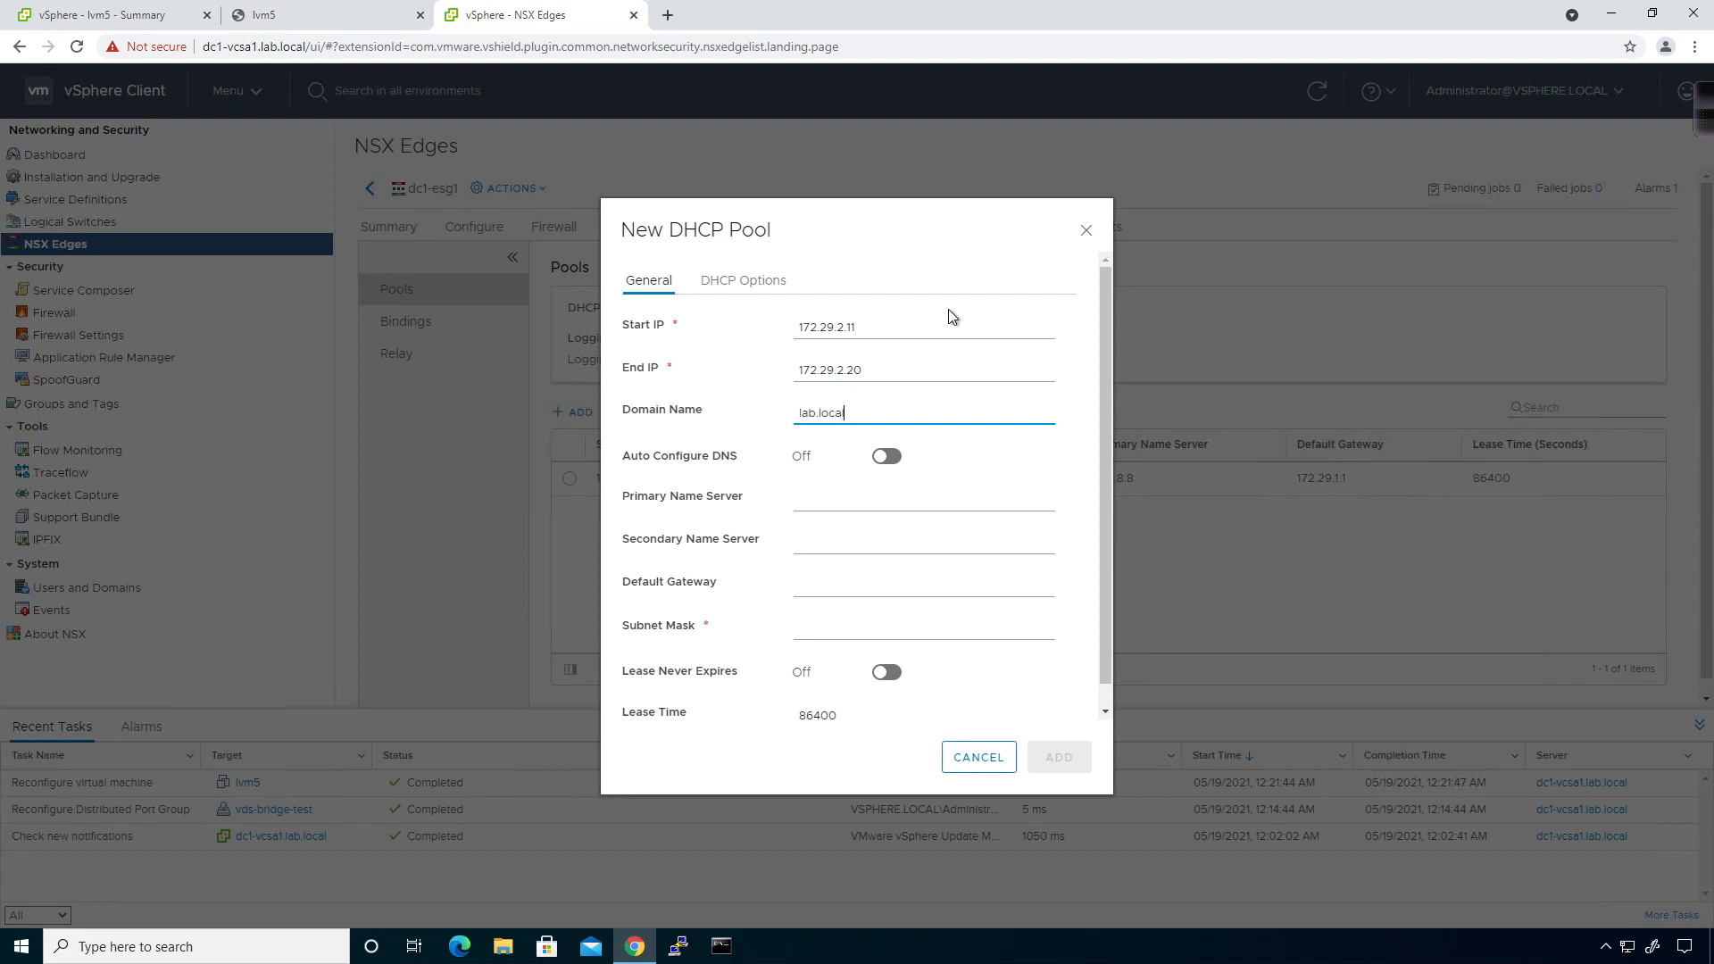
key("Tab")
key("Tab")
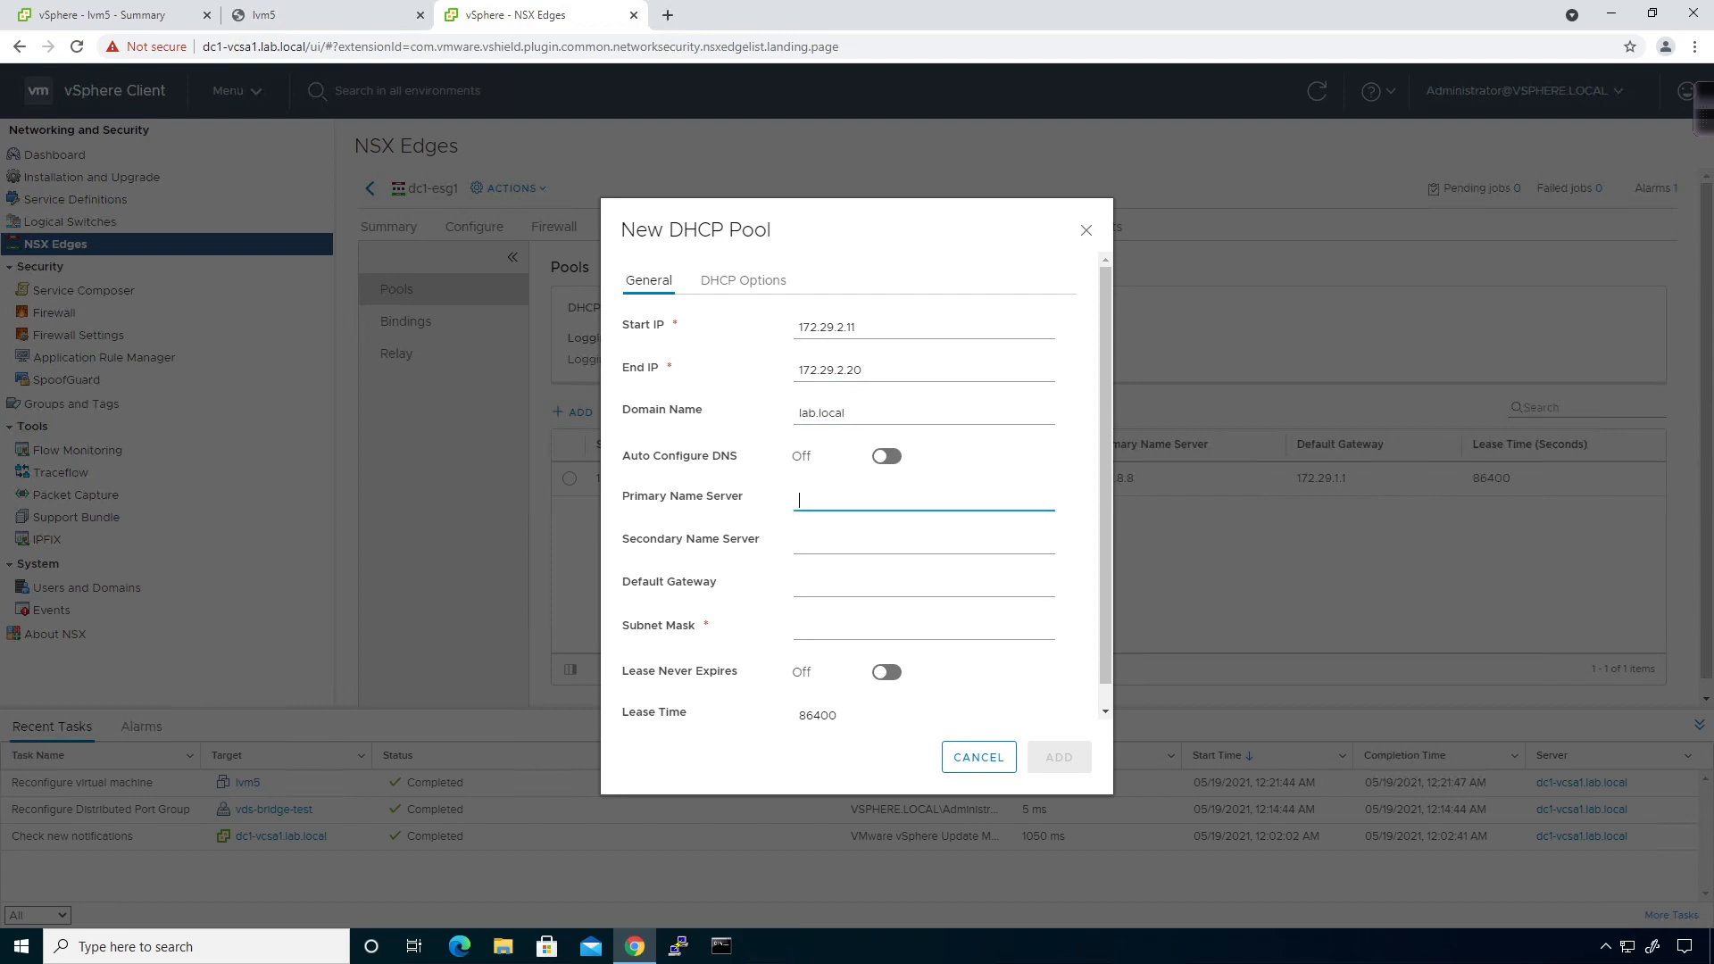
type("8.8.8.8")
Set gateway 172.29.2.1 and mask 255.255.255.0, review the DHCP options, and add the pool.
left_click(867, 581)
type("172.")
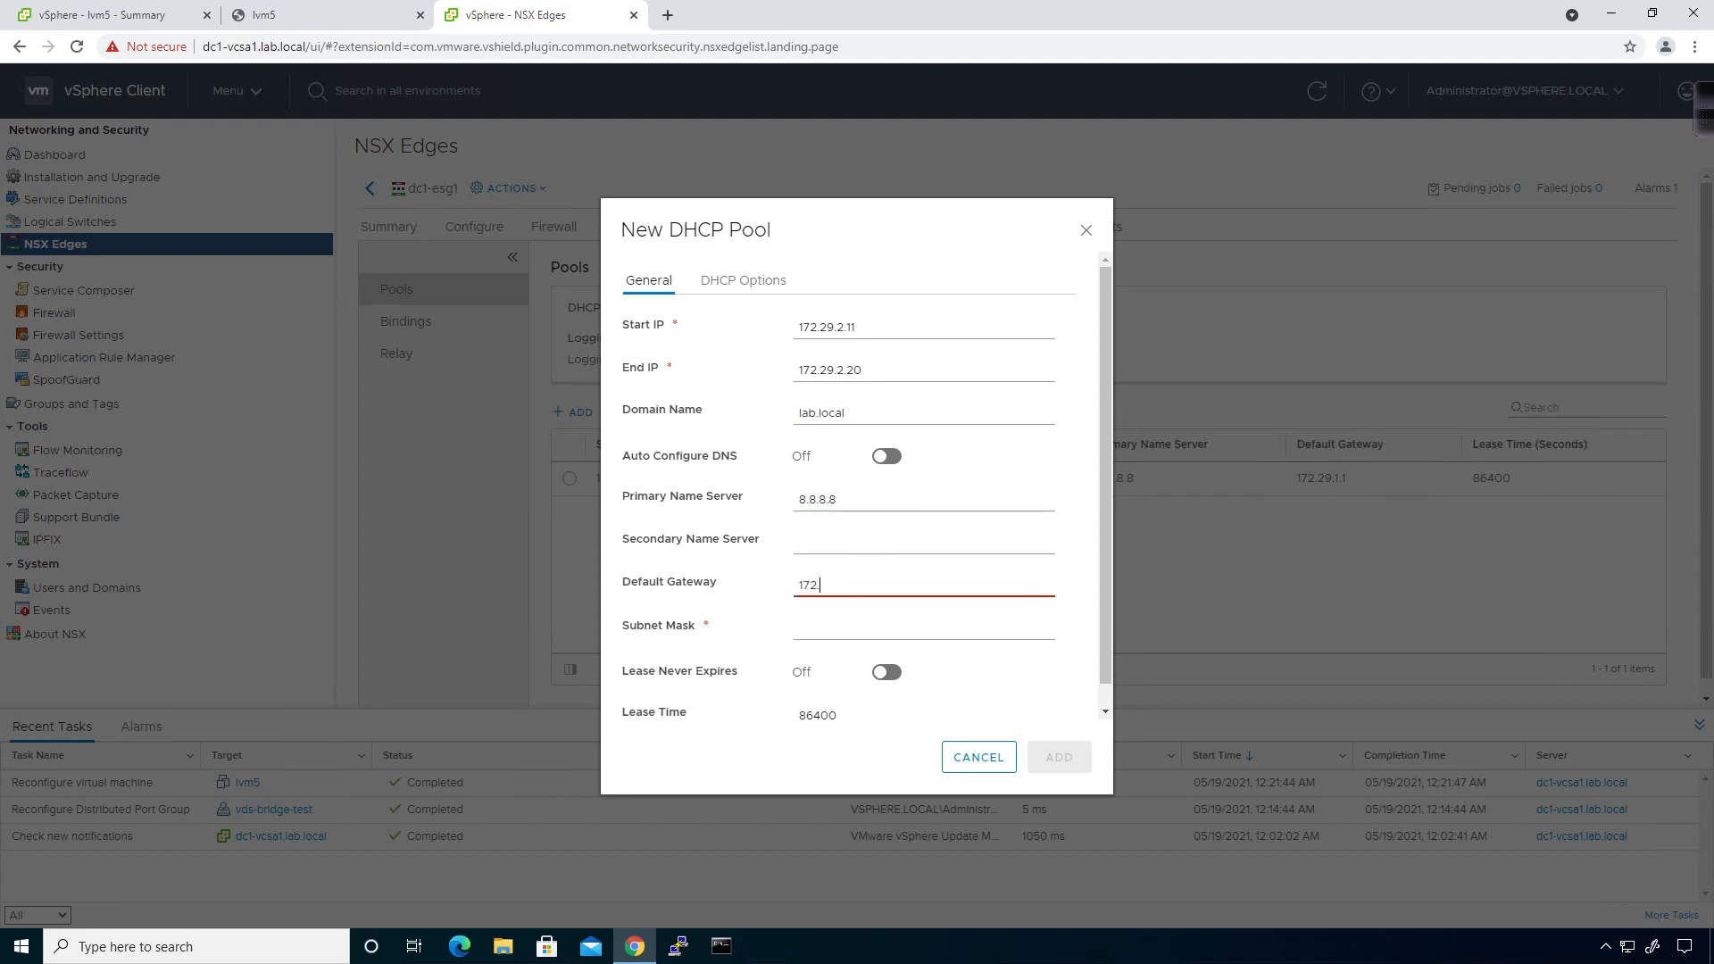
type("29.2.1")
key("Tab")
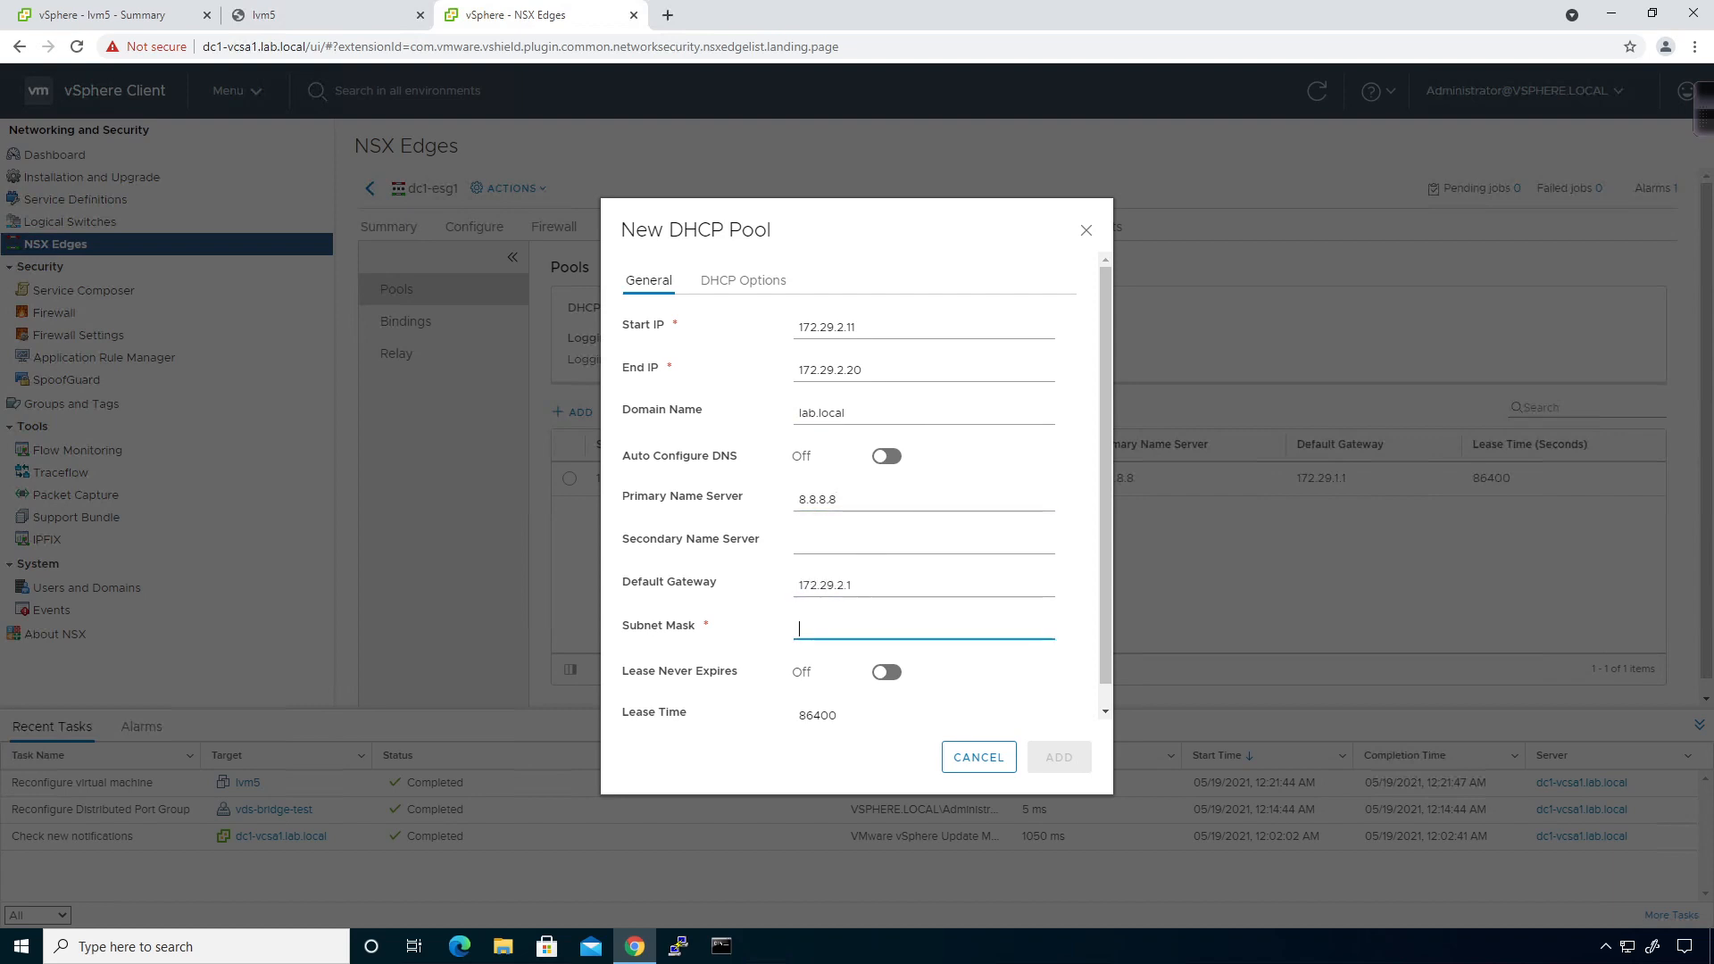
type("255.255.255.0")
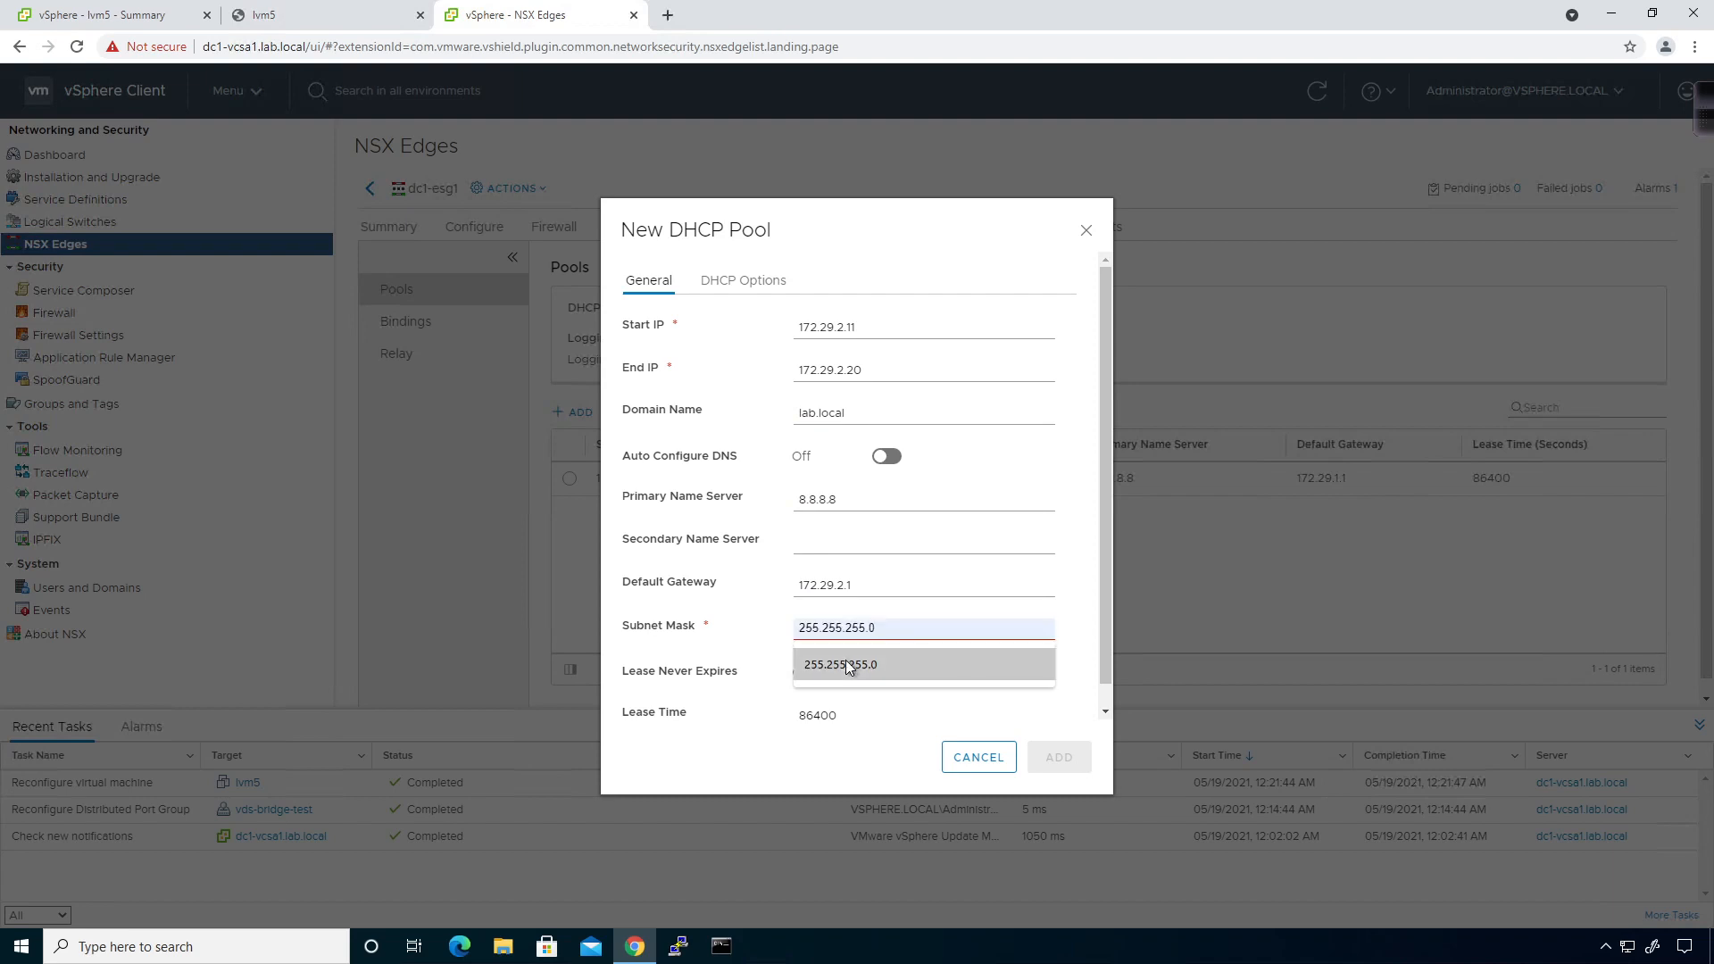
left_click(844, 660)
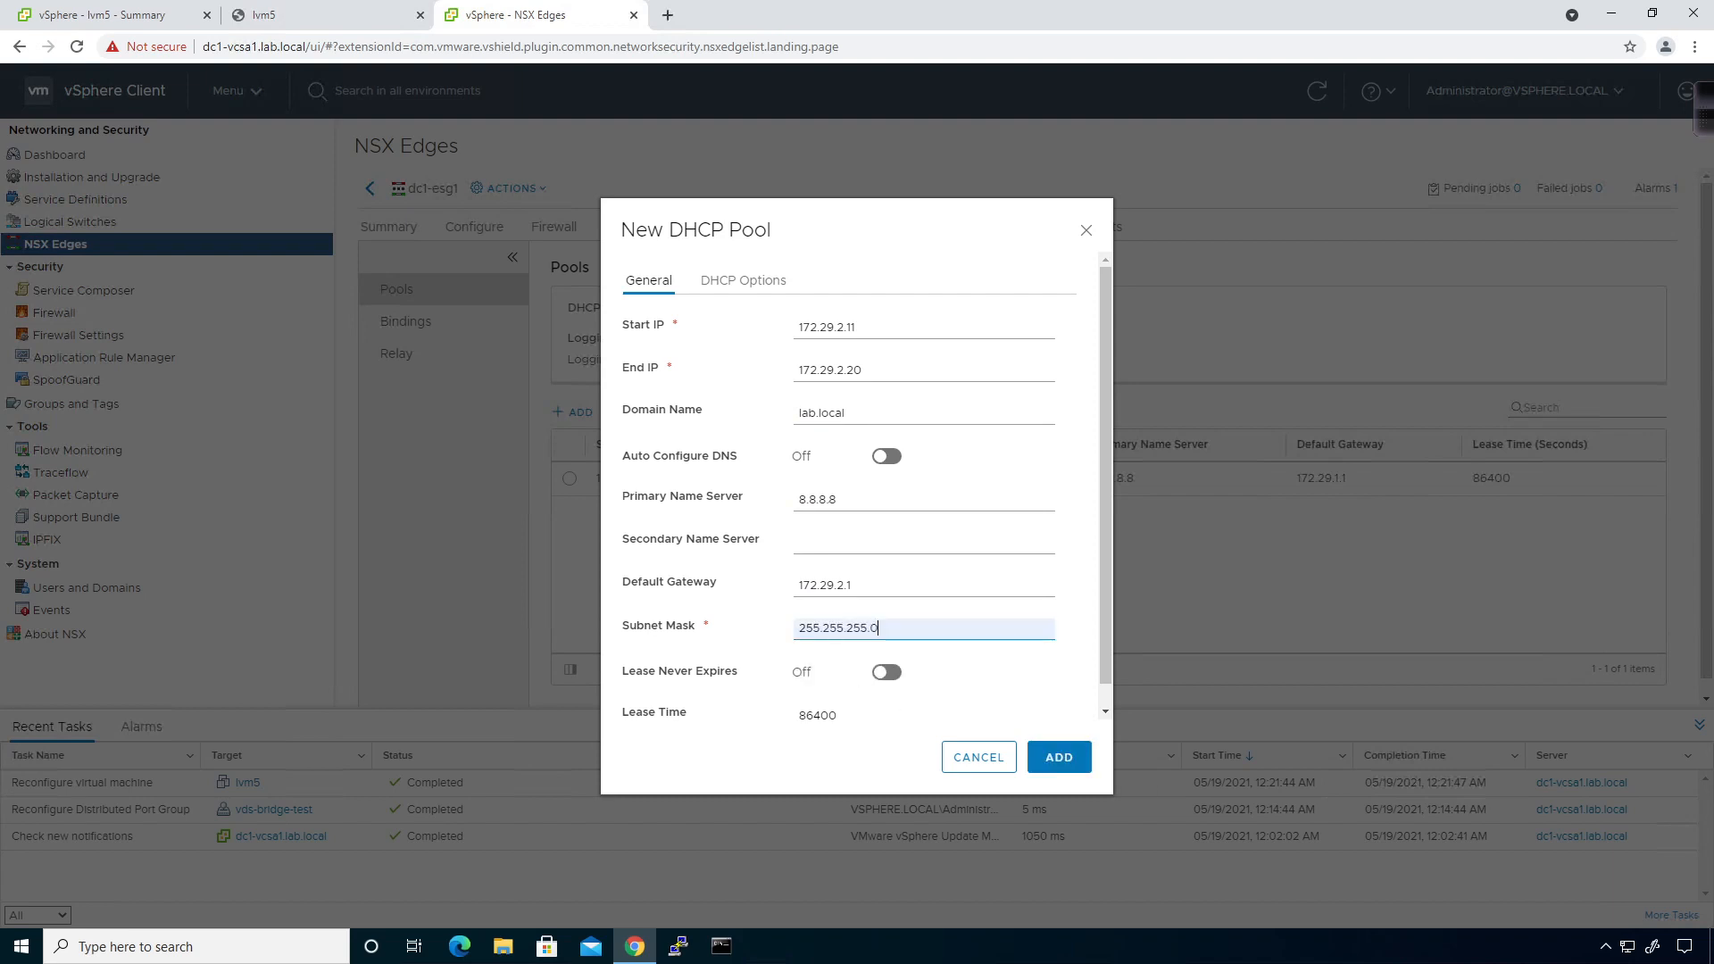
left_click(773, 301)
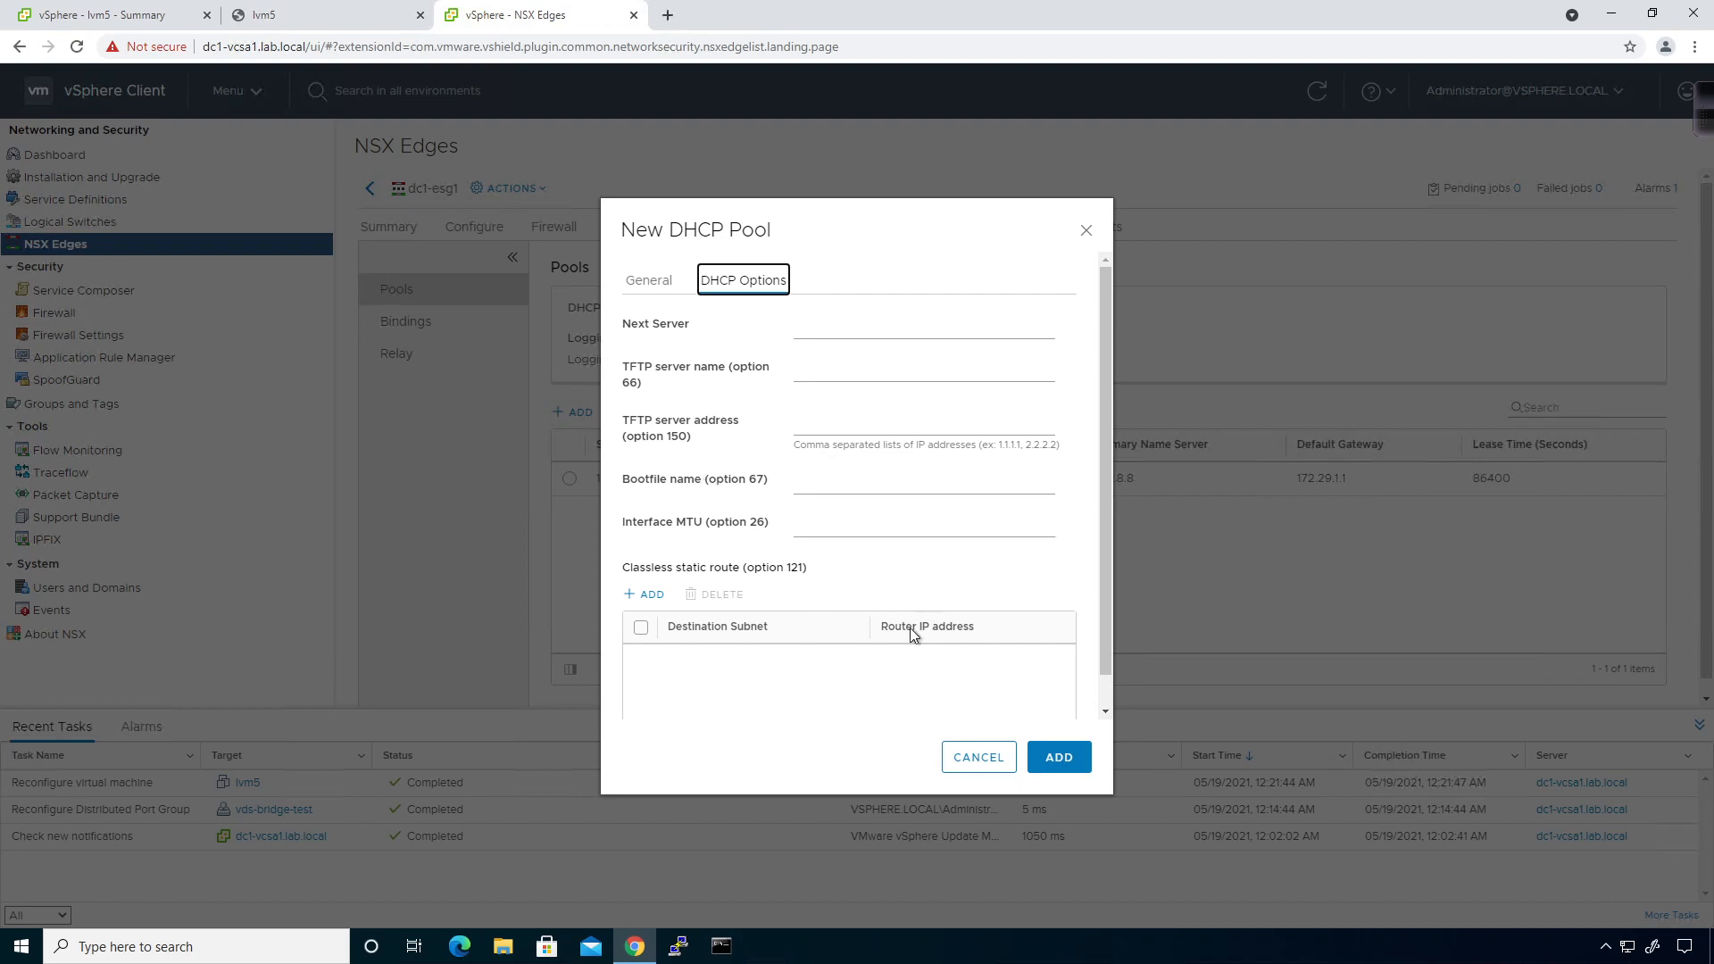
left_click(649, 280)
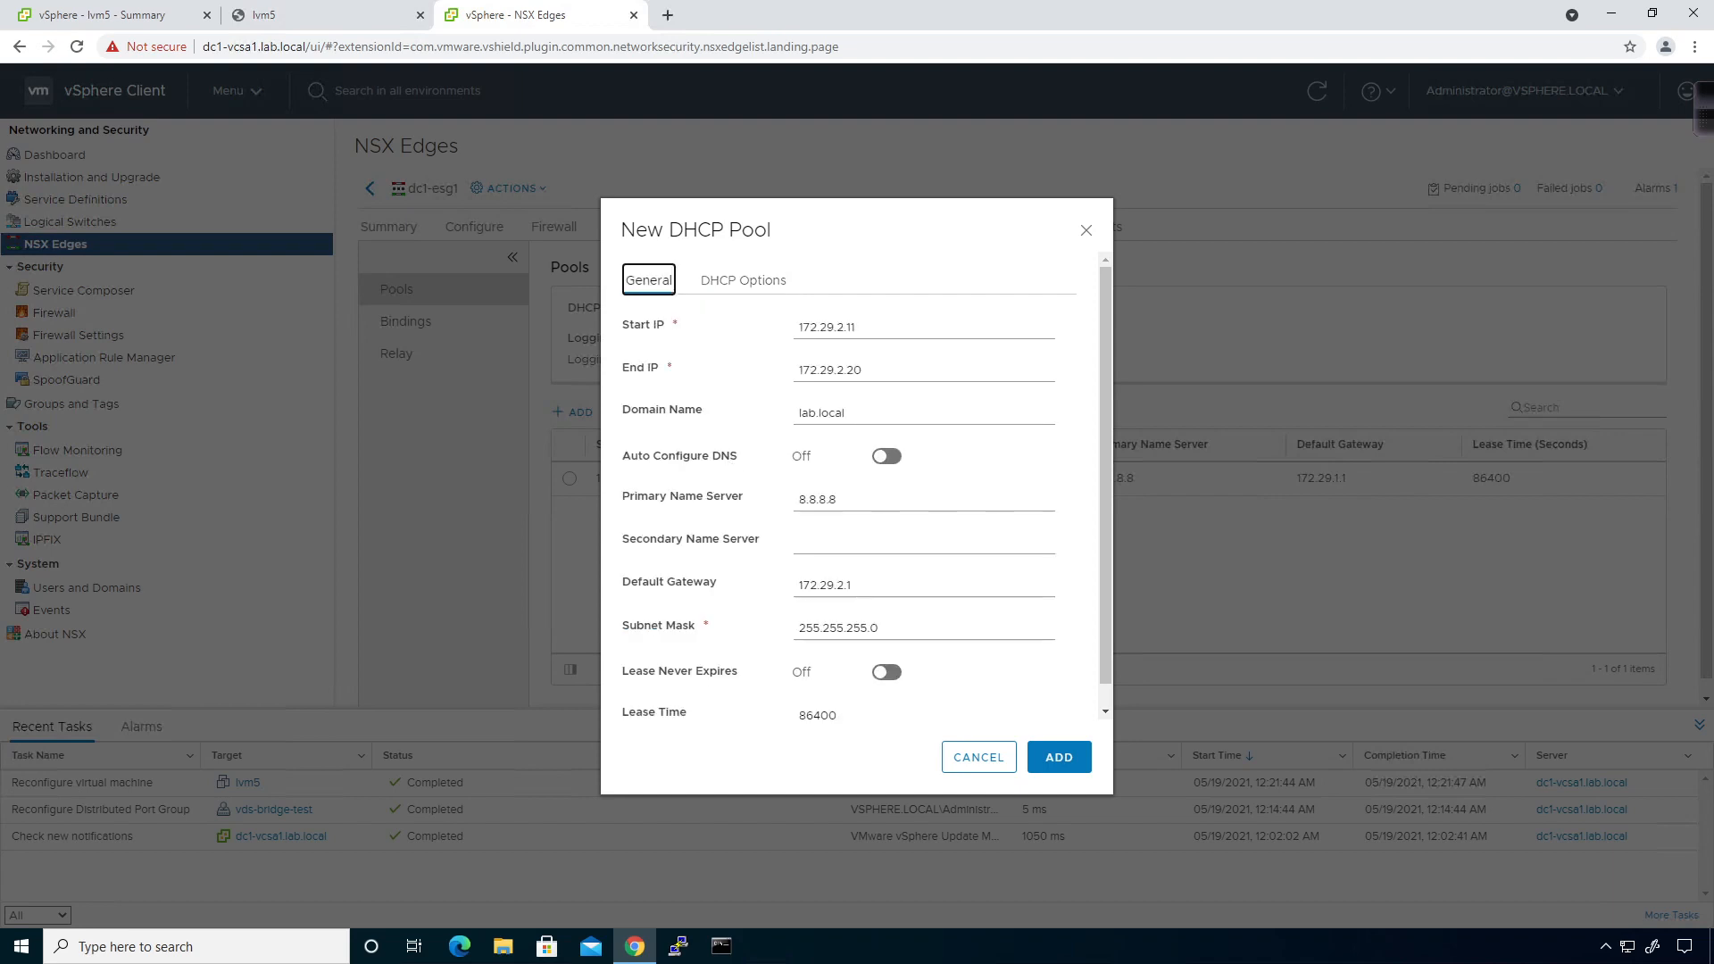
left_click(1040, 761)
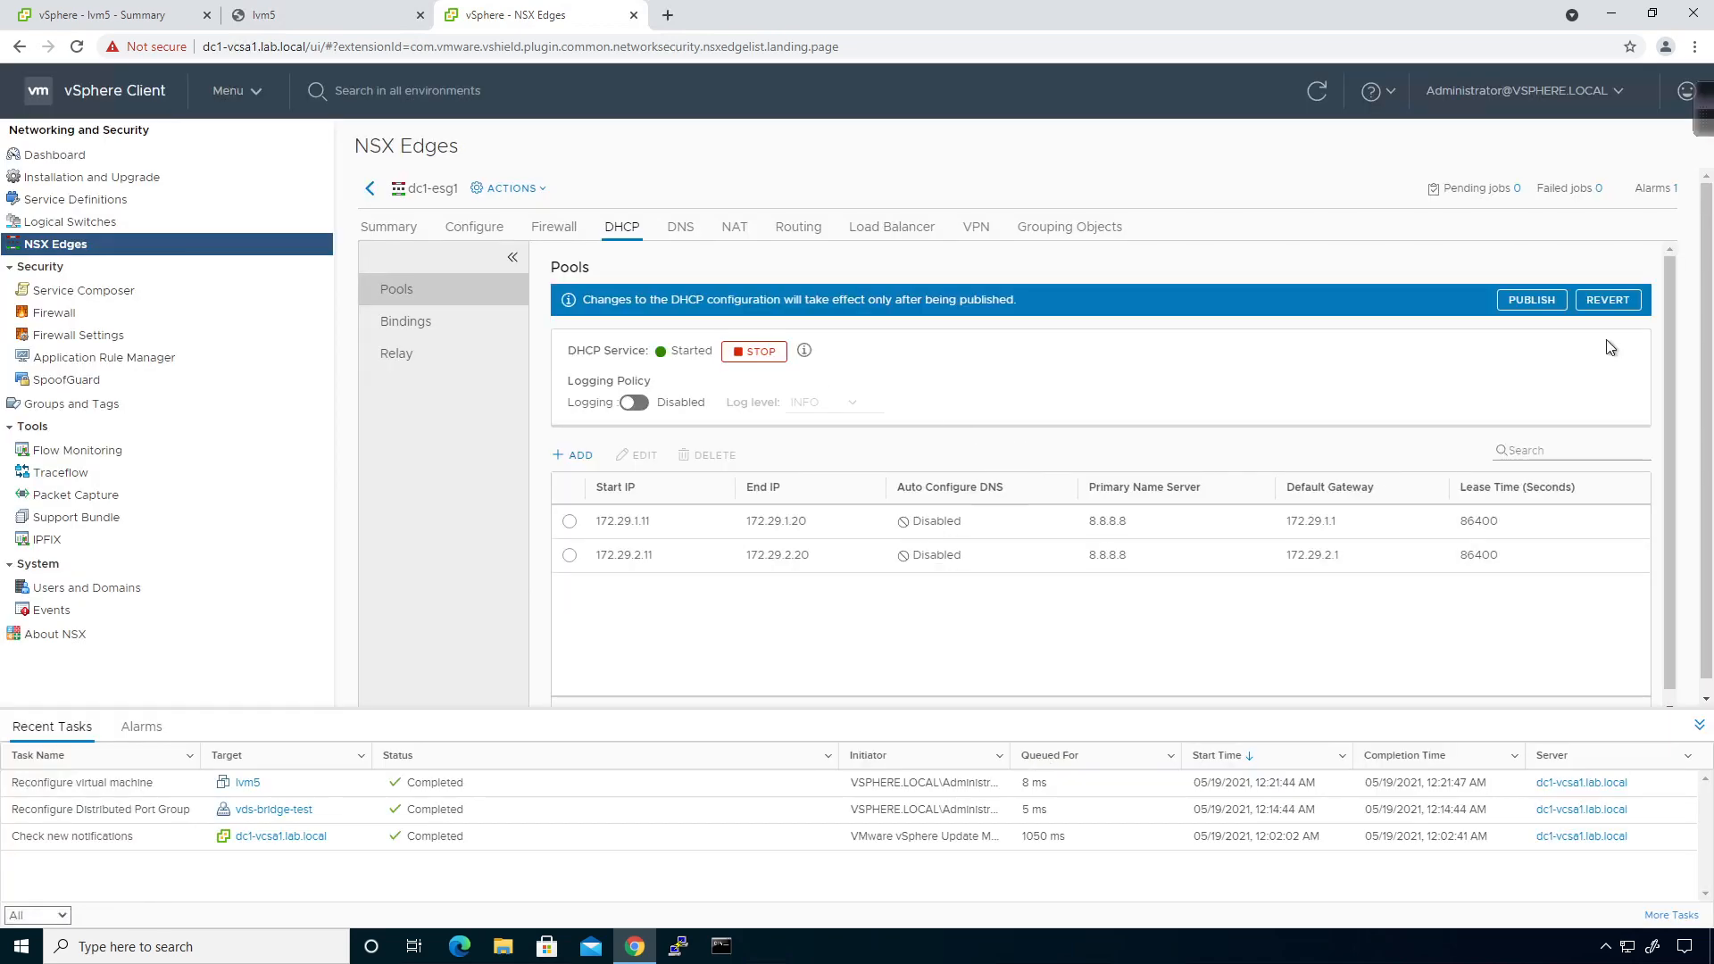
Publish dc1-esg1's DHCP changes and open dc1-esg2's DHCP settings.
left_click(1532, 301)
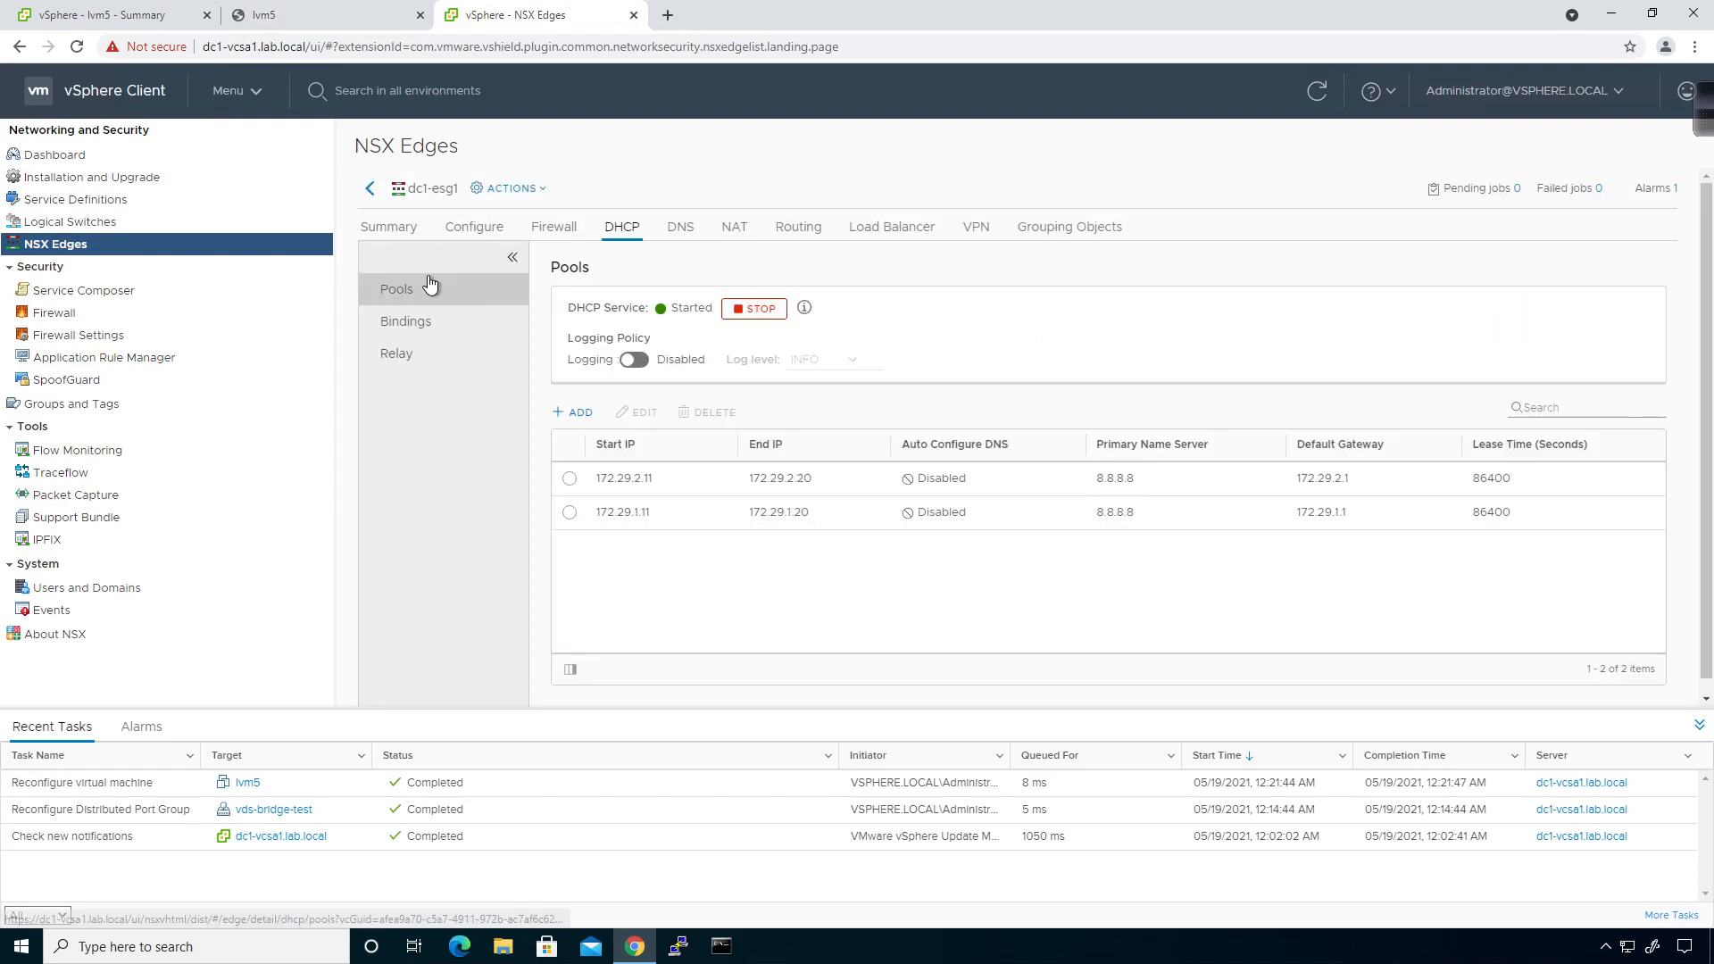
left_click(370, 188)
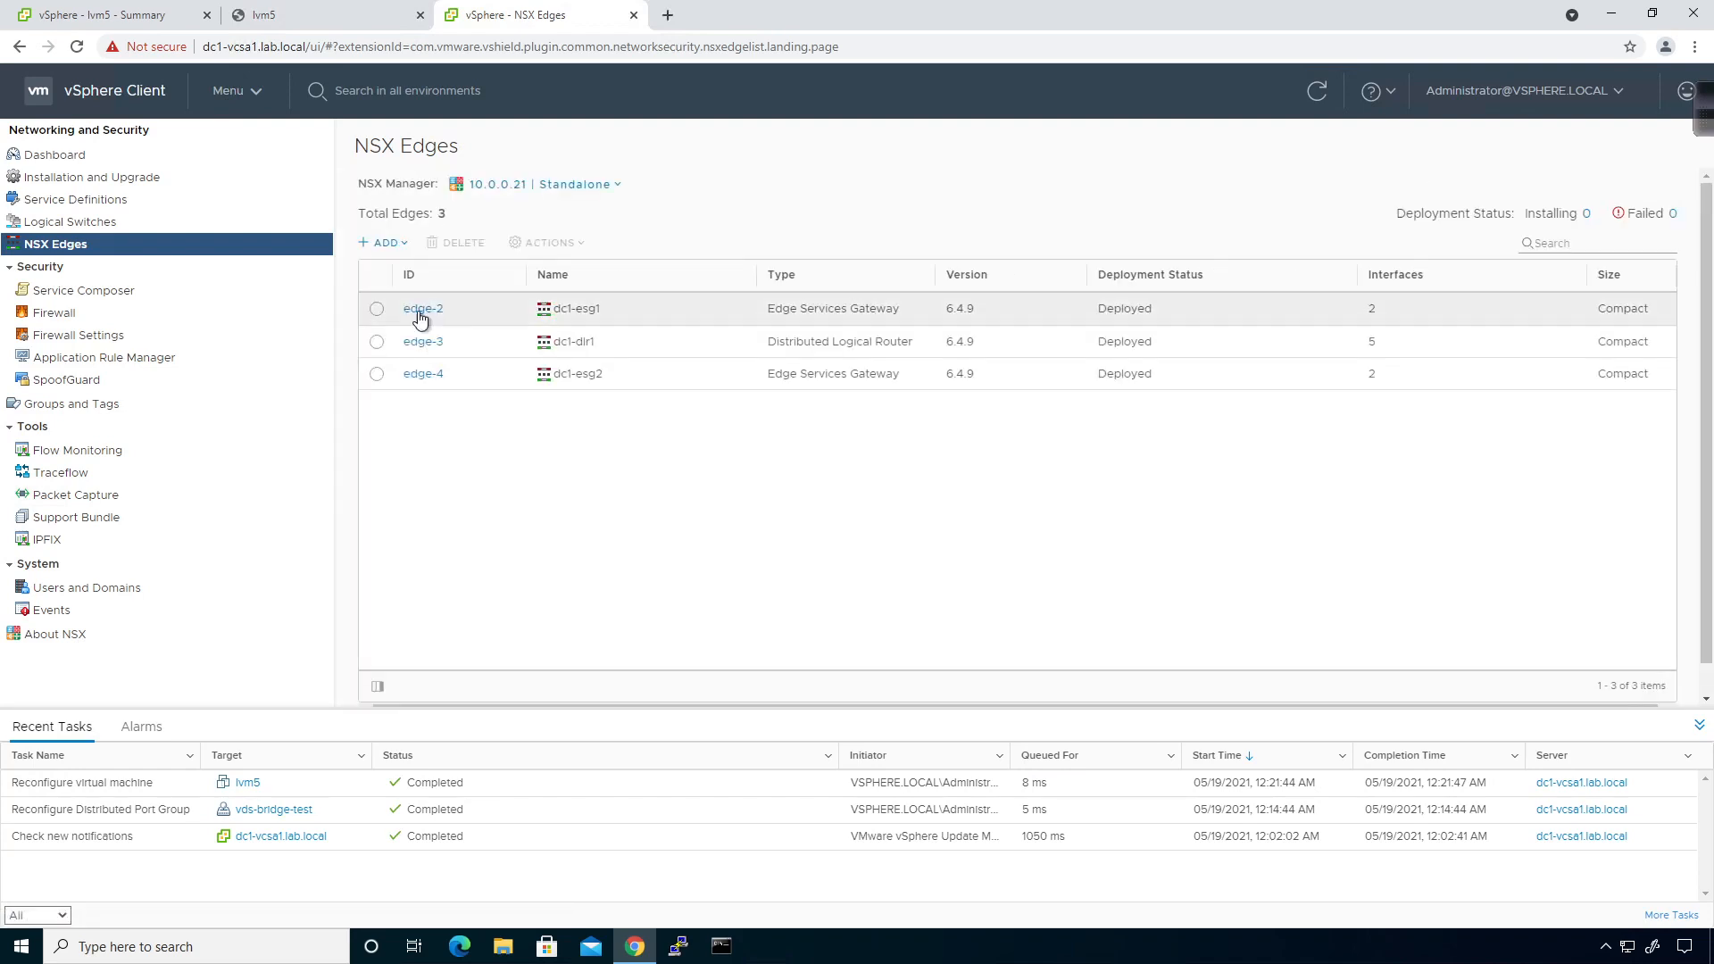
left_click(424, 374)
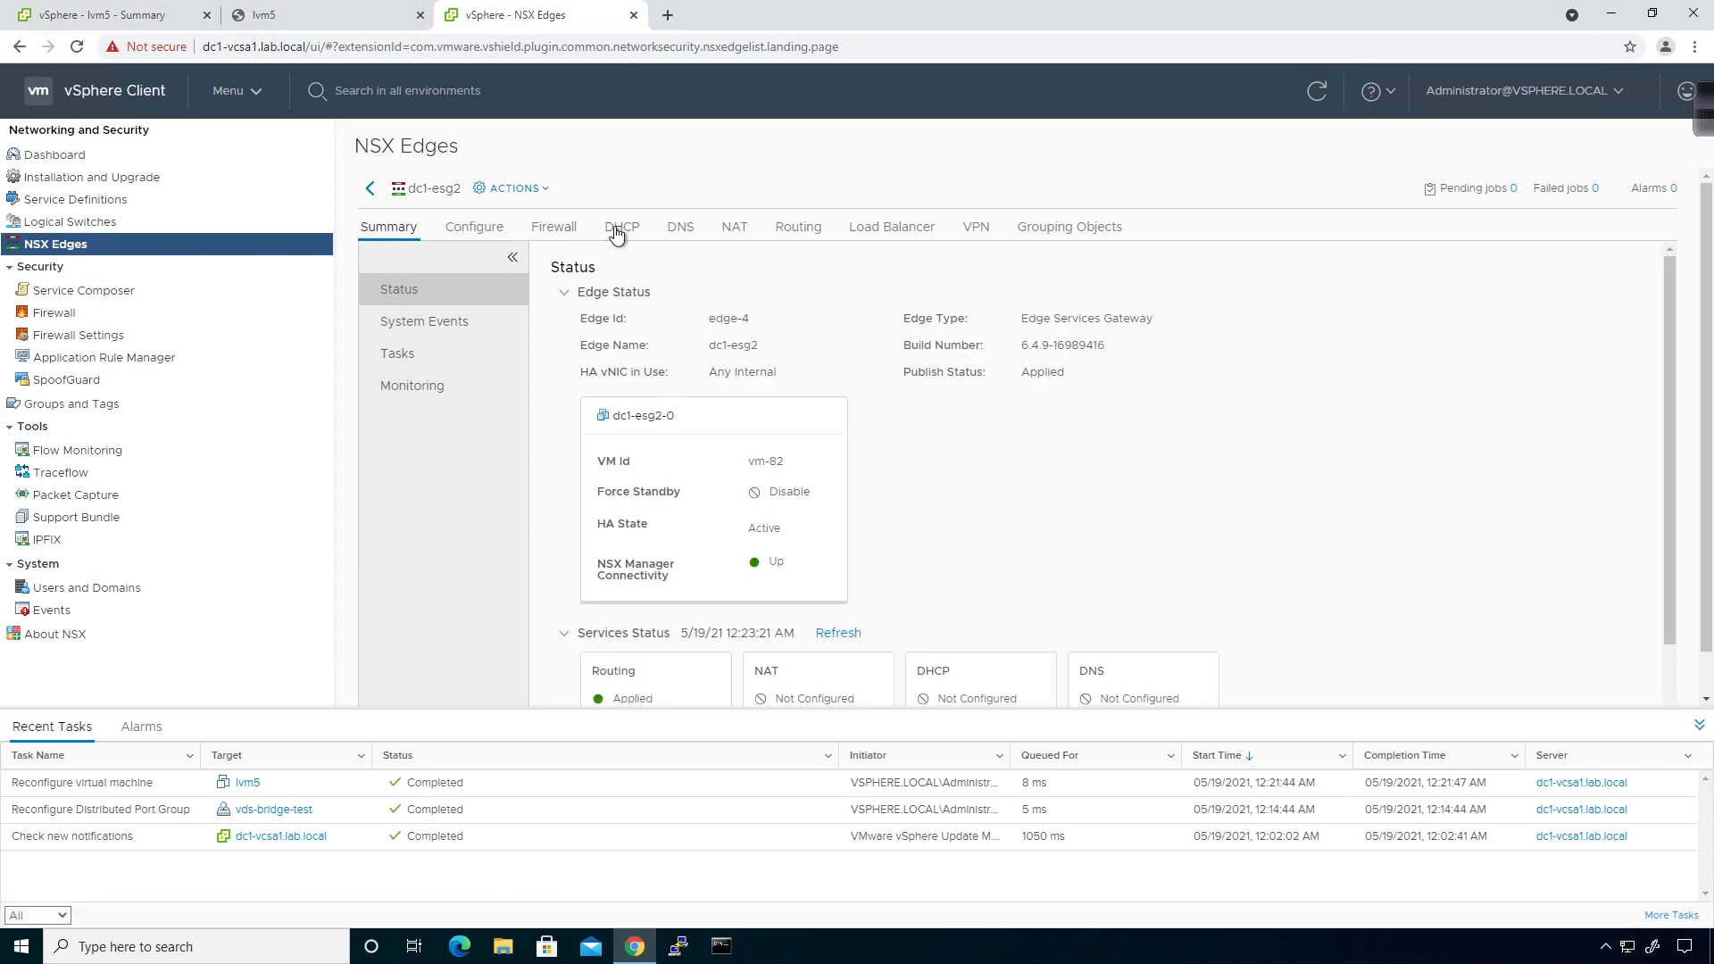
left_click(621, 231)
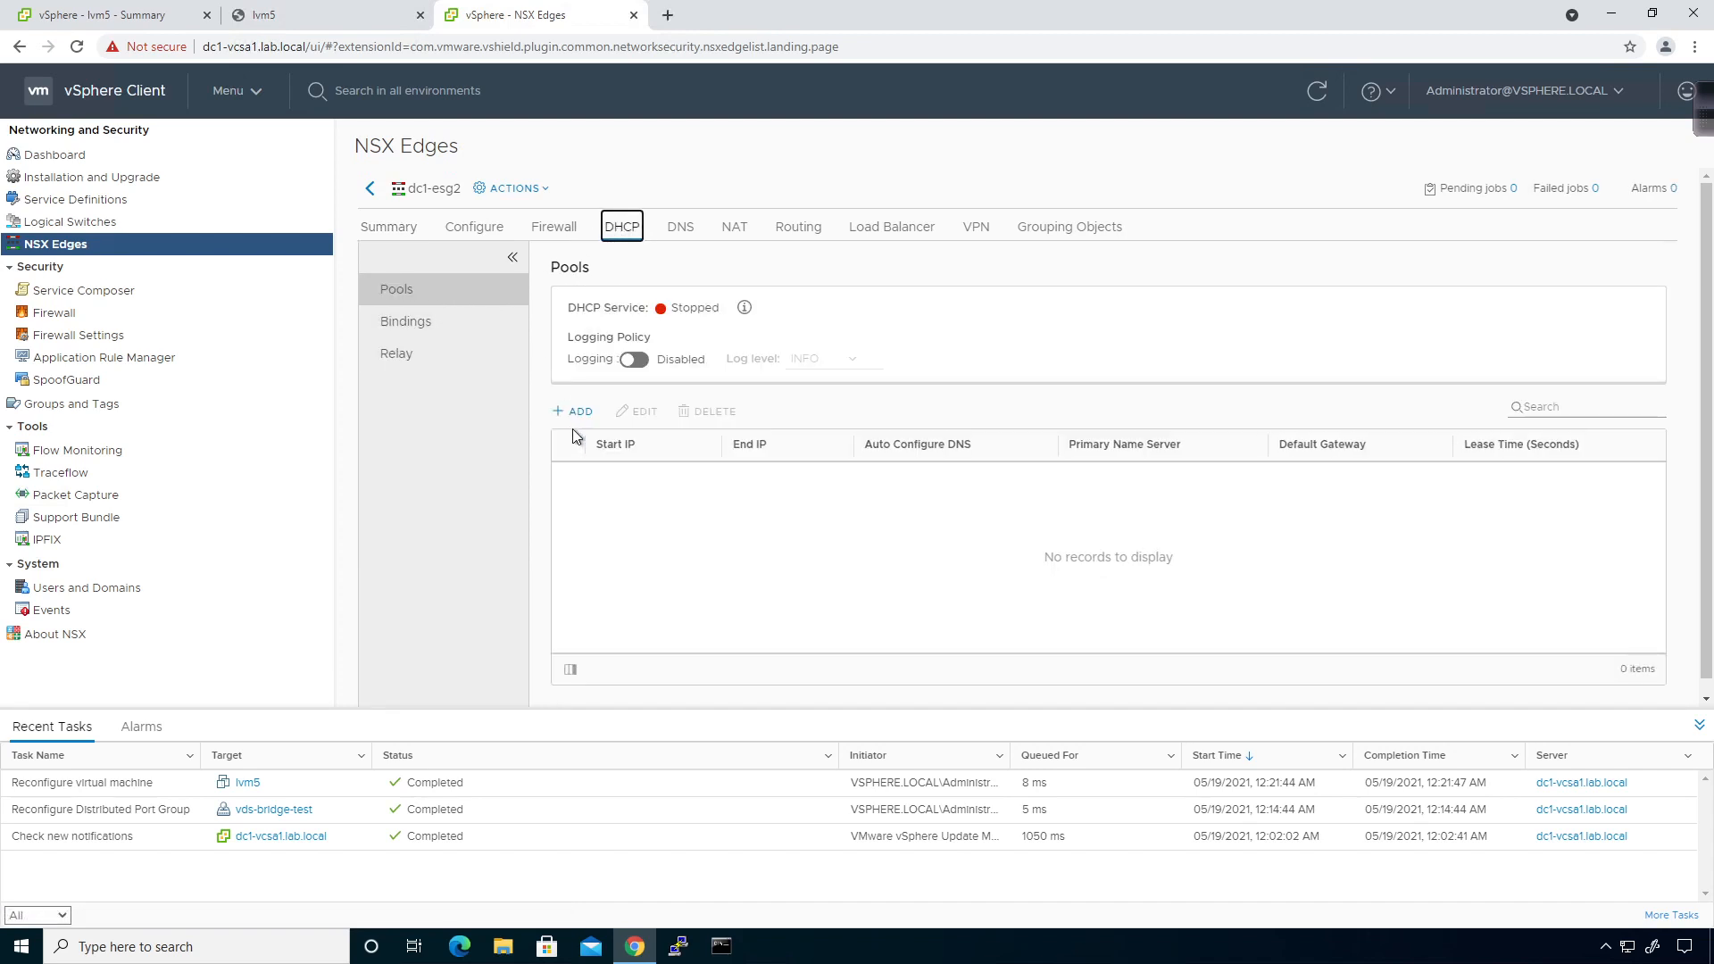
Add dc1-esg2 pool 172.29.1.11–172.29.1.20 with DNS 8.8.8.8, gateway 172.29.1.1, mask 255.255.255.0.
left_click(576, 413)
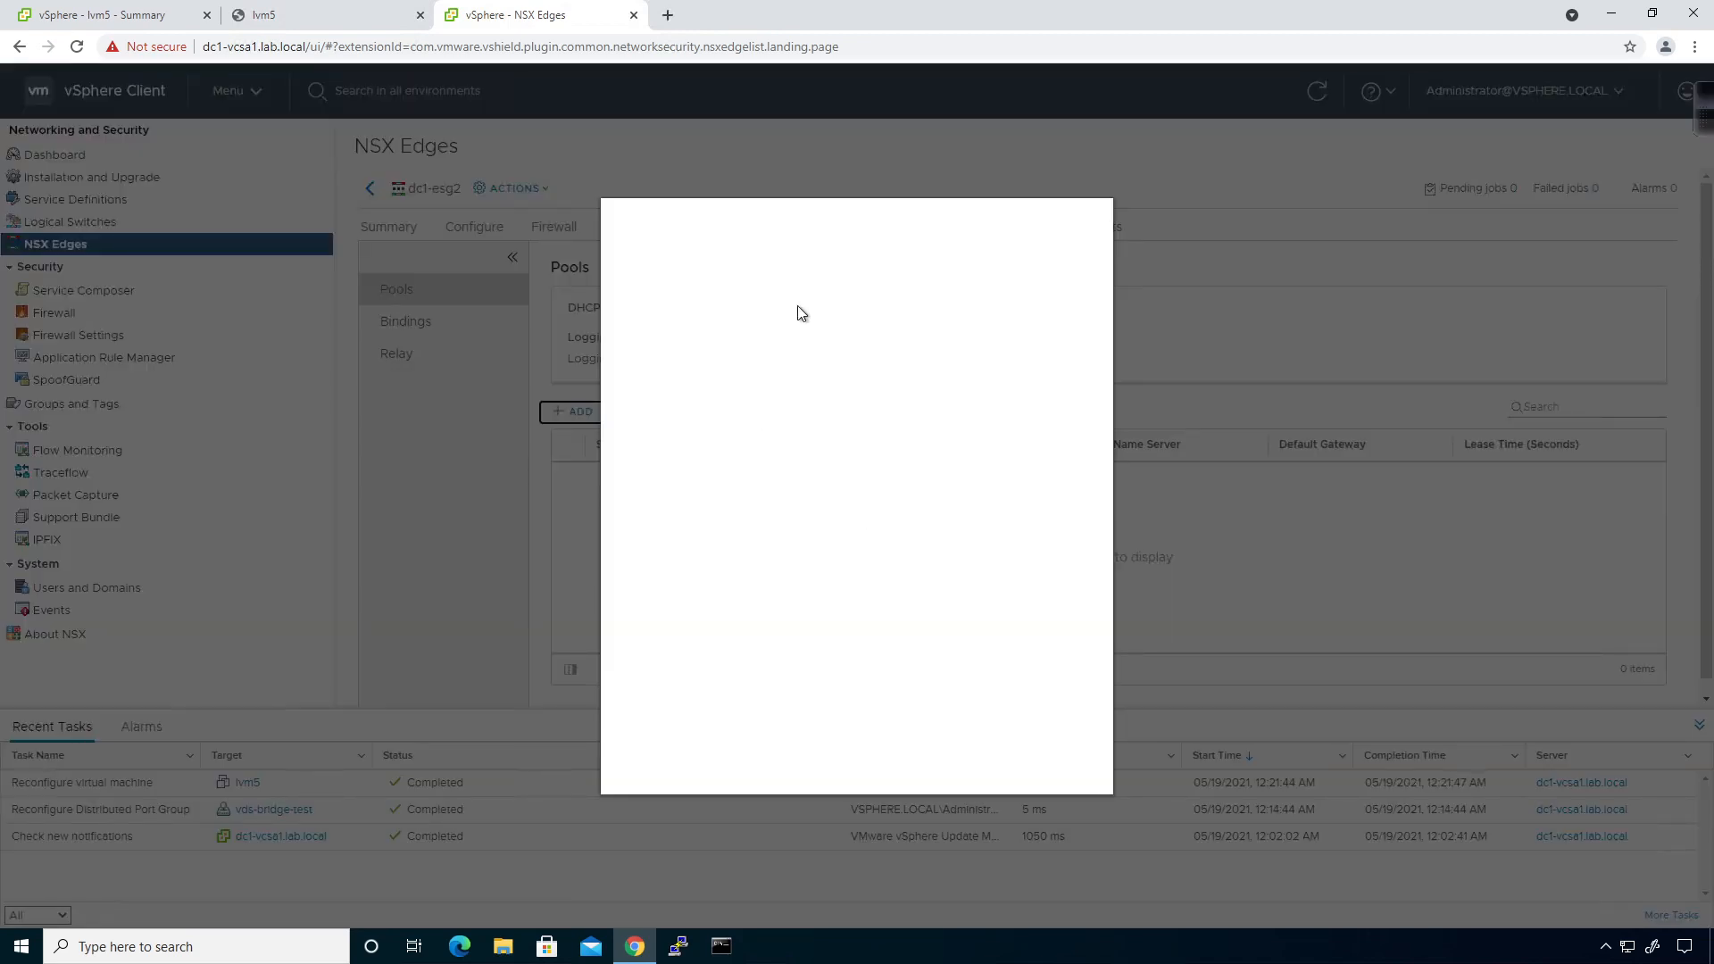
type("1")
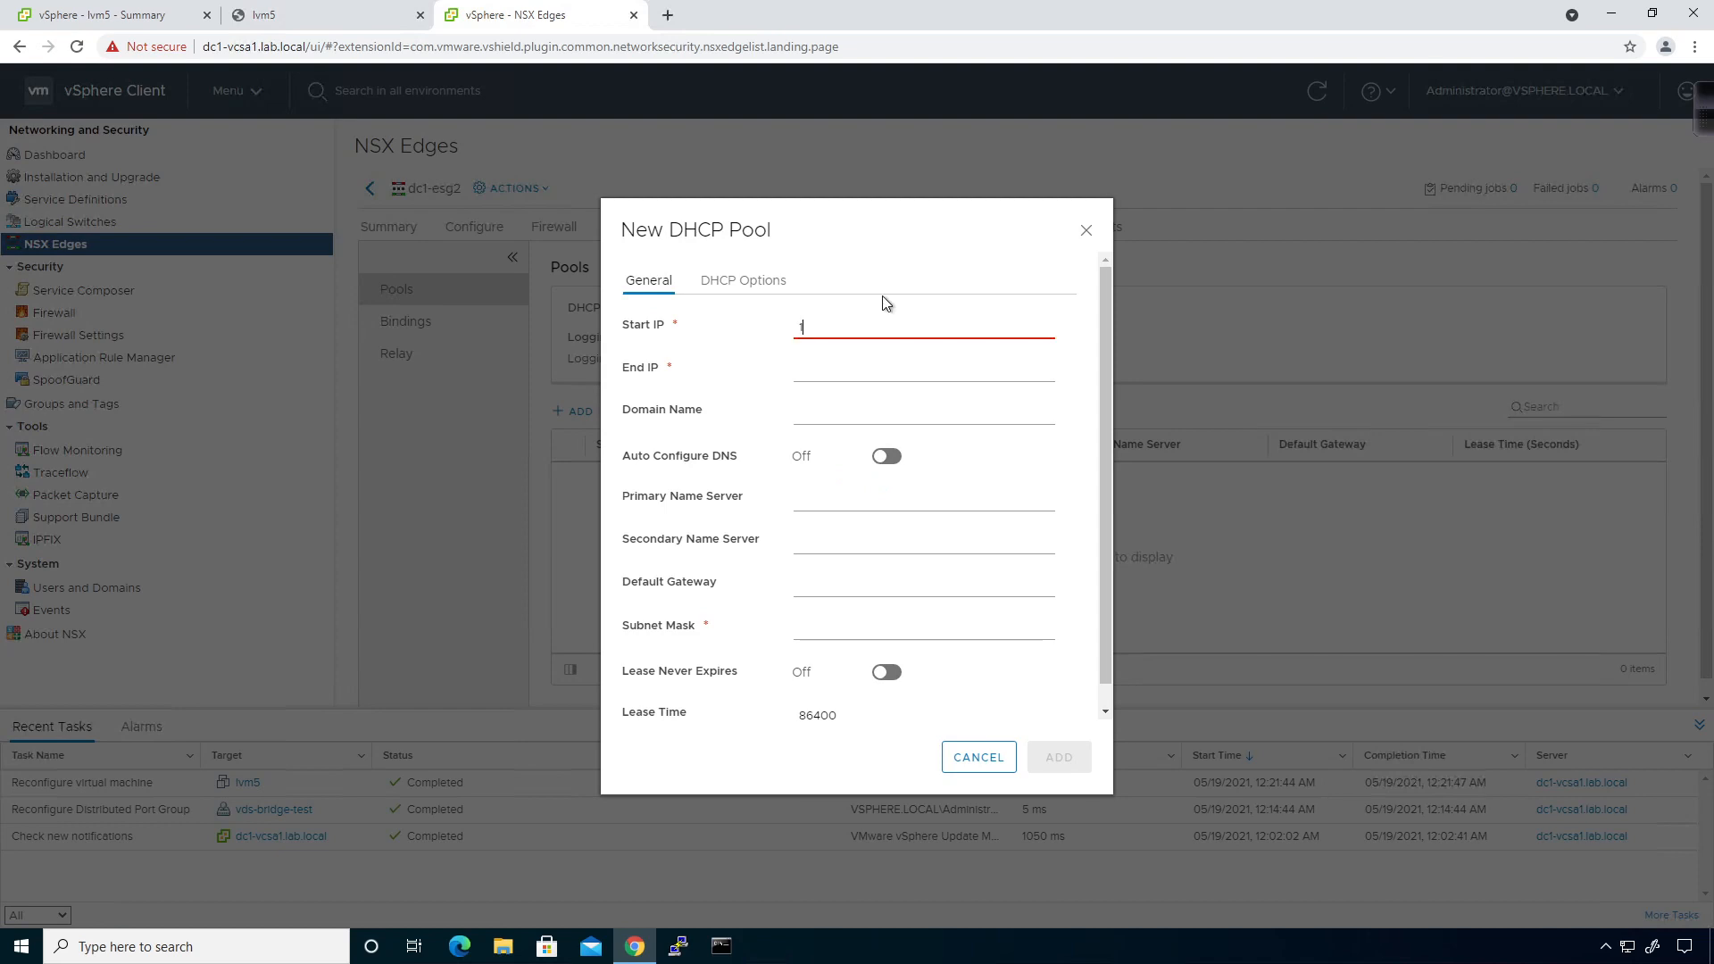
type("72.29.1.11")
key("Tab")
type("172.29.1.20")
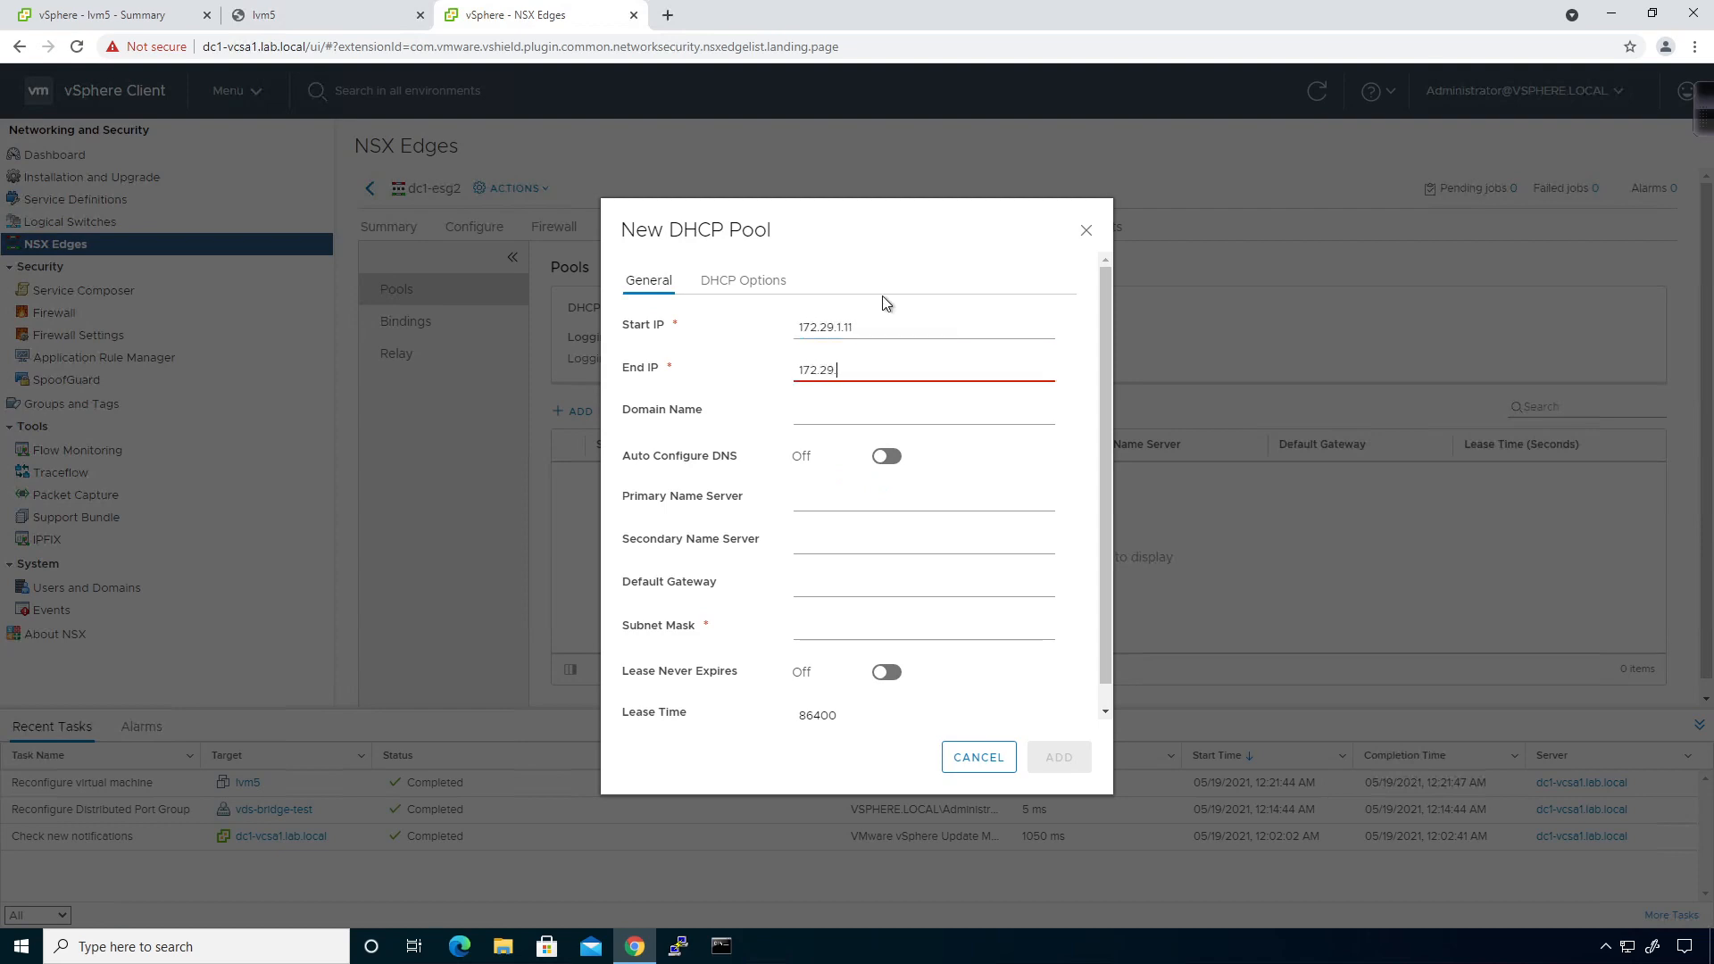
key("Tab")
left_click(799, 500)
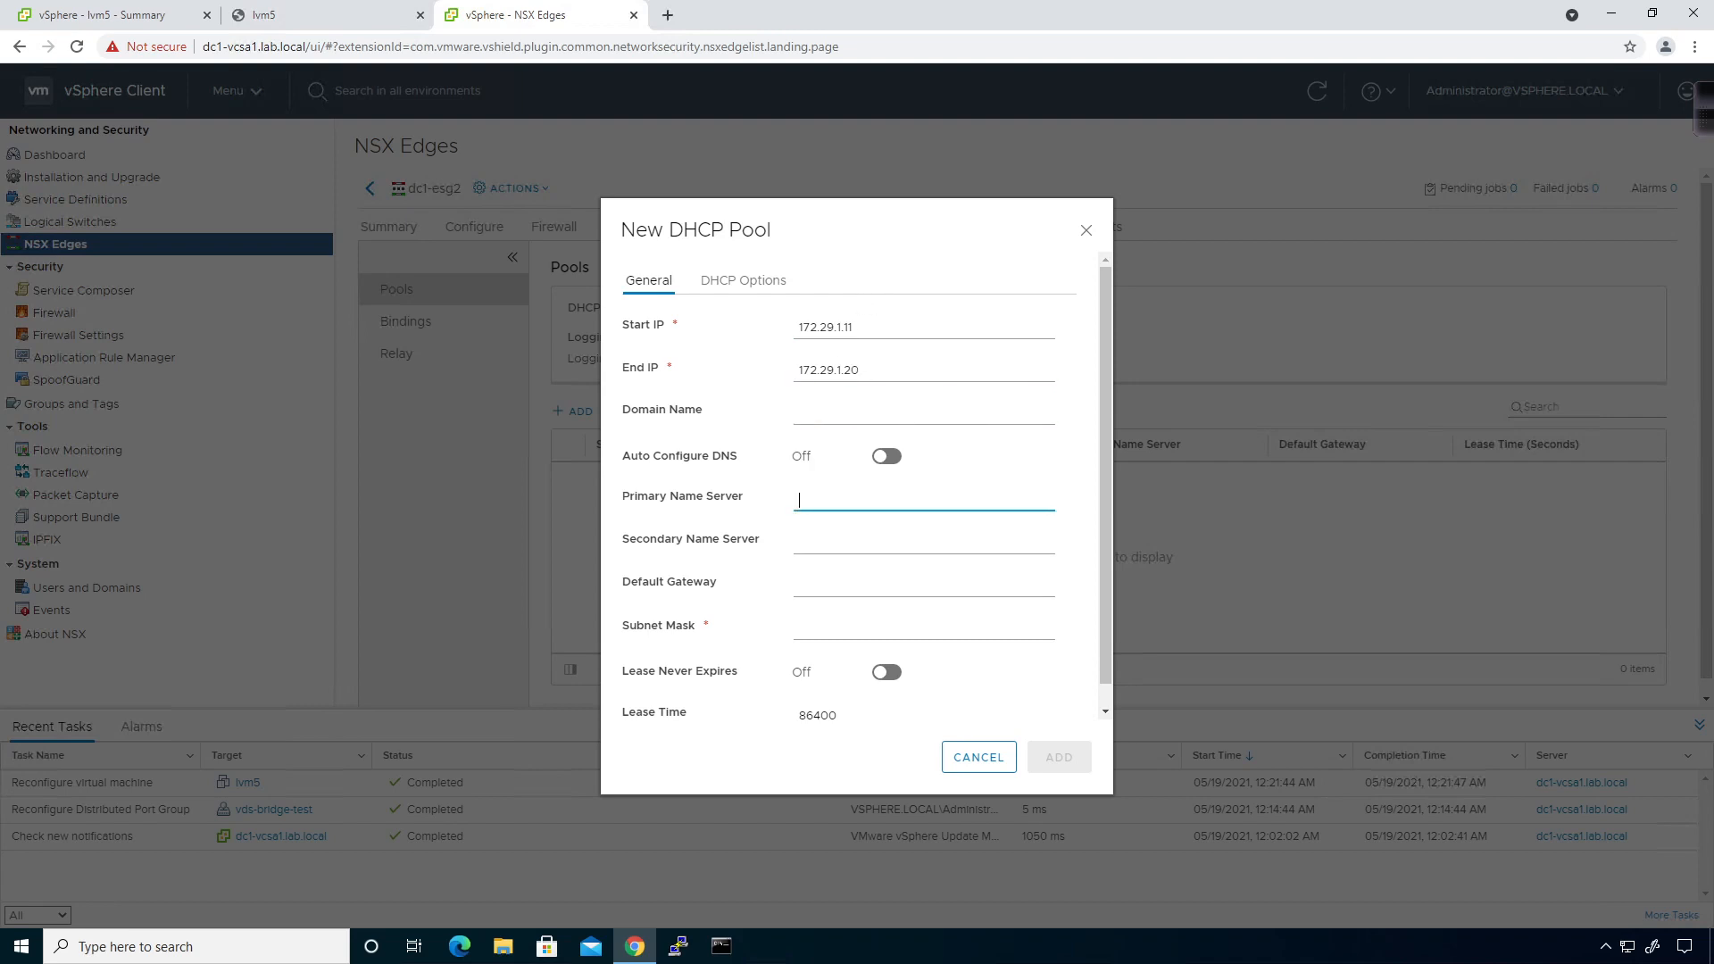
type("8.8.8.8")
key("Tab")
key("Tab")
type("17")
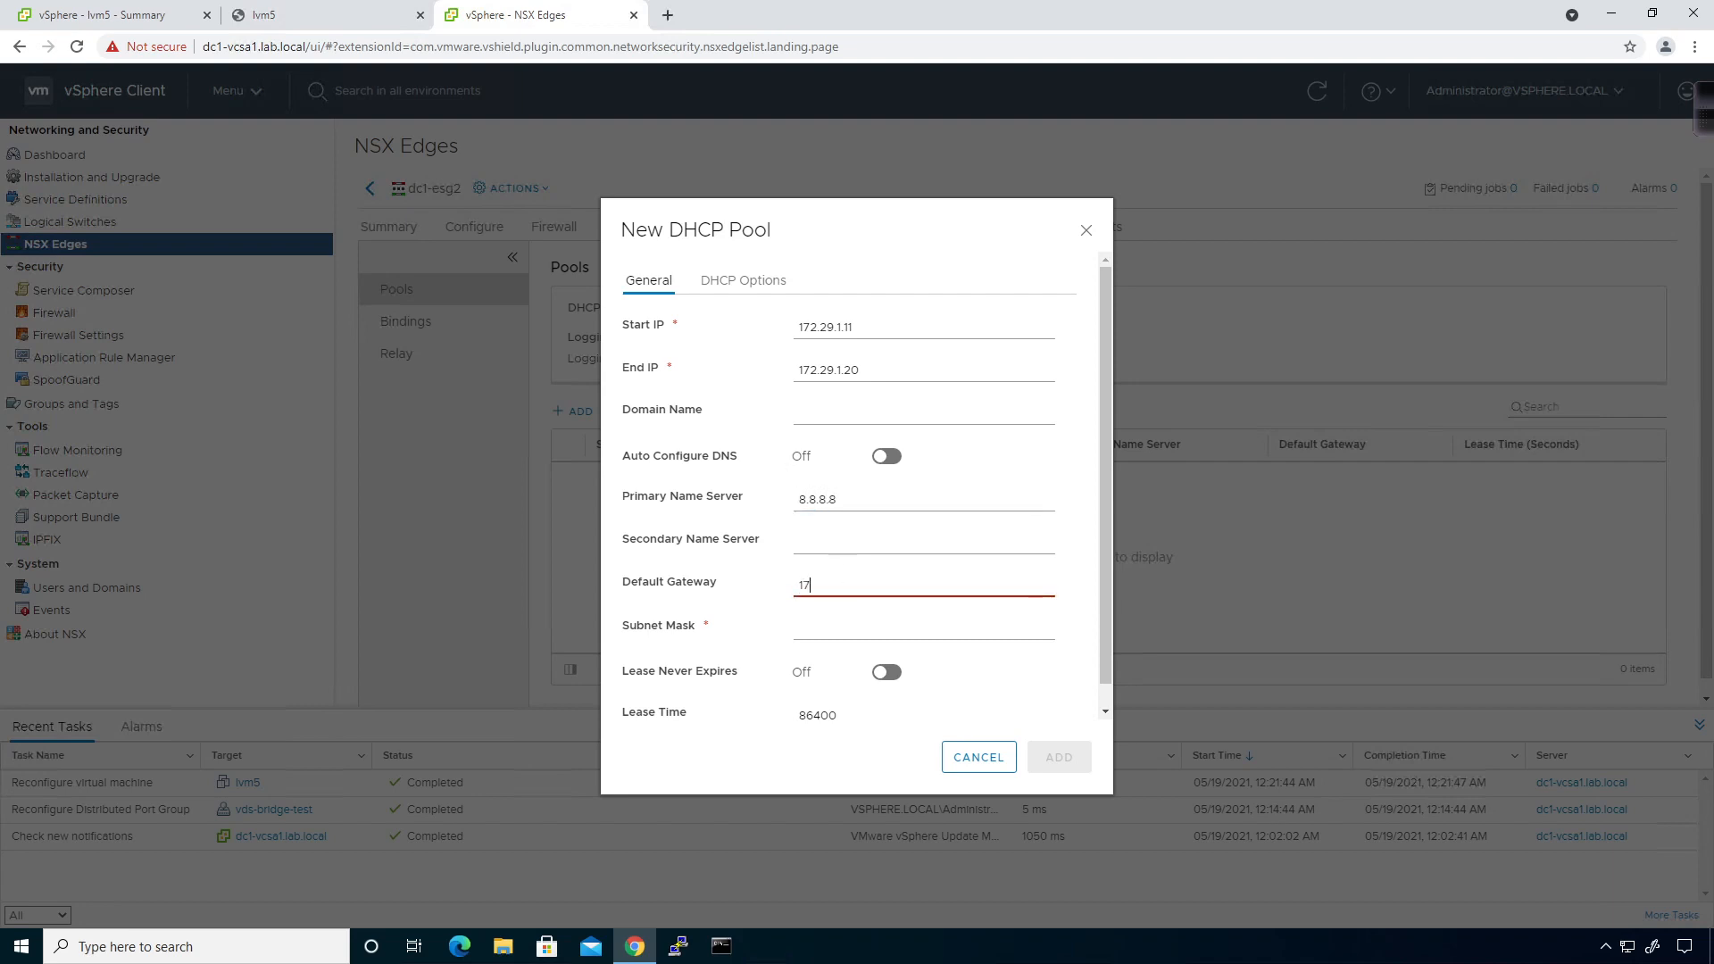
type("2.29.1.1")
key("Tab")
type("25")
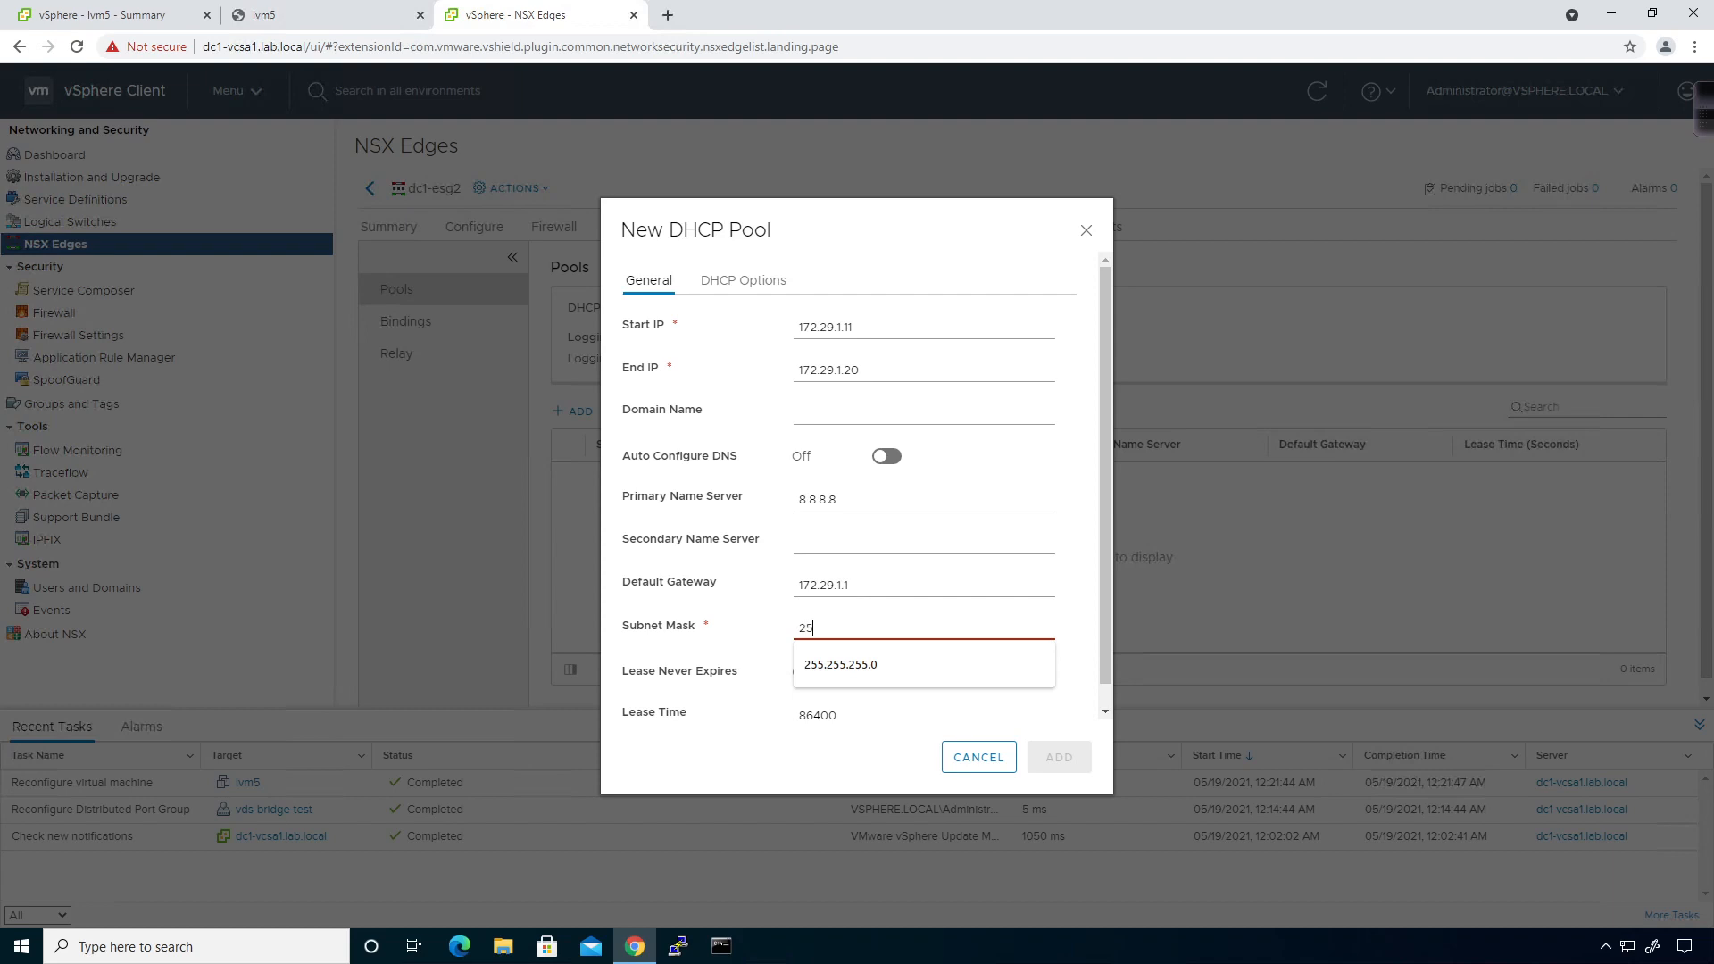
left_click(873, 662)
left_click(1049, 758)
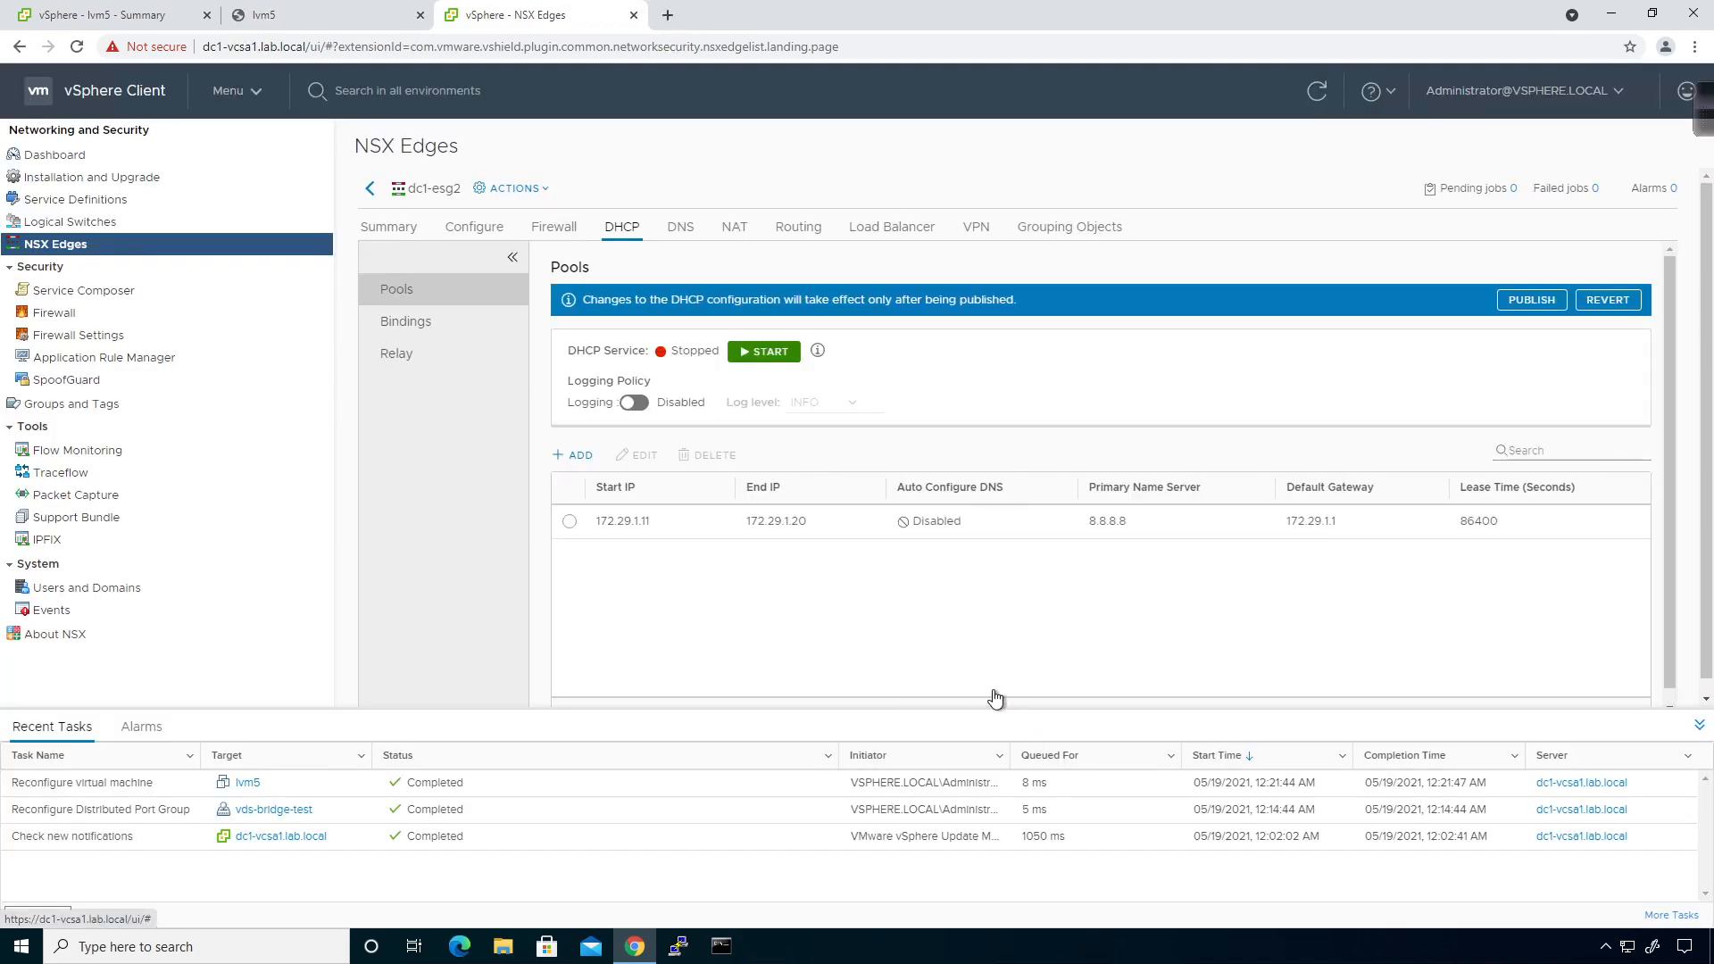
left_click(568, 455)
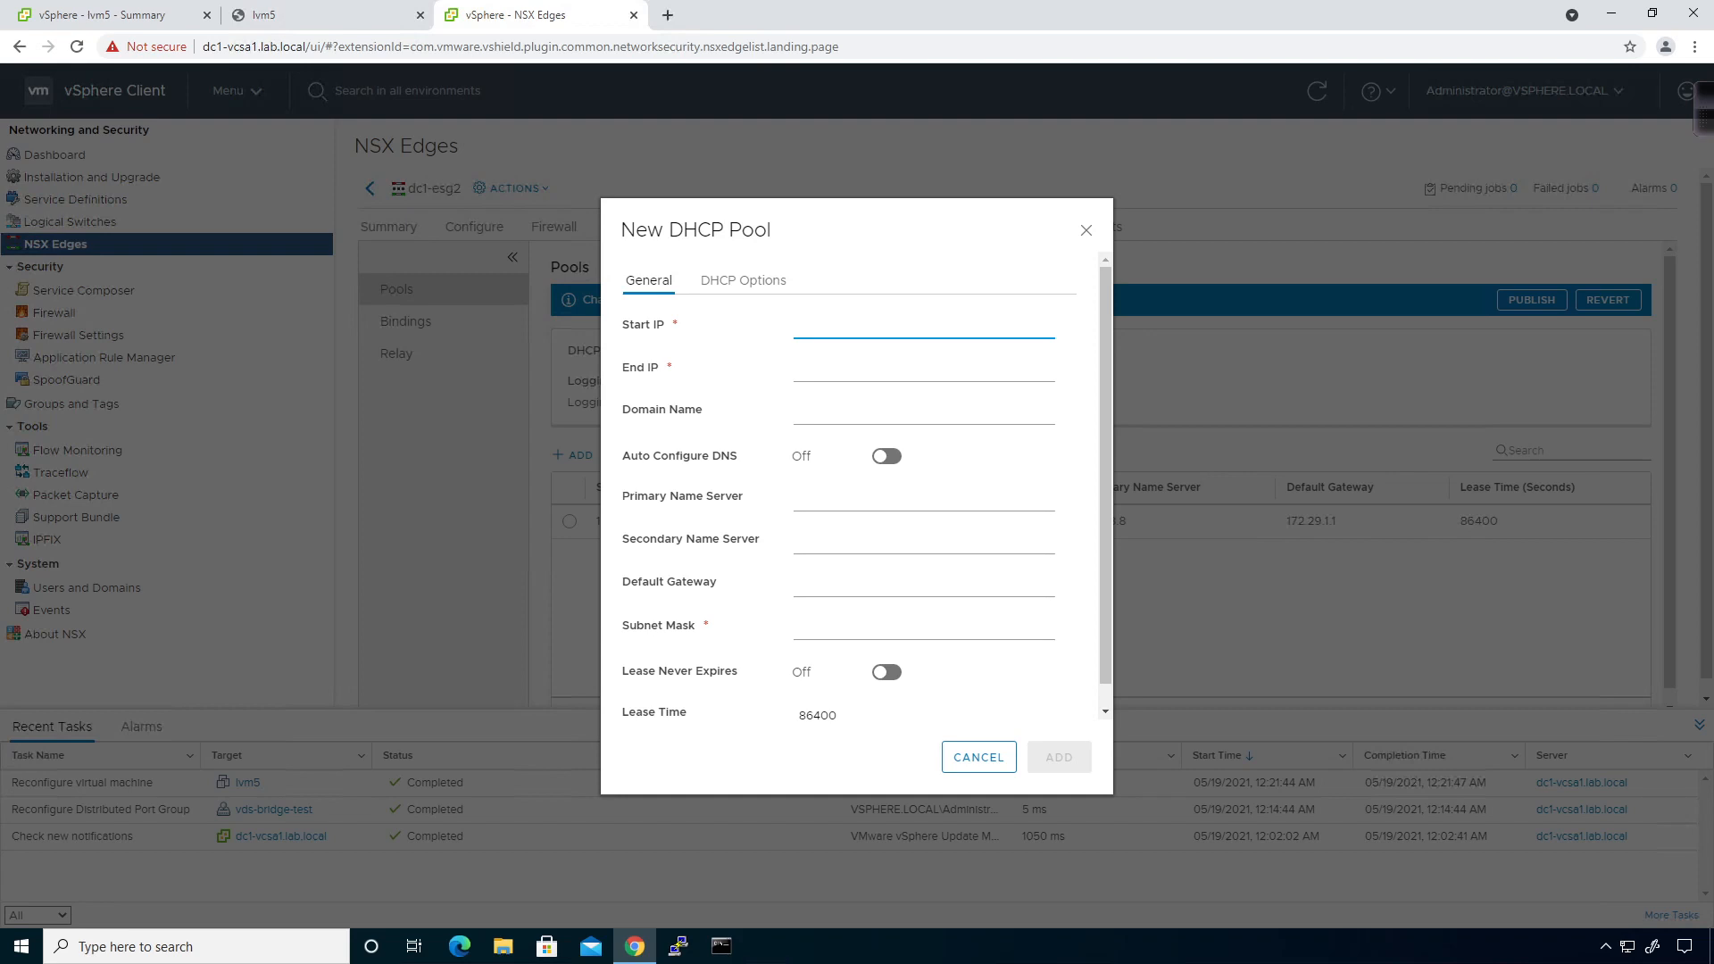
Enter a second dc1-esg2 pool 172.29.2.11–172.29.2.20 with DNS 8.8.8.8 and gateway 172.29.2.1.
type("172.29.2.11")
key("Tab")
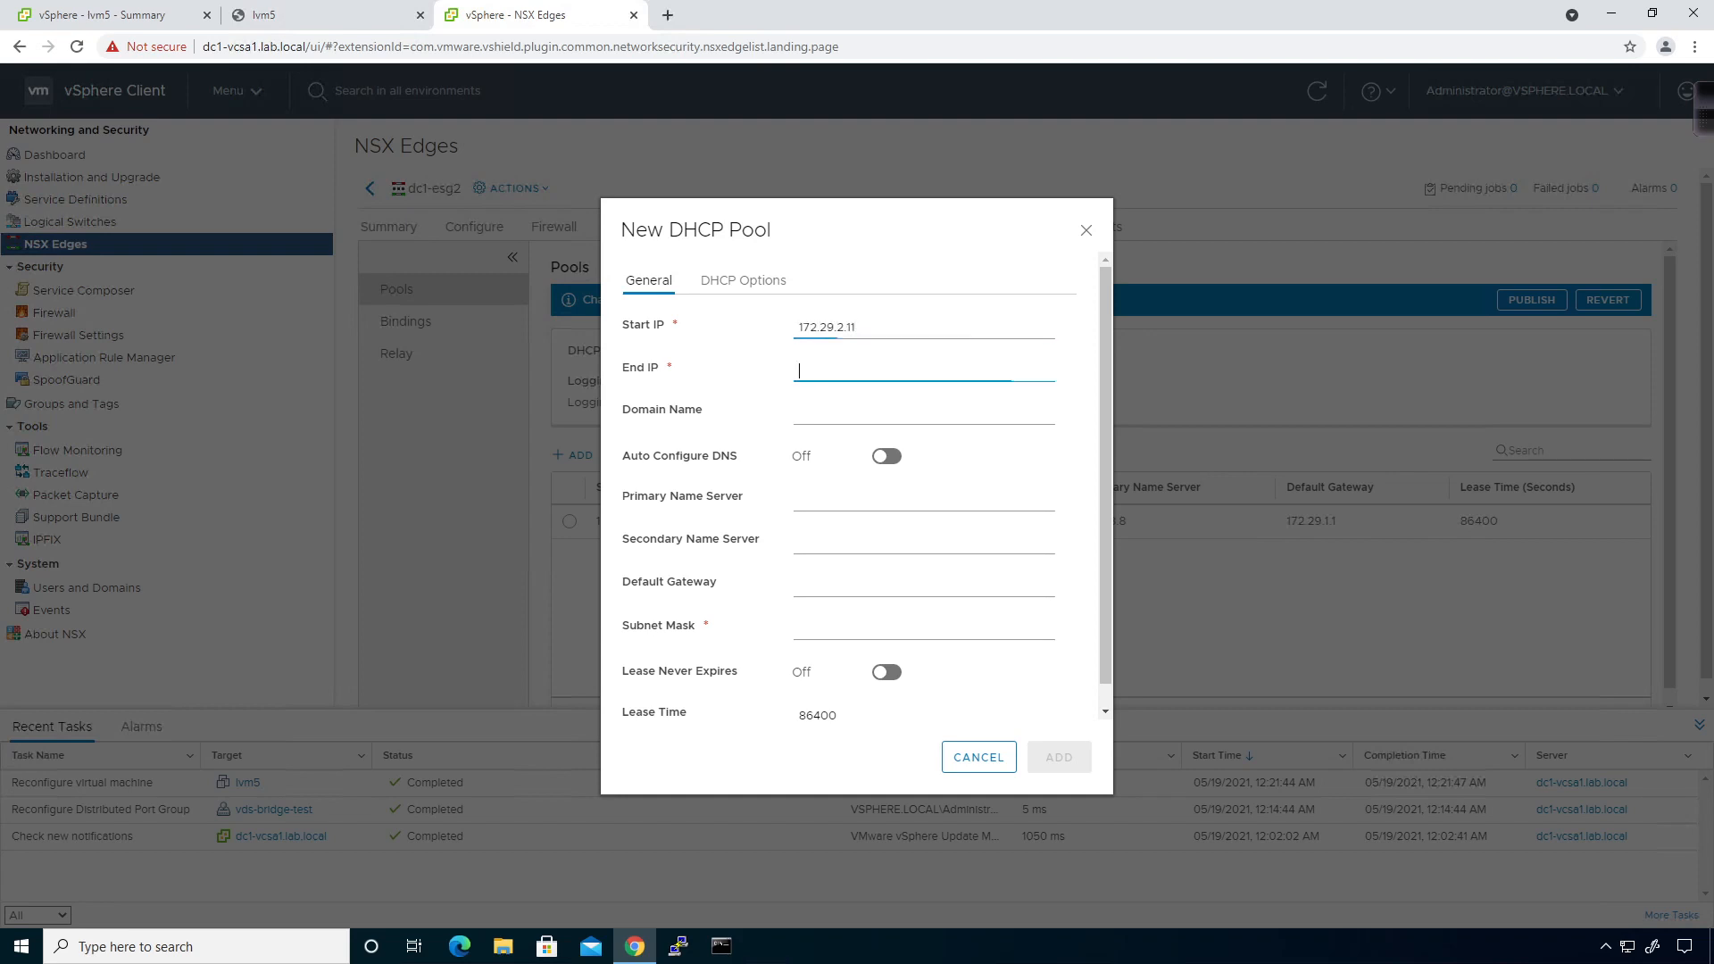
type("172.2")
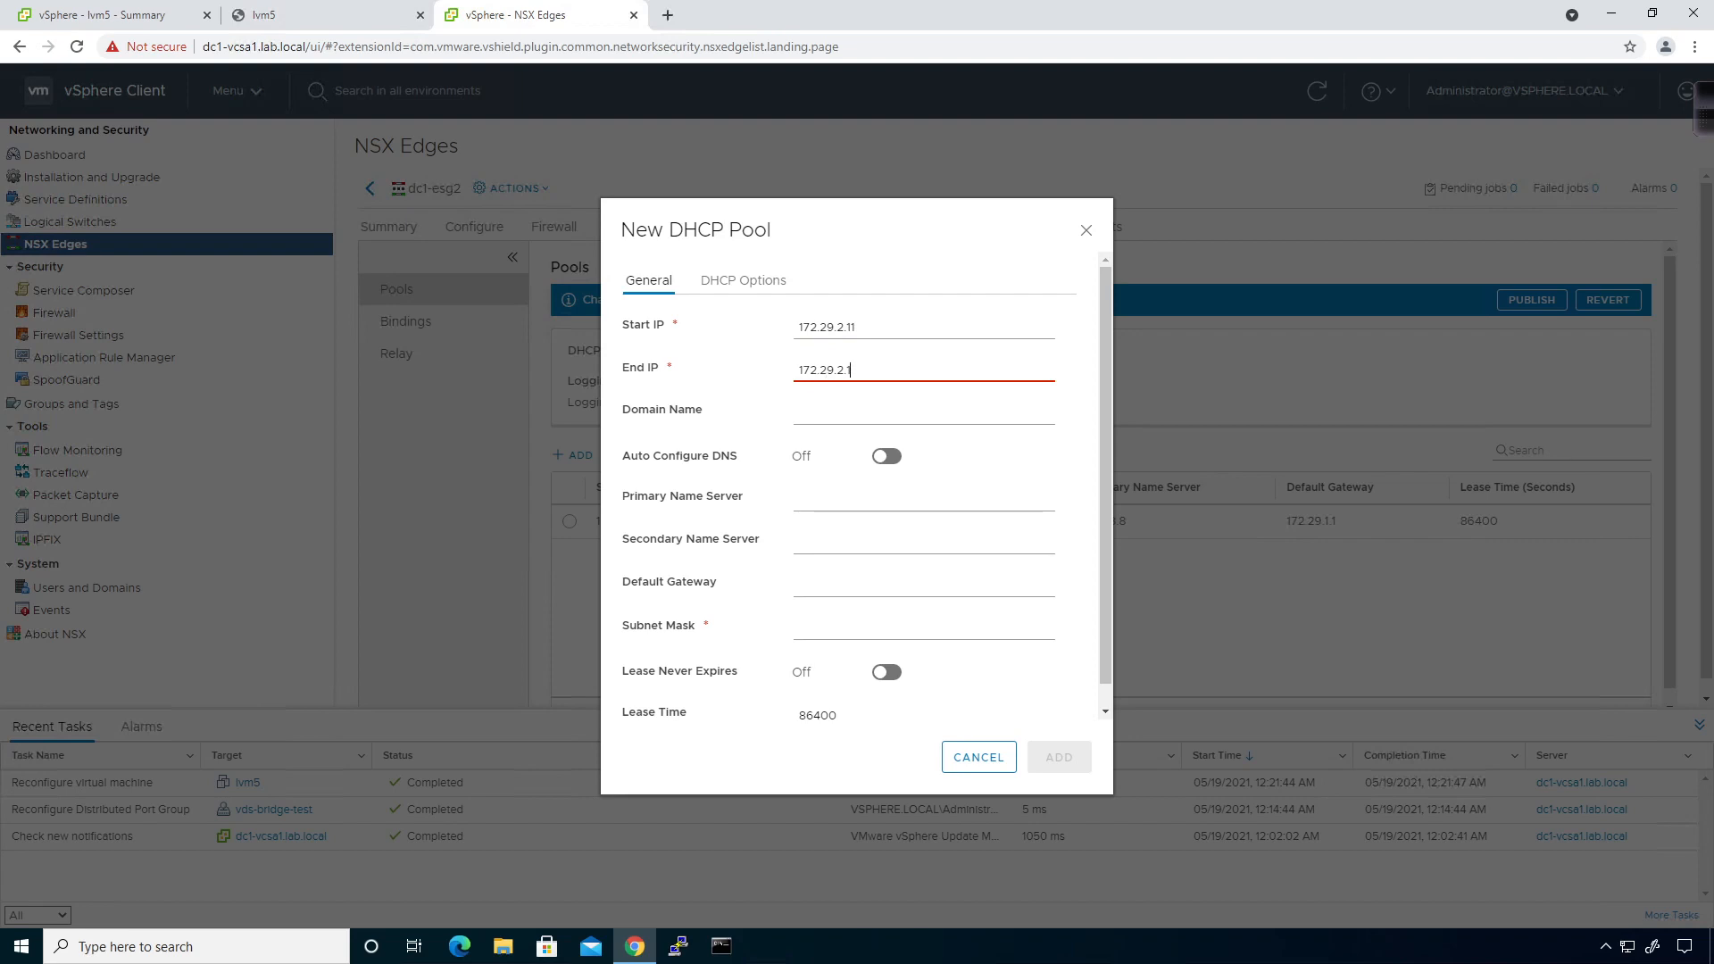
type("9.2.20")
key("Tab")
key("Tab")
key("Tab")
type("8.8.8.8")
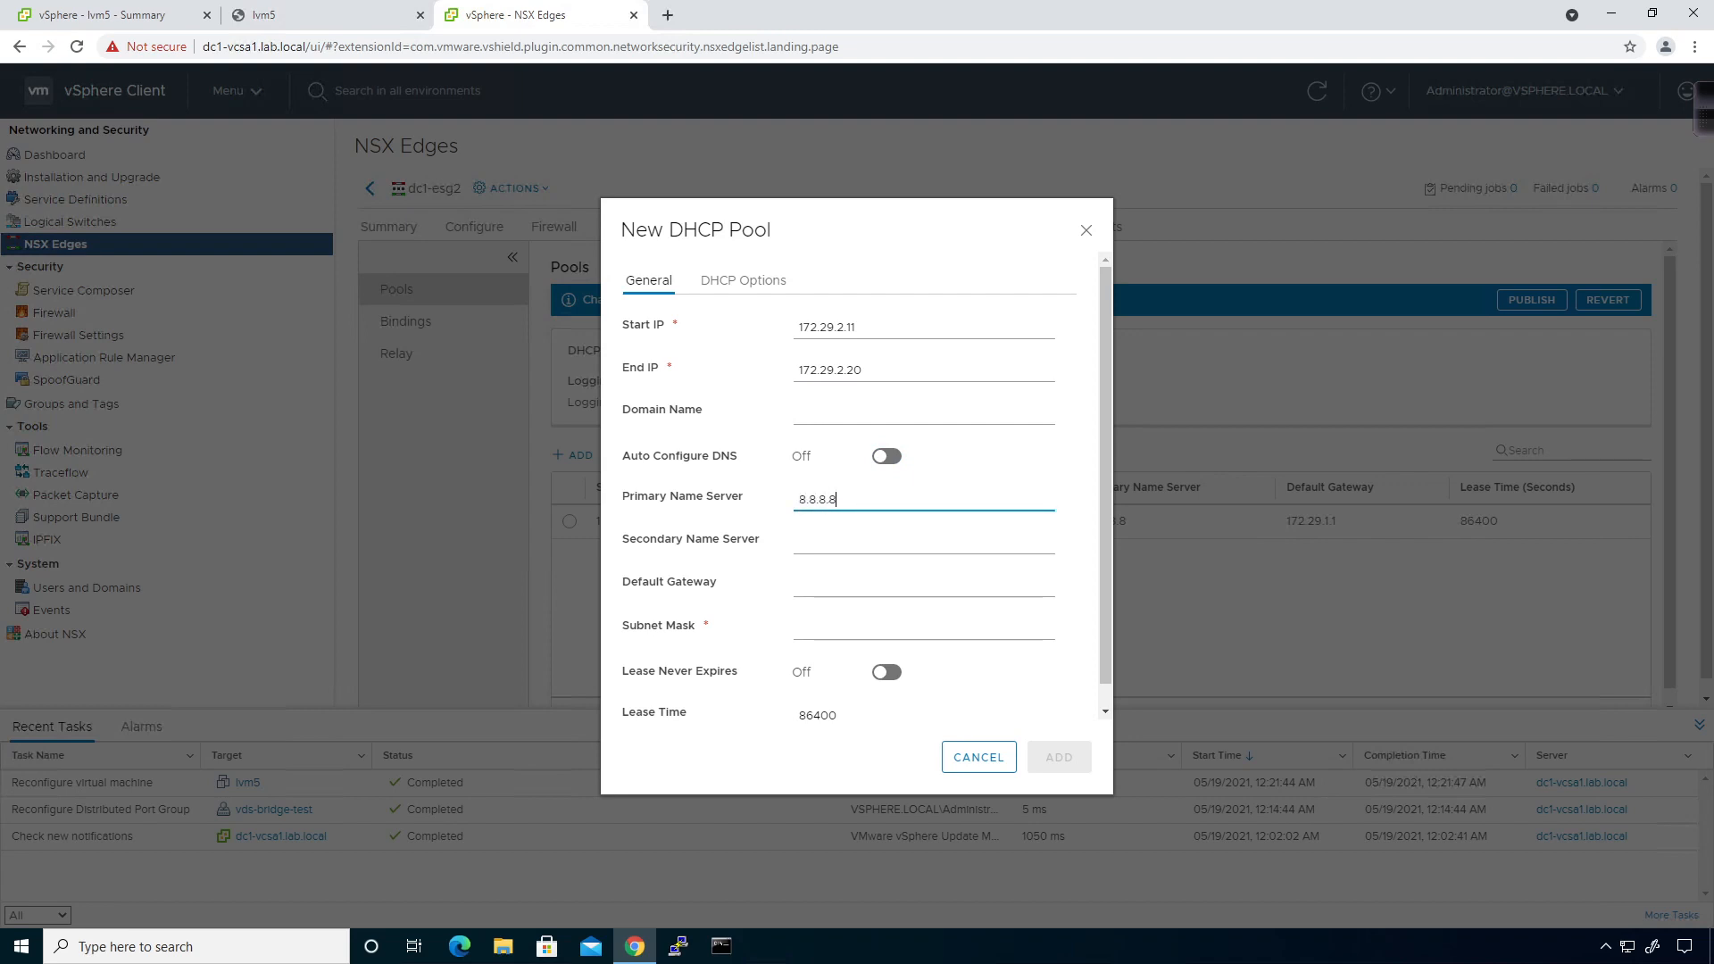
key("Tab")
key("Tab")
type("172")
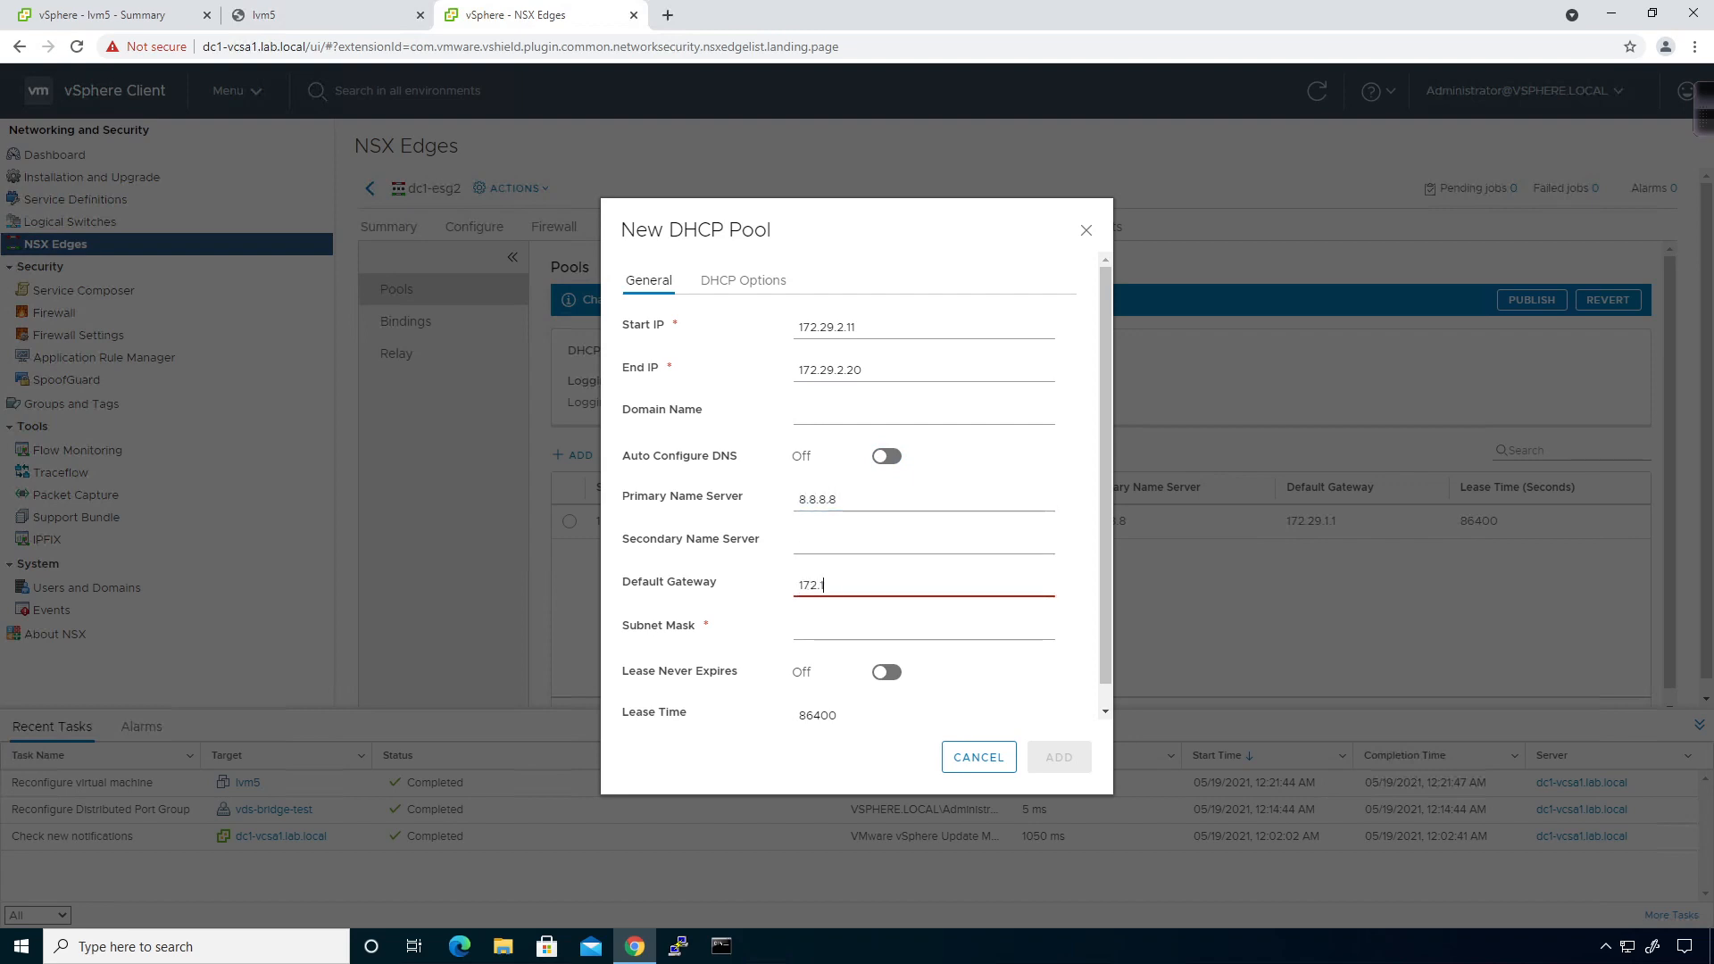
type(".29.2.1")
Set mask 255.255.255.0, add the pool, then start and publish dc1-esg2's DHCP service.
key("Tab")
type("25")
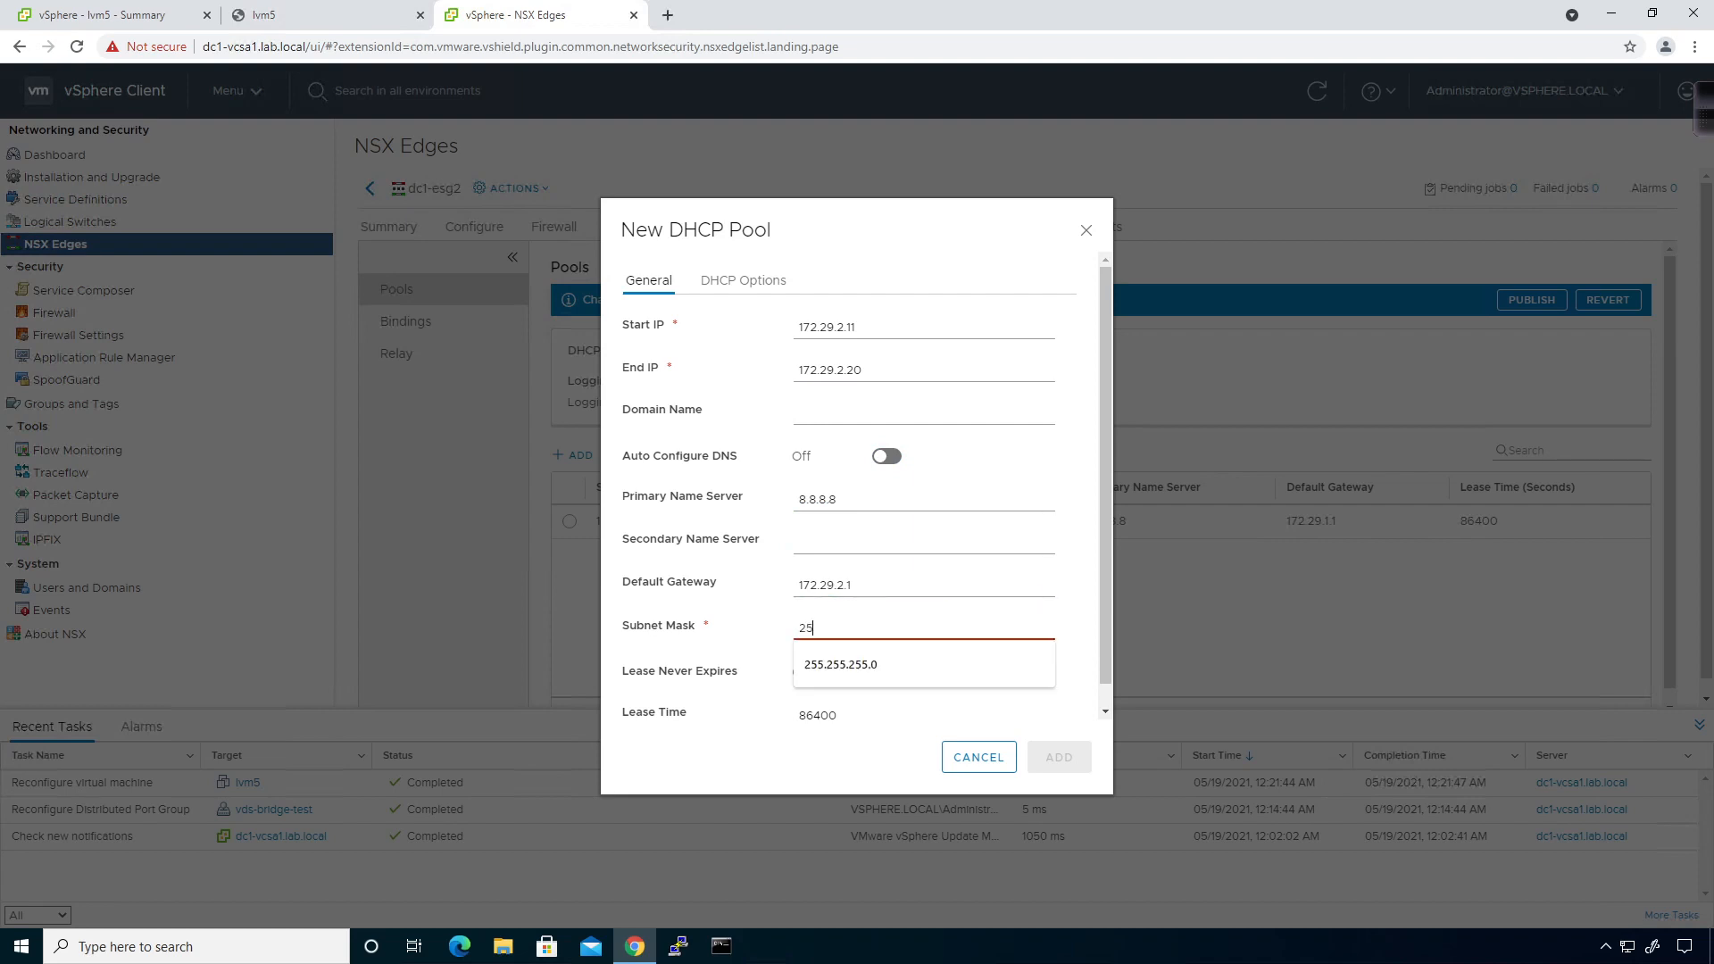
left_click(866, 664)
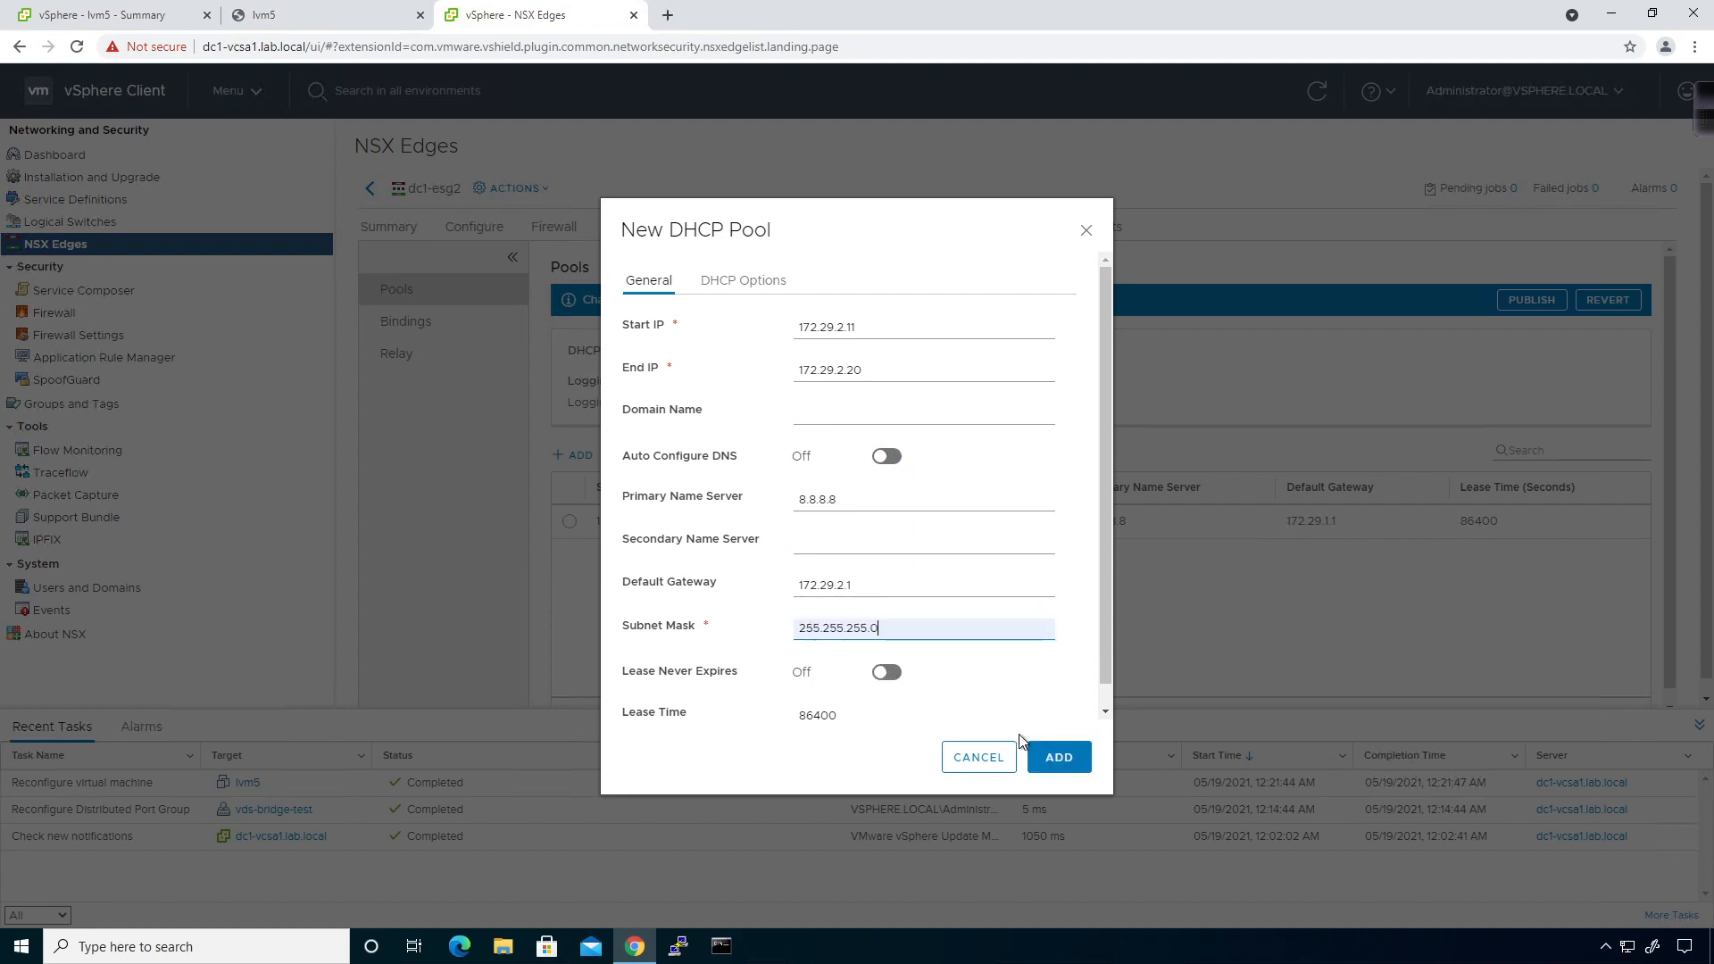
left_click(1057, 756)
left_click(763, 351)
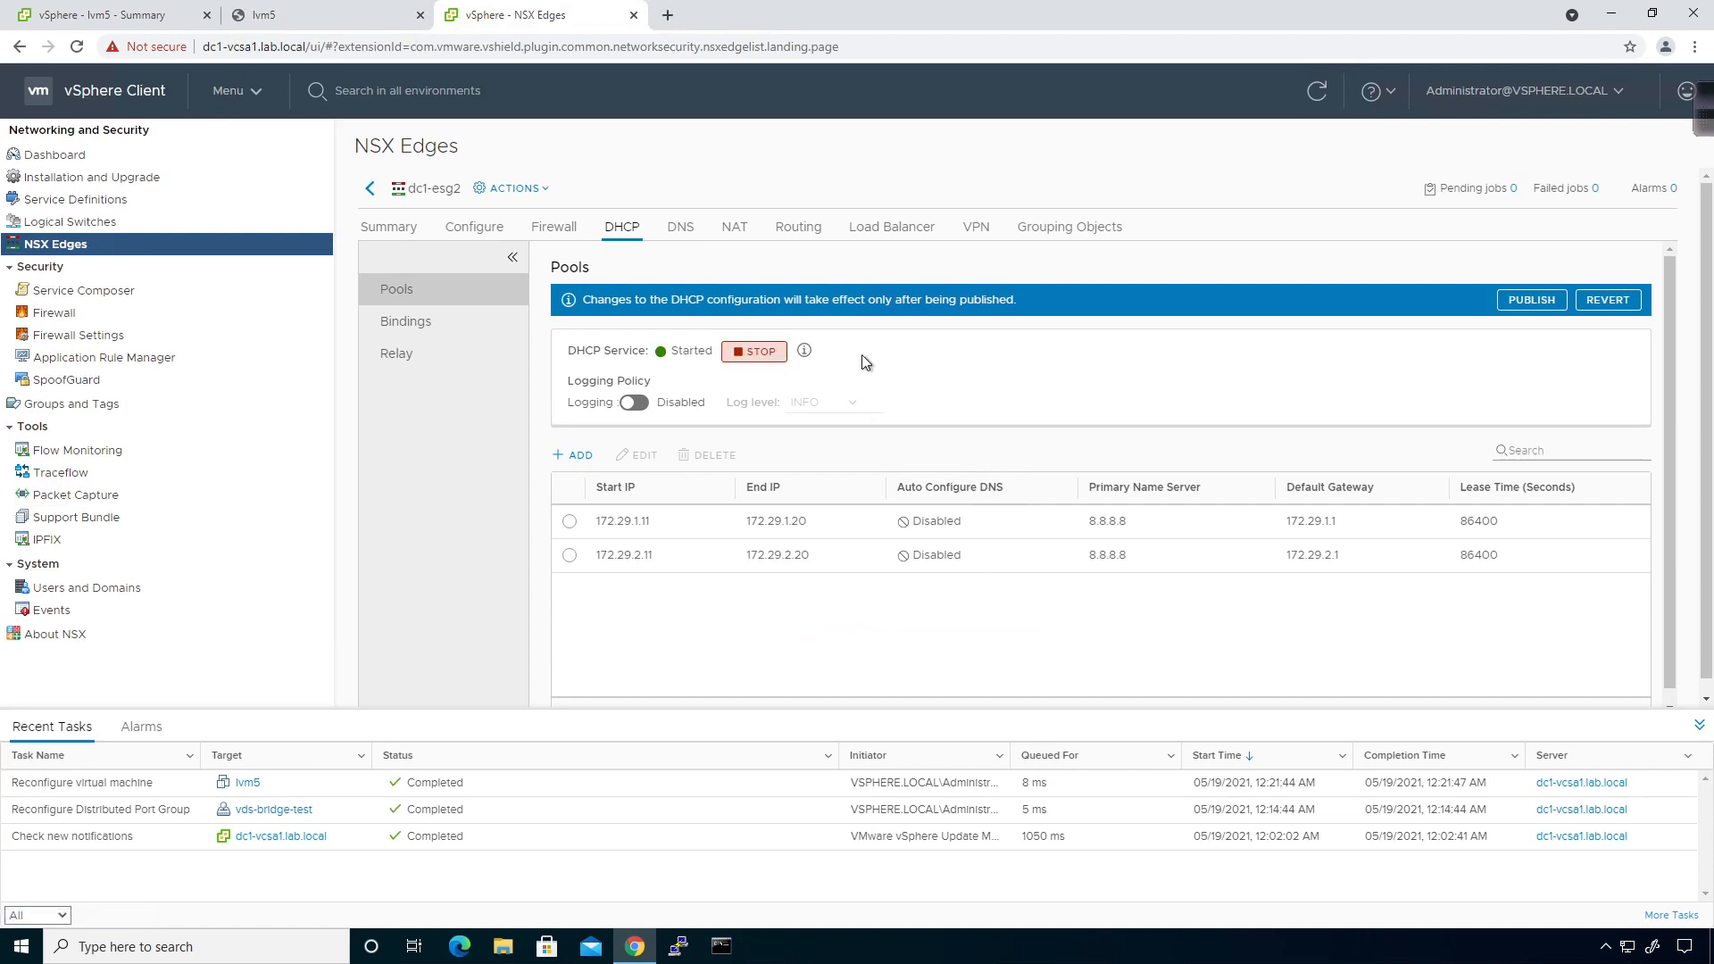
left_click(1522, 299)
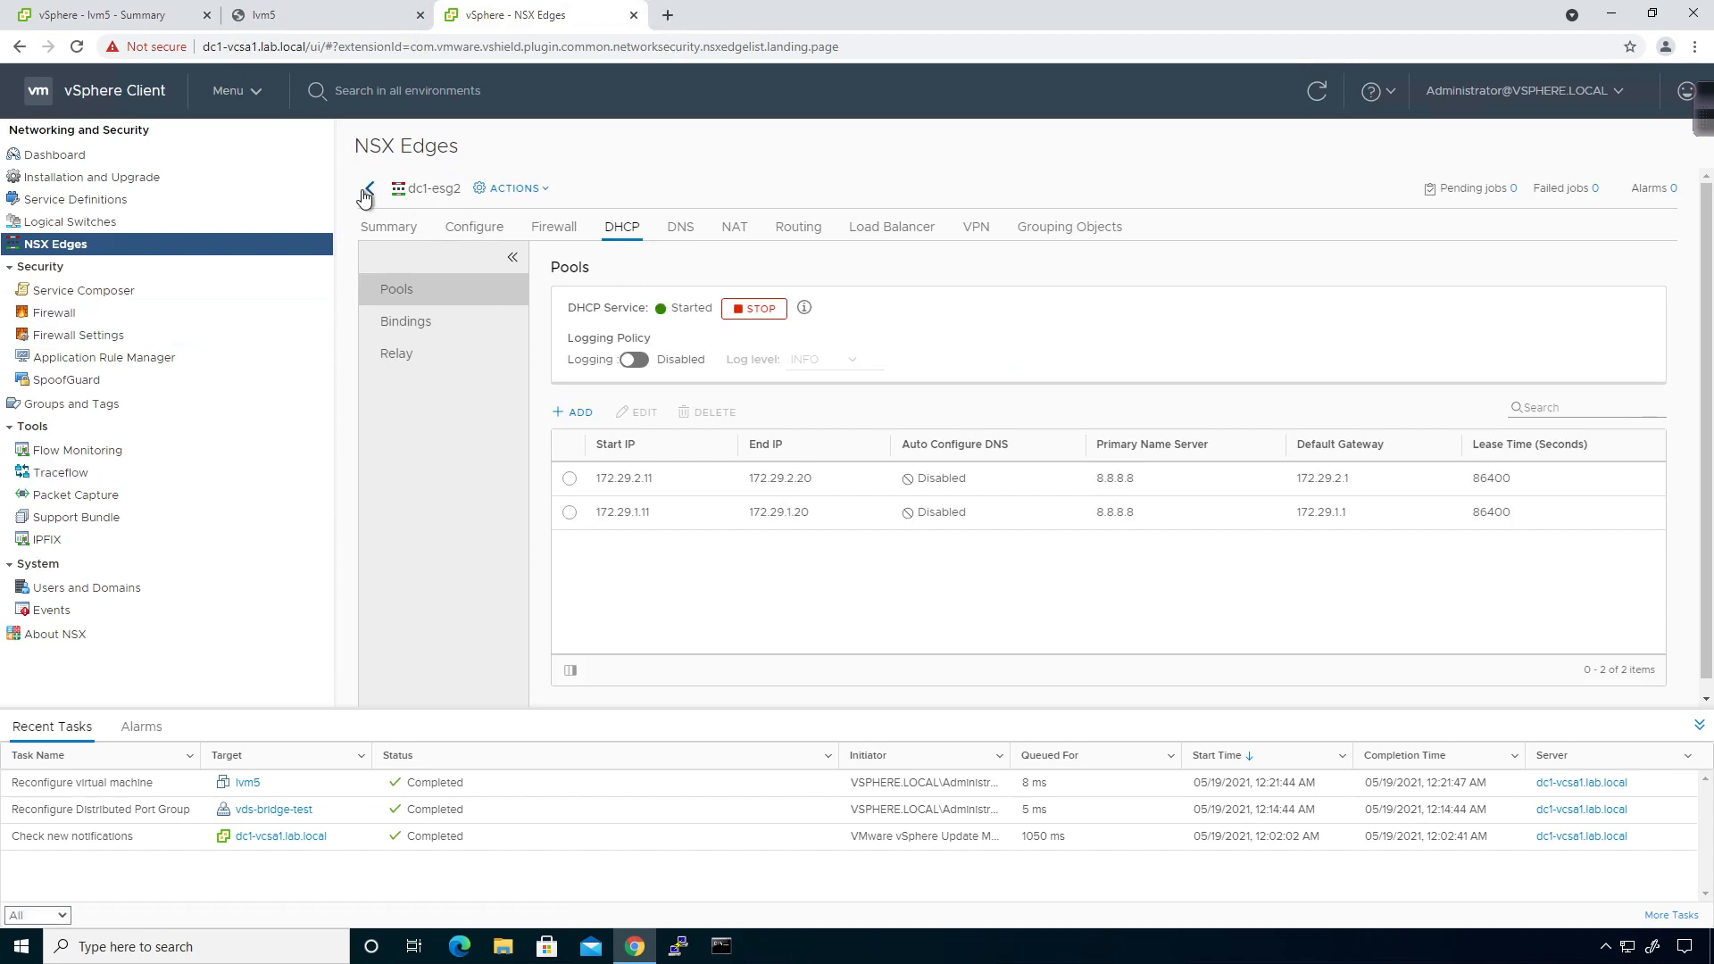
Review the Bindings and Relay panes, then edit dc1-dlr1's global DHCP Relay configuration.
left_click(385, 321)
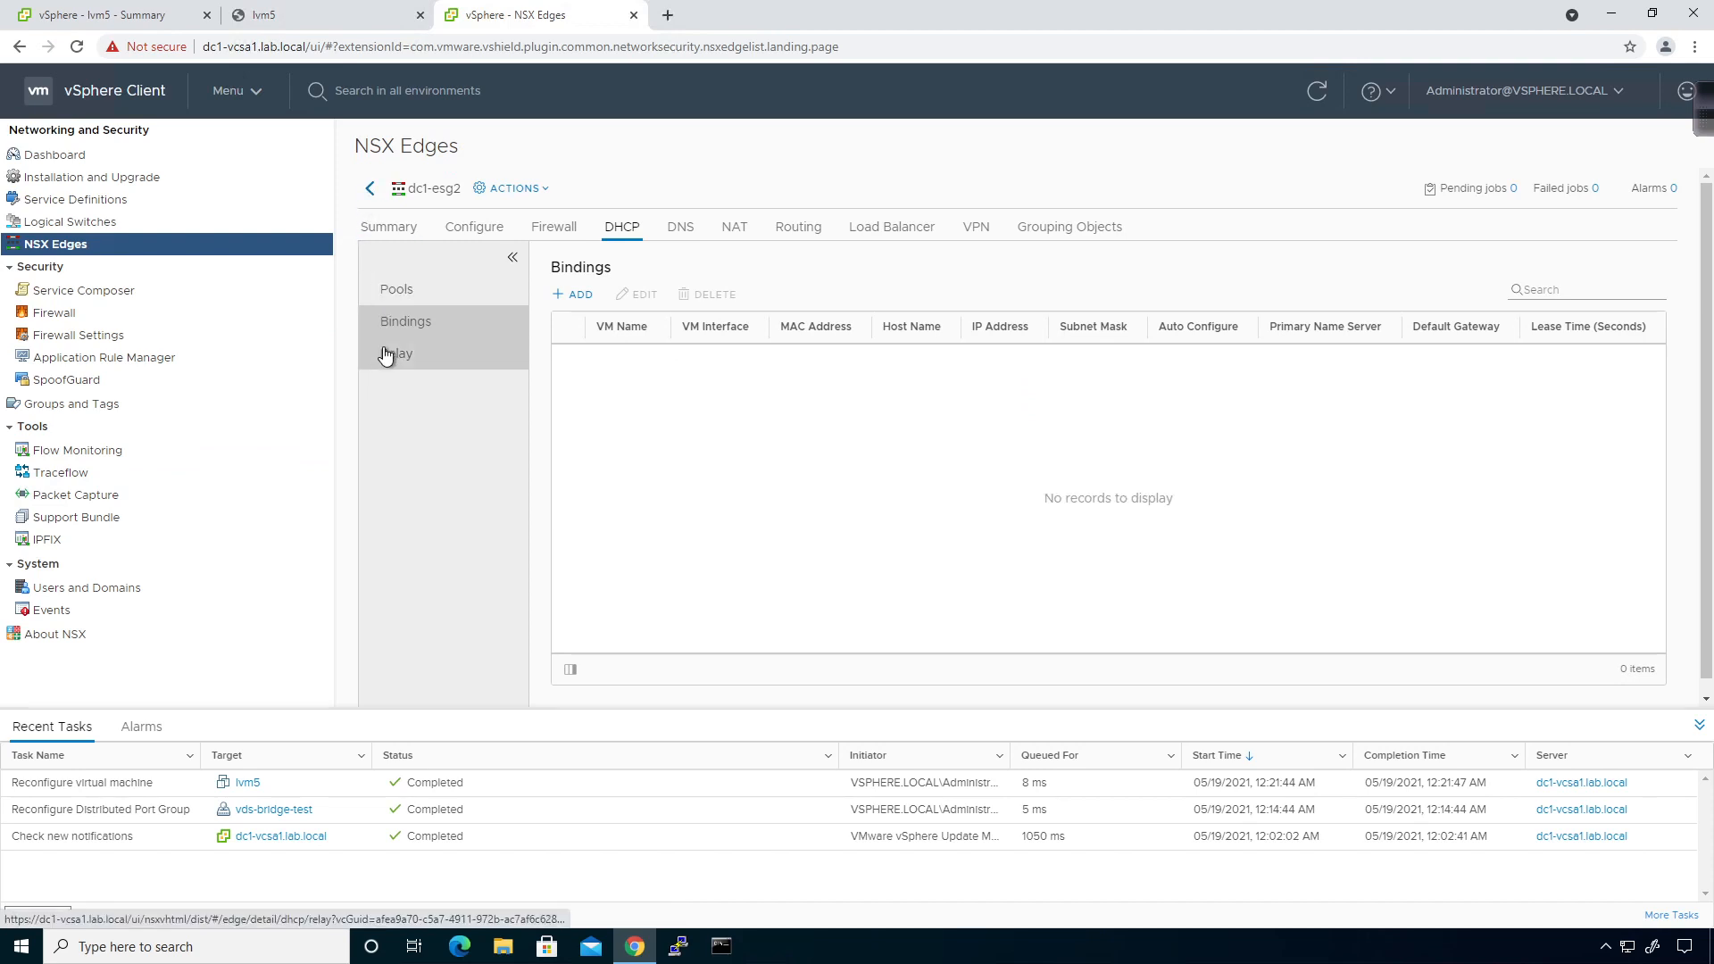
left_click(385, 355)
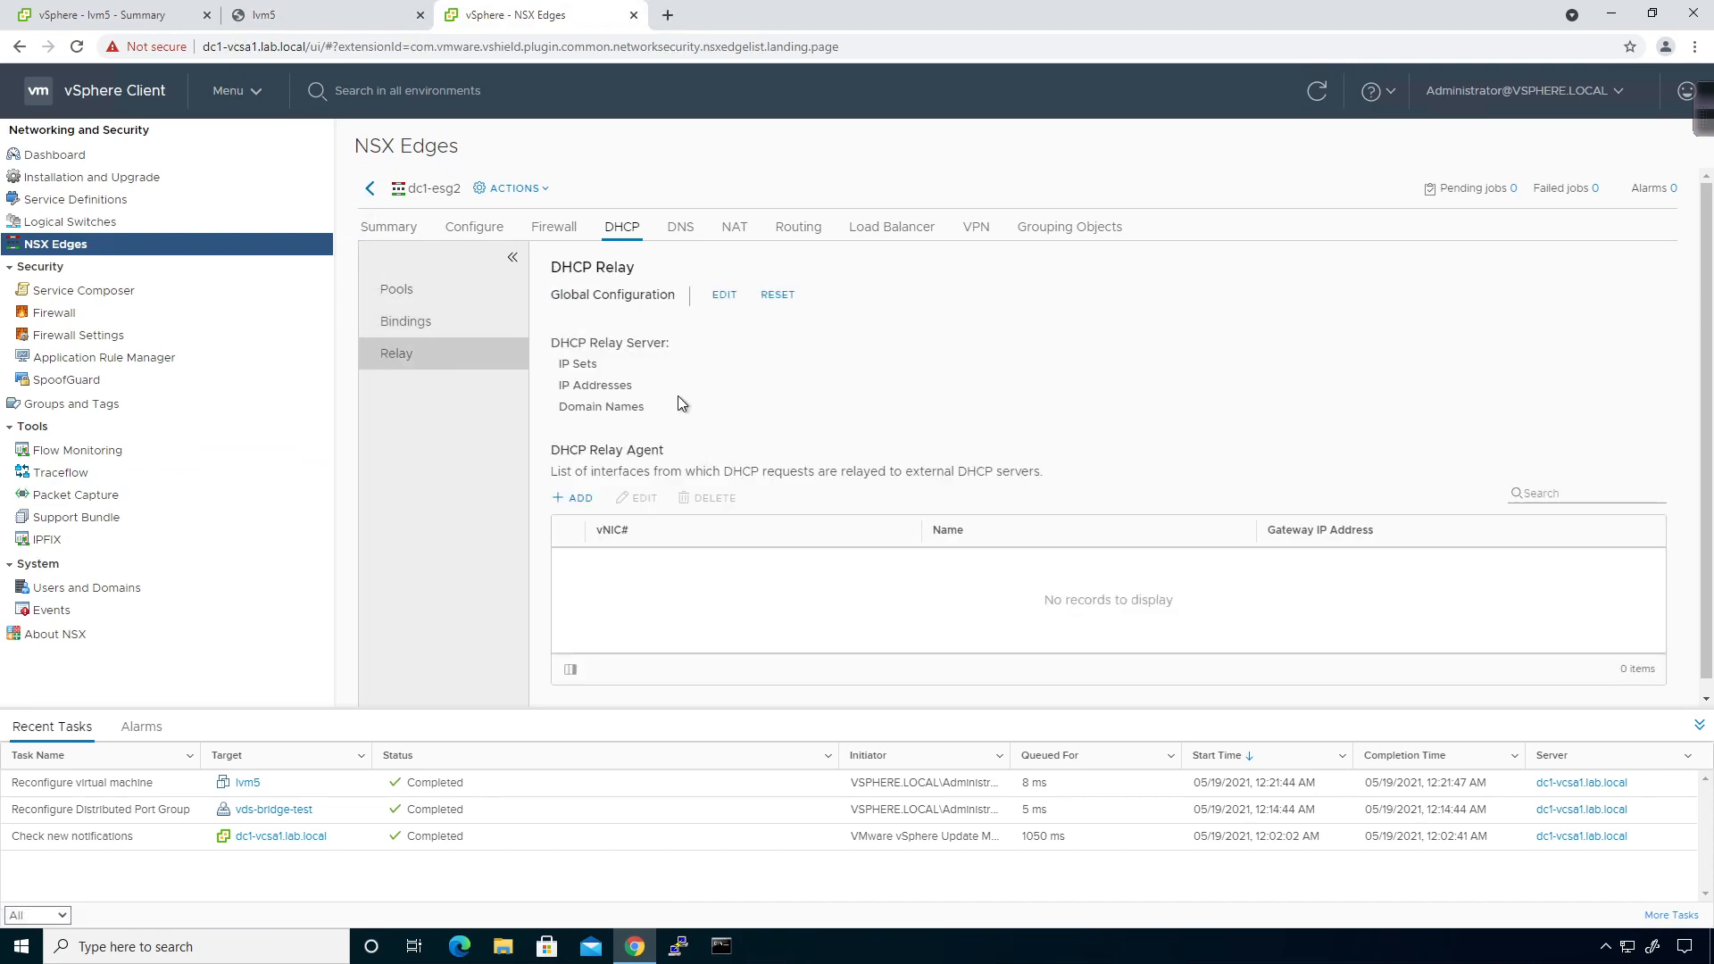
left_click(370, 188)
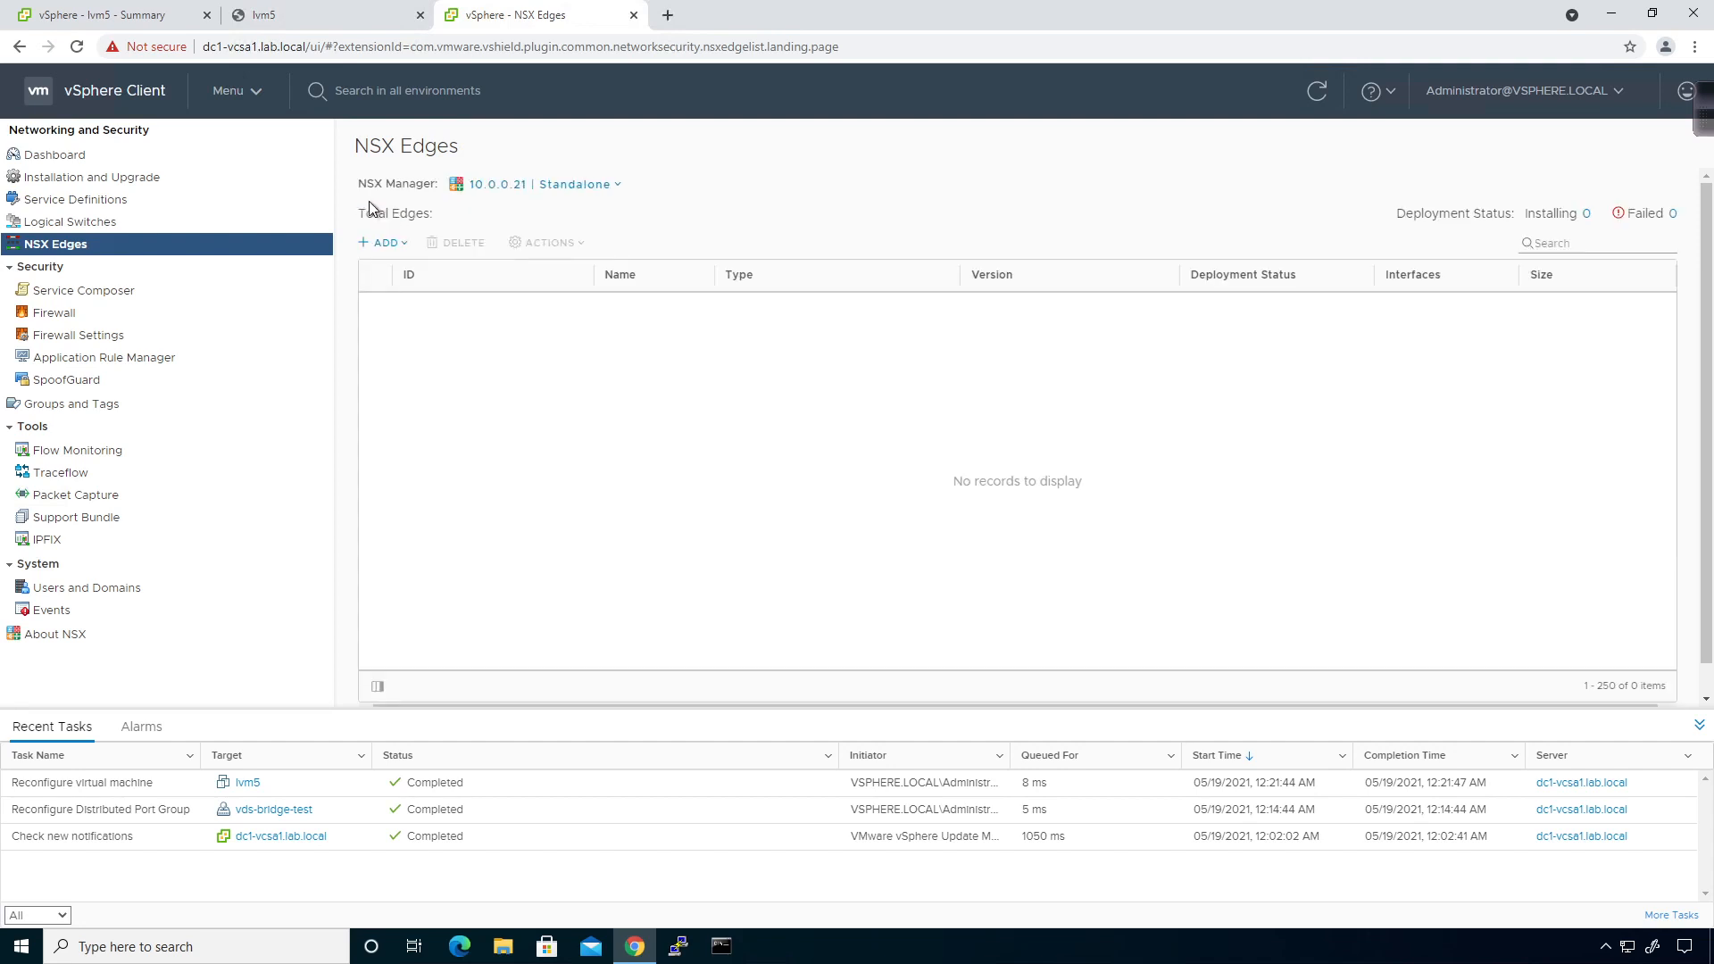
left_click(424, 342)
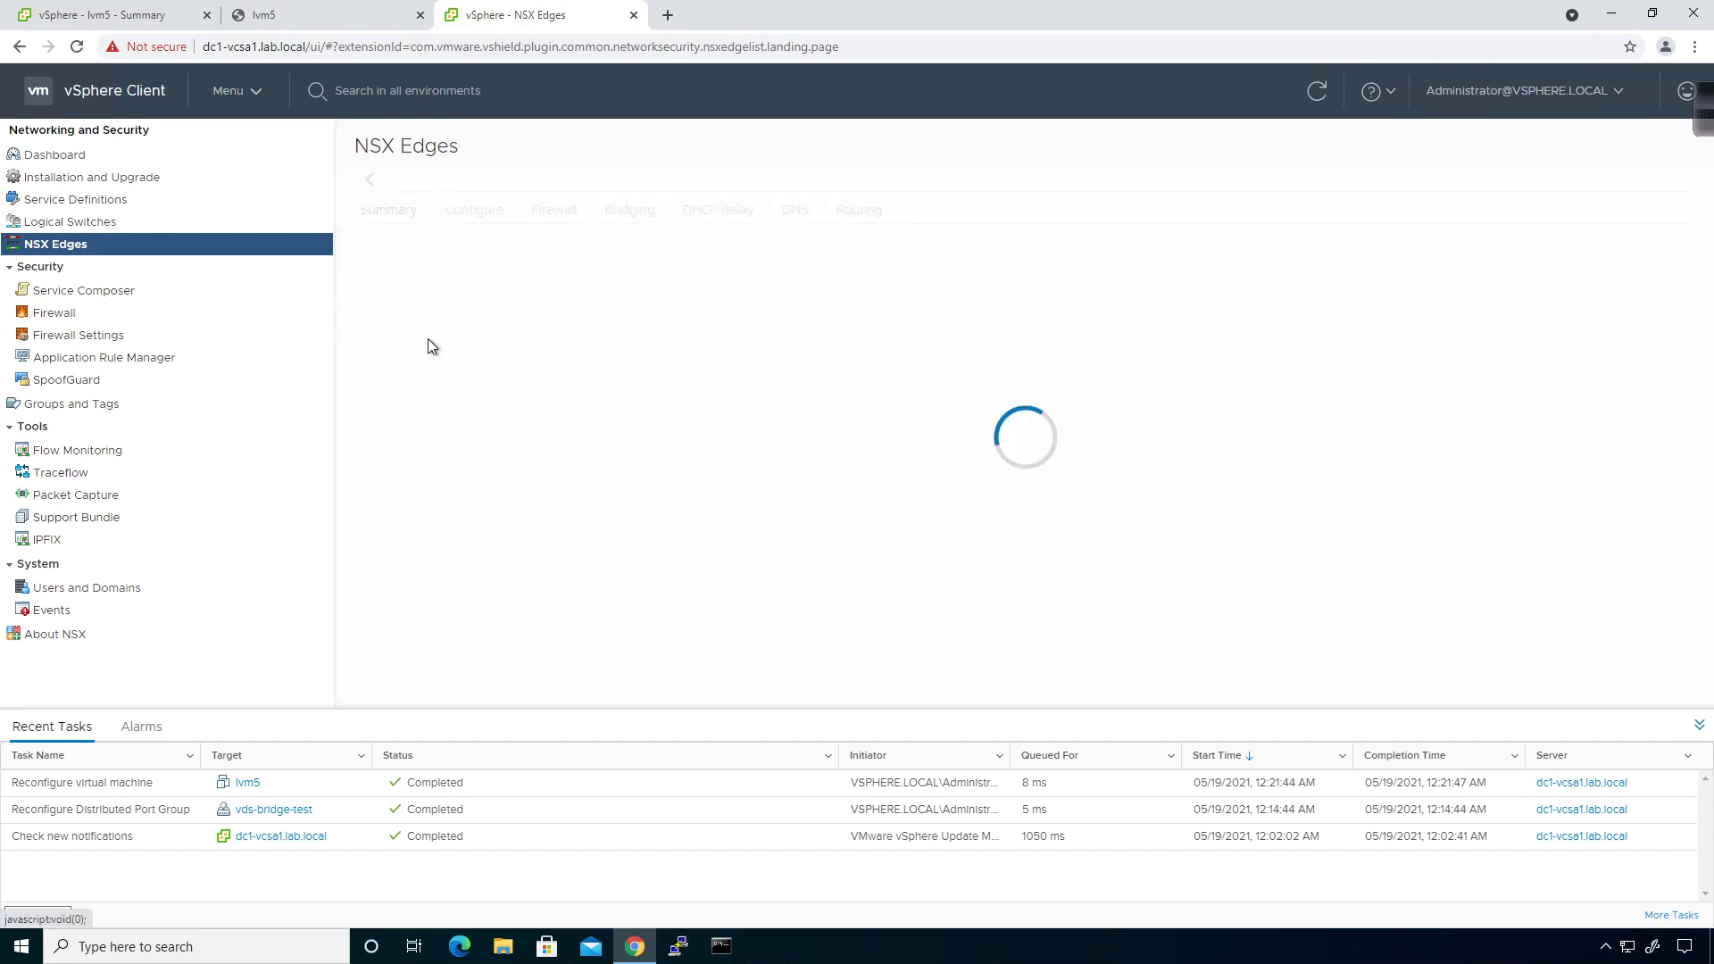
left_click(729, 238)
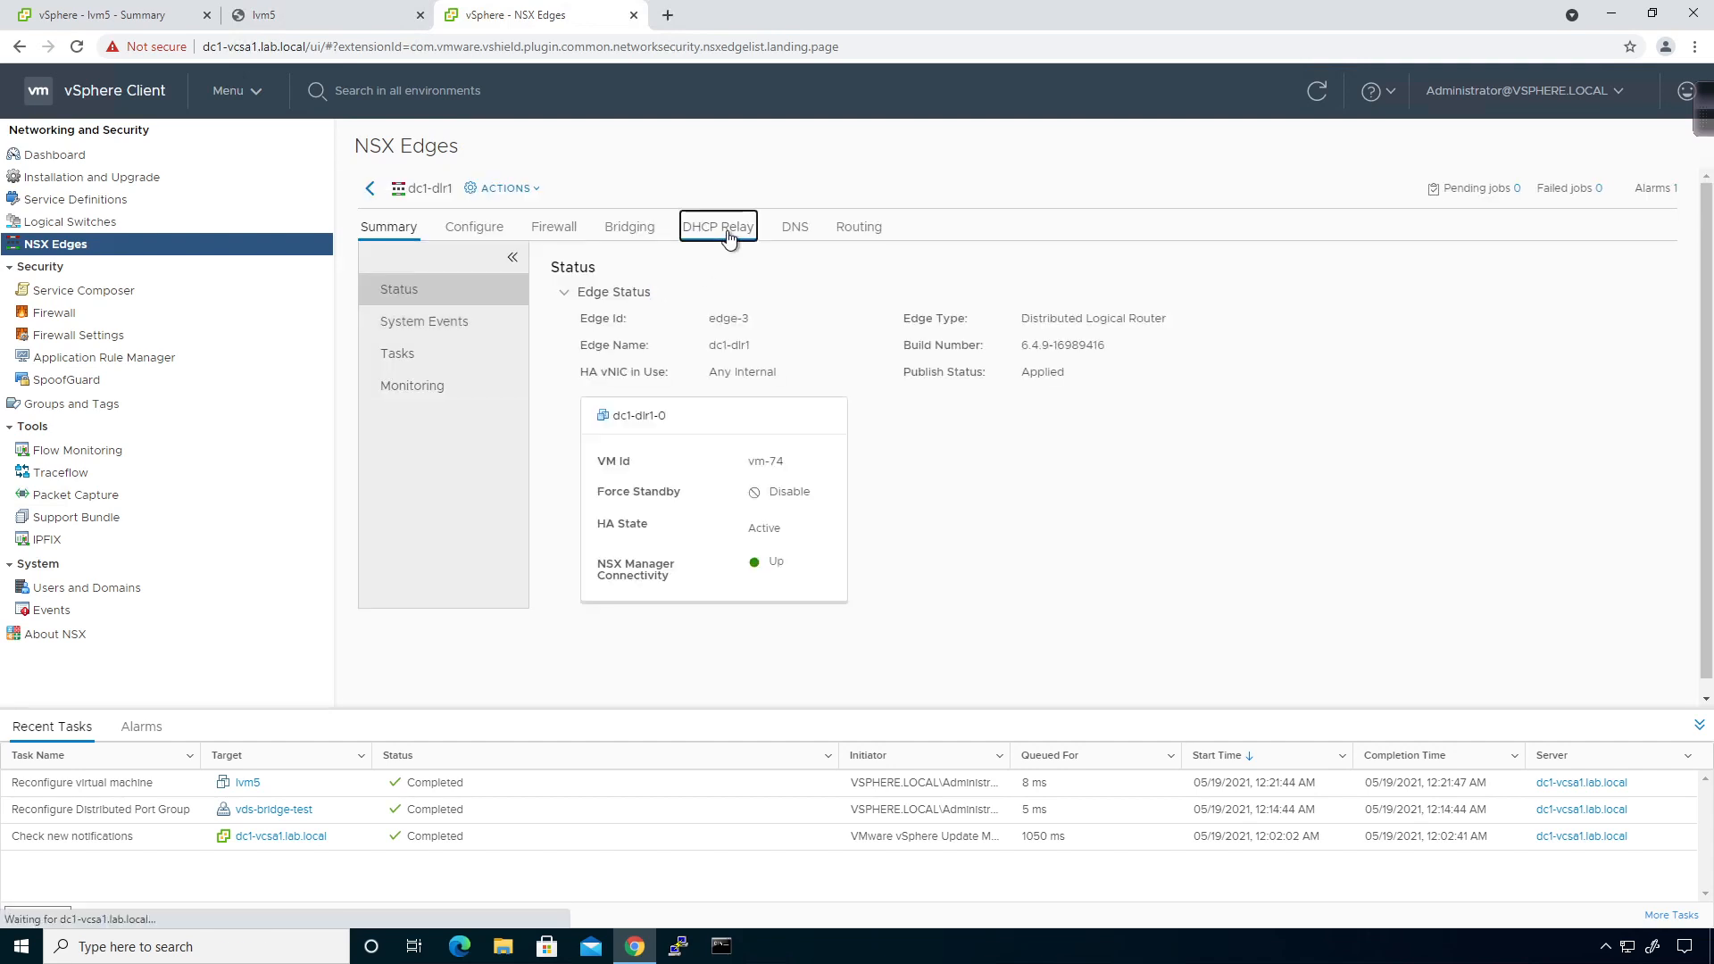
left_click(553, 295)
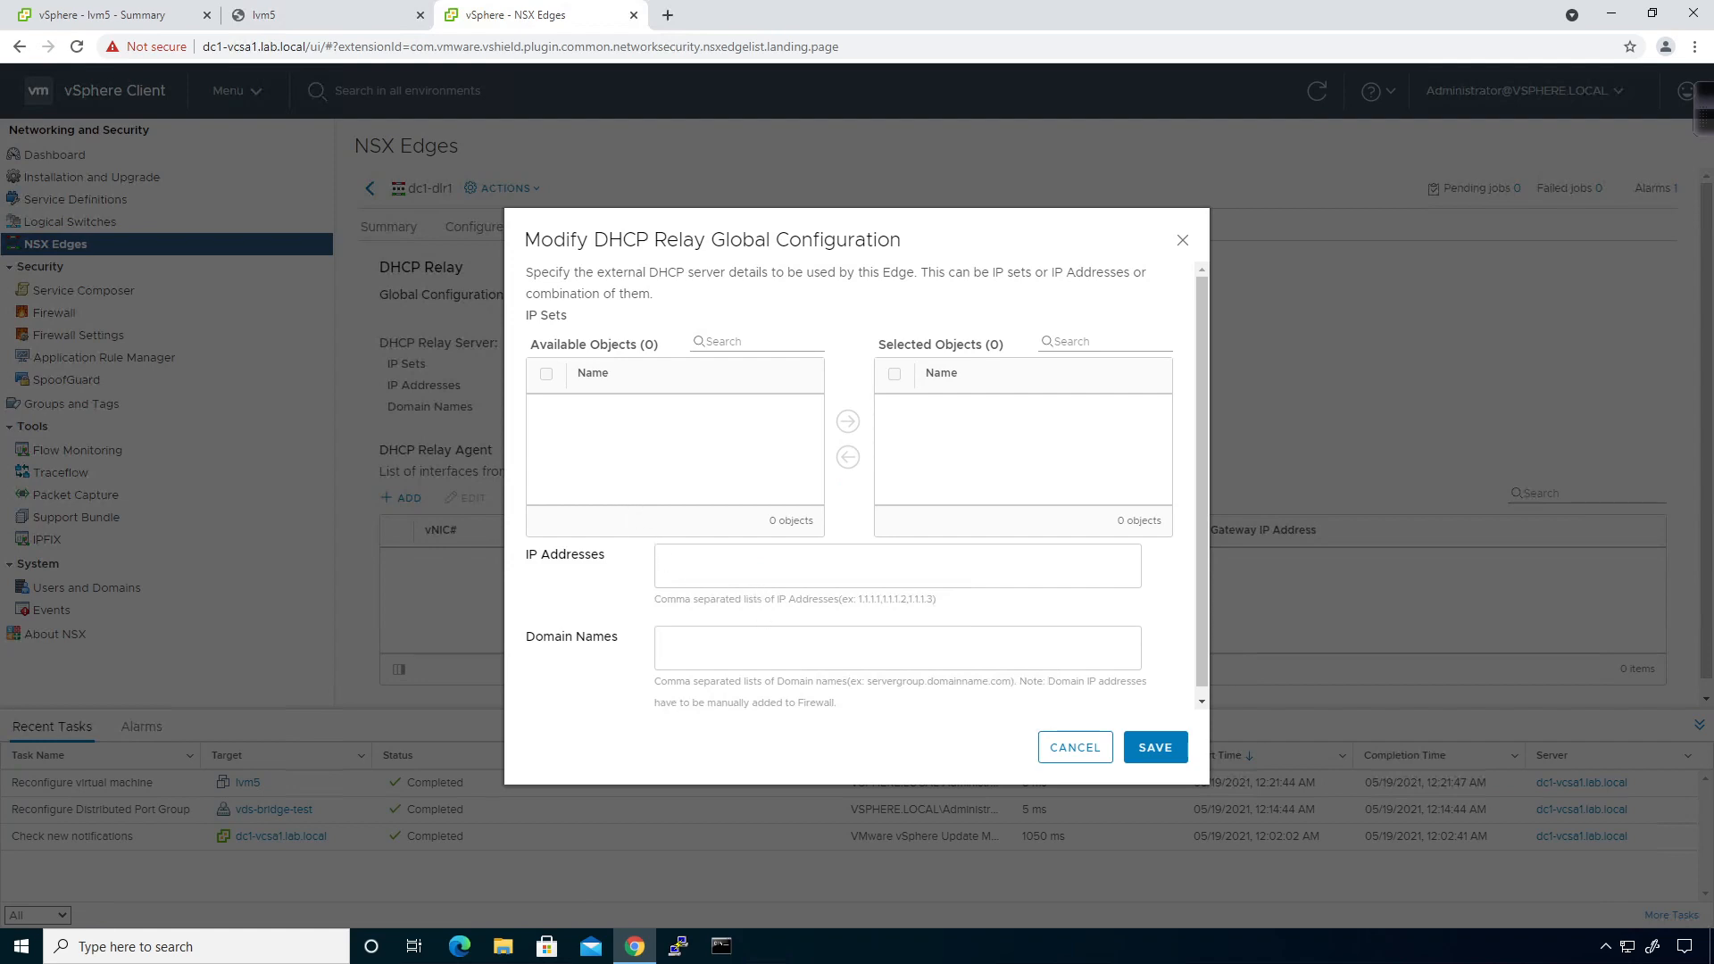
Save relay server addresses 172.29.11.1 and 172.29.11.3 for dc1-dlr1.
left_click(738, 565)
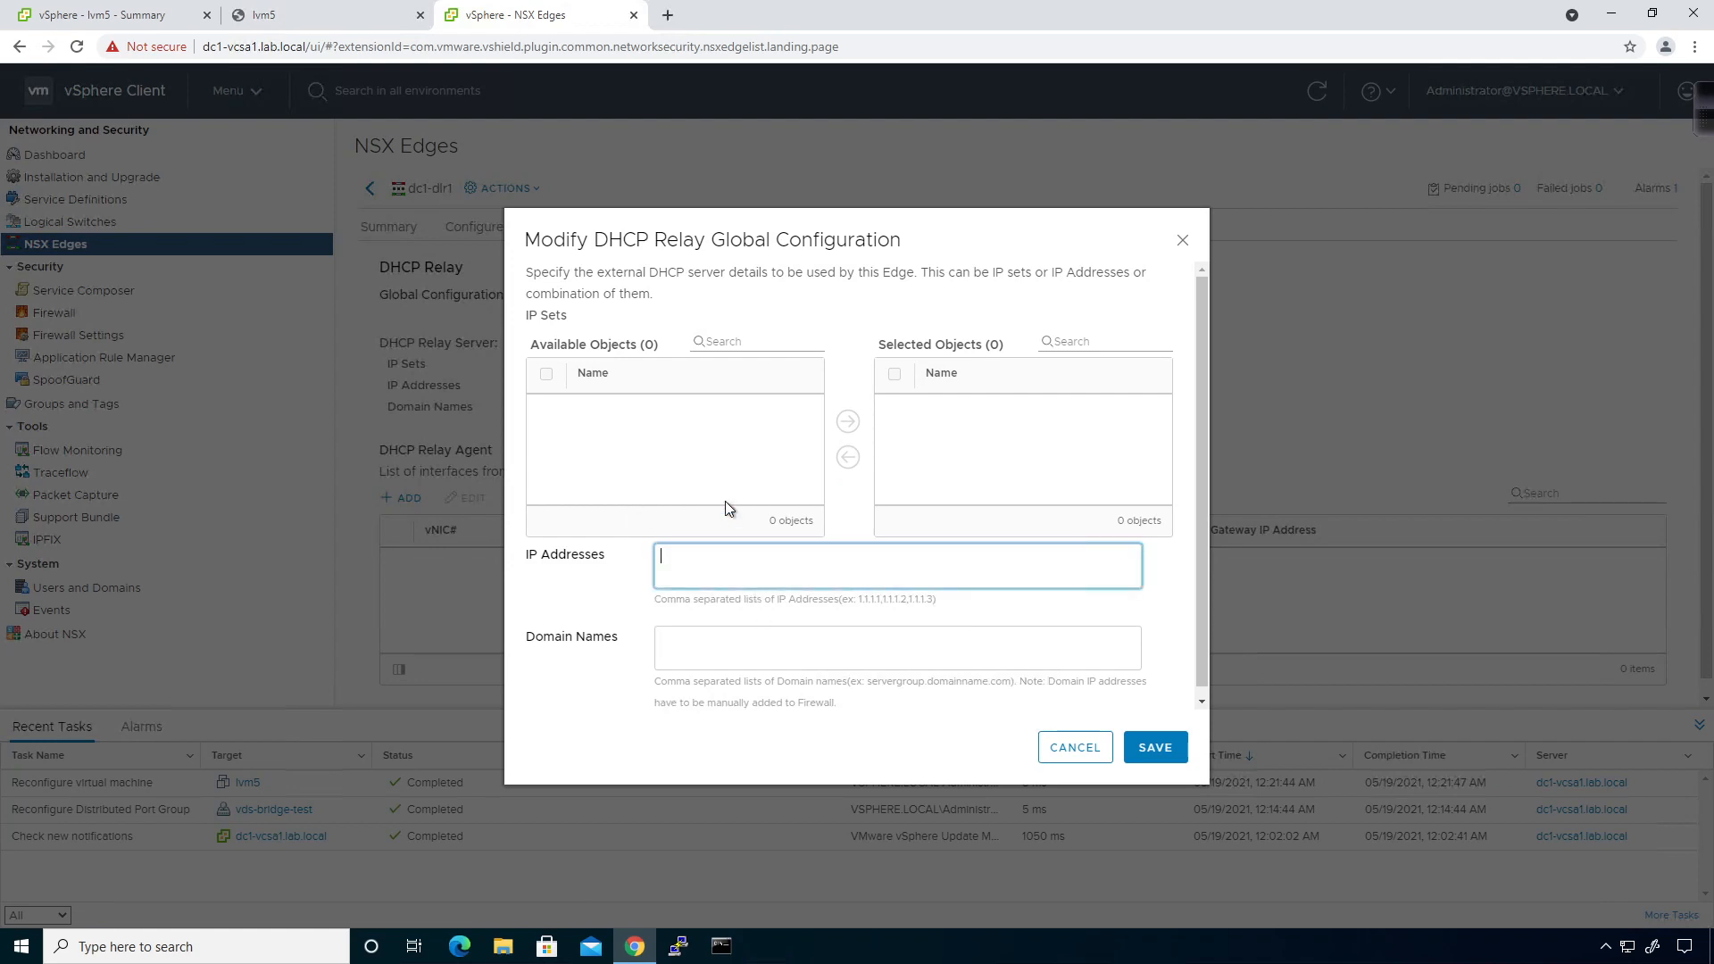
type("172.29.11.1, 172.29.11.3")
left_click(1157, 750)
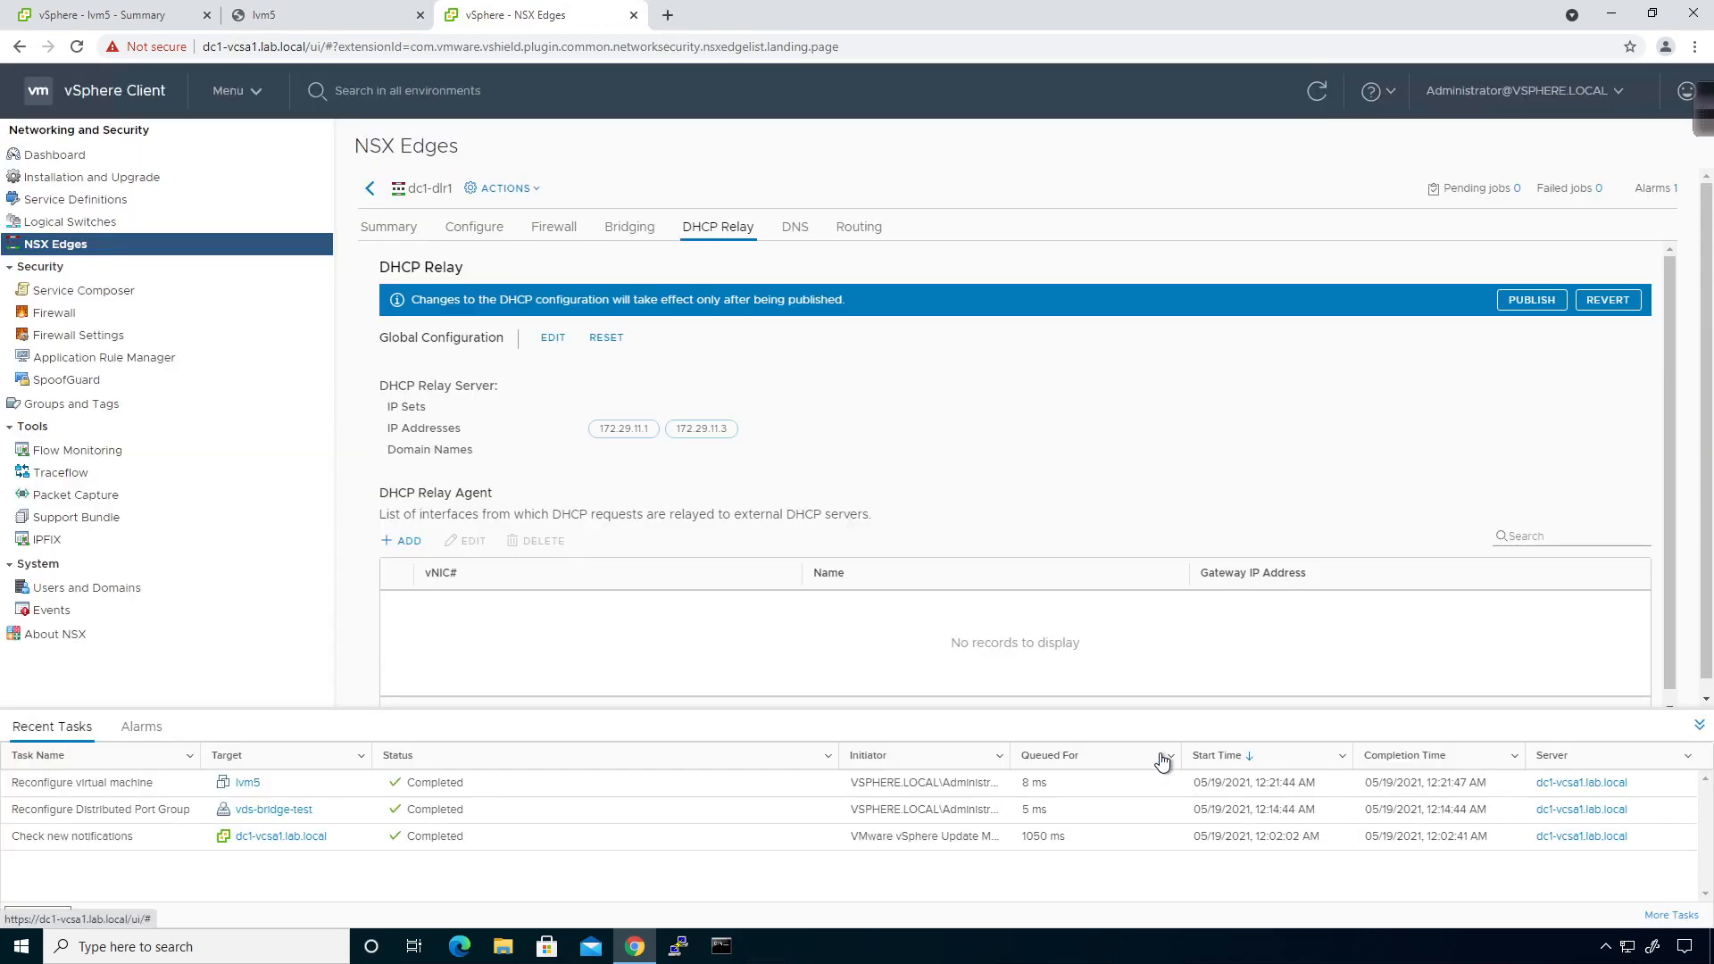
left_click(405, 542)
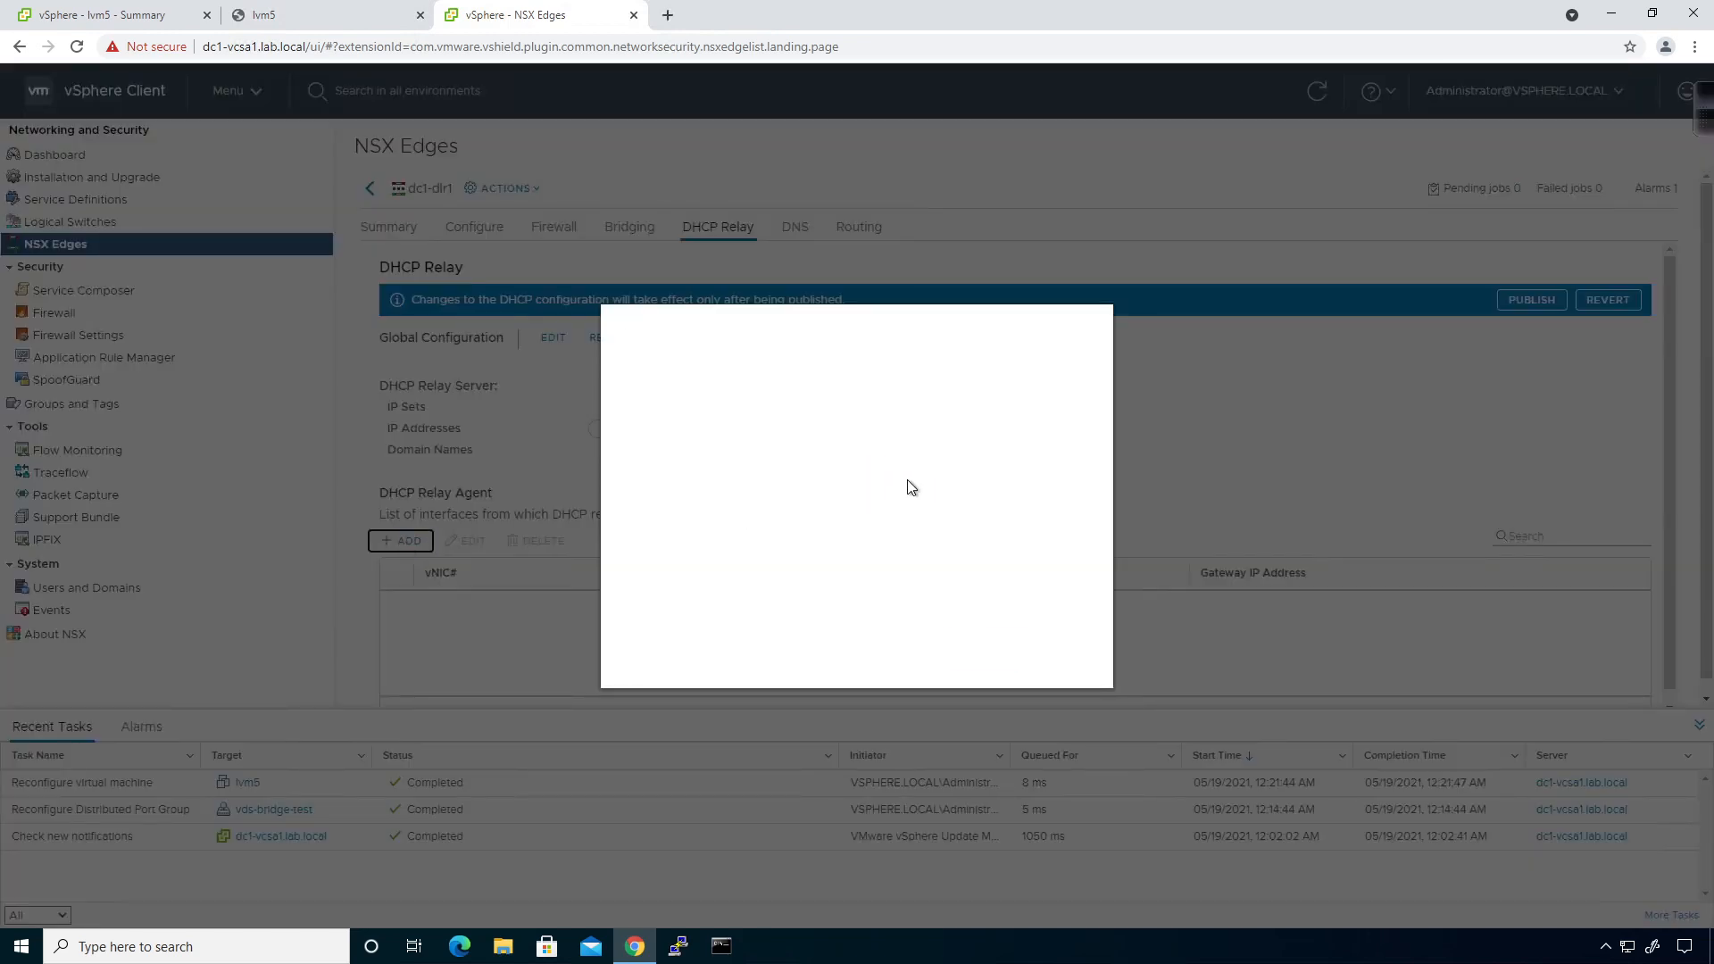
Add a DHCP relay agent on dc1-dlr1's LVM1-2 vNIC.
left_click(951, 401)
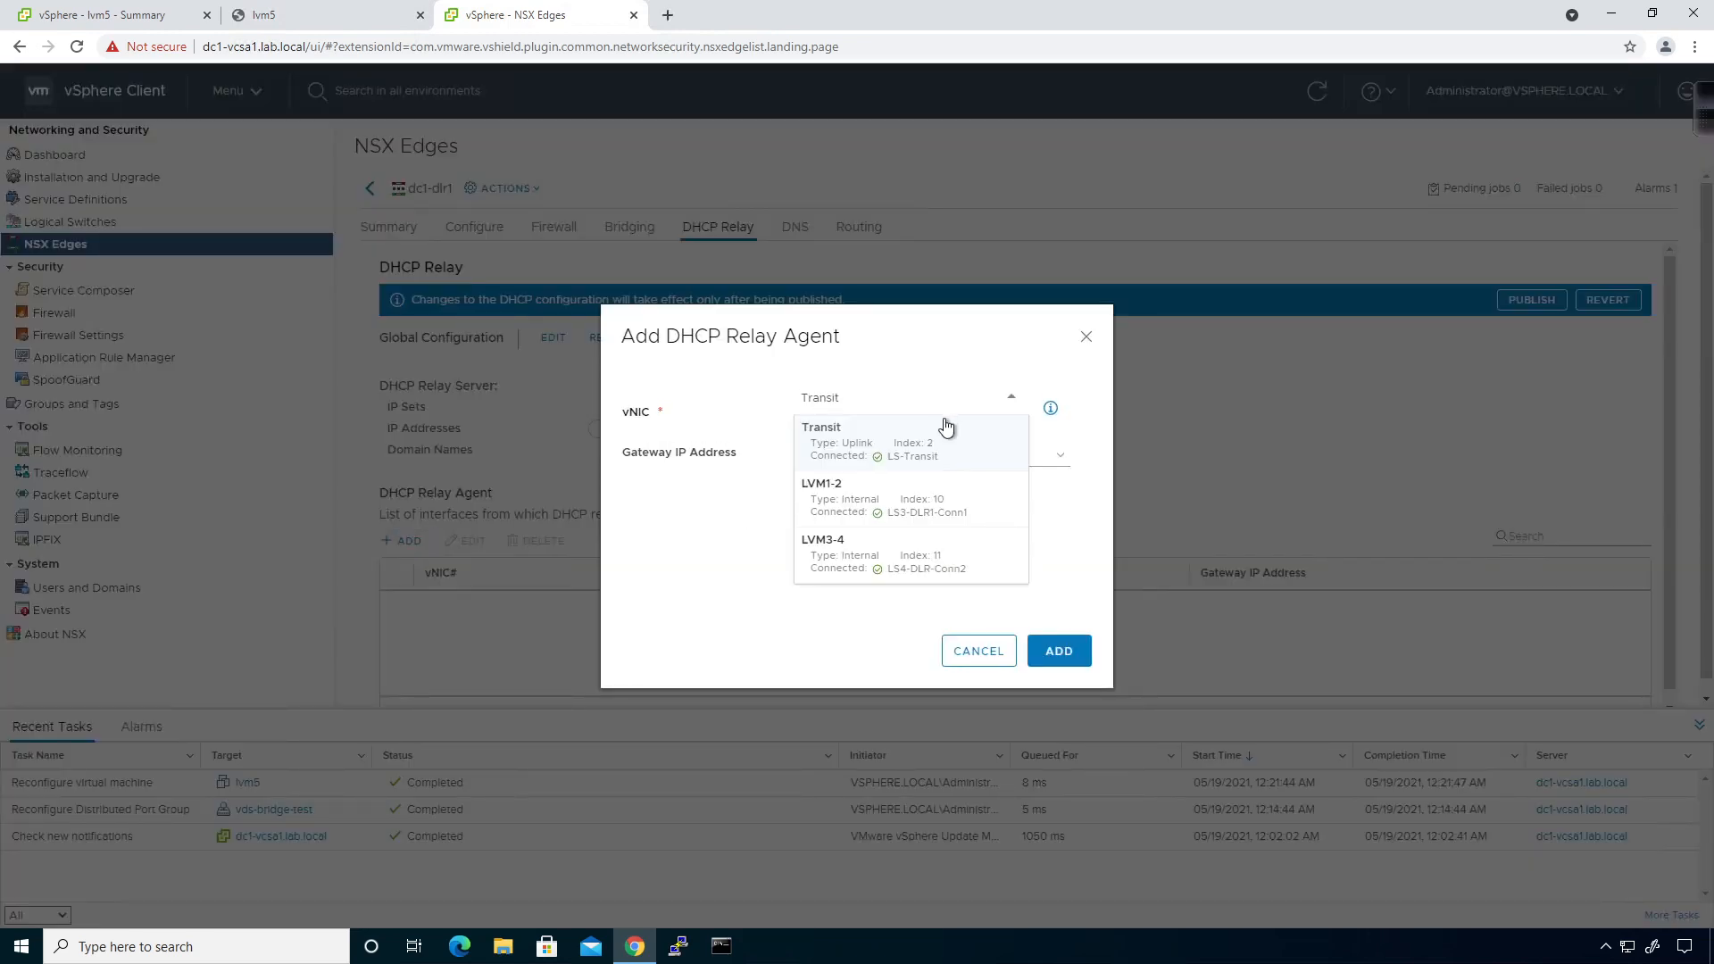
left_click(924, 528)
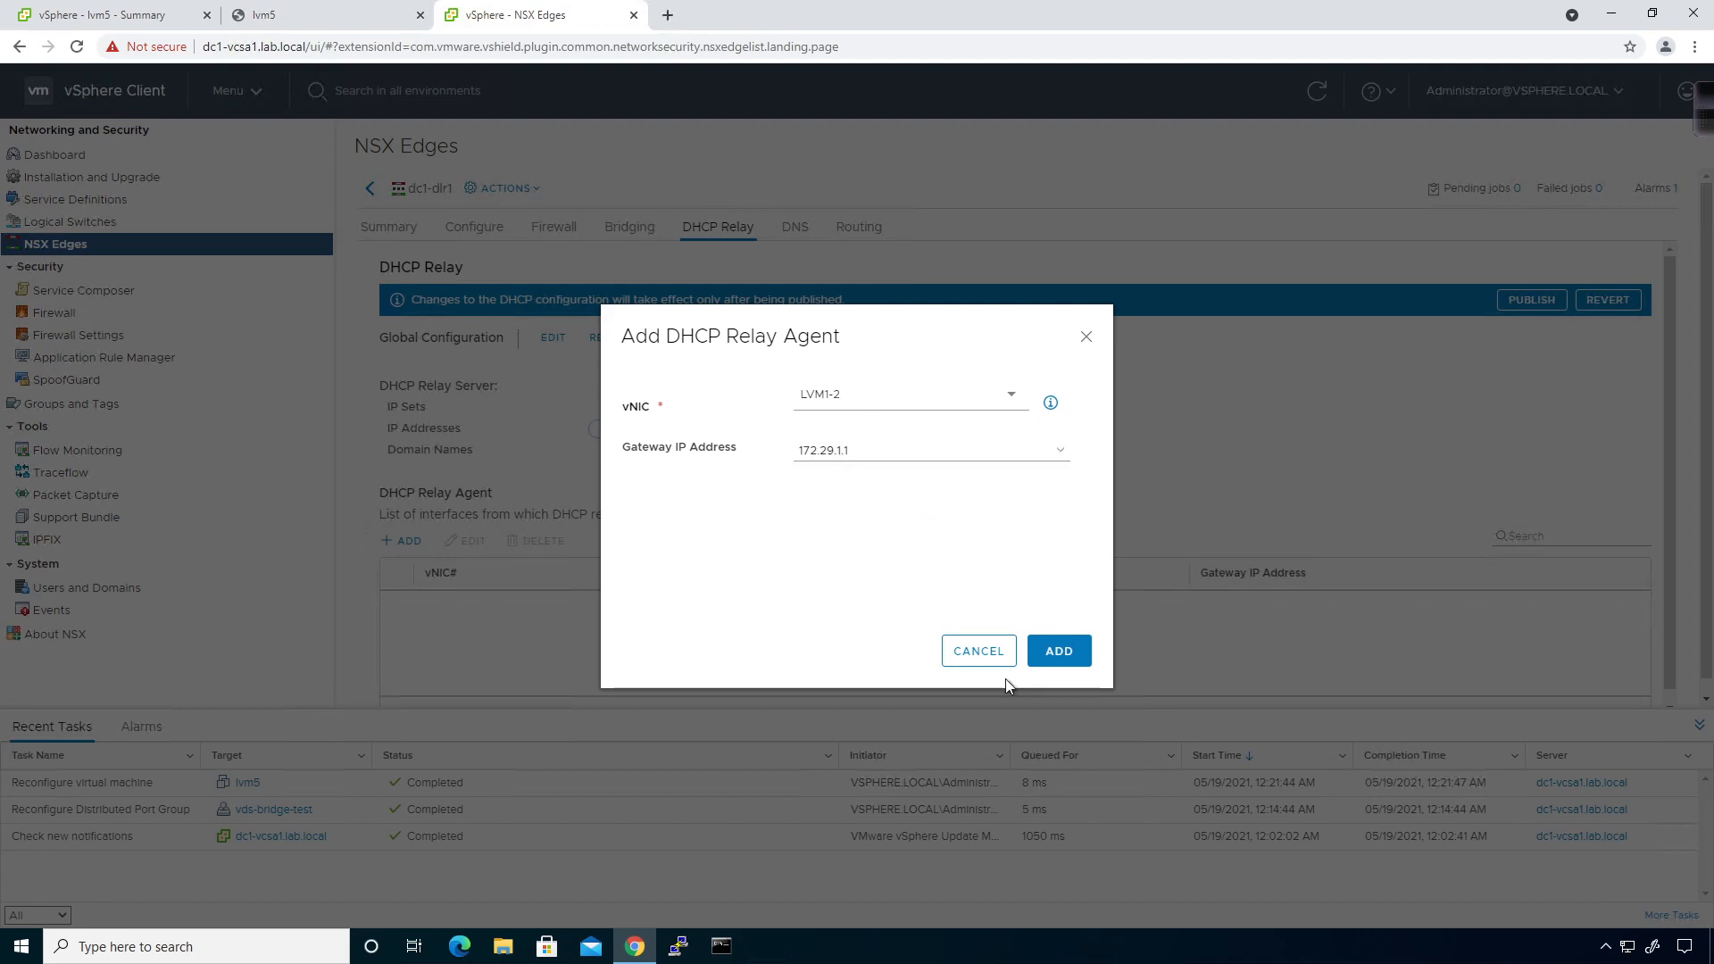
left_click(1054, 652)
Add a second relay agent on the LVM3-4 vNIC, publish, and return to lvm5's summary.
left_click(400, 542)
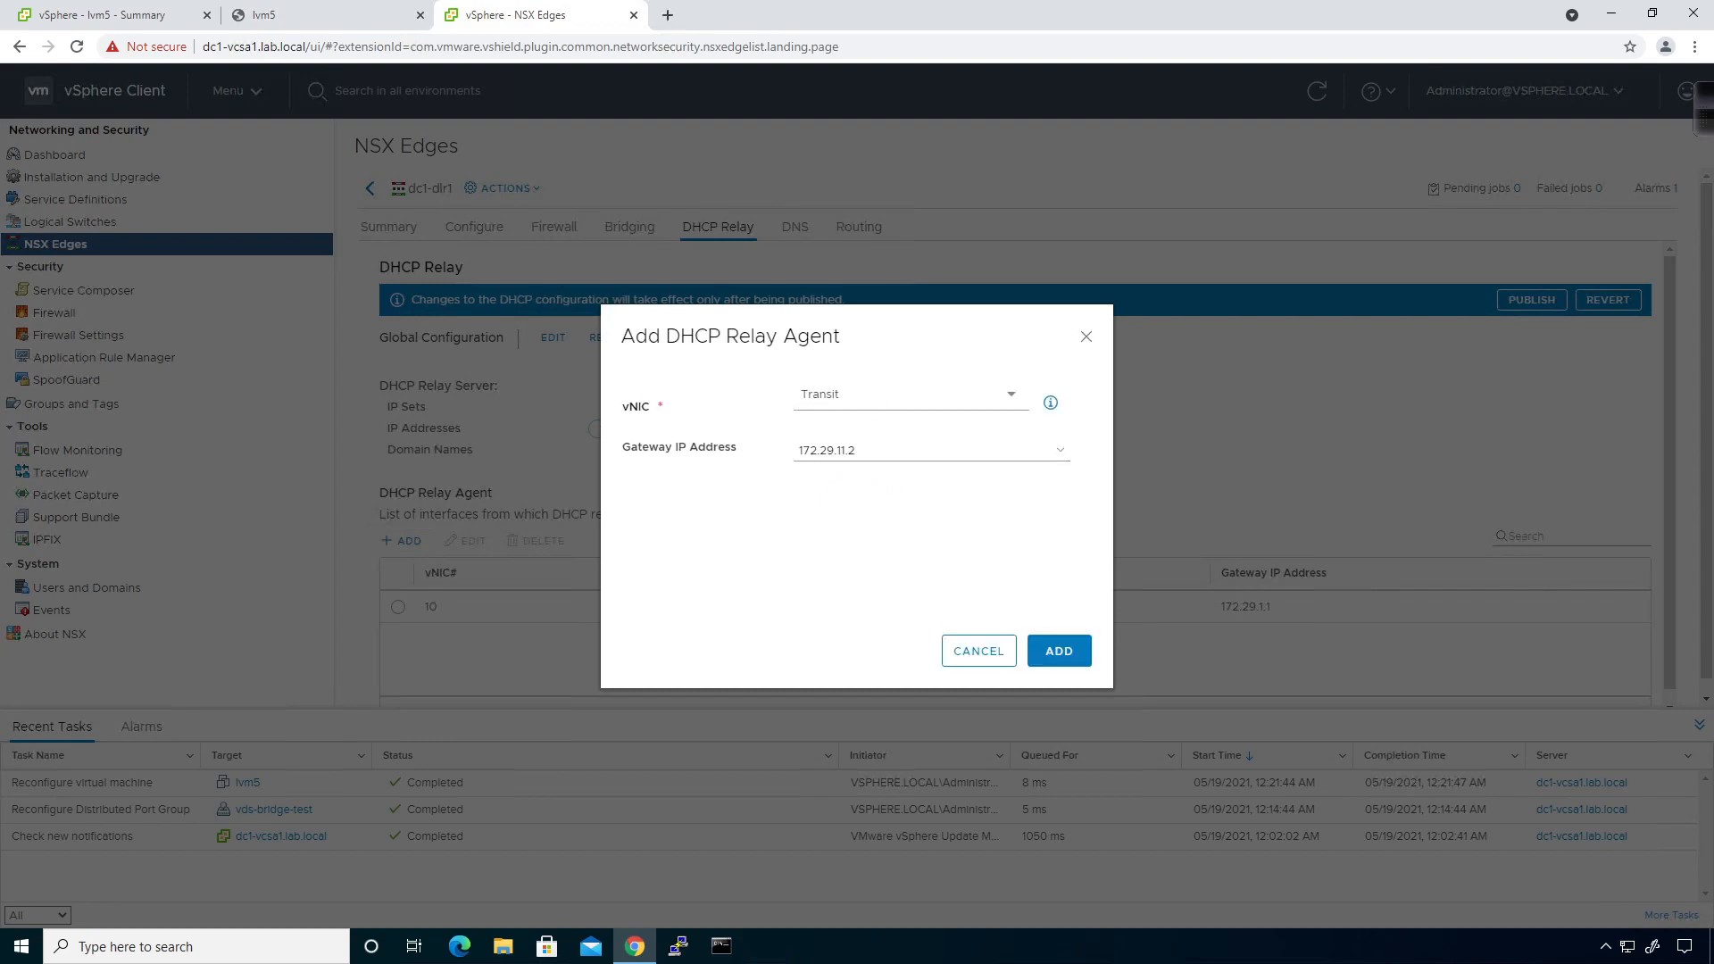
left_click(884, 401)
left_click(862, 554)
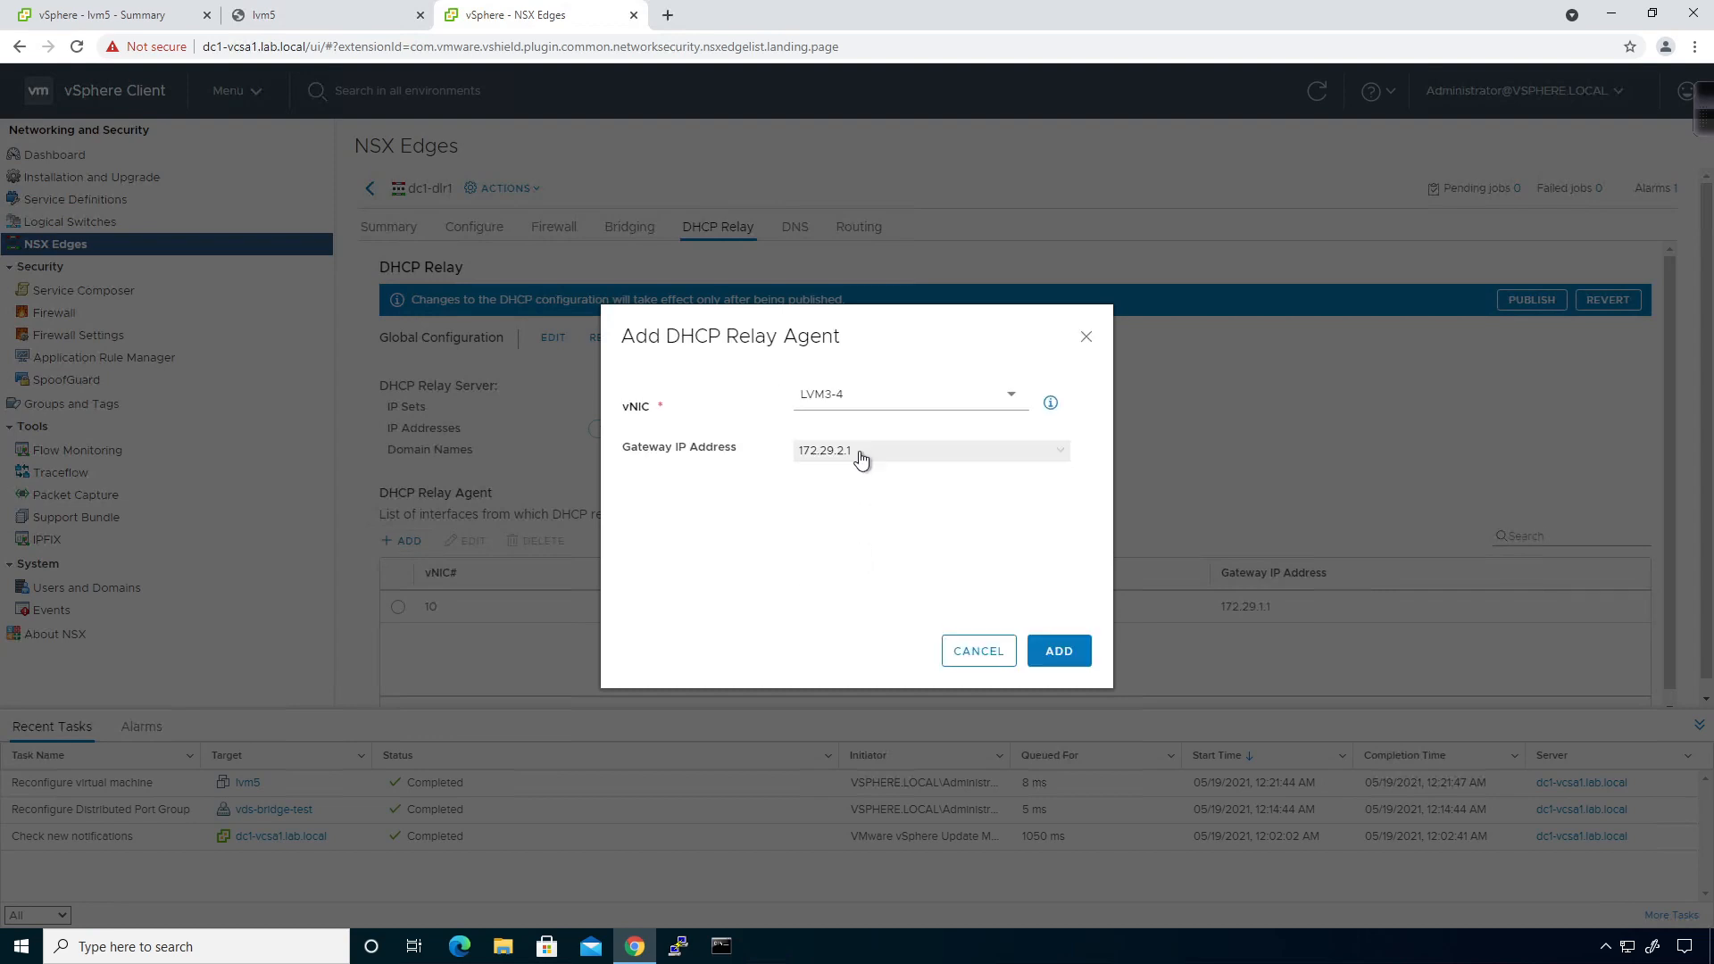
left_click(1077, 655)
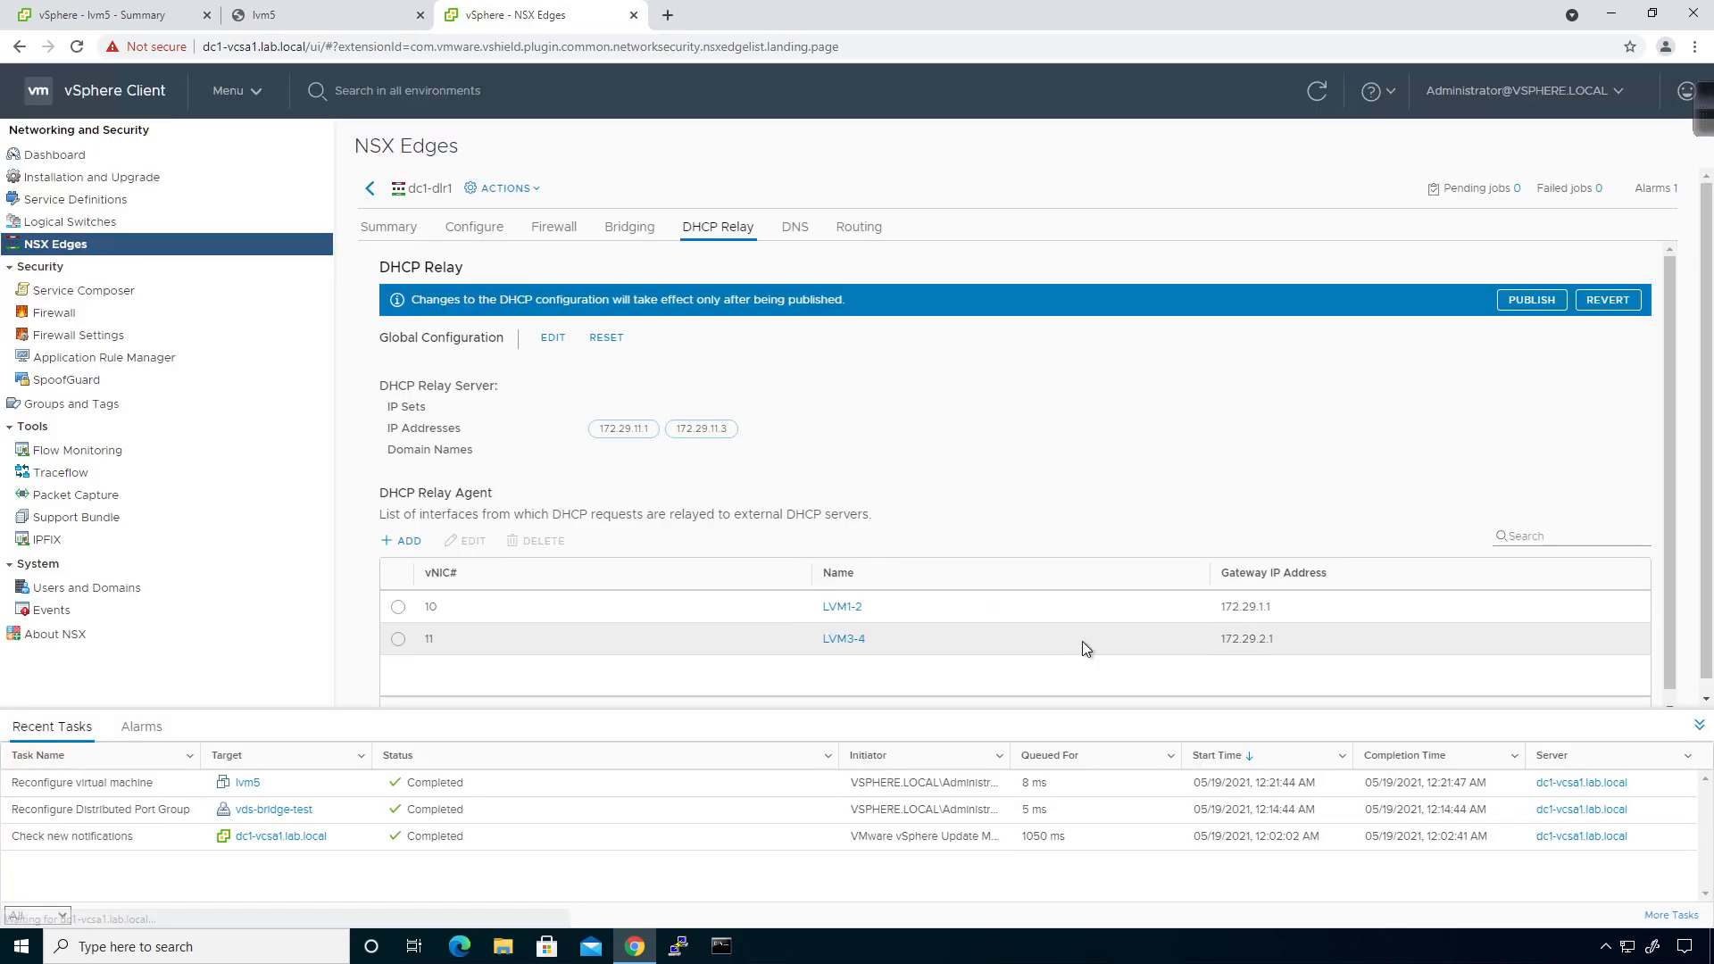
left_click(1503, 302)
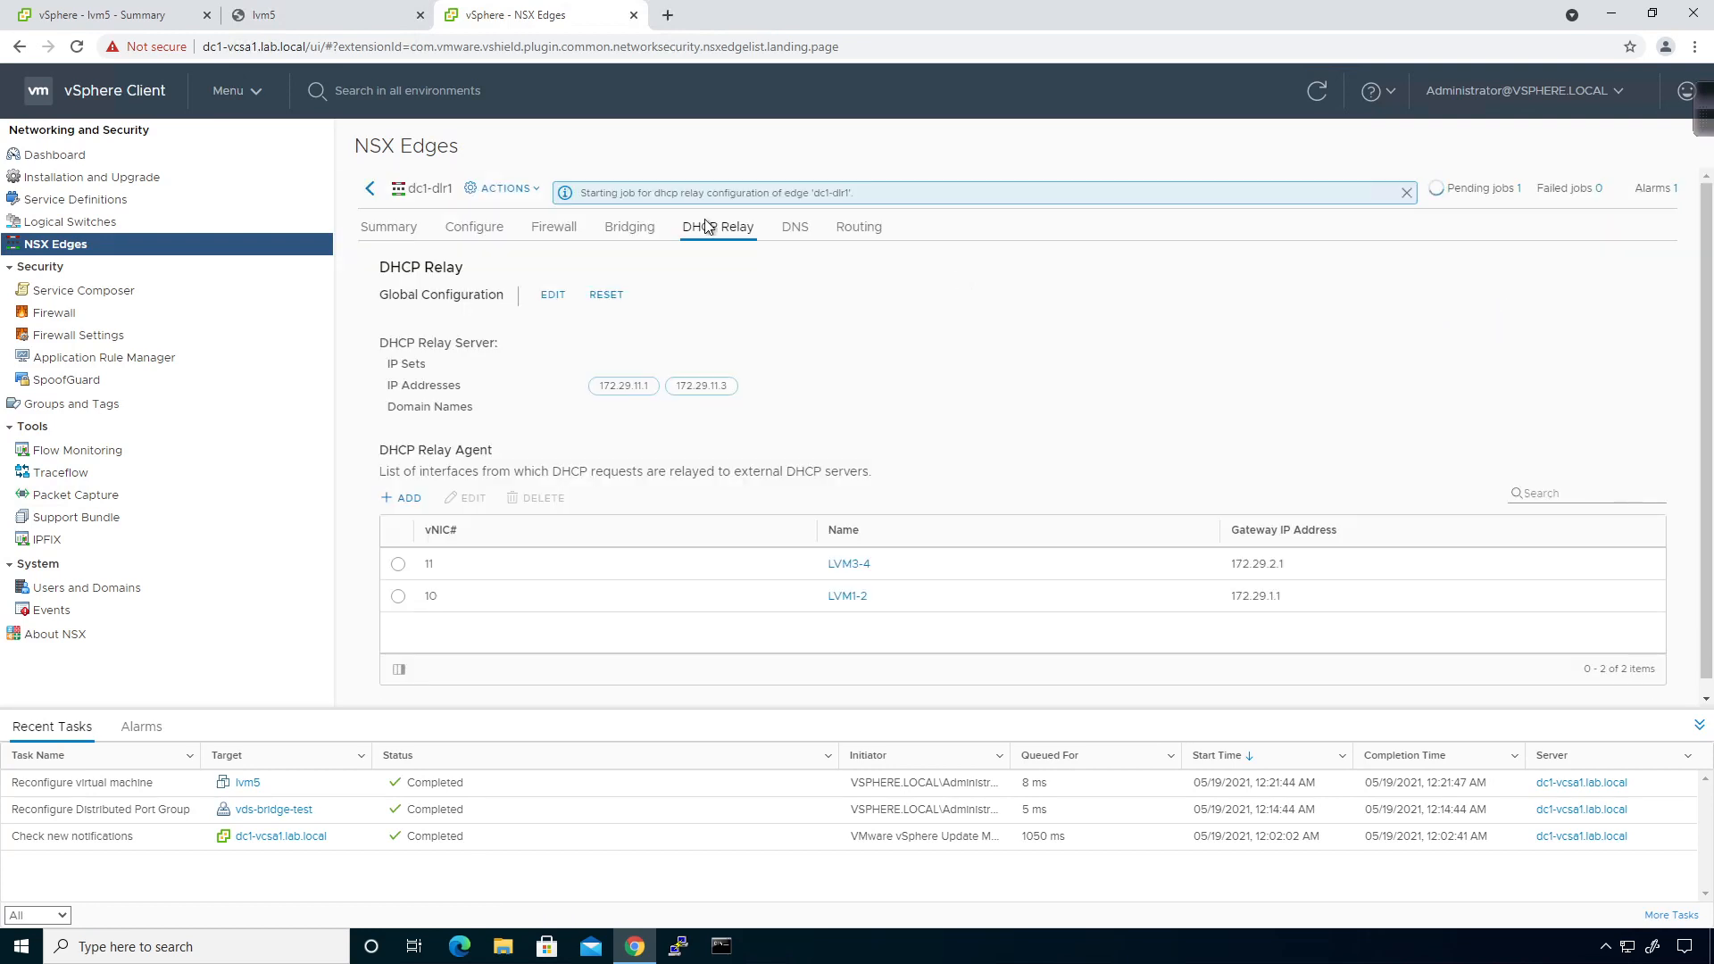
left_click(136, 16)
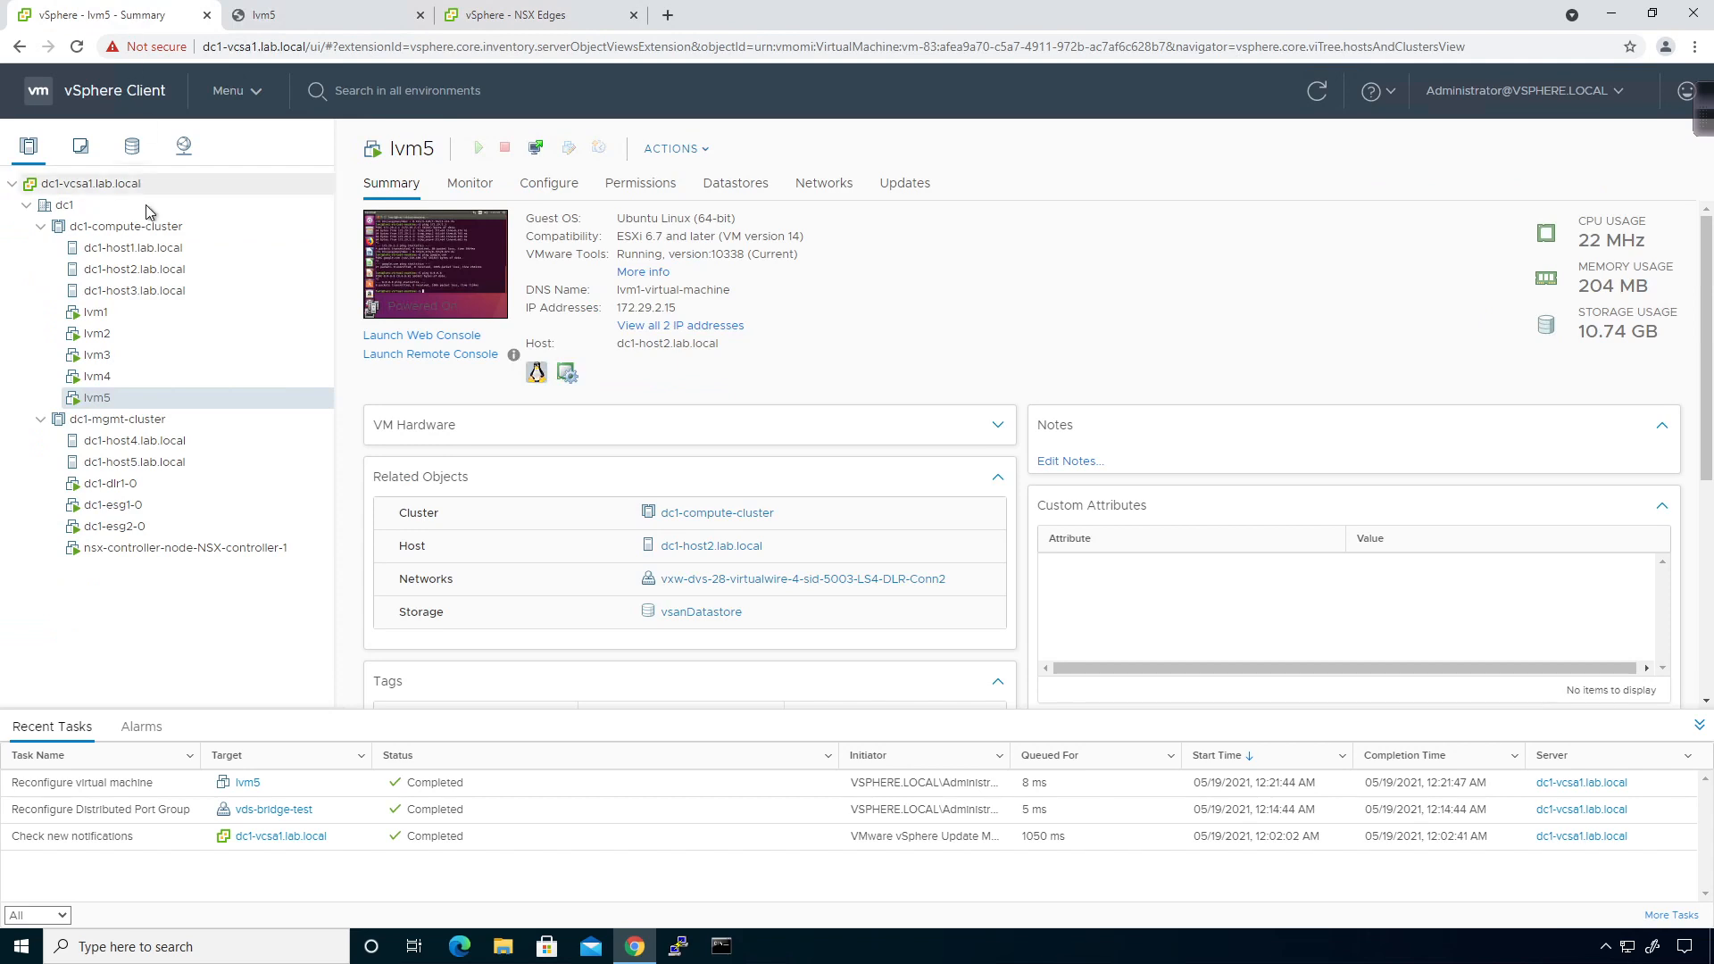
Open the browser web console for the dc1-esg1-0 edge VM.
left_click(122, 507)
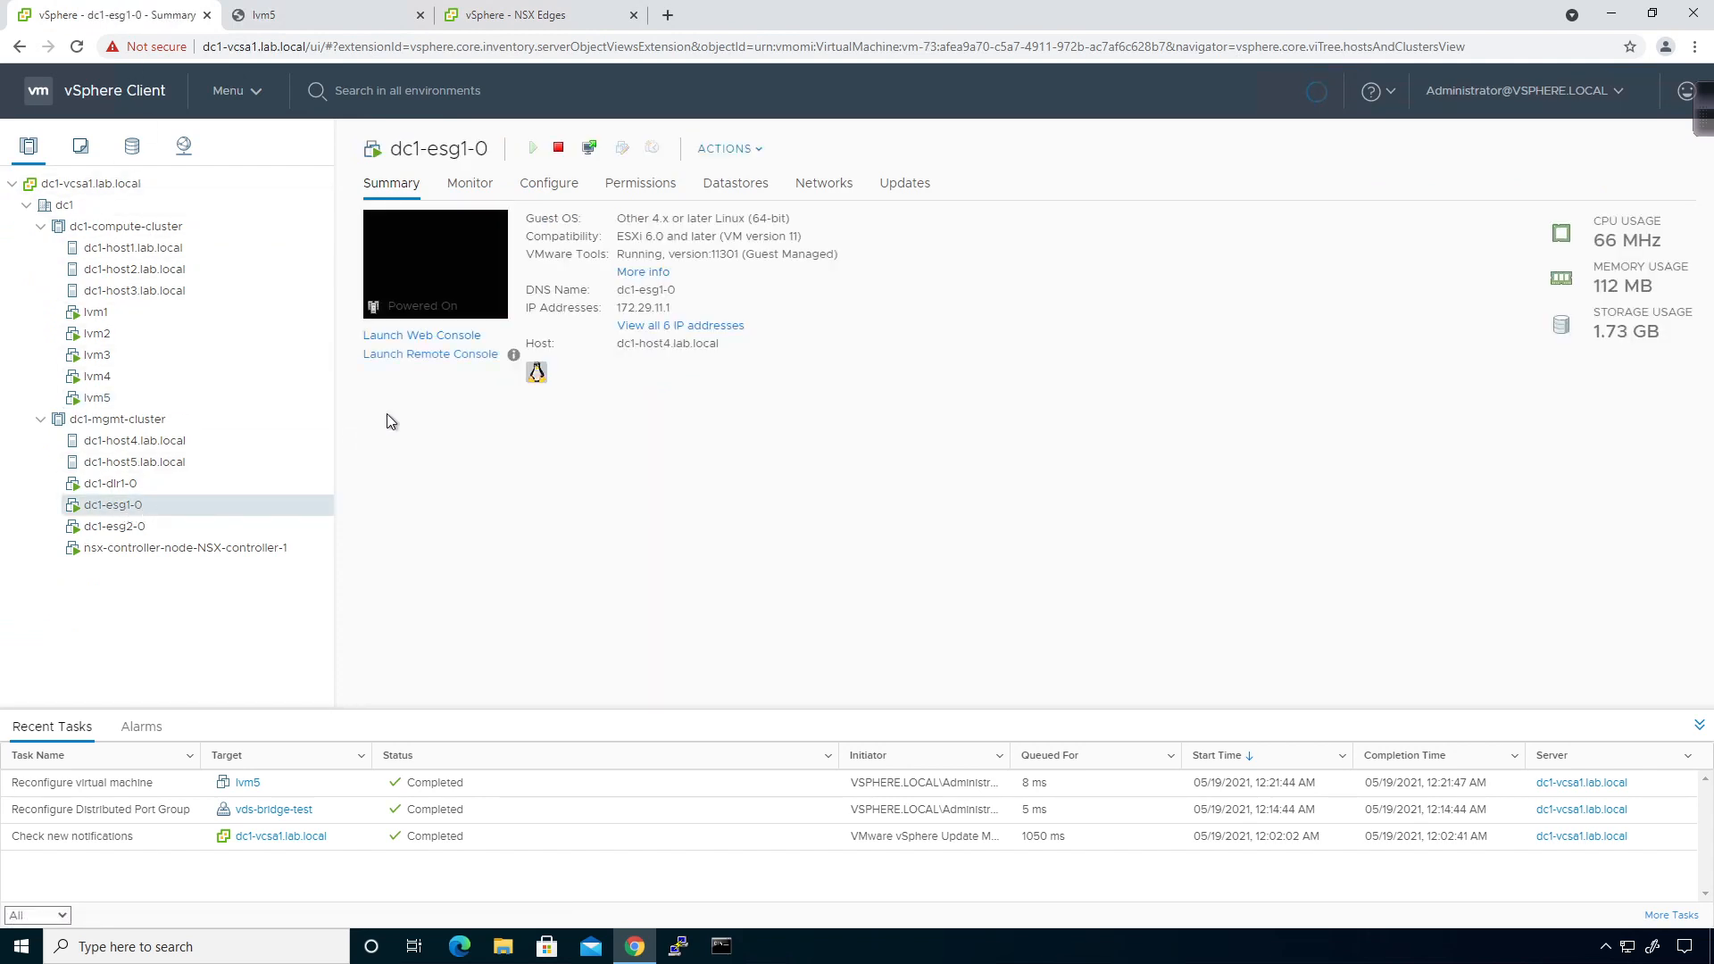
left_click(426, 339)
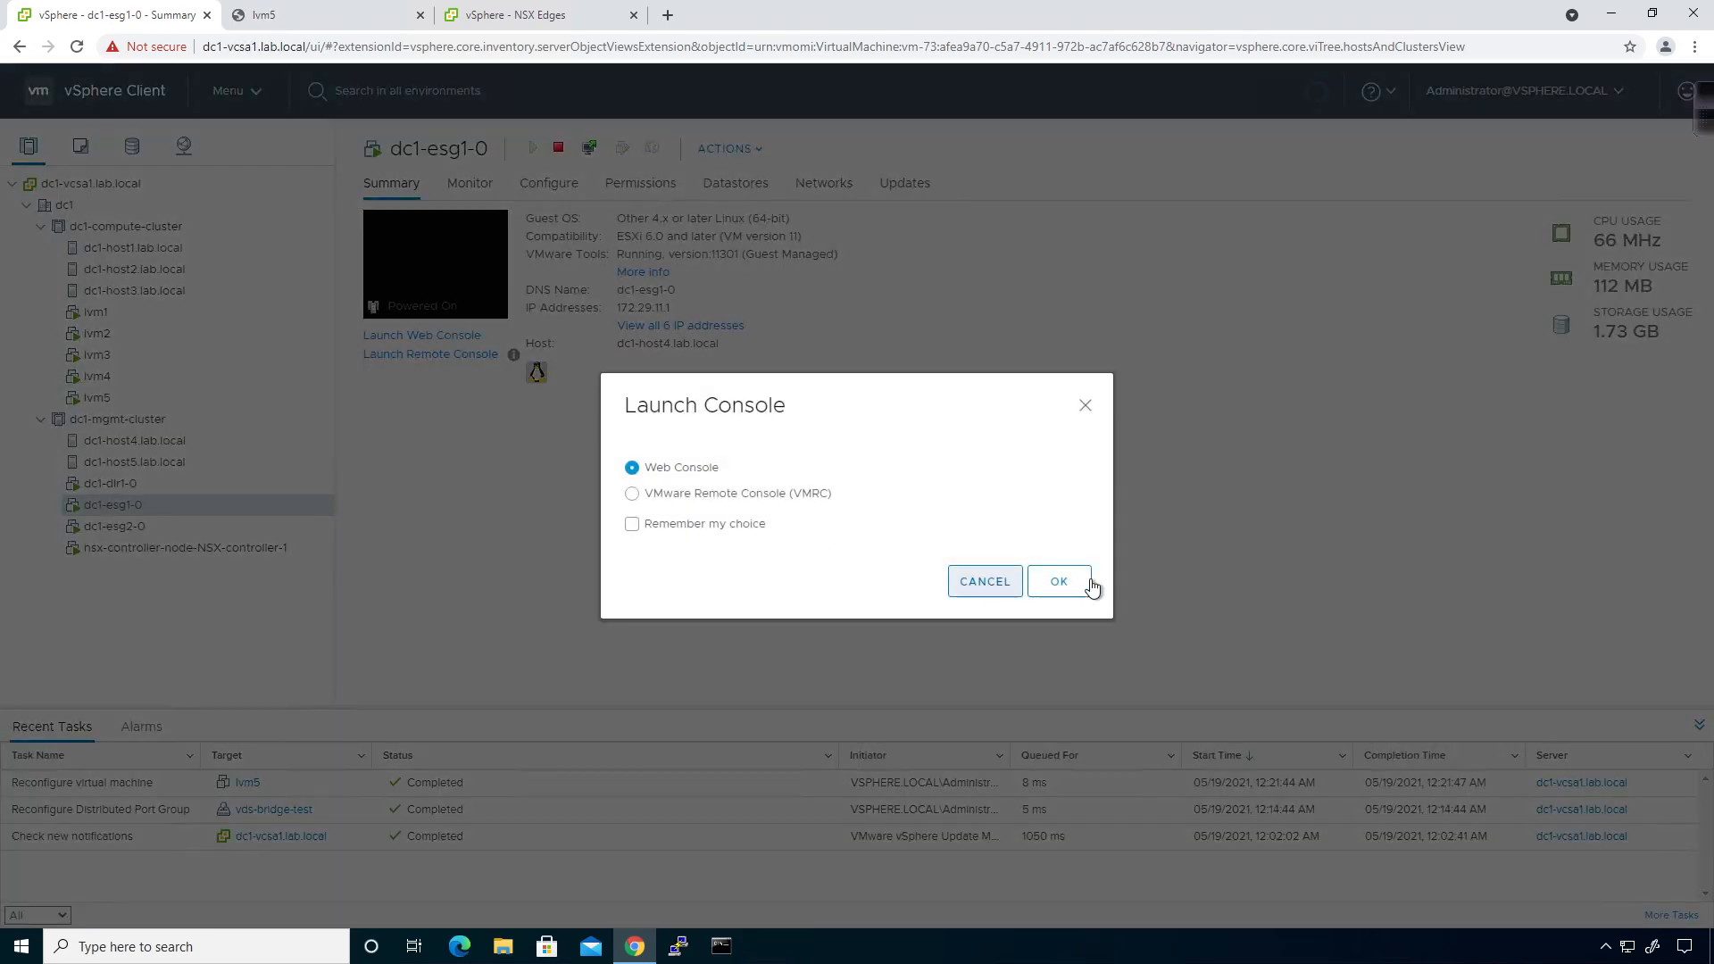
left_click(1061, 582)
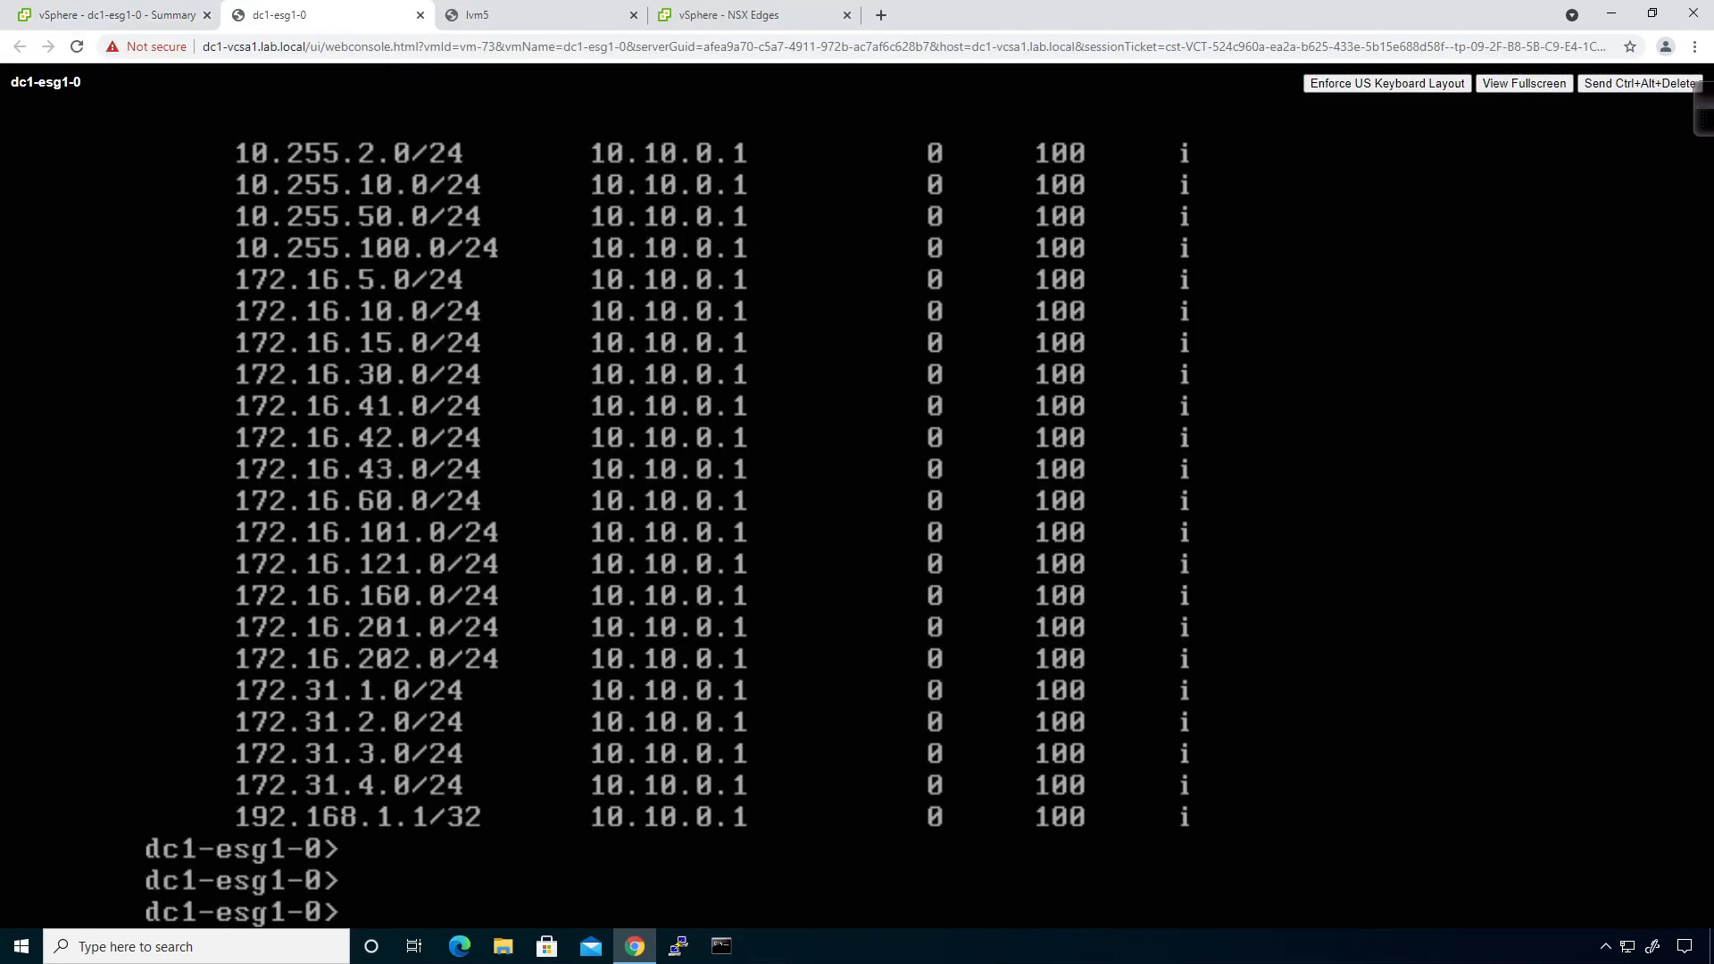
Run 'show service dhcp leaseinfo' on the edge CLI, which lists no leases.
type("show")
key("space")
key("question")
type("service")
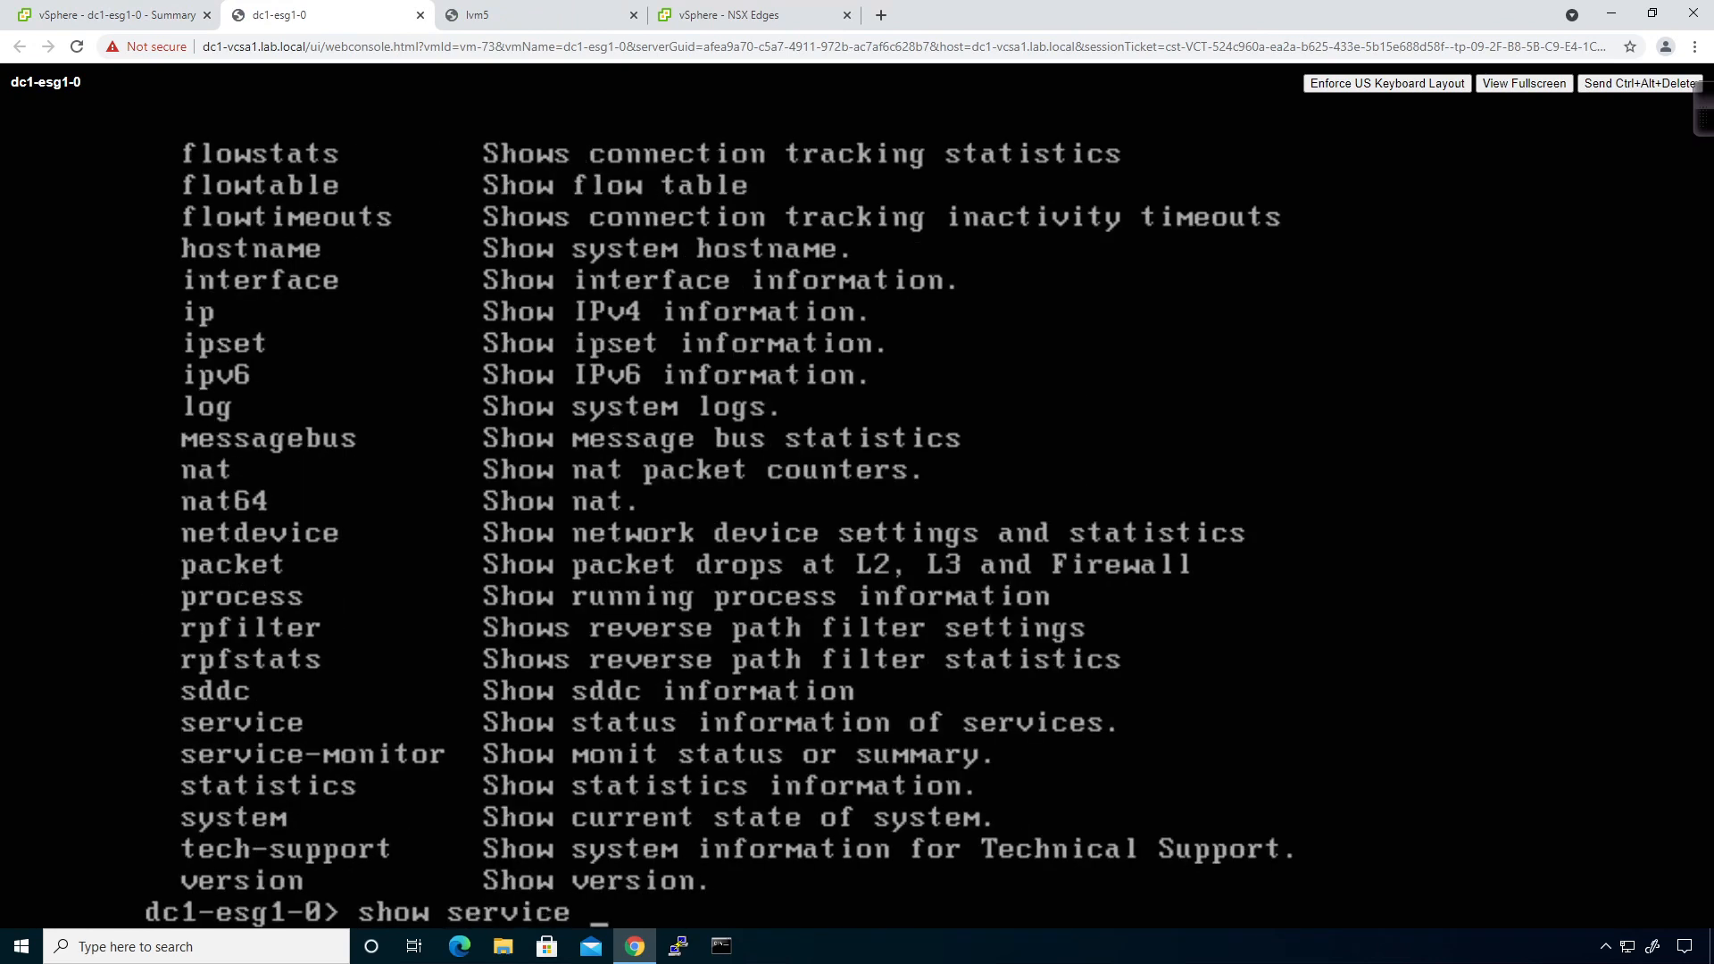
key("question")
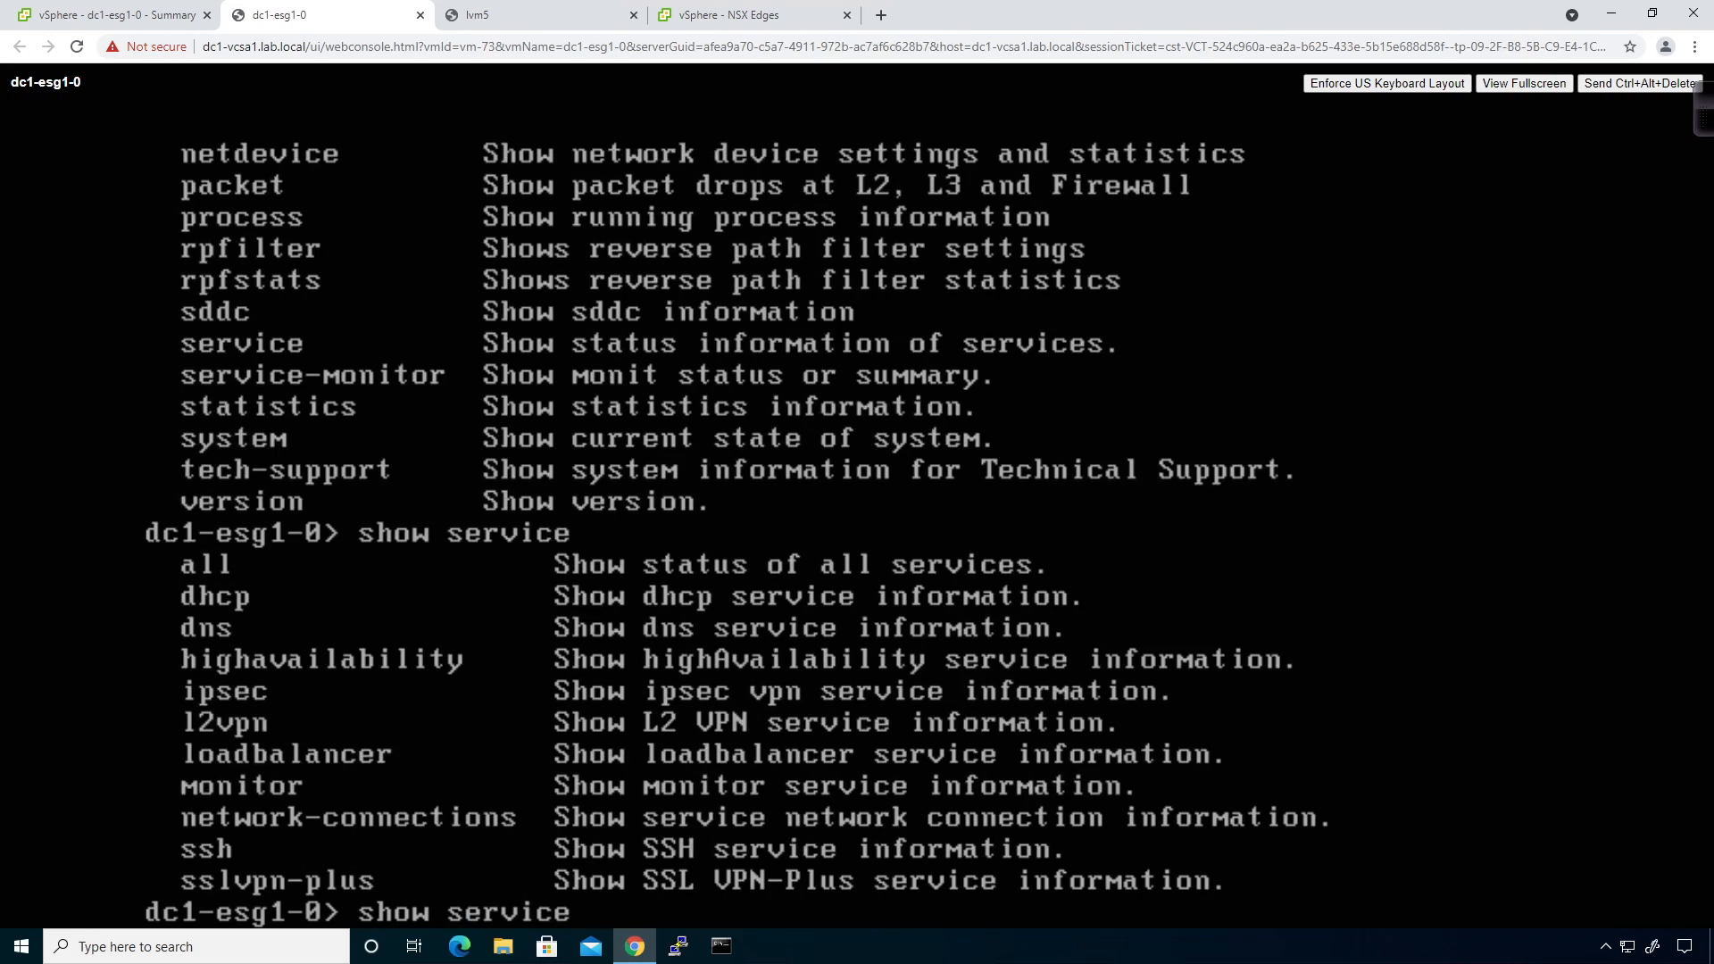
type("dhcp")
key("space")
key("question")
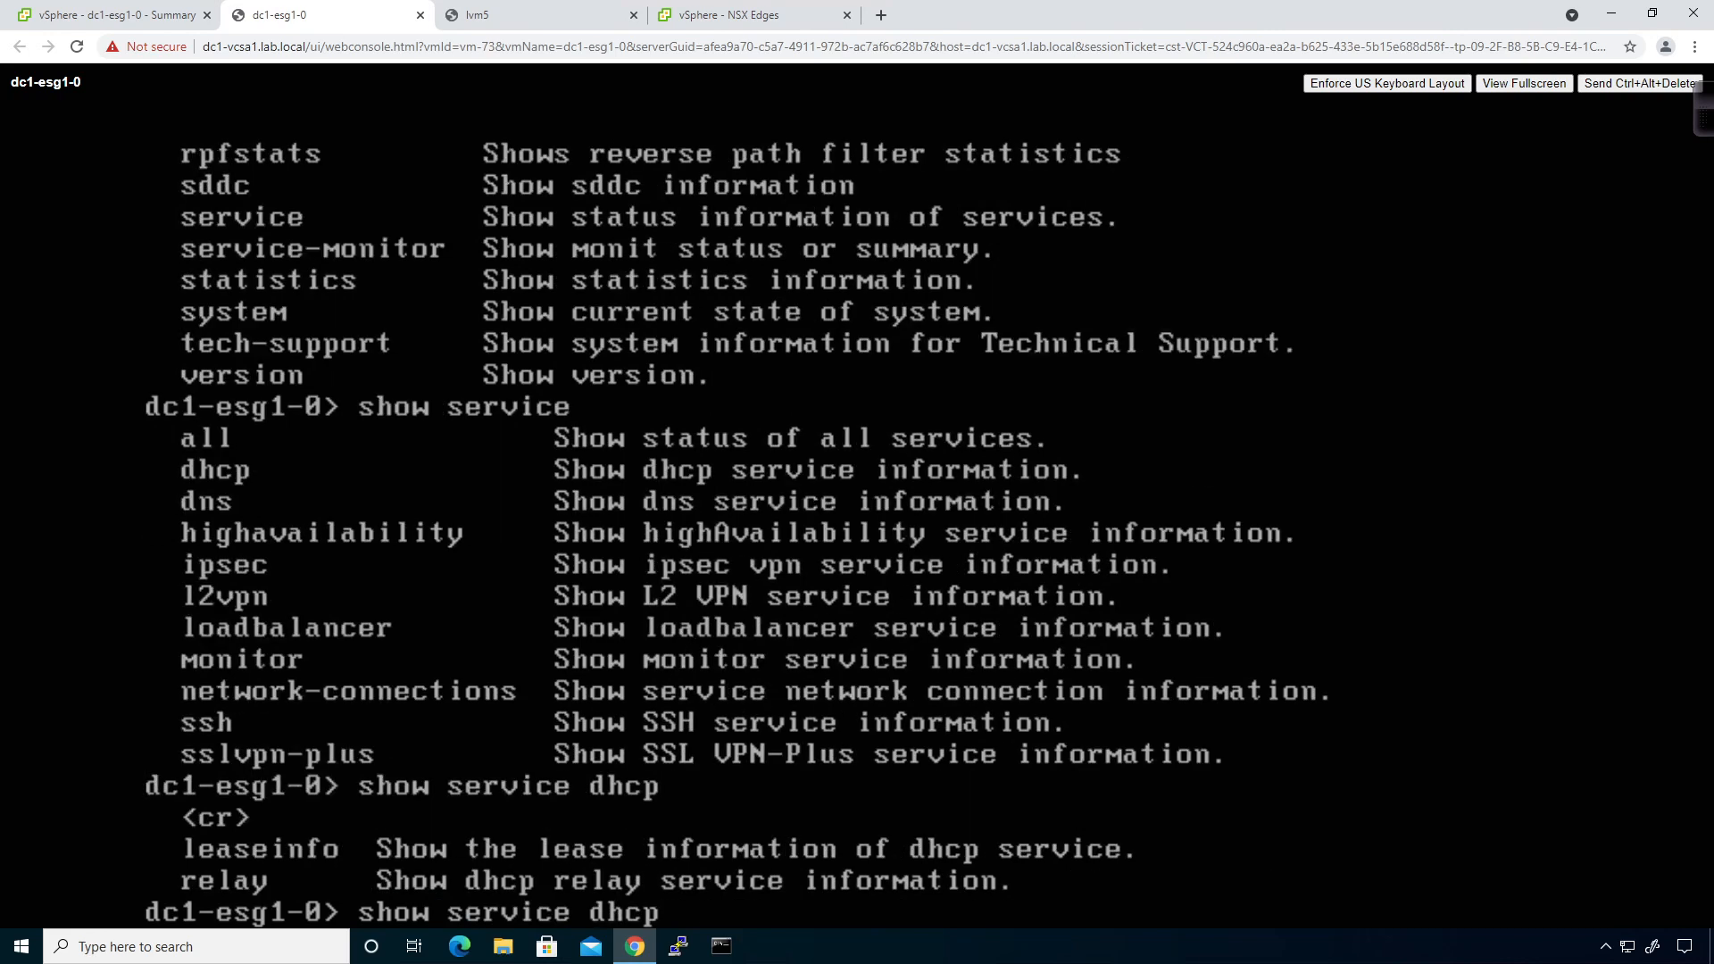
type("leaseinfo")
key("Return")
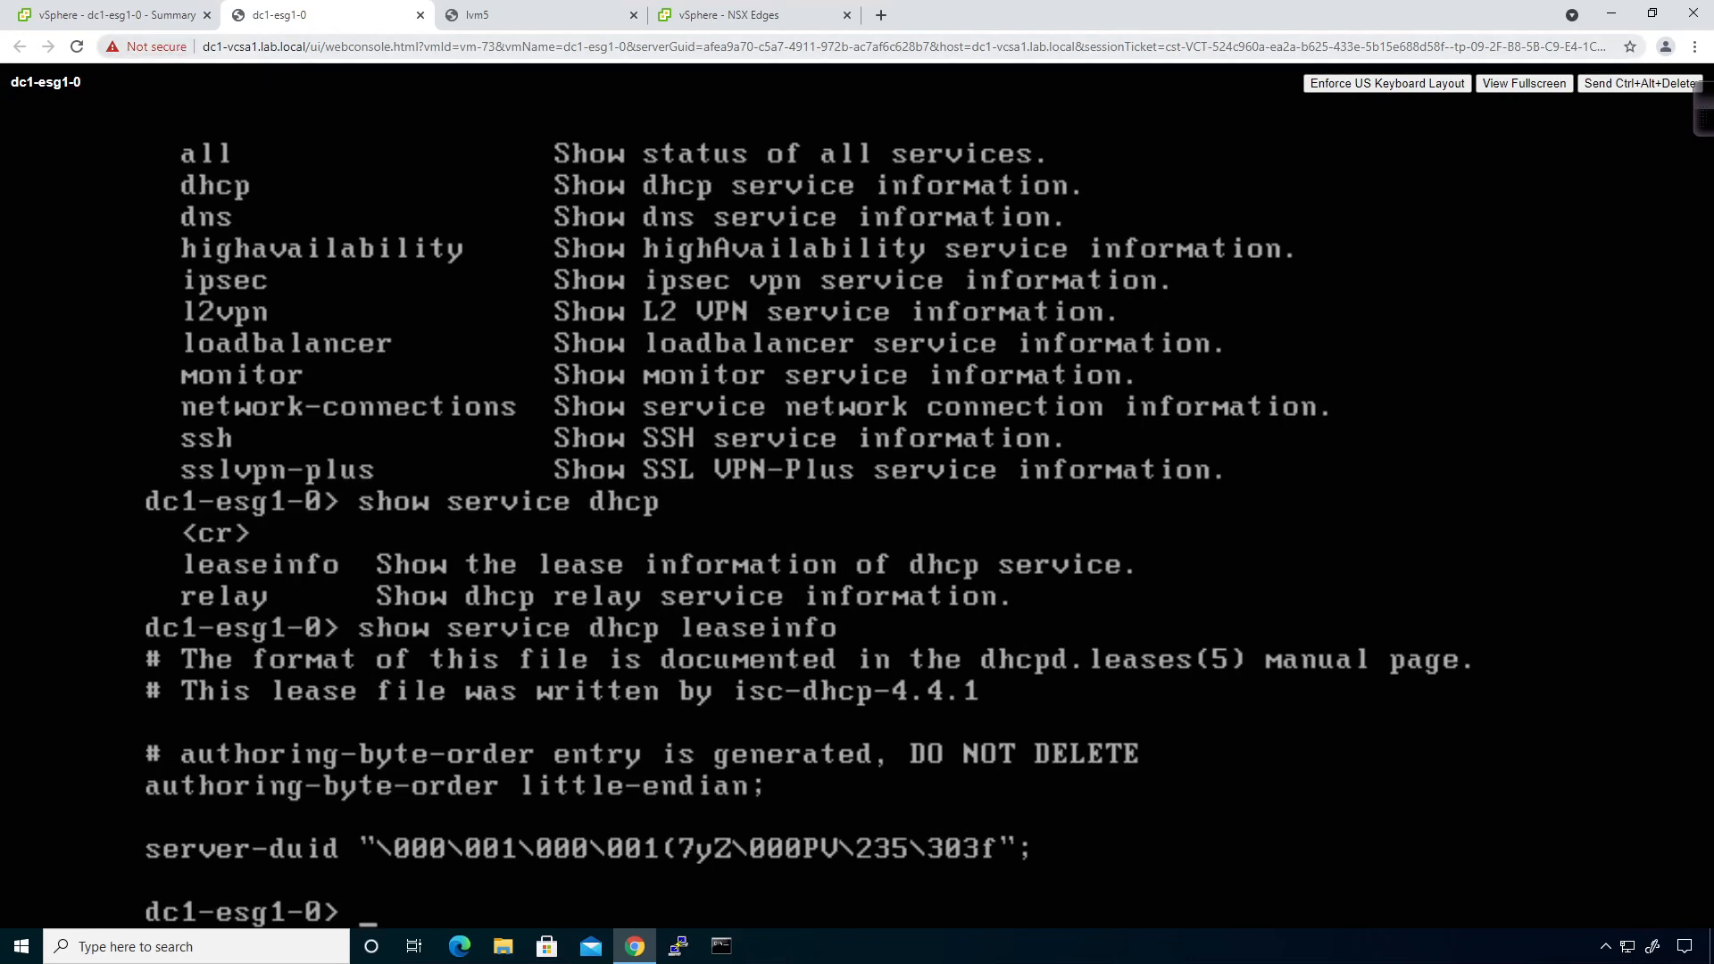
left_click(478, 21)
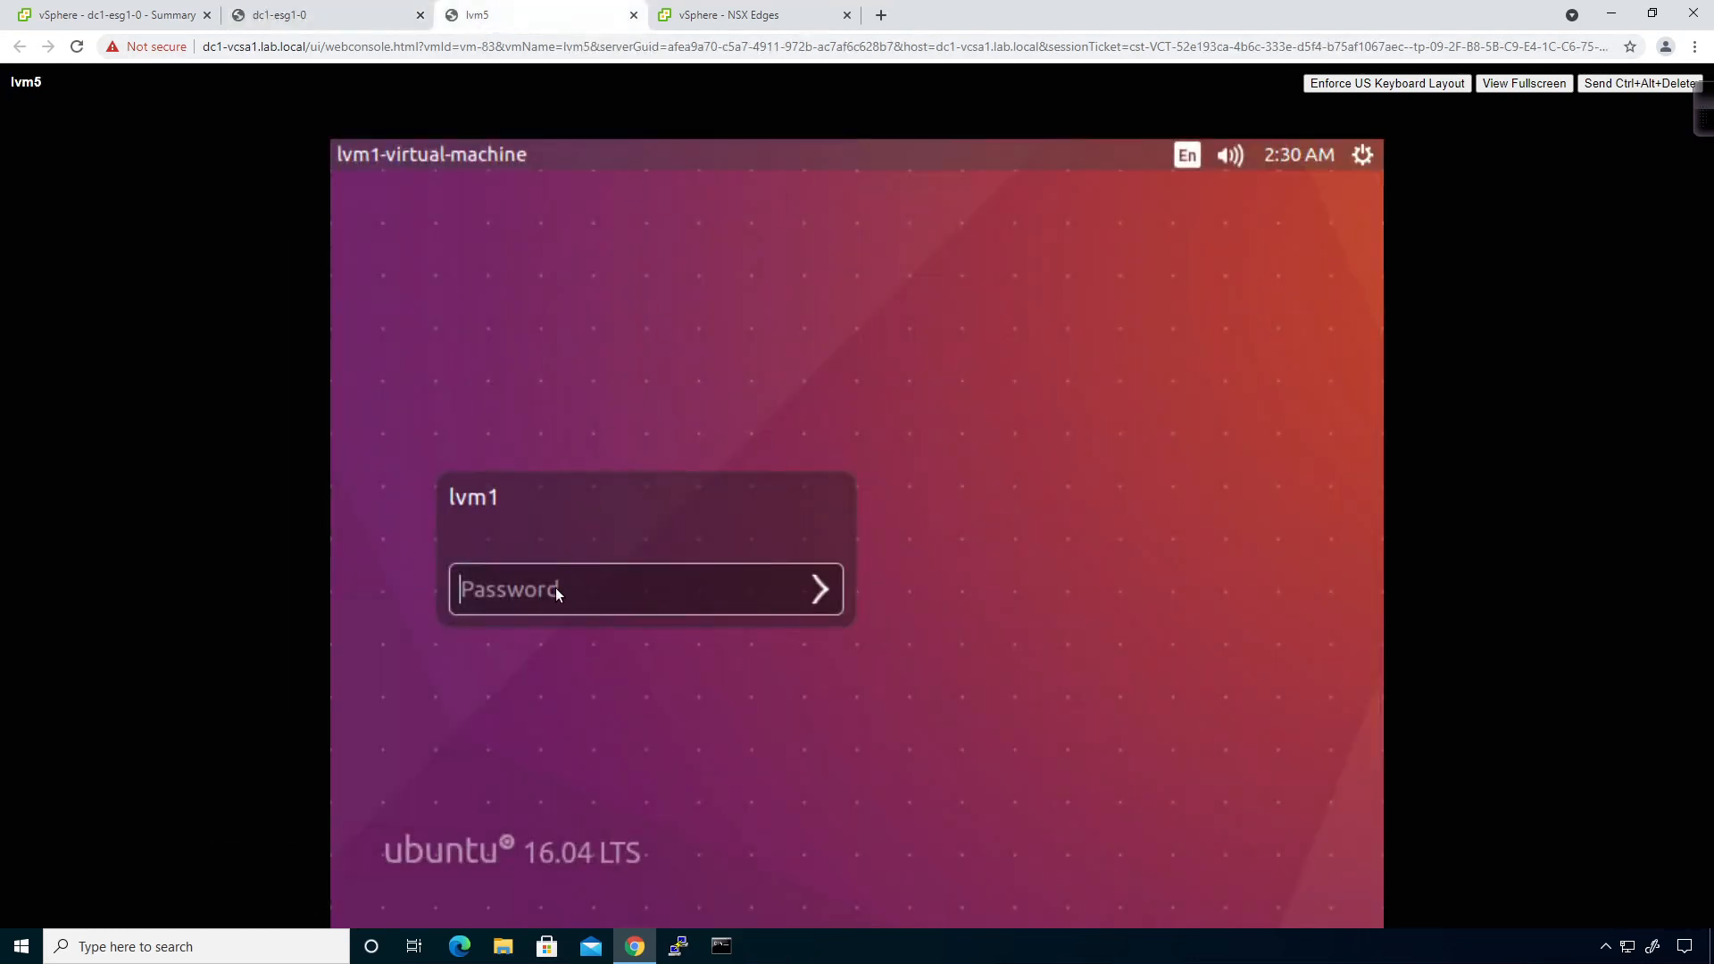
Log in to the lvm5 Ubuntu desktop with the user's password and close the terminal.
type("********")
key("Return")
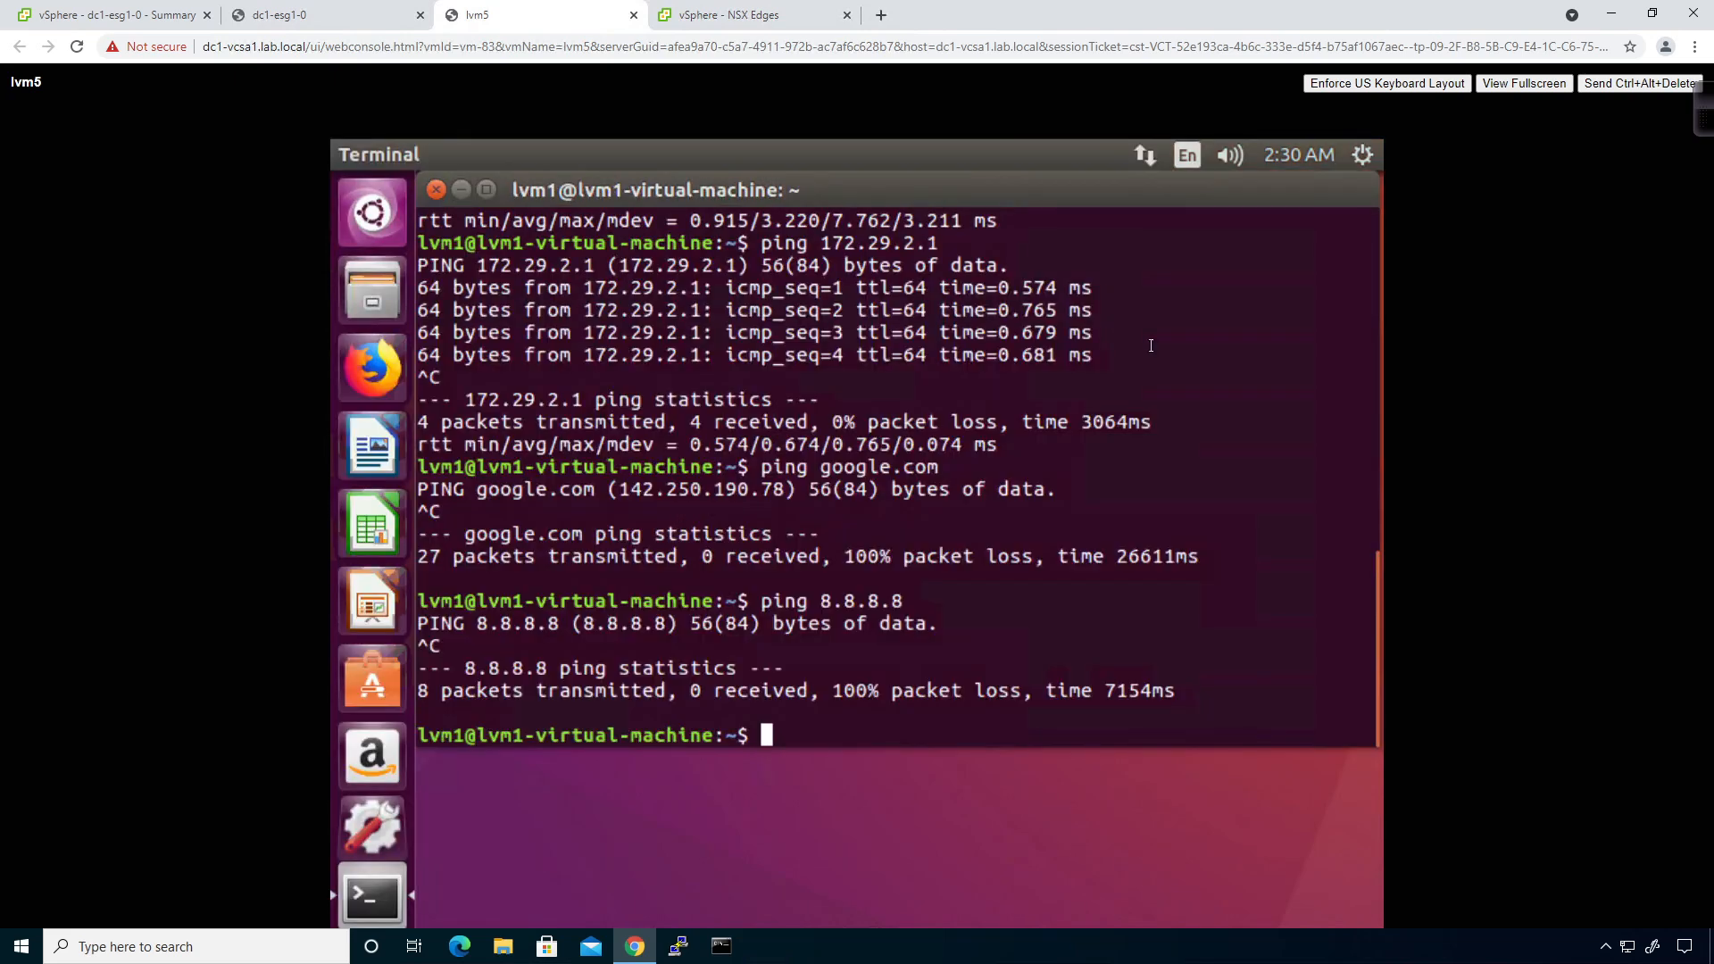
left_click(435, 191)
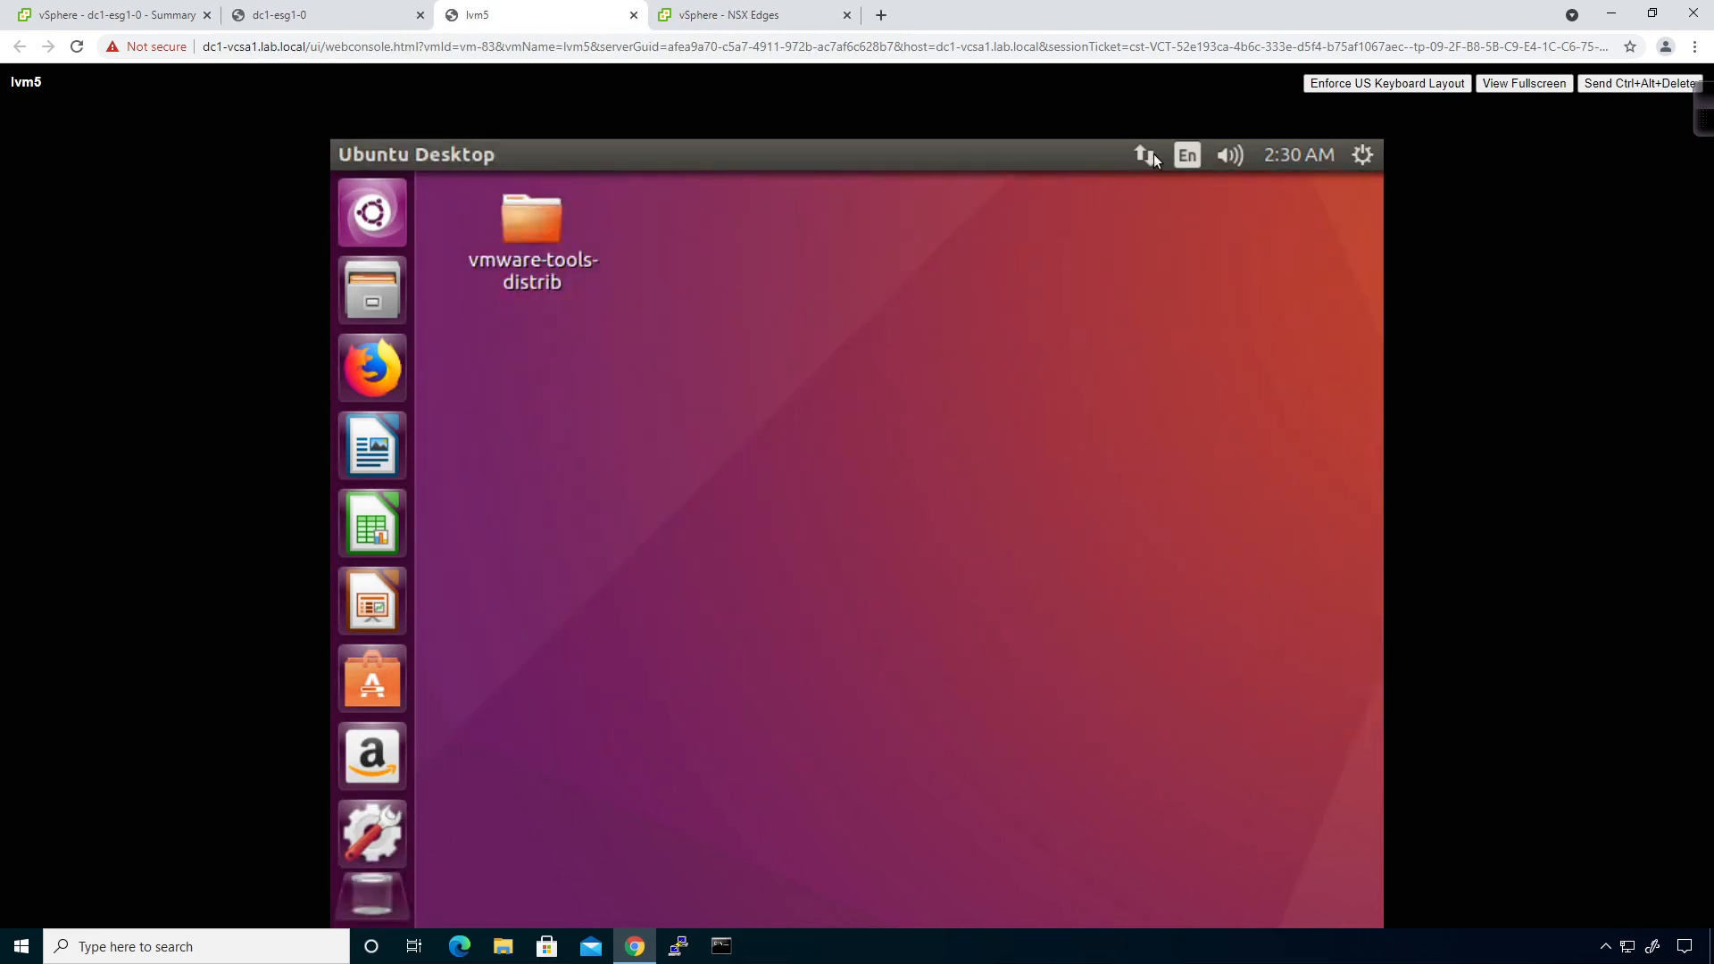
Set Wired connection 1 to Automatic (DHCP), delete the 8.8.8.8 DNS entry, and save.
left_click(1152, 155)
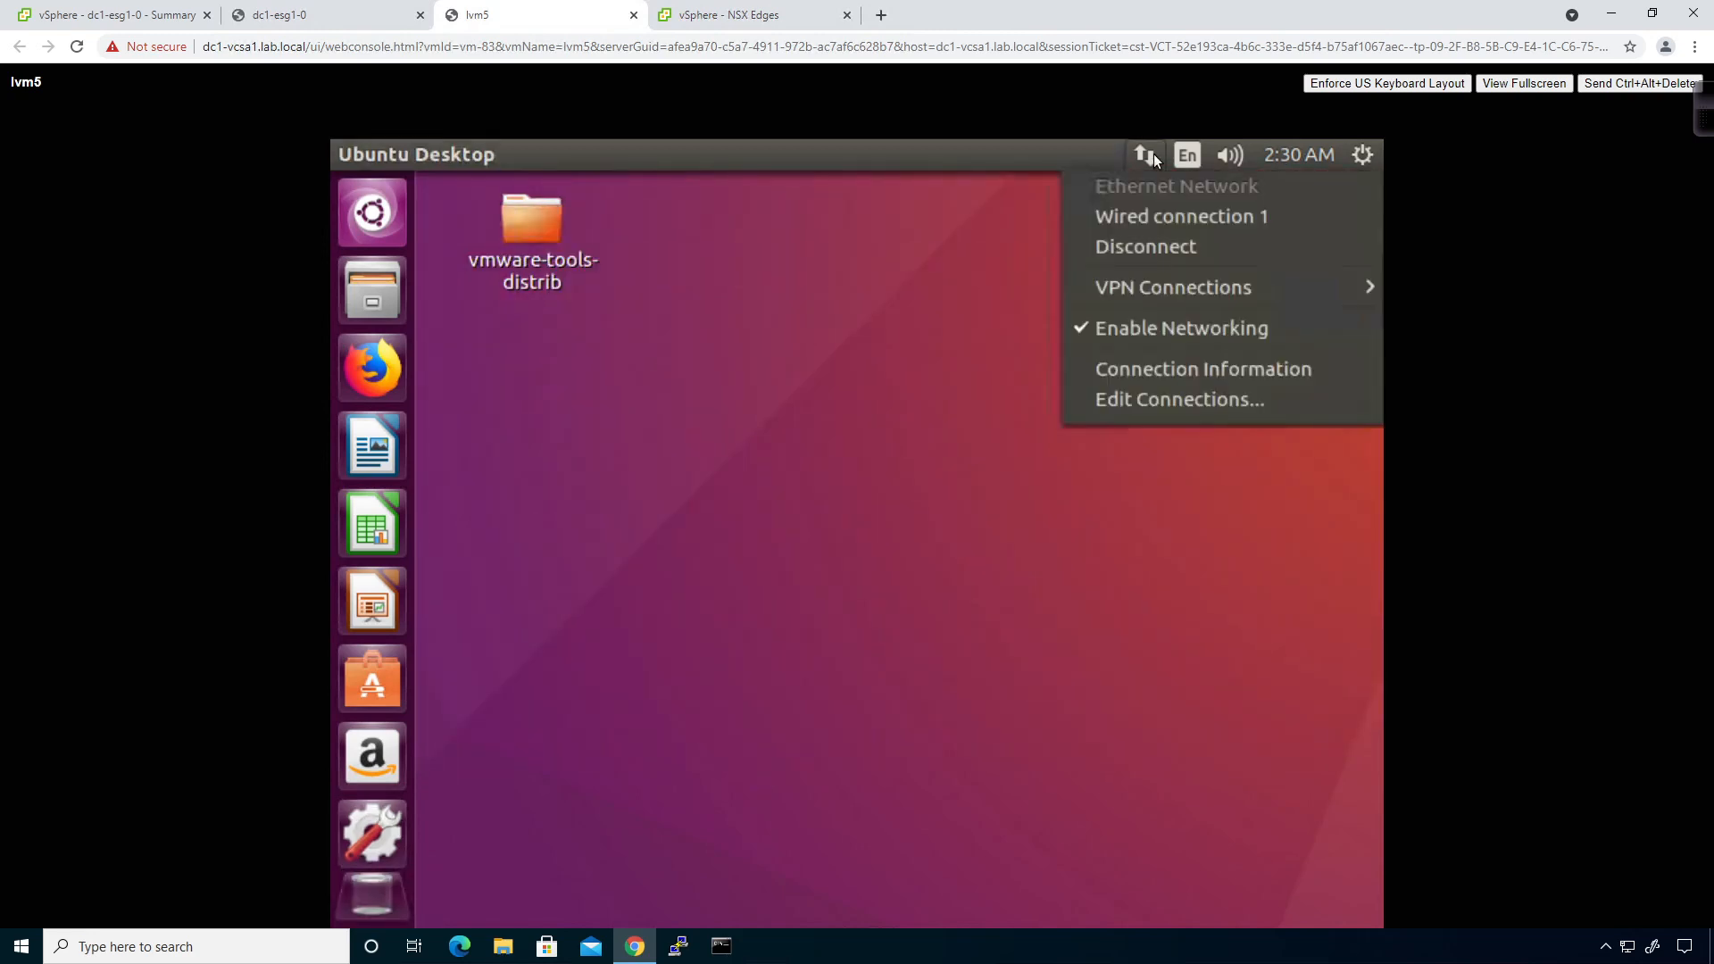
left_click(1169, 399)
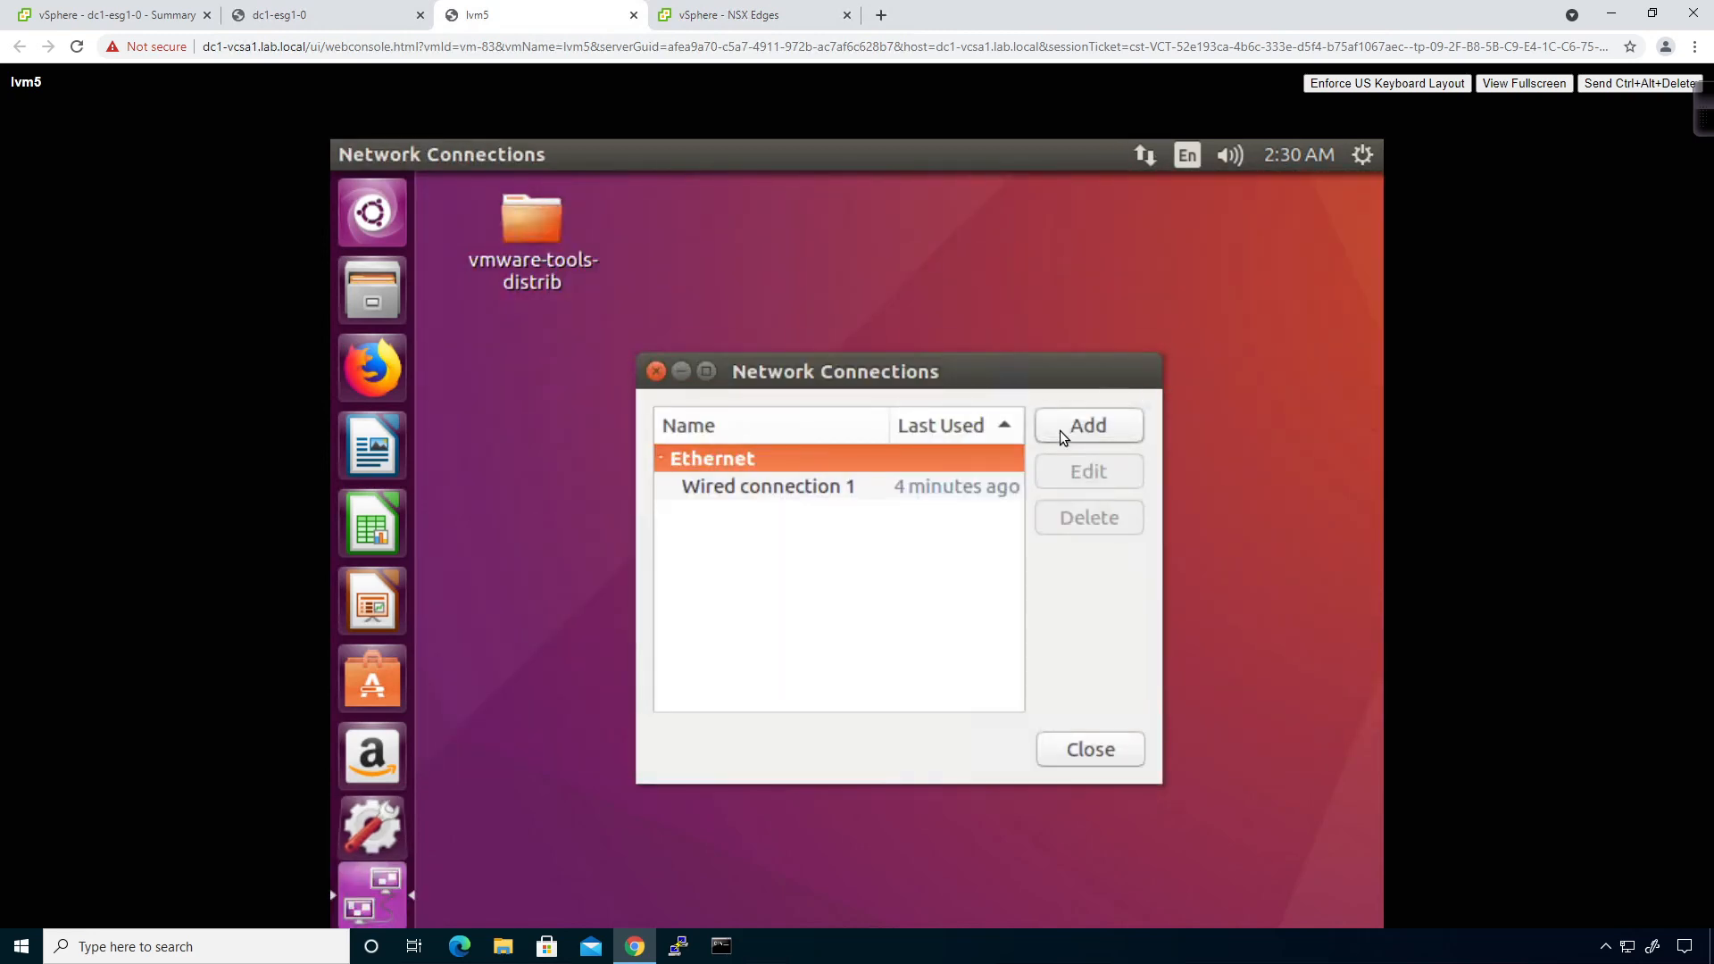
left_click(982, 491)
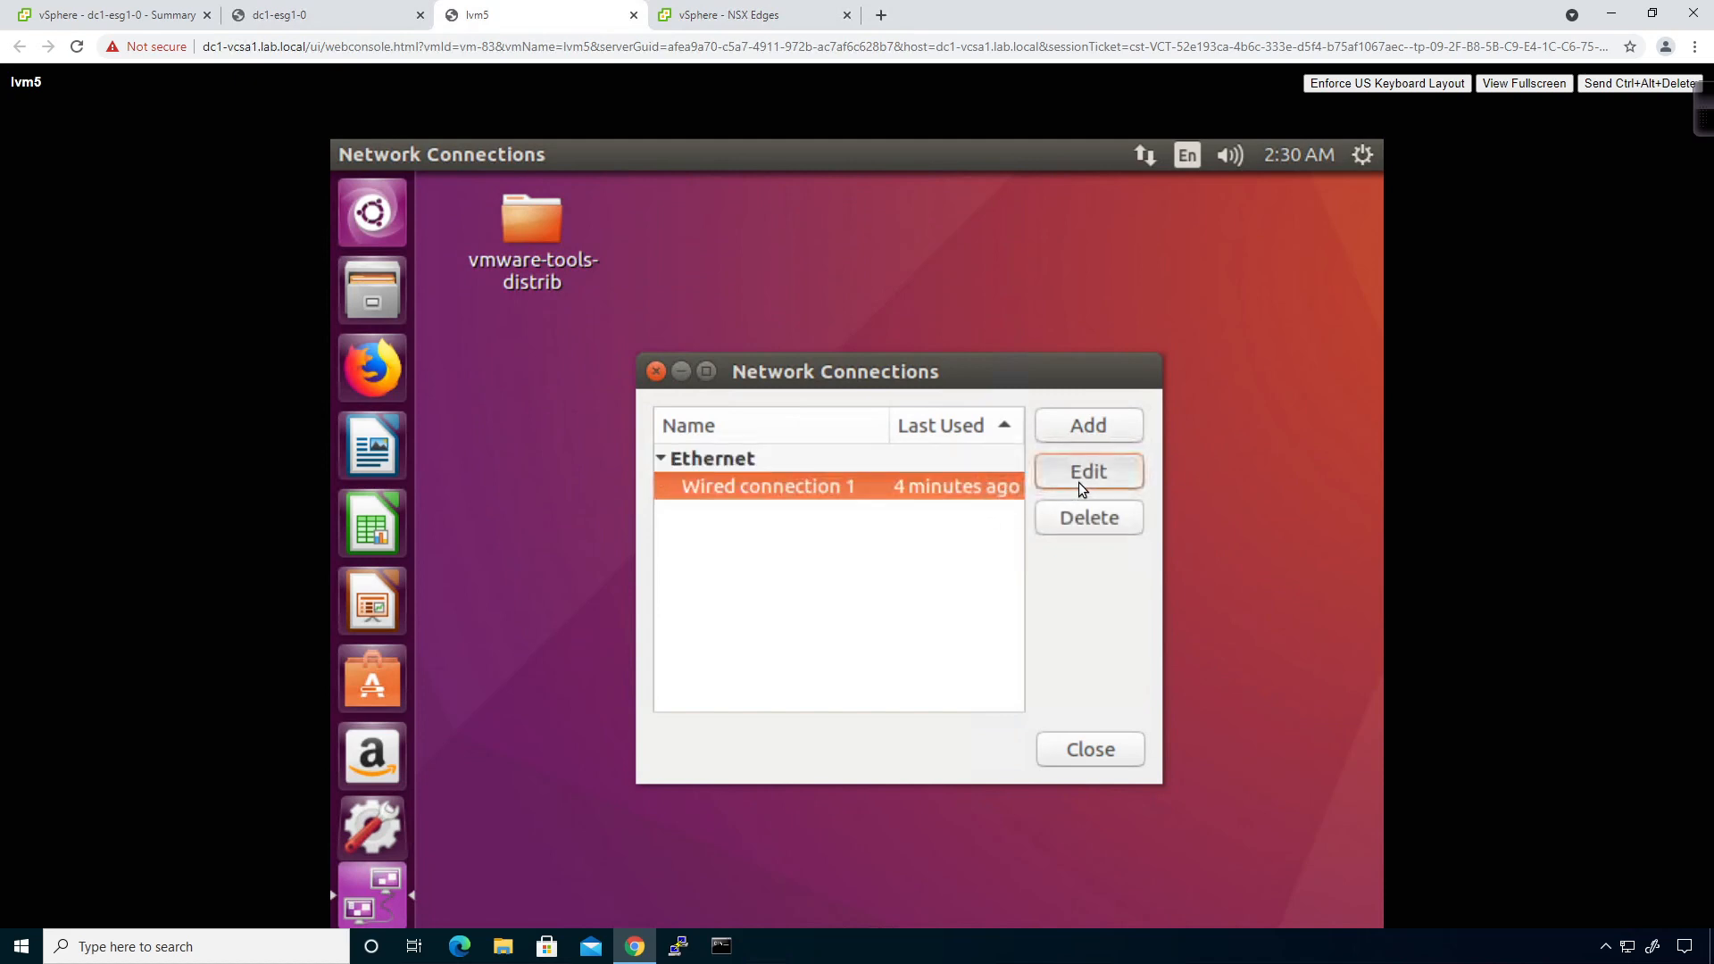
left_click(1088, 473)
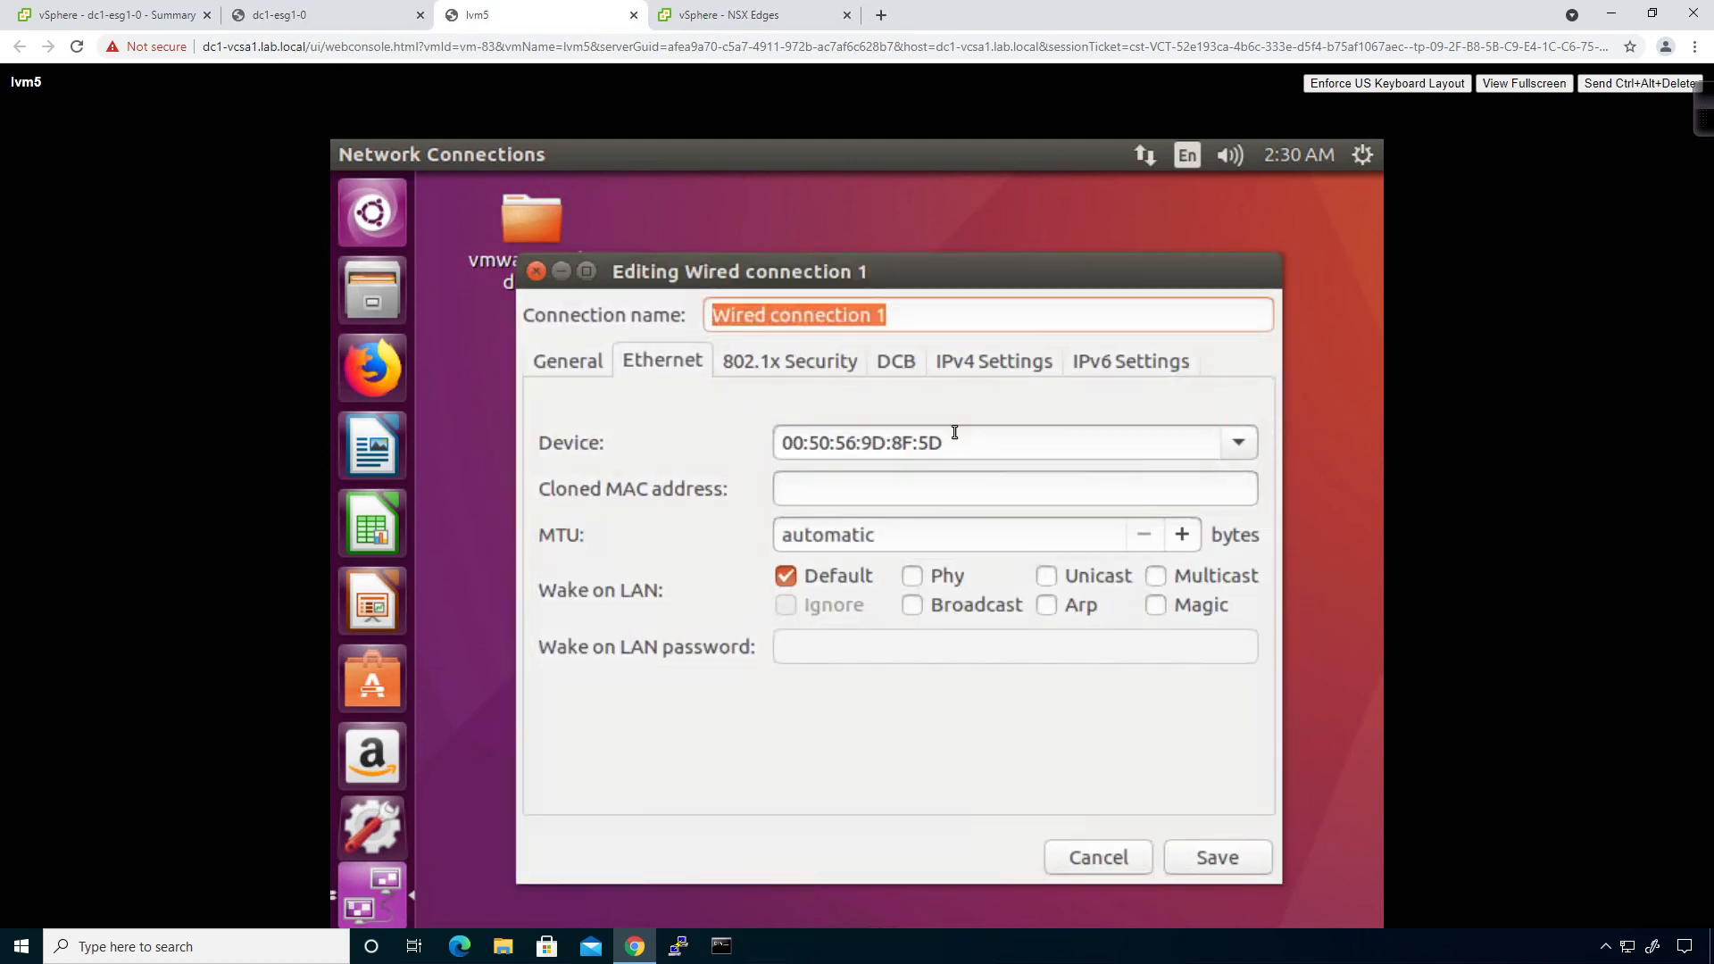
left_click(975, 358)
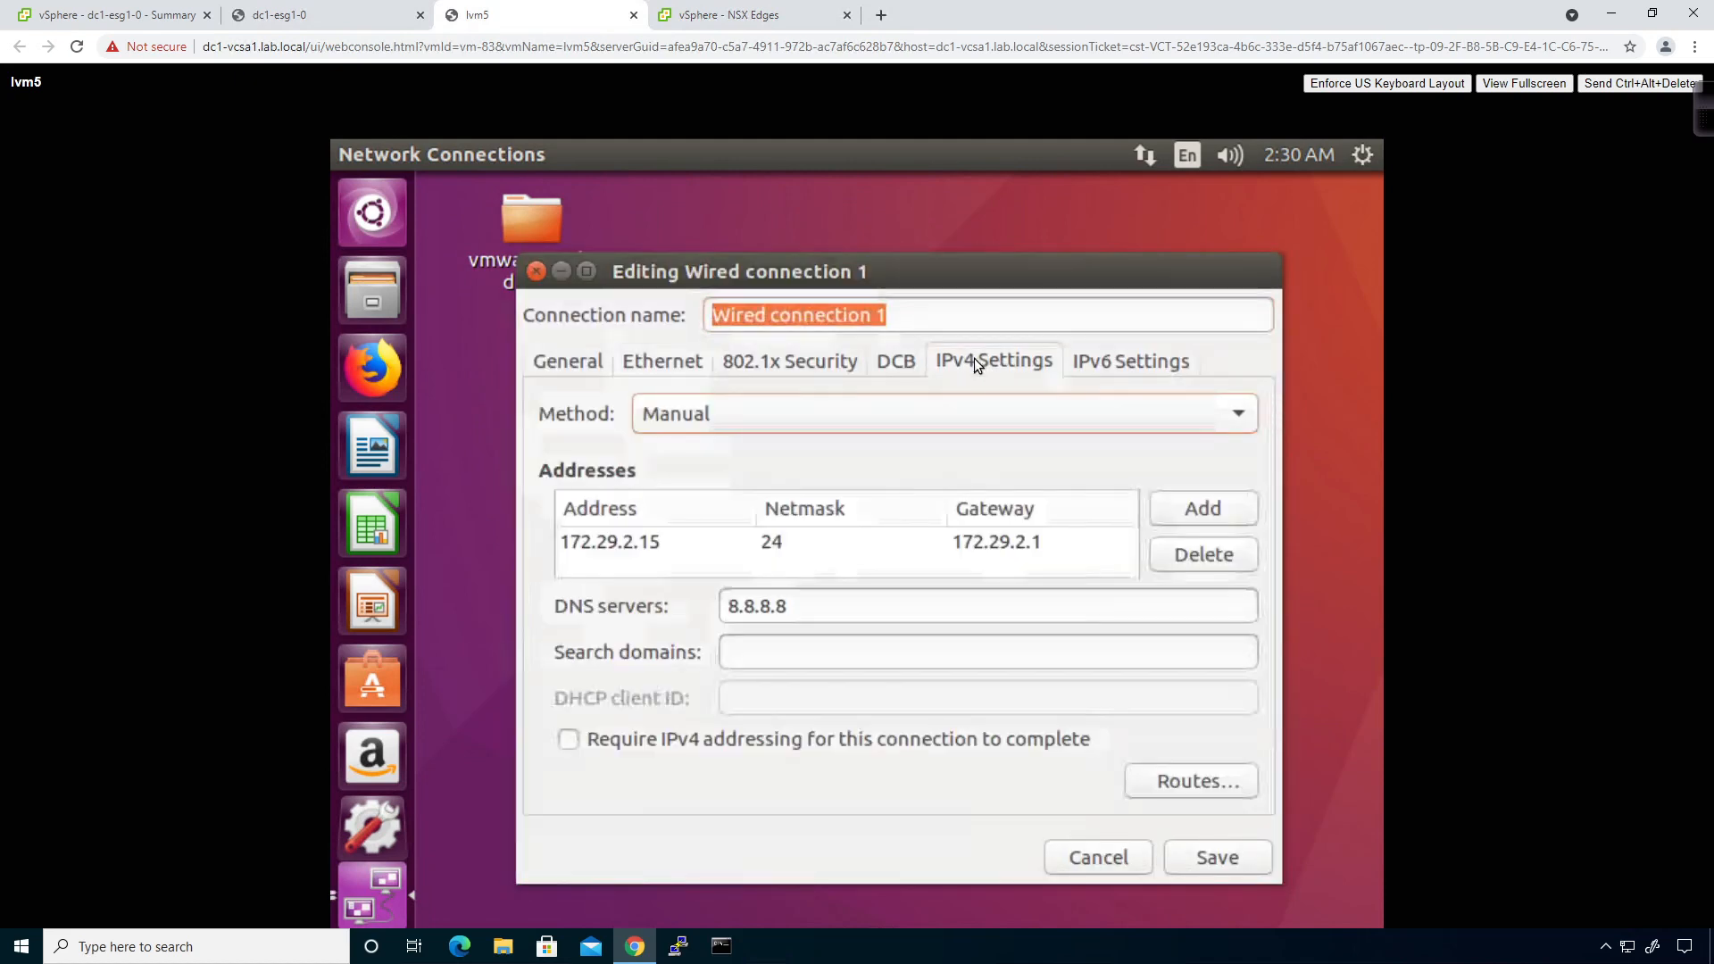
left_click(820, 425)
left_click(784, 341)
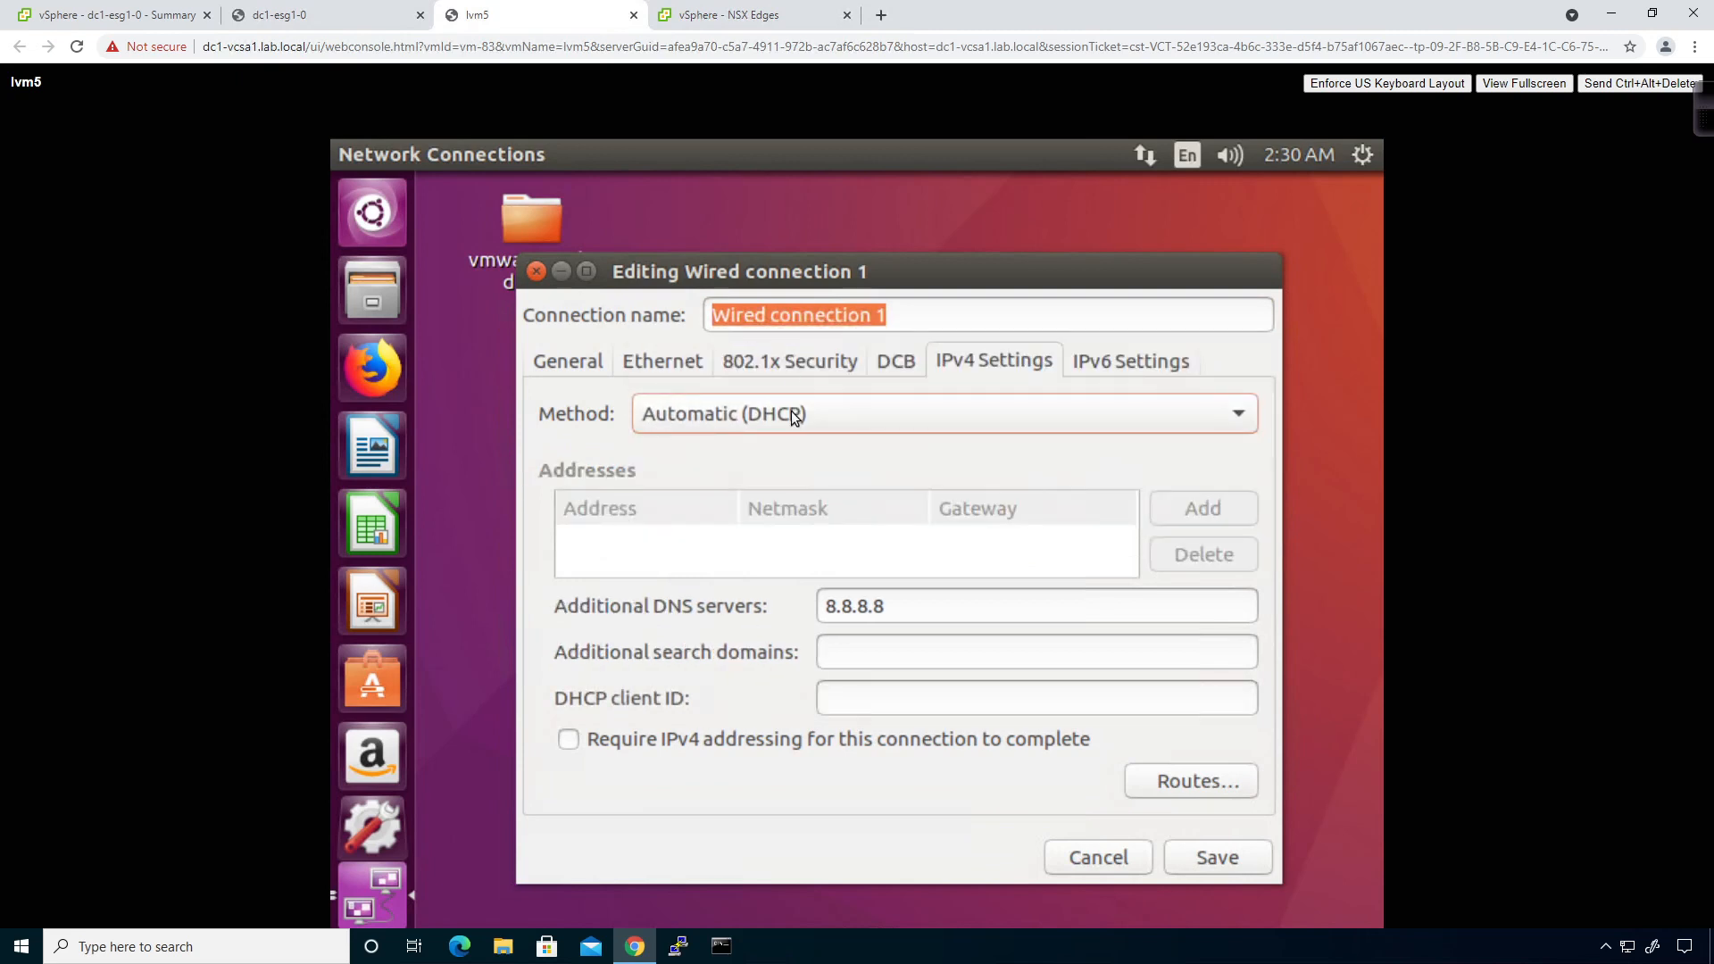
left_click_drag(888, 614, 810, 603)
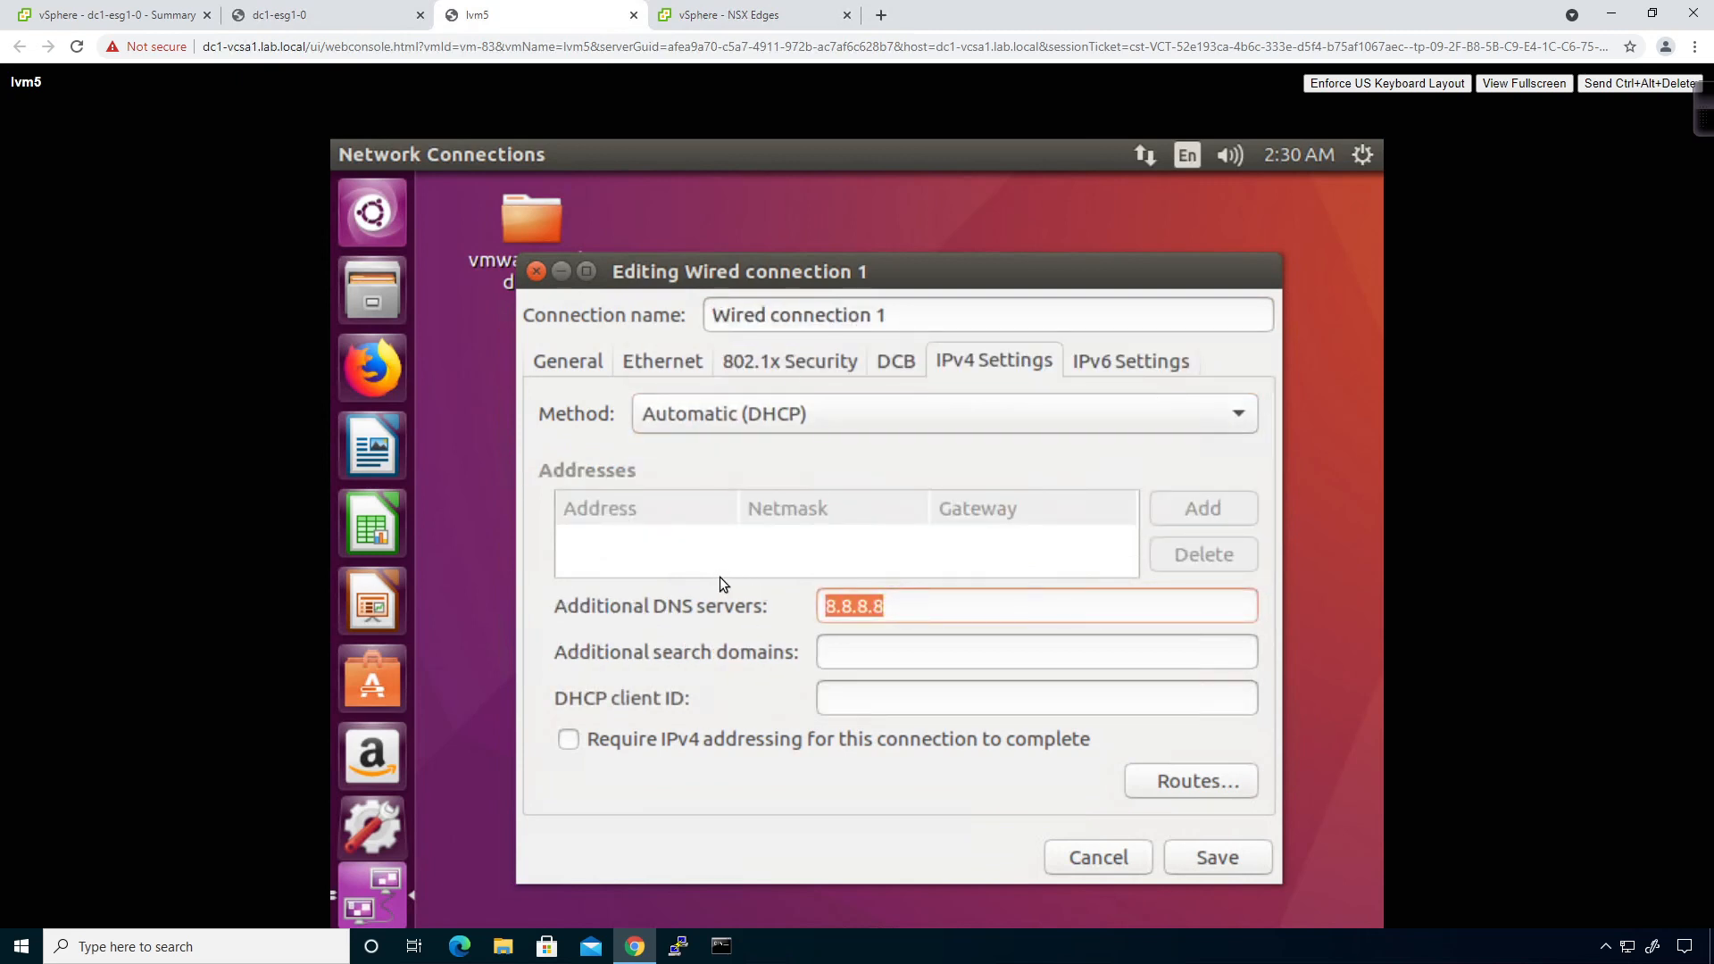
key("BackSpace")
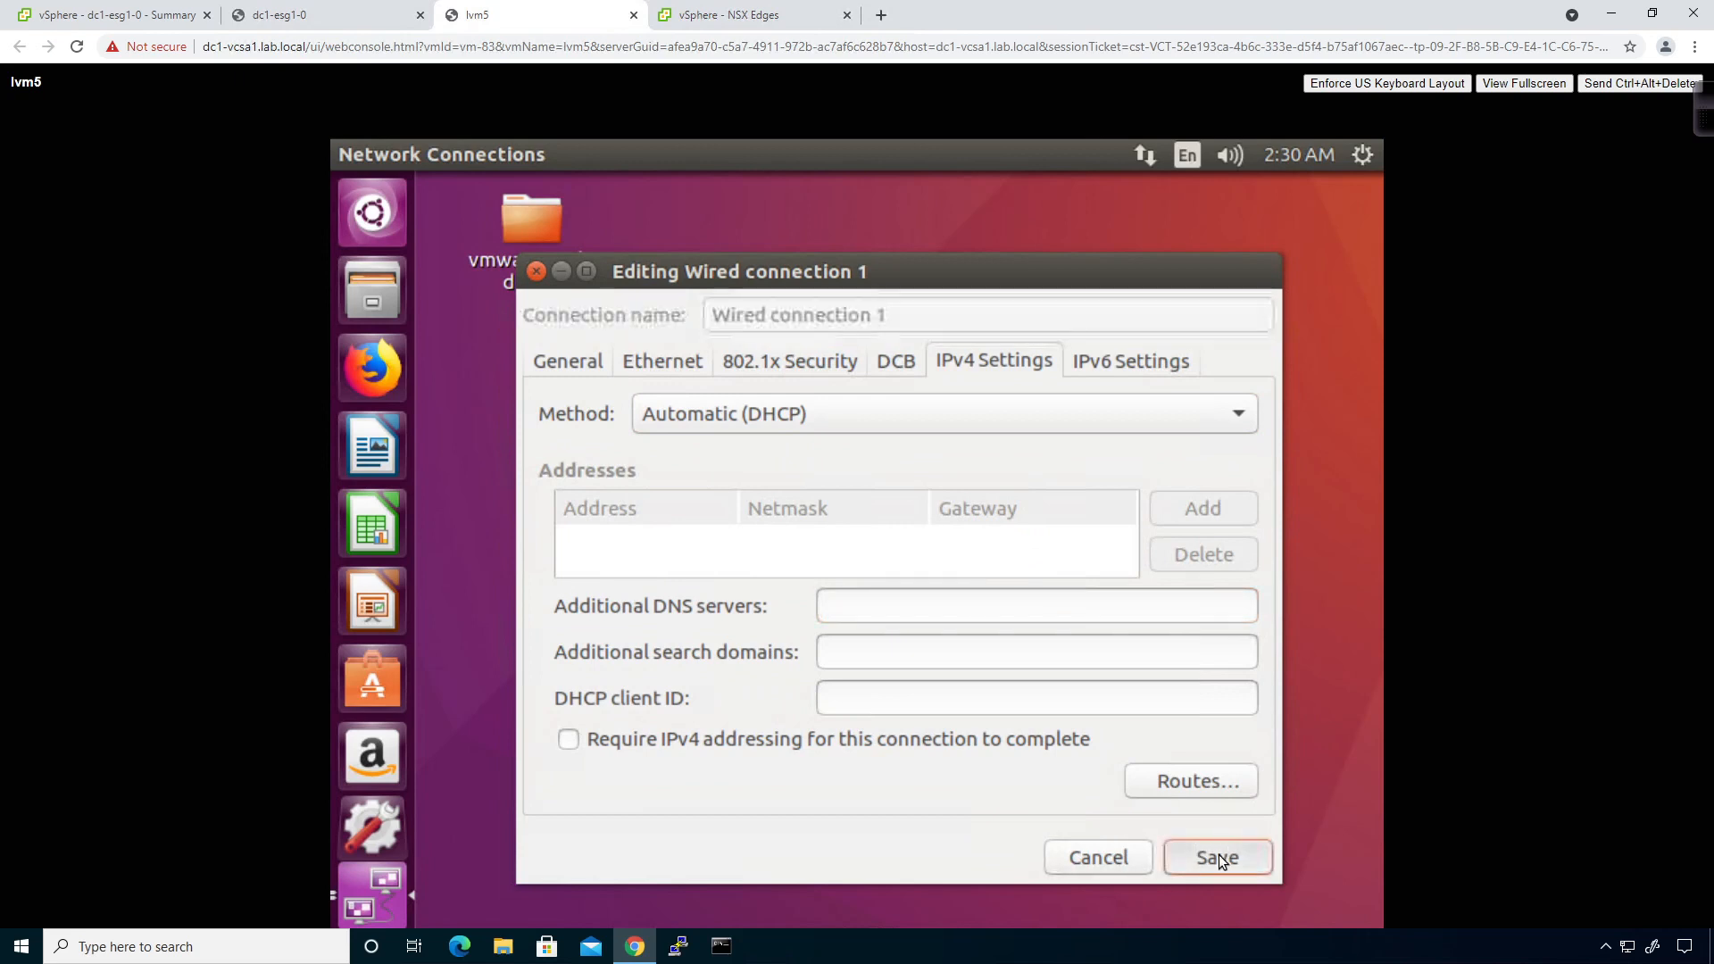
left_click(1218, 856)
left_click(1112, 752)
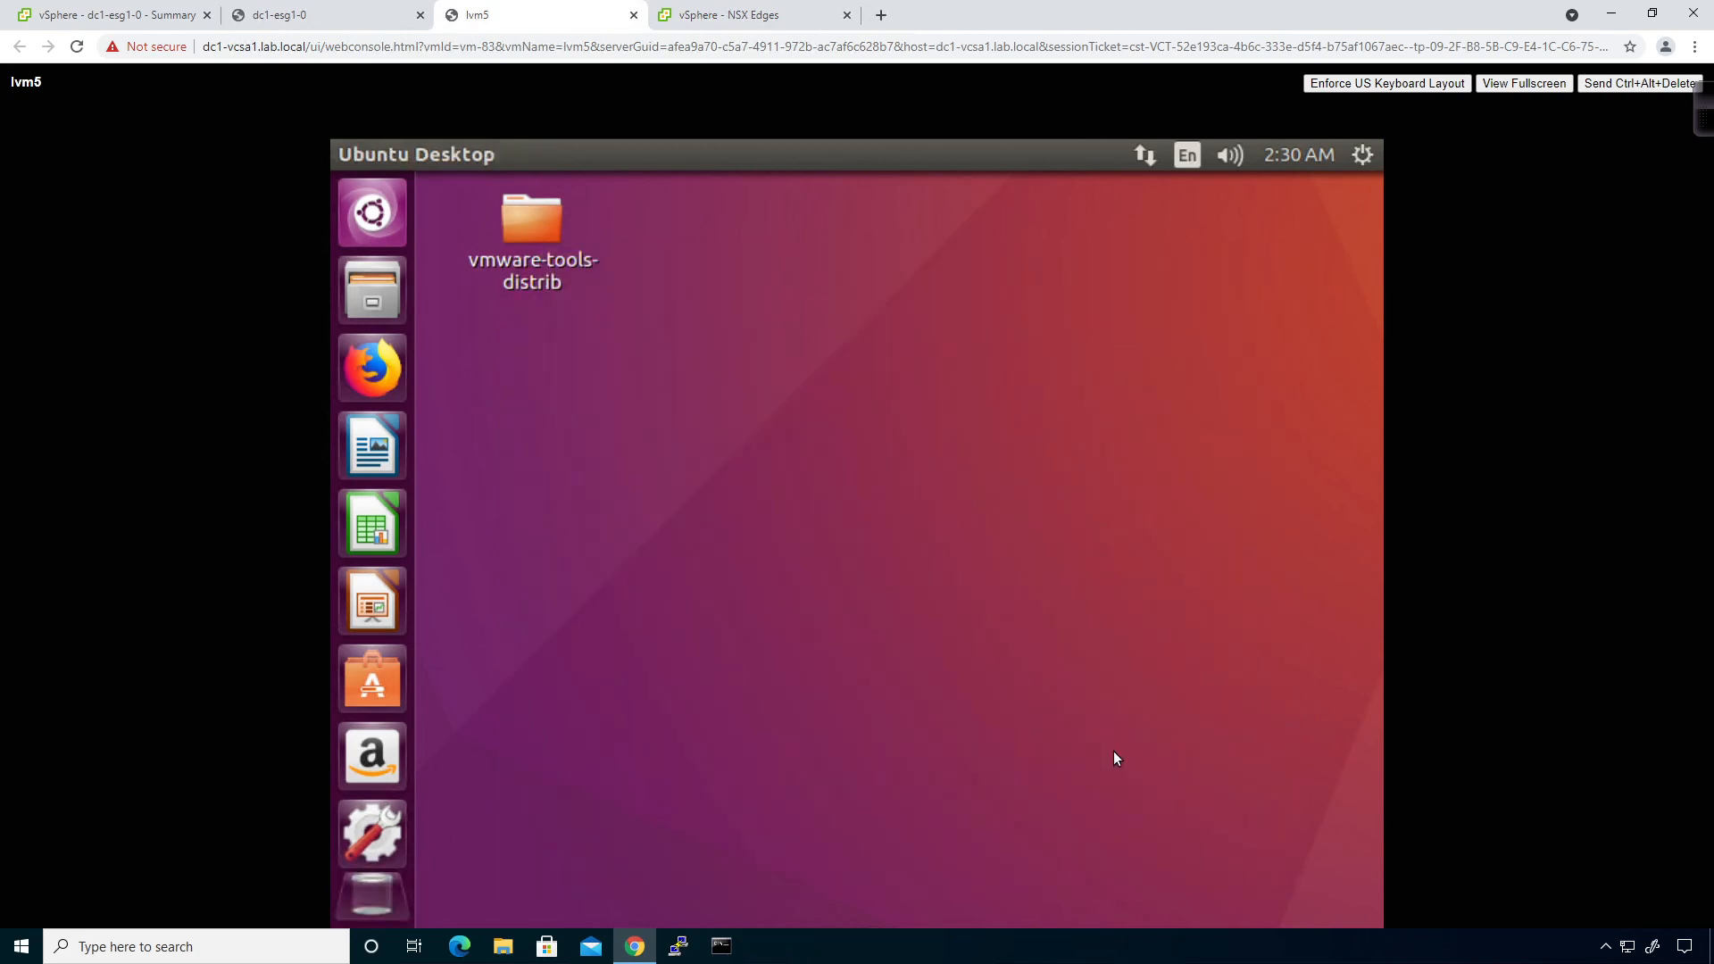
Open a terminal on lvm5 and run ifconfig, showing ens160 at 172.29.2.15.
right_click(756, 346)
left_click(849, 443)
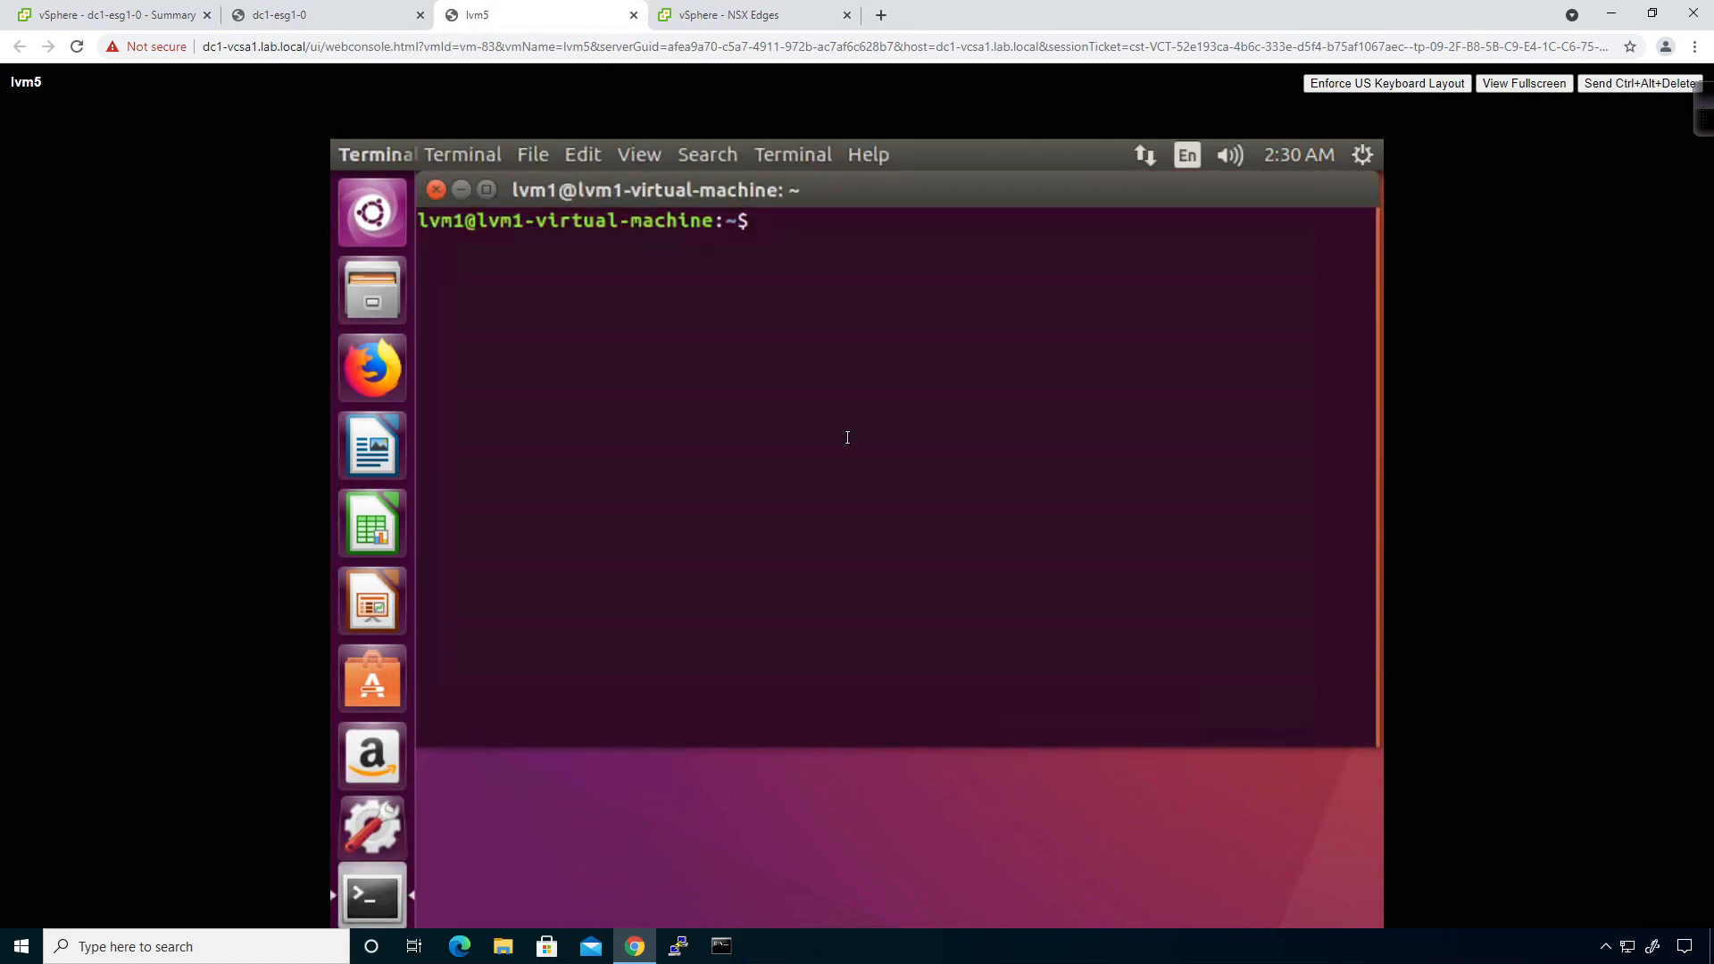
type("ifconfig")
key("Return")
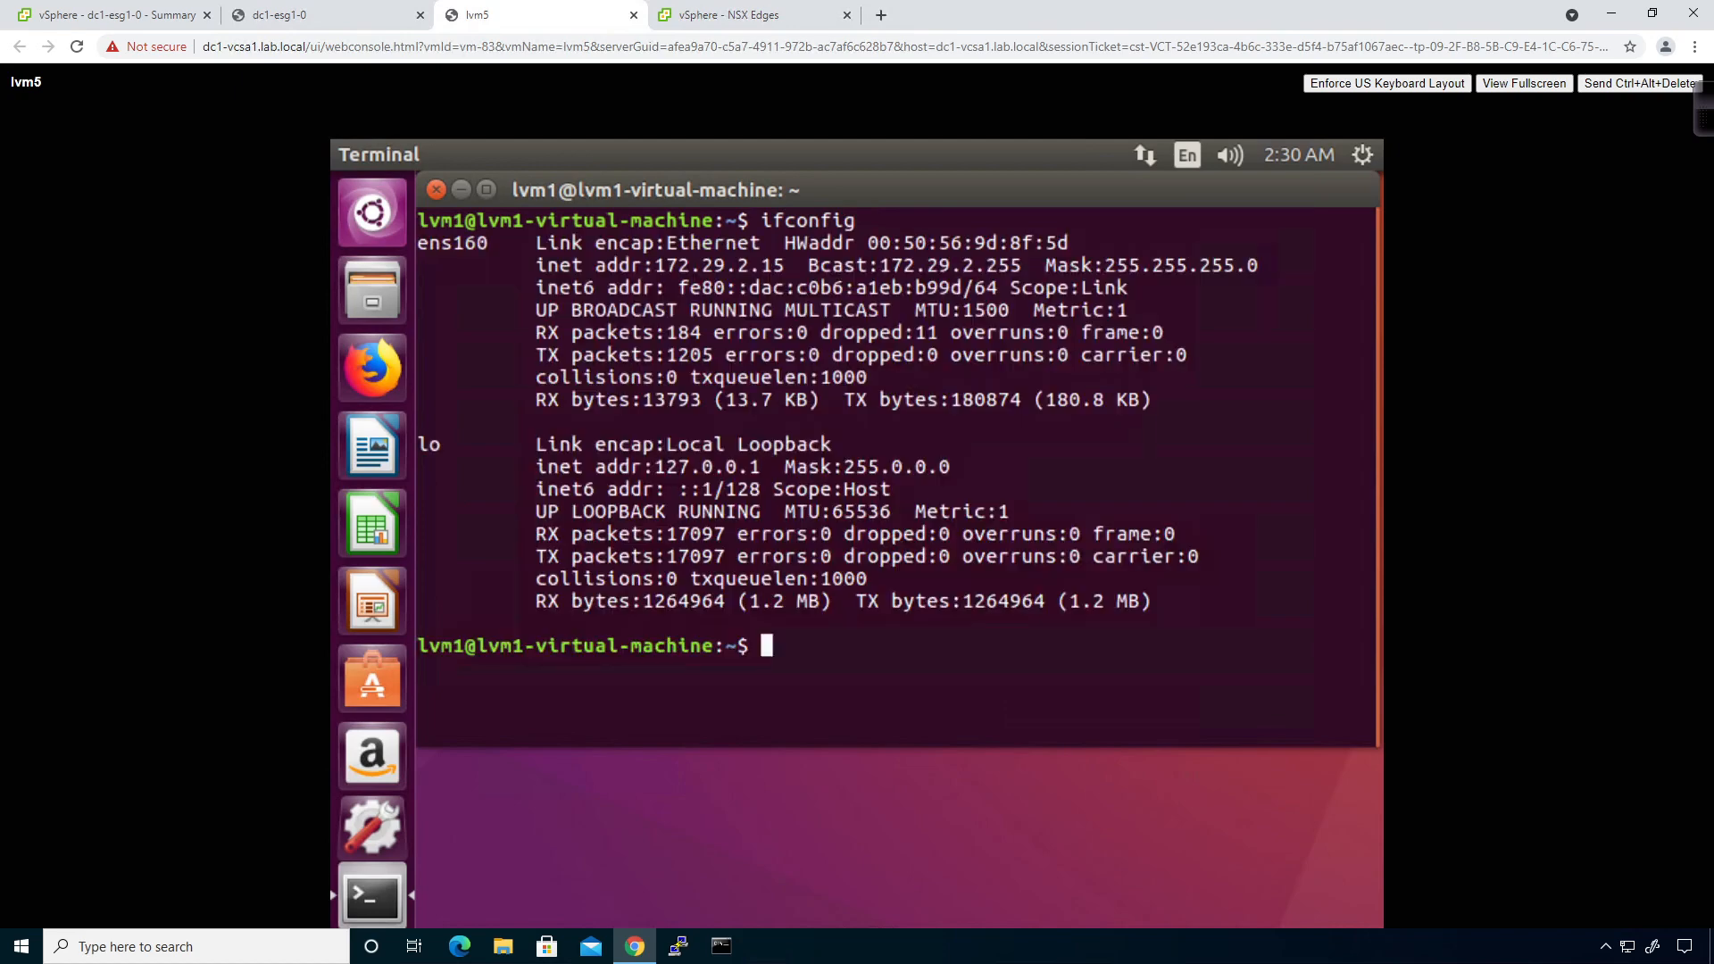
Rerun 'show service dhcp leaseinfo' on the dc1-esg1-0 console to check for leases.
left_click(687, 19)
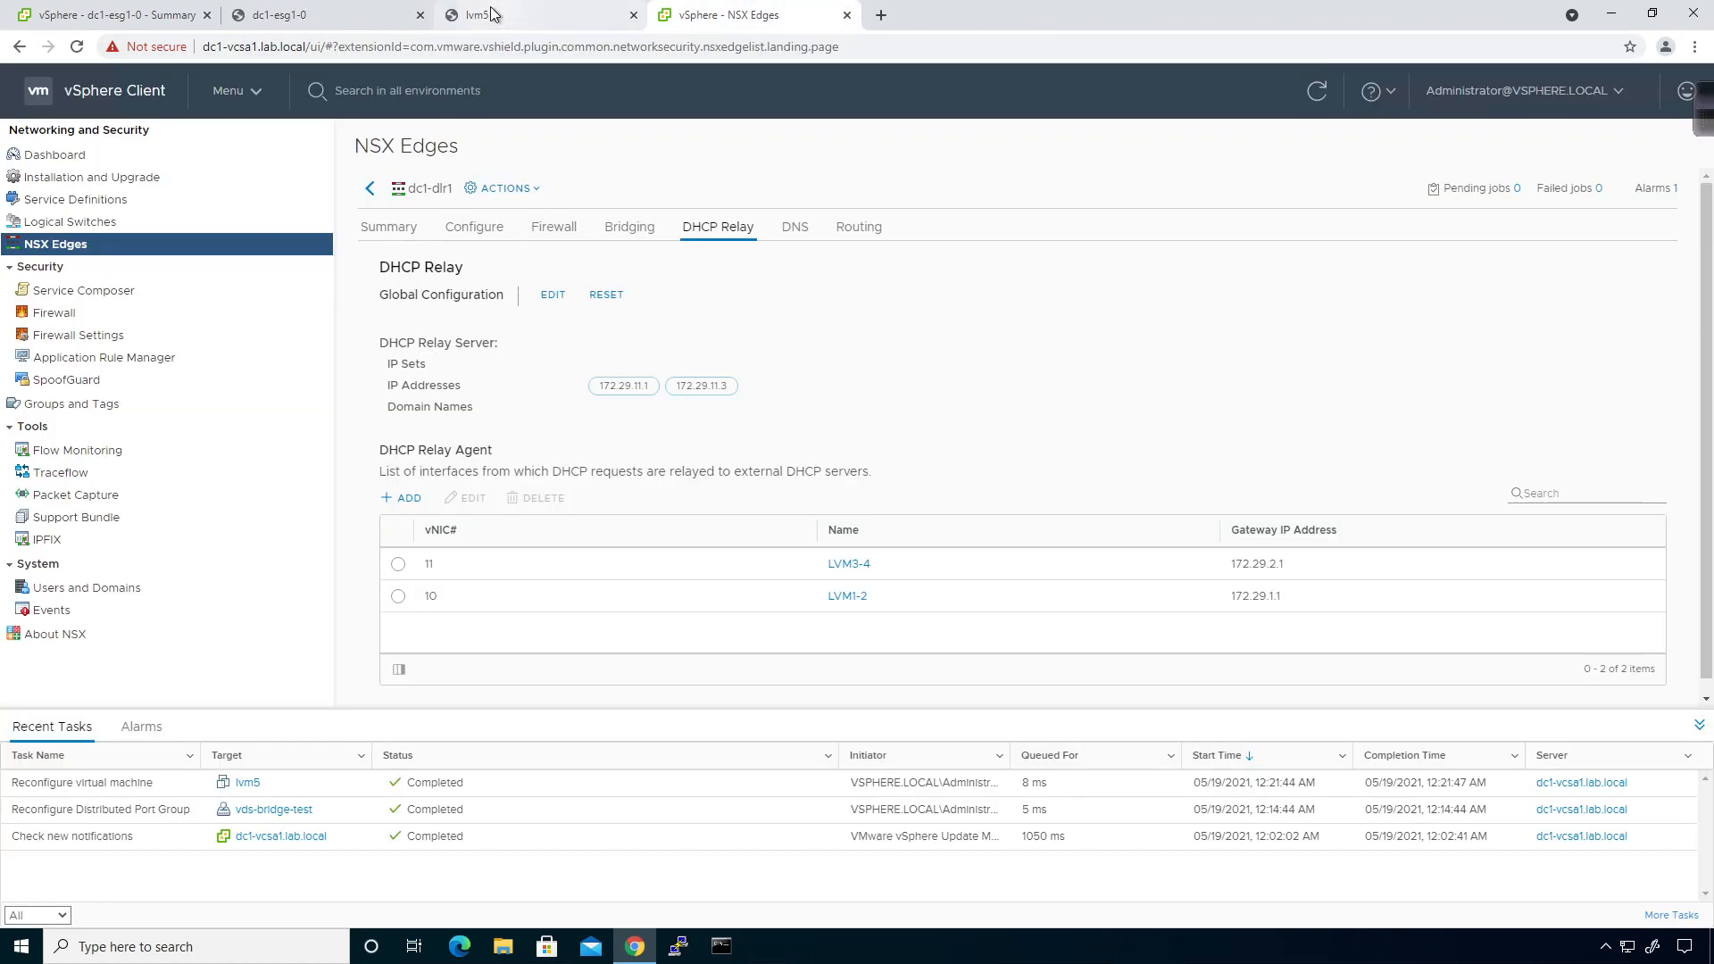
left_click(302, 15)
key("Up")
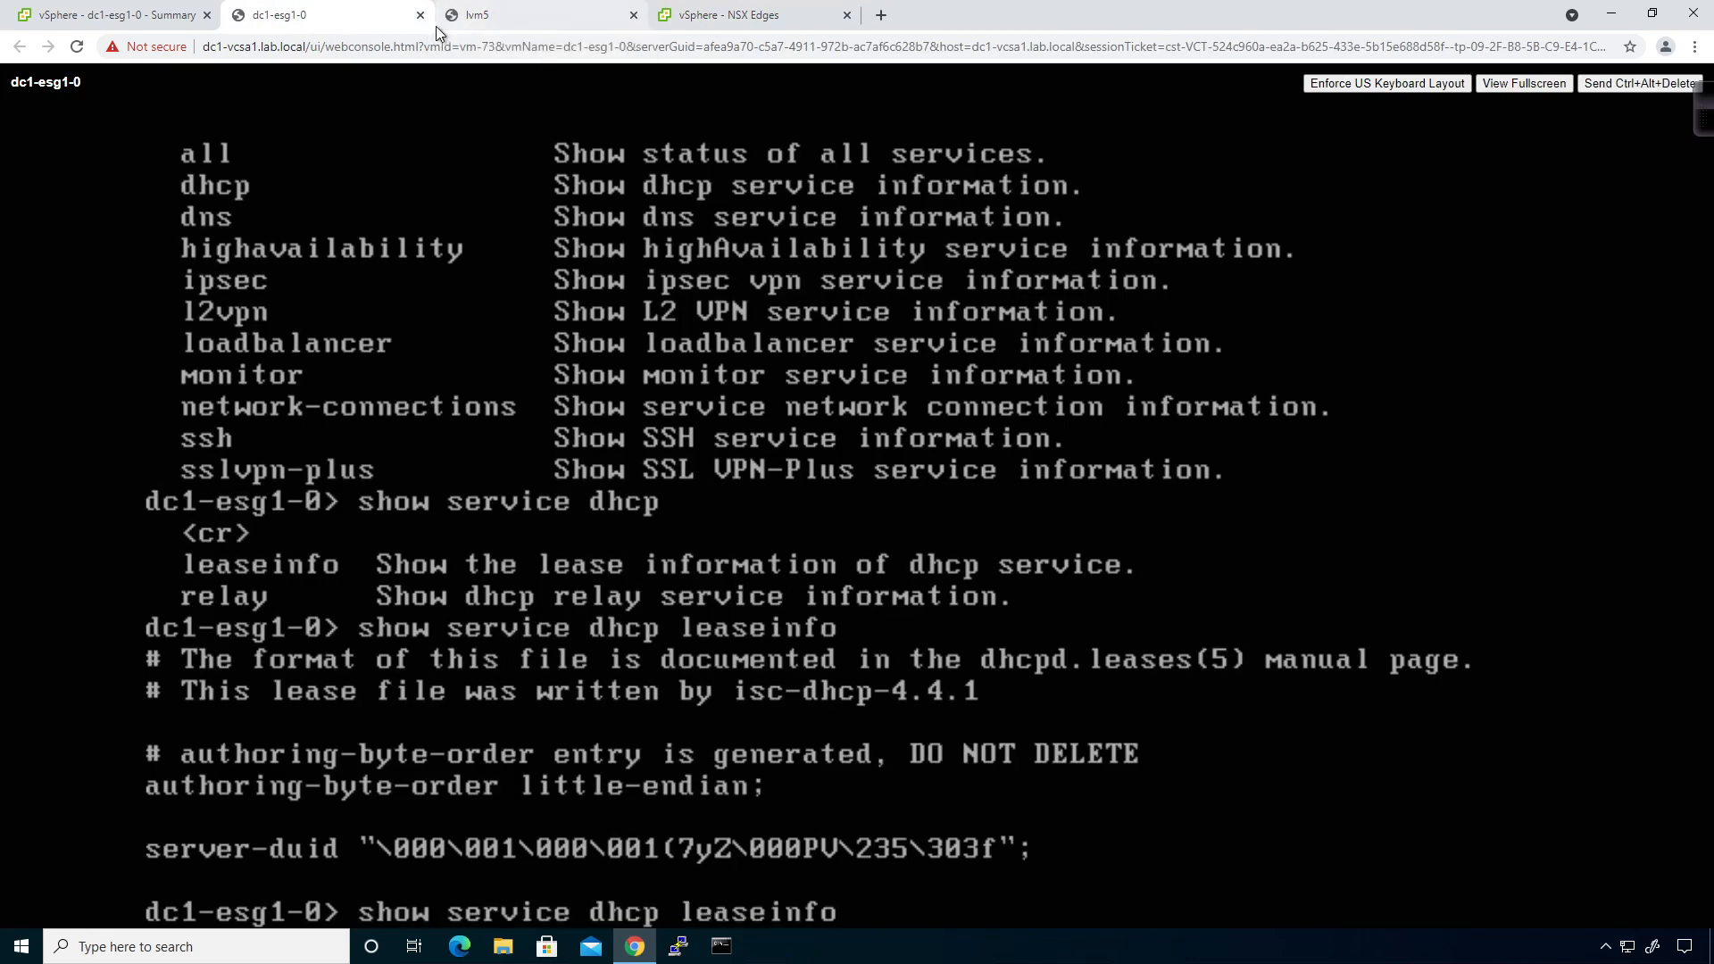
key("Return")
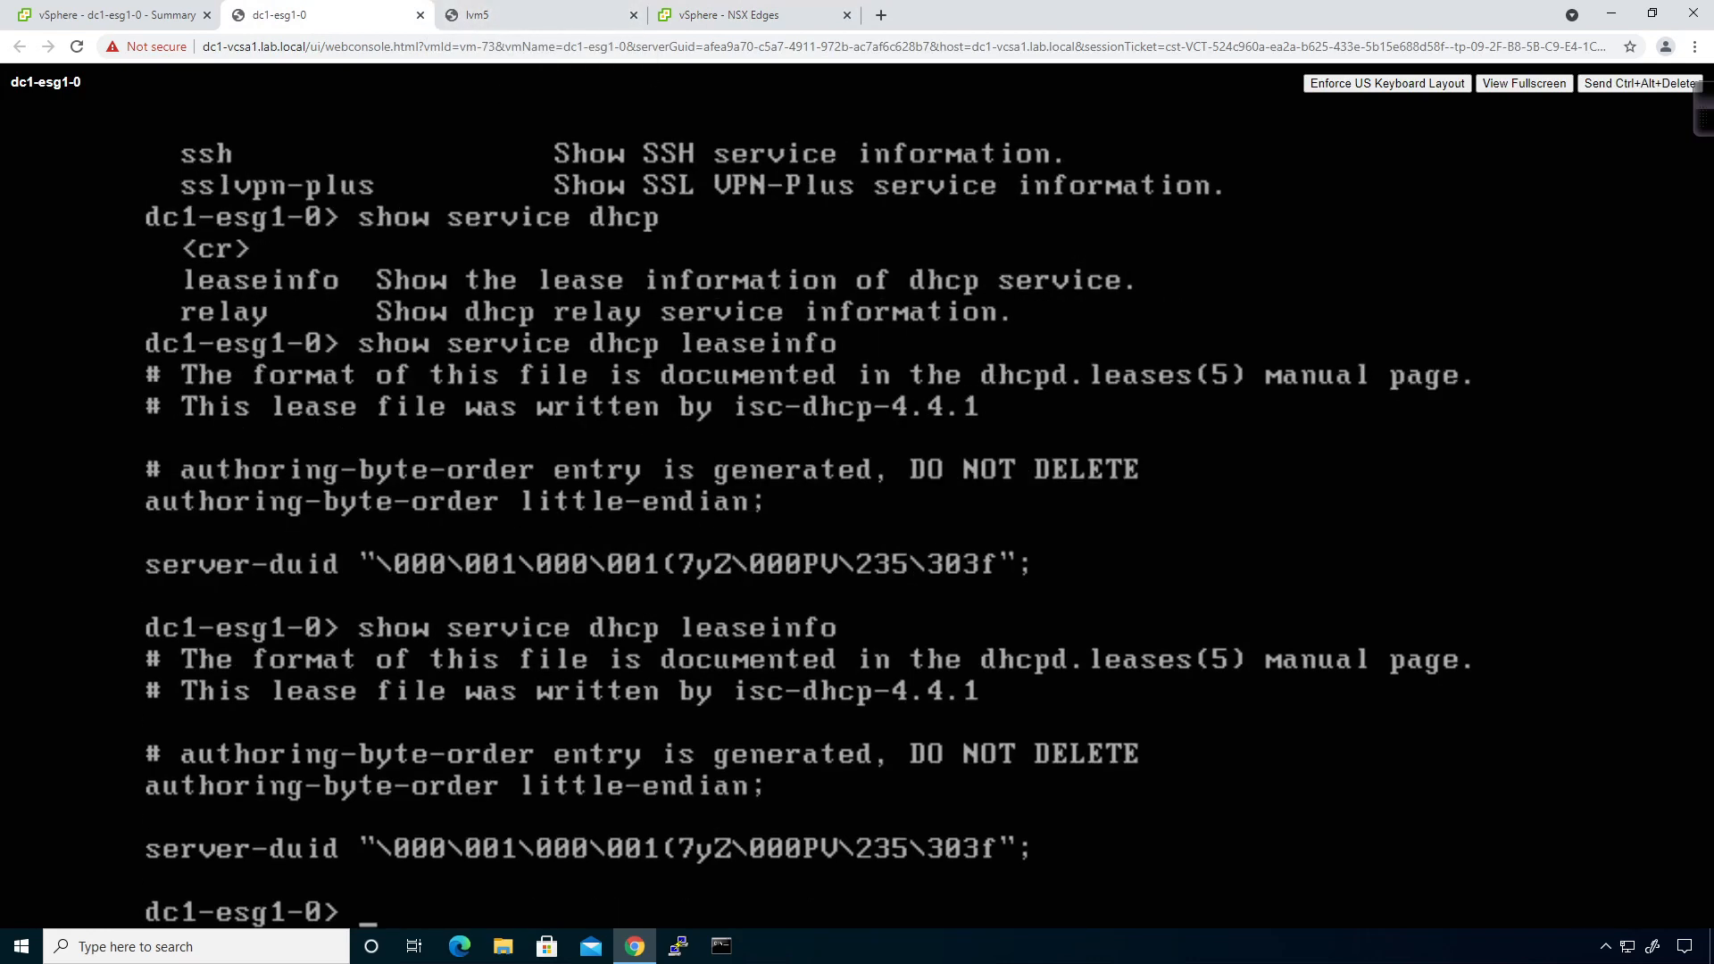
key("Return")
key("Return")
key("Return")
key("Return")
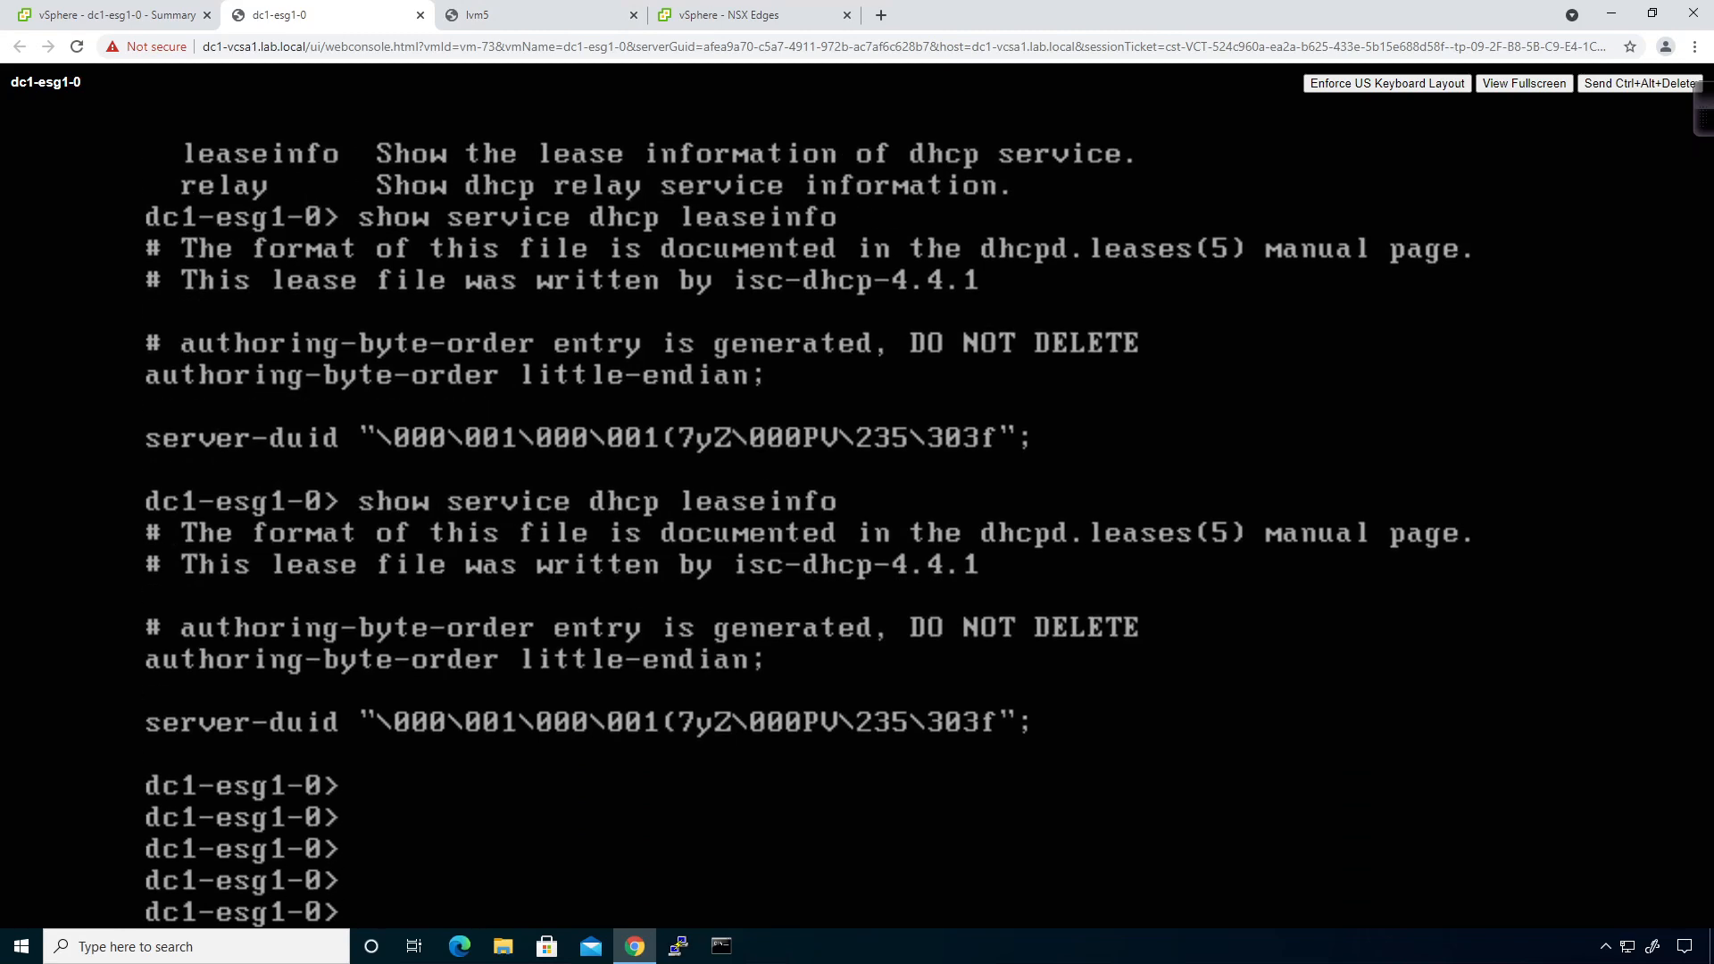
key("Up")
key("Return")
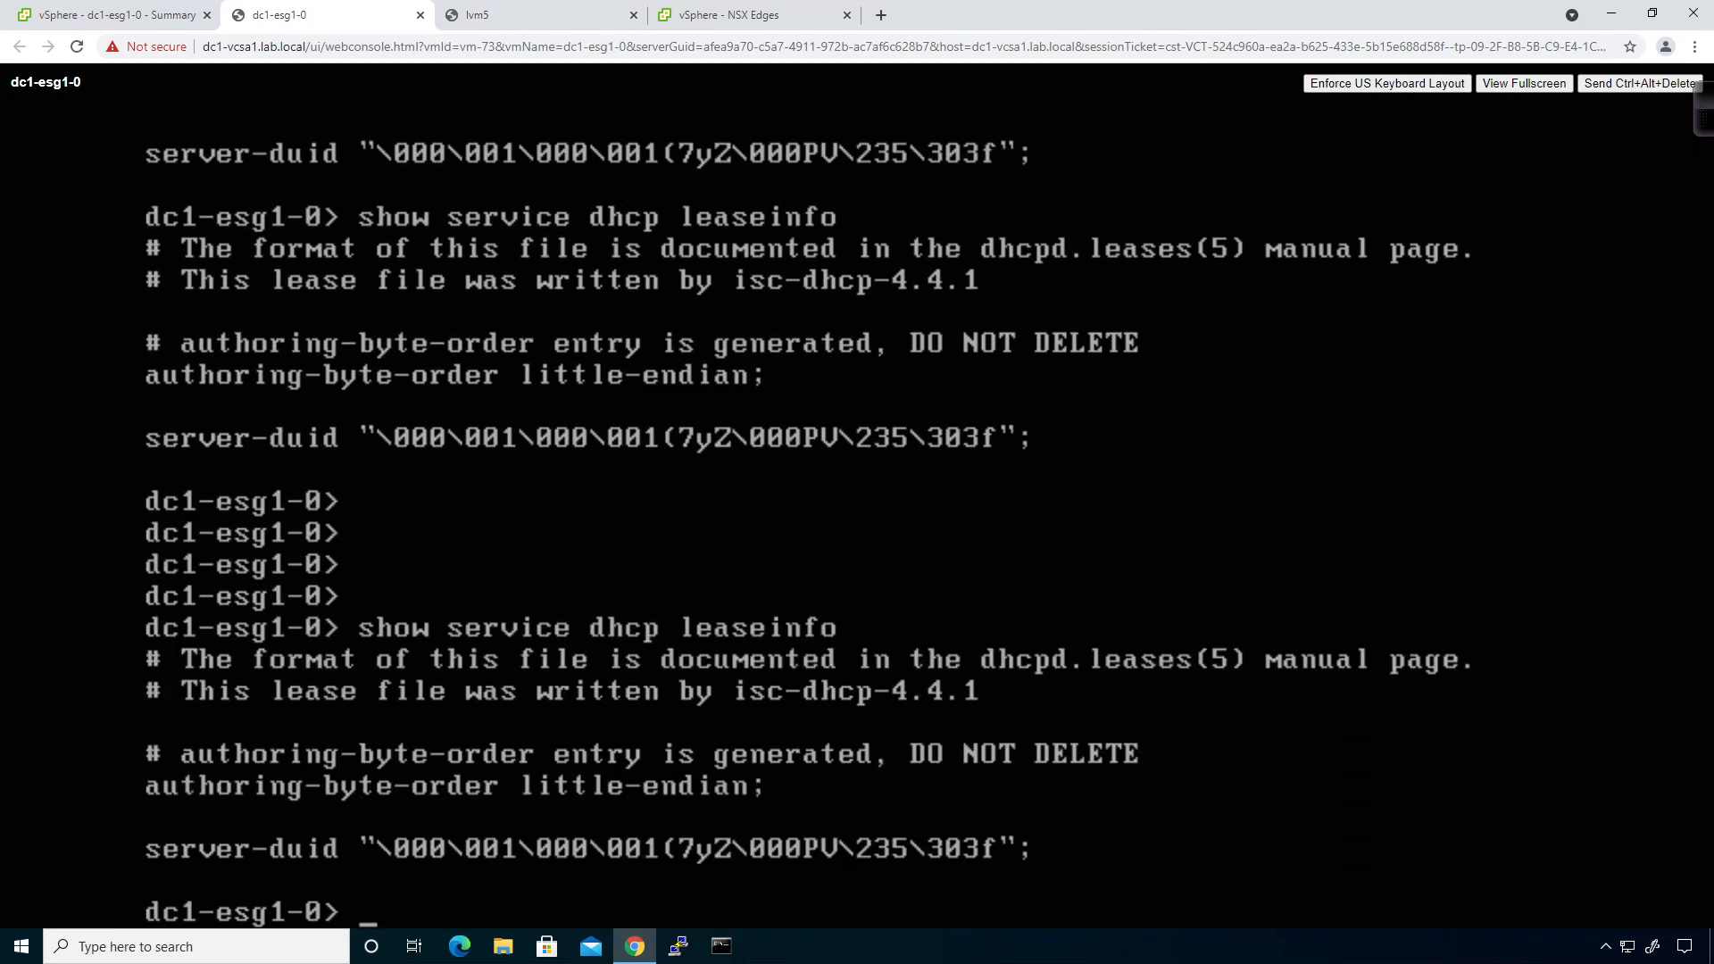
left_click(532, 14)
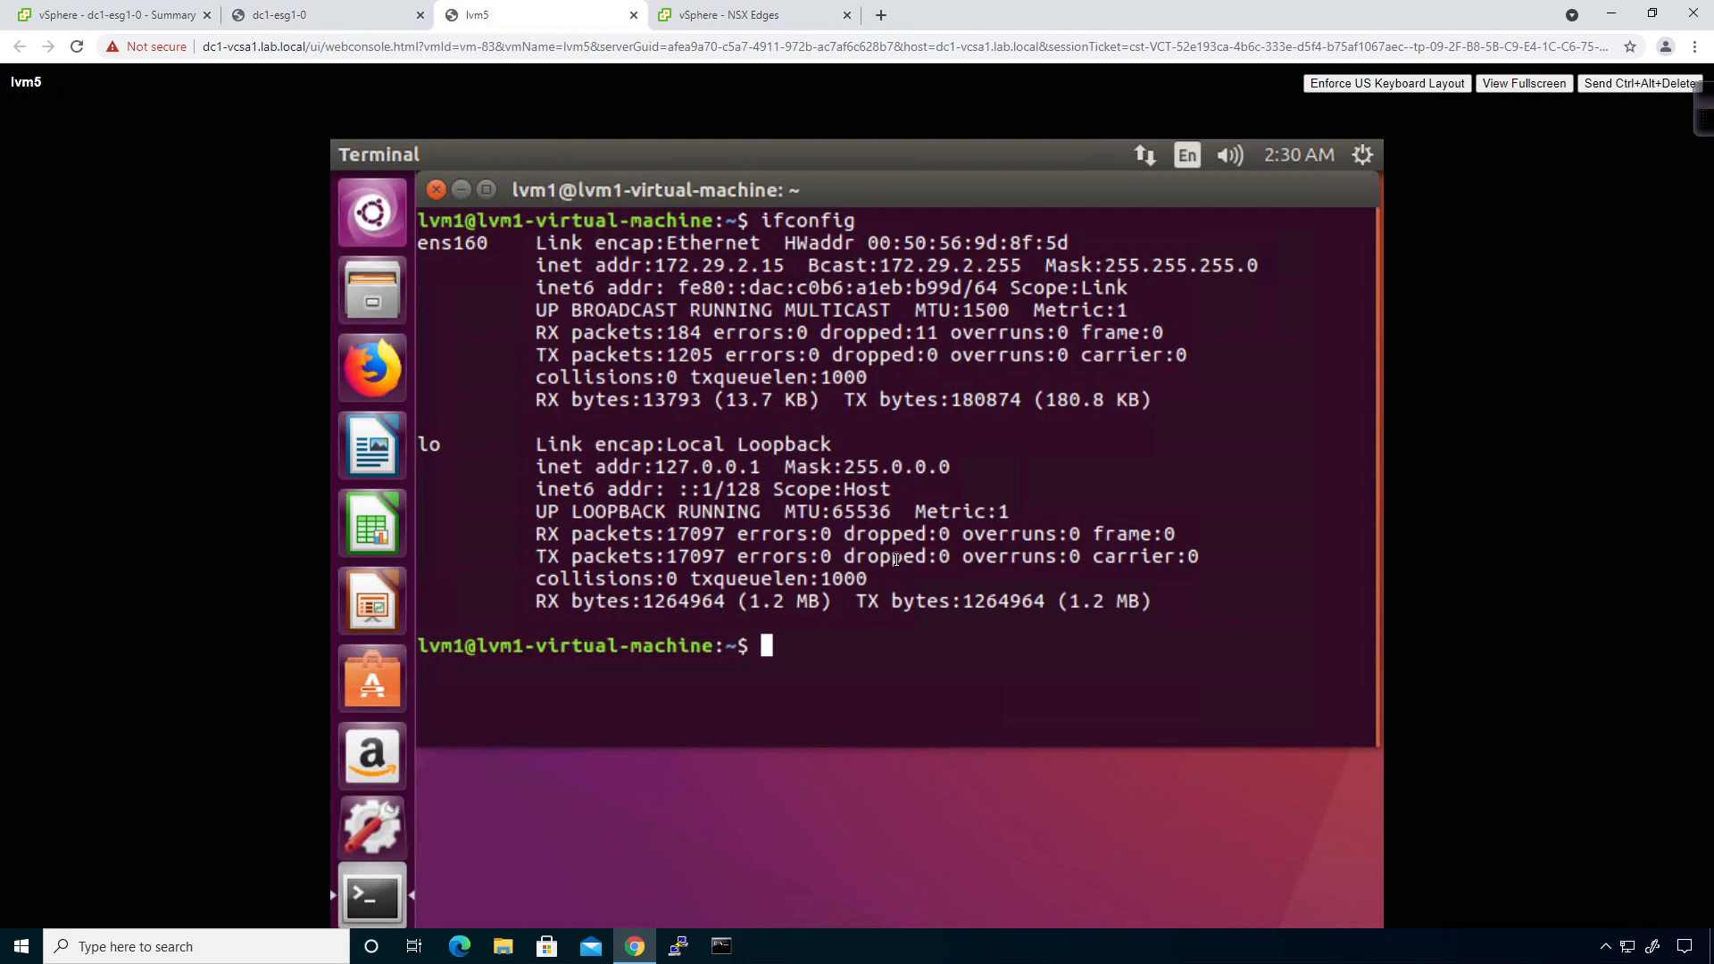
Release lvm5's DHCP lease with 'sudo dhclient -r' and prepare a plain 'sudo dhclient' command.
type("sudo dhclie")
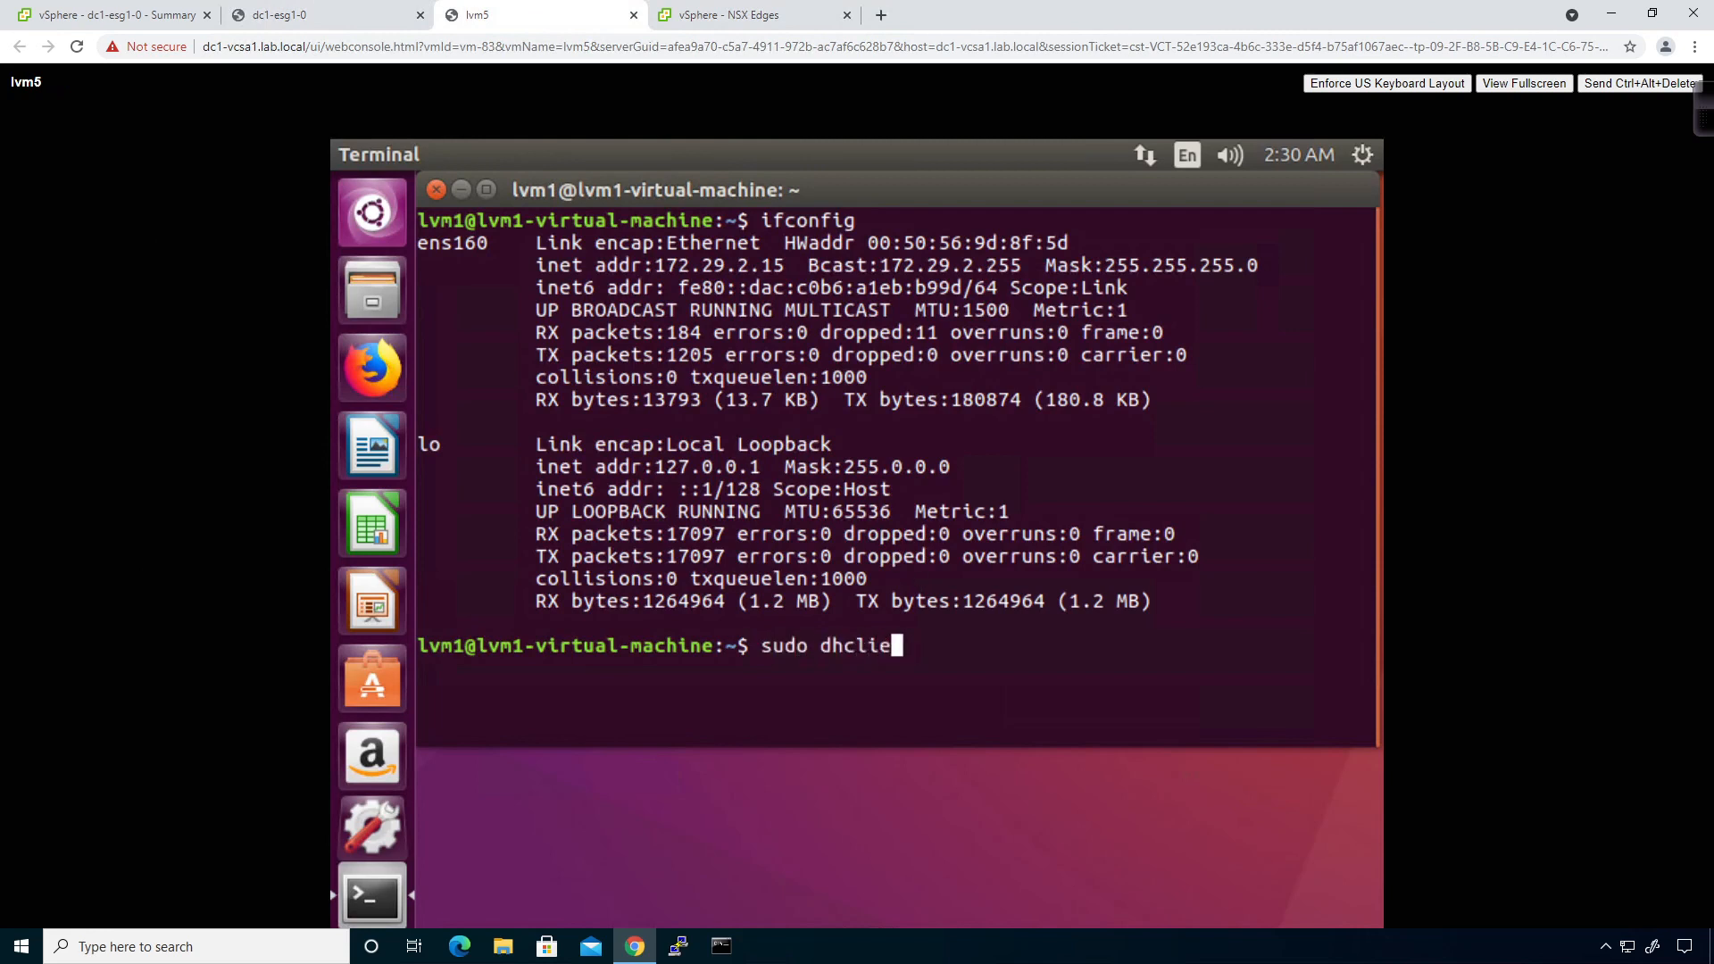
type("nt -r")
key("Return")
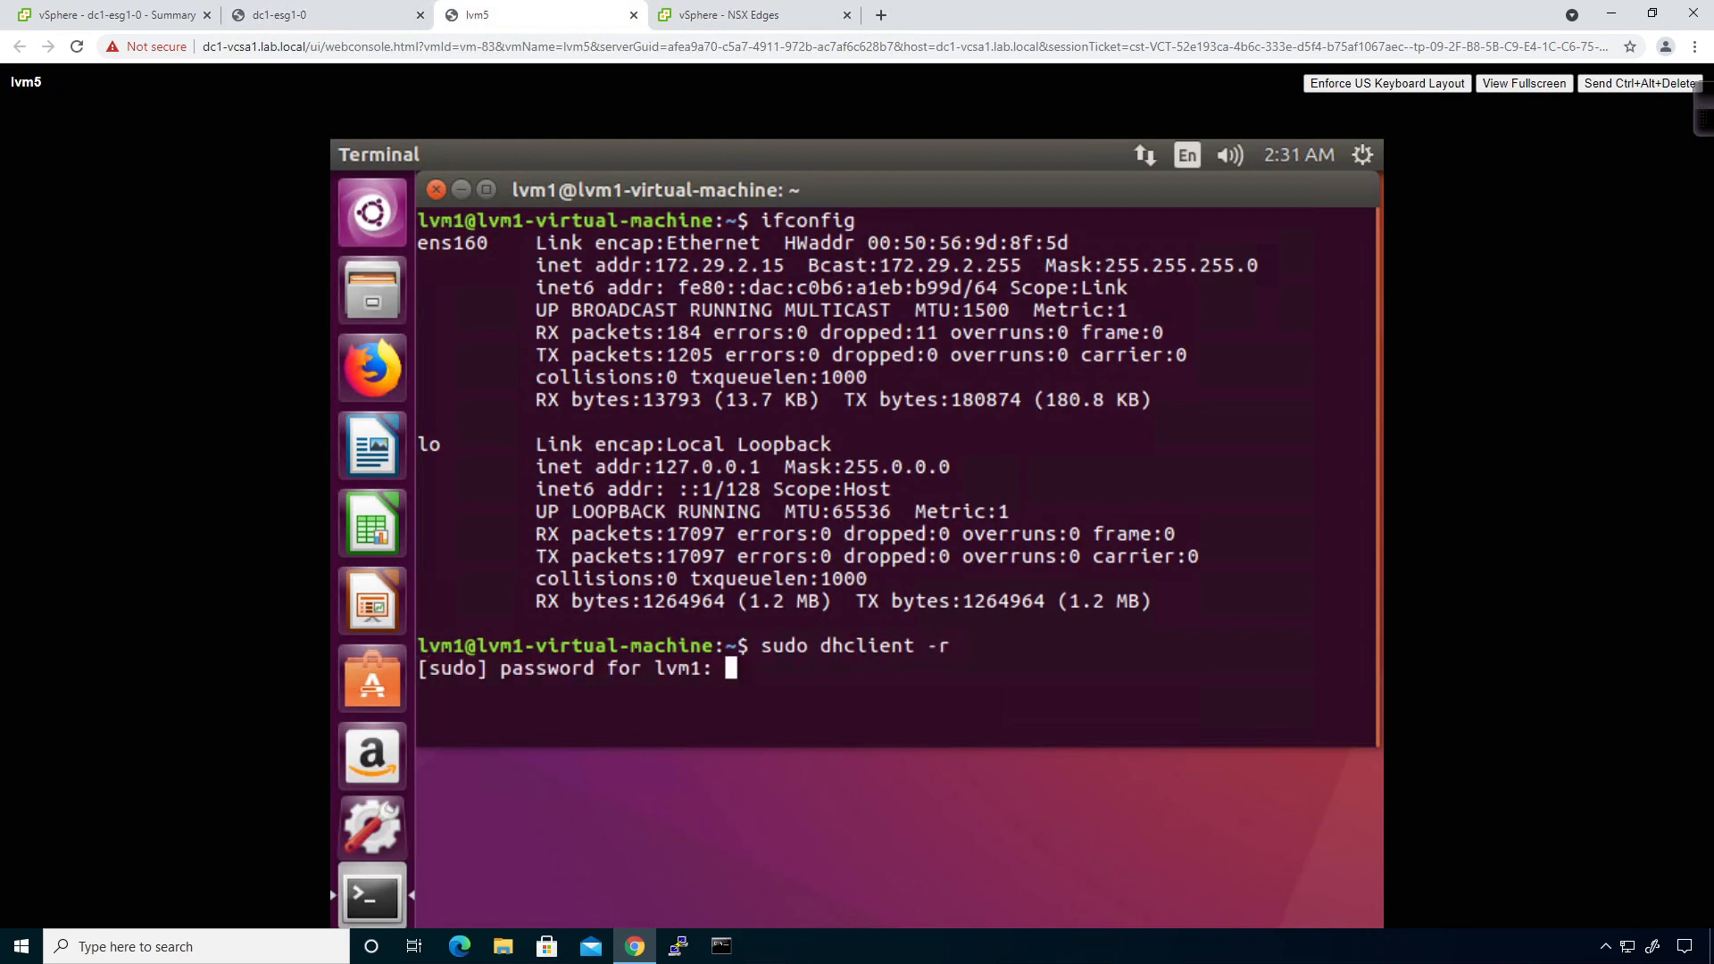
key("Return")
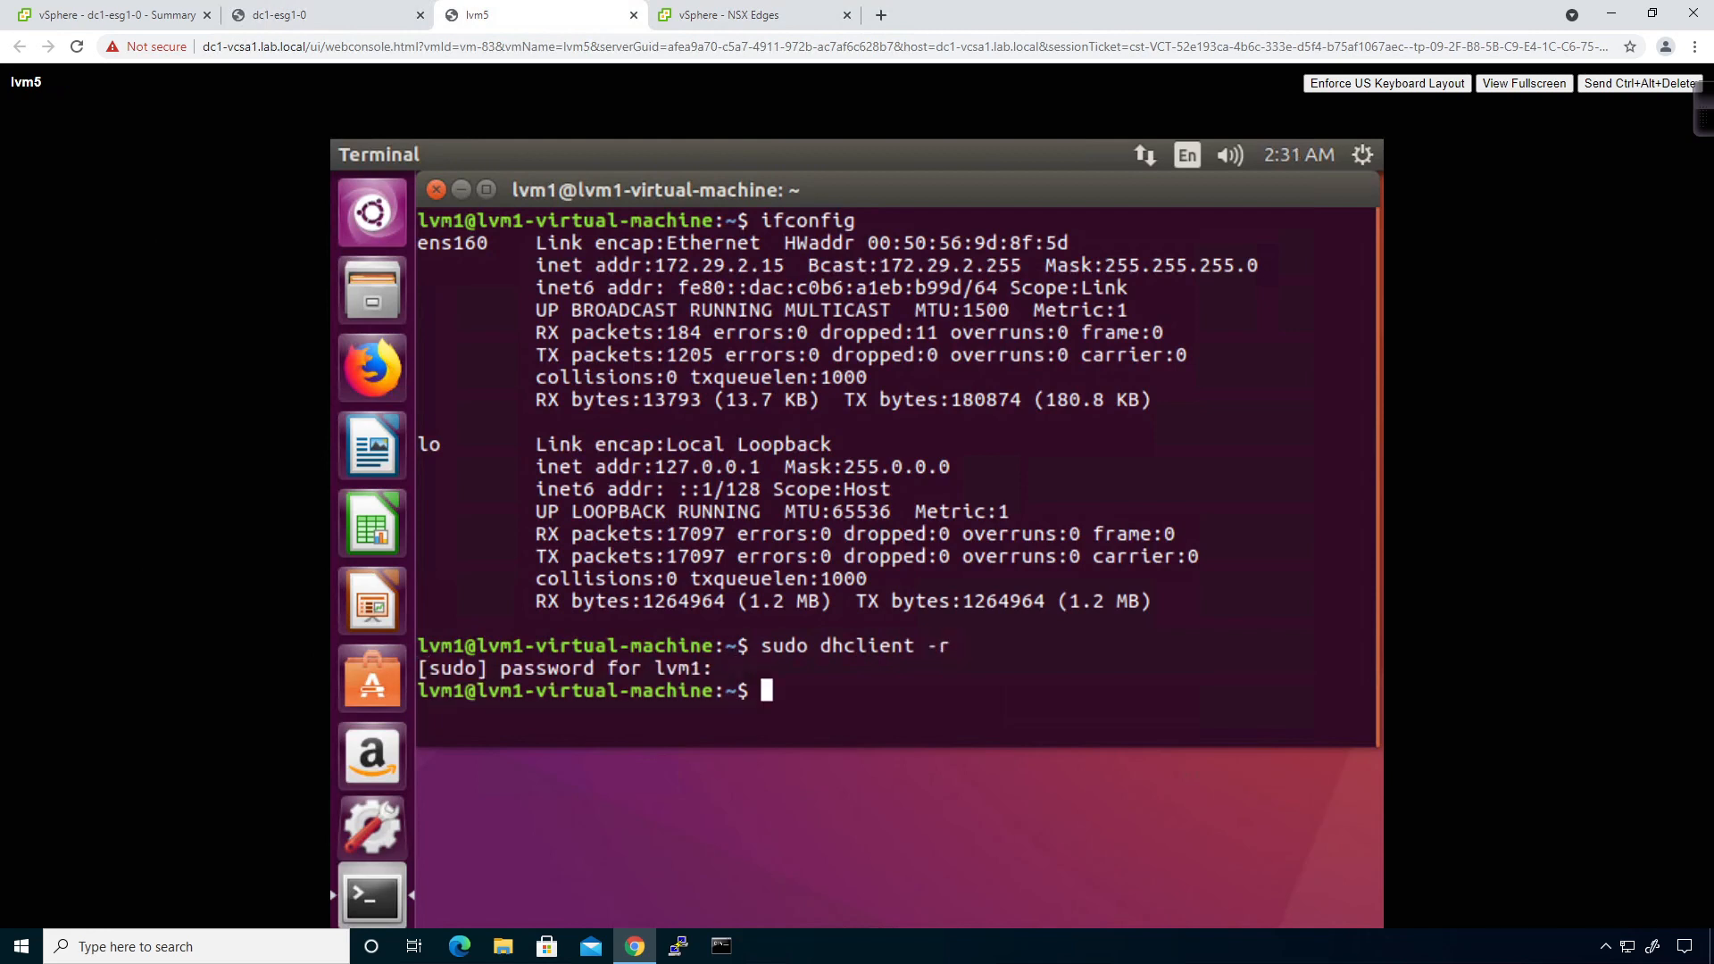
key("Up")
key("BackSpace")
key("BackSpace")
key("BackSpace")
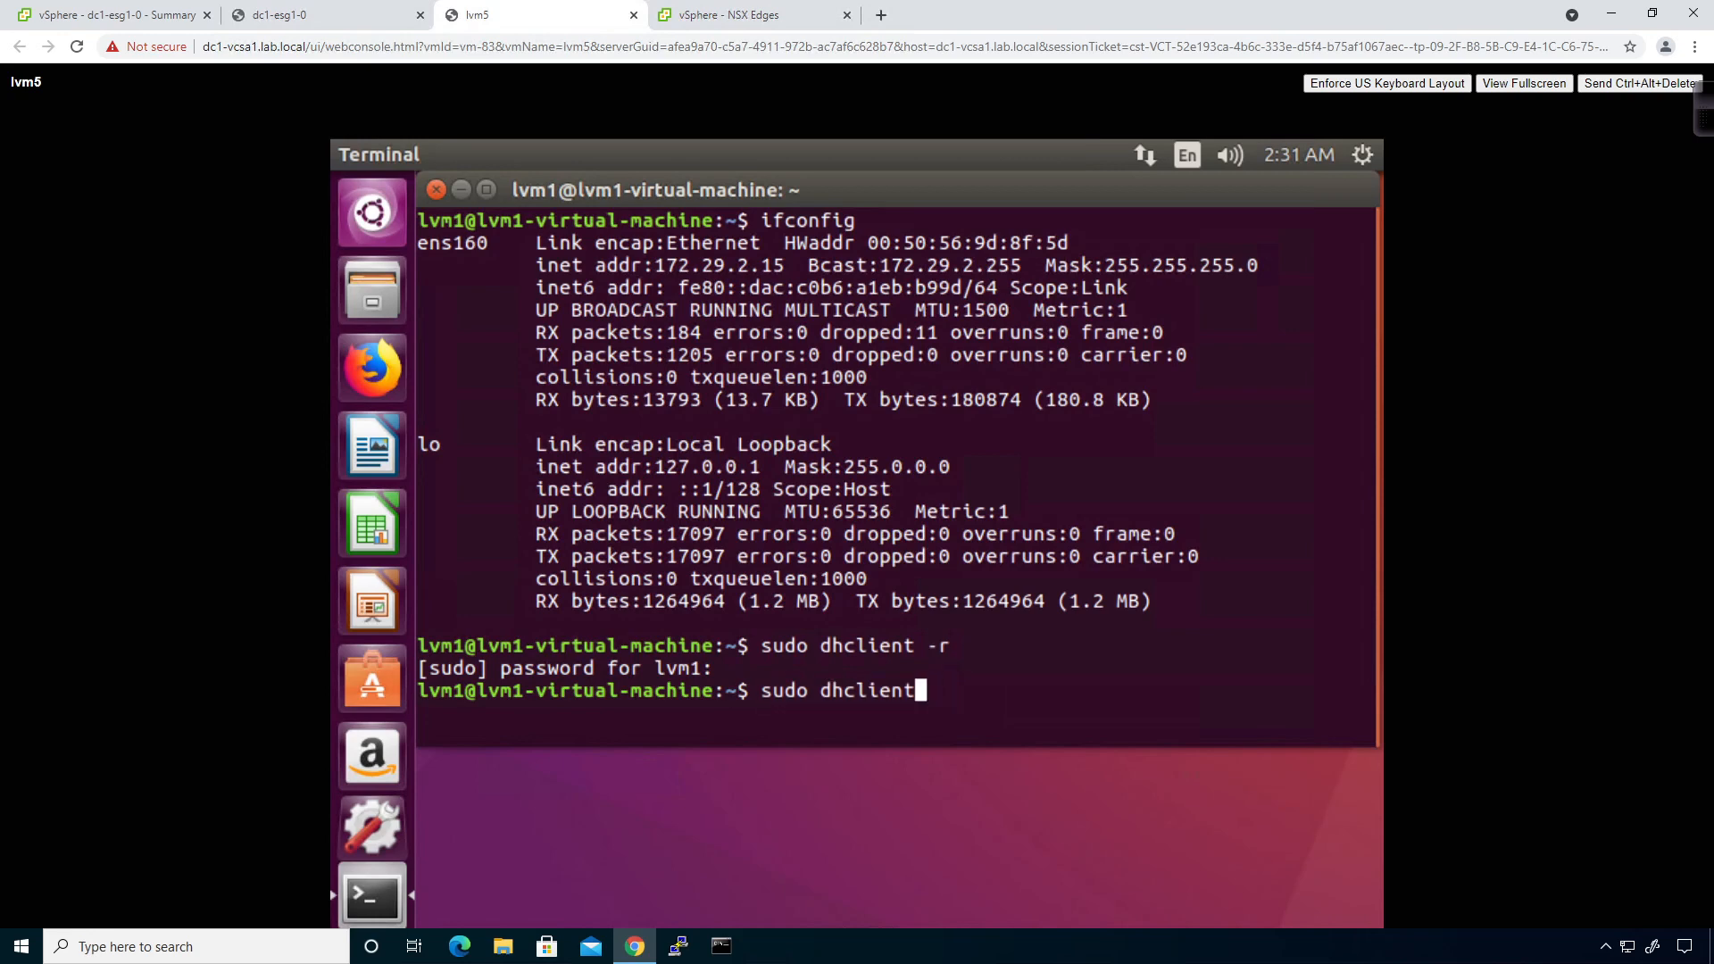
Recheck the DHCP lease info on the dc1-esg1-0 edge console.
left_click(279, 15)
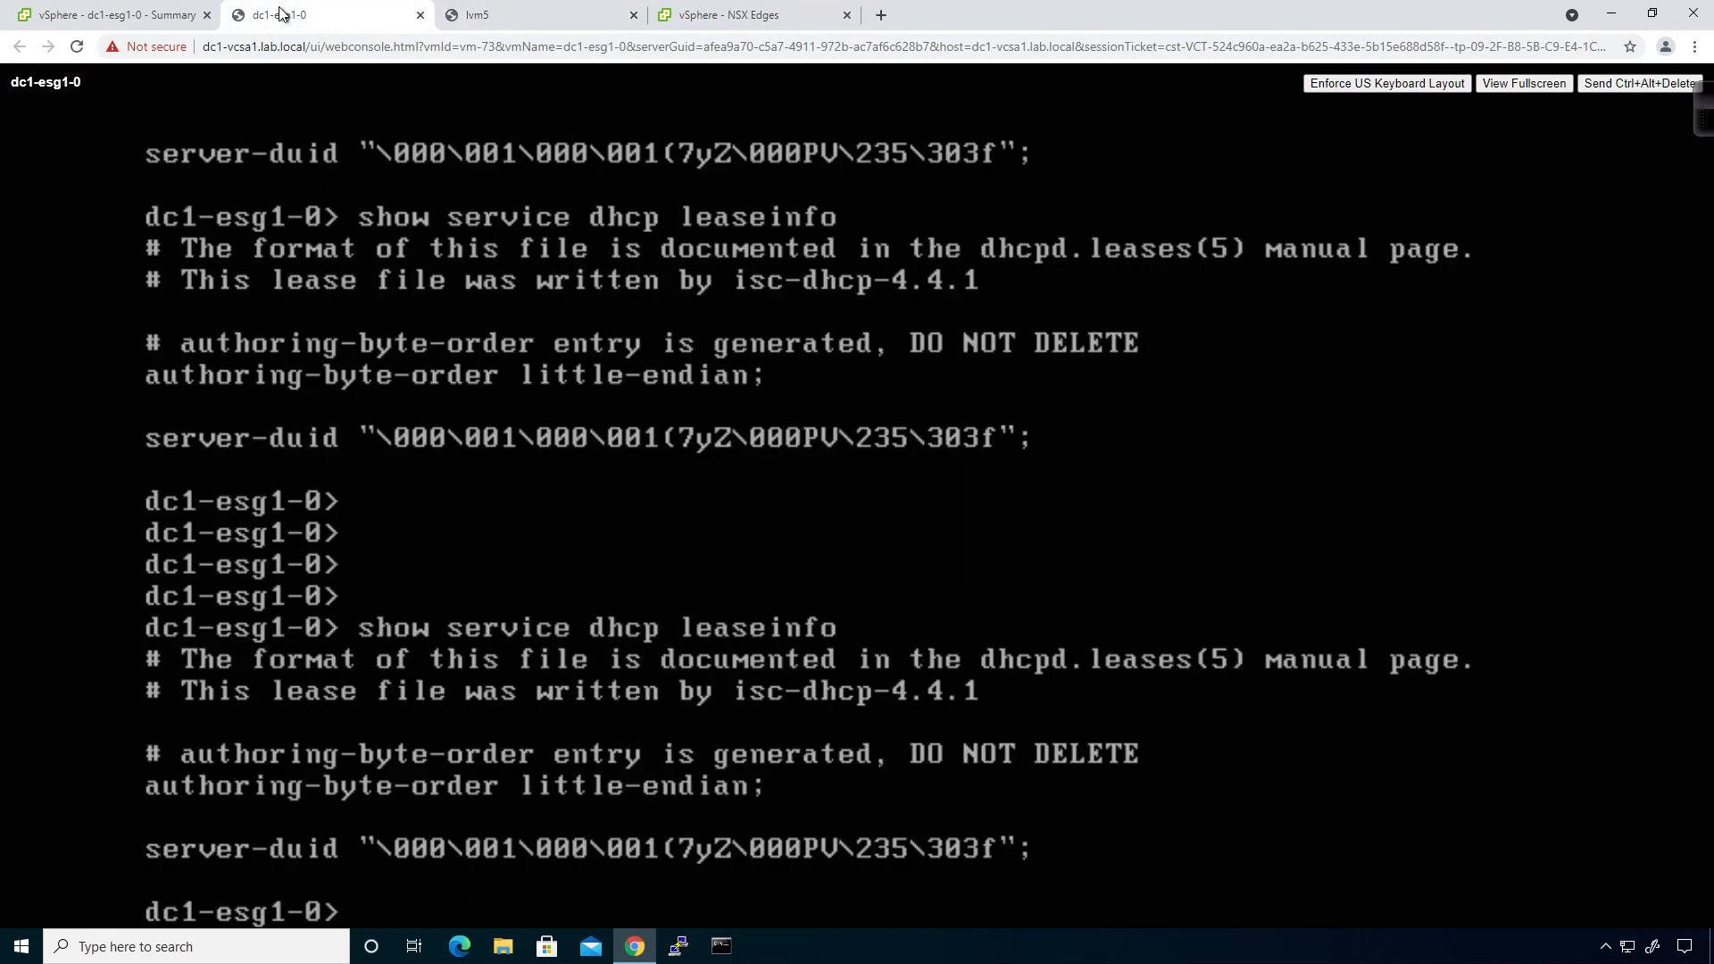
key("Up")
key("Return")
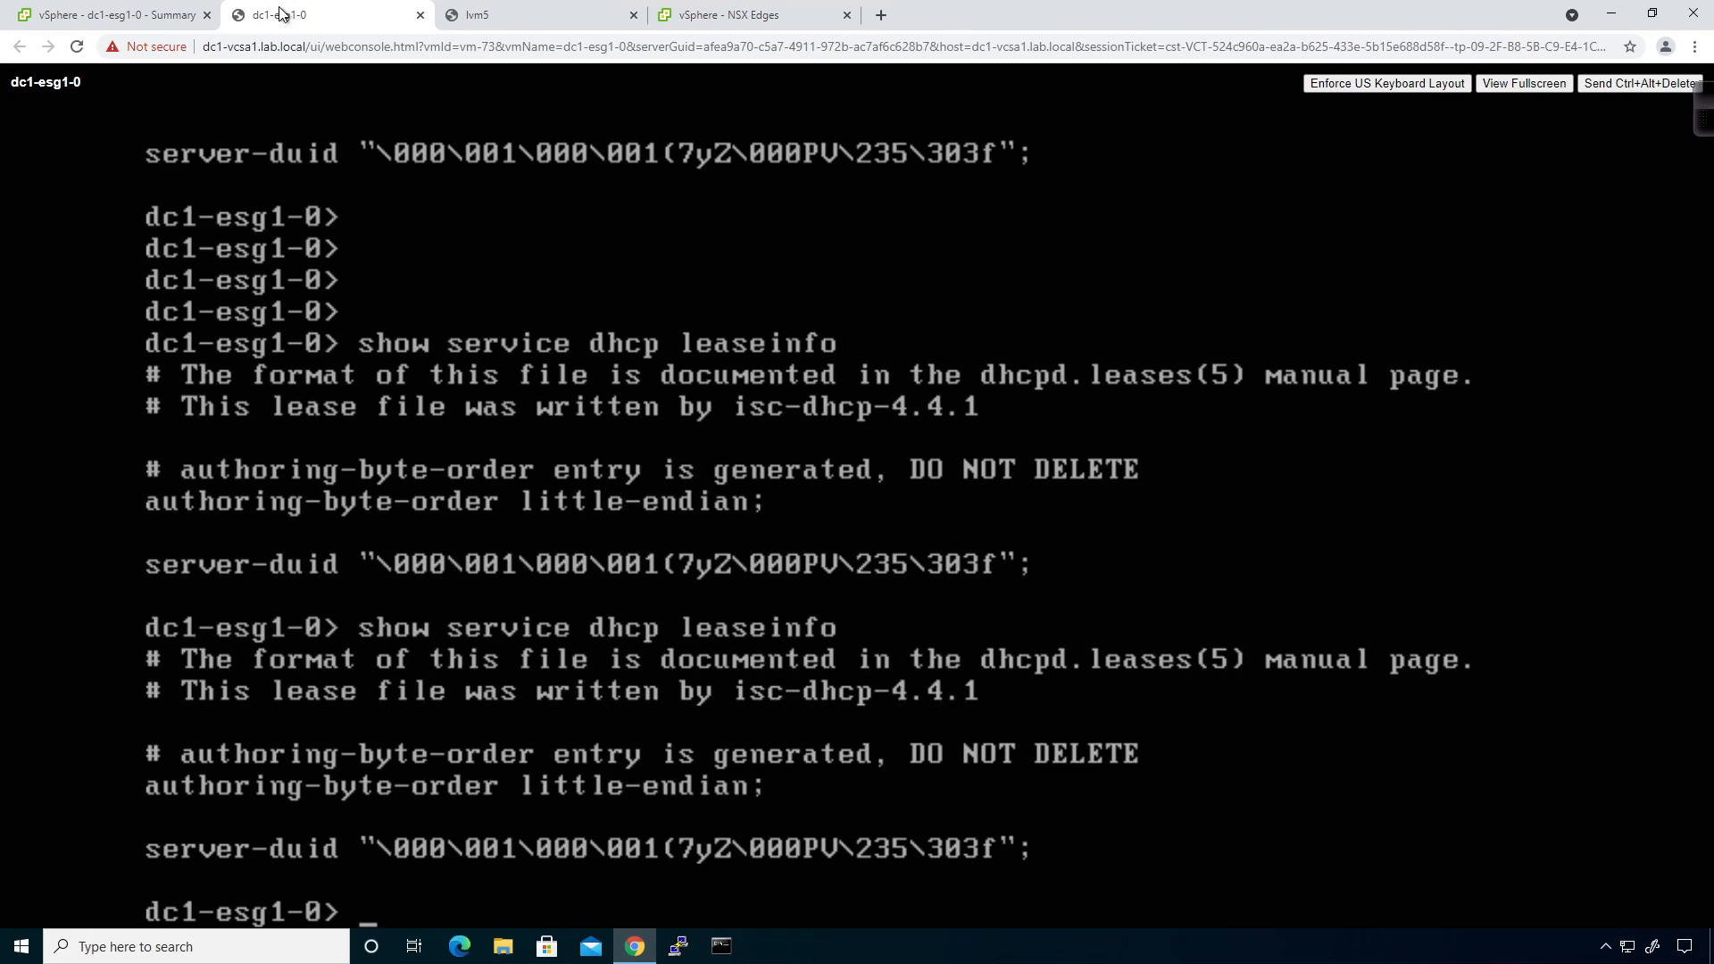
left_click(494, 20)
Renew with 'sudo dhclient' and confirm the edge lists lease 172.29.2.11 for lvm1-virtual-machine.
key("Return")
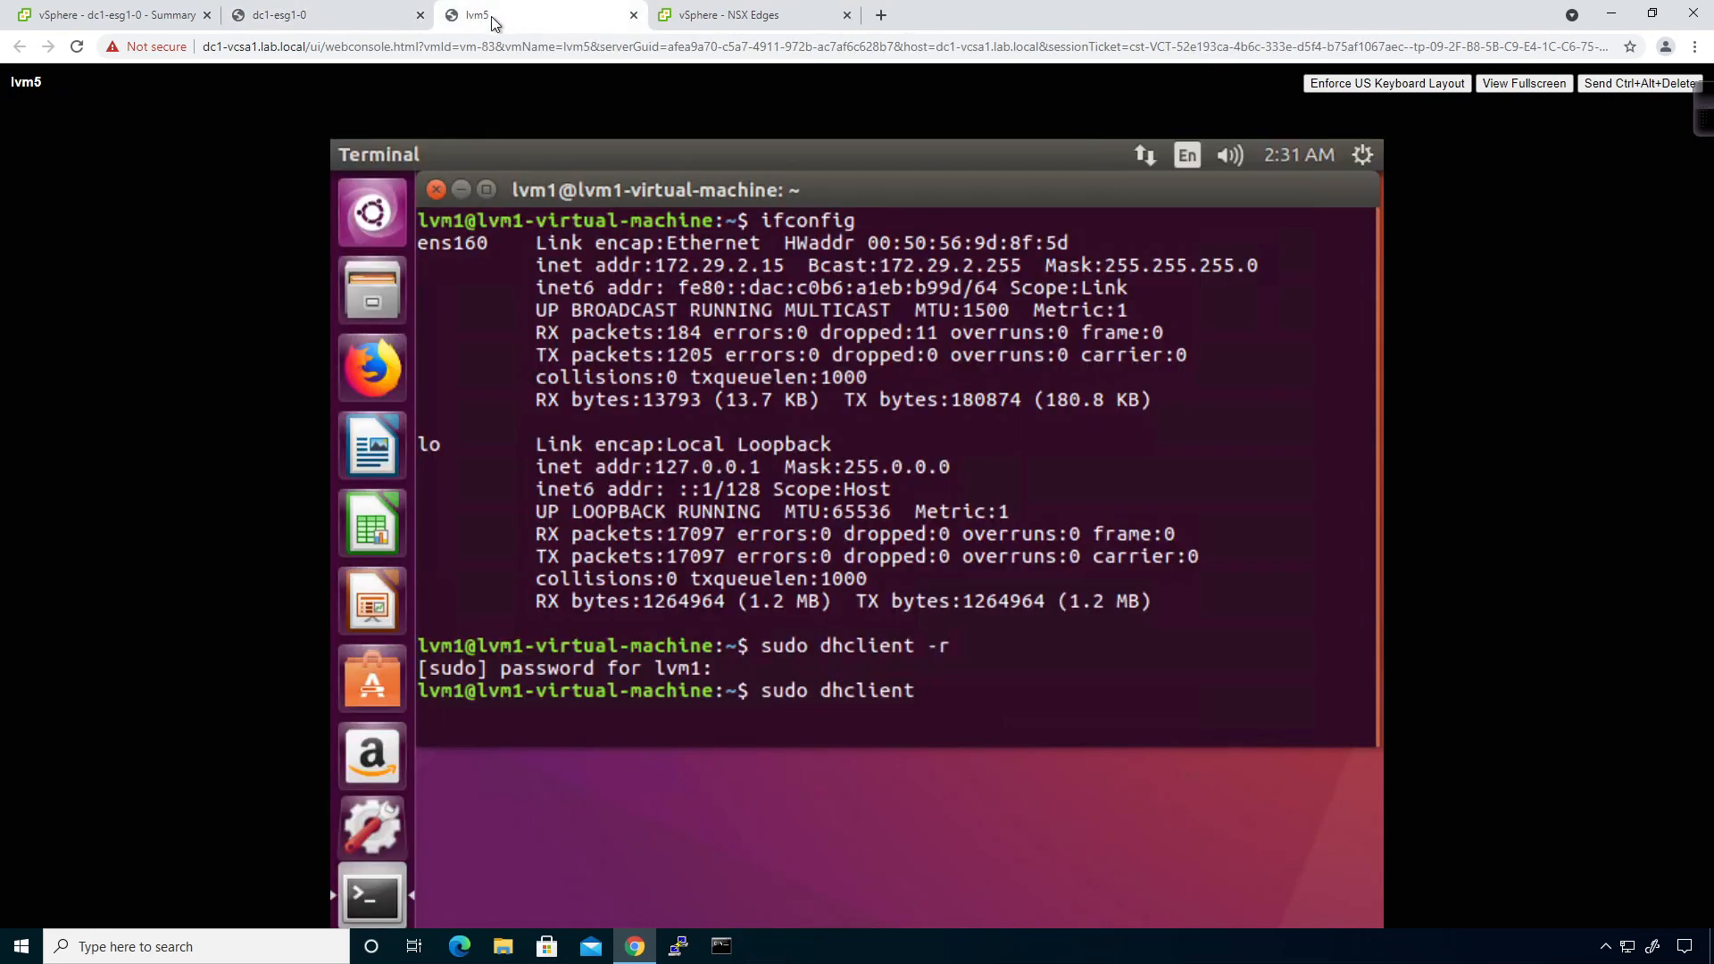
left_click(330, 16)
key("Up")
key("Return")
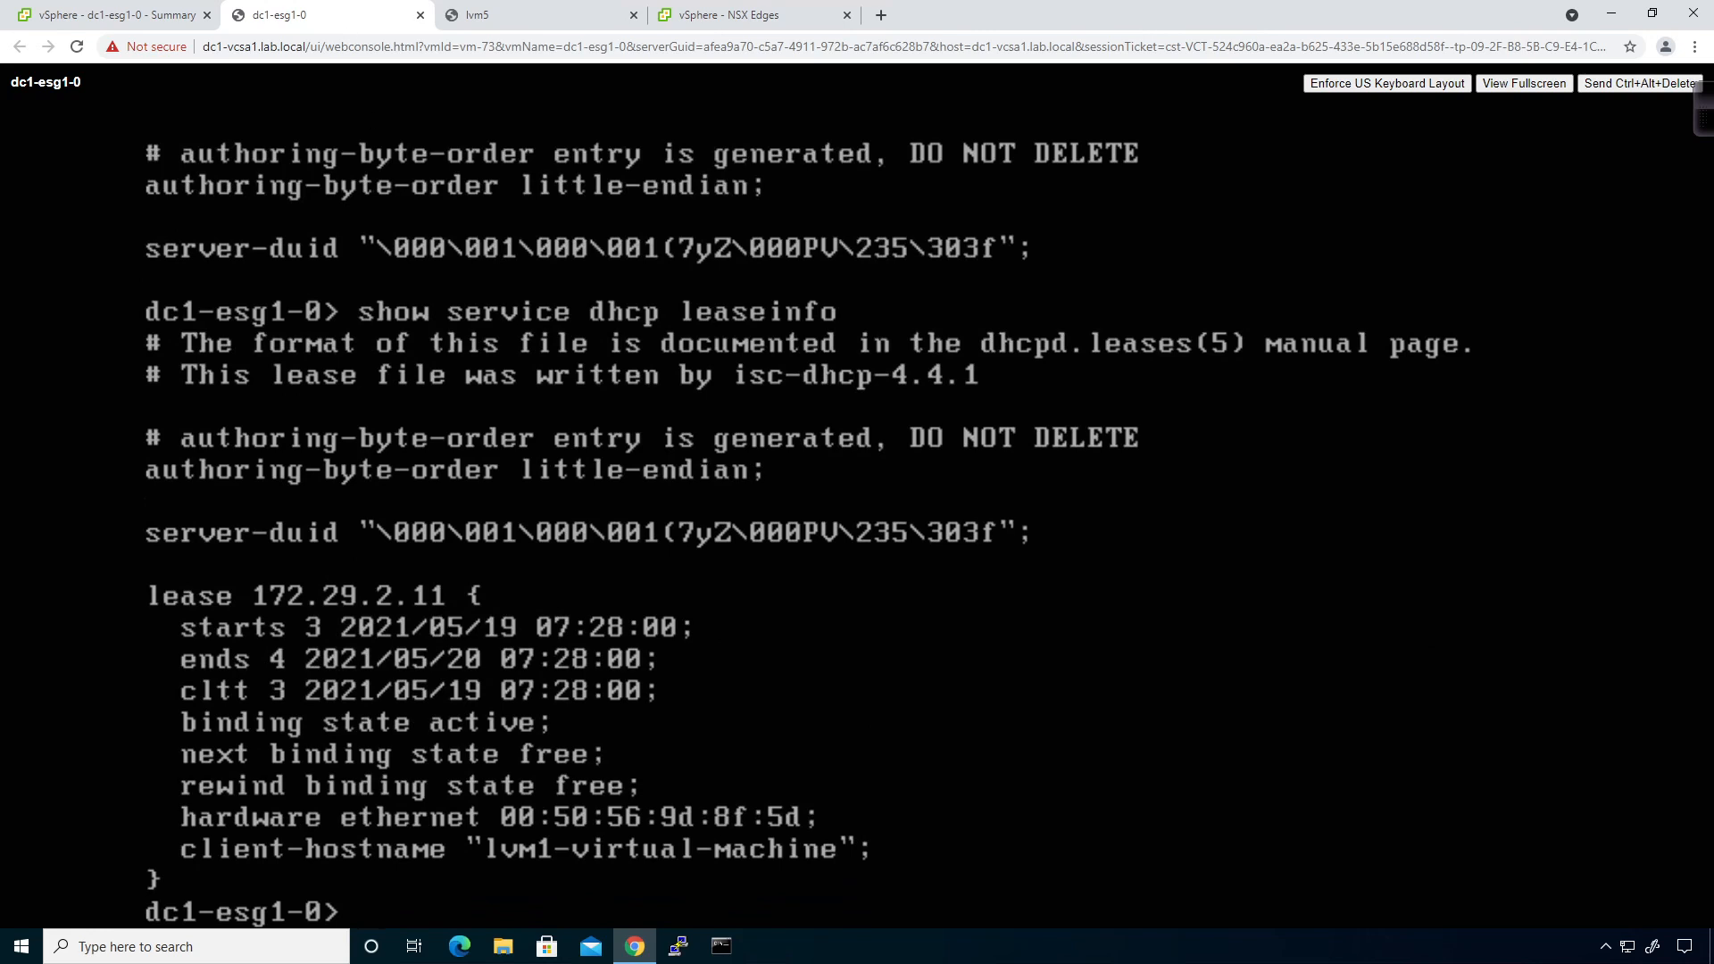
left_click(562, 20)
Ping 8.8.8.8 from lvm5 and stop it after it fails.
type("ping ")
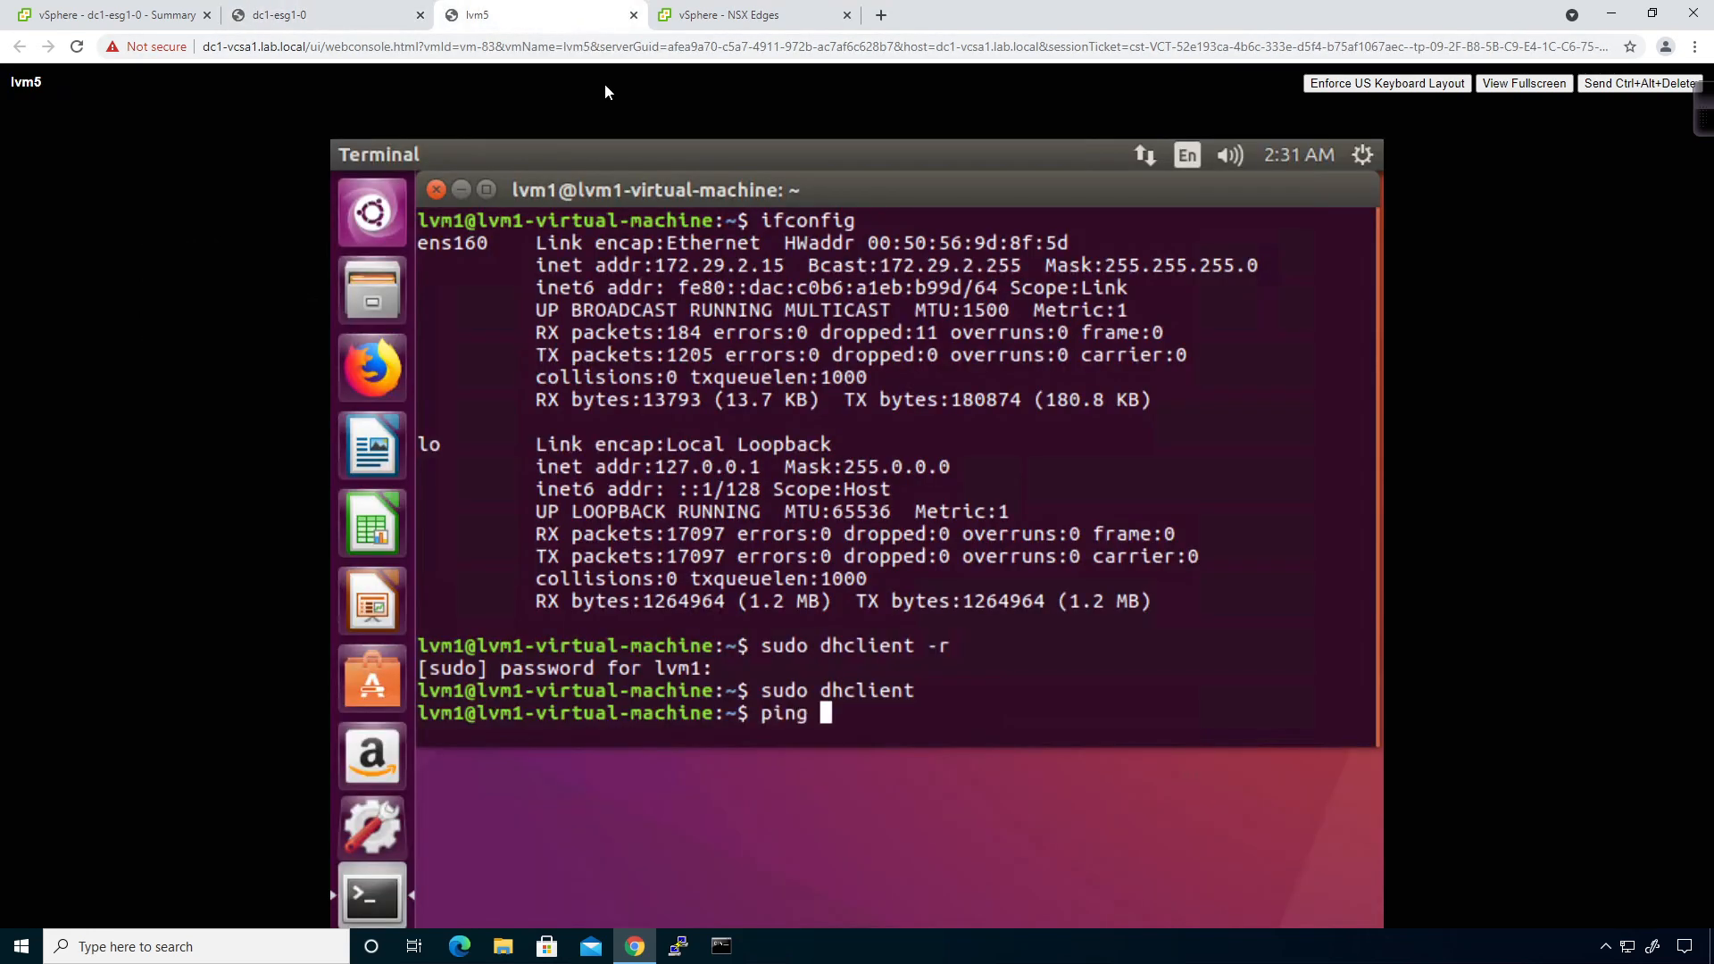
type("8.8.8.8")
key("Return")
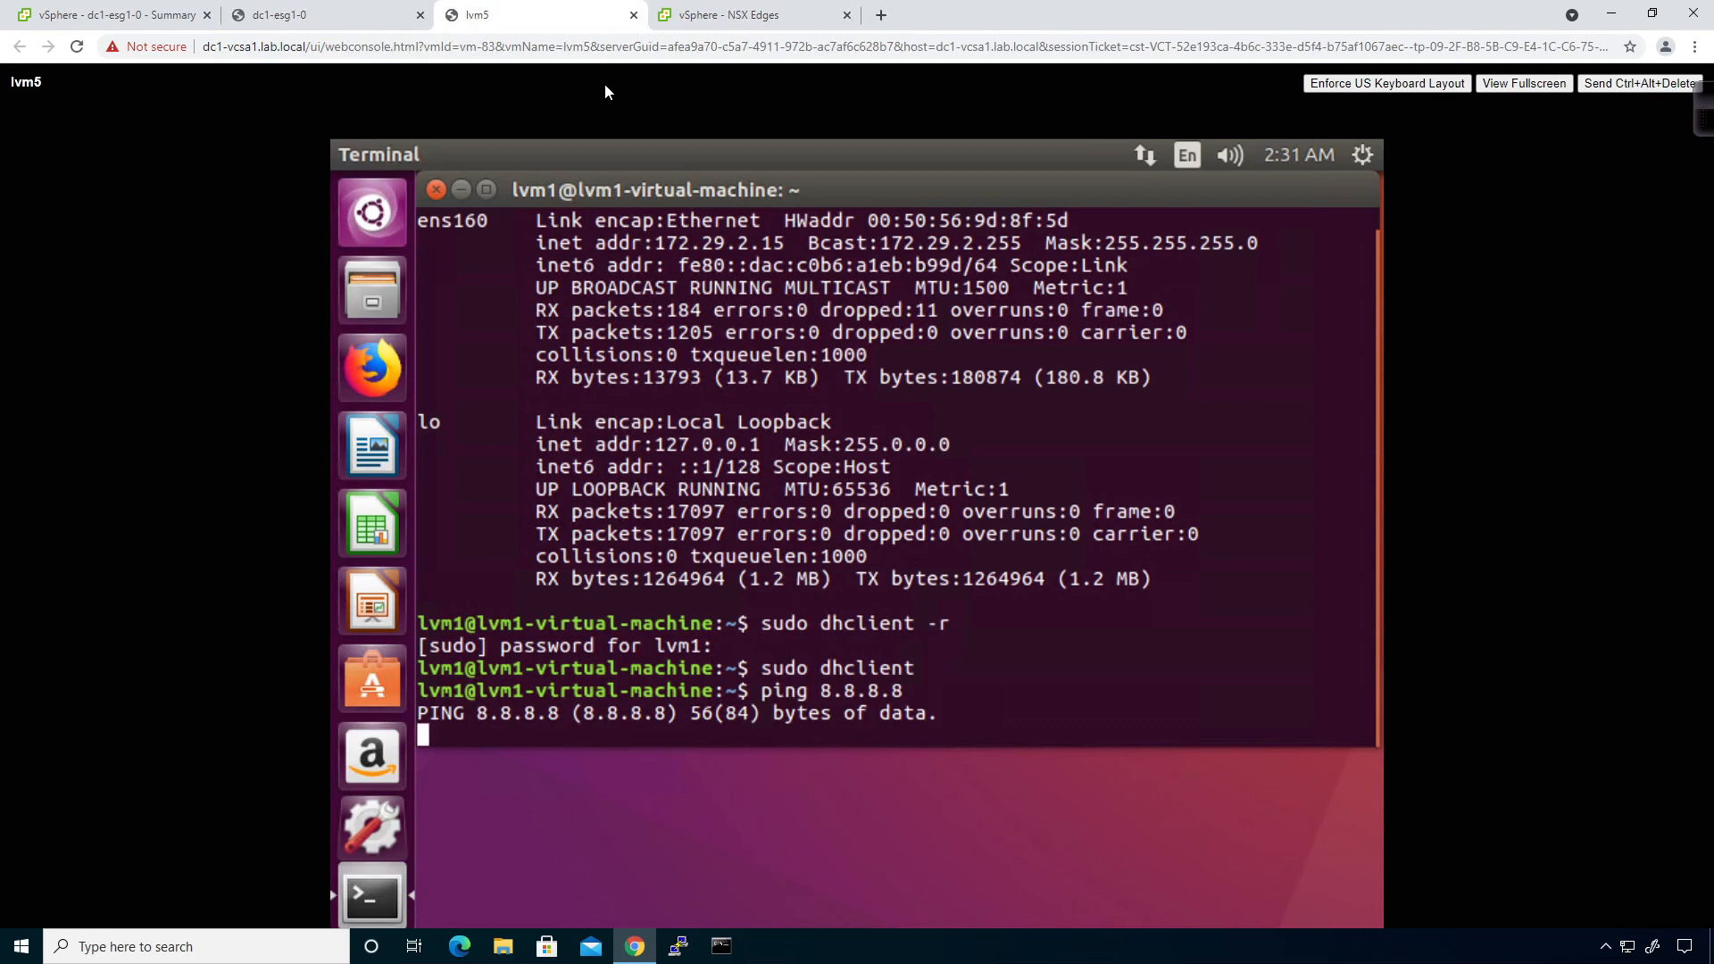
key("ctrl+c")
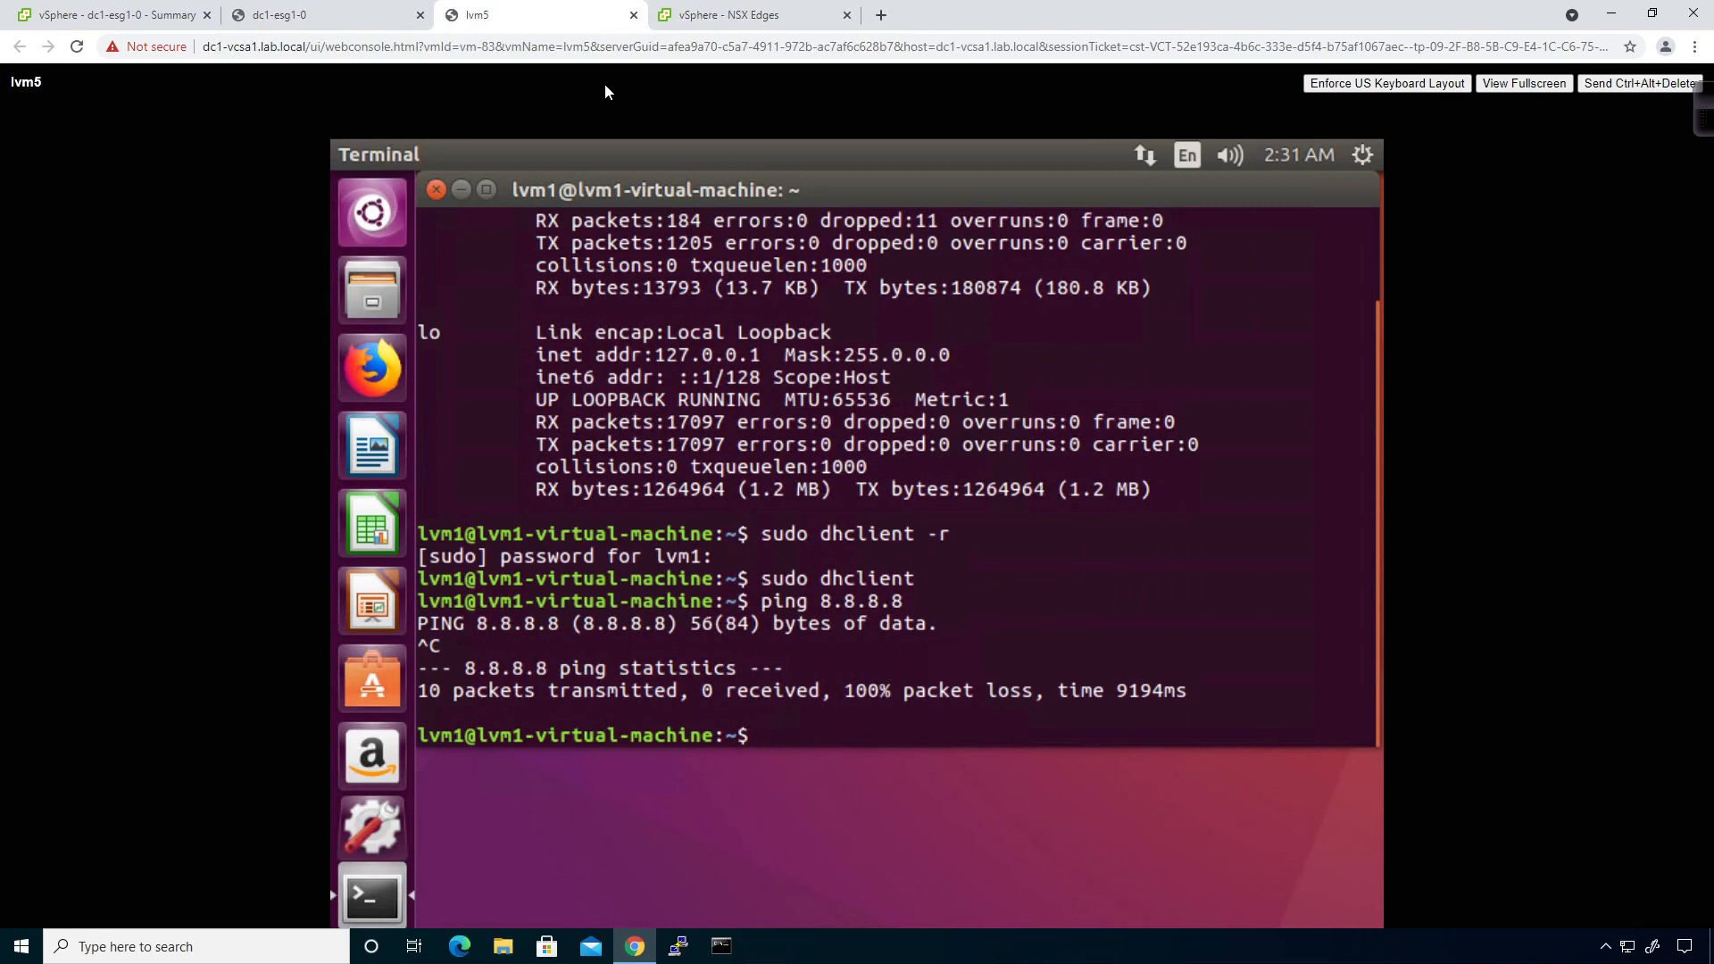
Ping 10.255.1.1, which also fails with 100% loss, then go to the DHCP Relay page.
type("ping 10.3255")
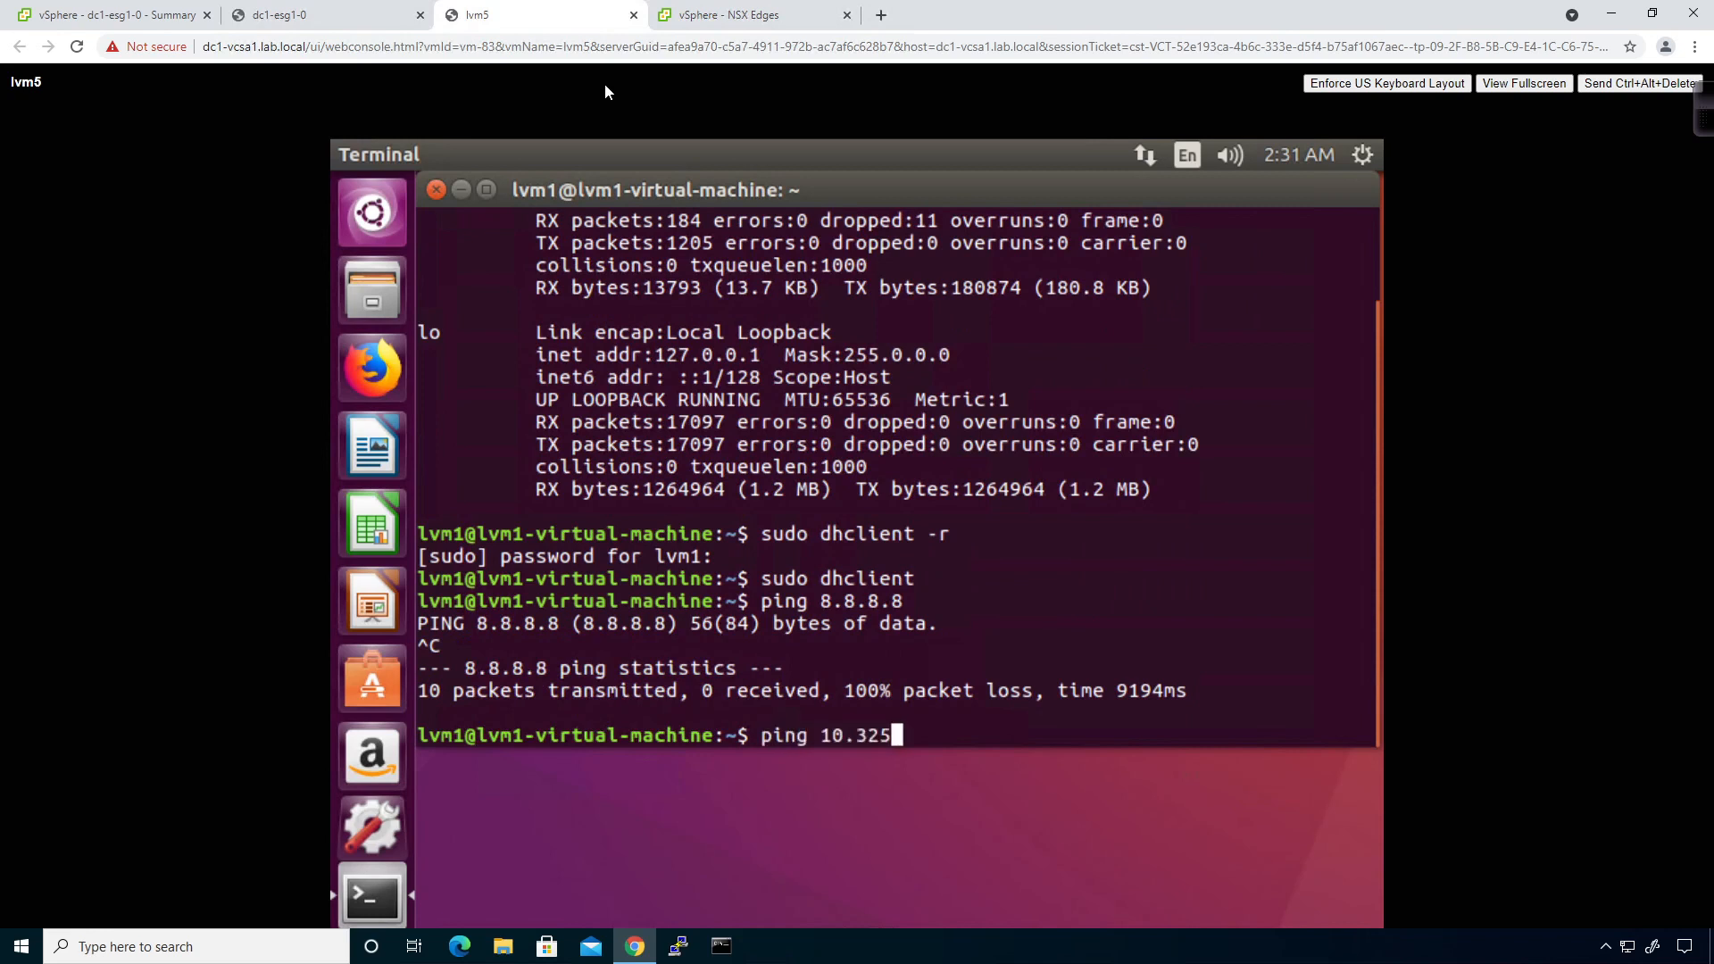
key("BackSpace")
key("BackSpace")
key("BackSpace")
key("BackSpace")
type("255.1.1")
key("Return")
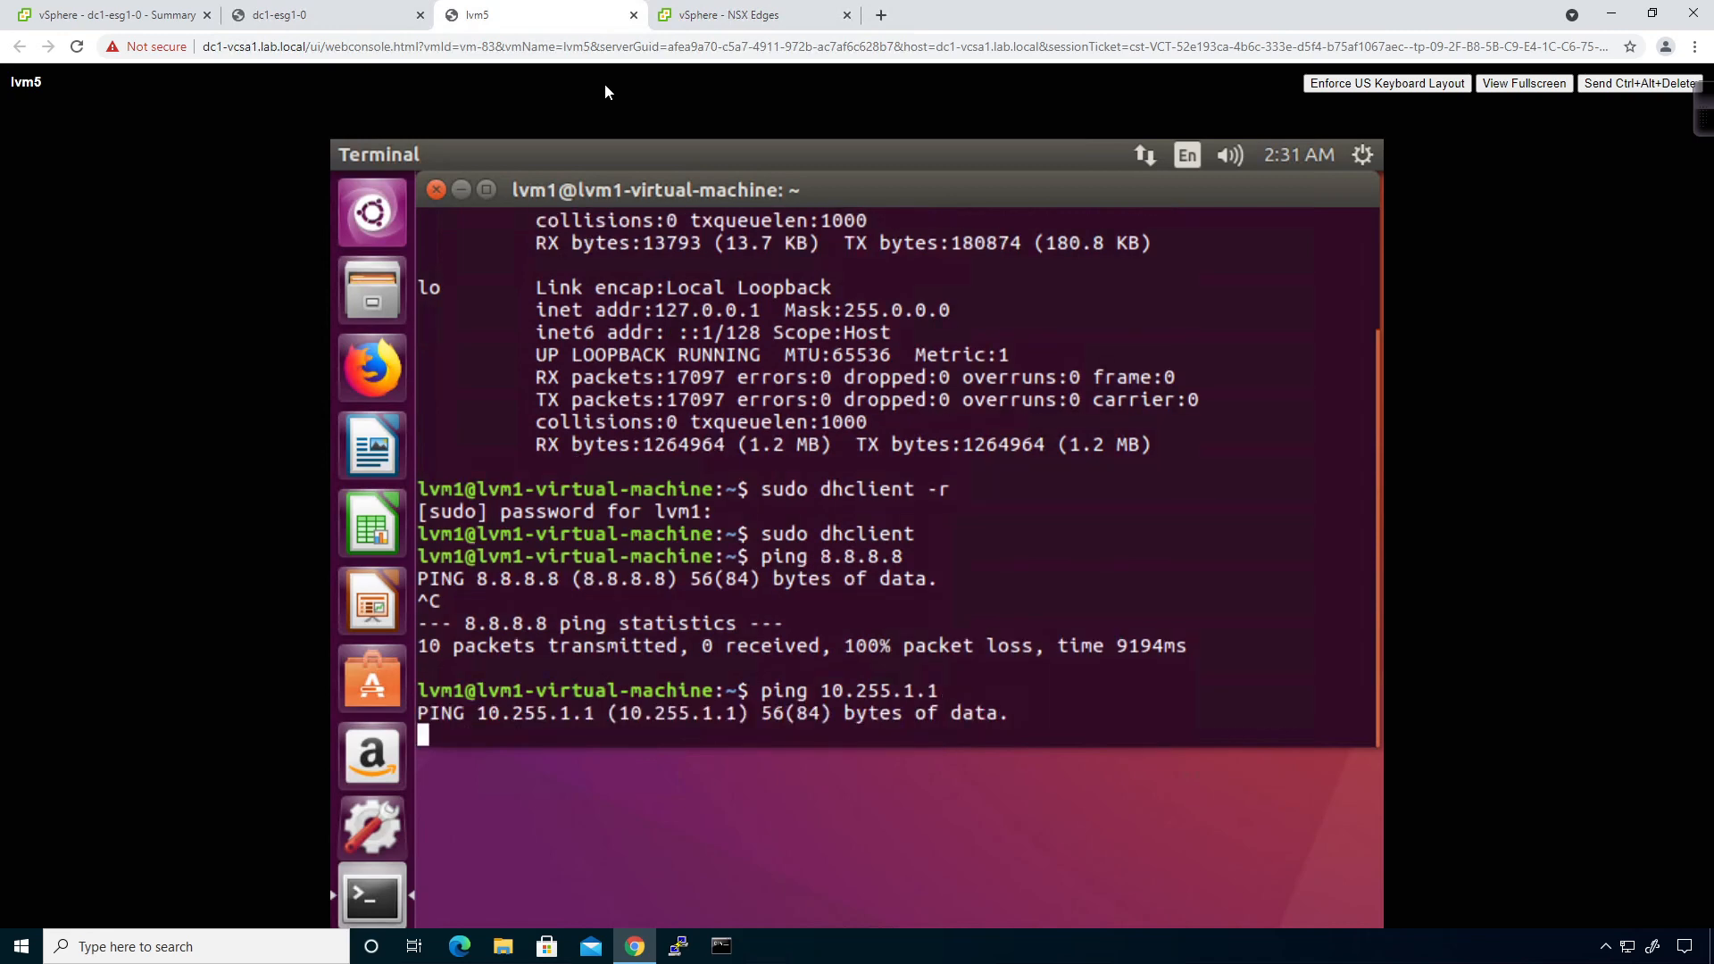
key("ctrl+c")
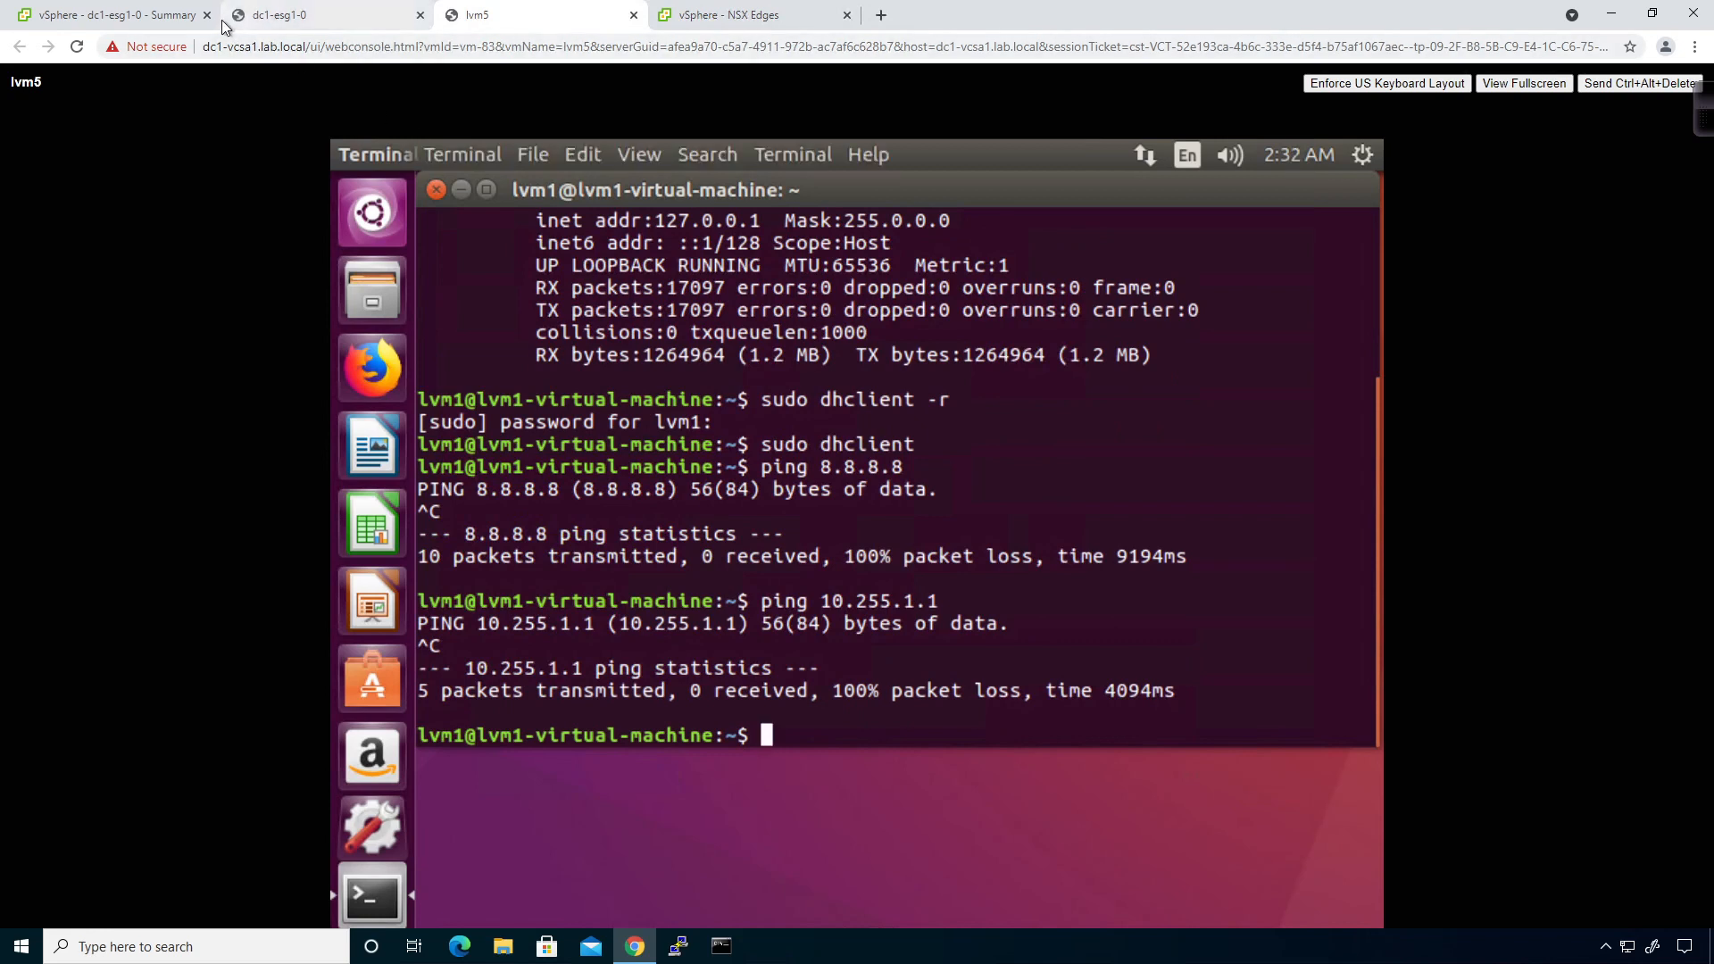
left_click(737, 16)
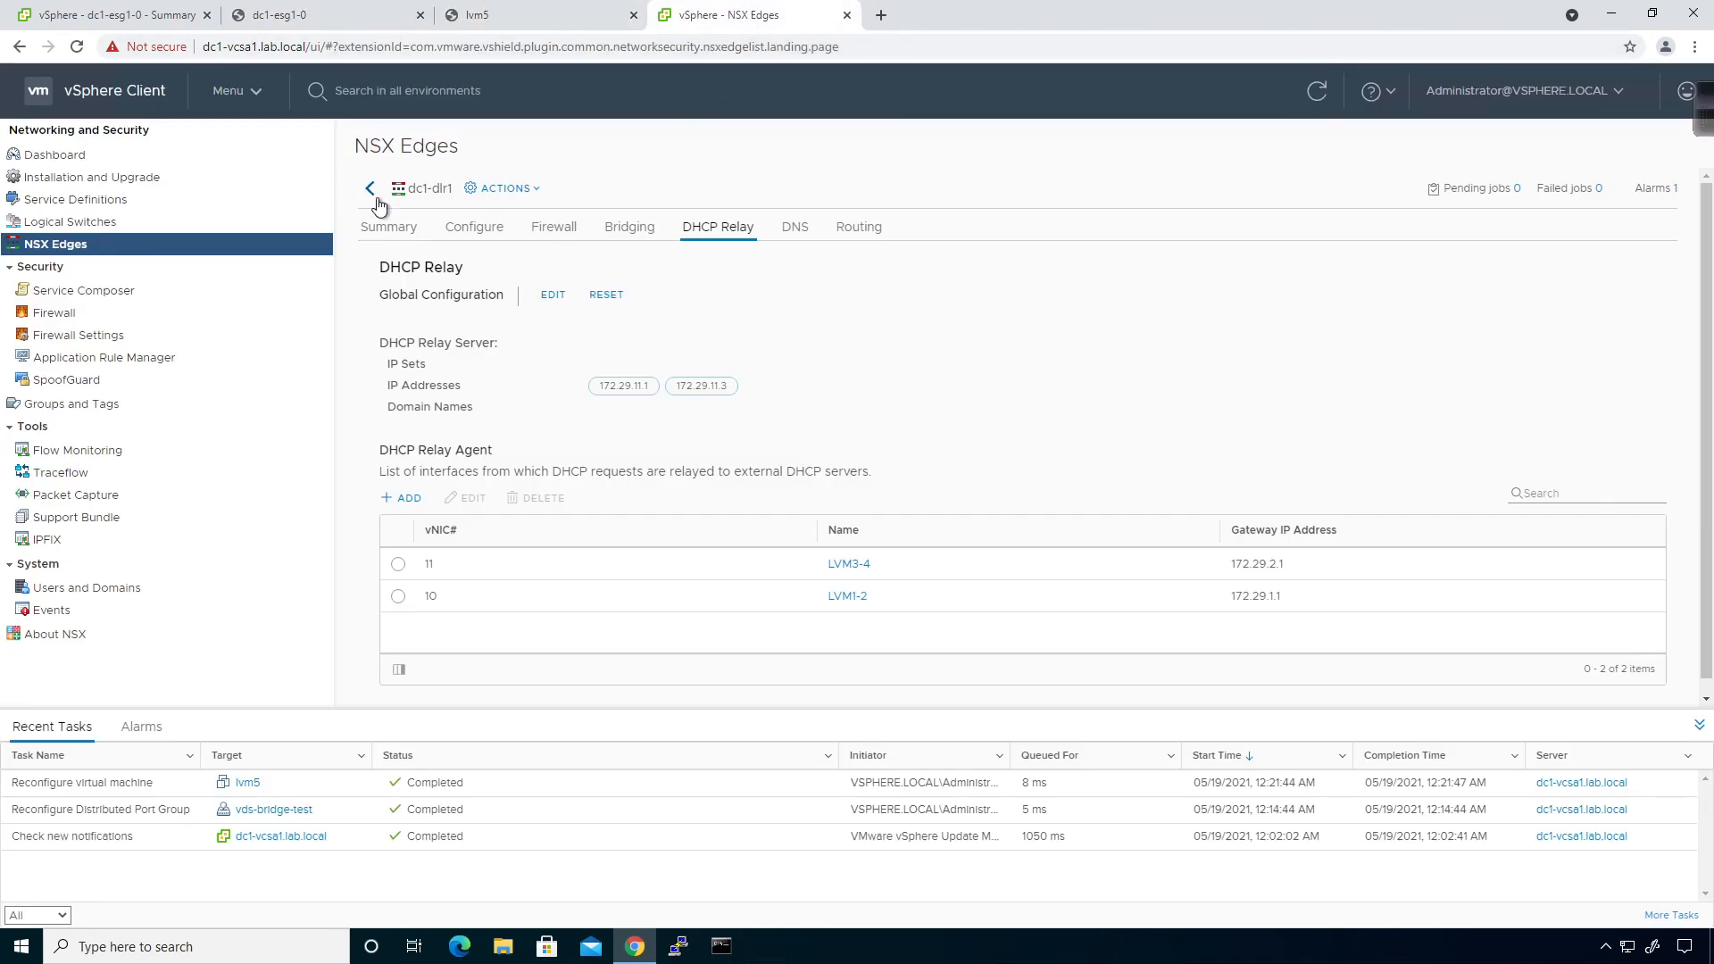
Stop ECMP under dc1-dlr1's Routing > Global Configuration and publish the change.
left_click(864, 229)
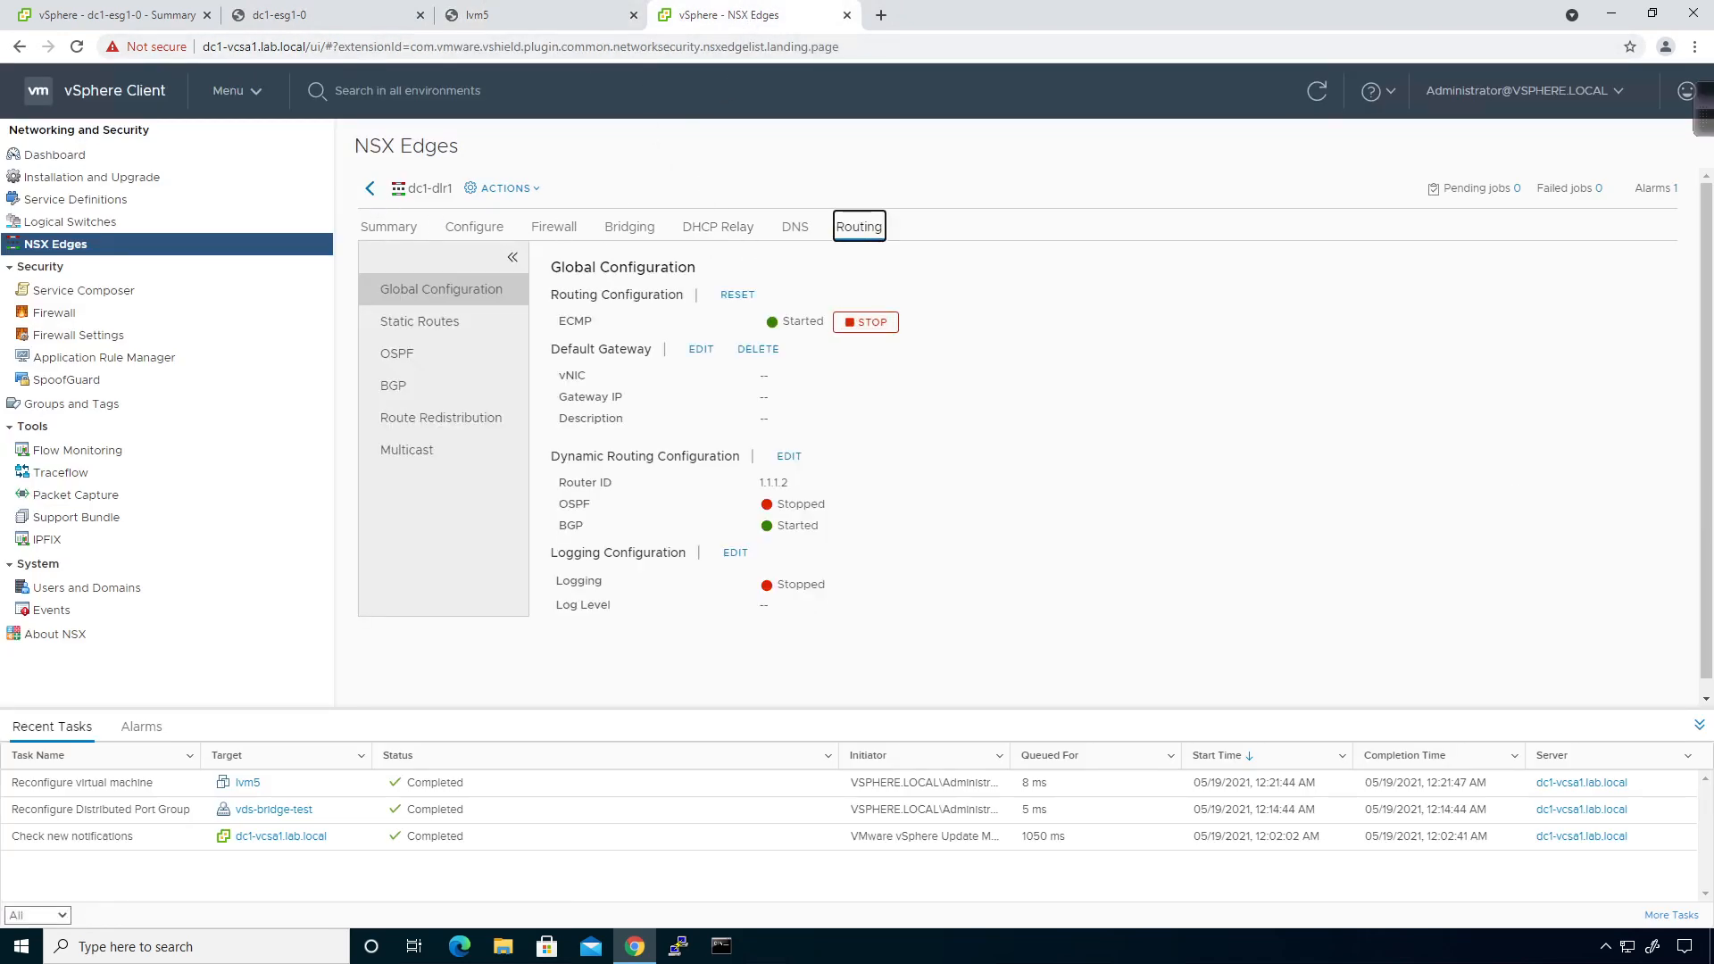
left_click(858, 323)
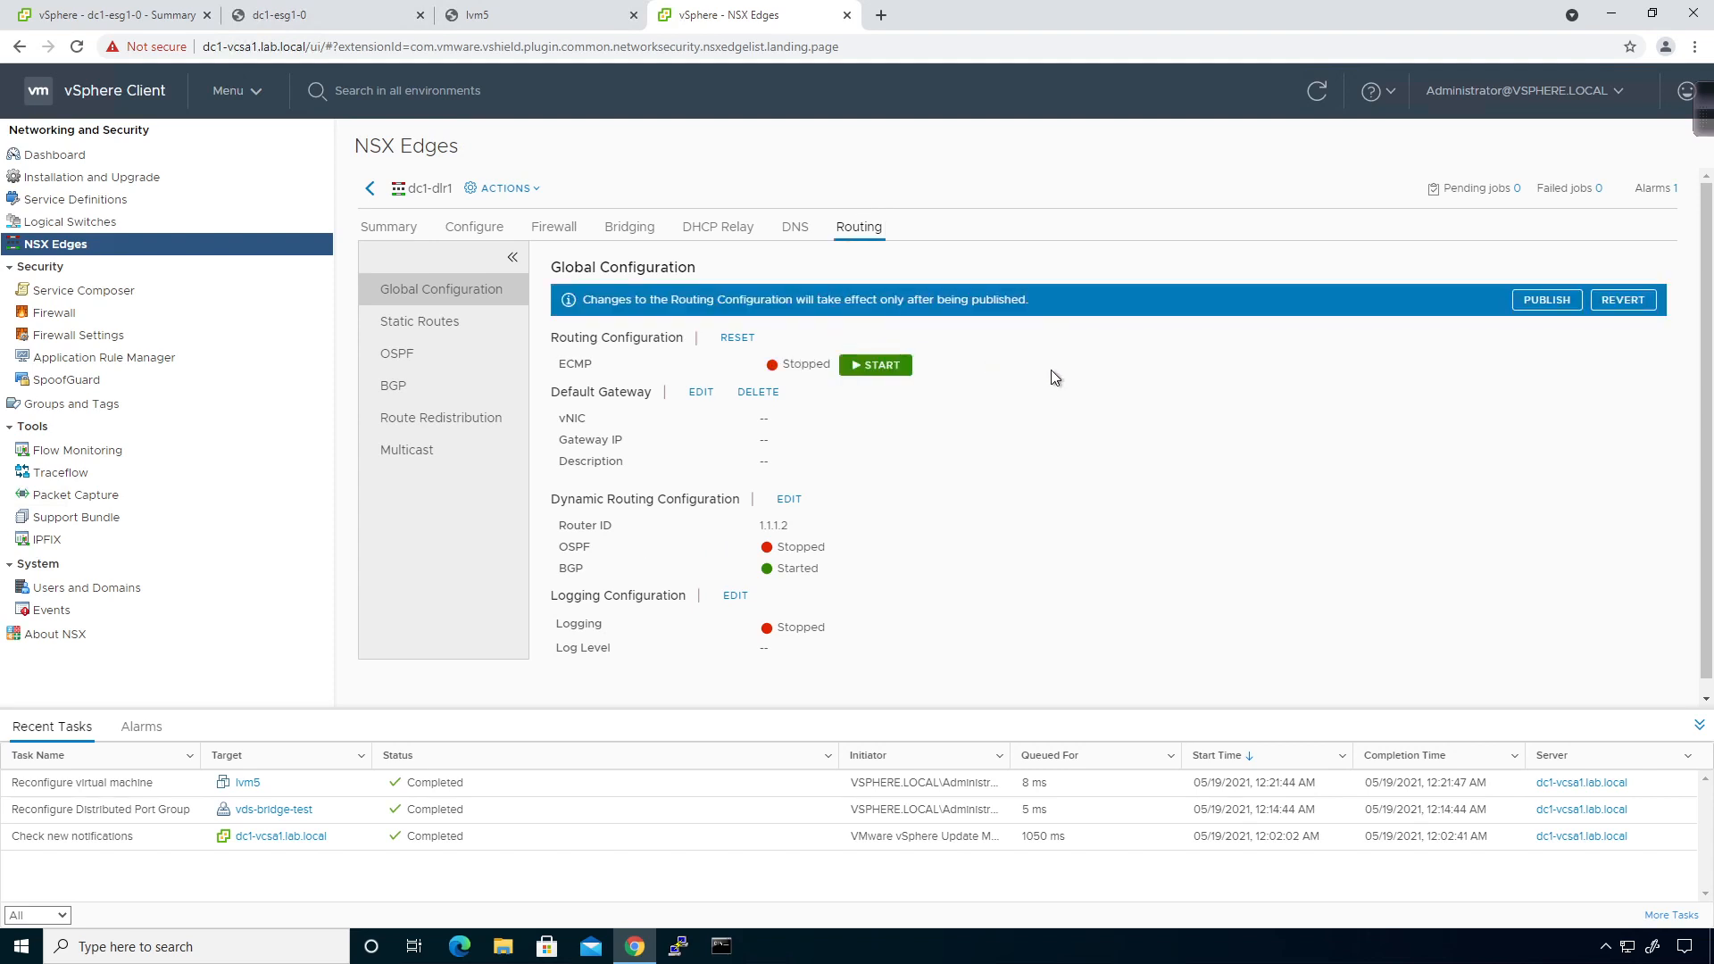
left_click(1550, 302)
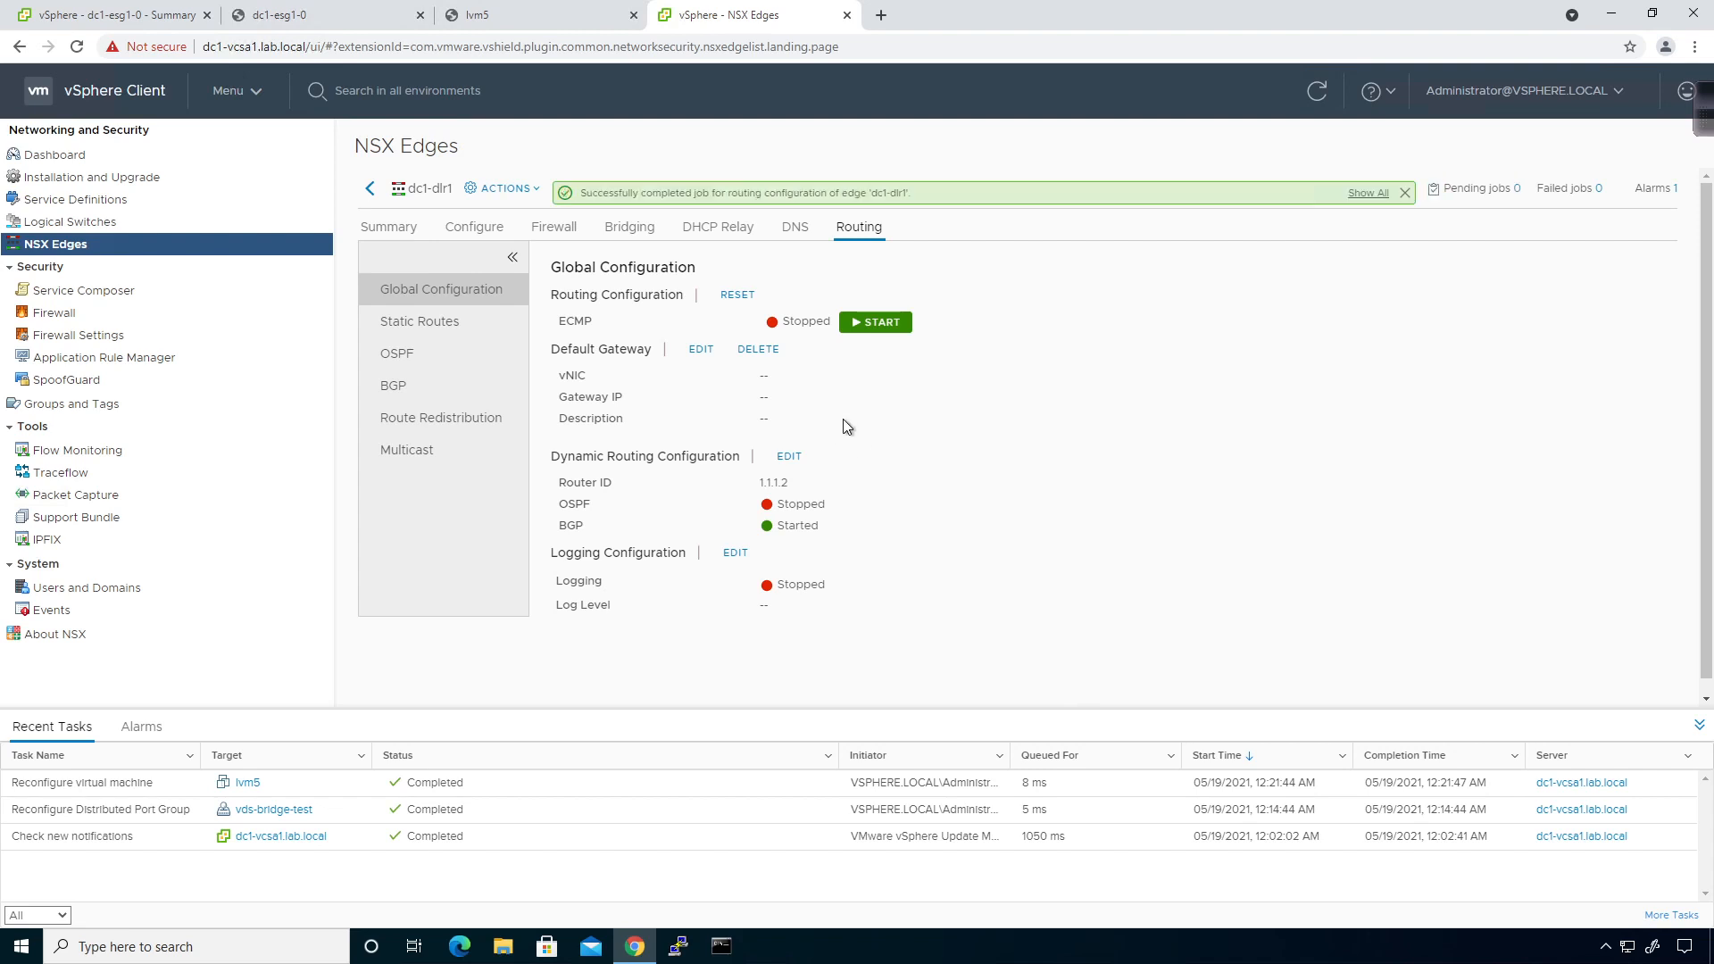
Rerun the ping to 10.255.1.1 from lvm5, now getting replies.
left_click(506, 15)
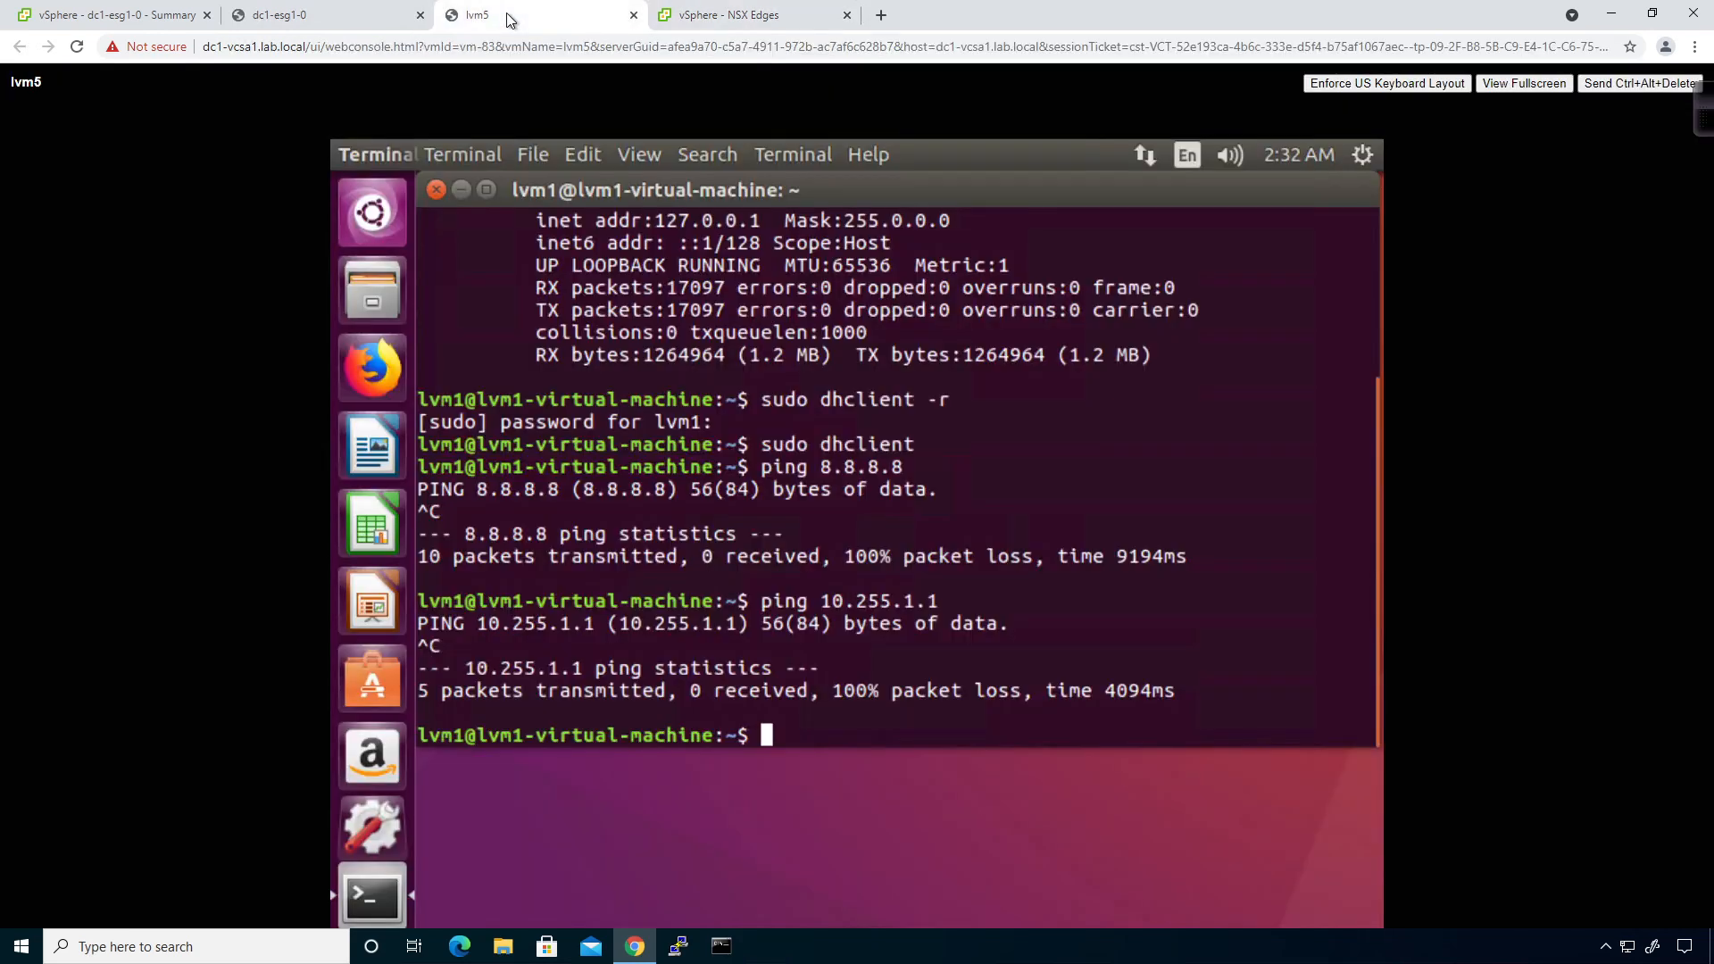
key("Up")
key("Return")
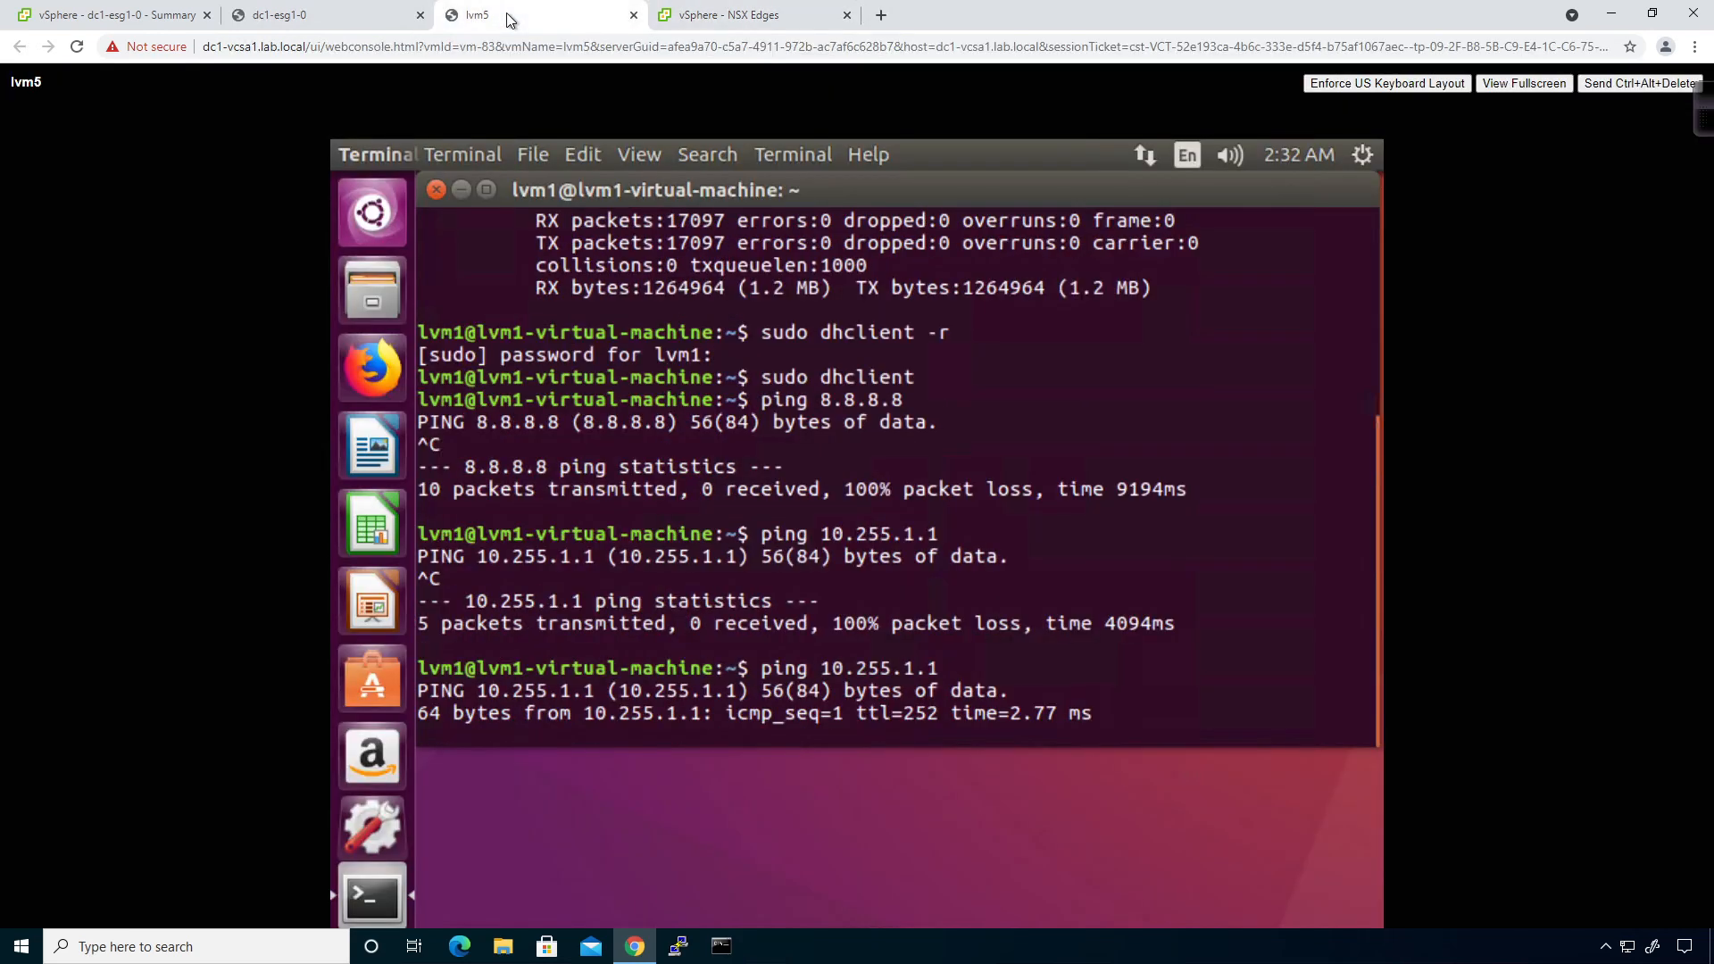
key("ctrl+c")
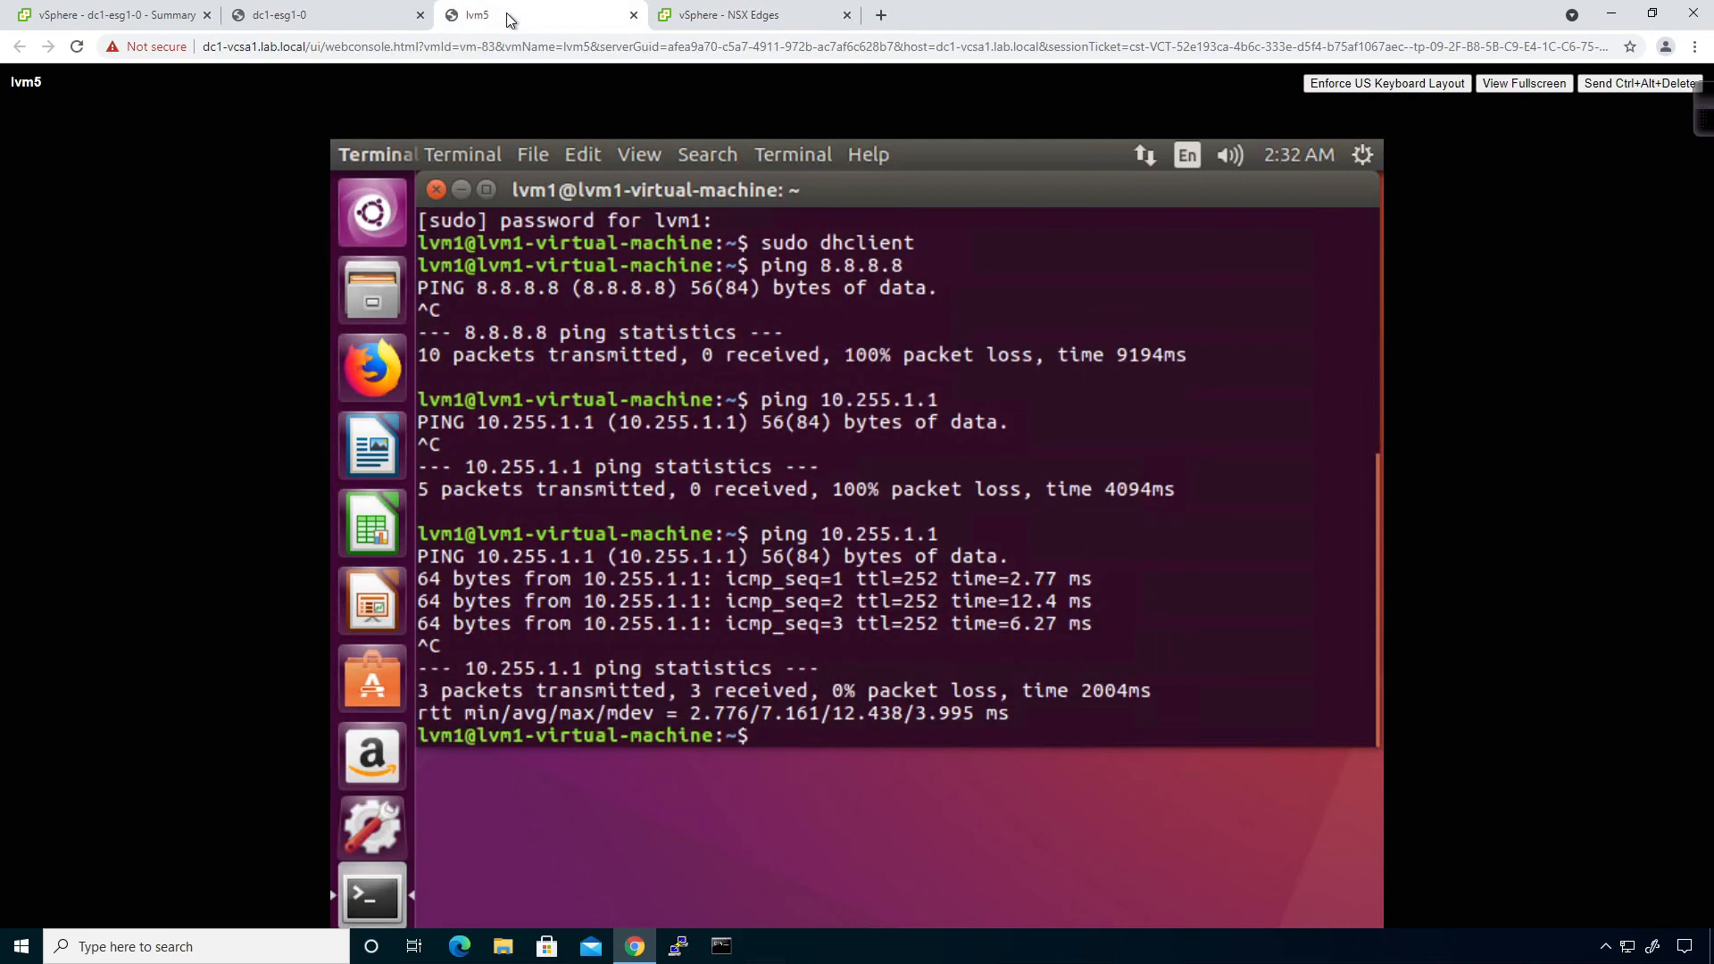
Rerun the ping to 8.8.8.8 twice, both succeeding.
key("Up")
key("Up")
key("Return")
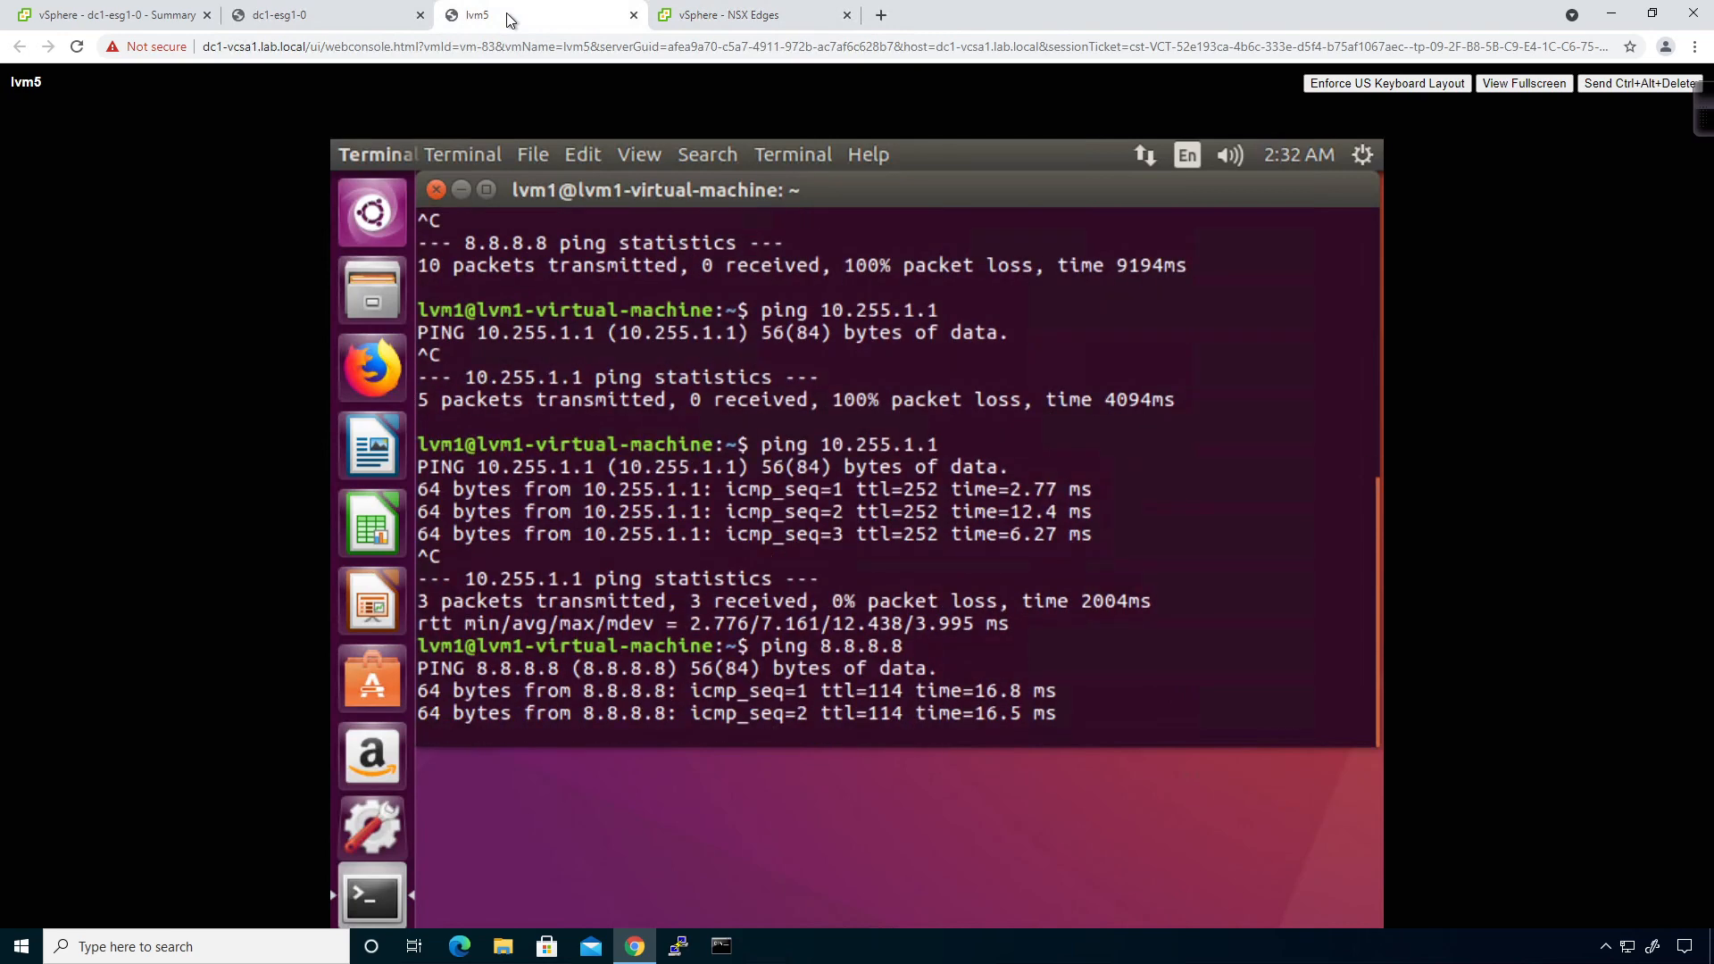
key("ctrl+c")
key("Up")
key("Up")
key("Down")
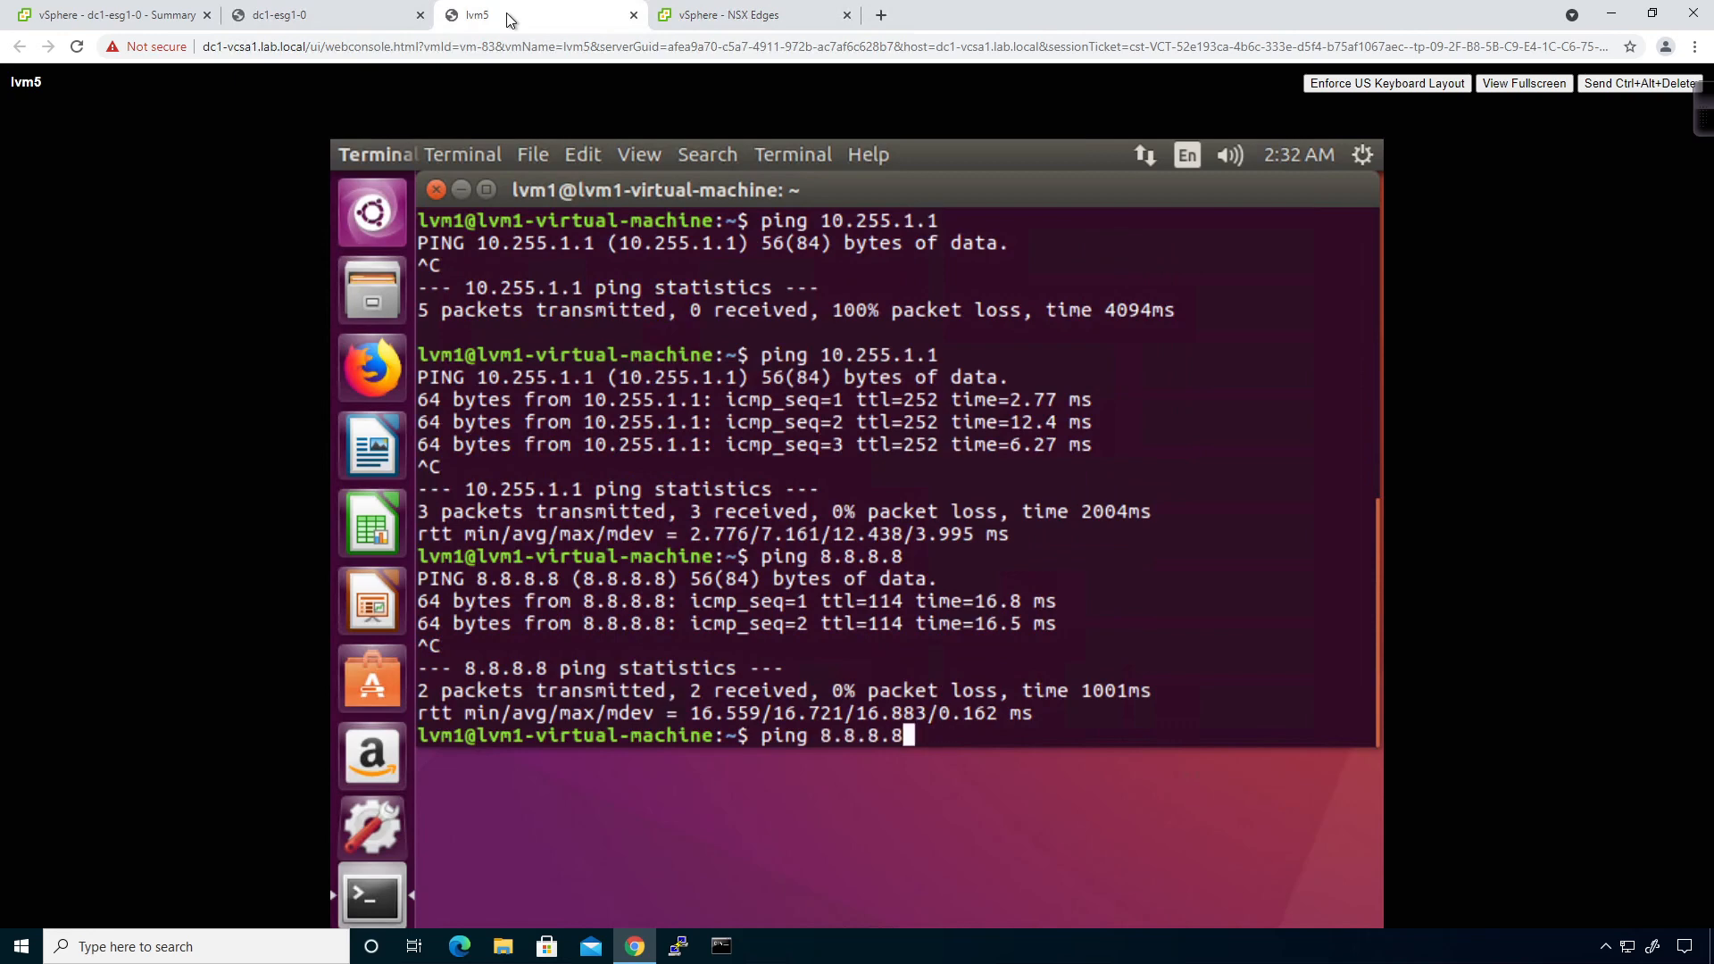
key("Return")
key("ctrl+c")
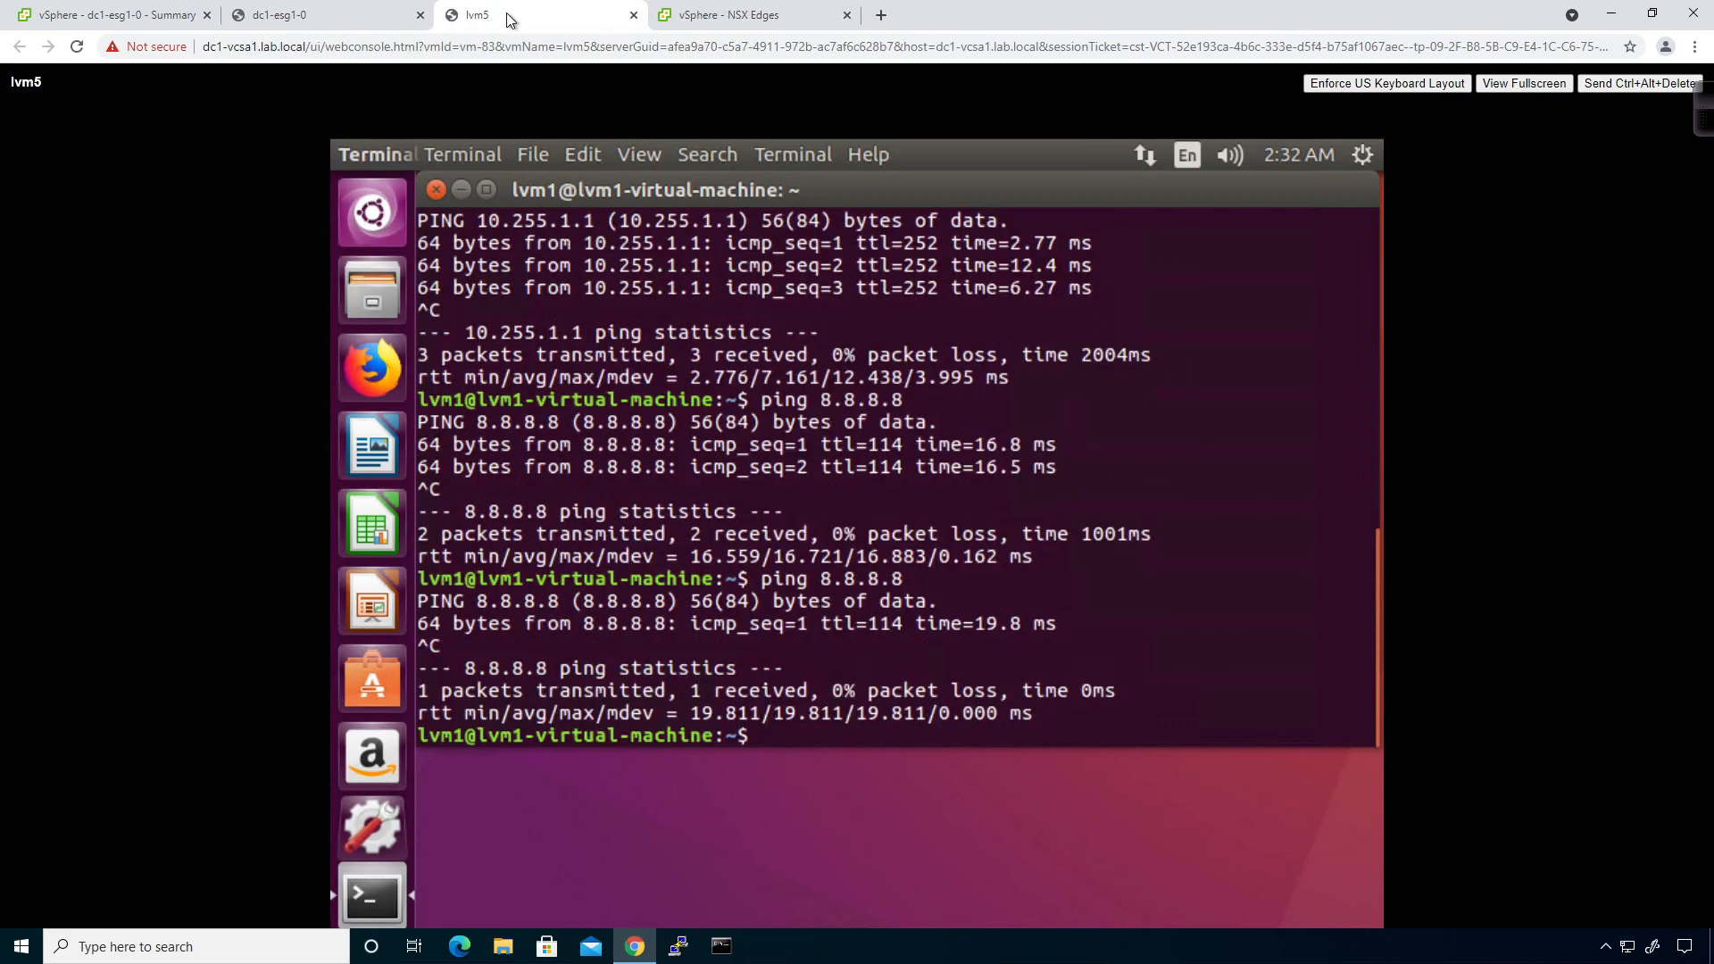
Ping google.com from history, getting replies from 172.217.9.78.
key("Up")
key("Up")
key("Up")
key("Up")
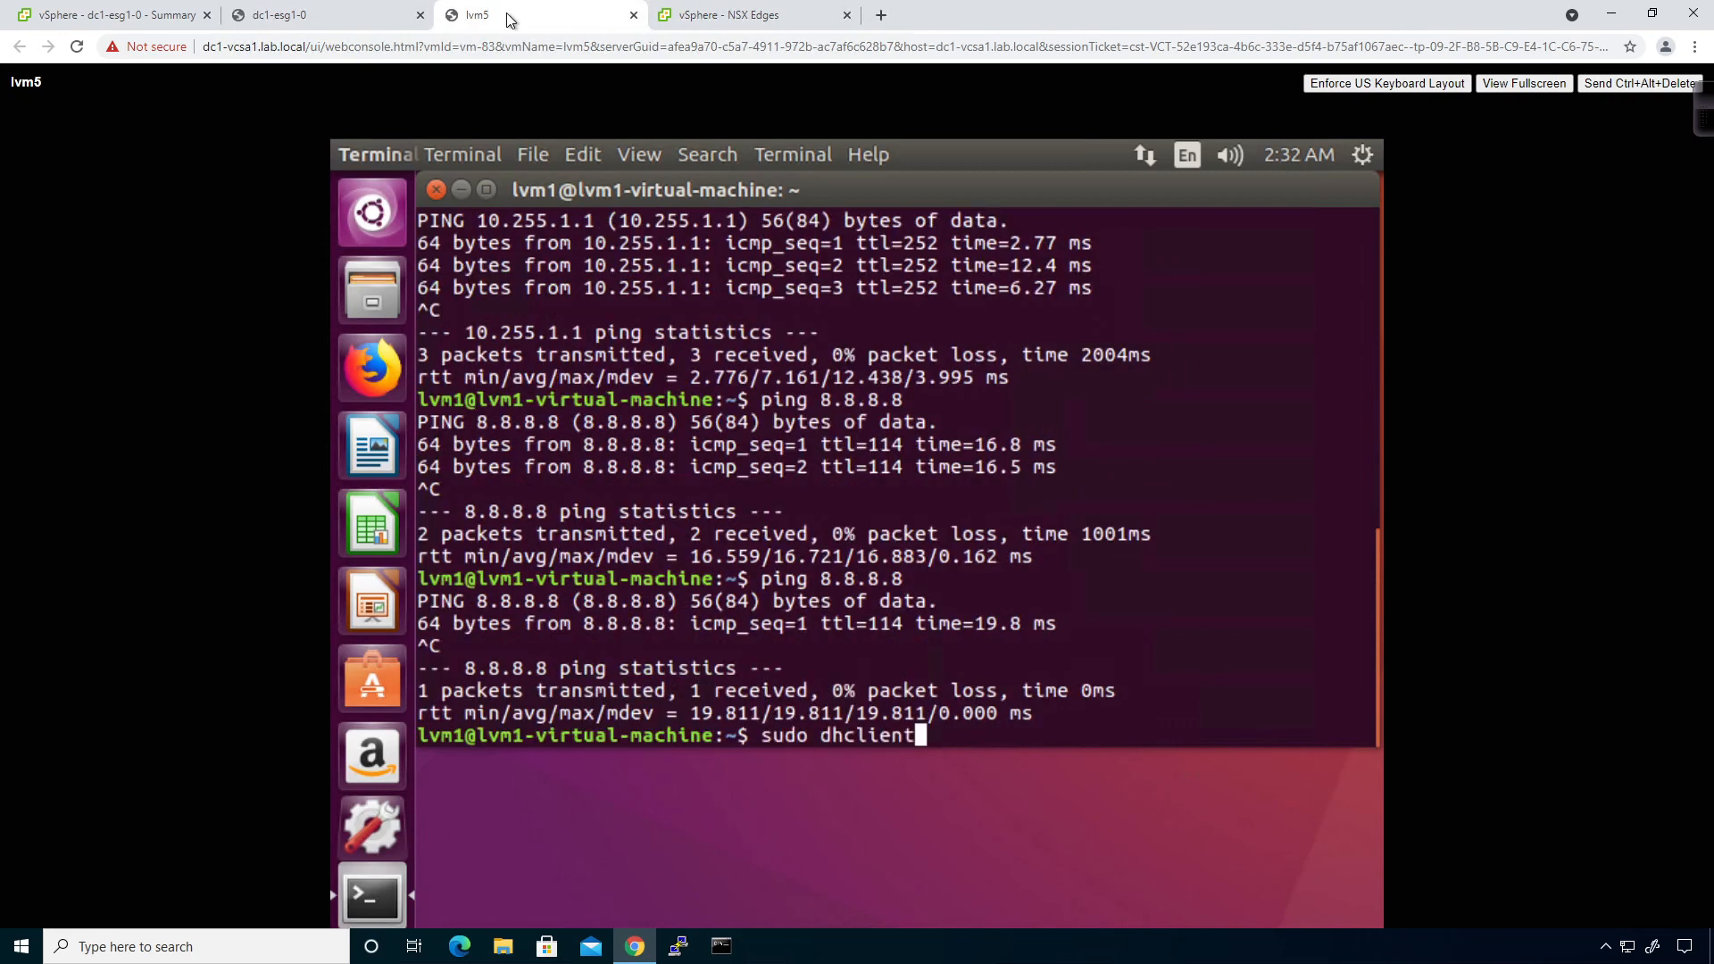
key("Up")
key("Up")
key("Up")
key("Up")
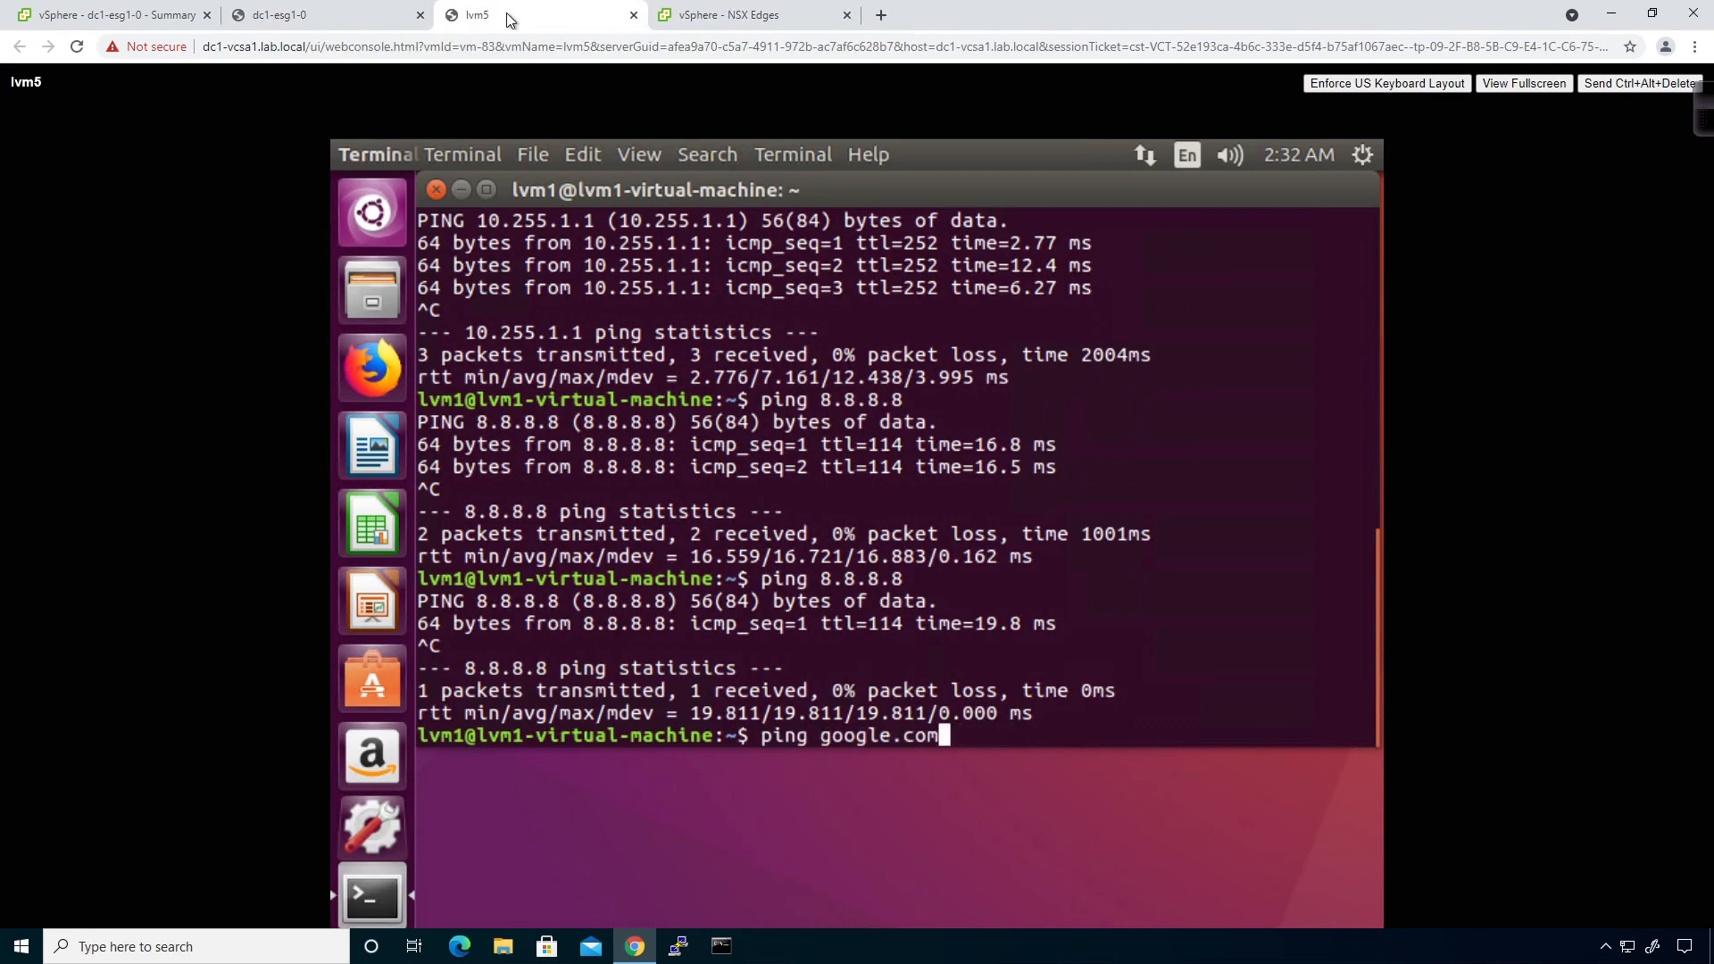
key("Down")
key("Up")
key("Return")
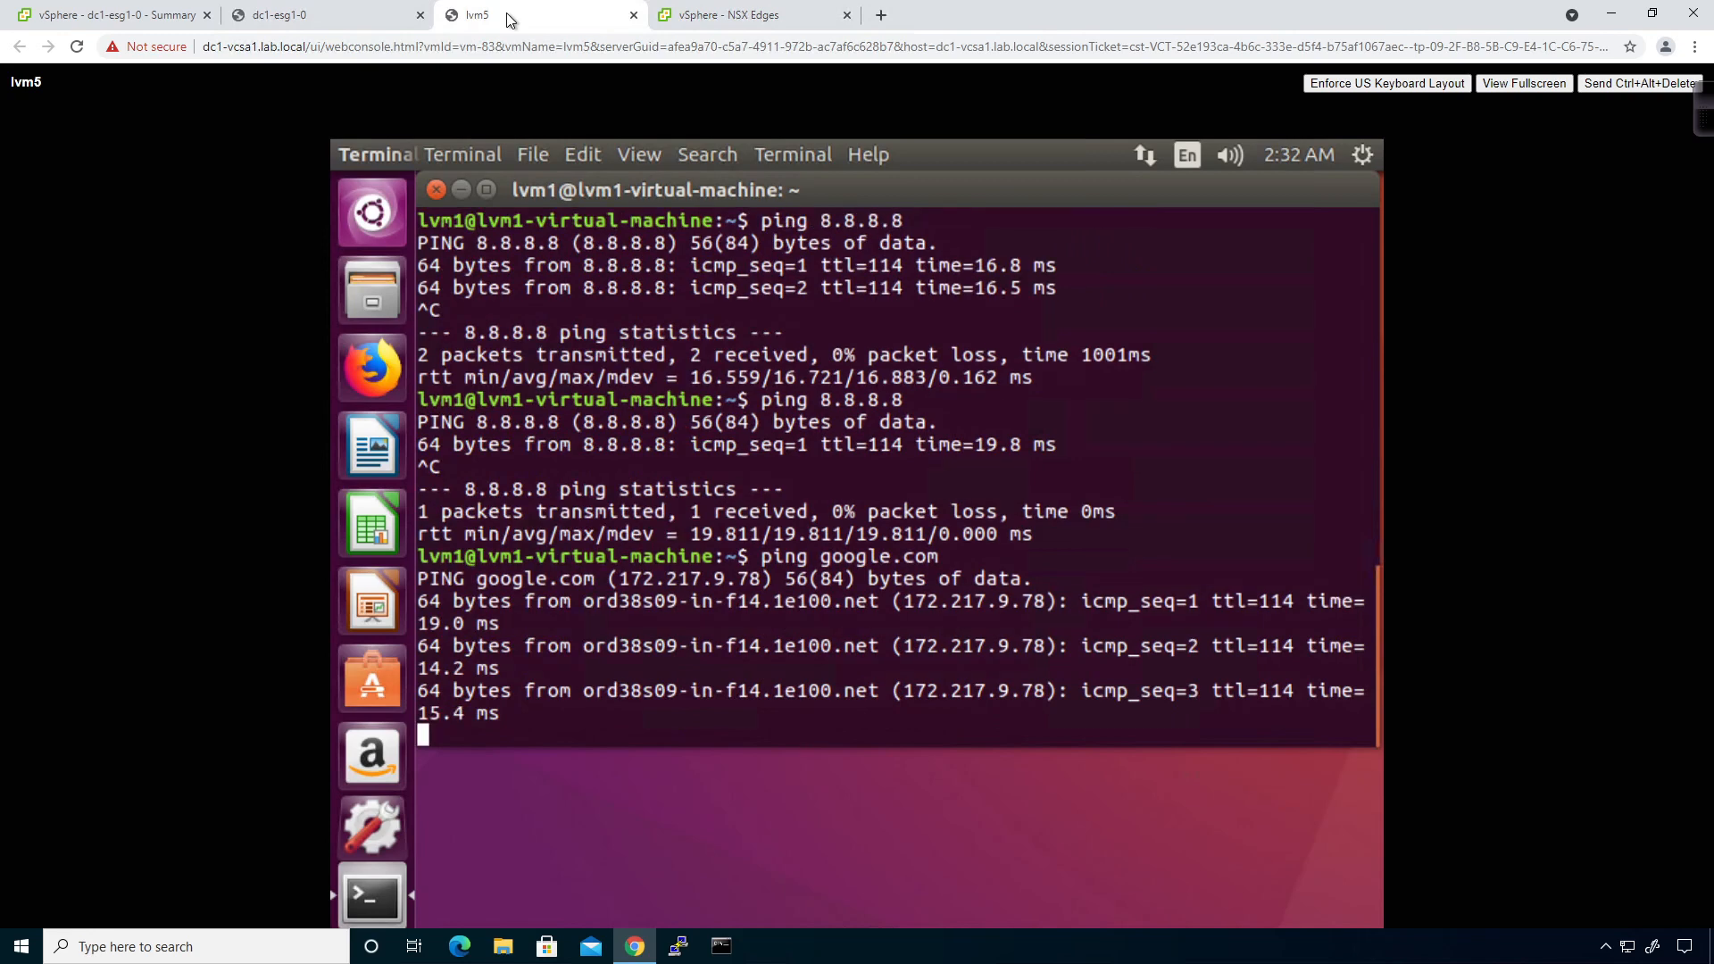
key("ctrl+c")
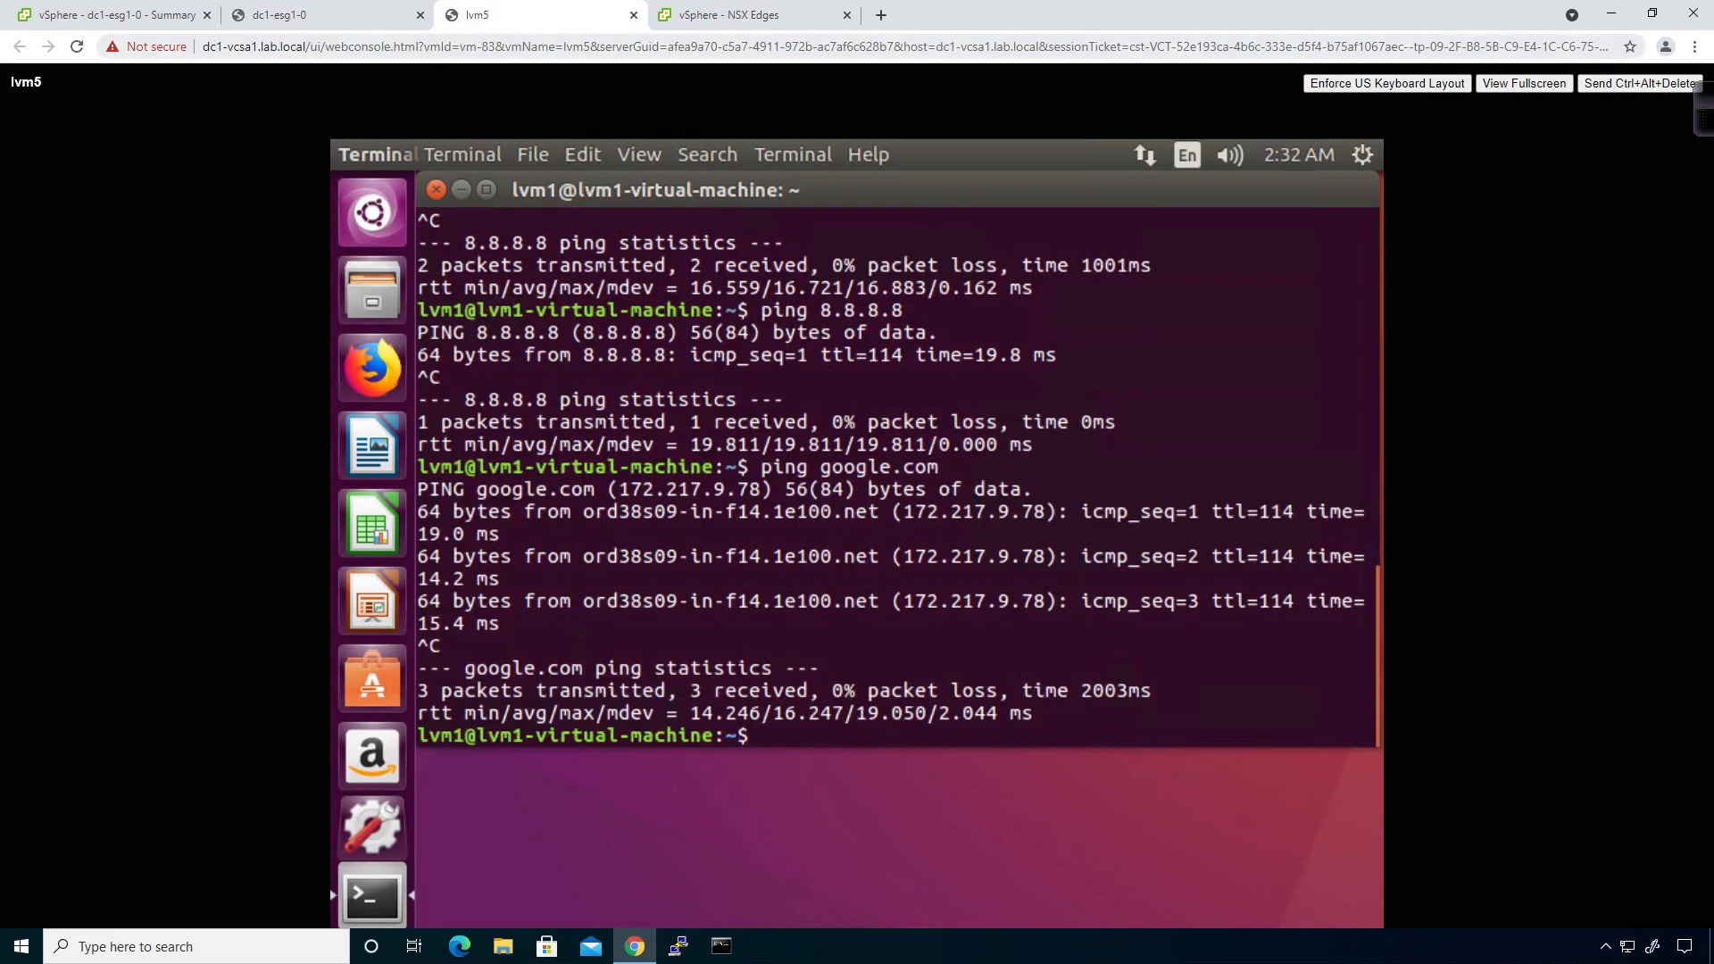
Launch web consoles for the lvm1 and lvm2 VMs.
left_click(148, 15)
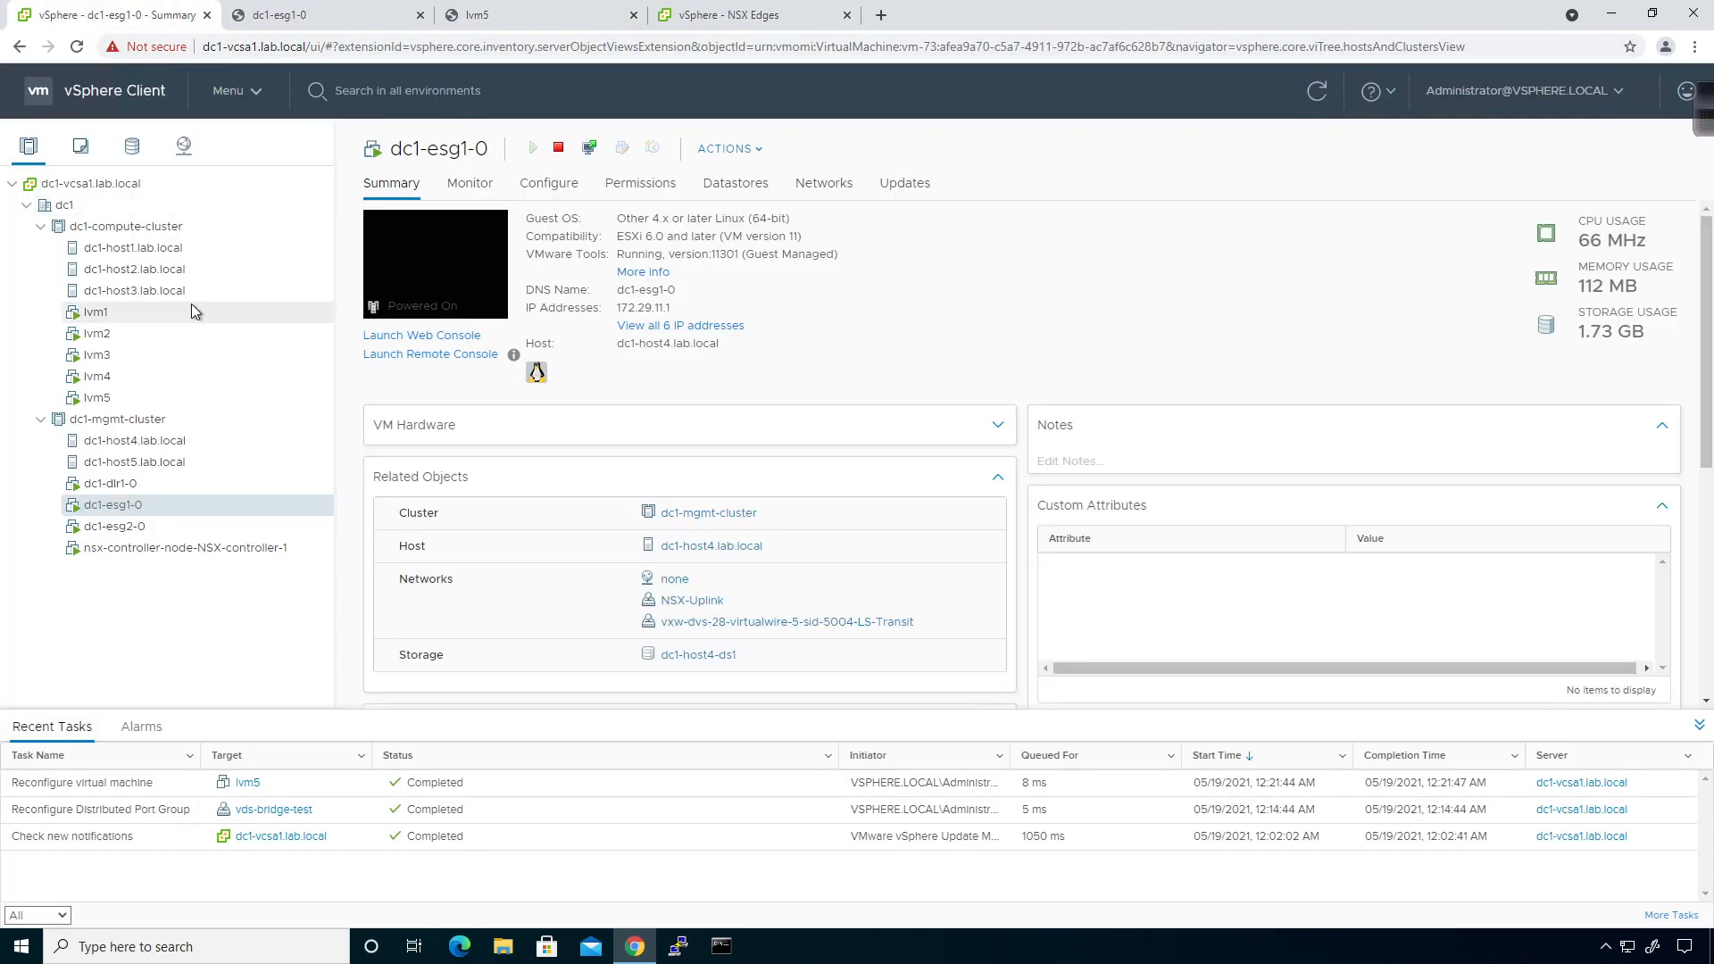
left_click(145, 313)
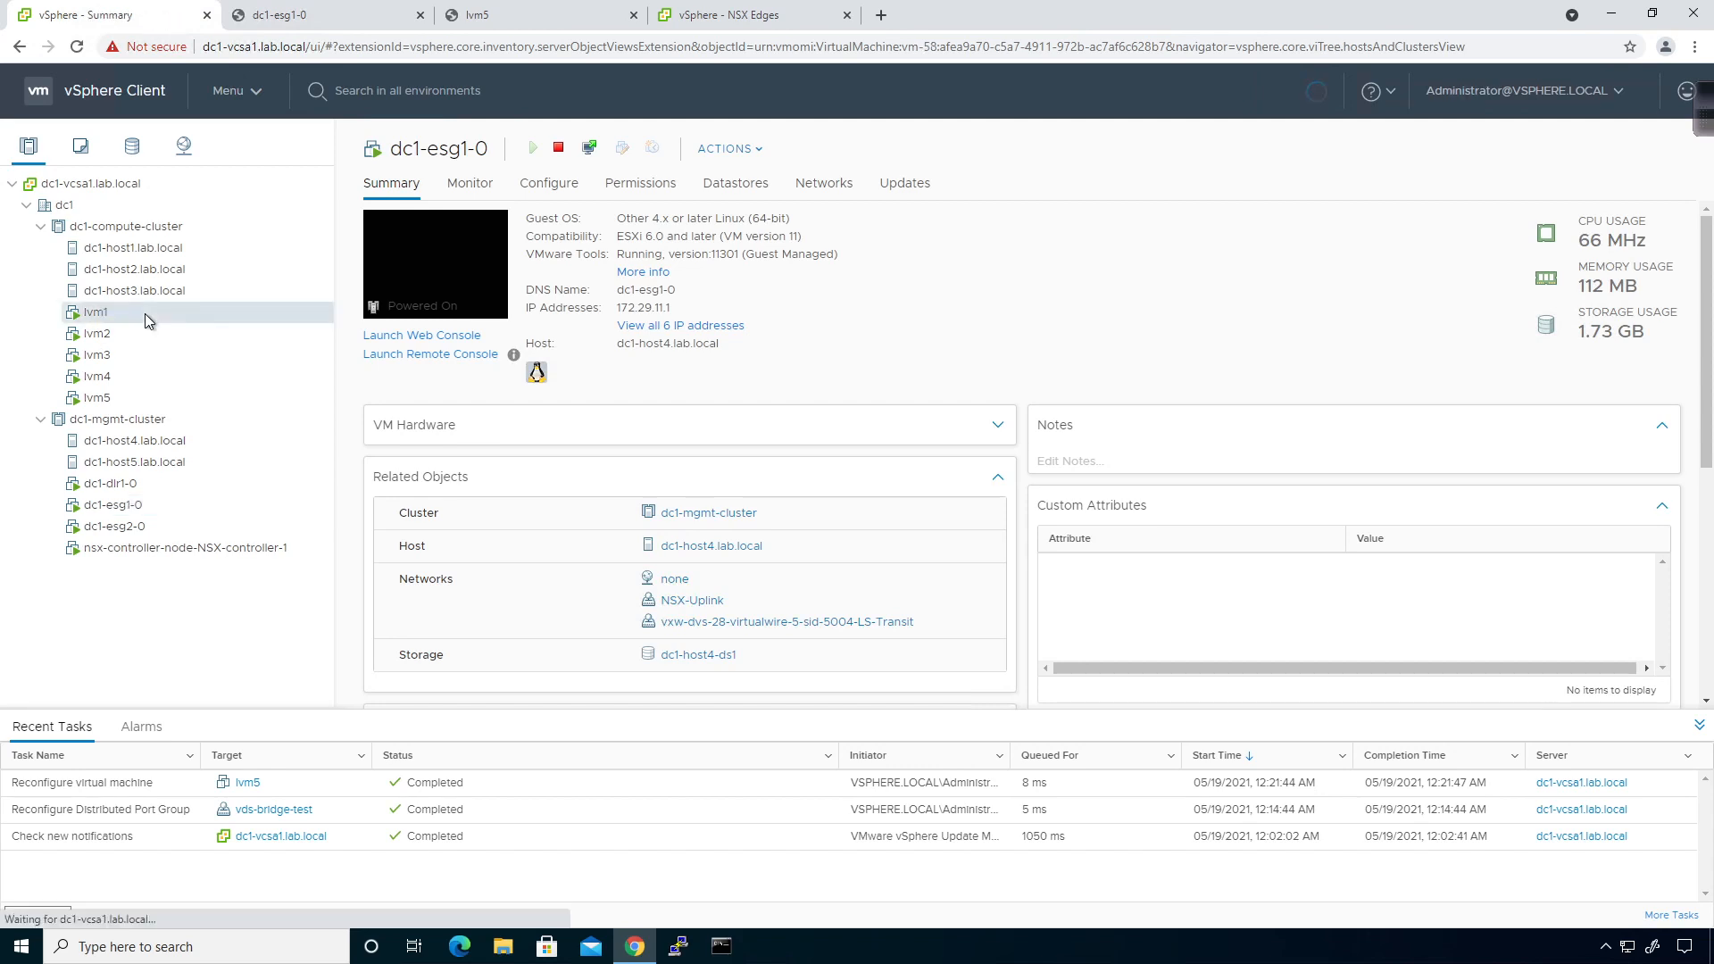
left_click(448, 336)
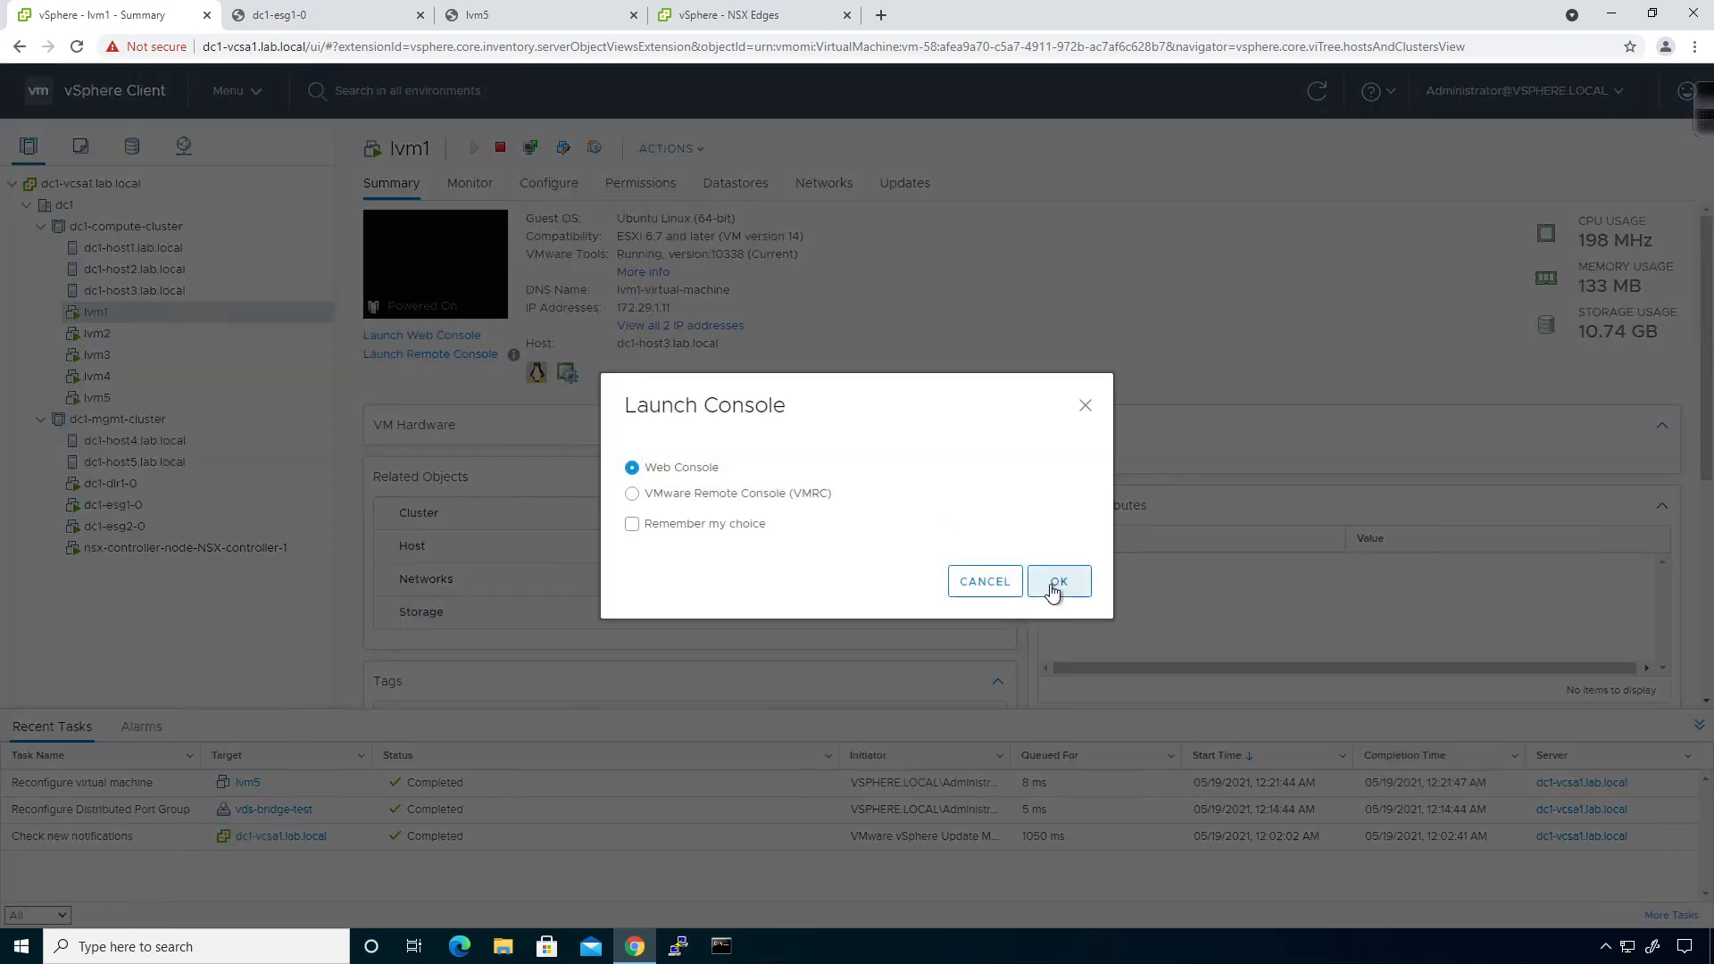
left_click(1058, 586)
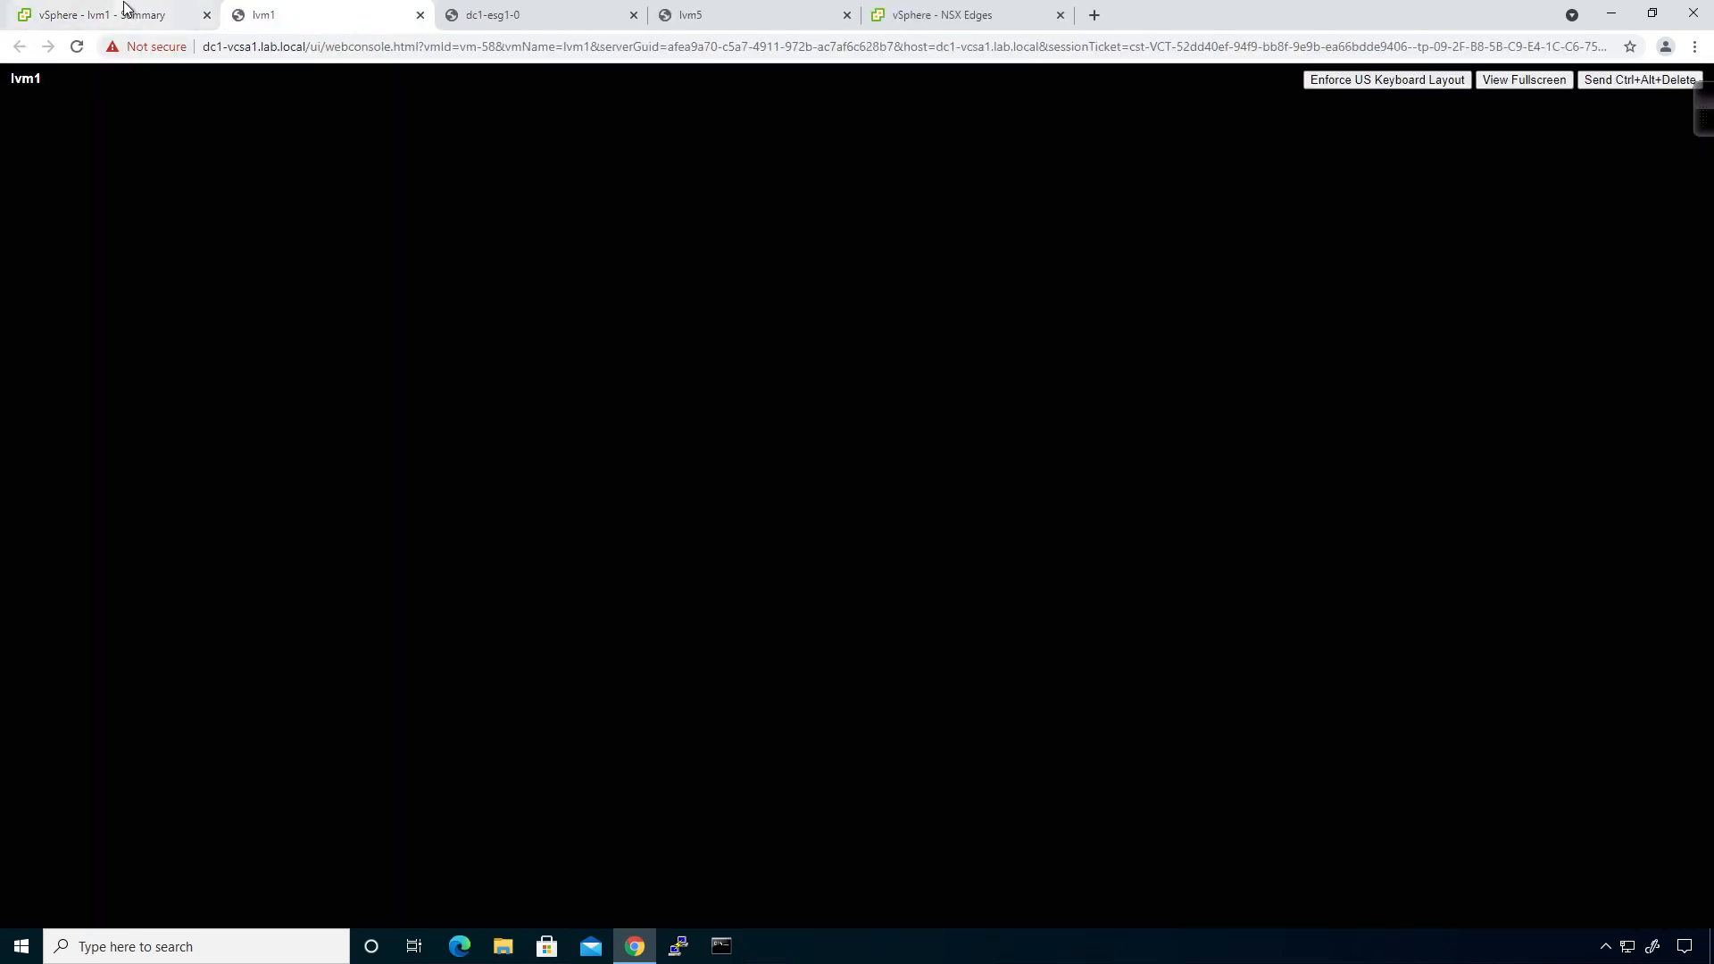
left_click(126, 14)
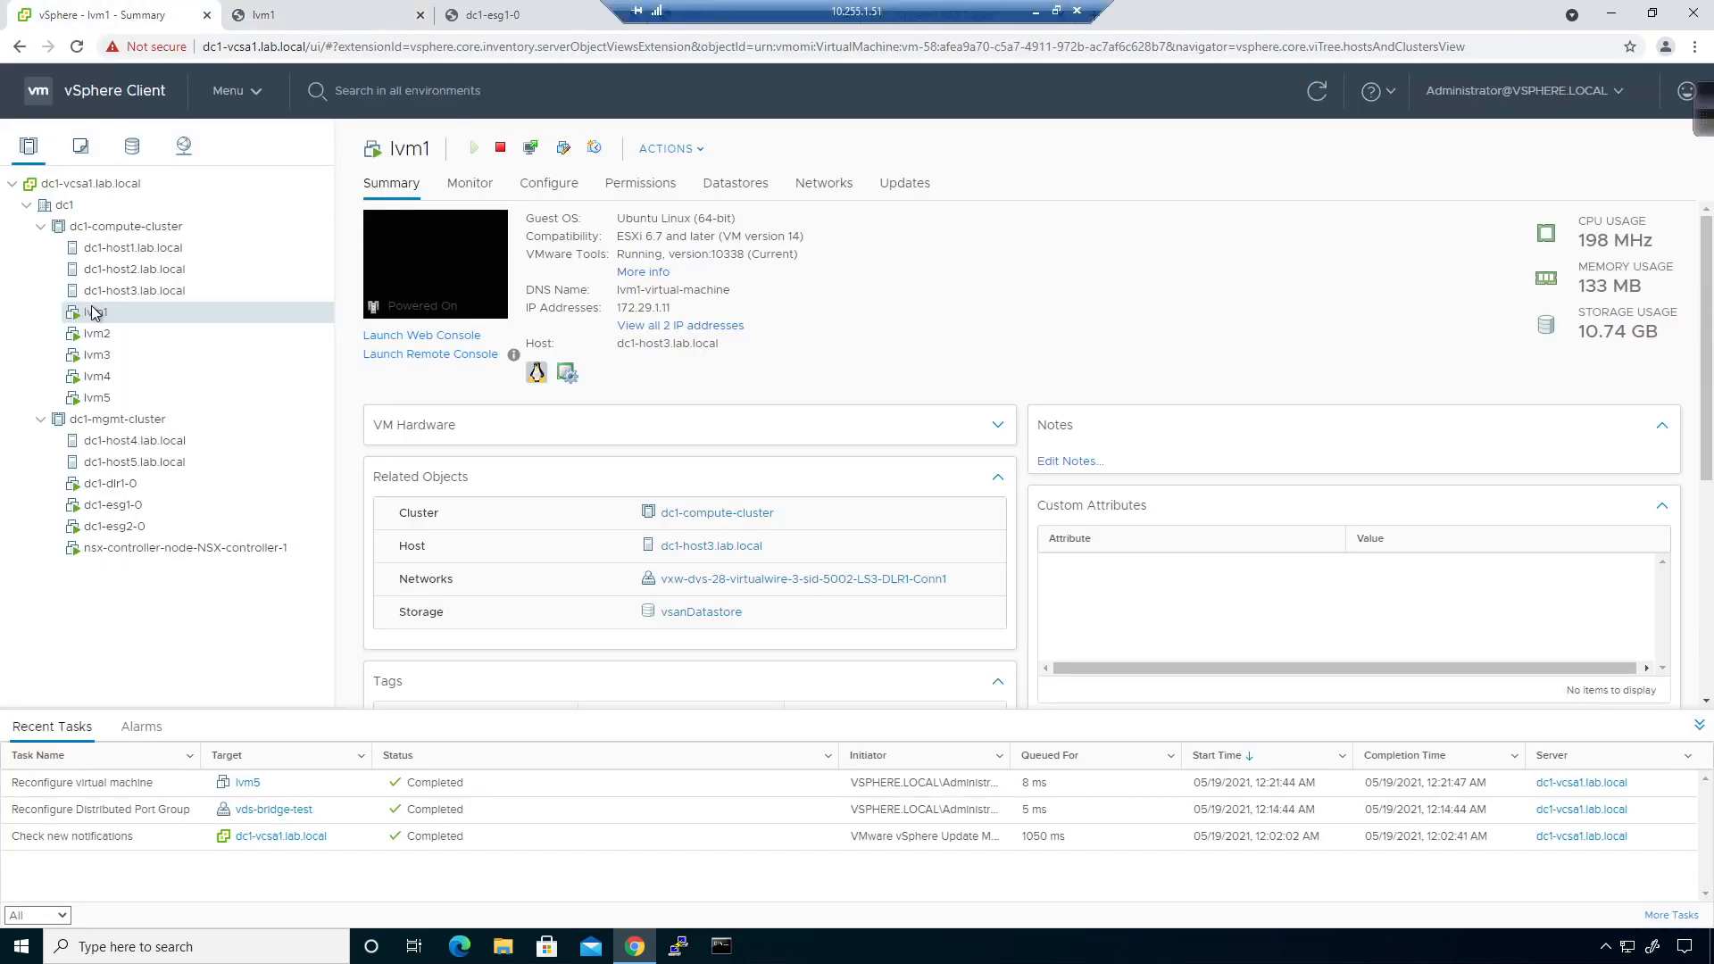
left_click(96, 334)
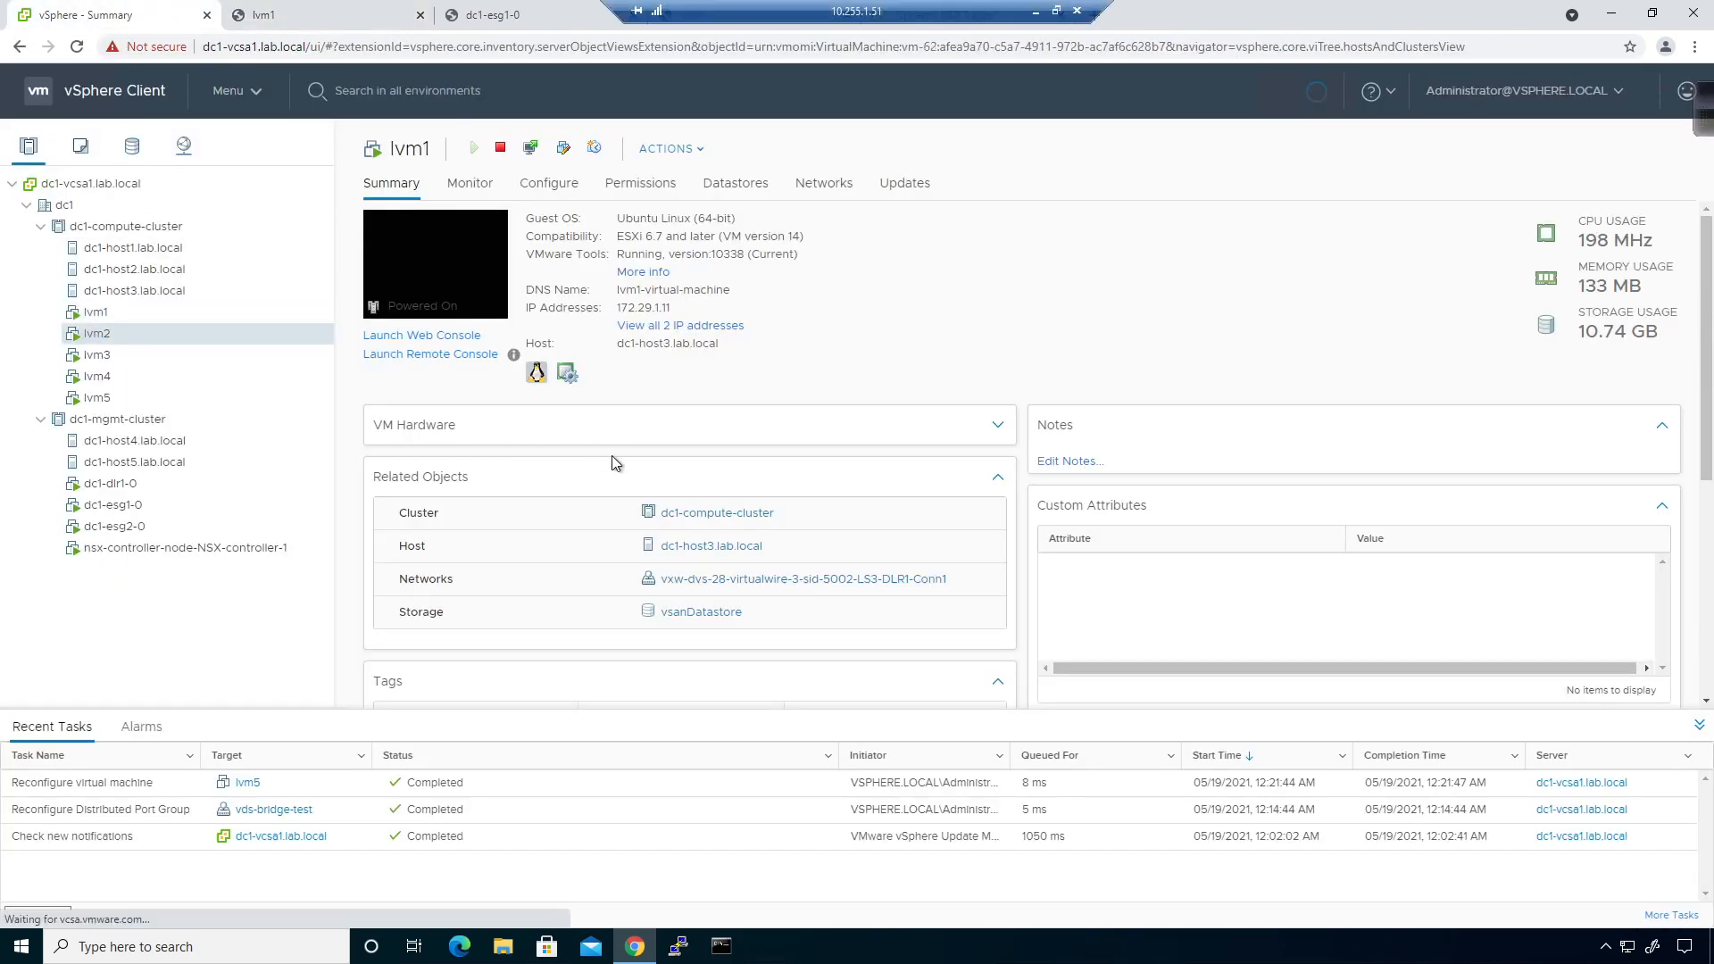
left_click(448, 336)
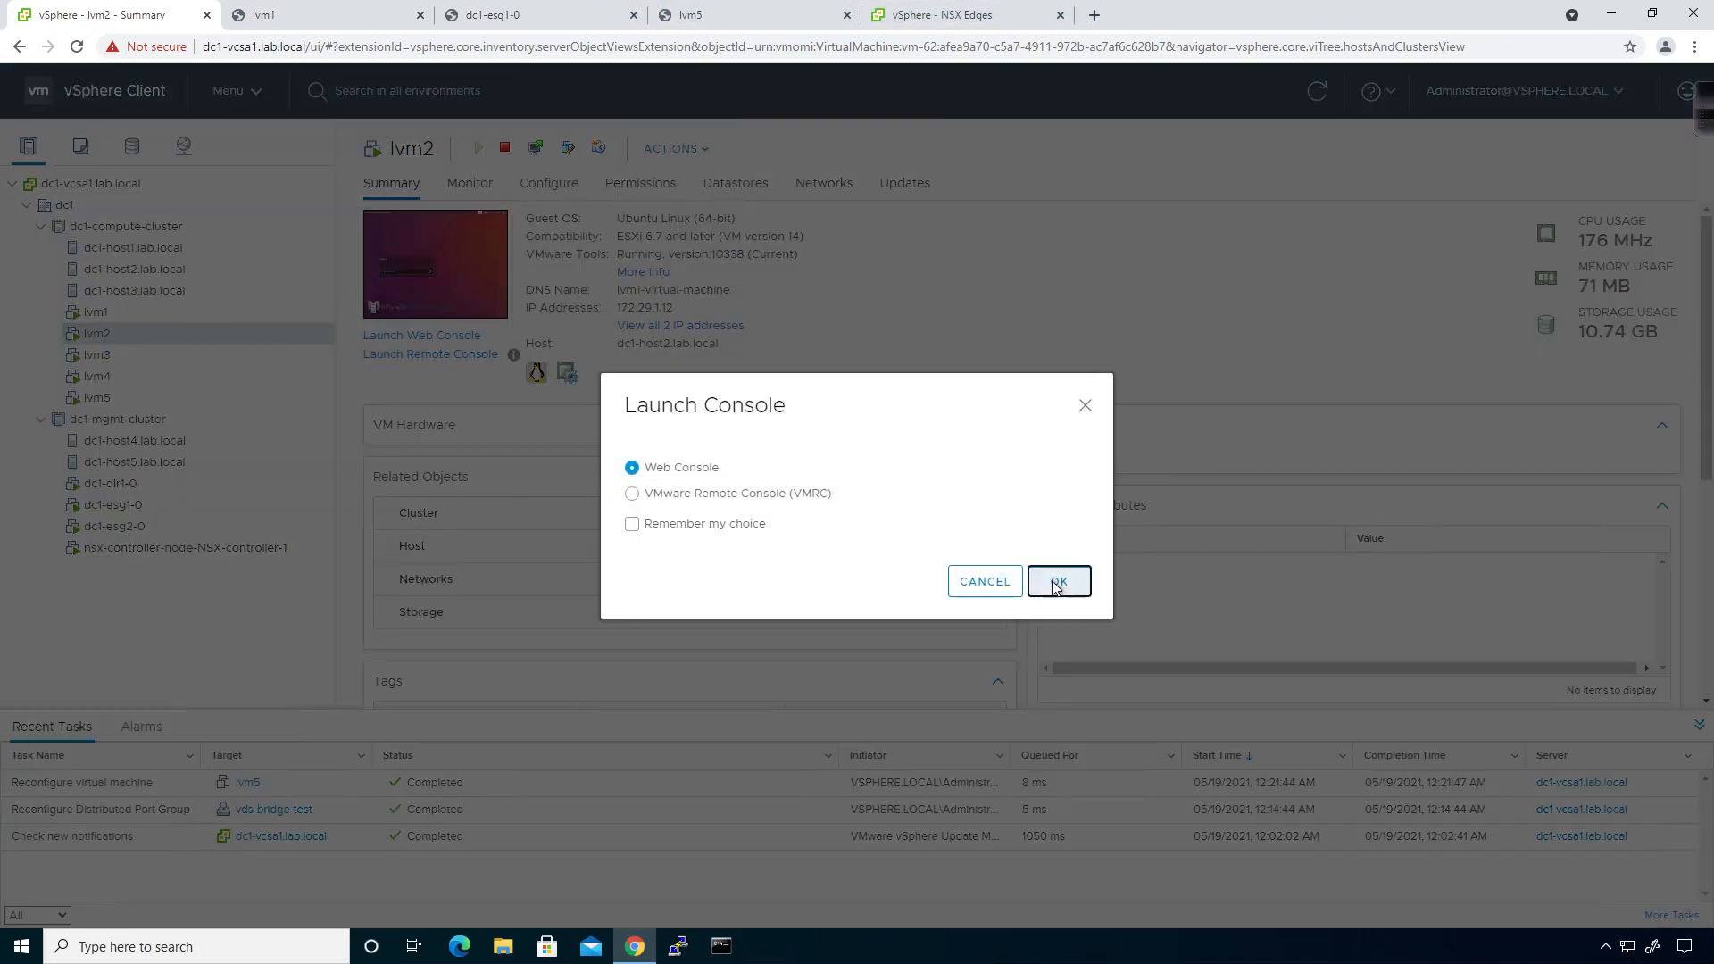
left_click(1056, 582)
Launch web consoles for lvm3 and lvm4, reorder the lvm5 tab, and show lvm1's console.
left_click(53, 12)
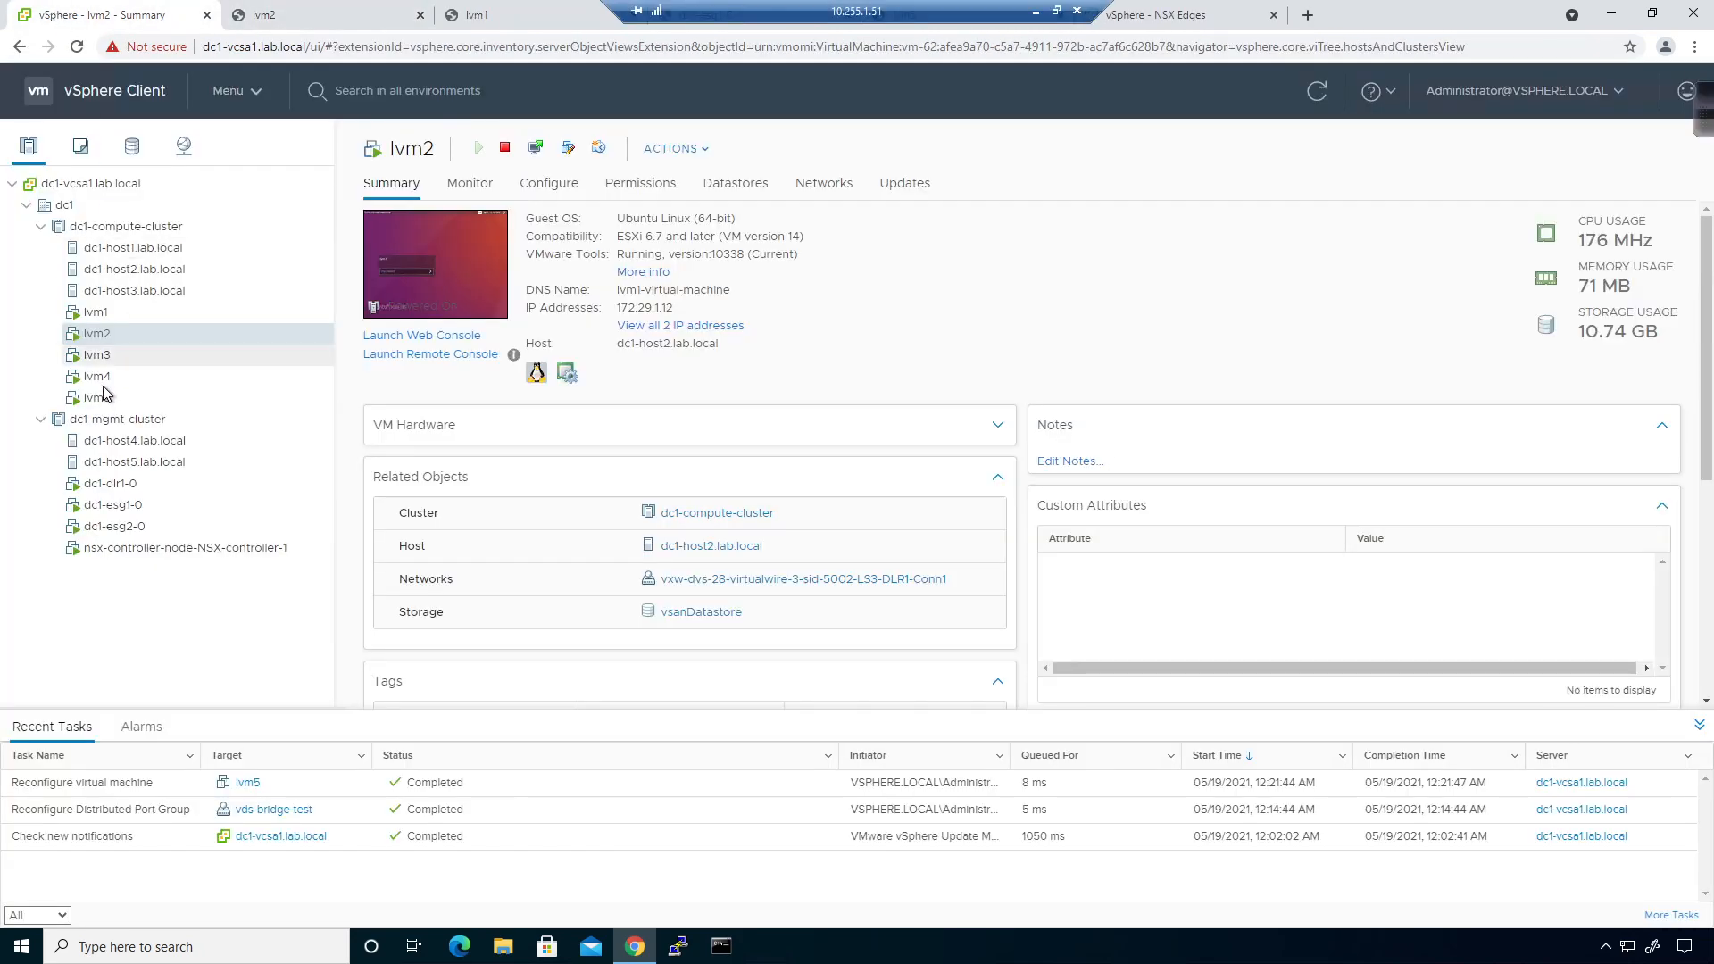
left_click(96, 354)
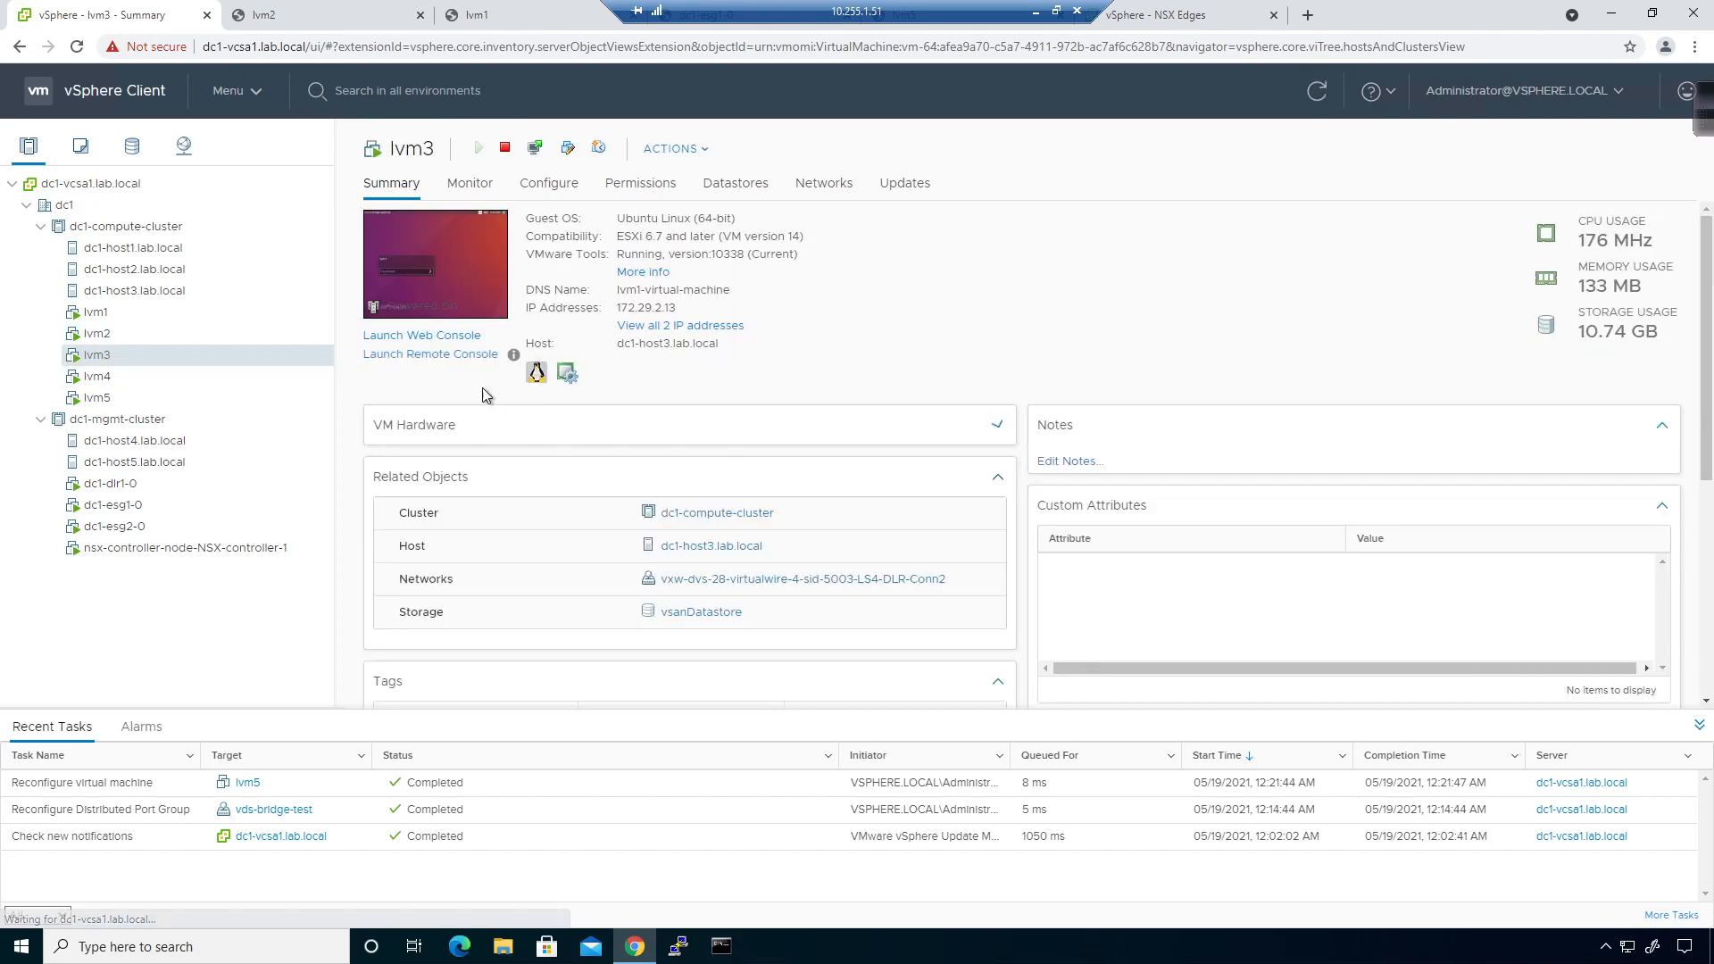
left_click(448, 336)
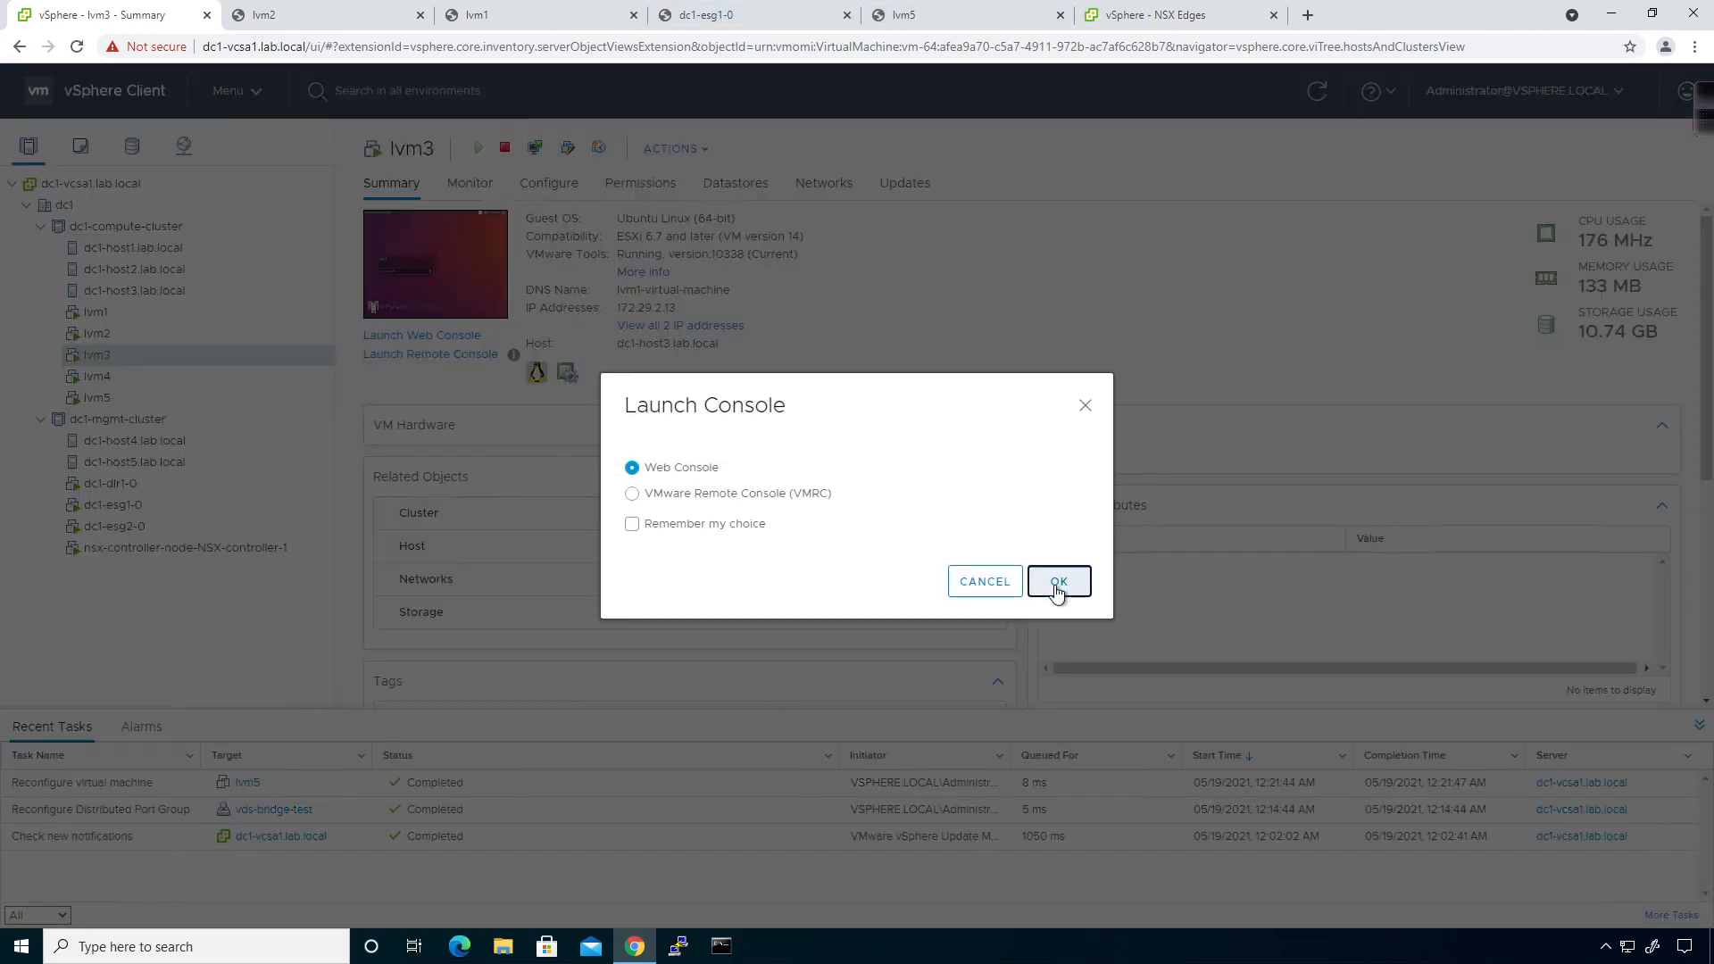
left_click(1056, 584)
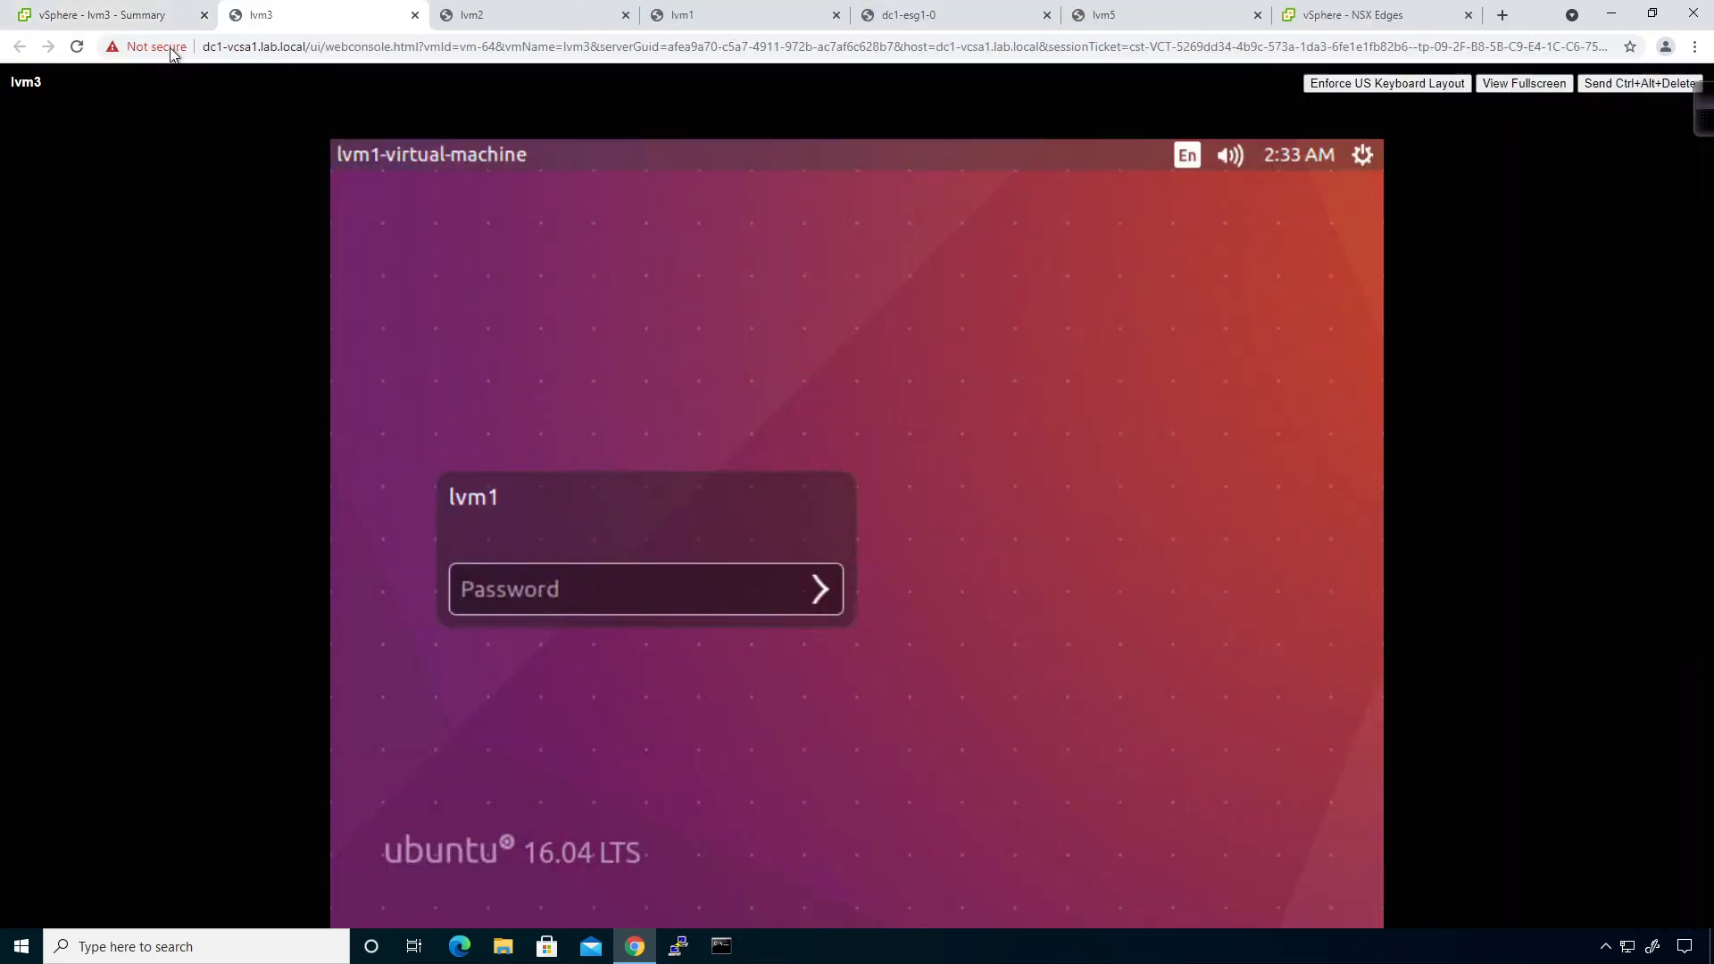
left_click(103, 15)
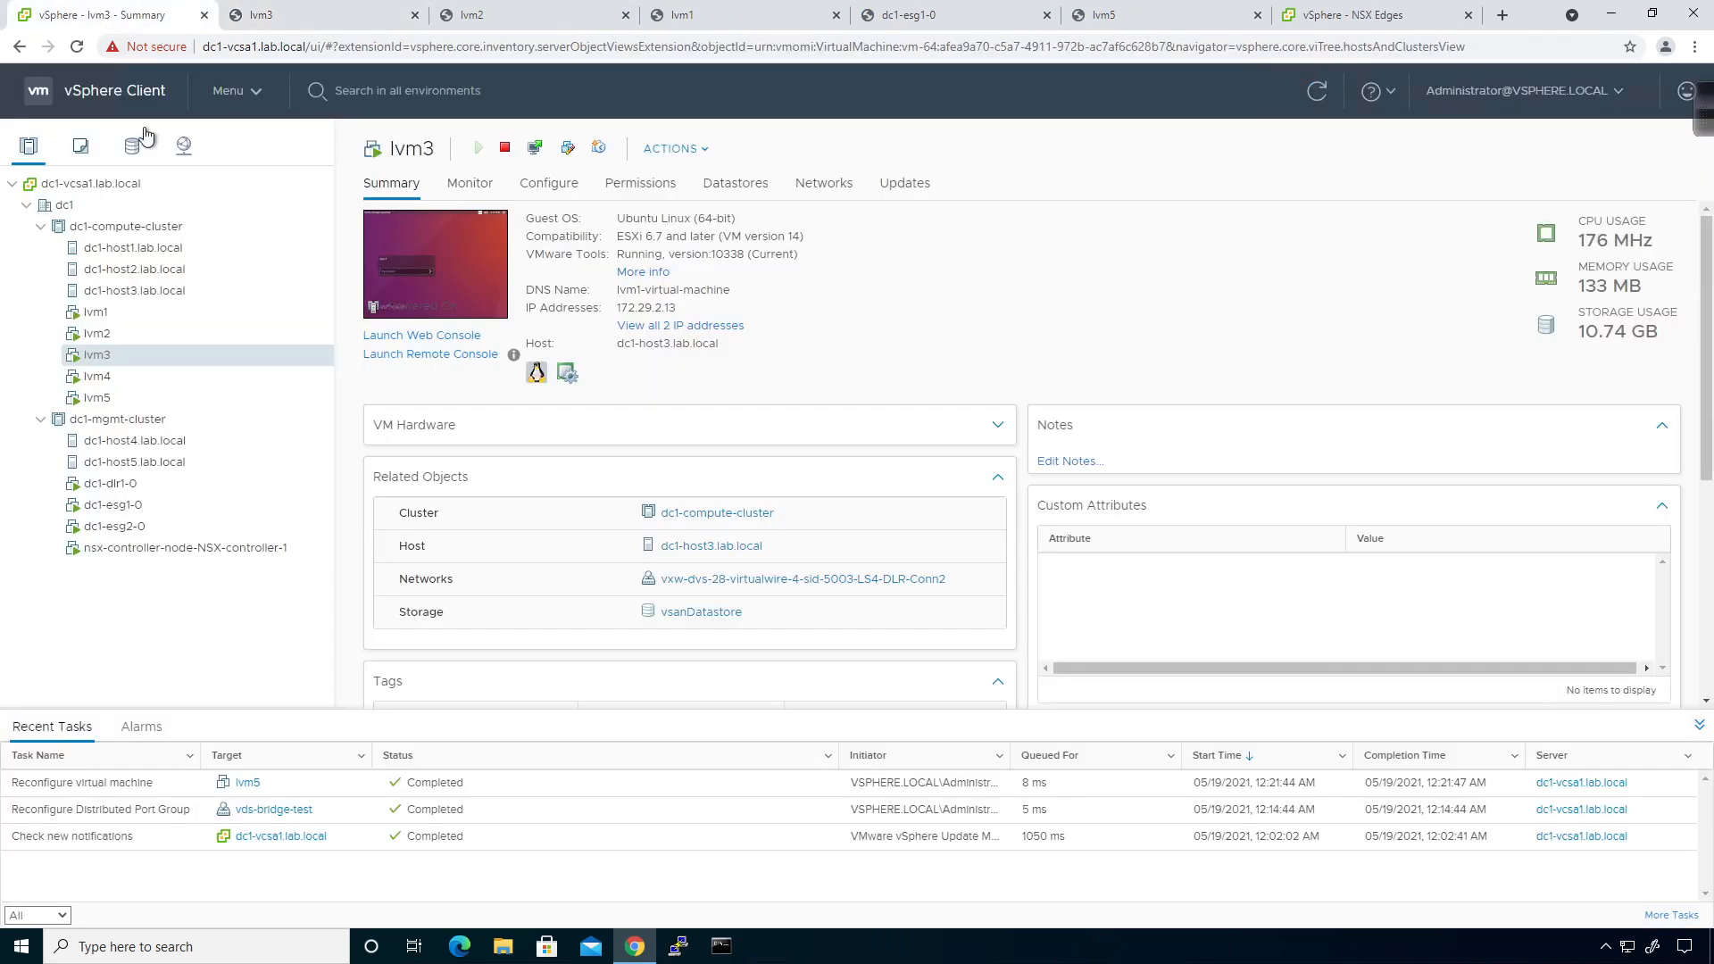
left_click(105, 378)
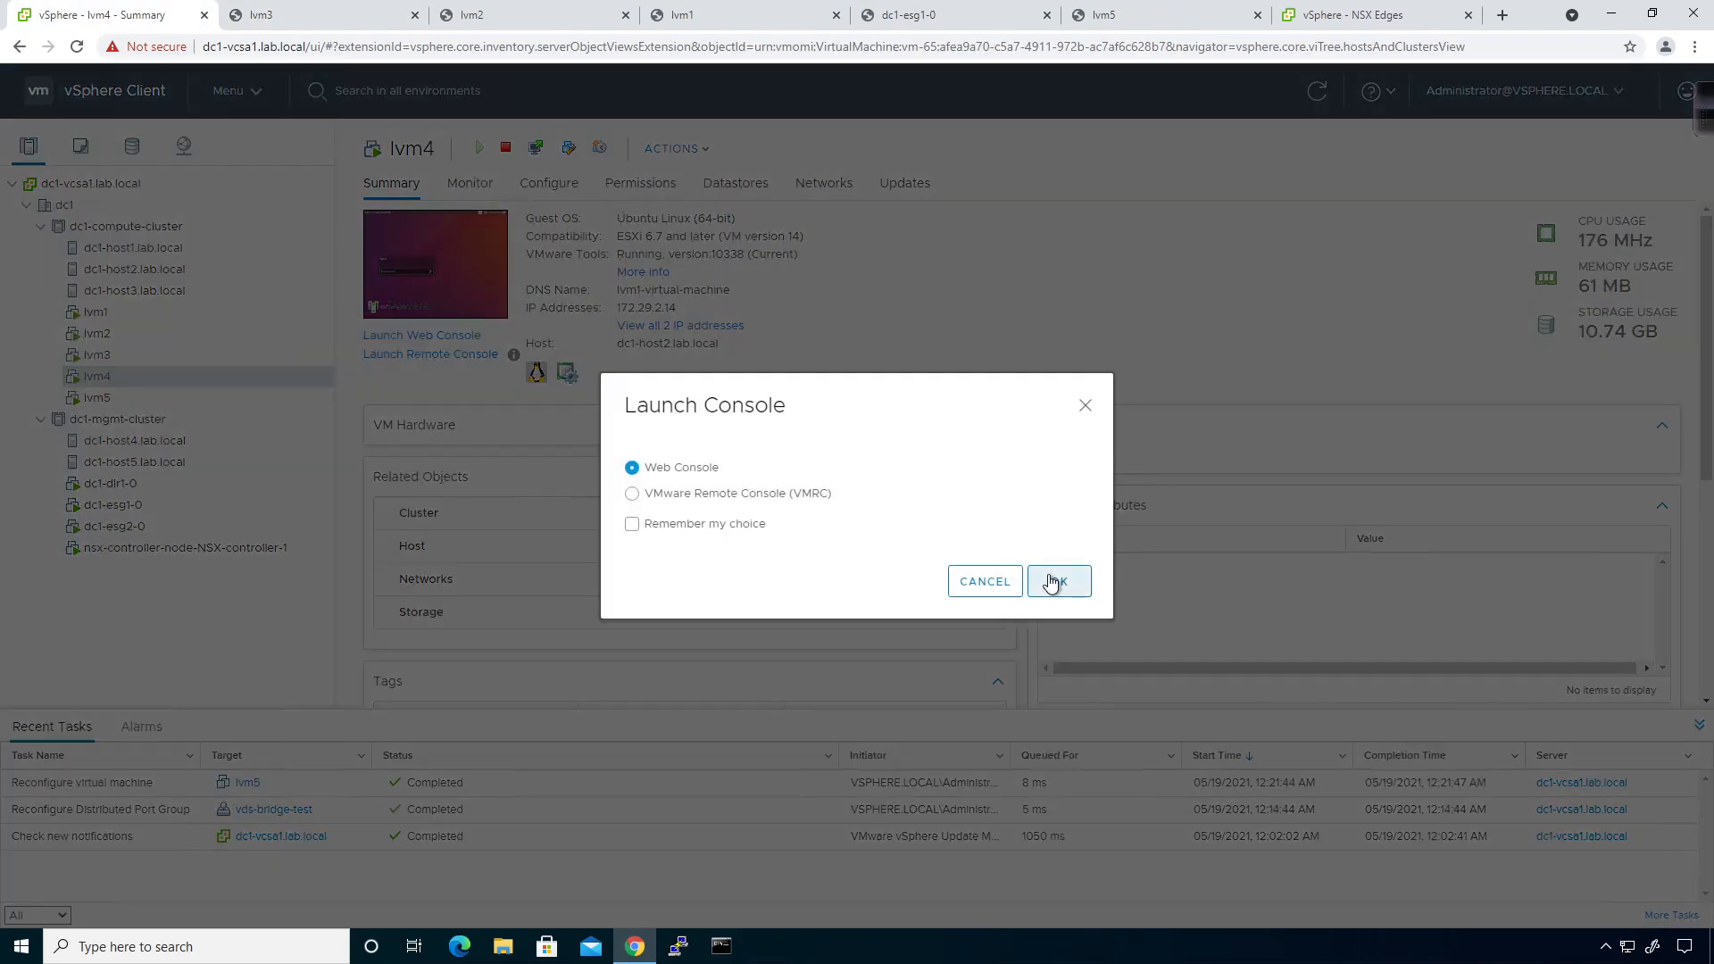
left_click(1056, 582)
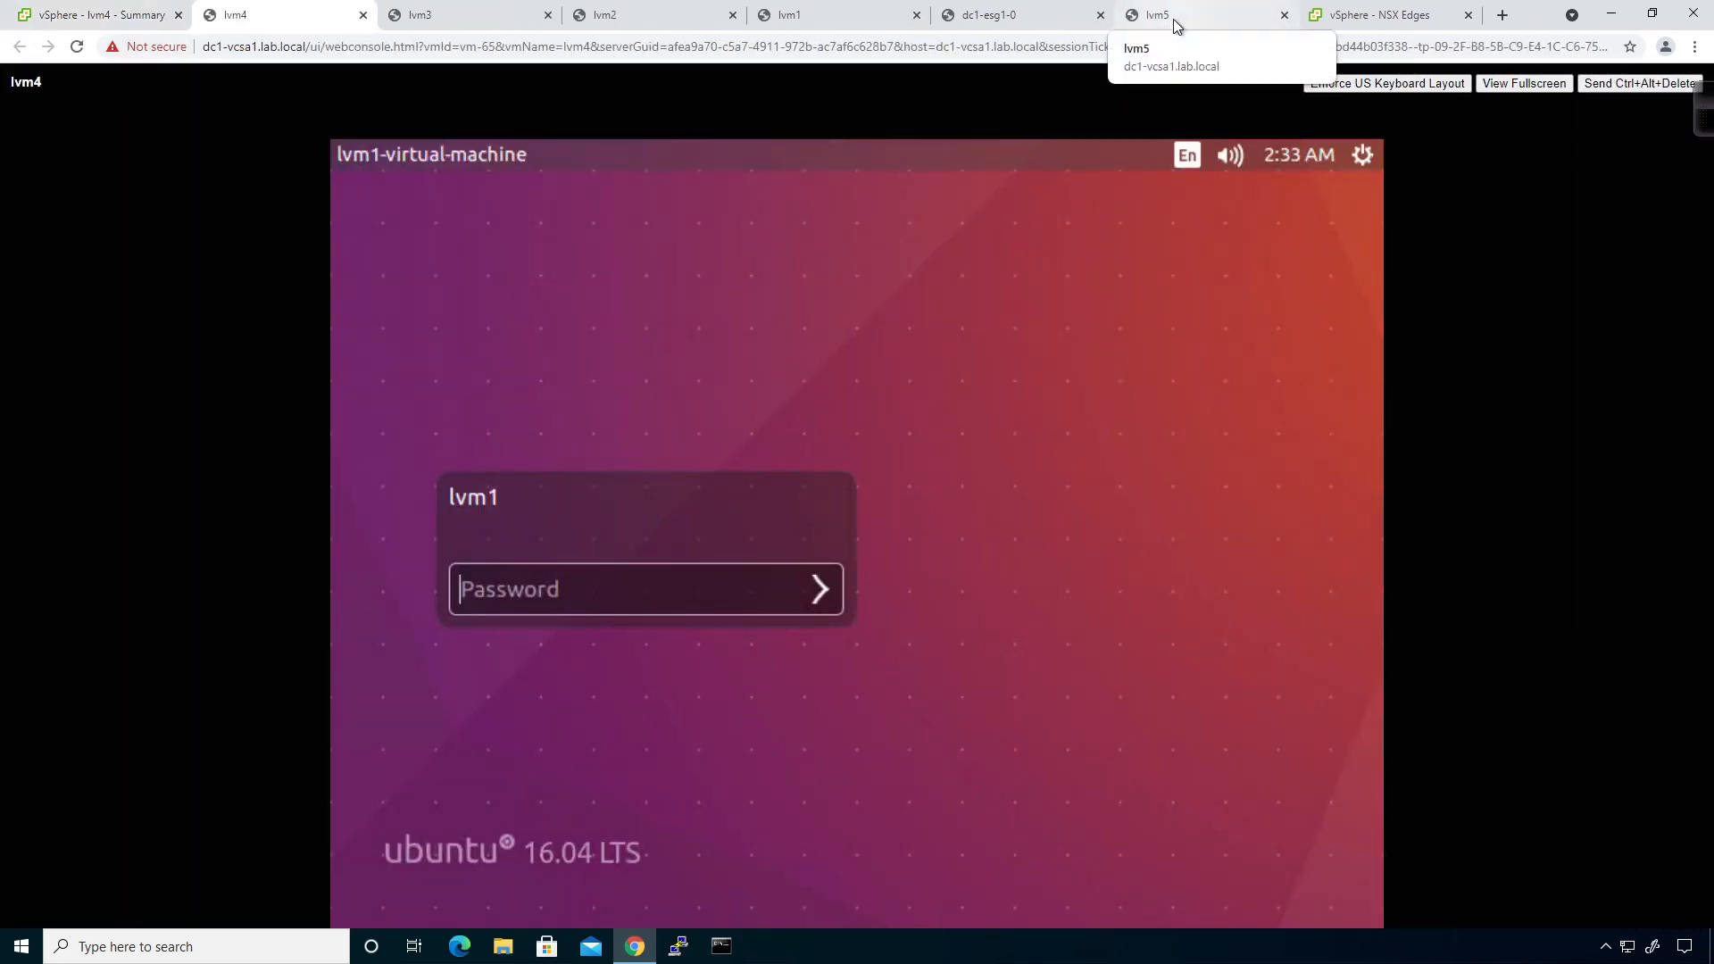
left_click_drag(1173, 19, 218, 14)
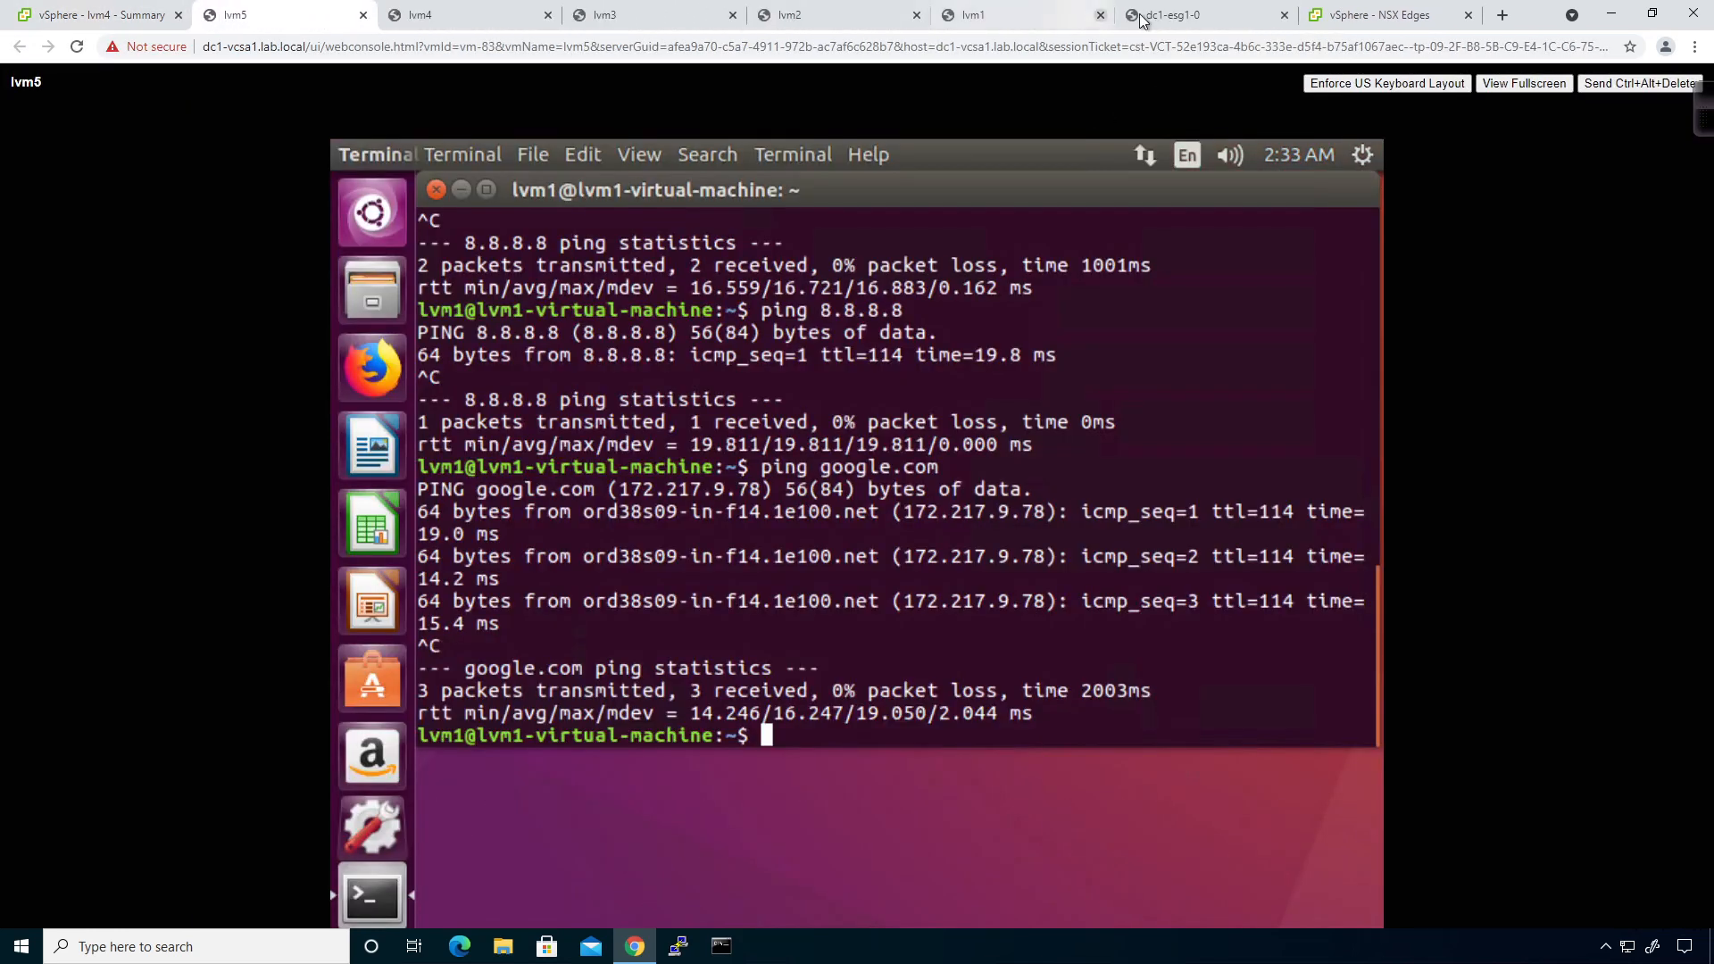
left_click(1015, 14)
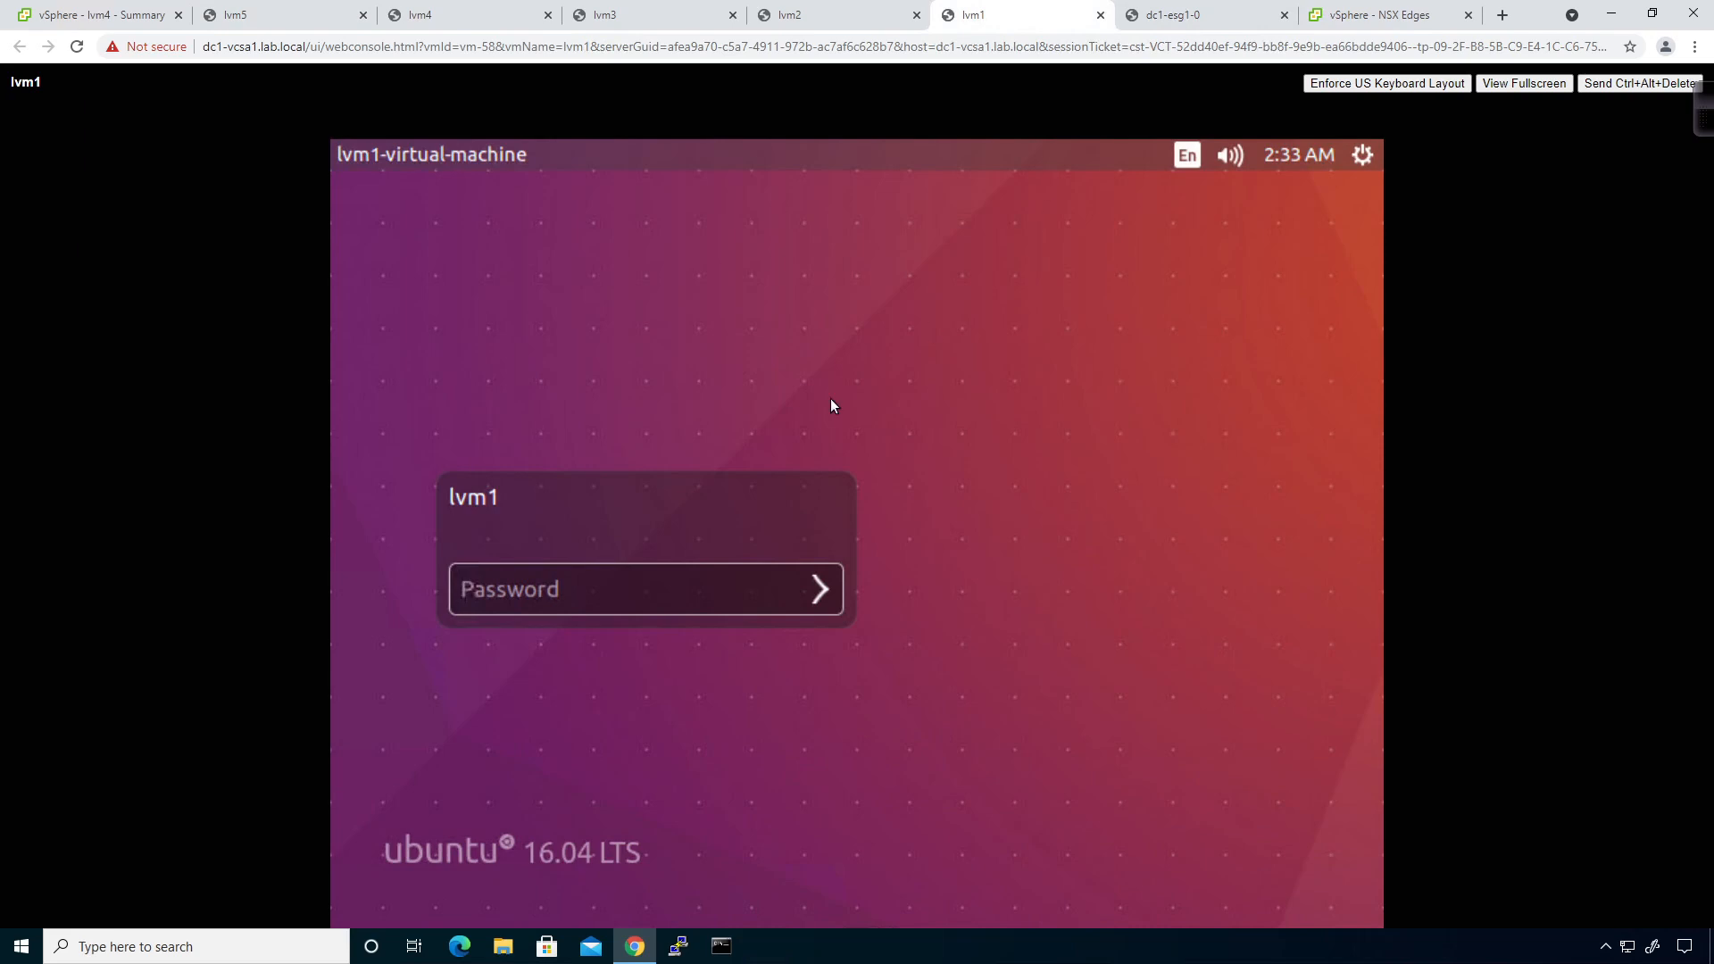
Log in to the lvm1 Ubuntu desktop with the user's password.
left_click(580, 595)
type("********")
key("Return")
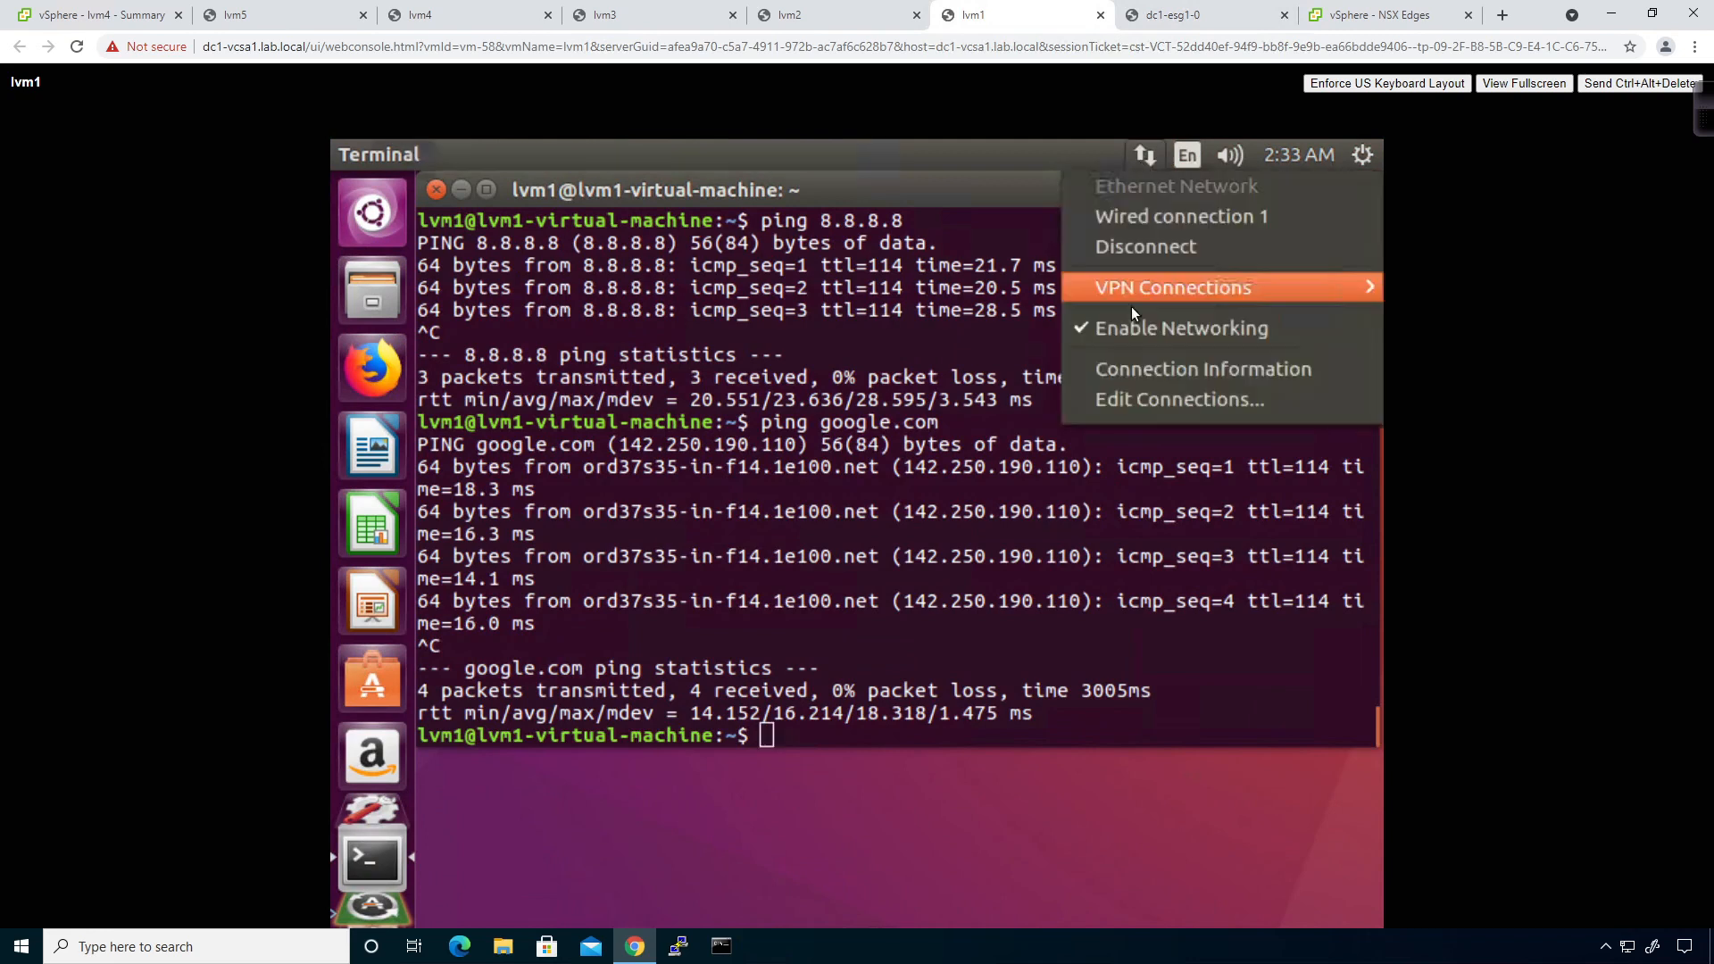
Set Wired connection 1 to Automatic (DHCP), remove the 8.8.8.8 DNS server, and save.
left_click(1146, 402)
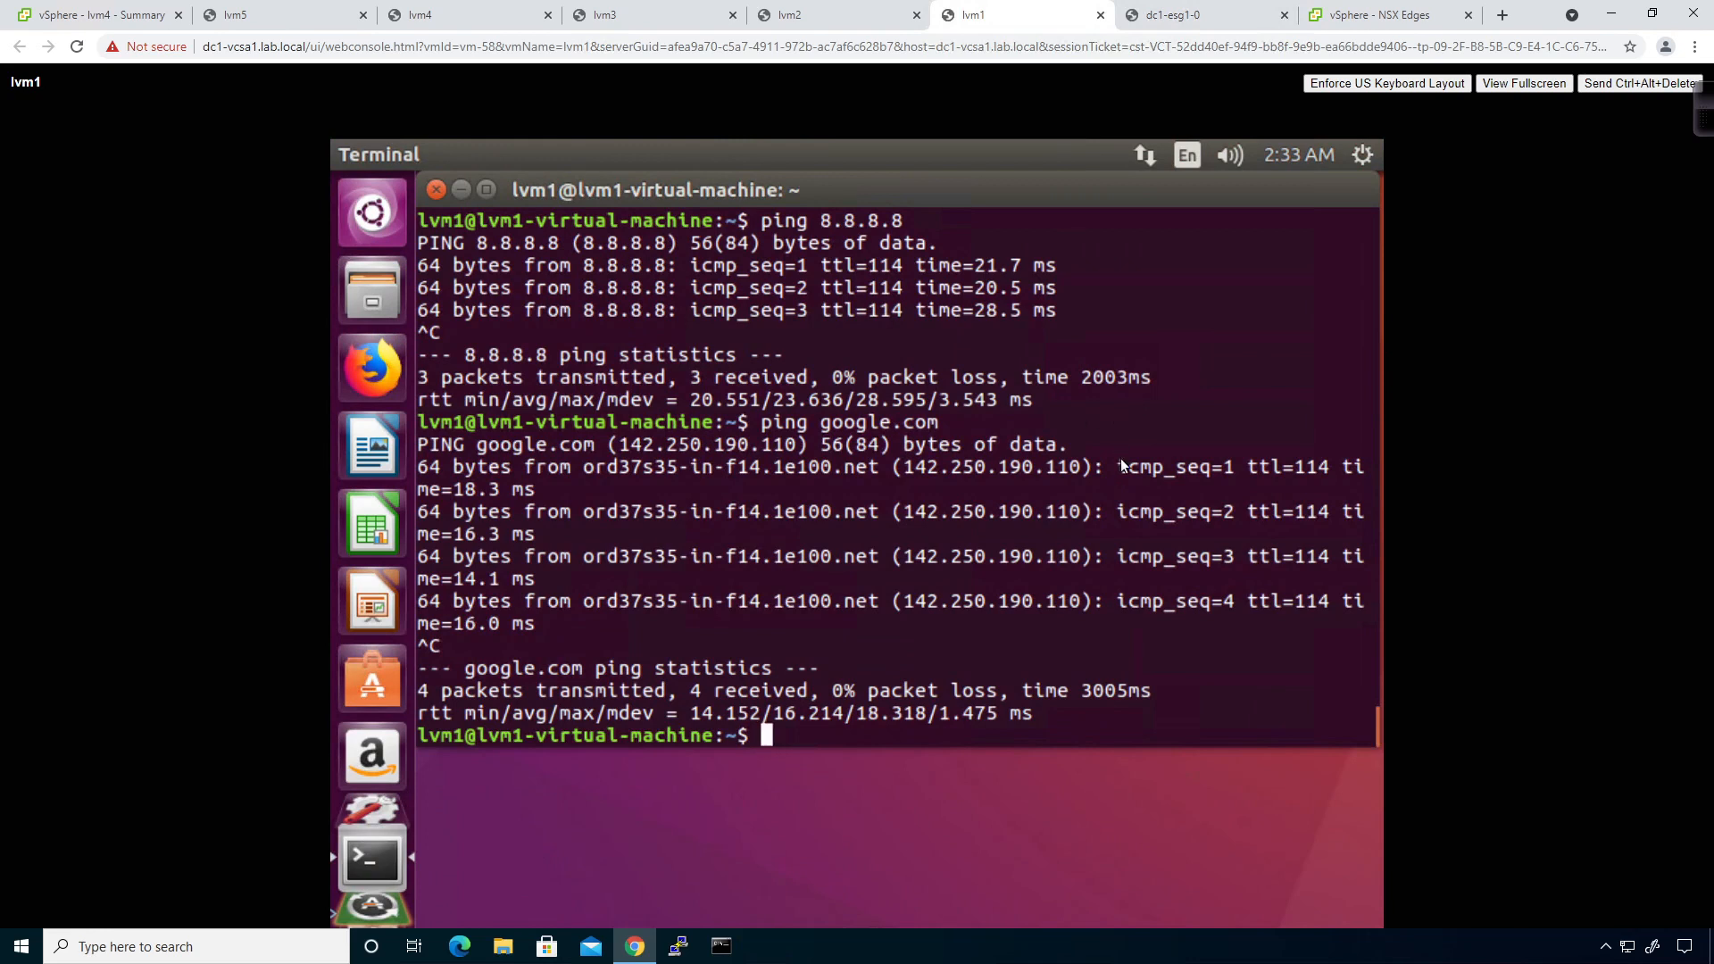
left_click(972, 492)
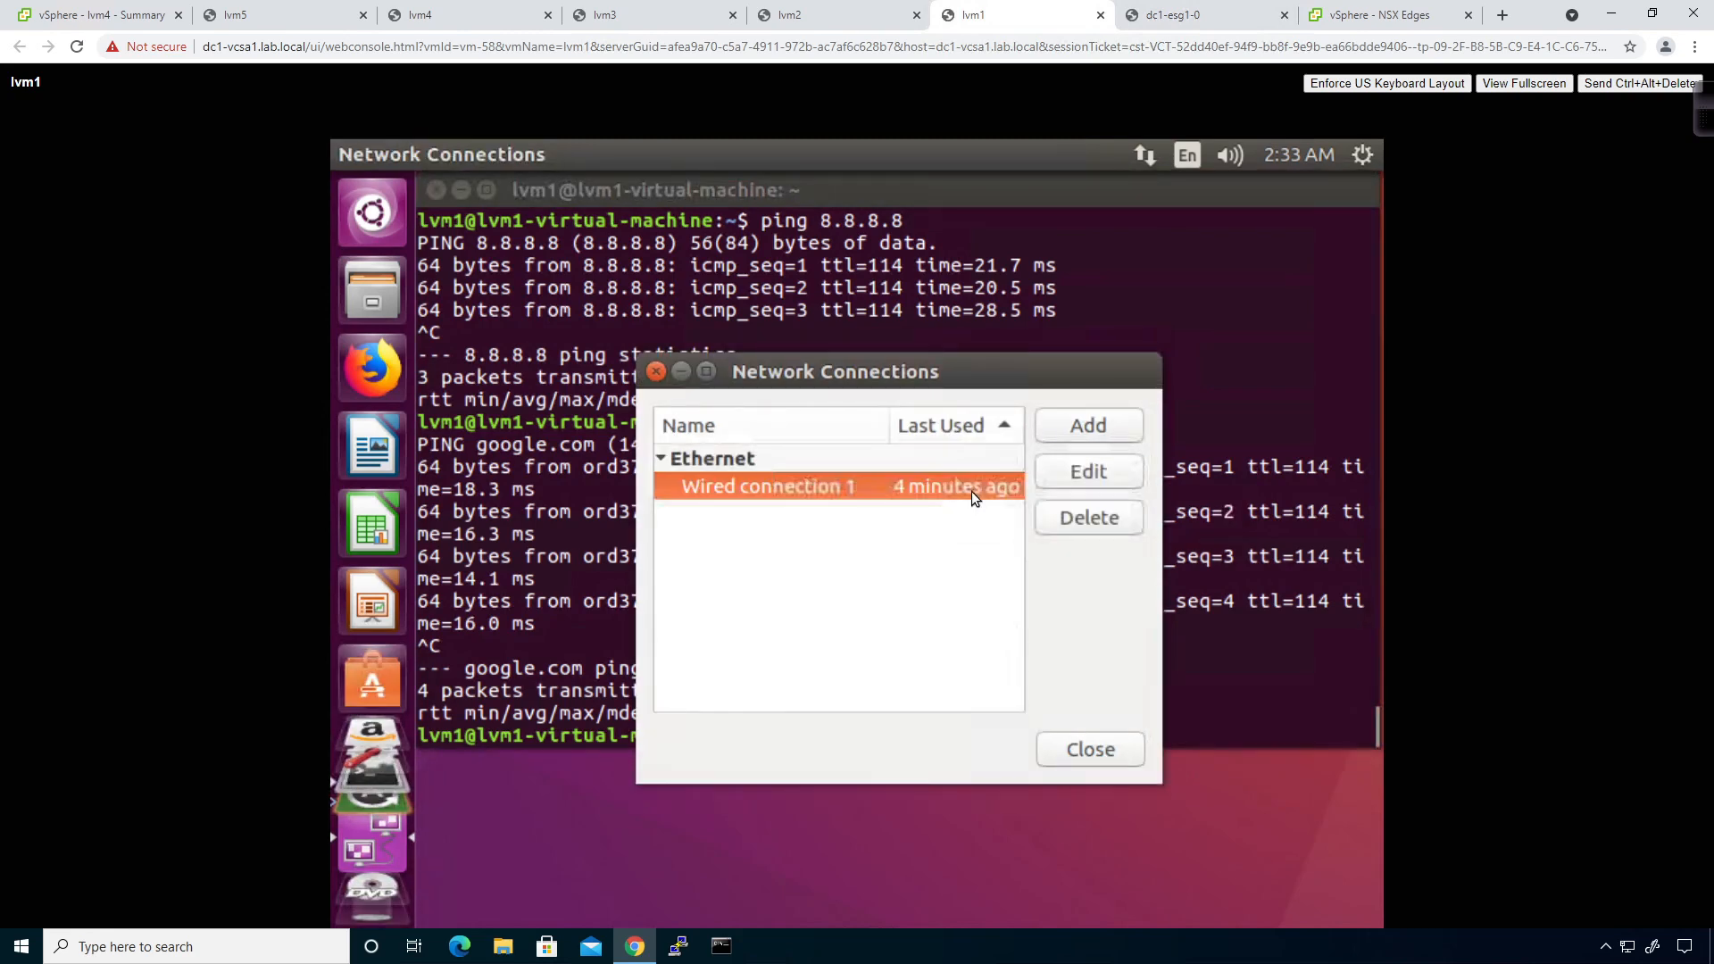
left_click(1053, 461)
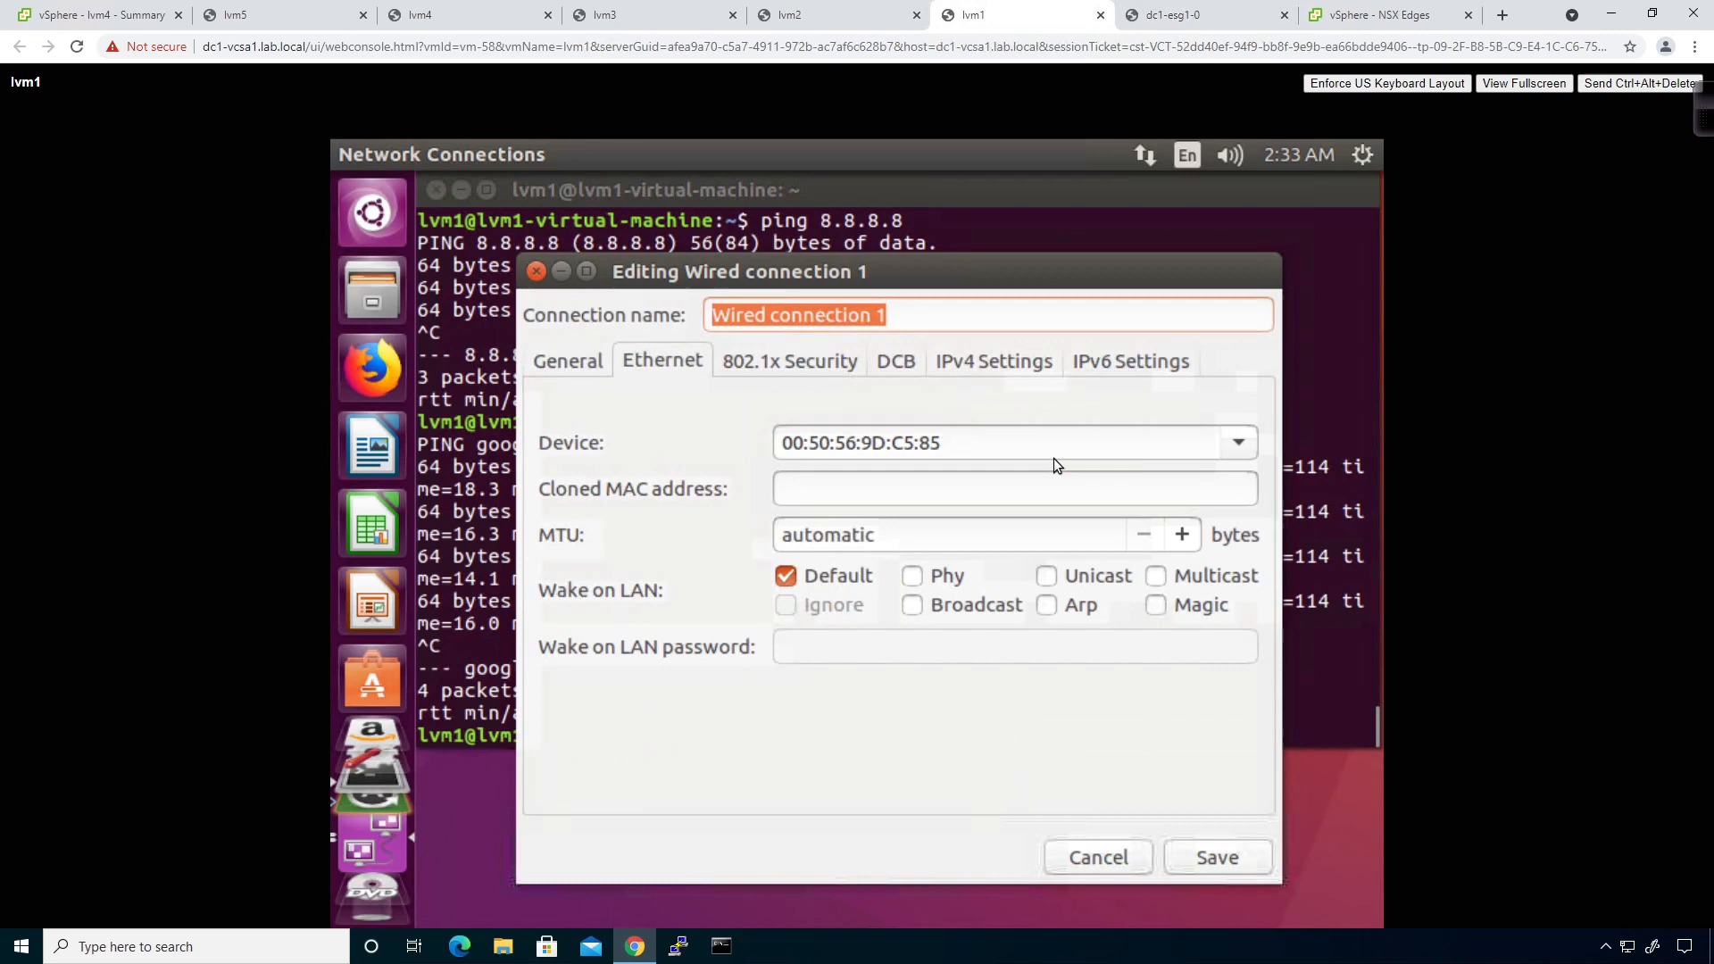
left_click(968, 372)
left_click(902, 410)
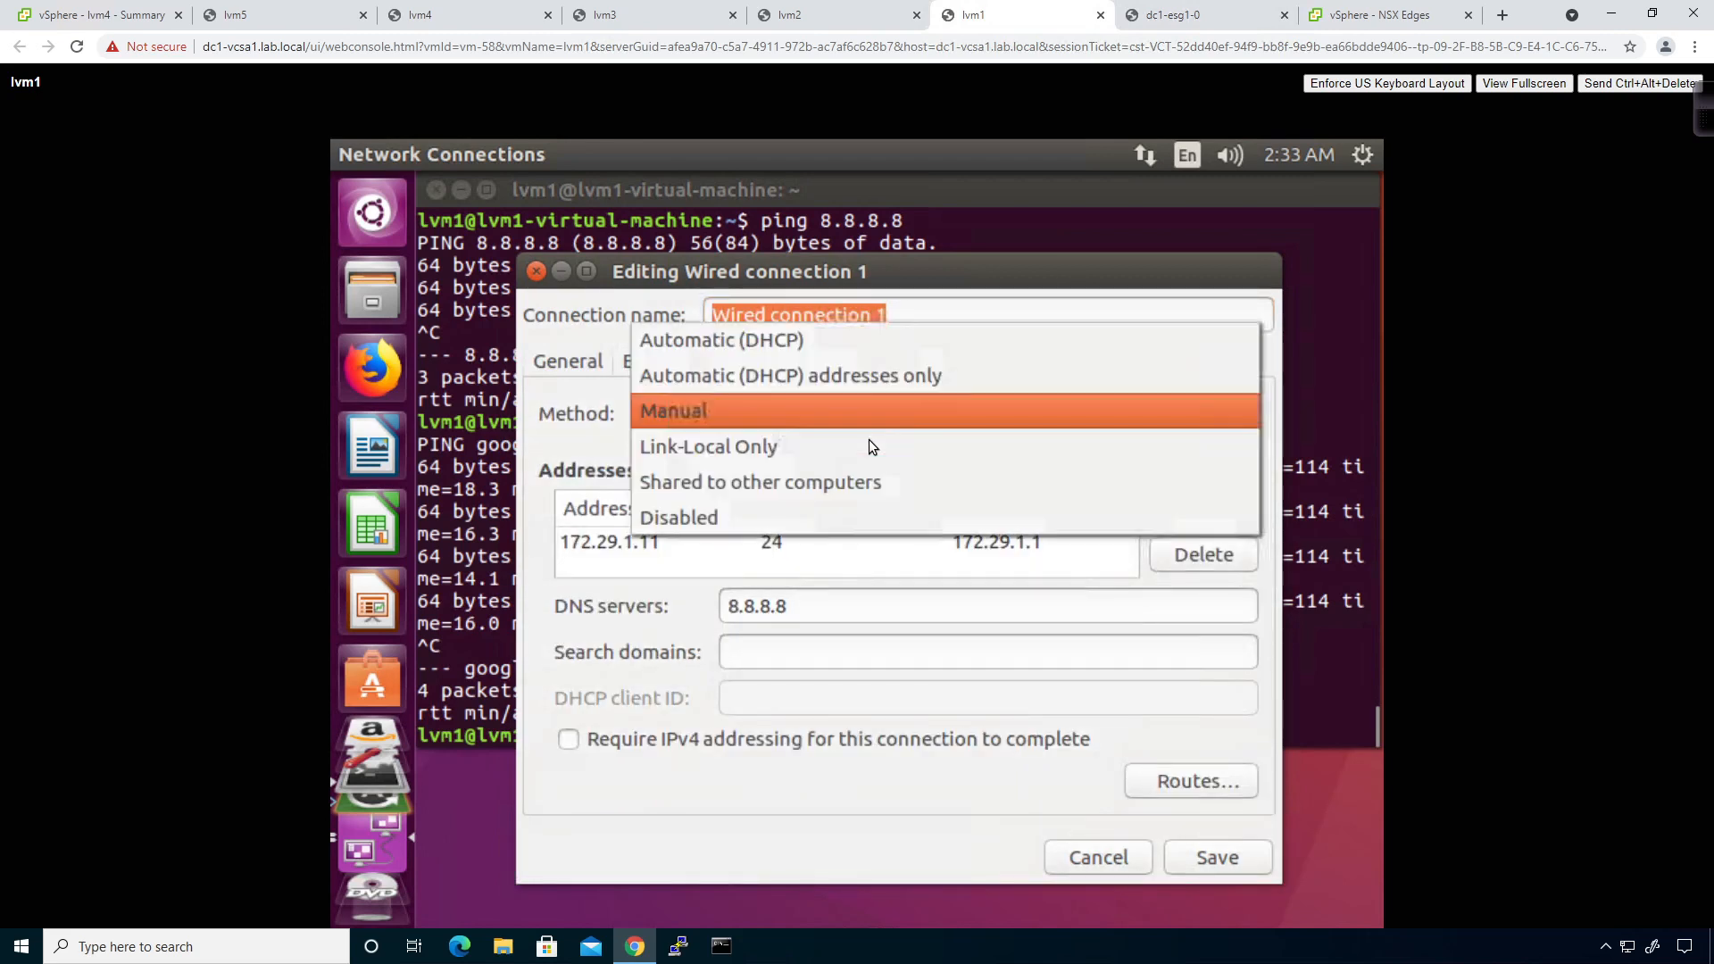
left_click(726, 341)
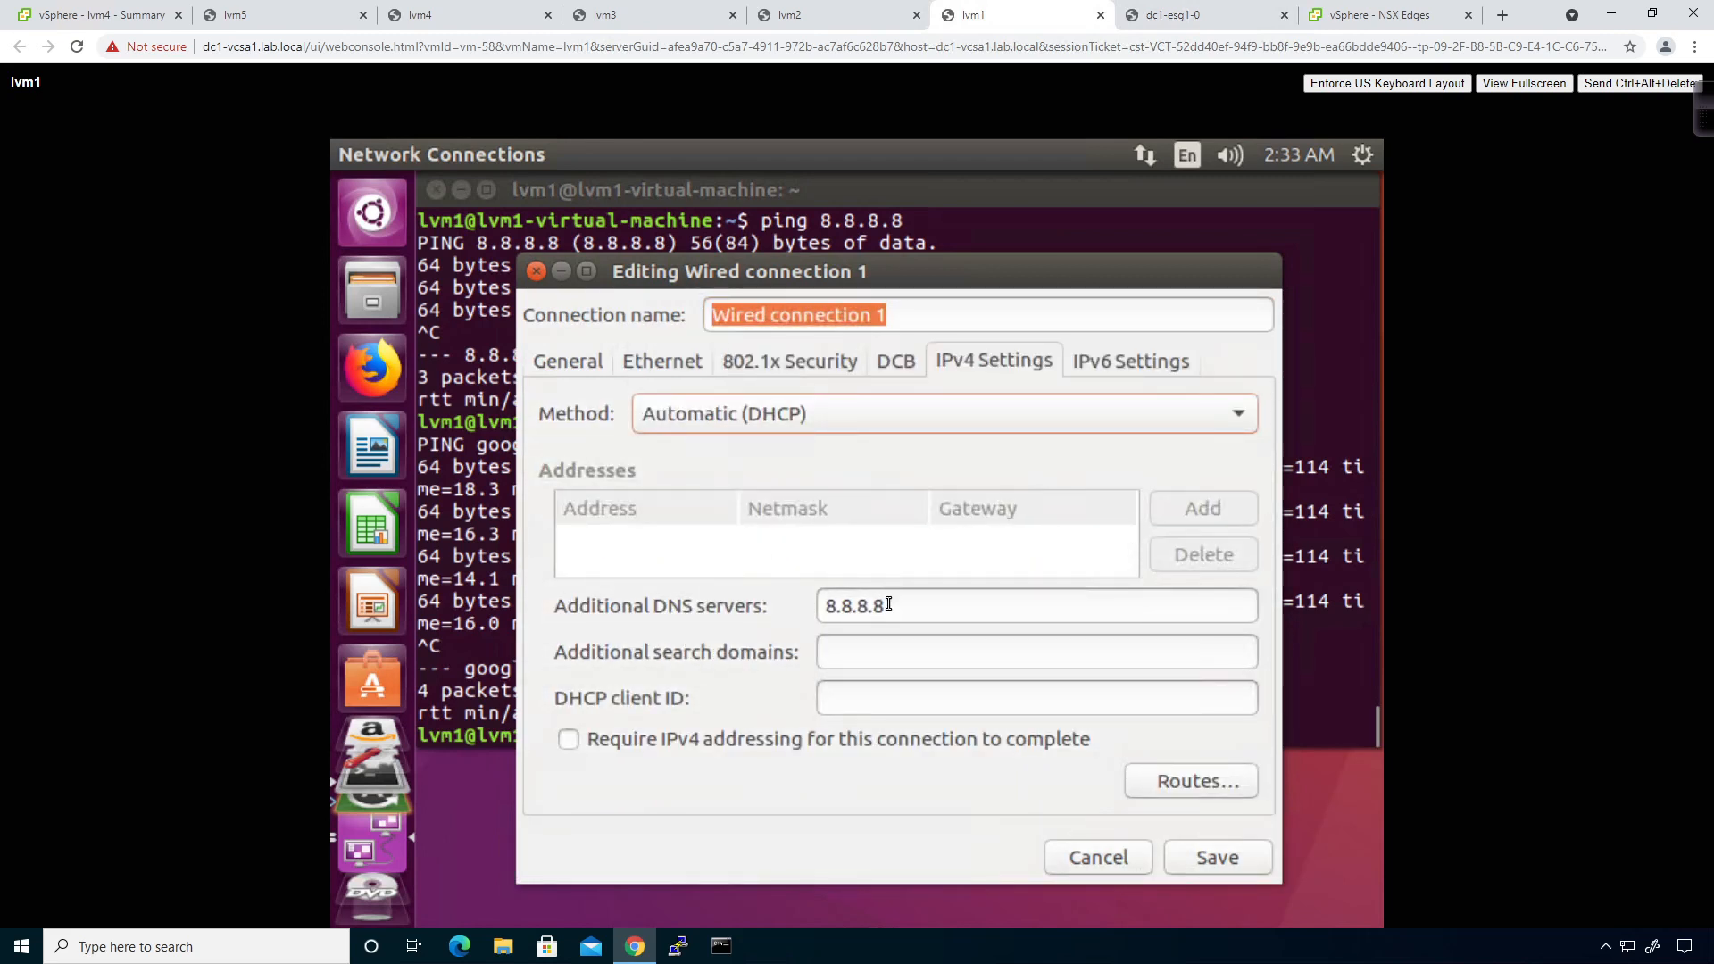
left_click_drag(883, 606, 707, 575)
key("BackSpace")
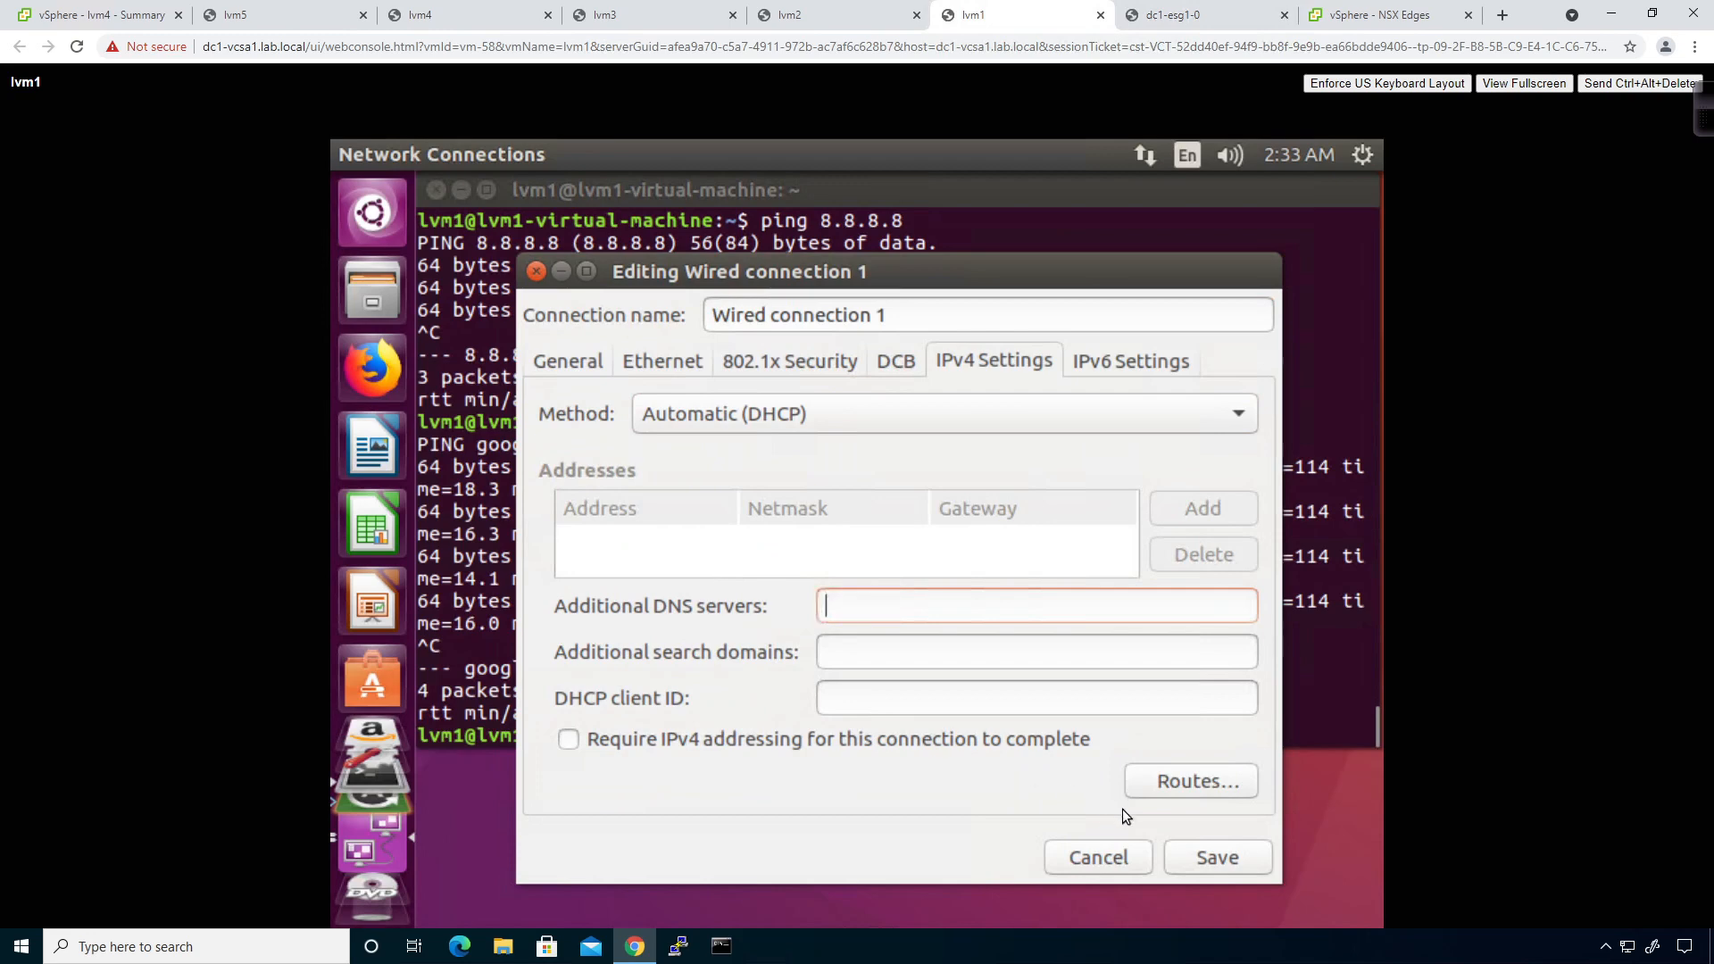
left_click(1192, 855)
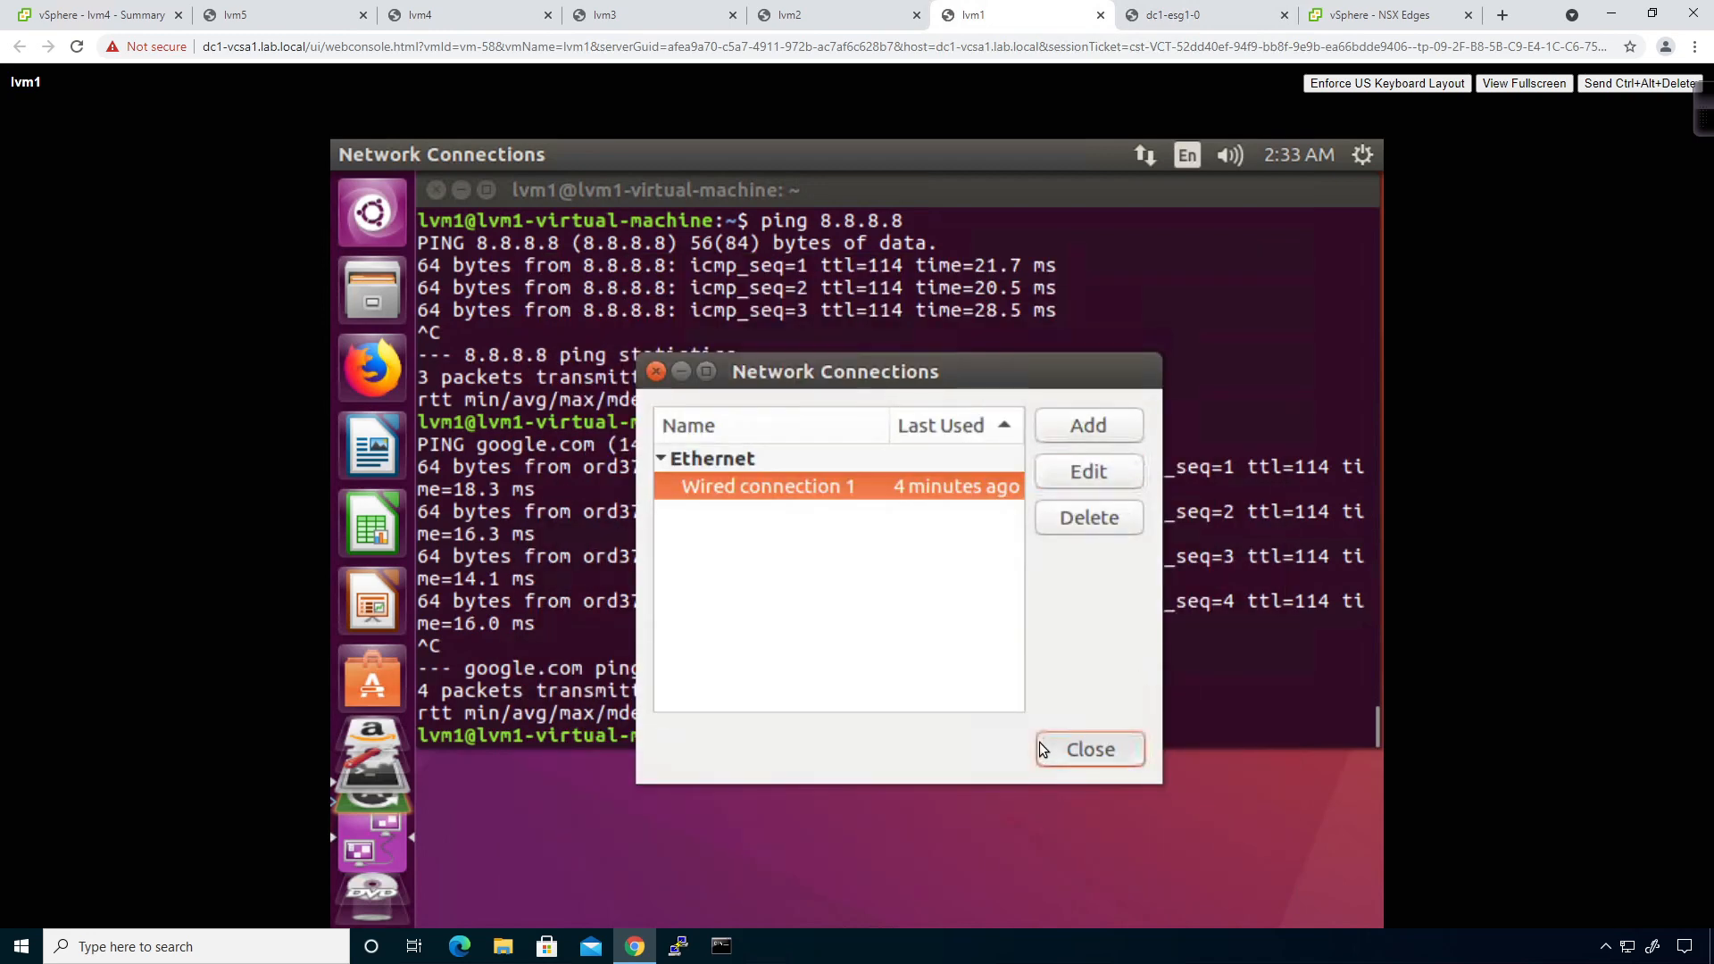
left_click(1043, 737)
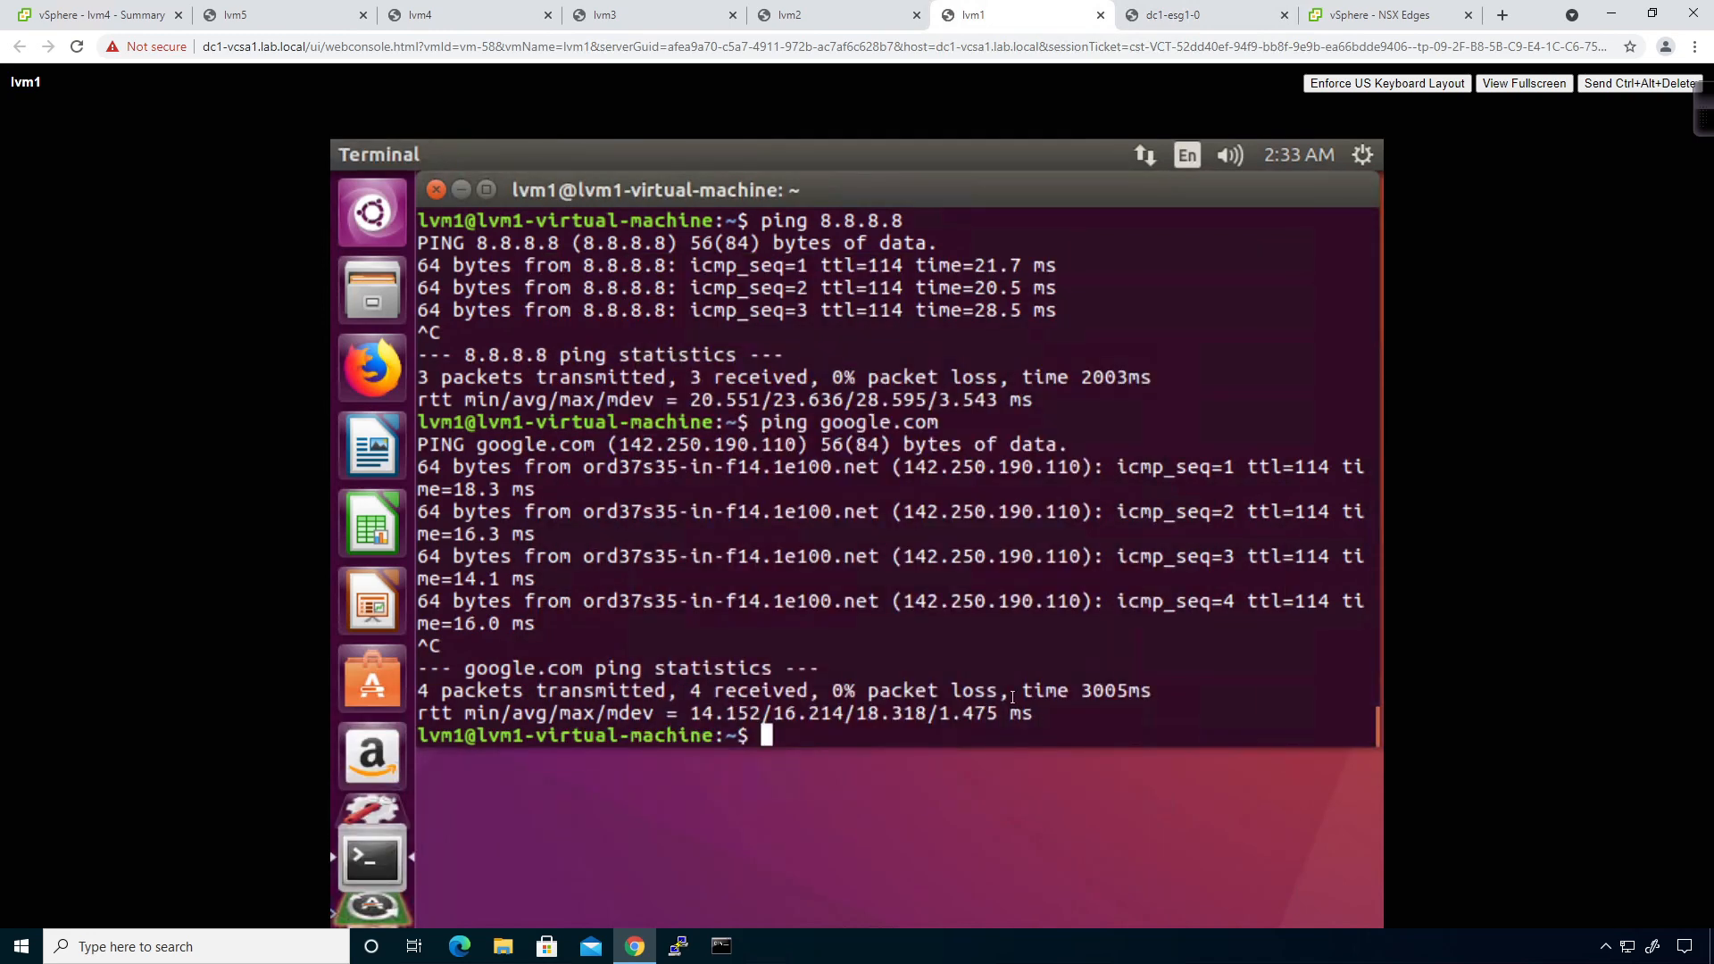
Release lvm1's DHCP lease with sudo dhclient -r, then list dc1-esg1-0's leases with show service dhcp leaseinfo.
type("sudo dhclient -r")
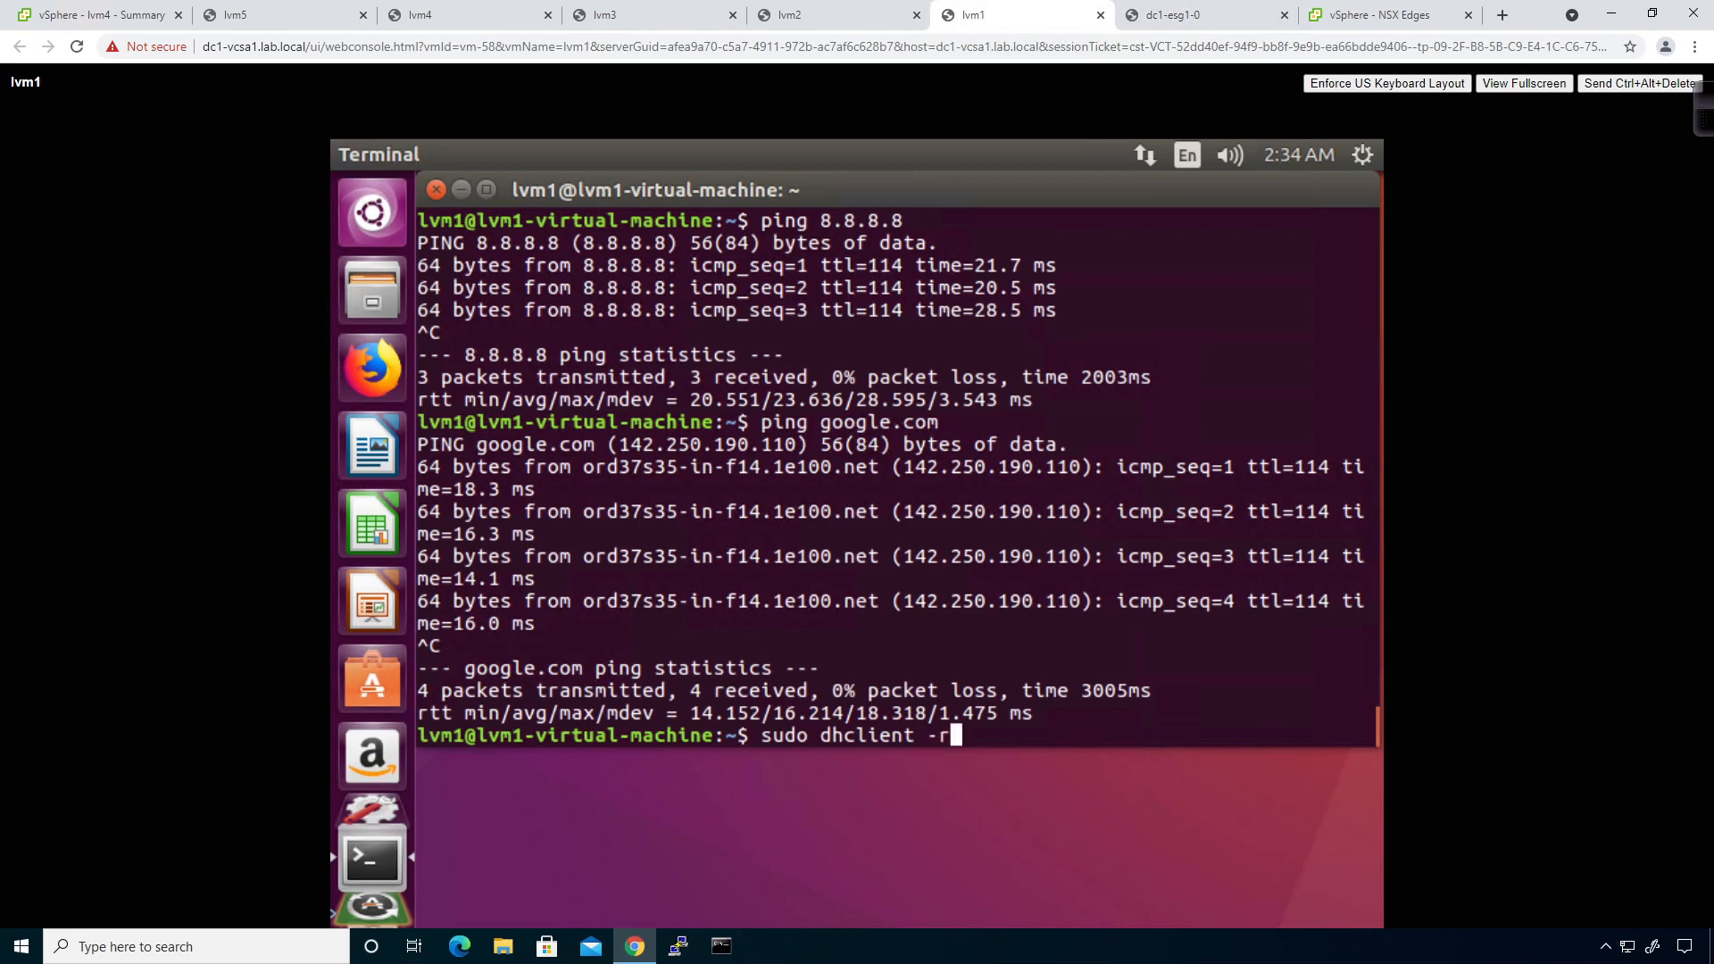
key("Return")
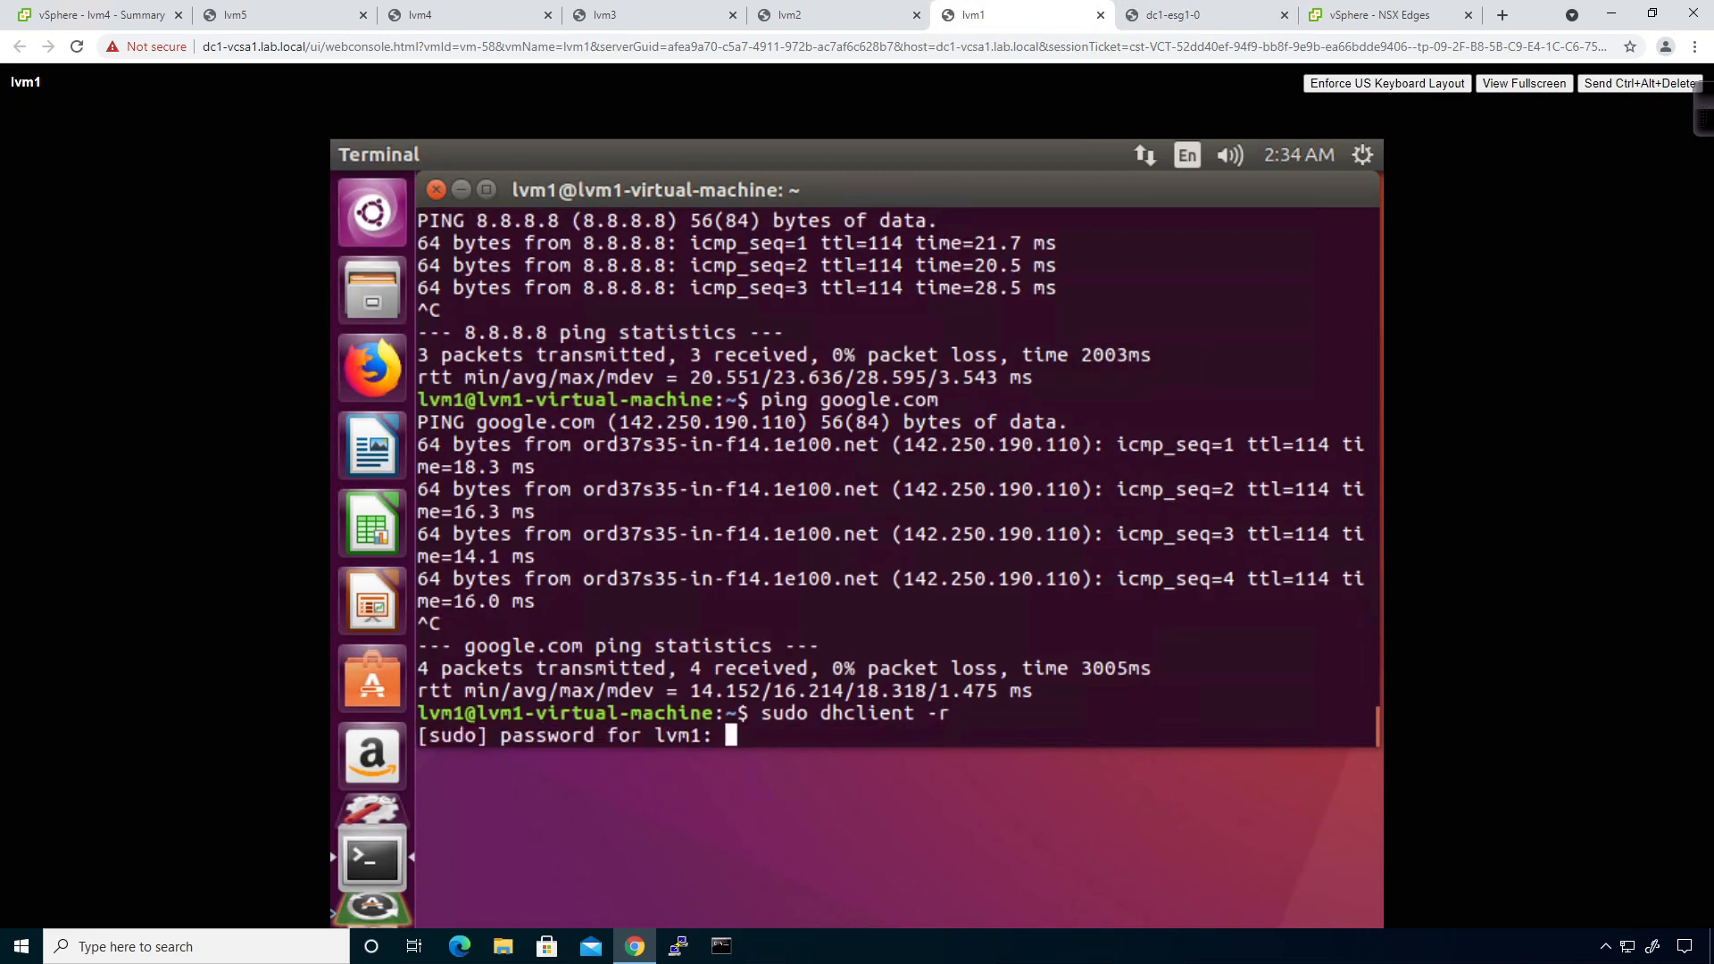
key("Return")
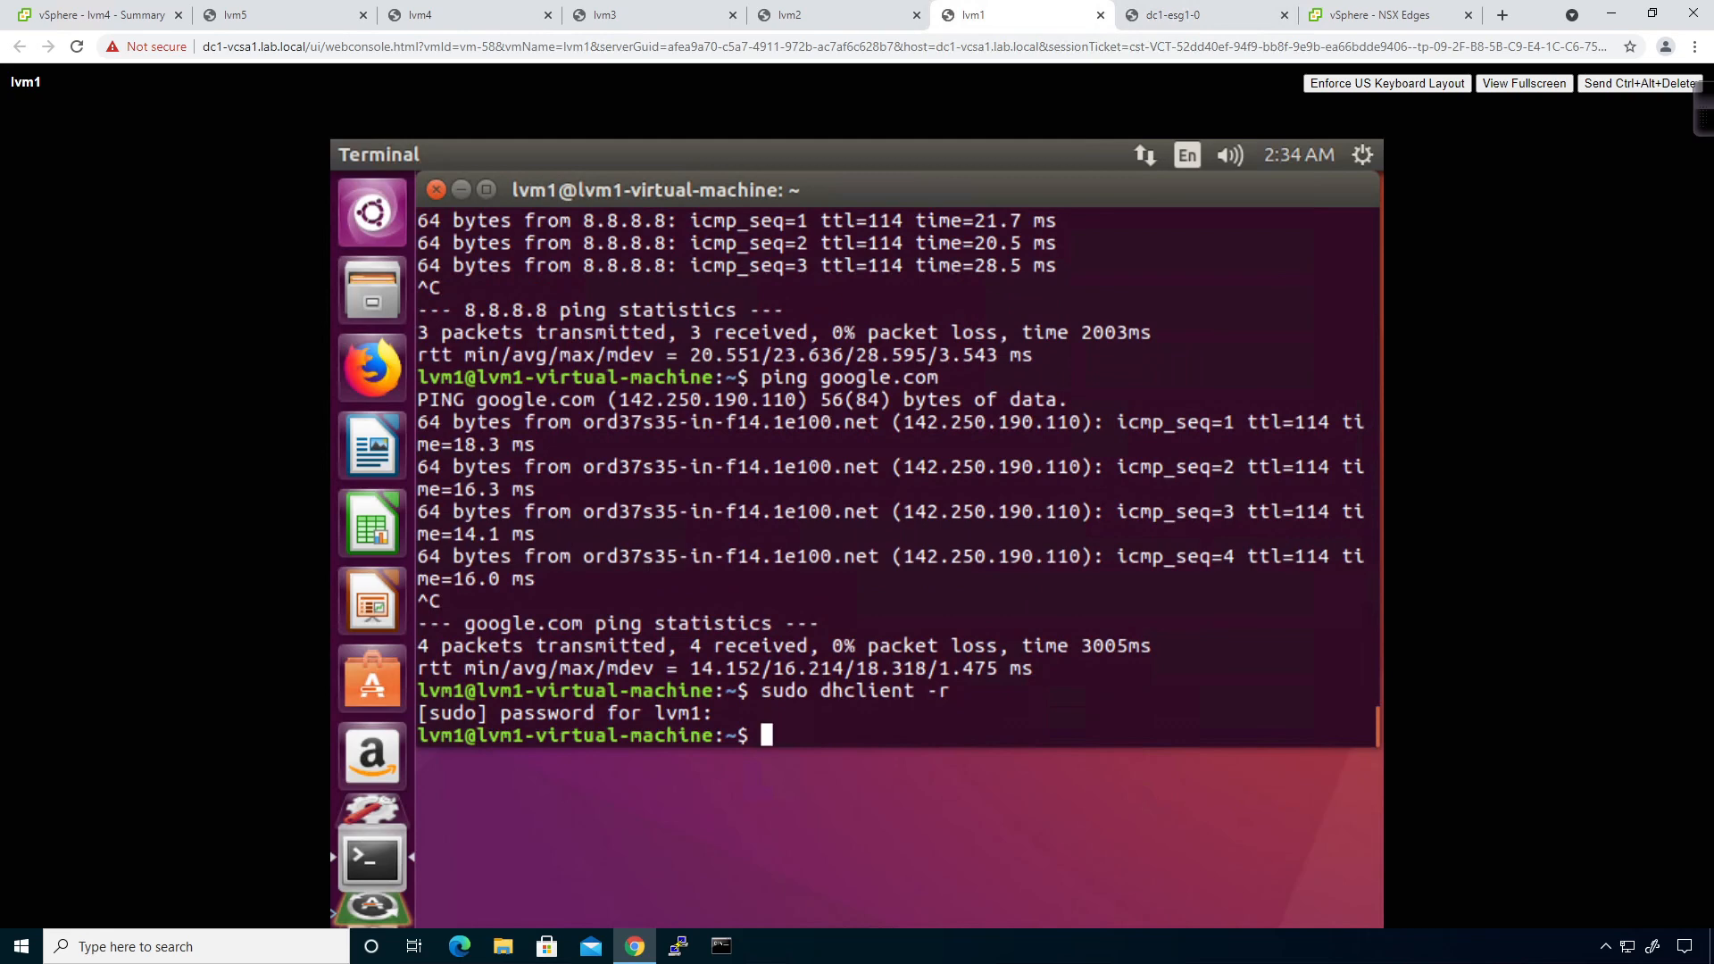
left_click(1191, 16)
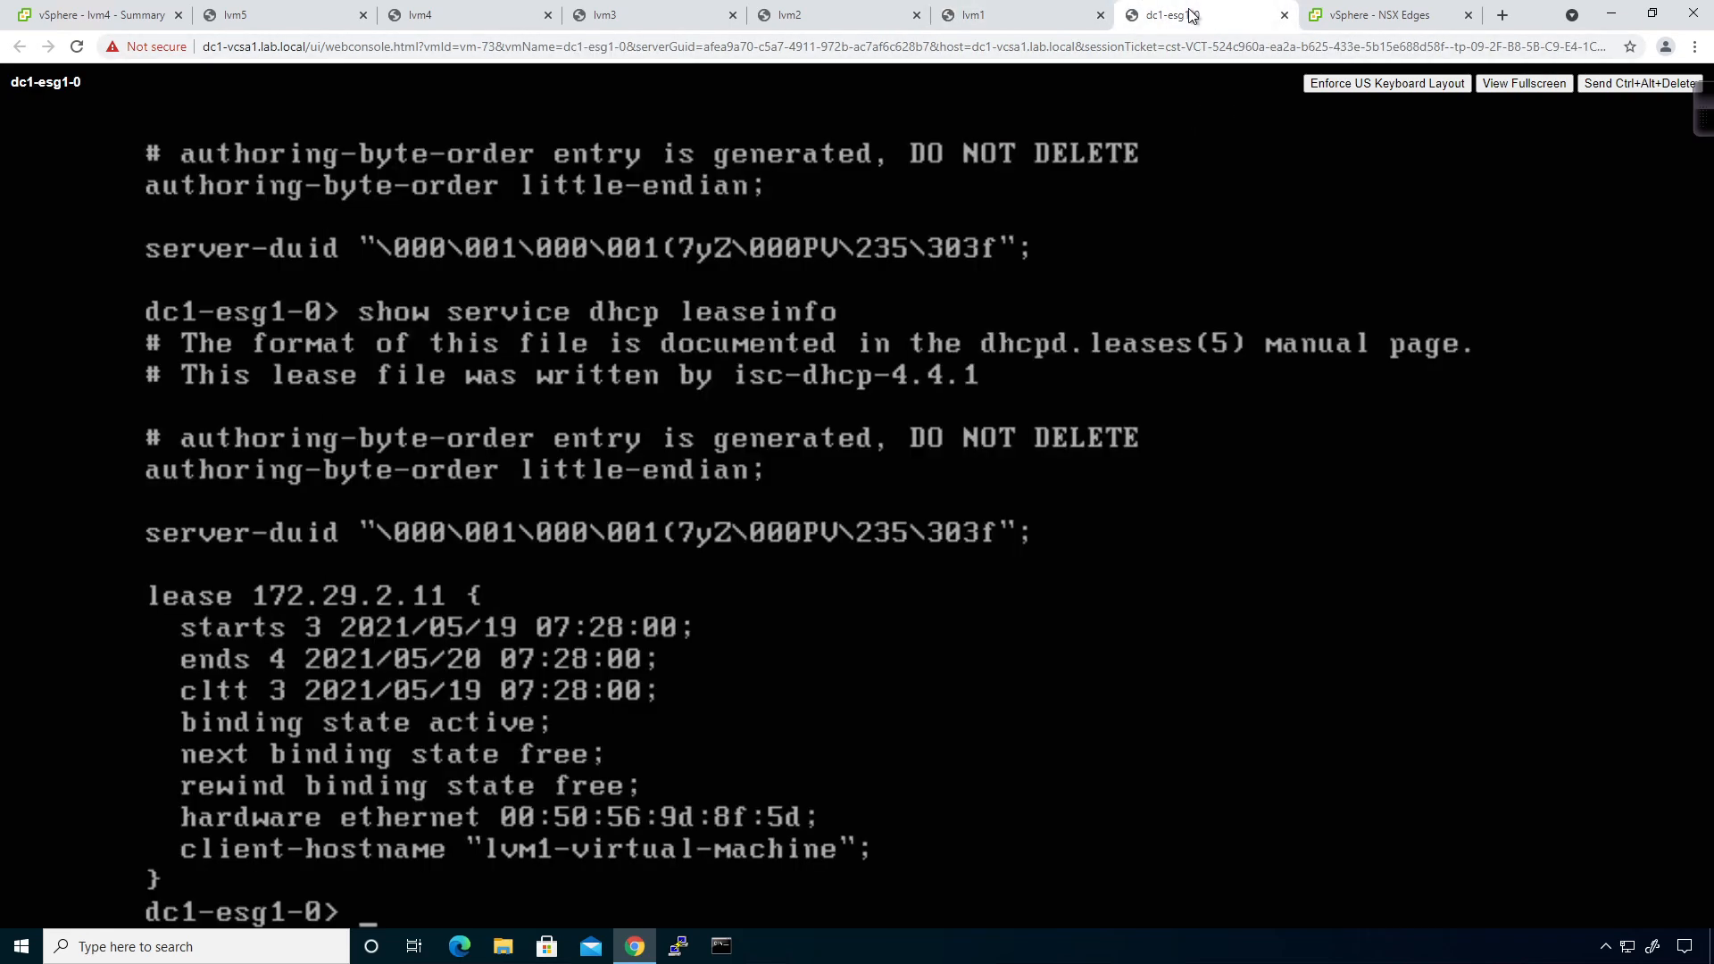
key("Return")
key("Return")
key("Return")
key("Return")
key("Up")
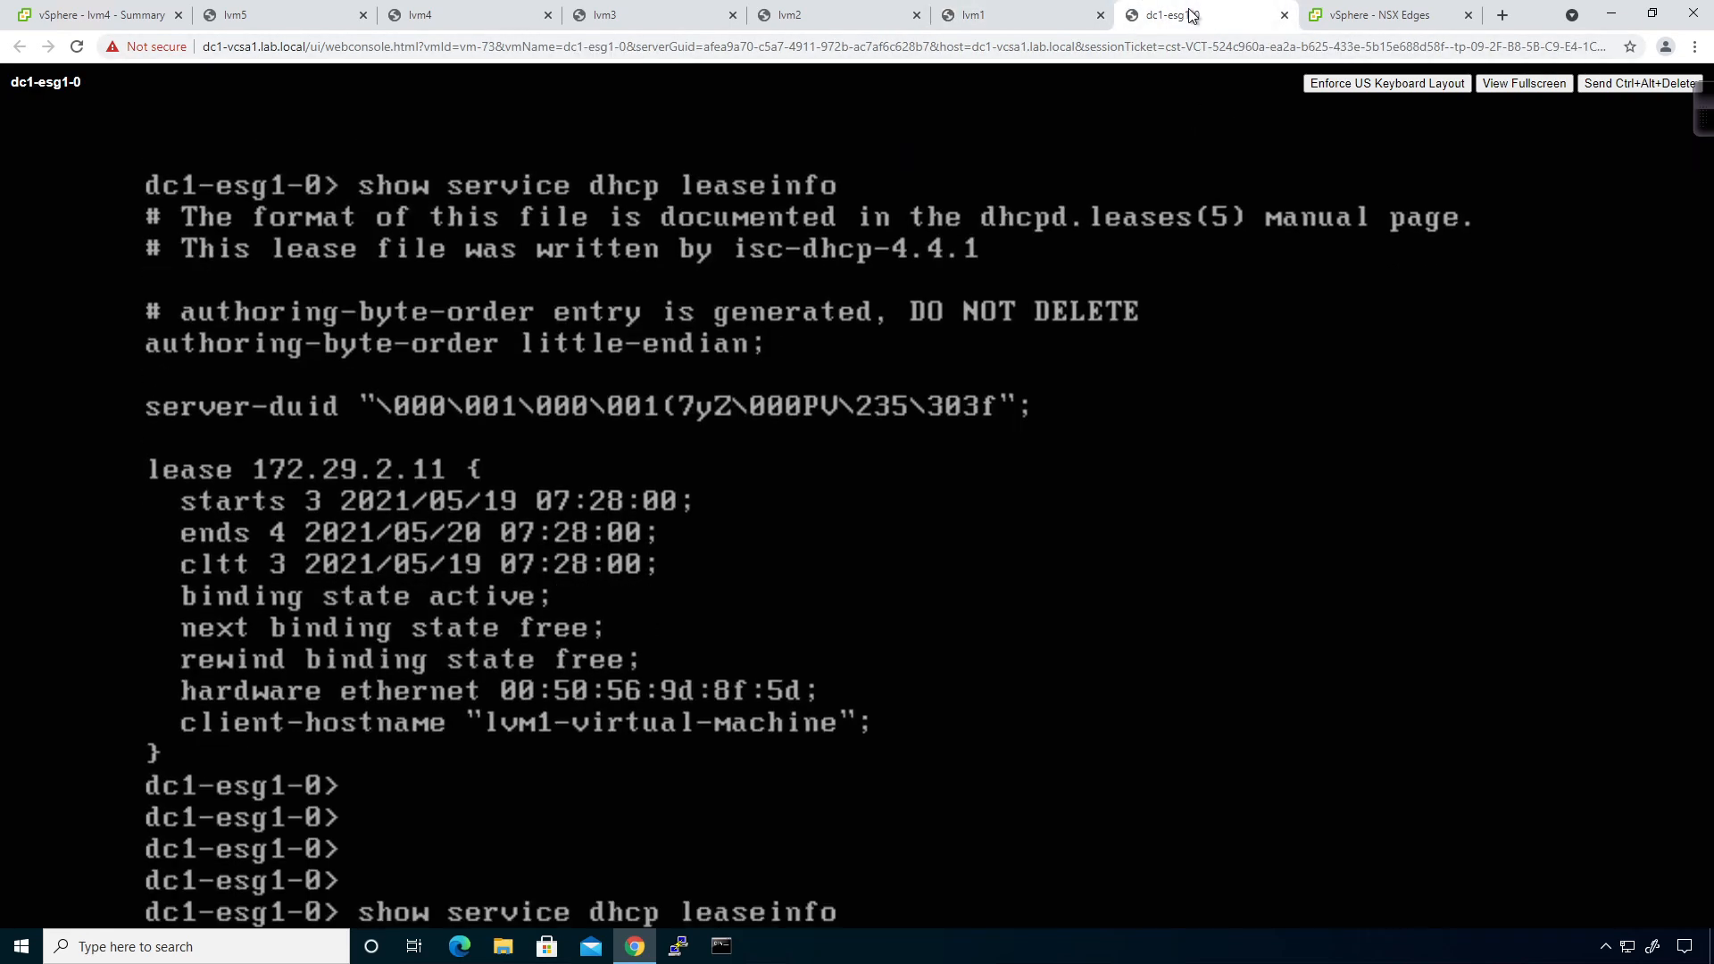
key("Return")
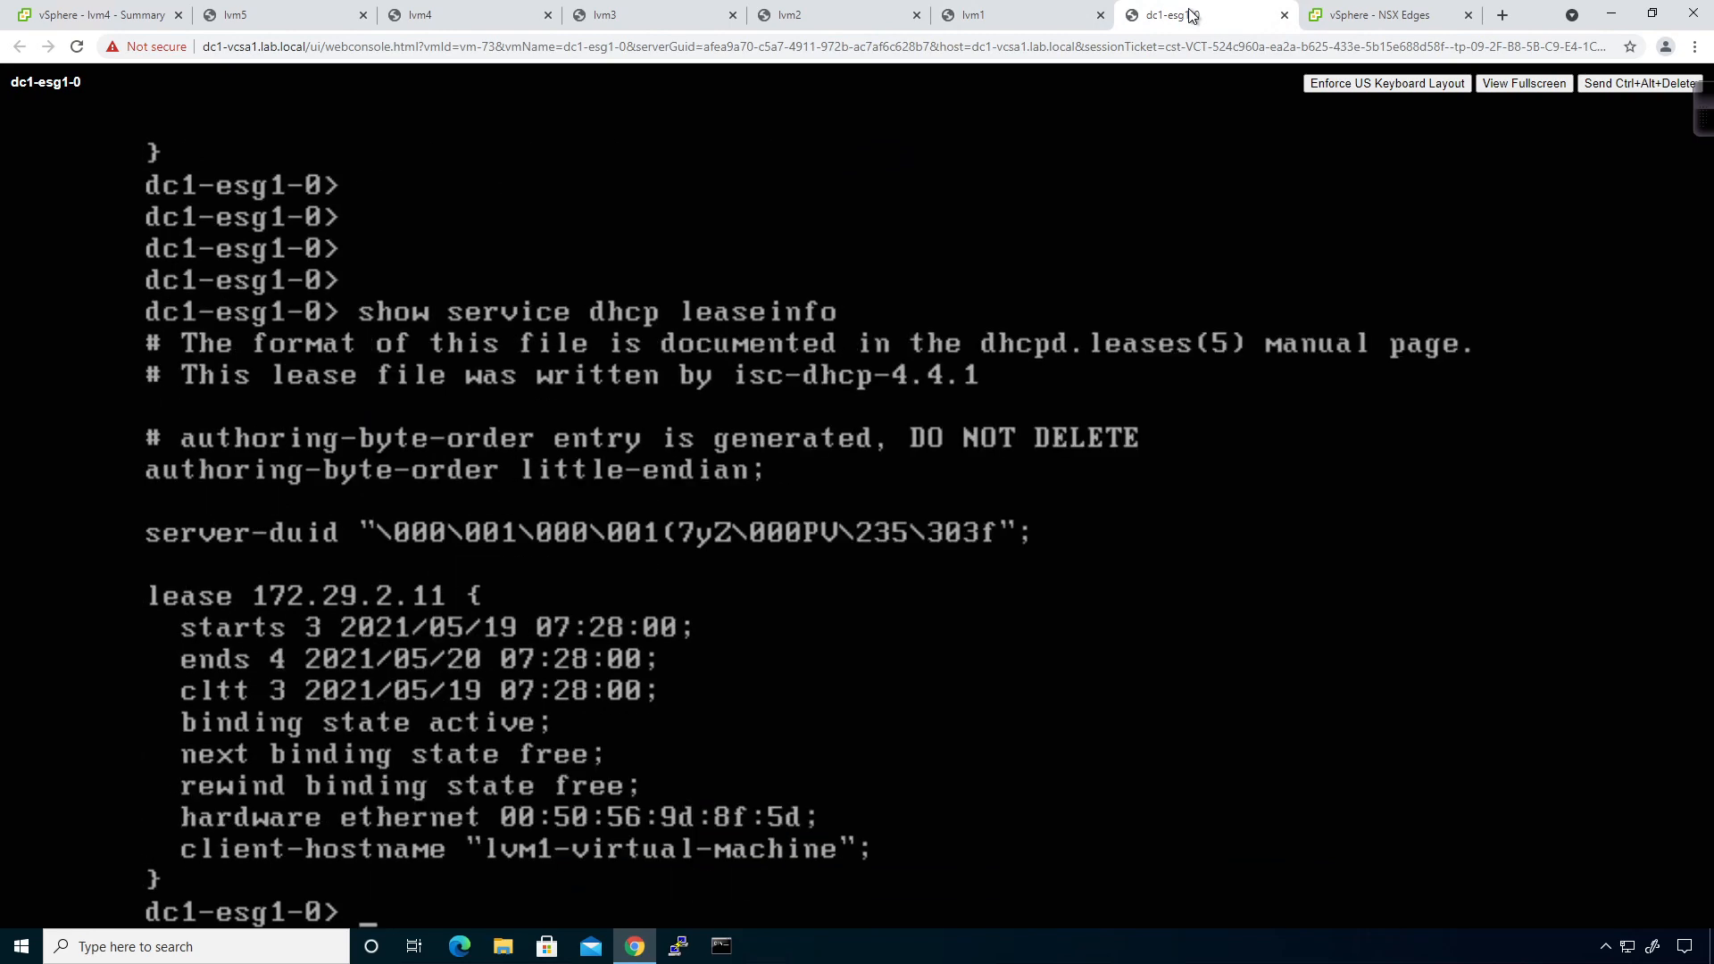
Renew lvm1's lease with sudo dhclient and recheck the lease list on dc1-esg1-0.
left_click(944, 15)
key("Up")
key("BackSpace")
key("BackSpace")
key("BackSpace")
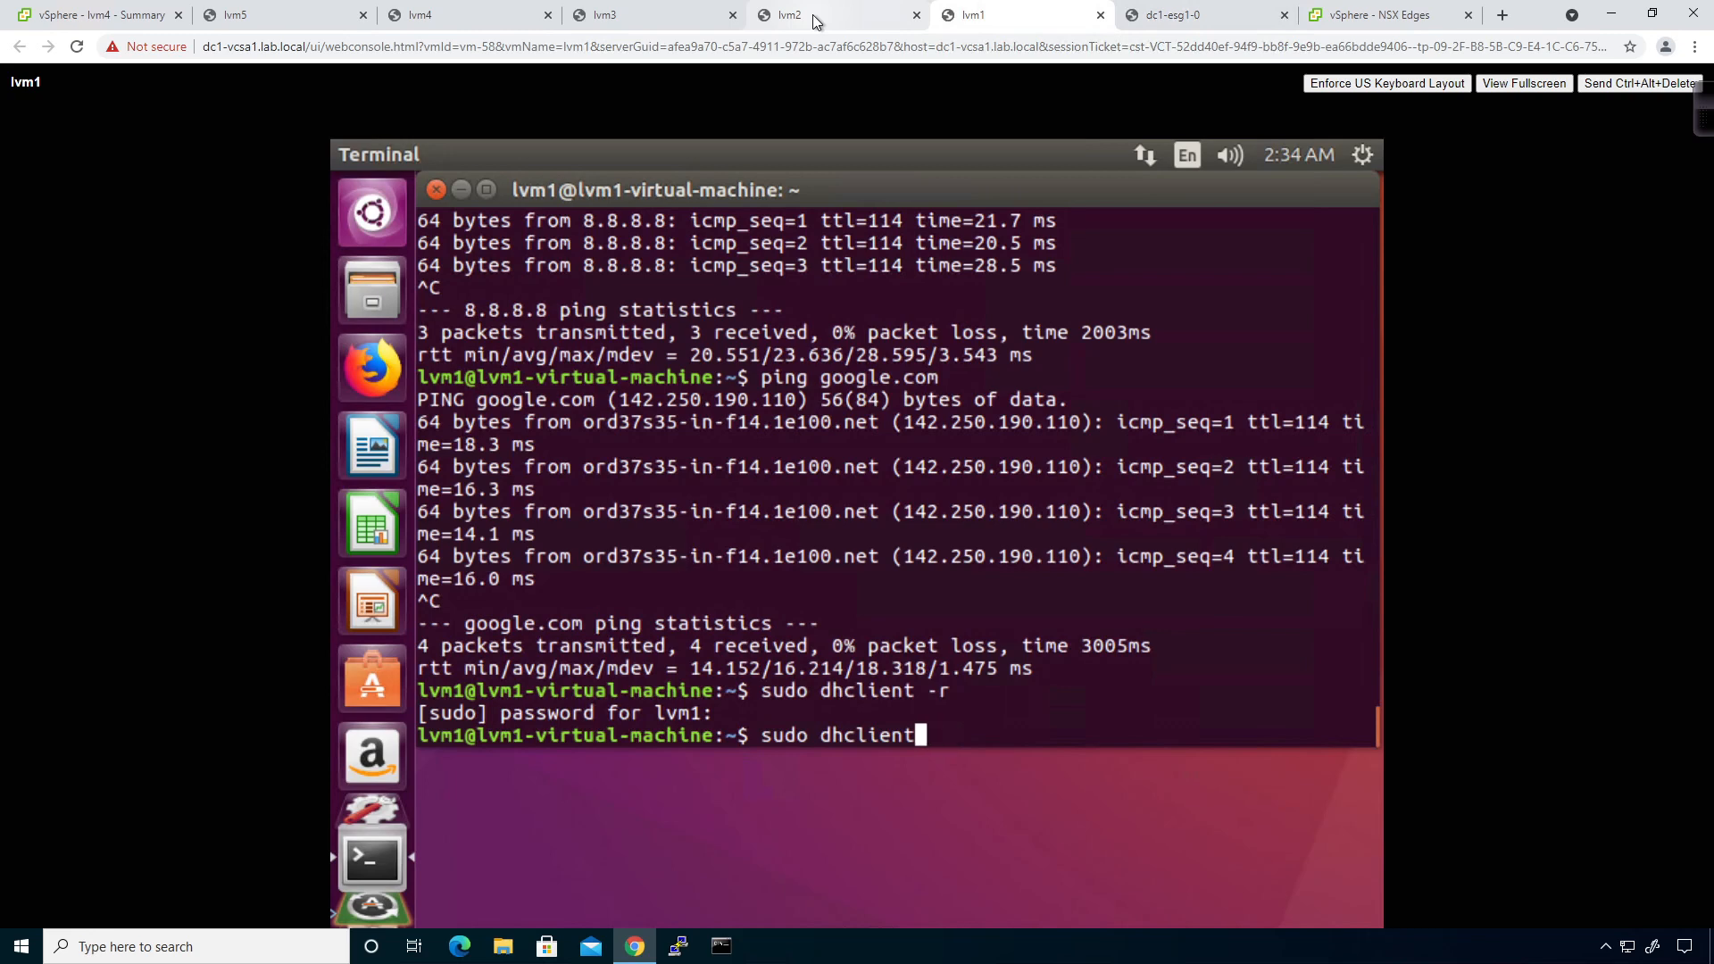
key("Return")
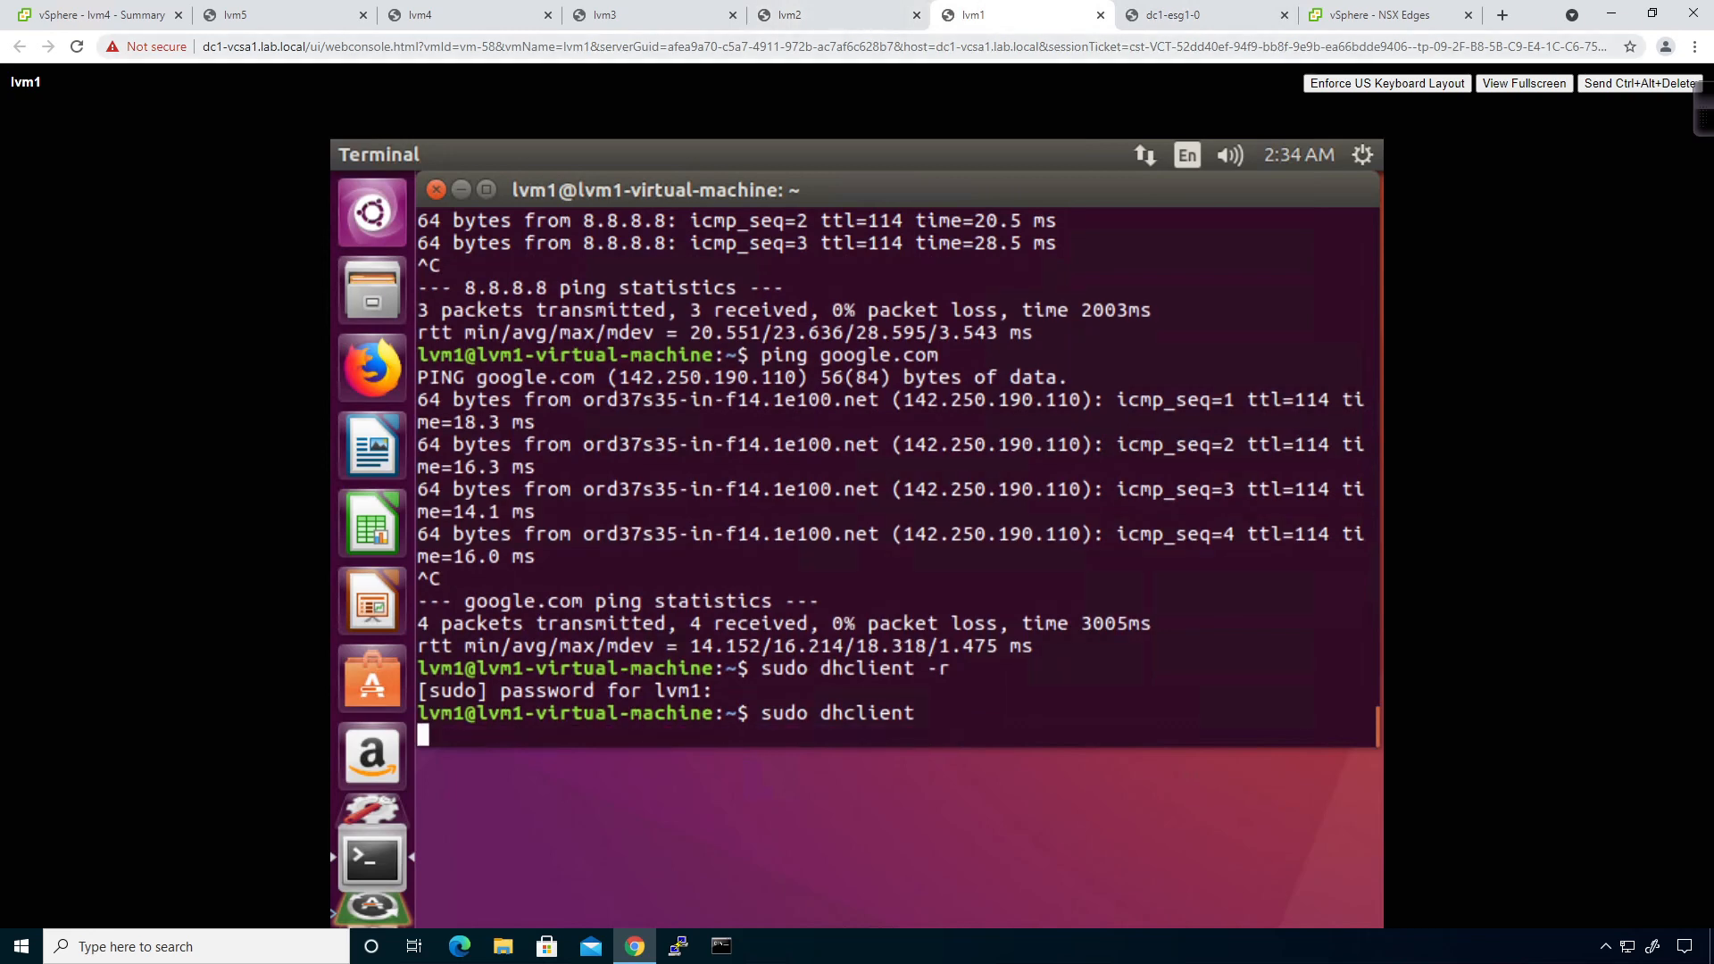
left_click(1190, 18)
key("Up")
key("Return")
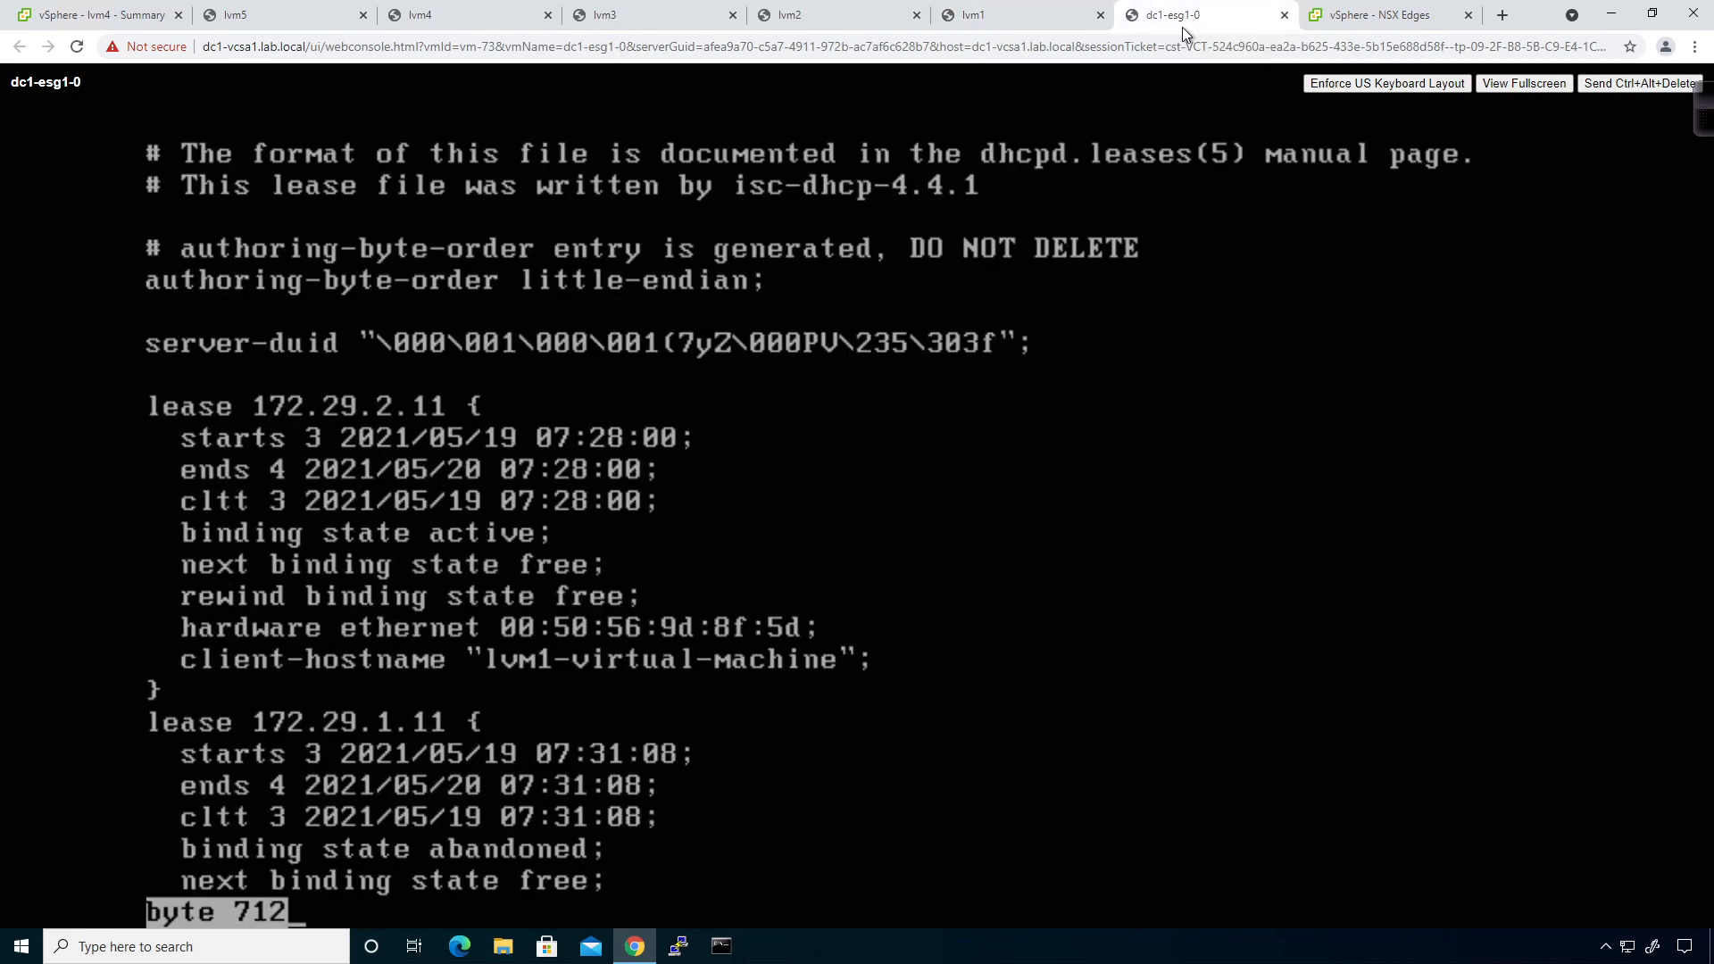
key("space")
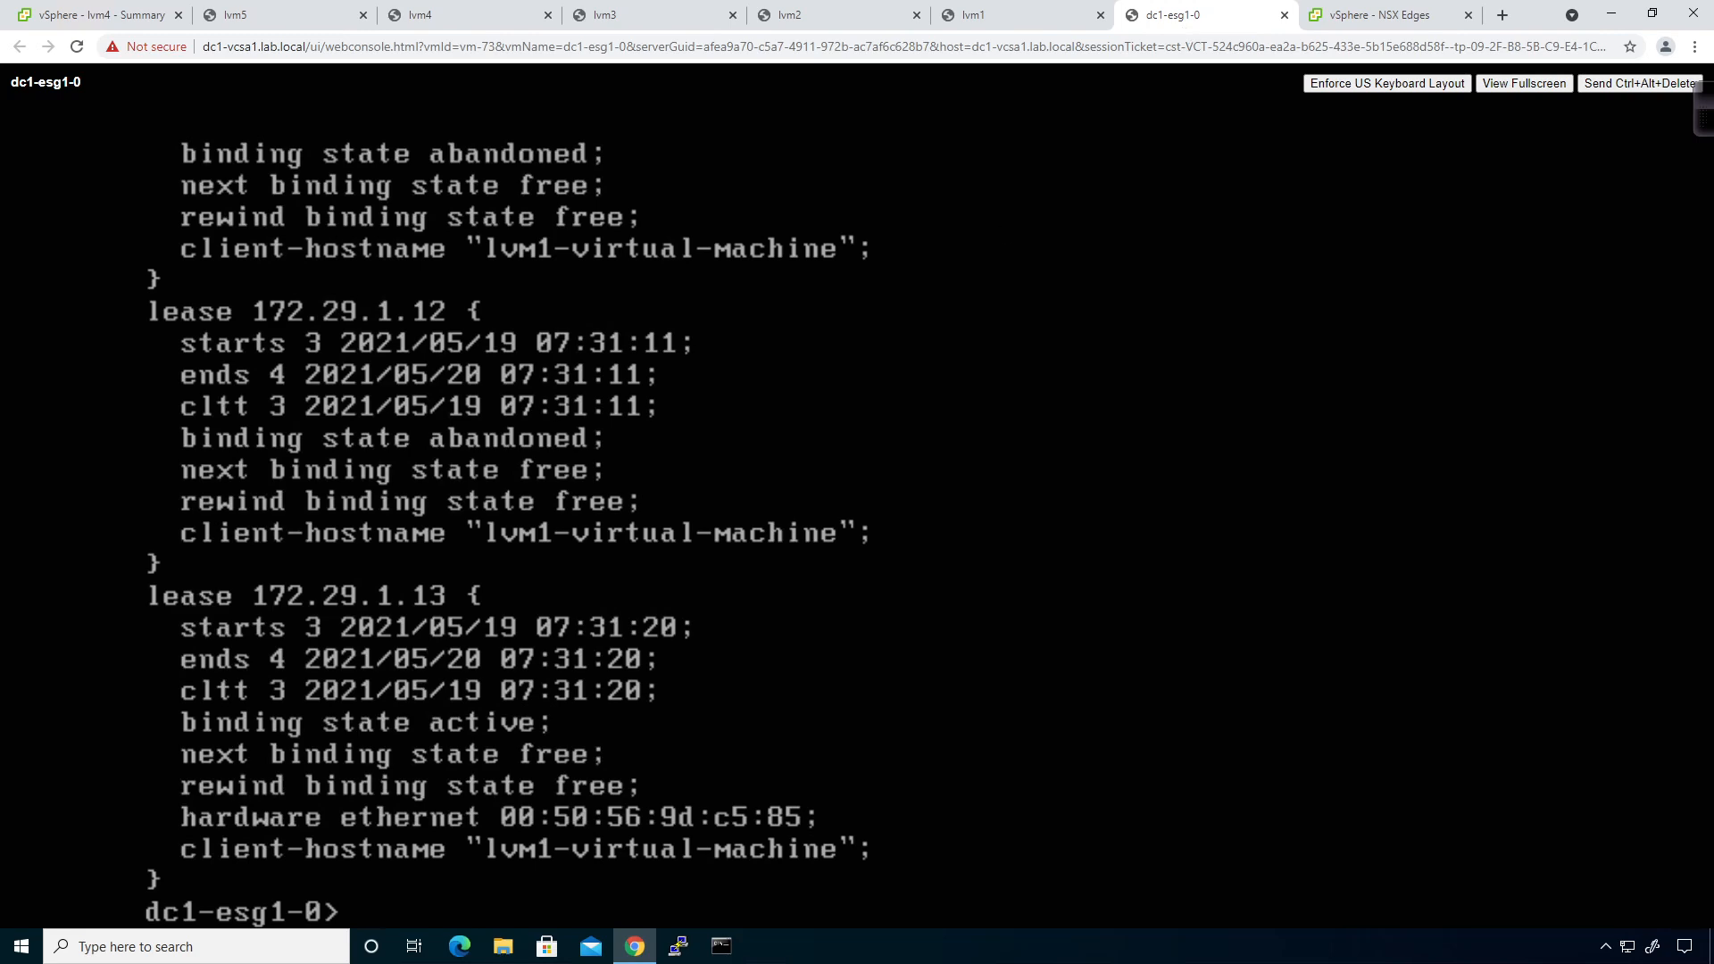
Confirm with ifconfig that lvm1's ens160 now has 172.29.1.11, then bring up lvm2's console.
left_click(1014, 27)
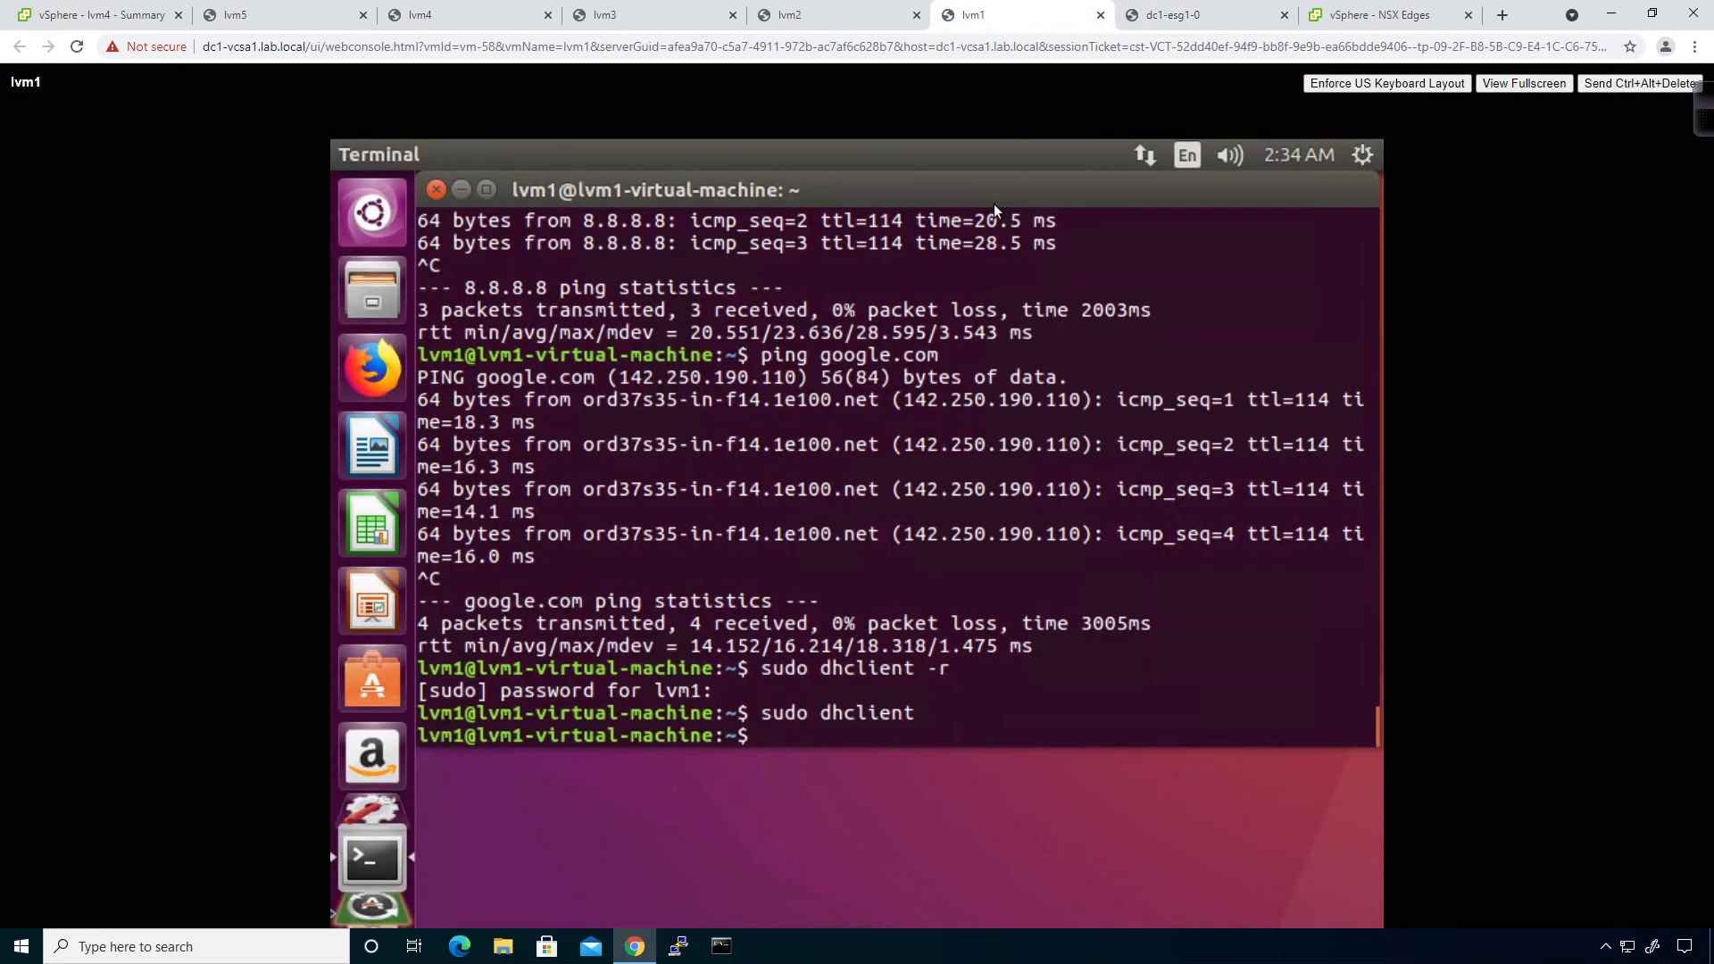
type("ifconfig")
key("Return")
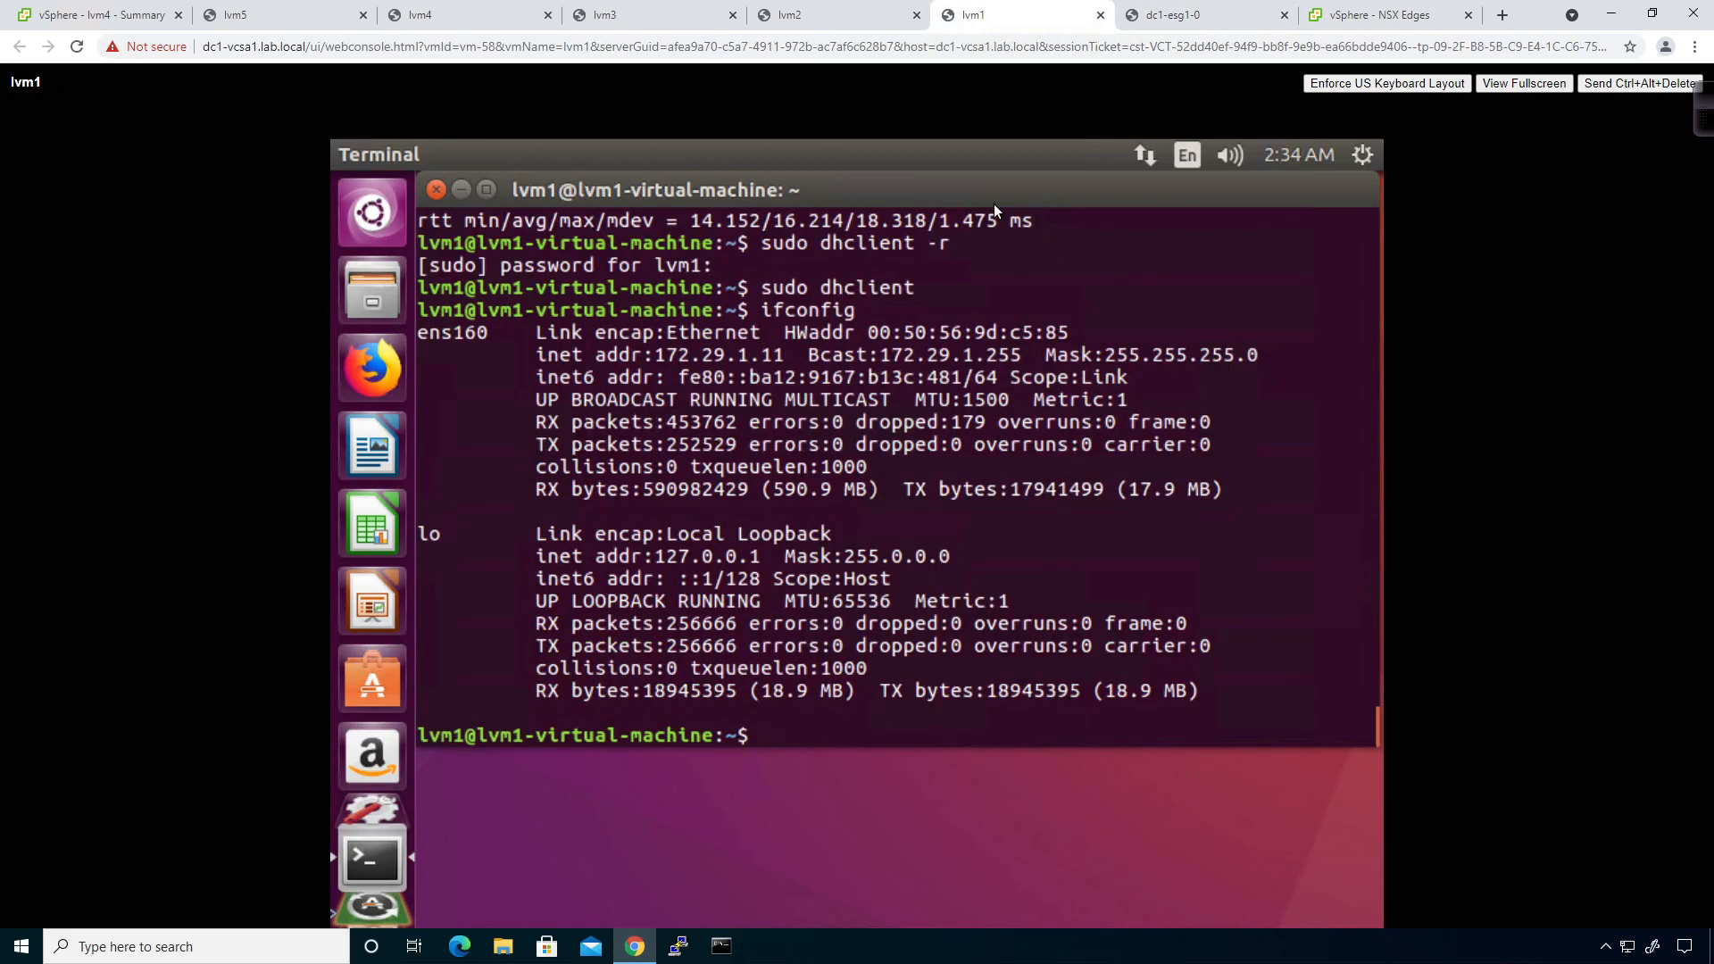
left_click(807, 22)
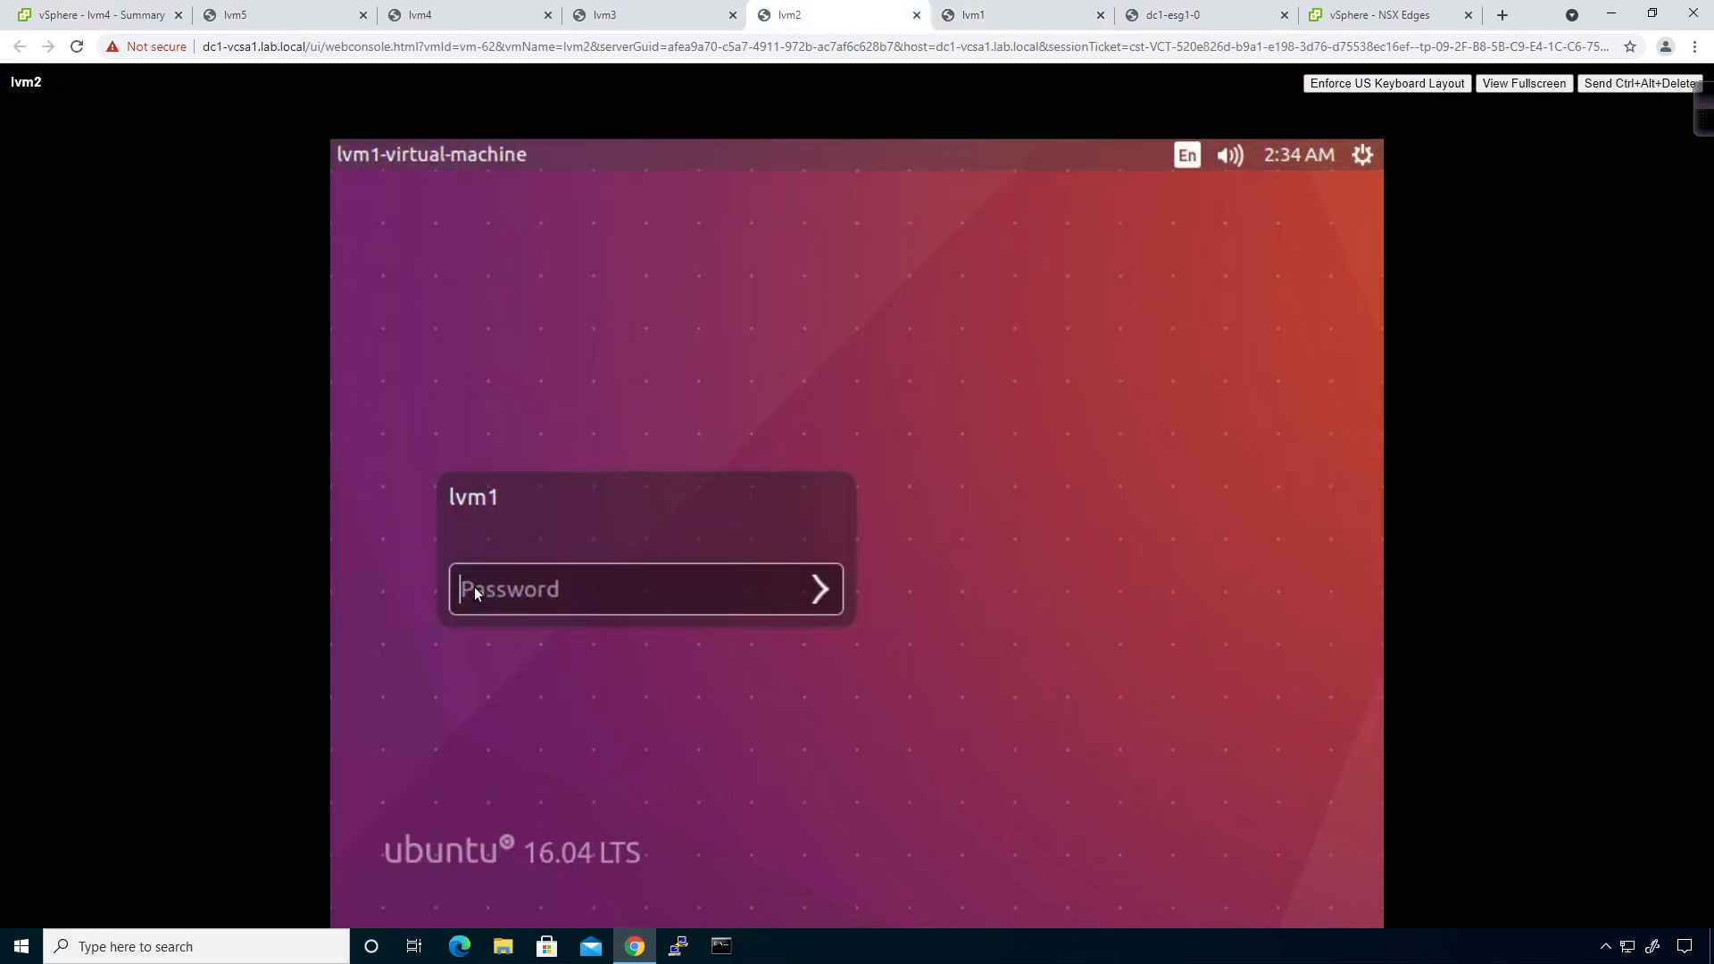
Log in to lvm2, lvm3 and lvm4 with the account password, ending on lvm2's console.
type("VMware1!")
key("Return")
left_click(652, 15)
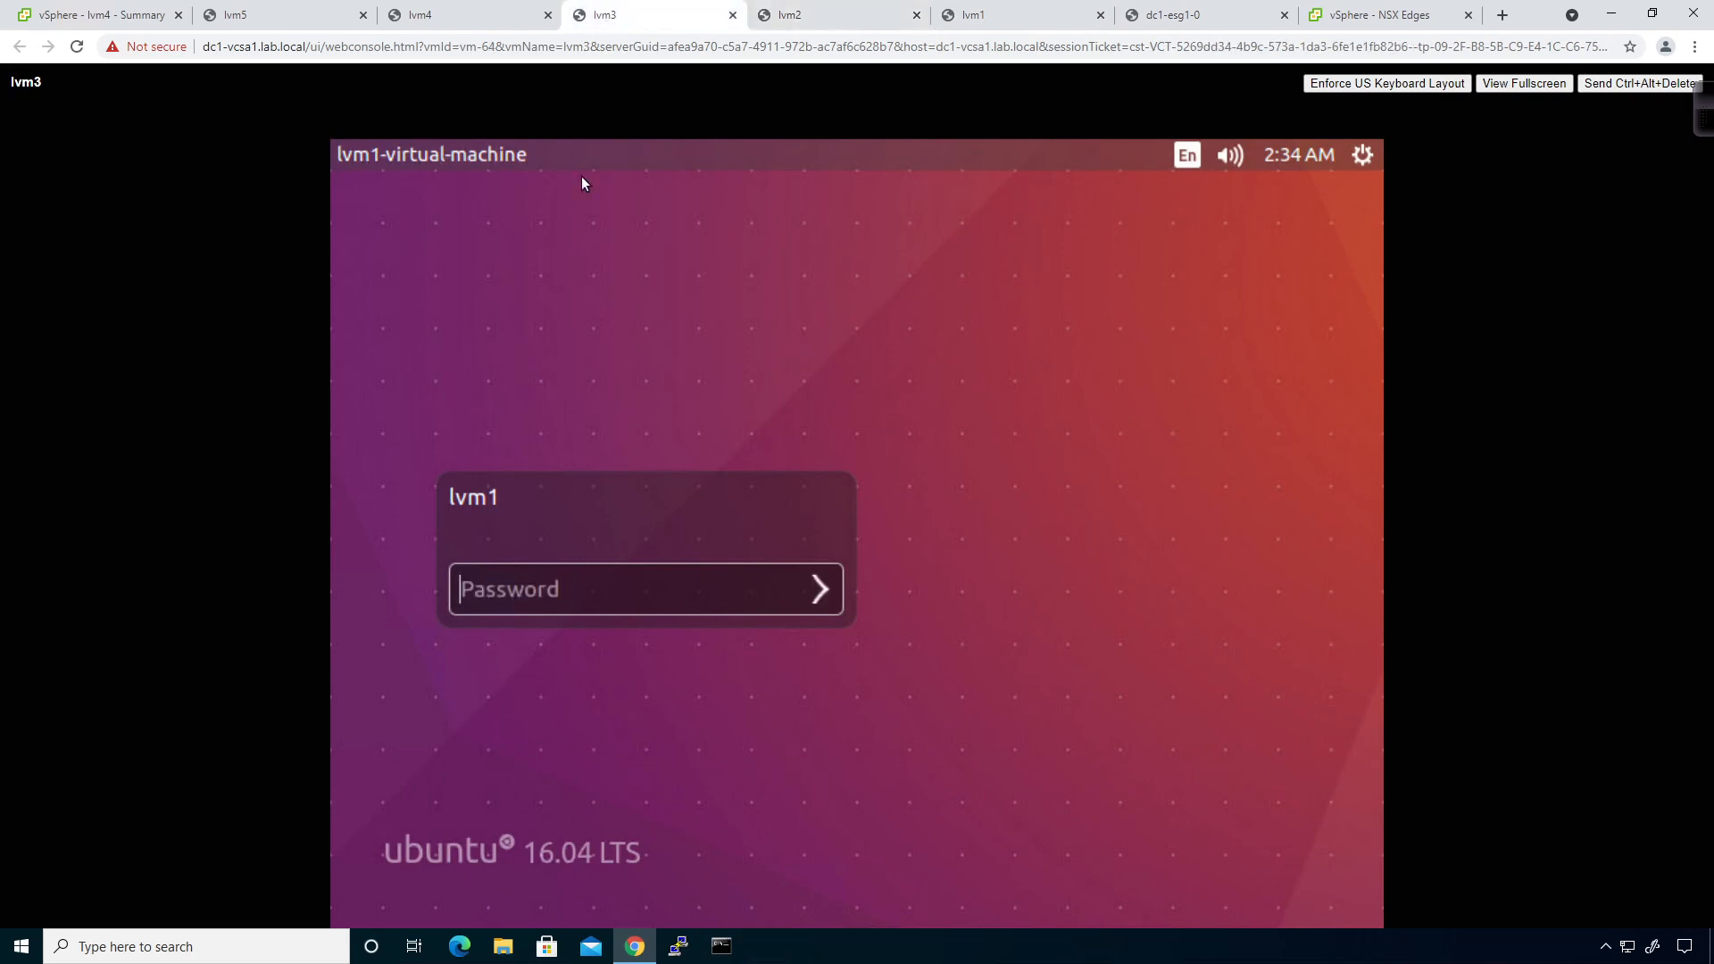
left_click(515, 576)
key("Return")
left_click(466, 23)
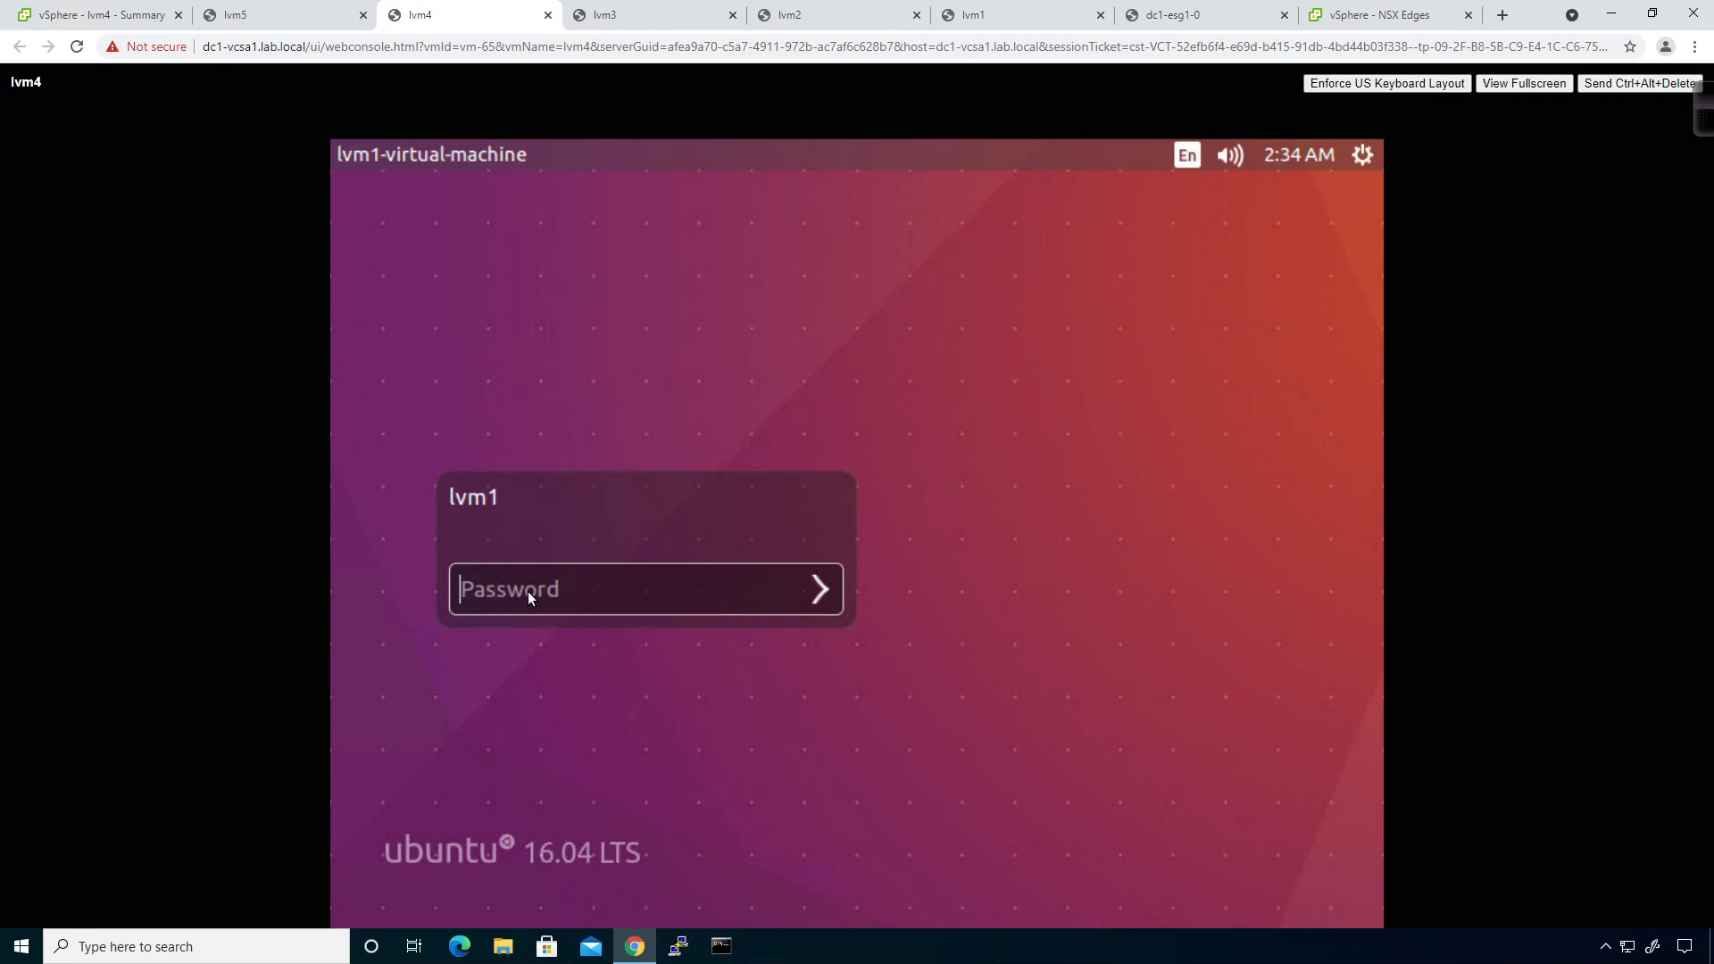
type("••••••••")
left_click(786, 16)
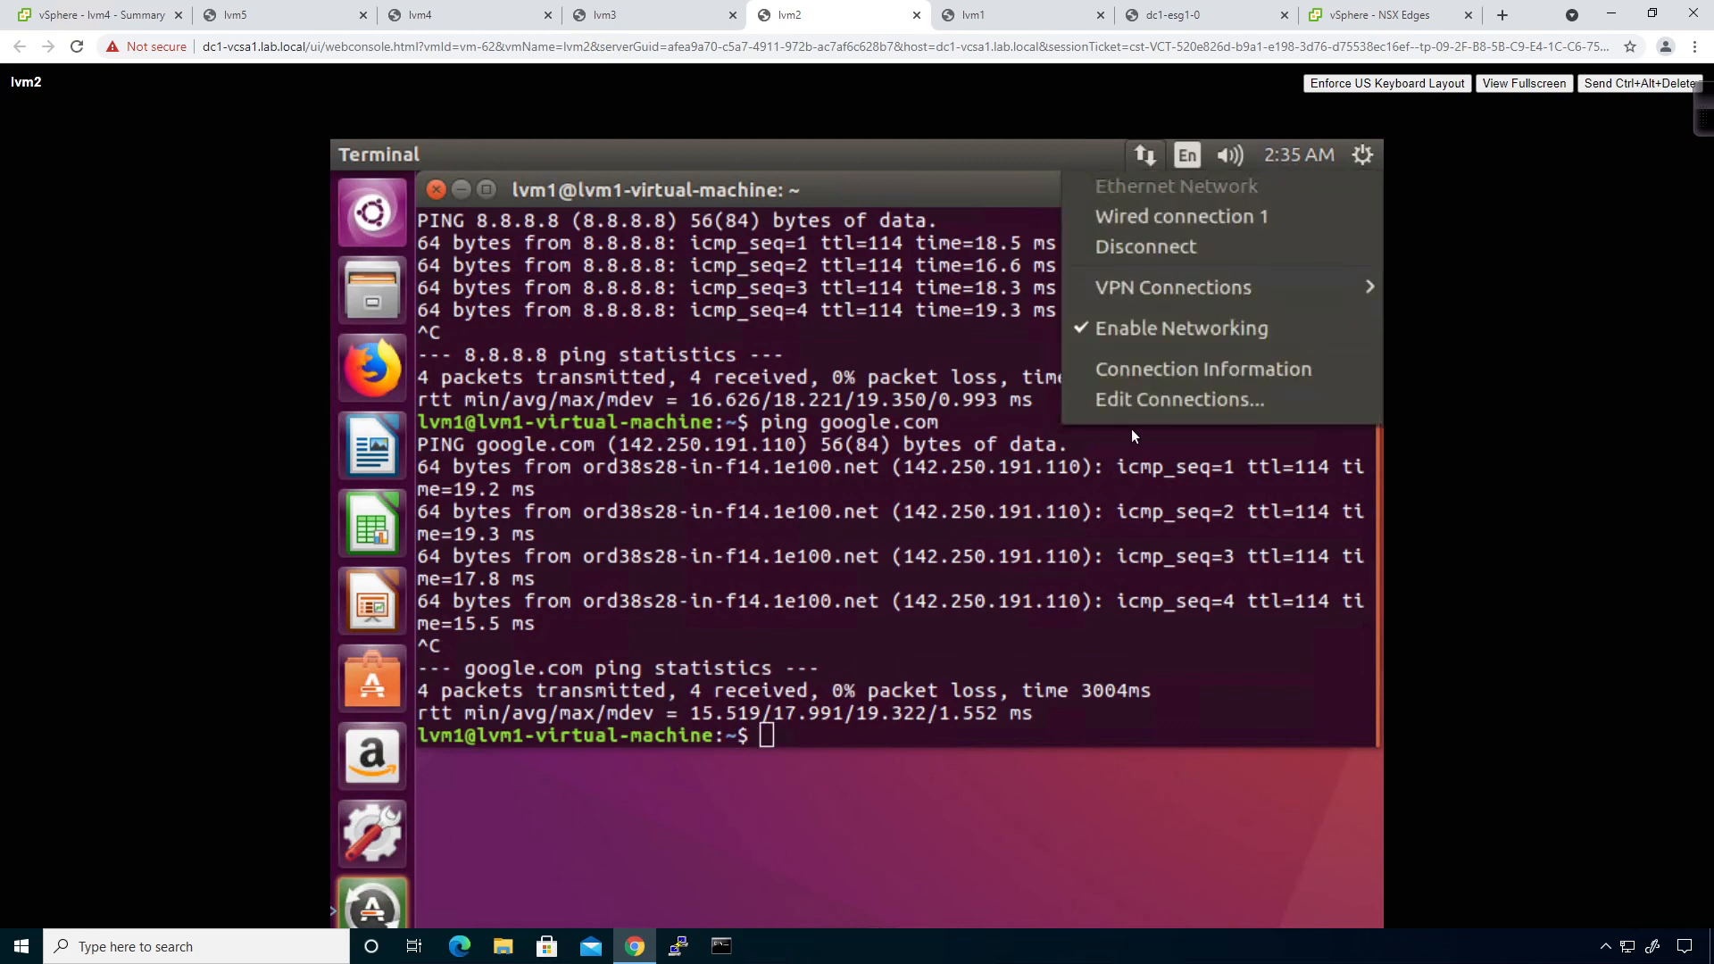
Set lvm2's Wired connection 1 IPv4 method to Automatic (DHCP), remove the 8.8.8.8 DNS server, and save.
left_click(1136, 403)
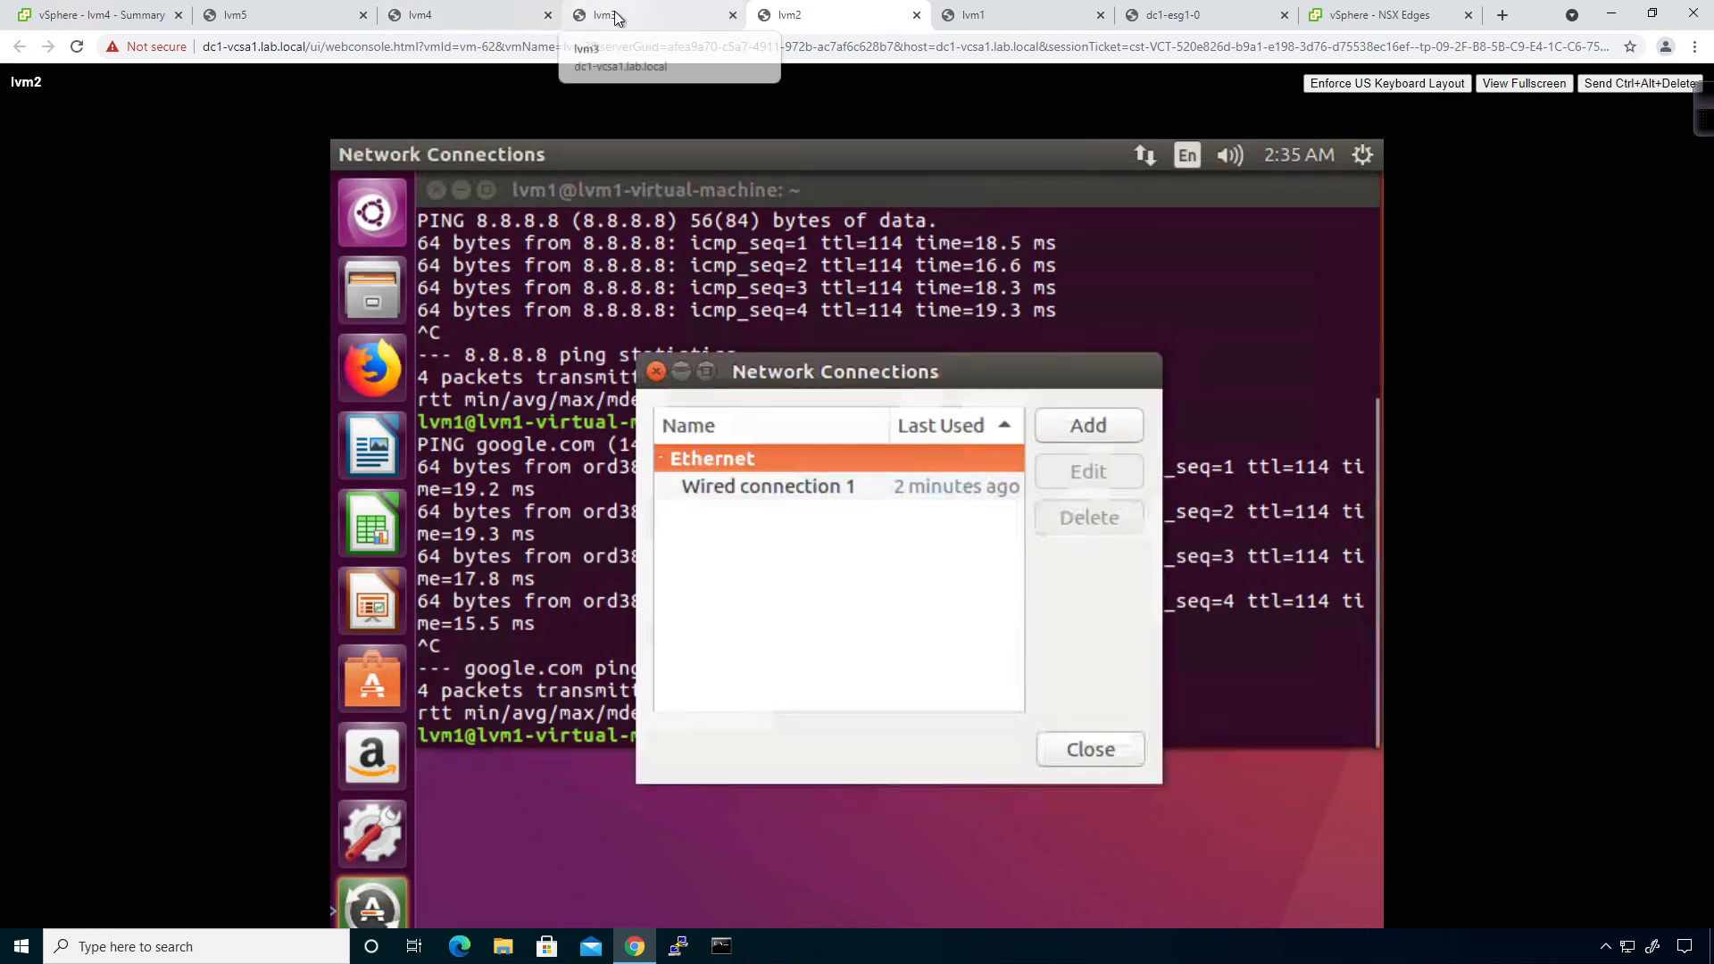
left_click(1016, 487)
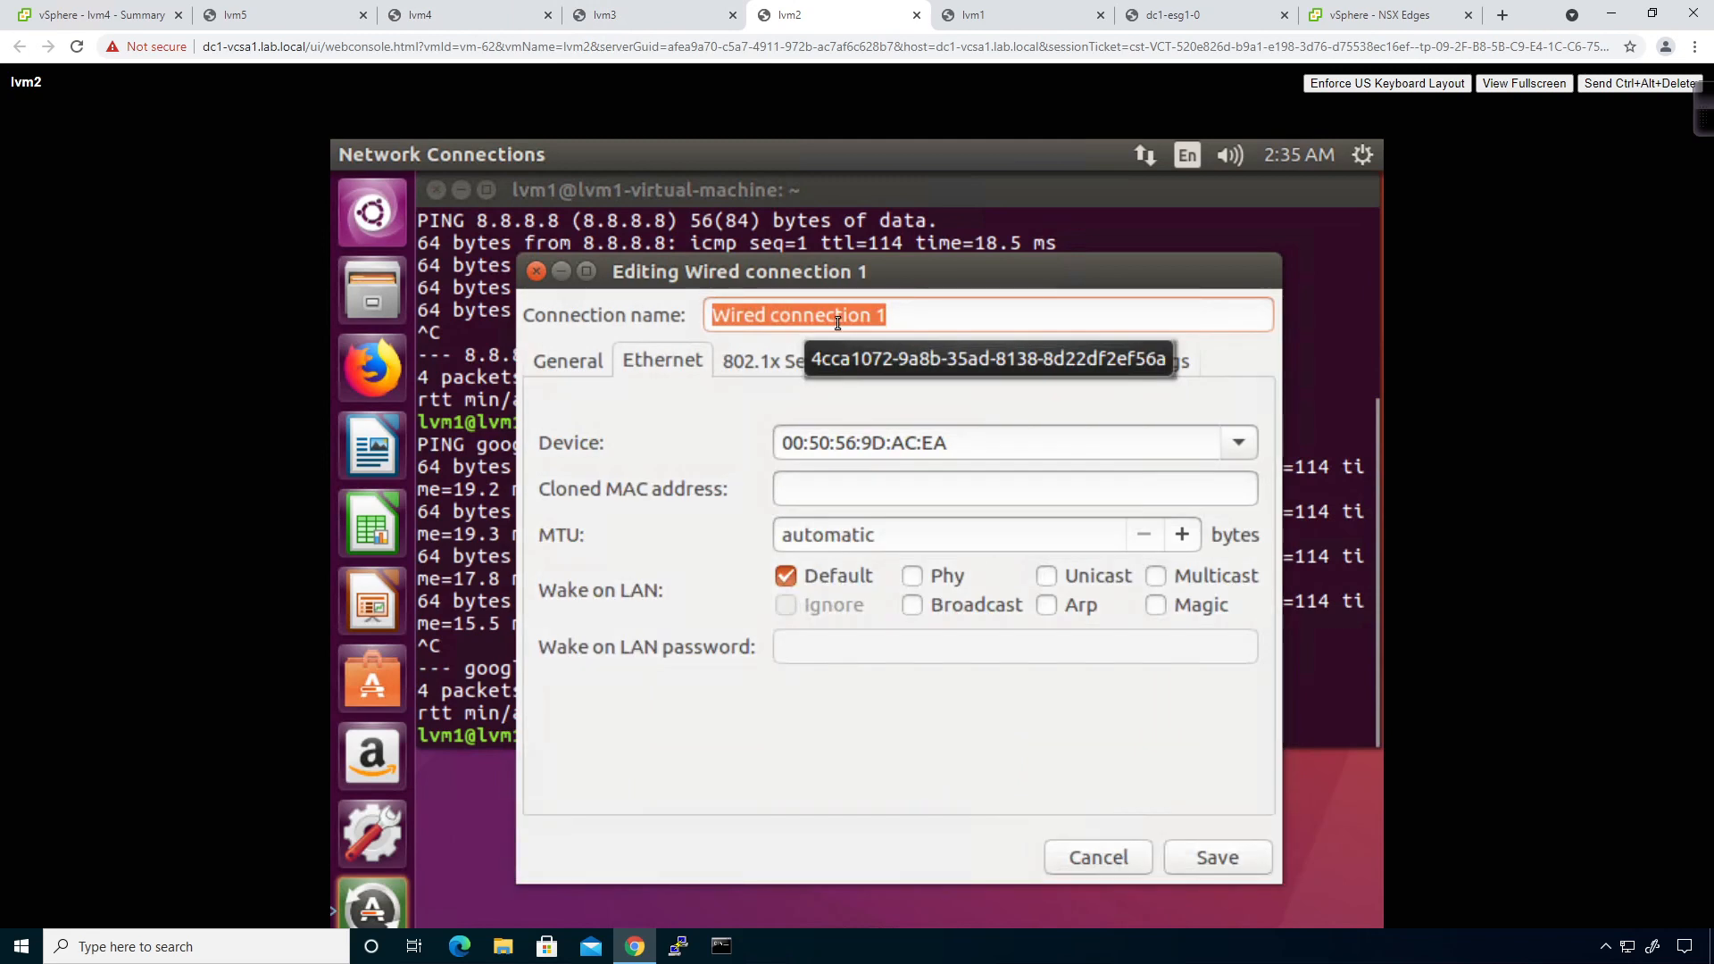
left_click(1005, 366)
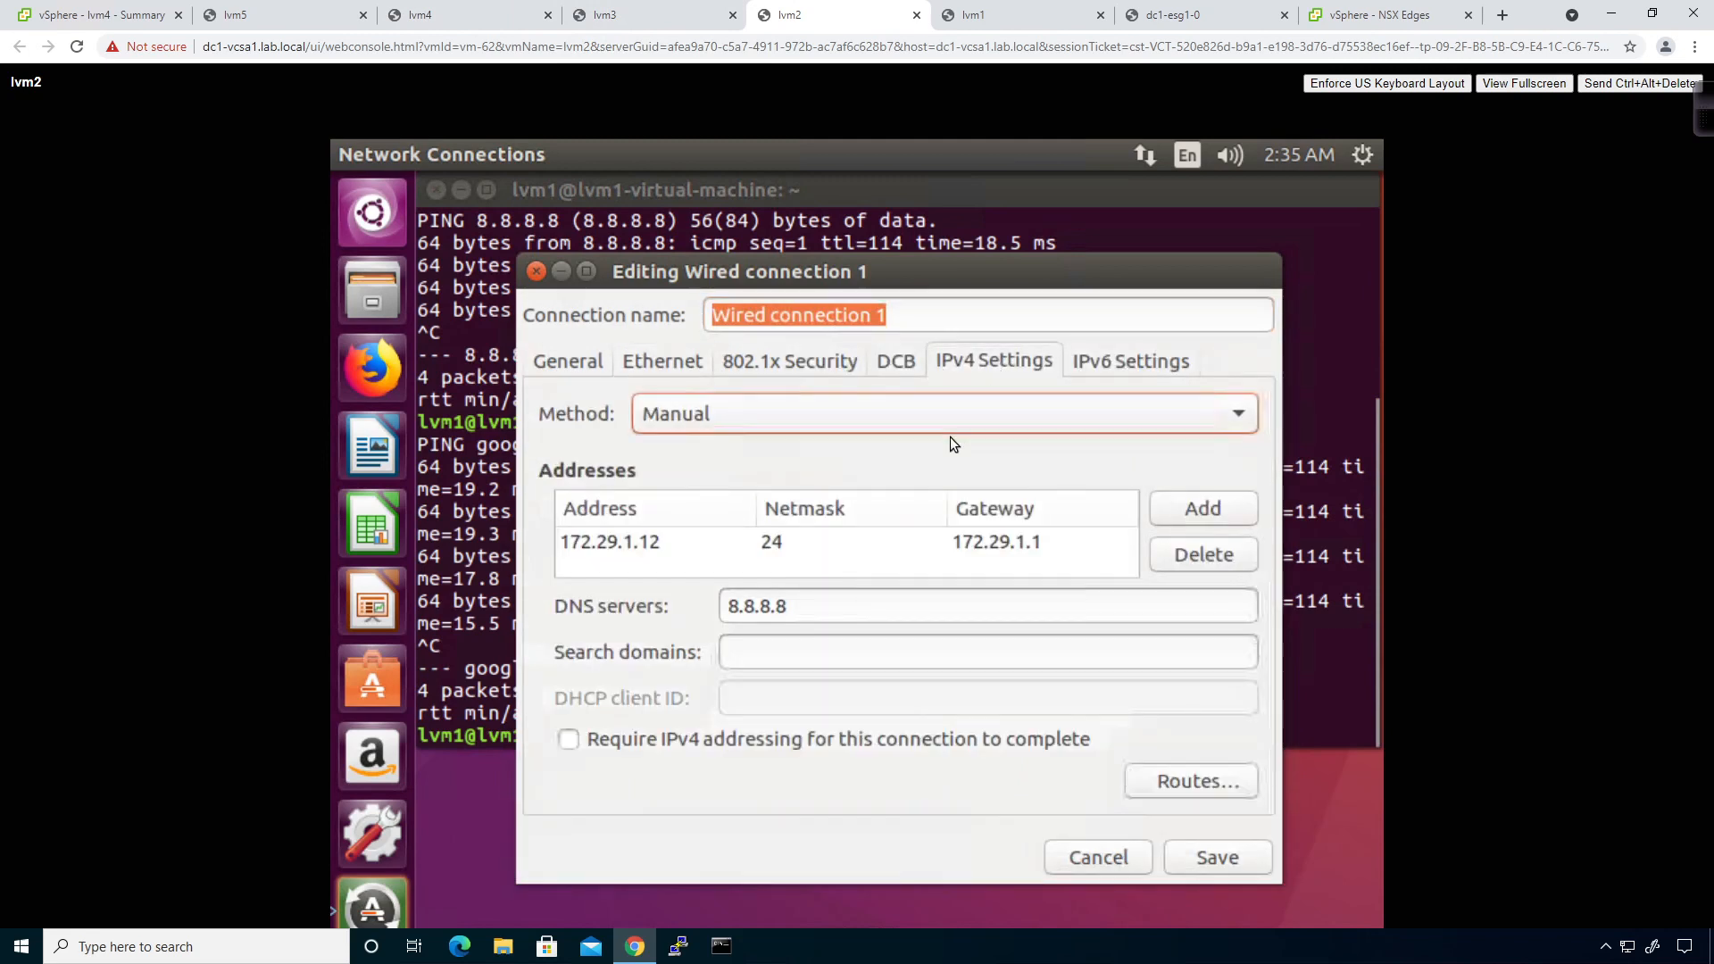
left_click(808, 426)
left_click(721, 342)
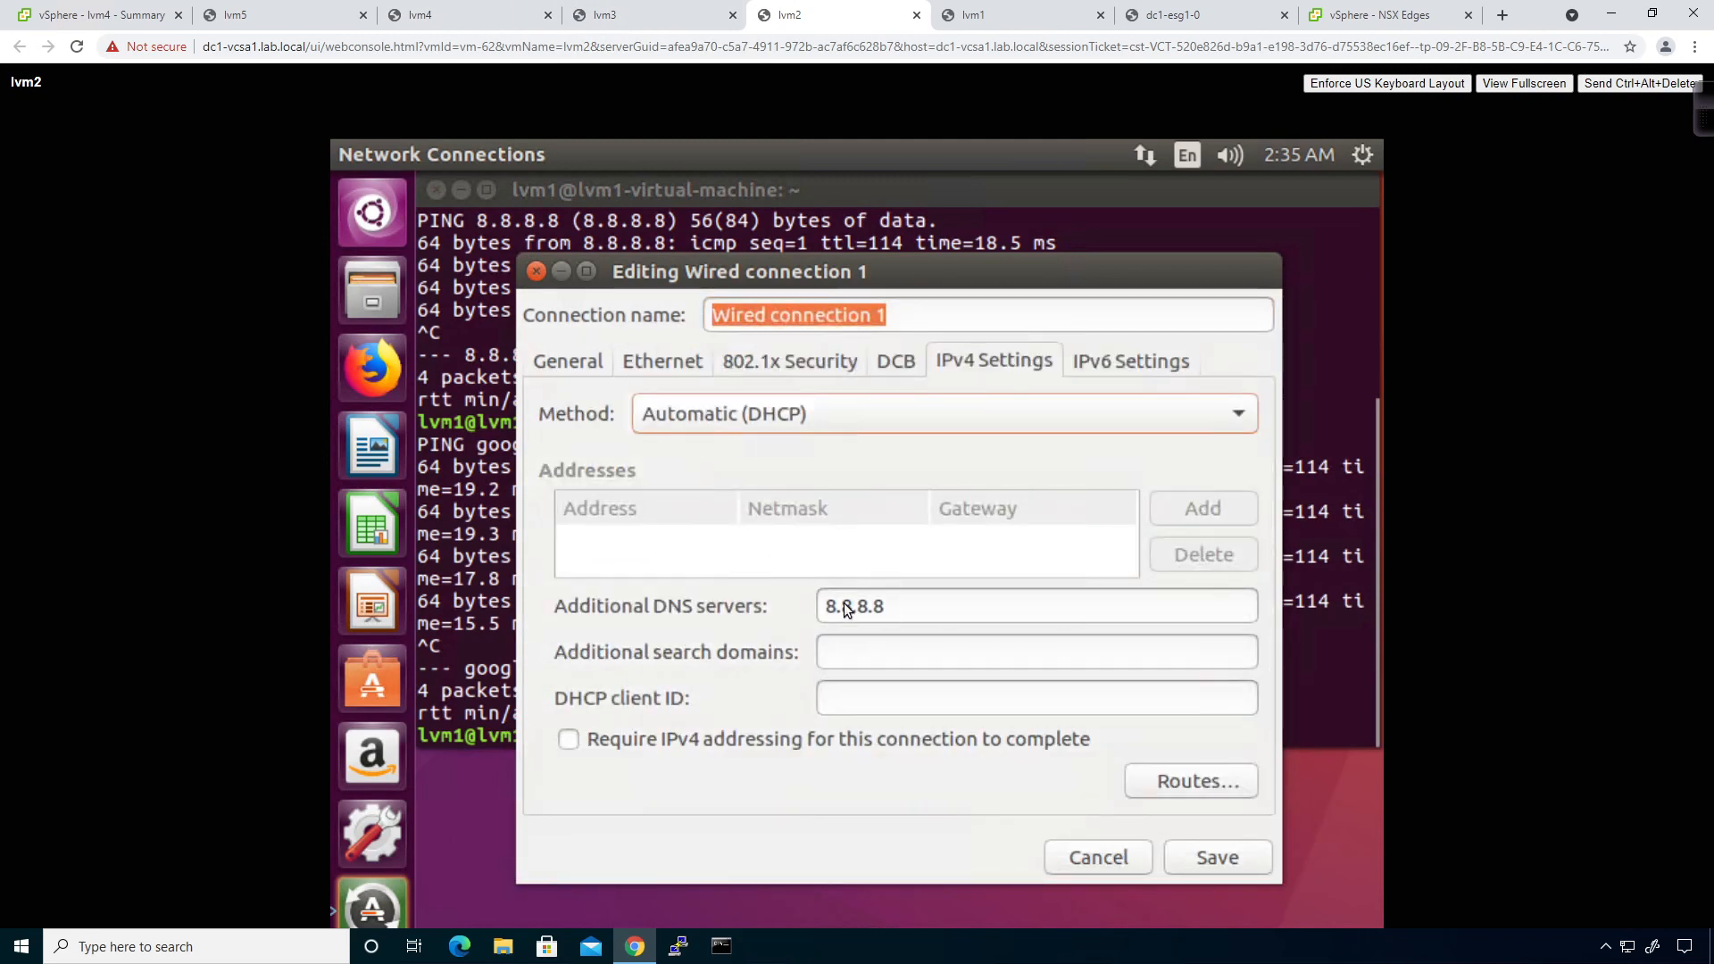
left_click_drag(898, 605, 679, 565)
key("BackSpace")
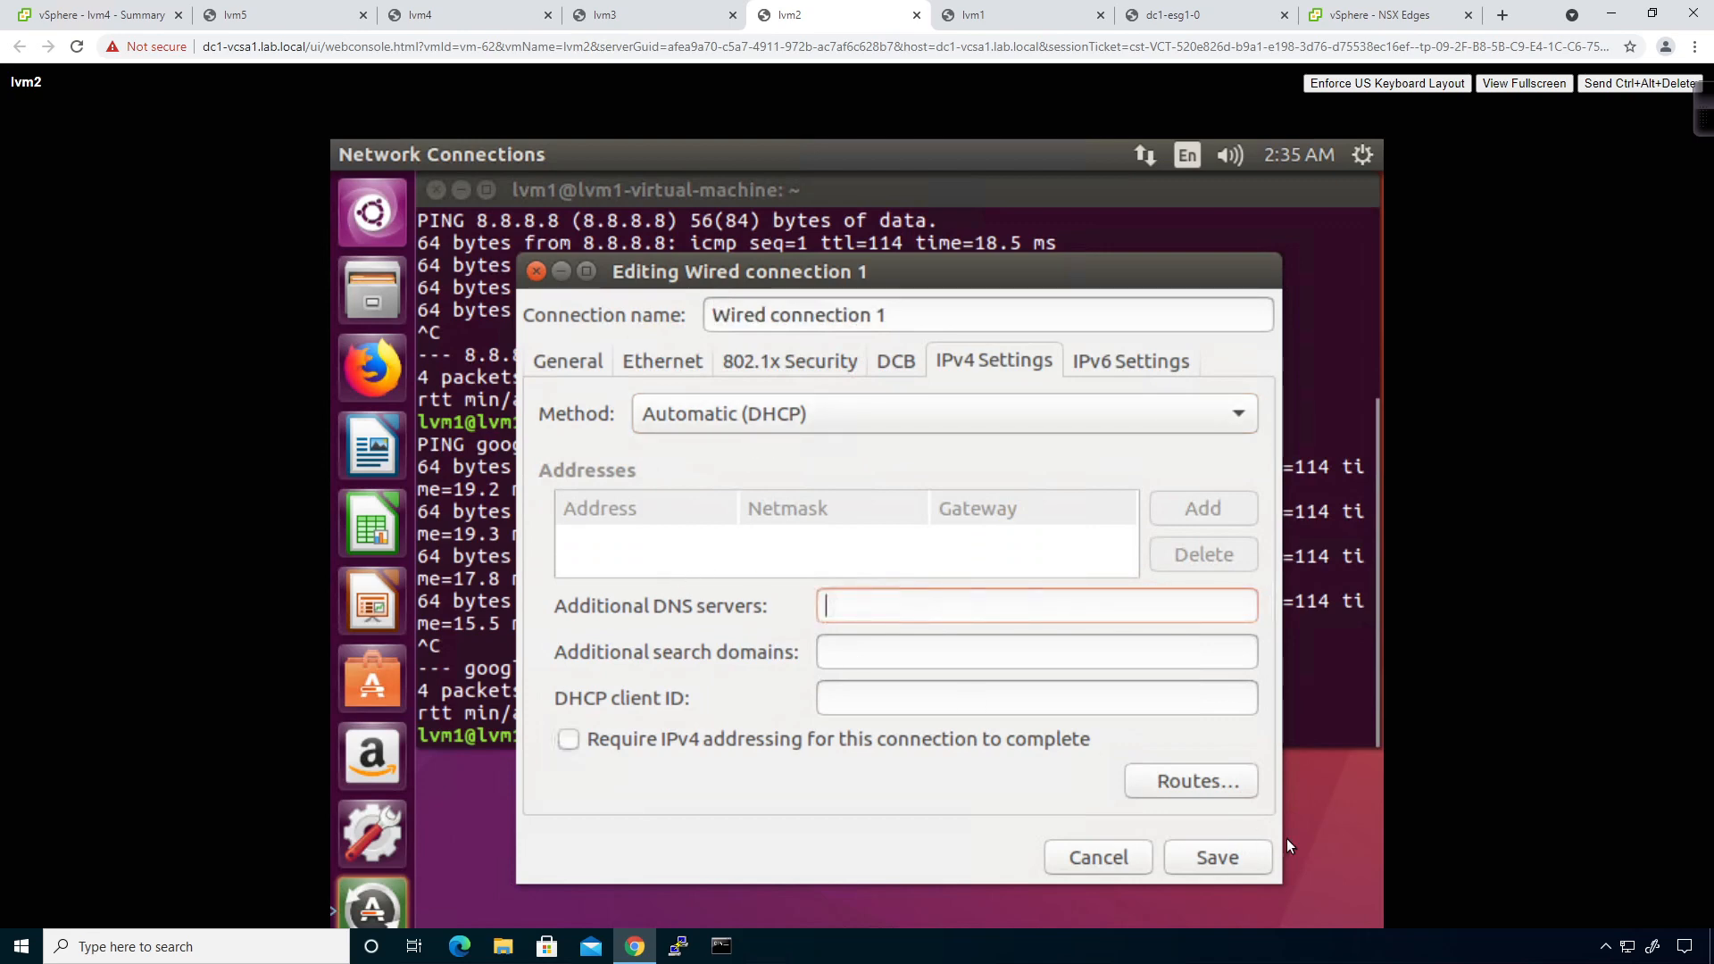
left_click(1223, 857)
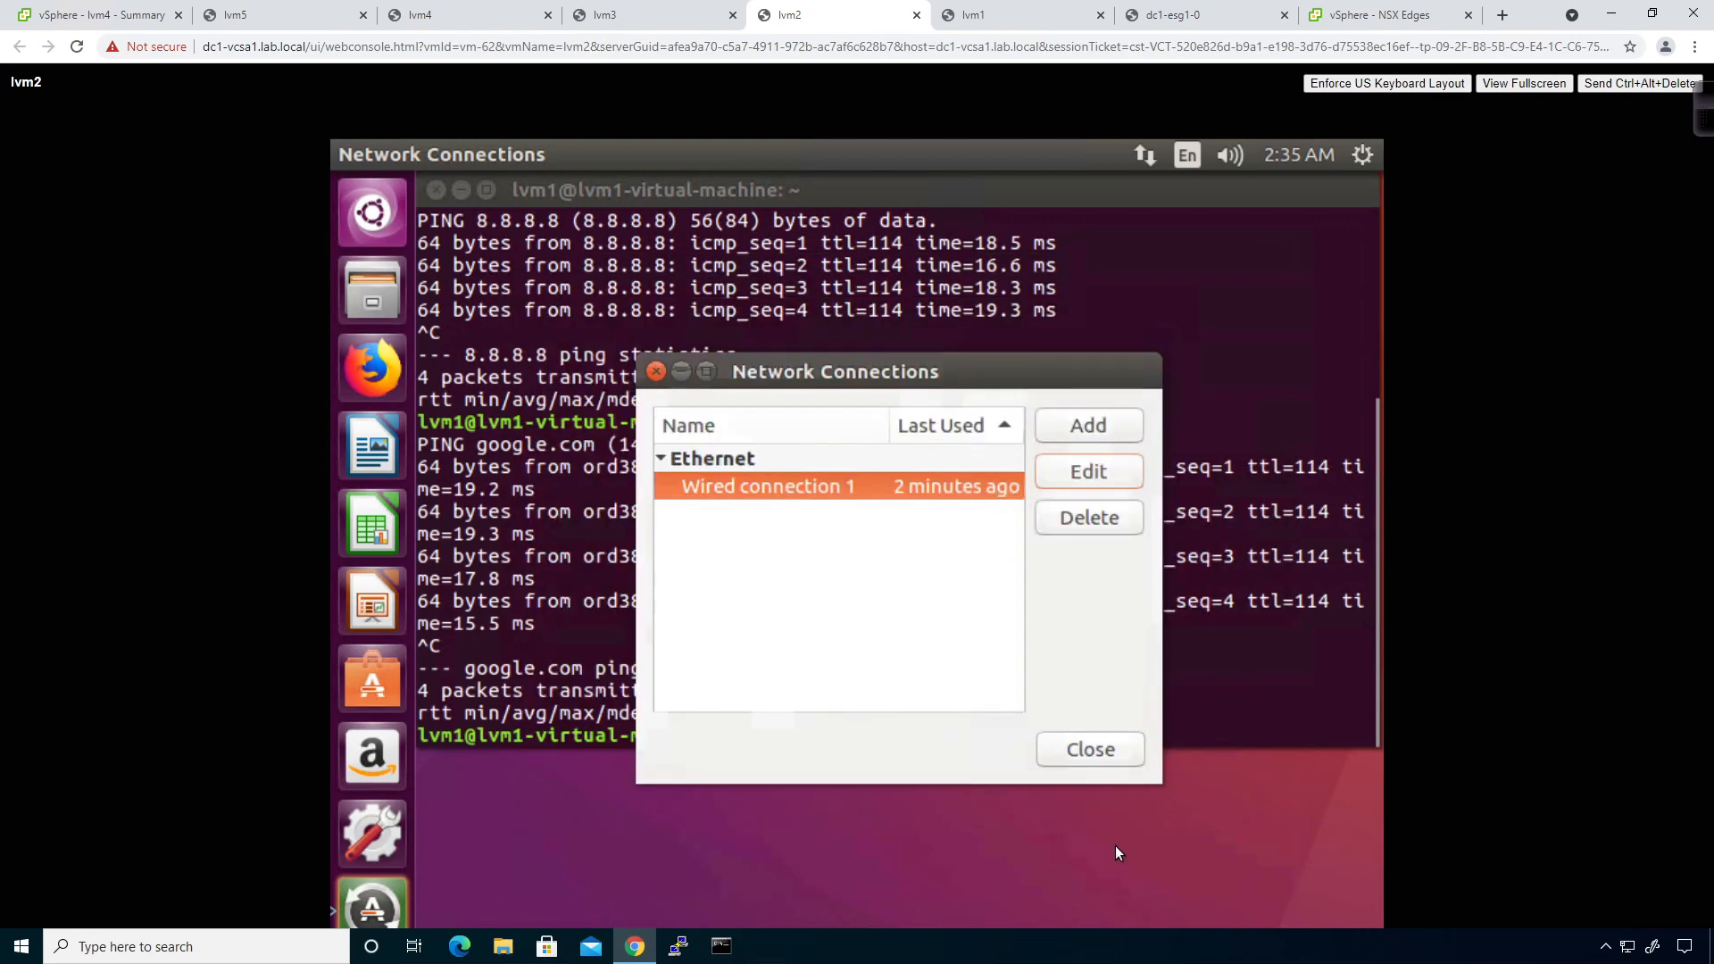
left_click(1104, 757)
left_click(624, 17)
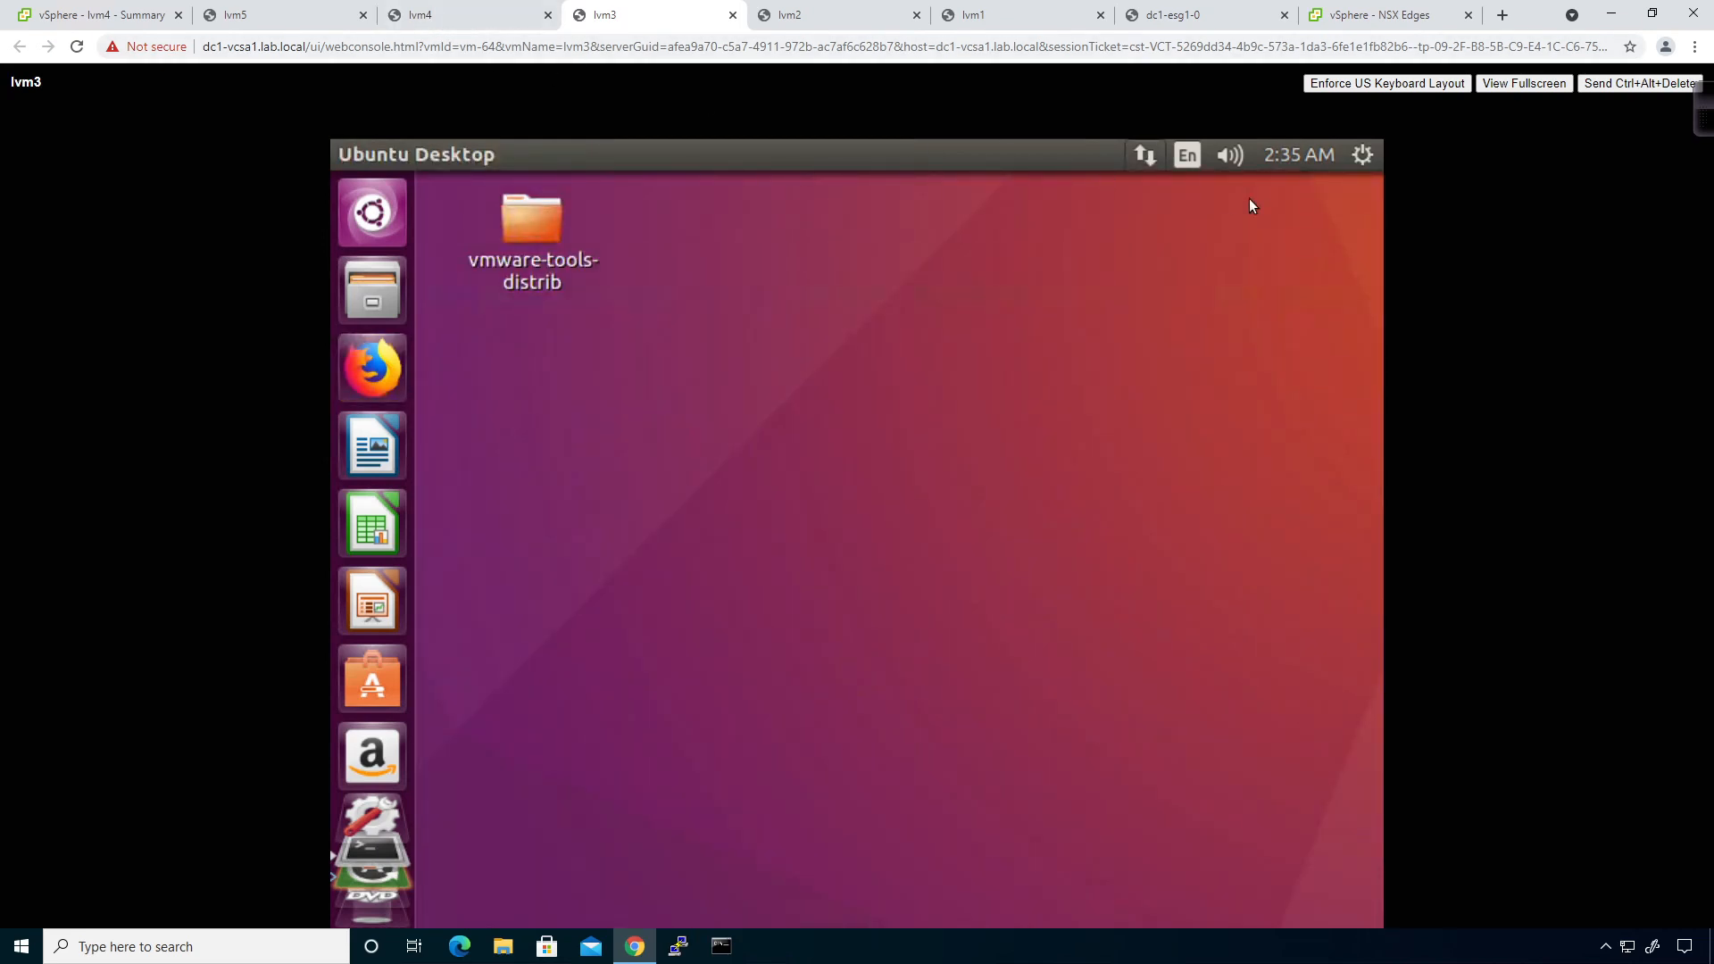
Open the Network Connections editor on both lvm3 and lvm4.
left_click(1148, 157)
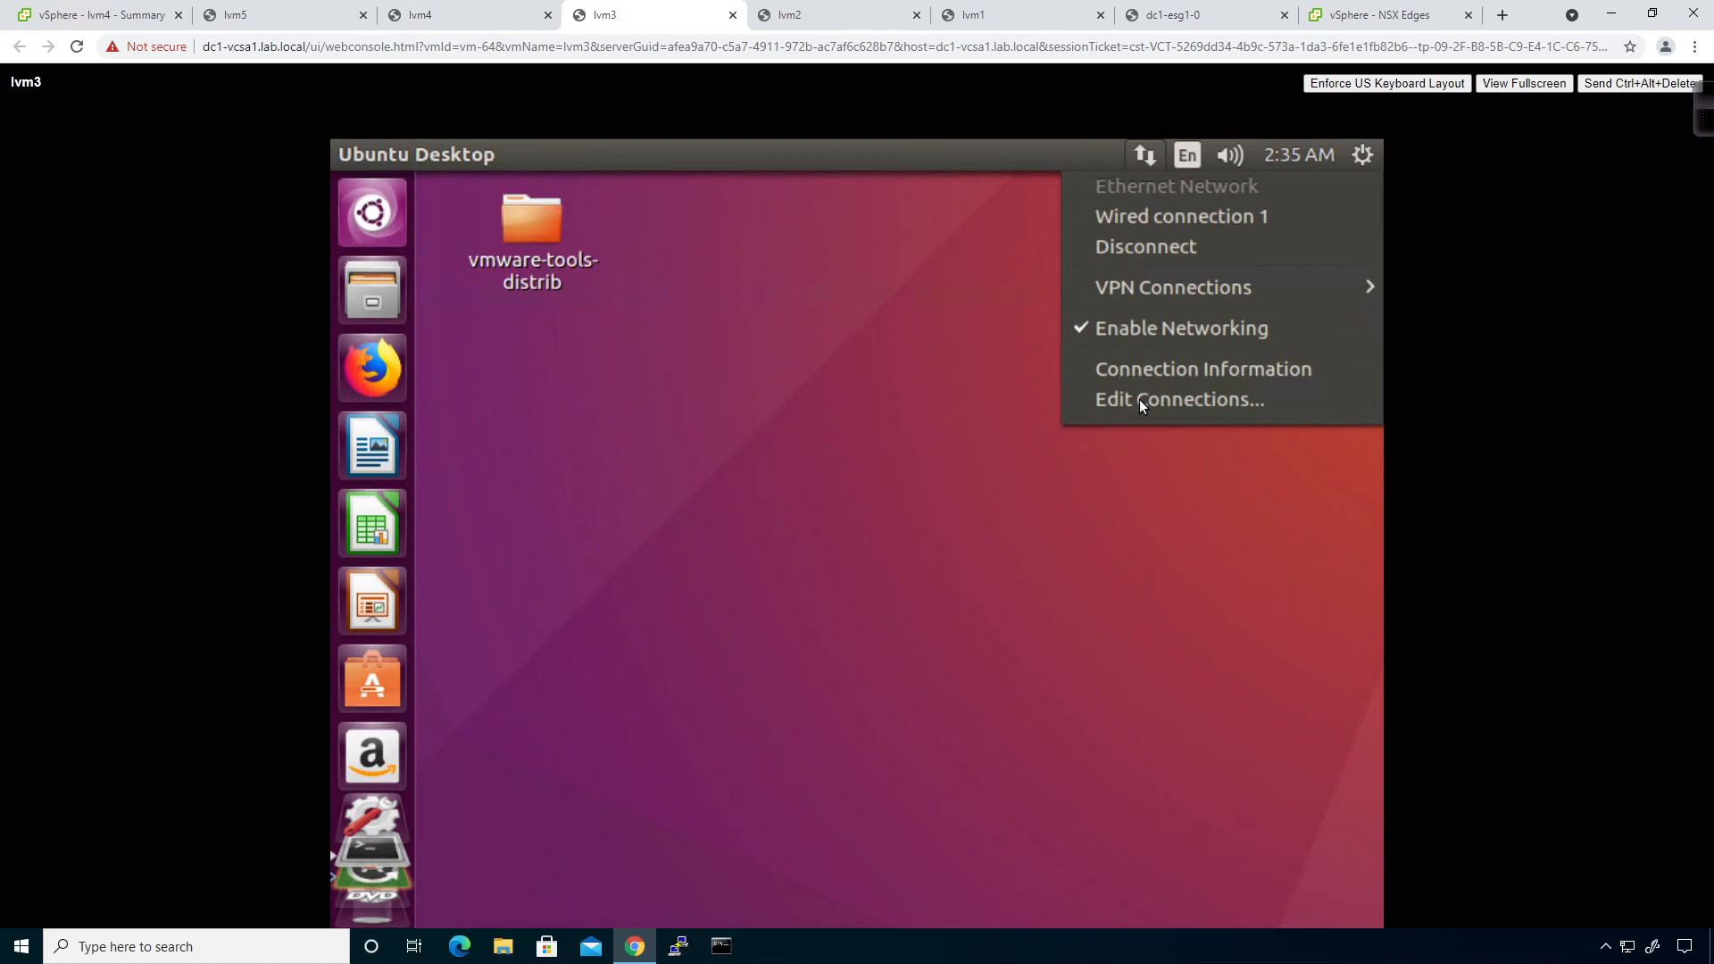
left_click(1139, 399)
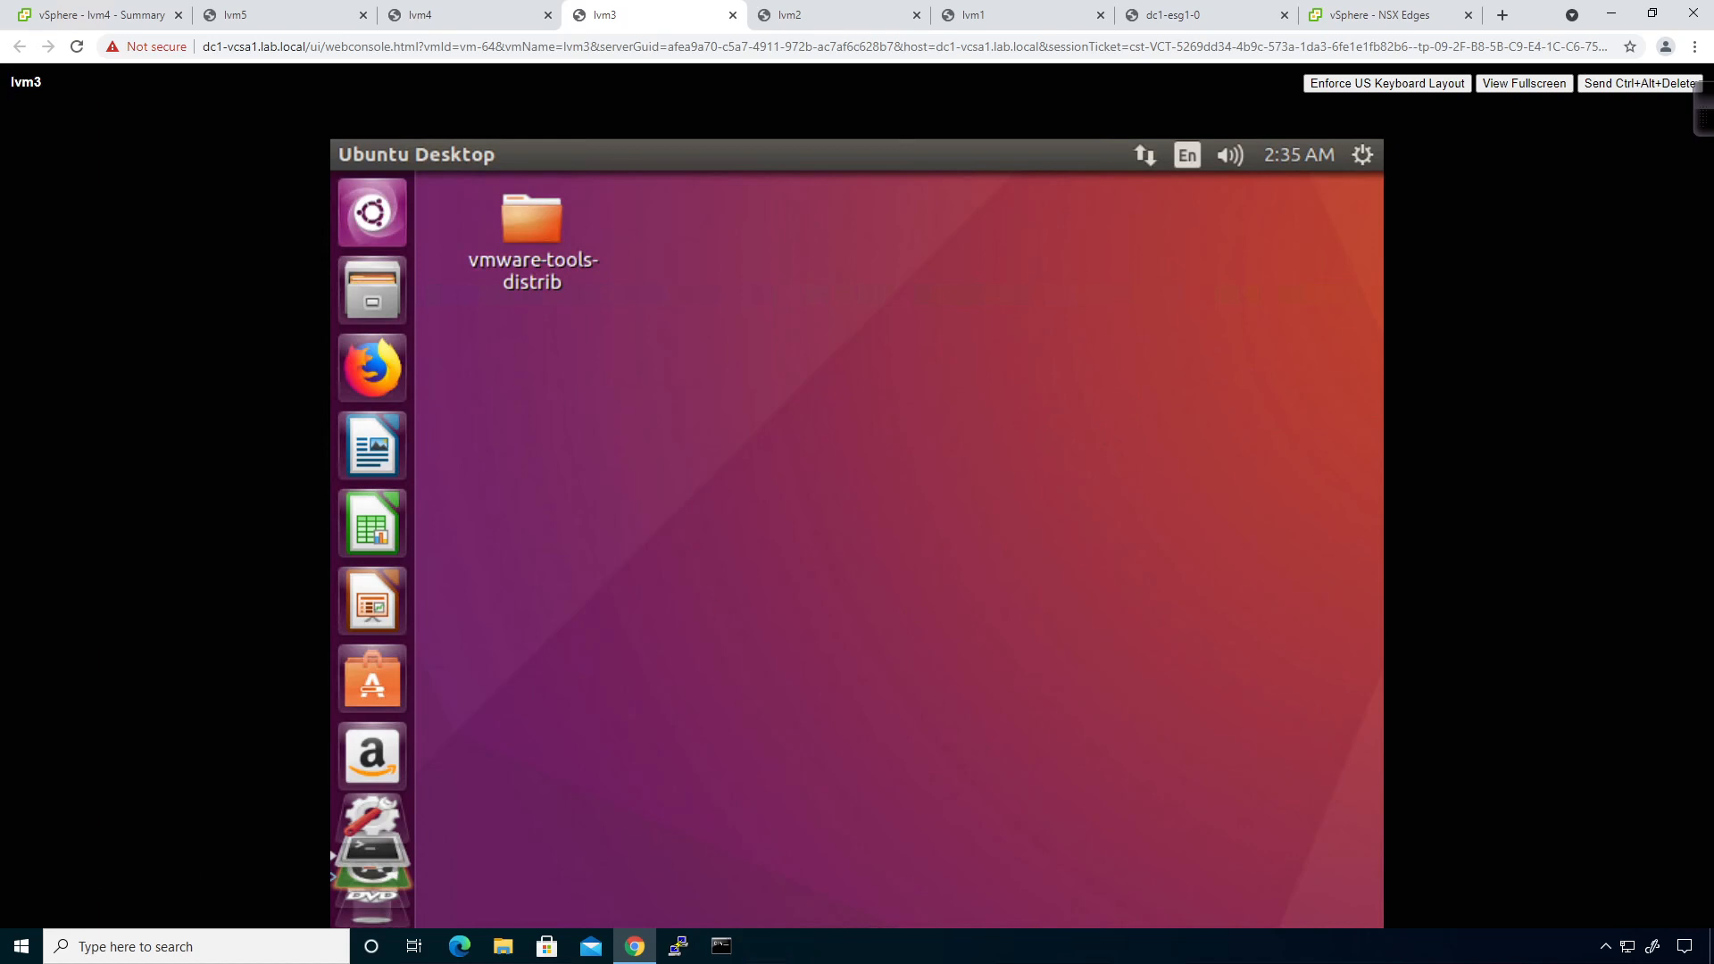
left_click(427, 15)
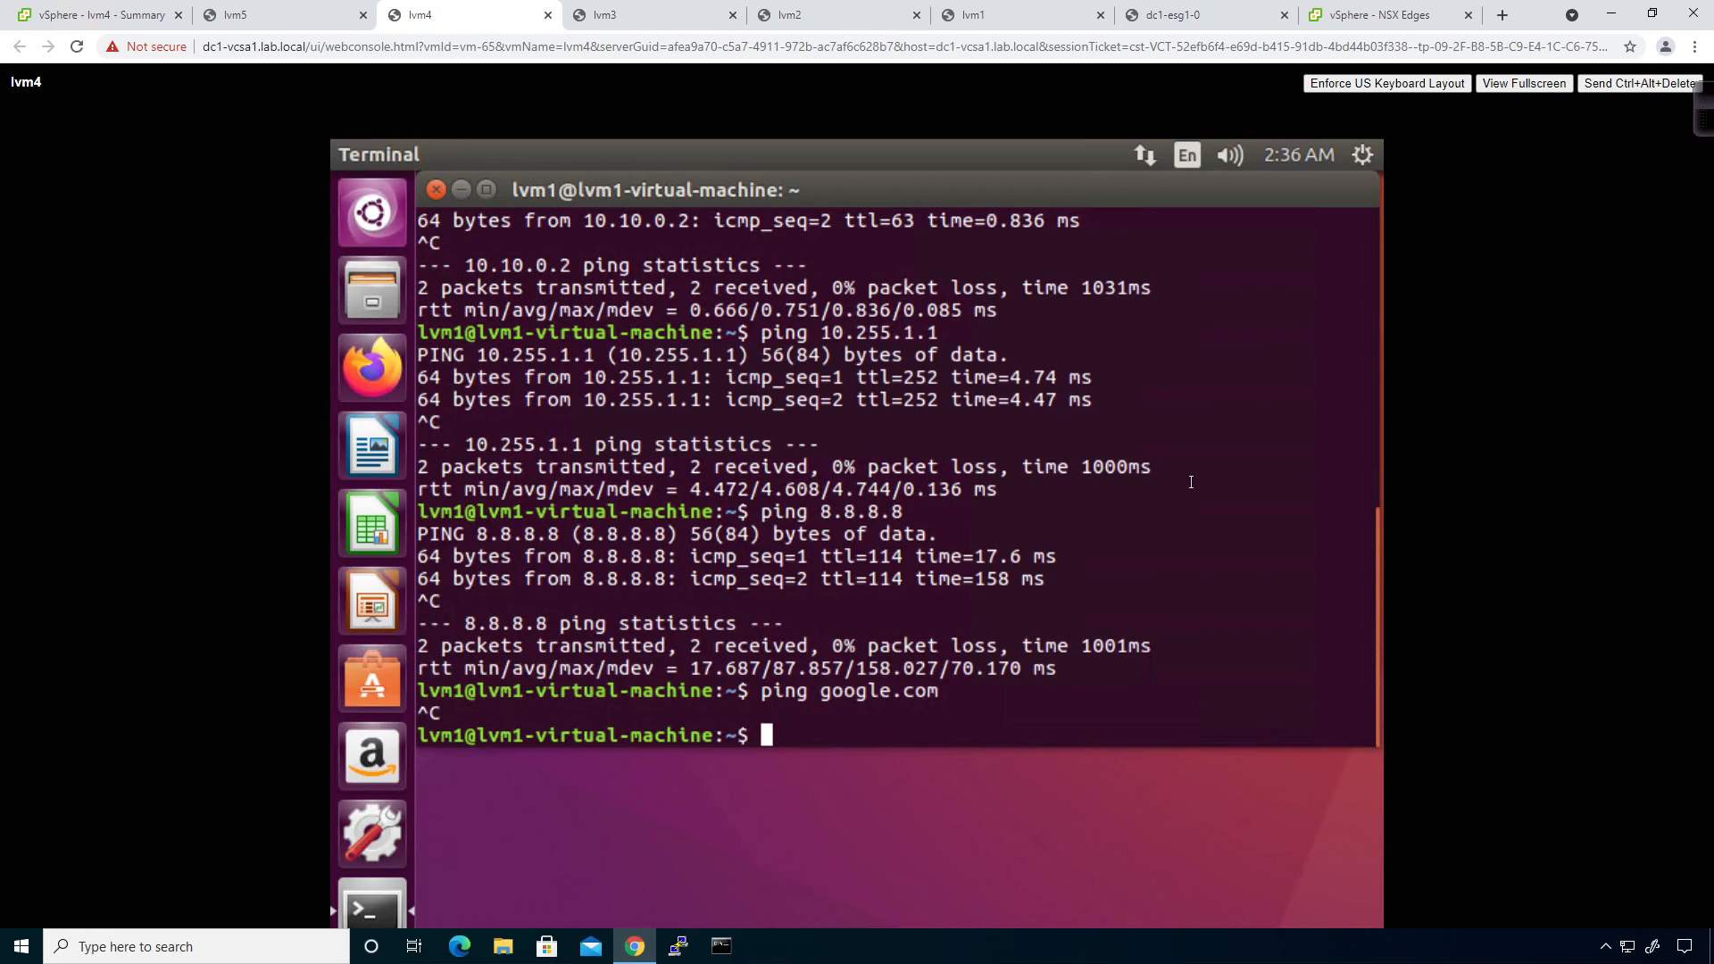
left_click(1145, 155)
left_click(1132, 405)
left_click(596, 15)
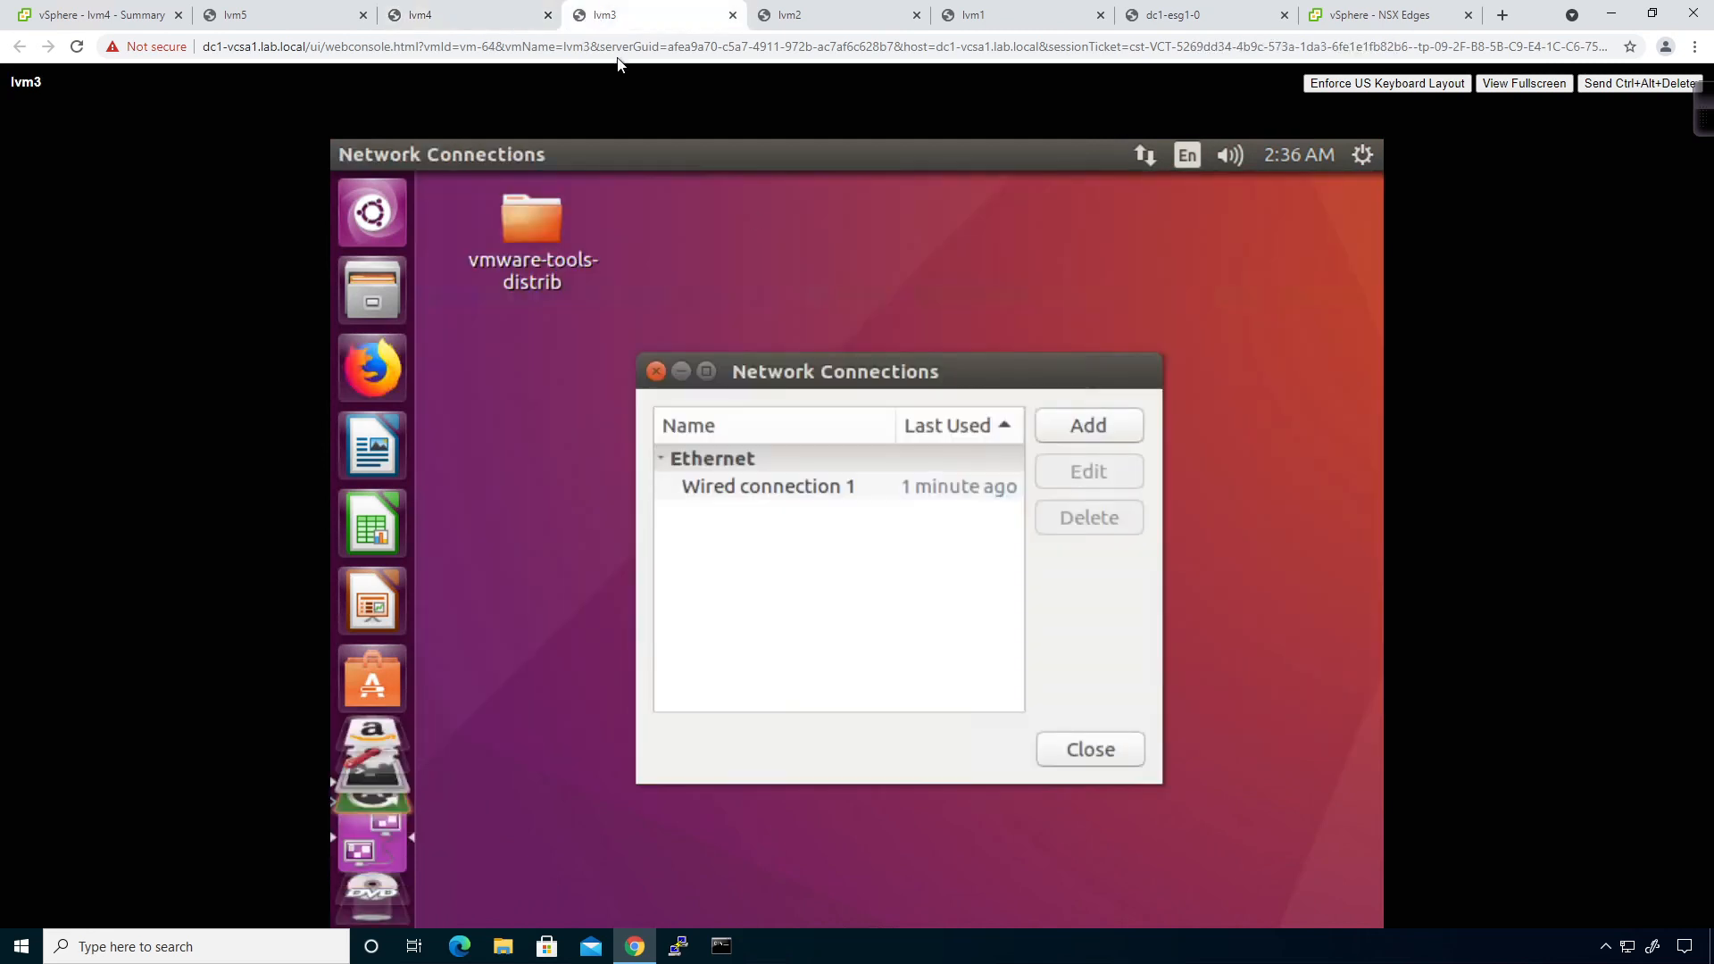
Start editing Wired connection 1 on lvm3 and on lvm4.
left_click(966, 486)
left_click(1051, 483)
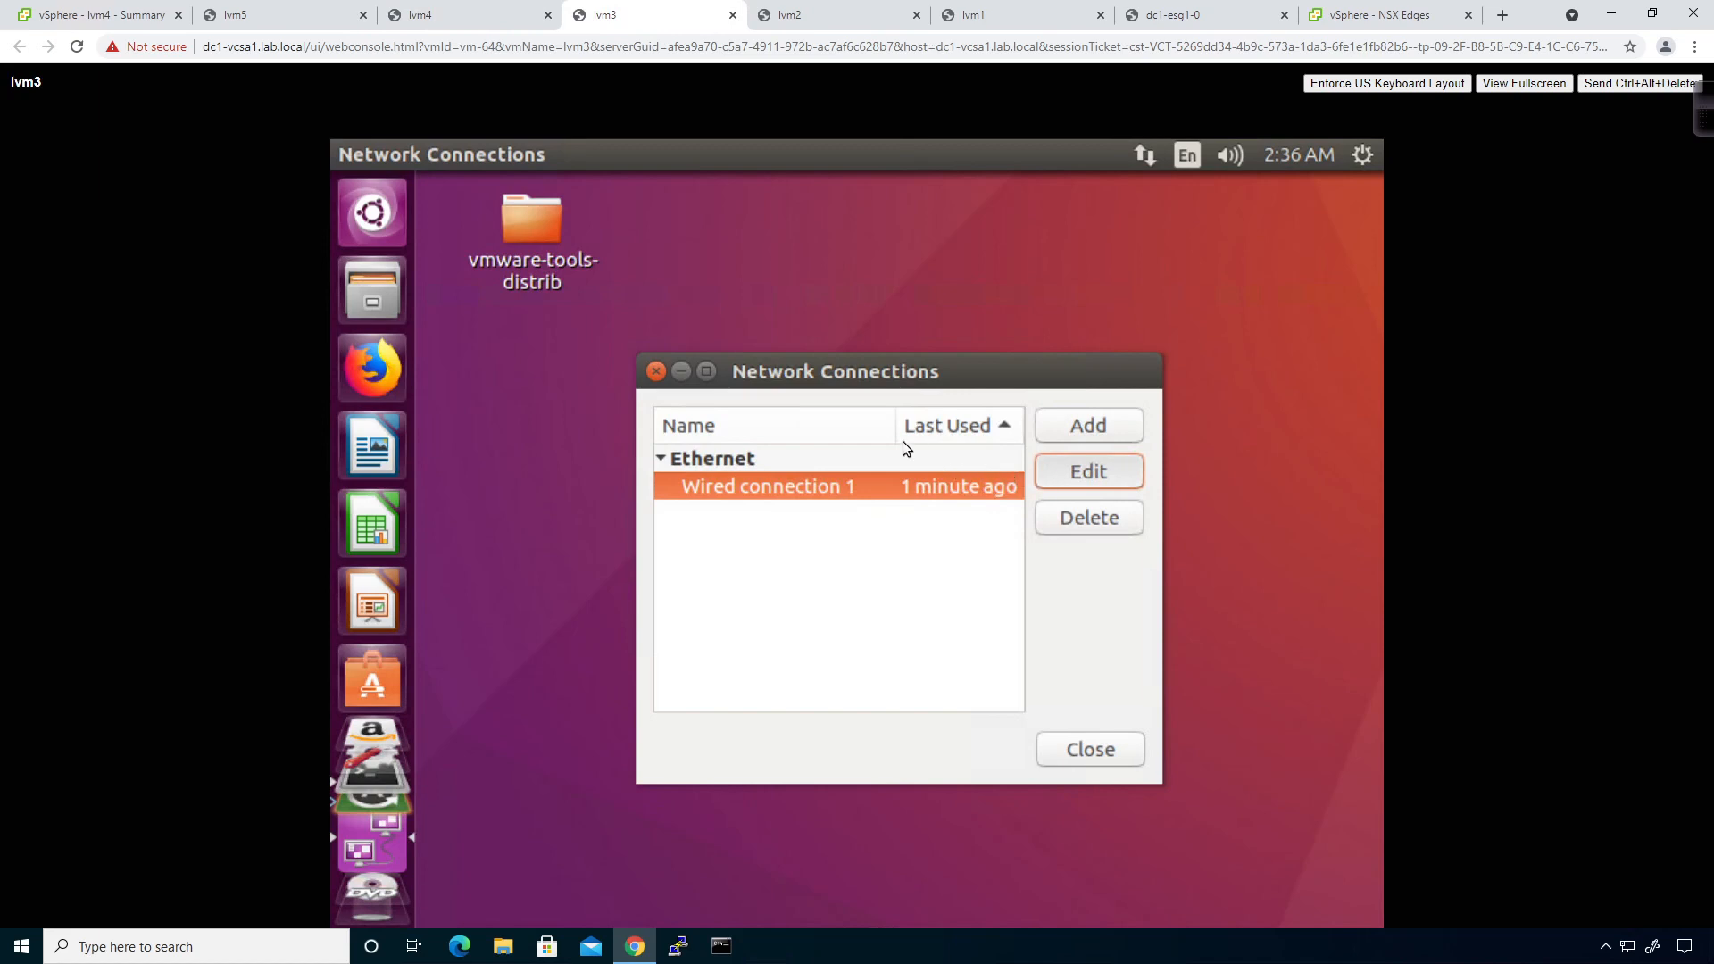
left_click(402, 18)
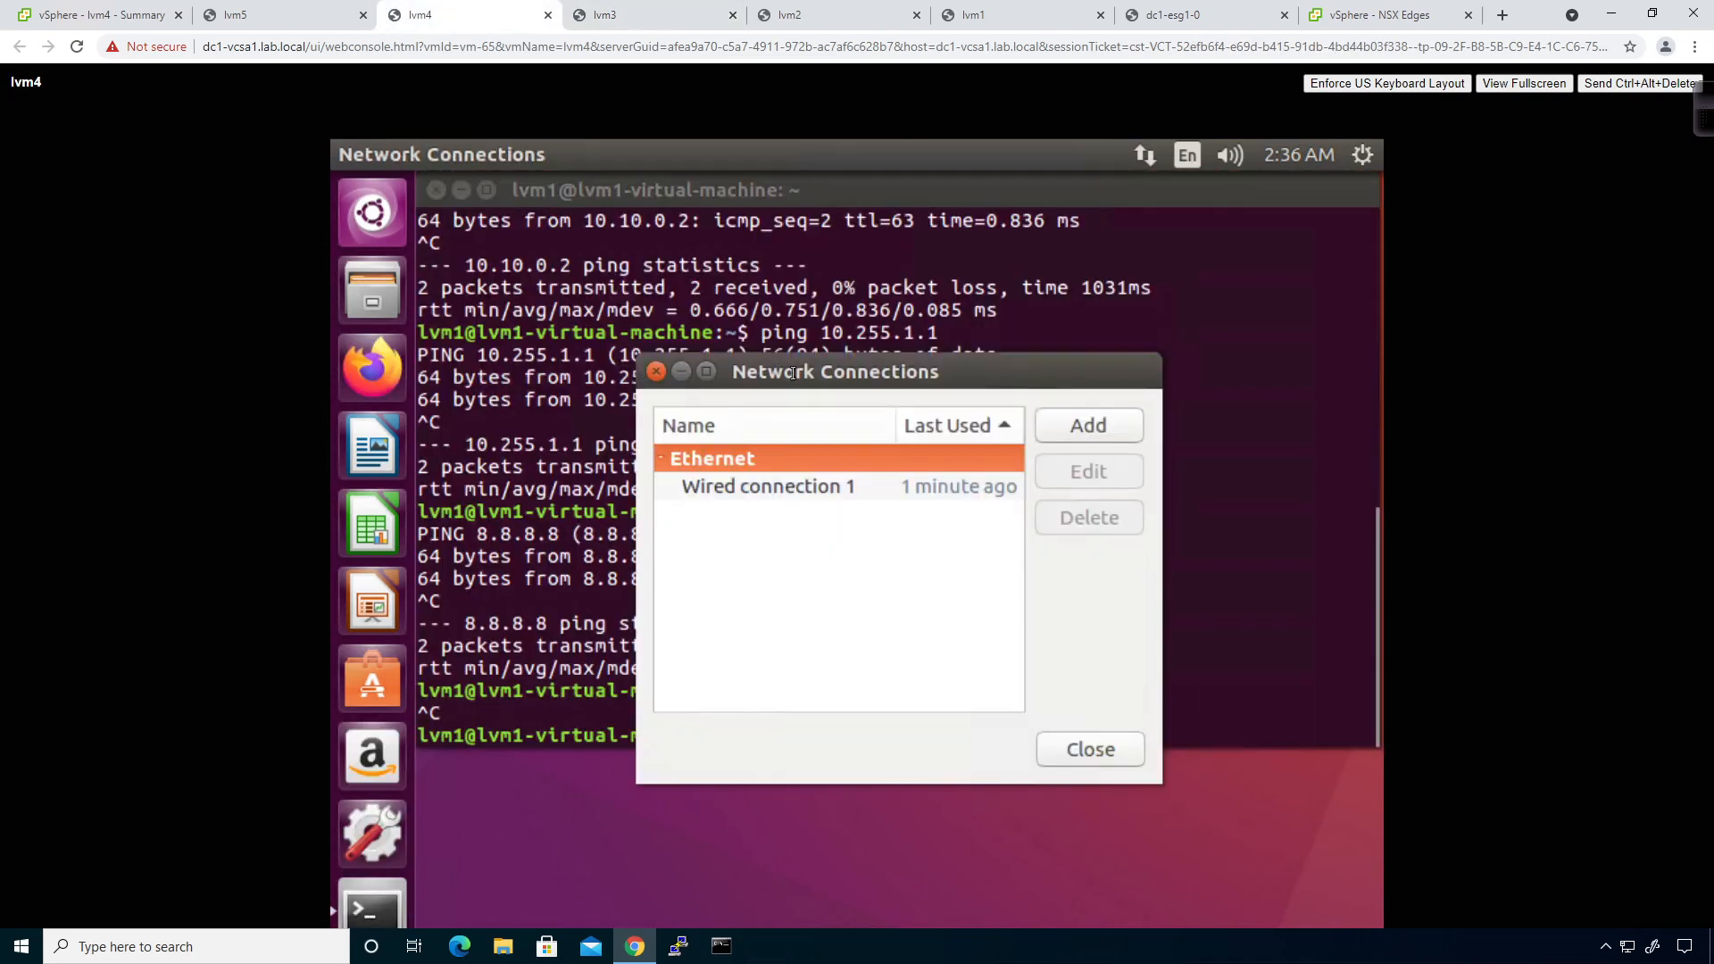
left_click(951, 482)
left_click(1075, 474)
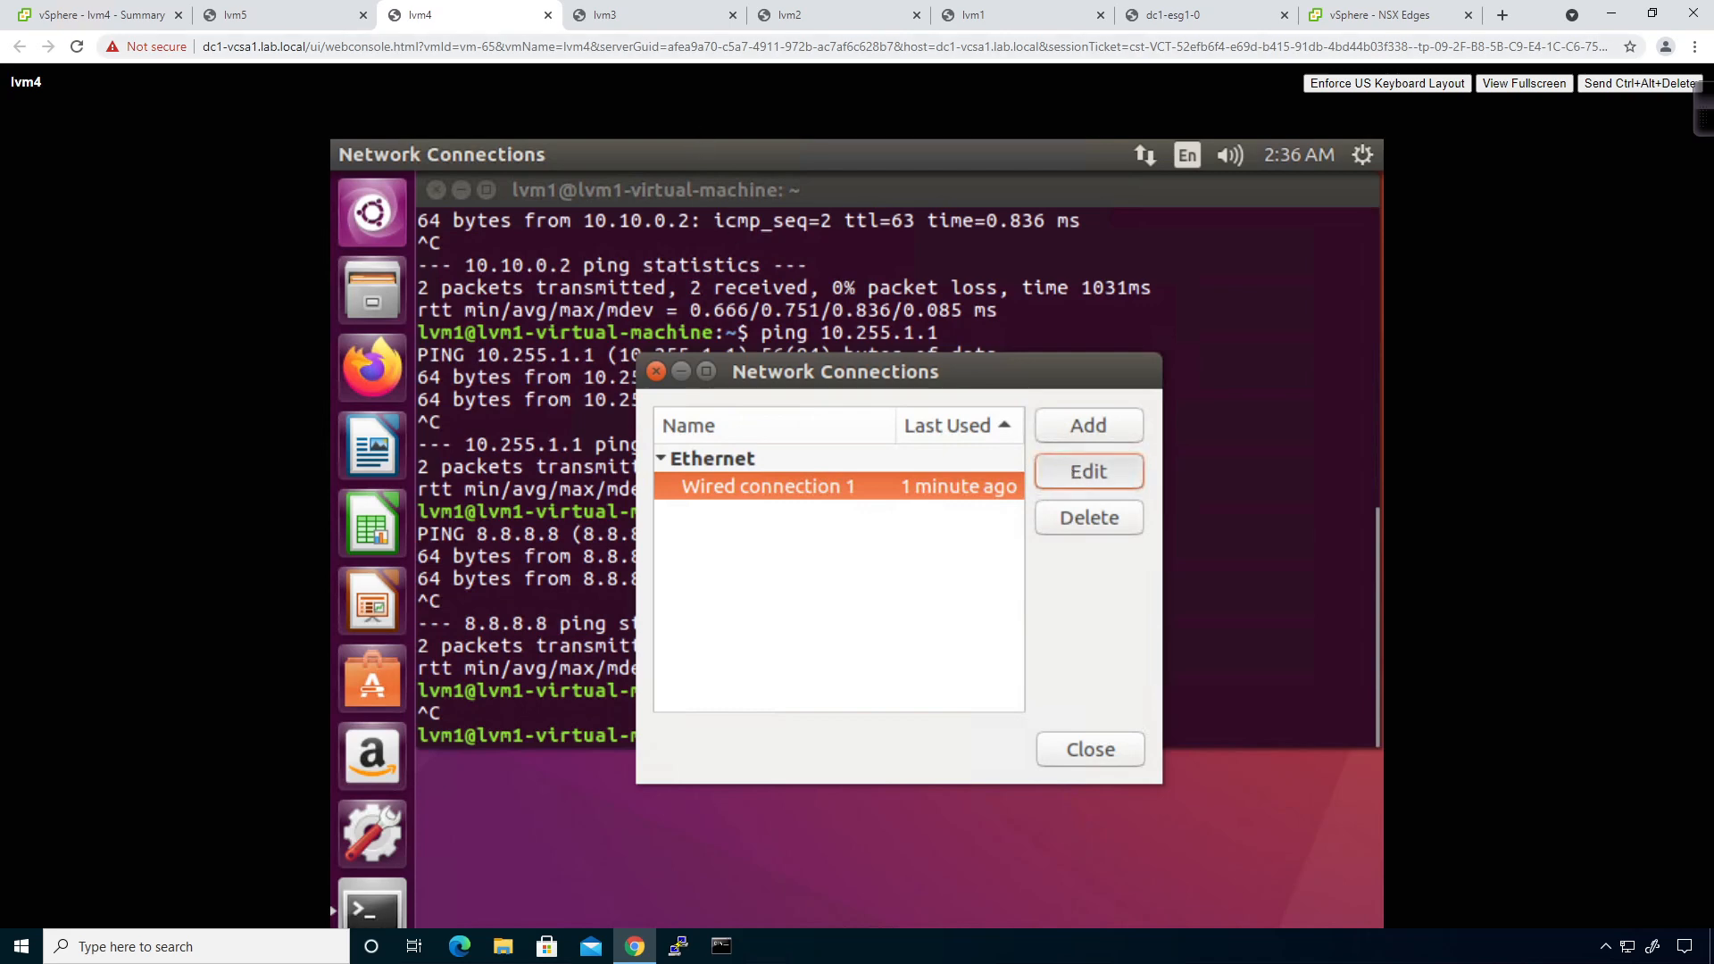
left_click(616, 15)
Switch lvm3's IPv4 from manual 172.29.2.13 to Automatic (DHCP), drop DNS 8.8.8.8, and save.
left_click(969, 360)
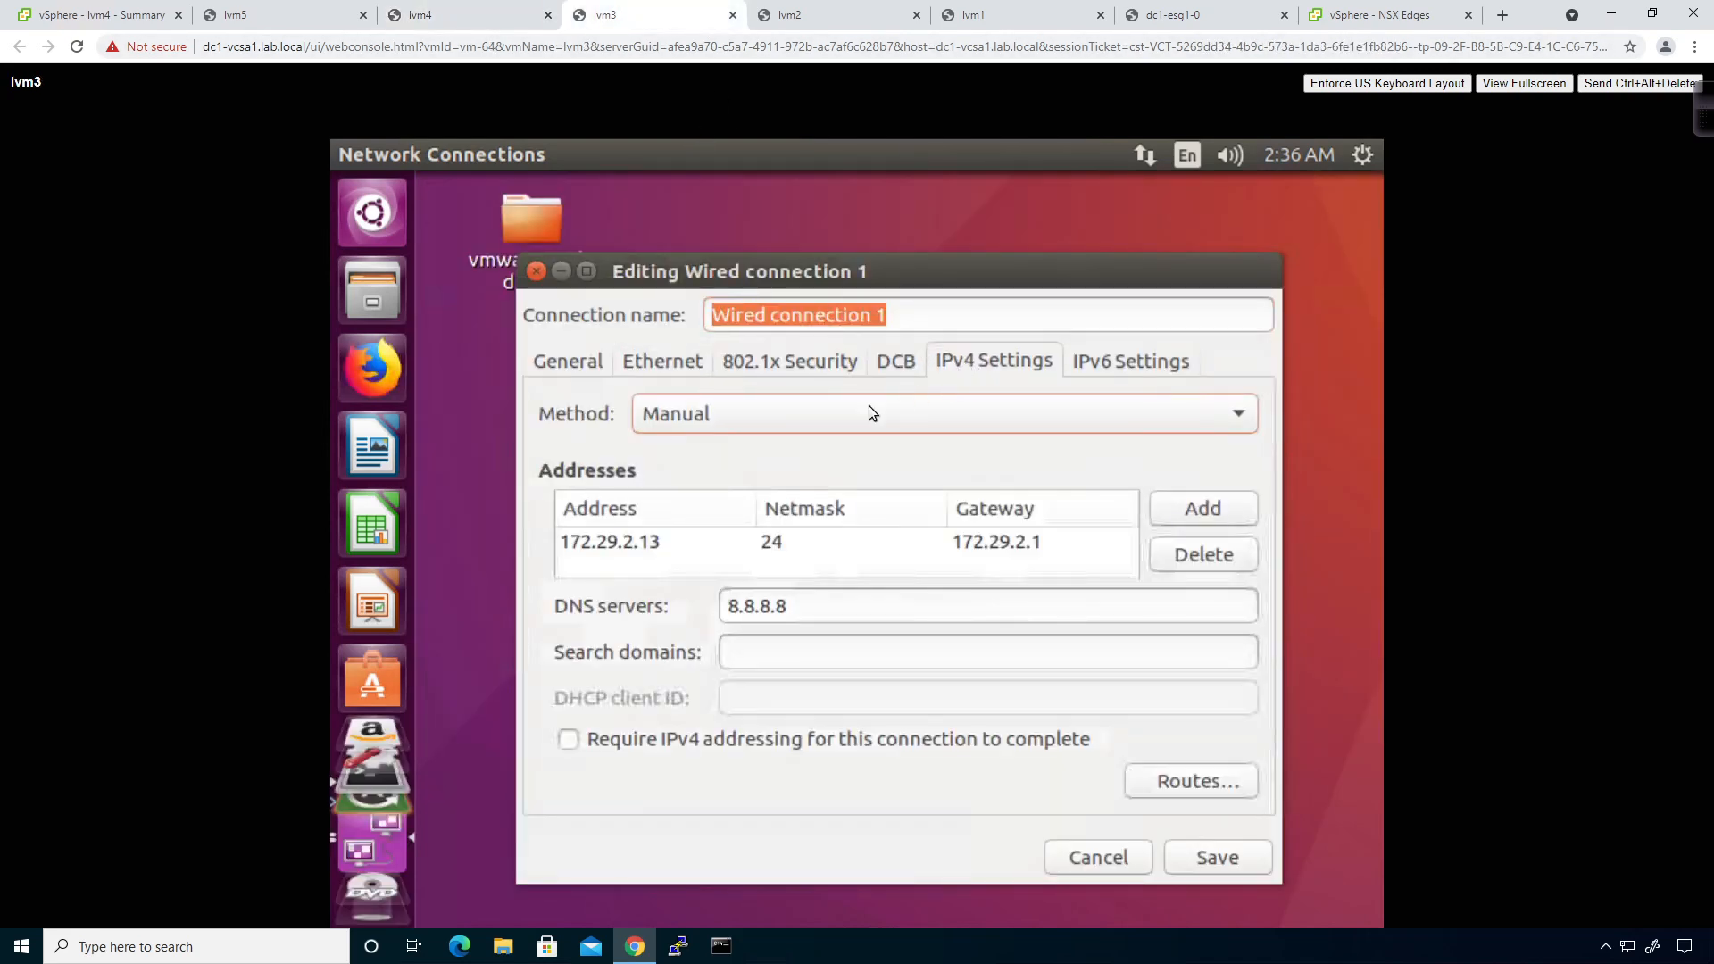
left_click(778, 421)
left_click(744, 338)
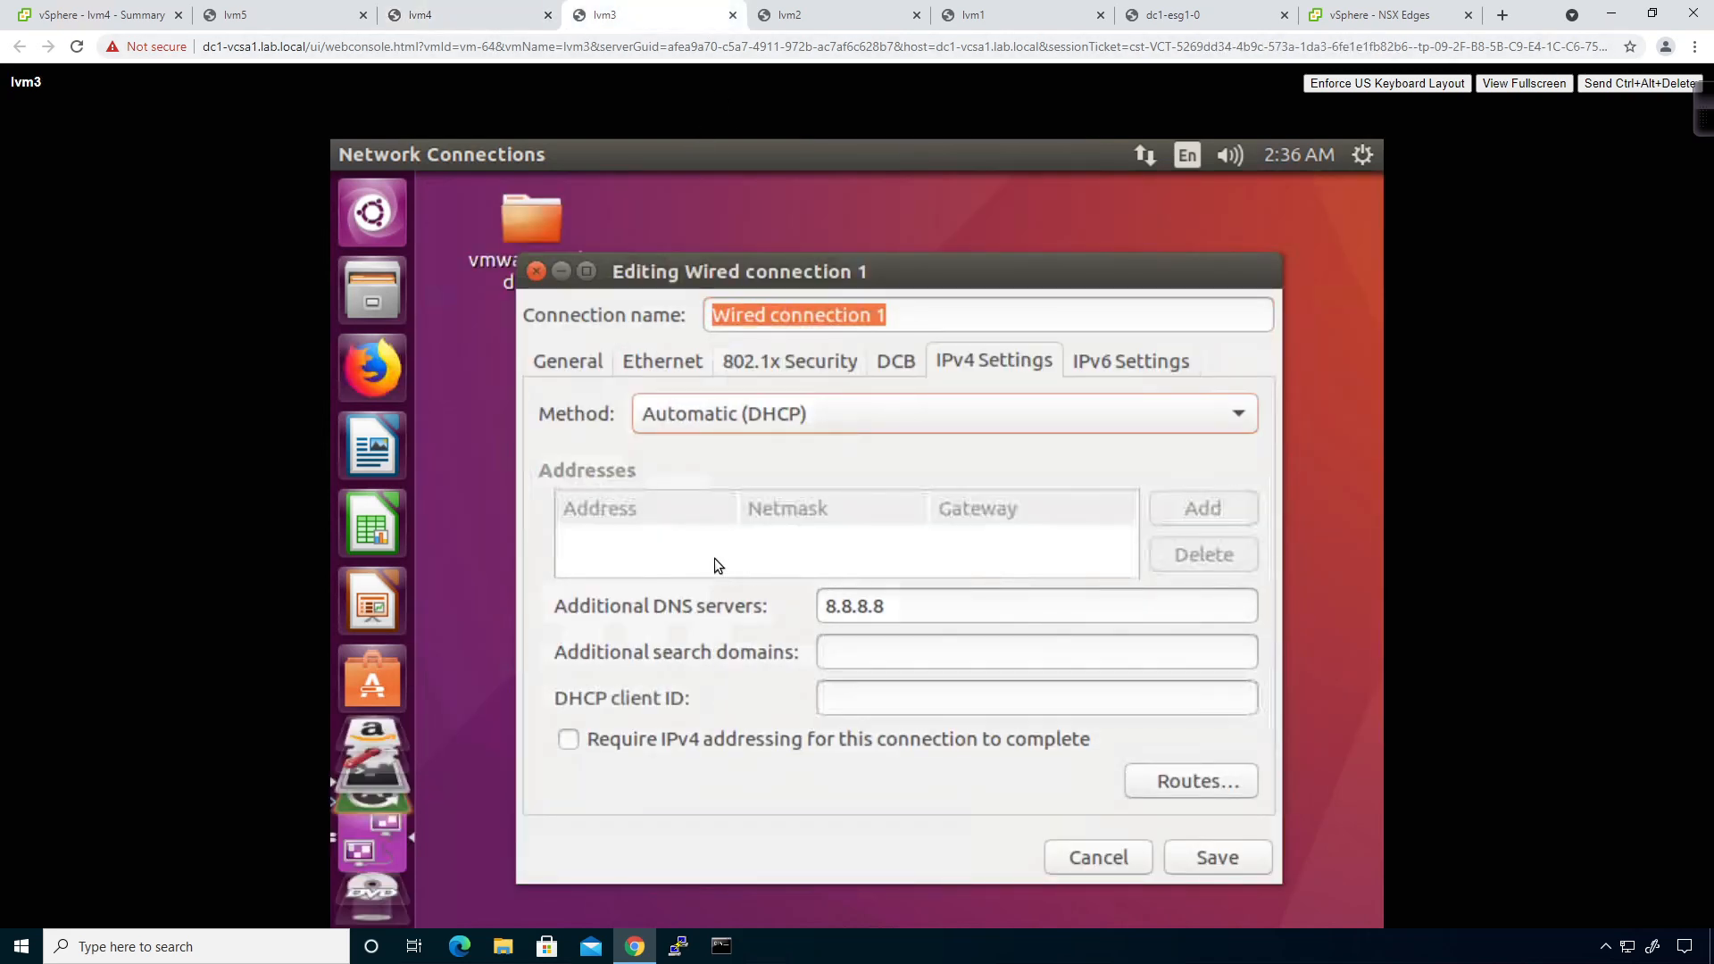
left_click_drag(930, 600, 667, 588)
key("BackSpace")
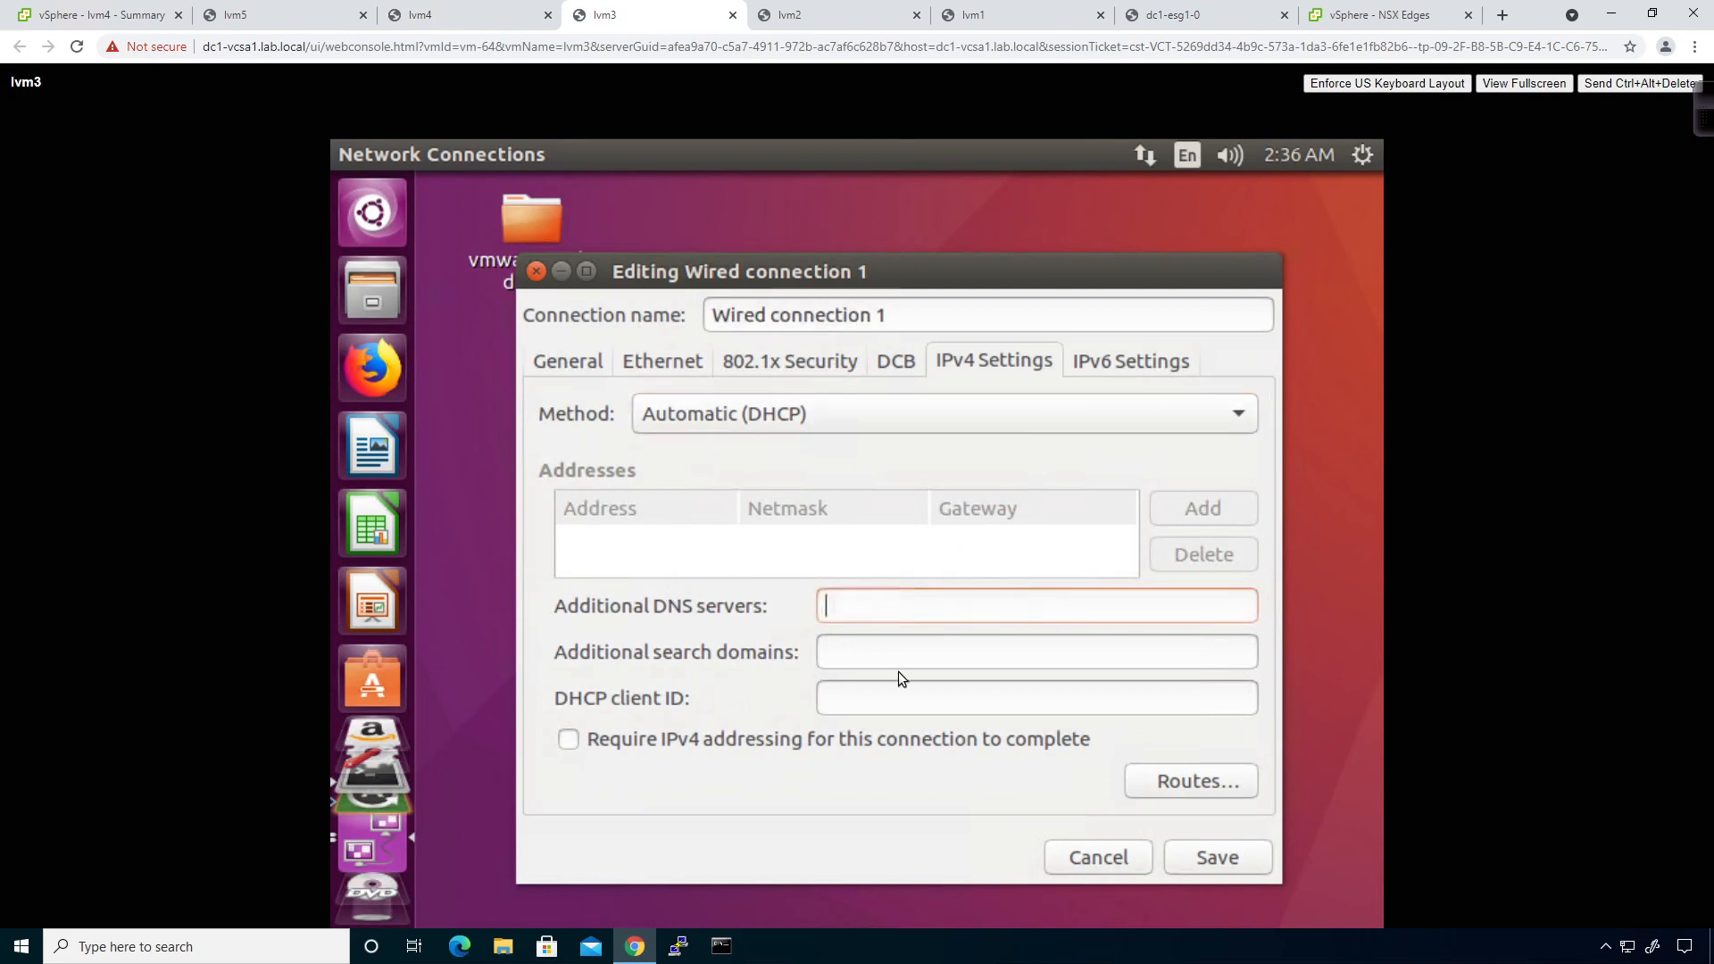
left_click(1214, 852)
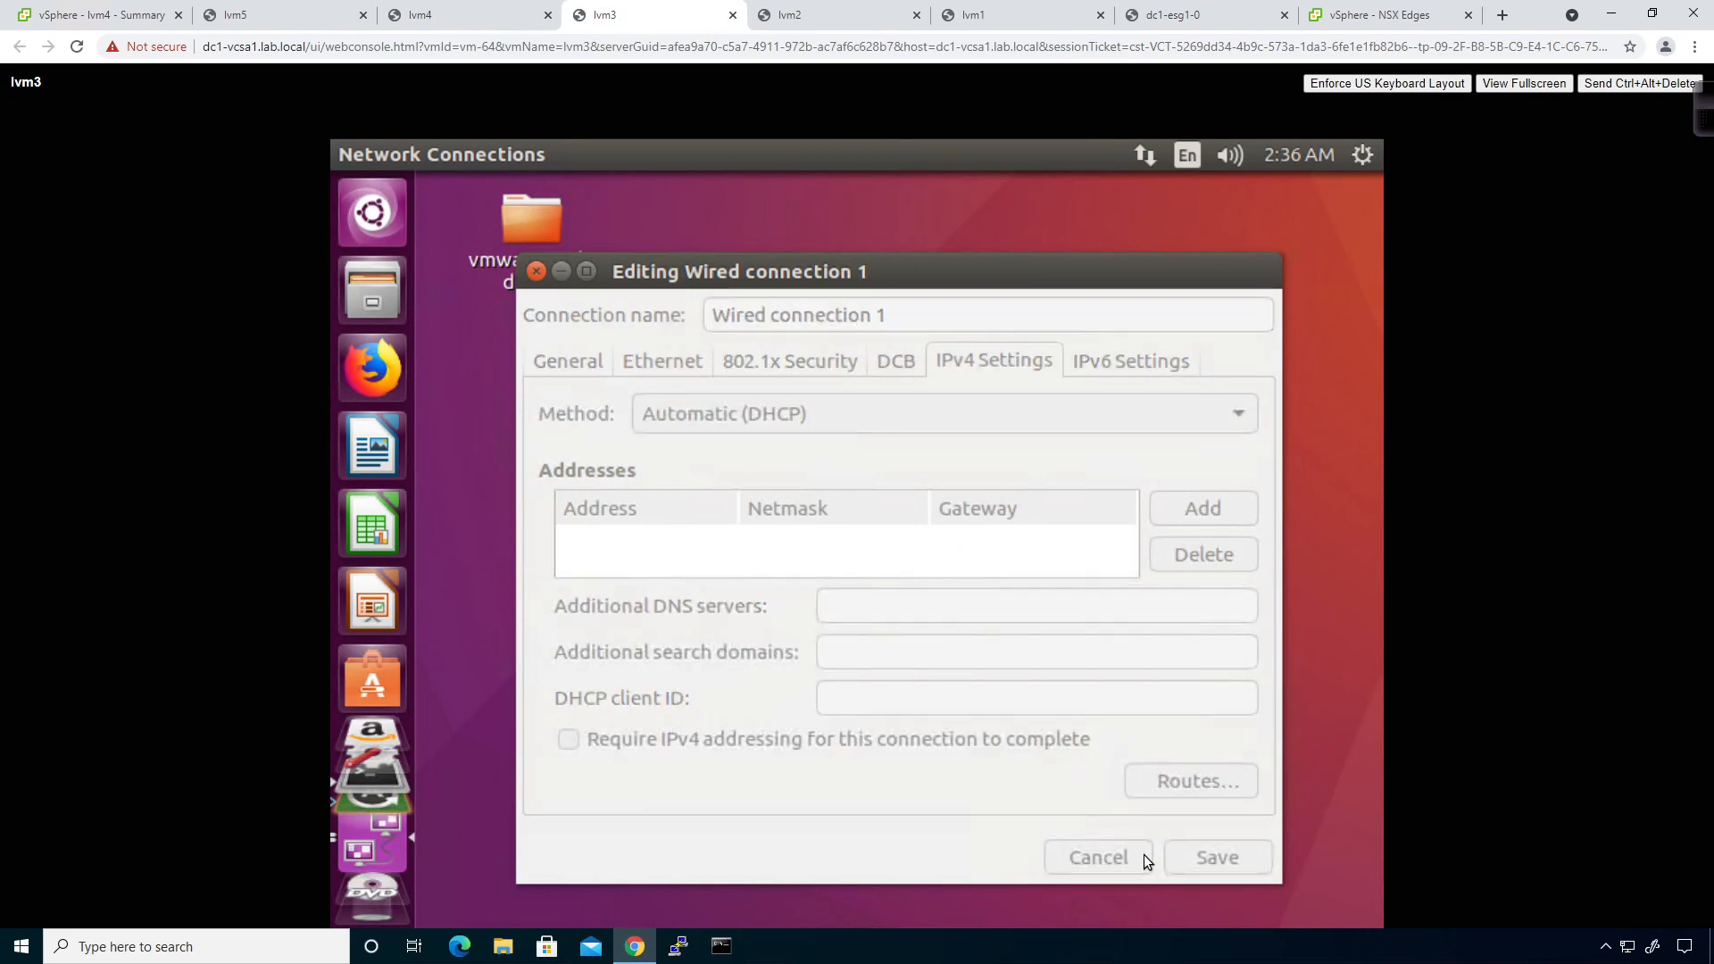
left_click(1116, 750)
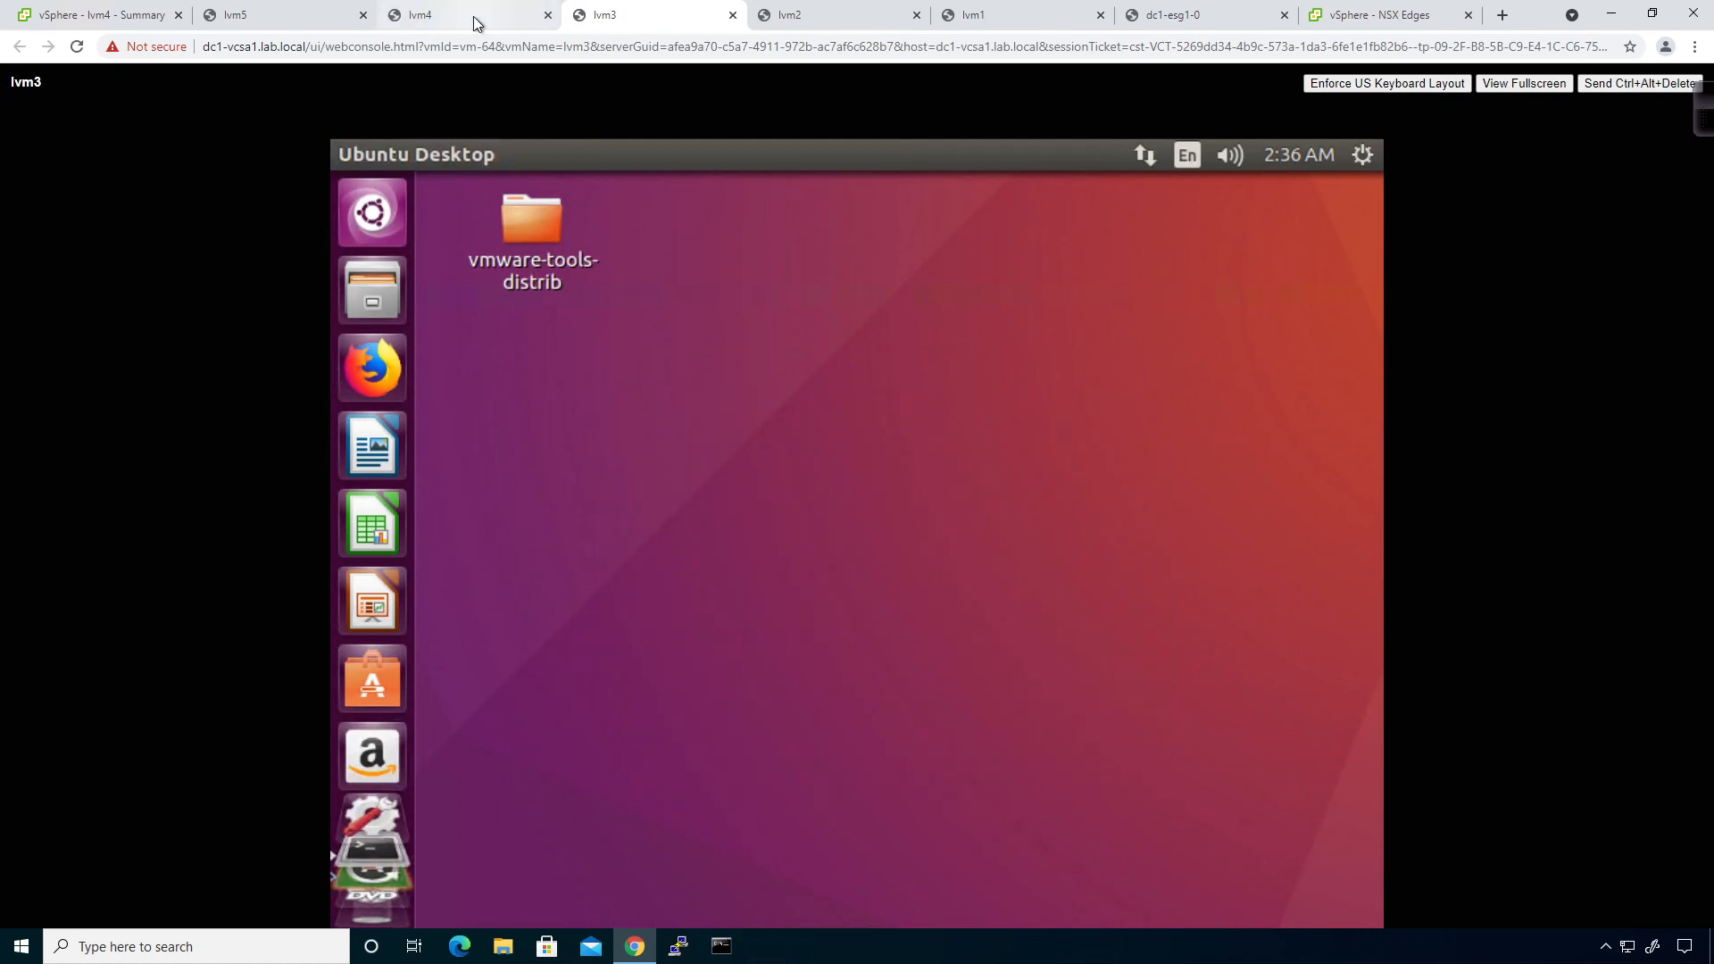
right_click(689, 422)
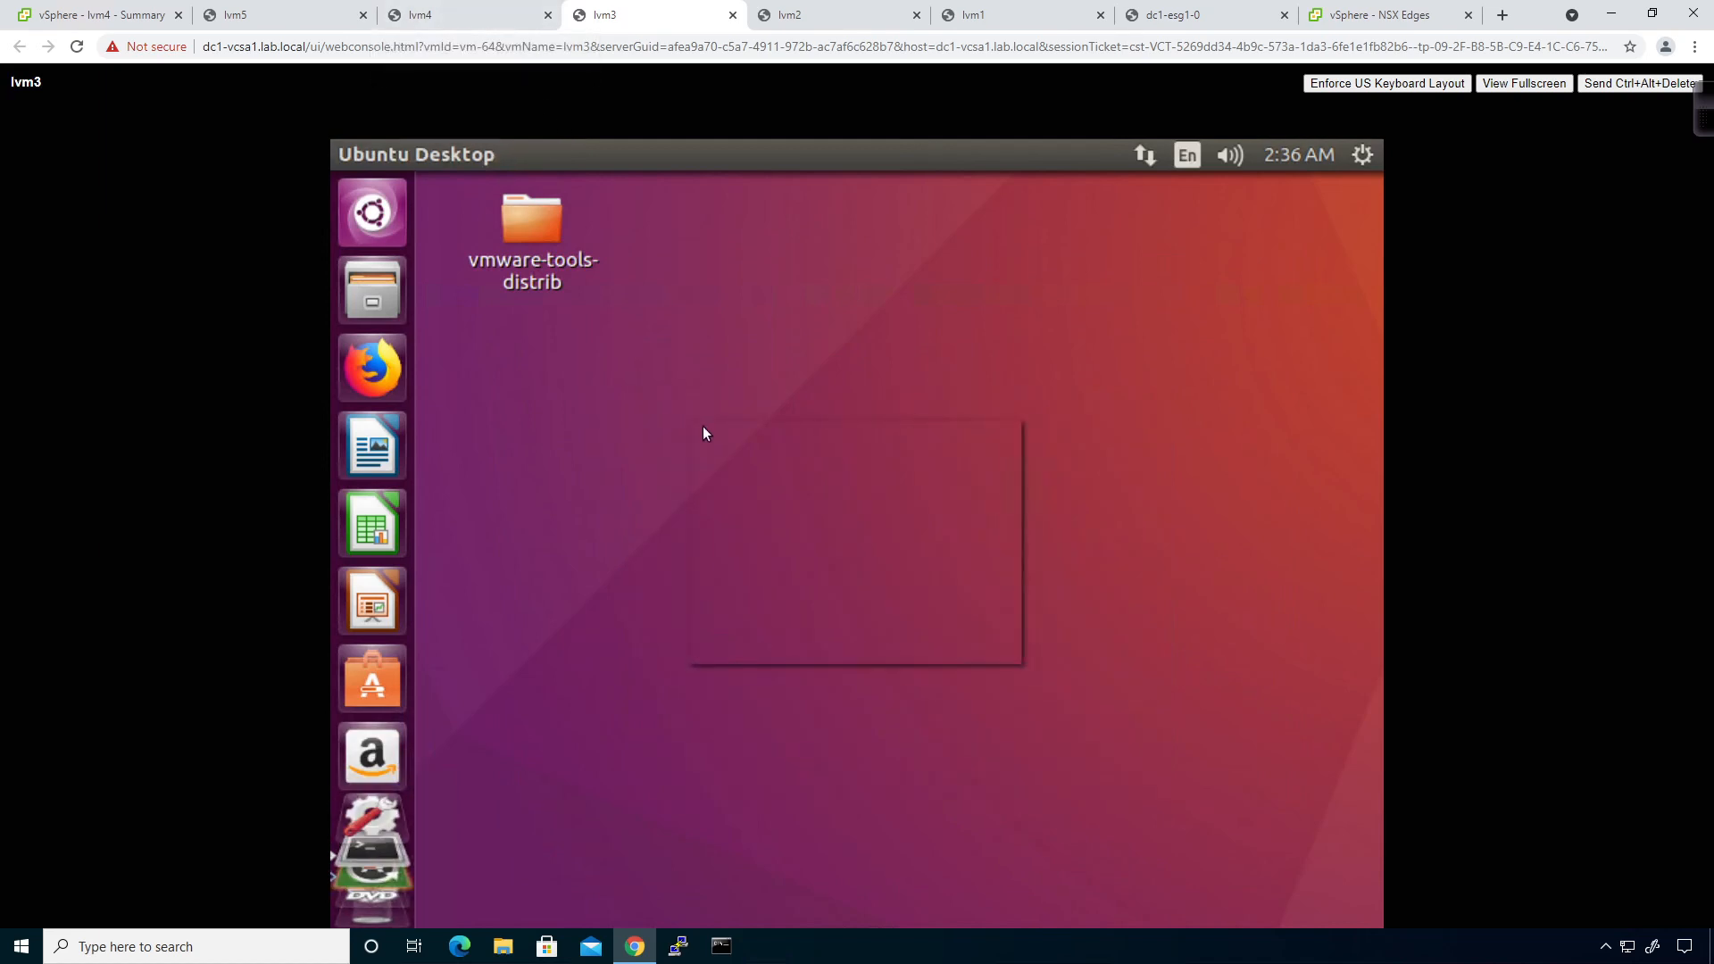
left_click(479, 661)
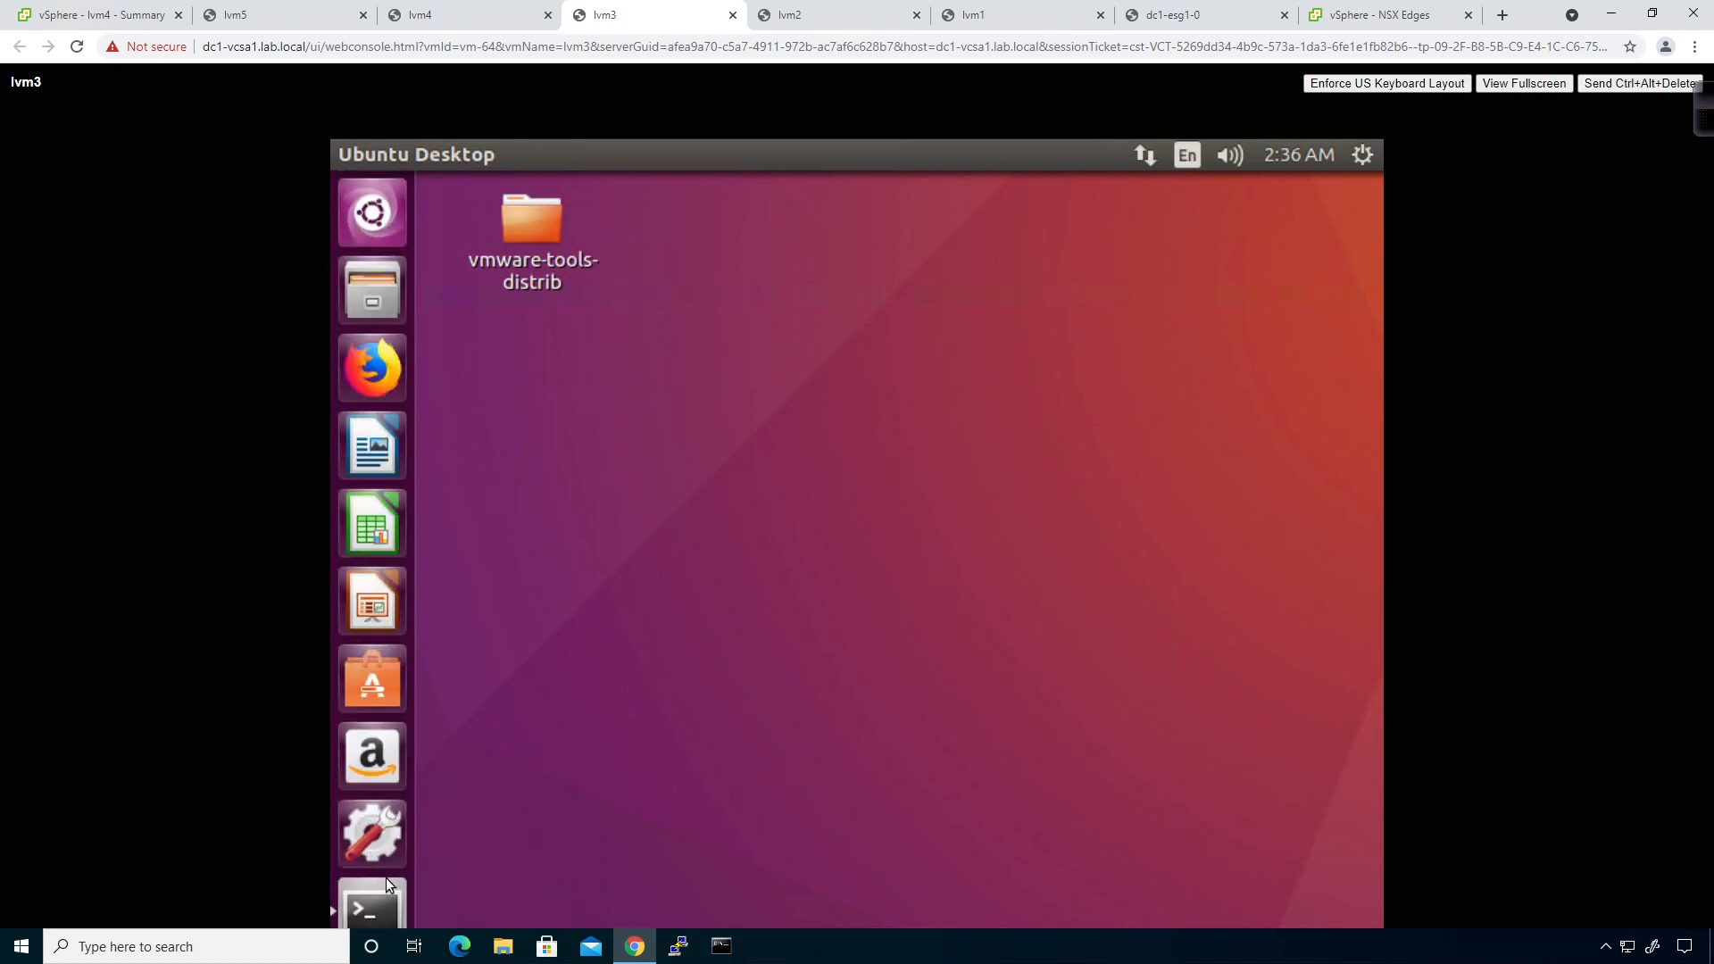
In a terminal on lvm3, release and renew the DHCP lease with sudo dhclient -r and sudo dhclient.
left_click(384, 886)
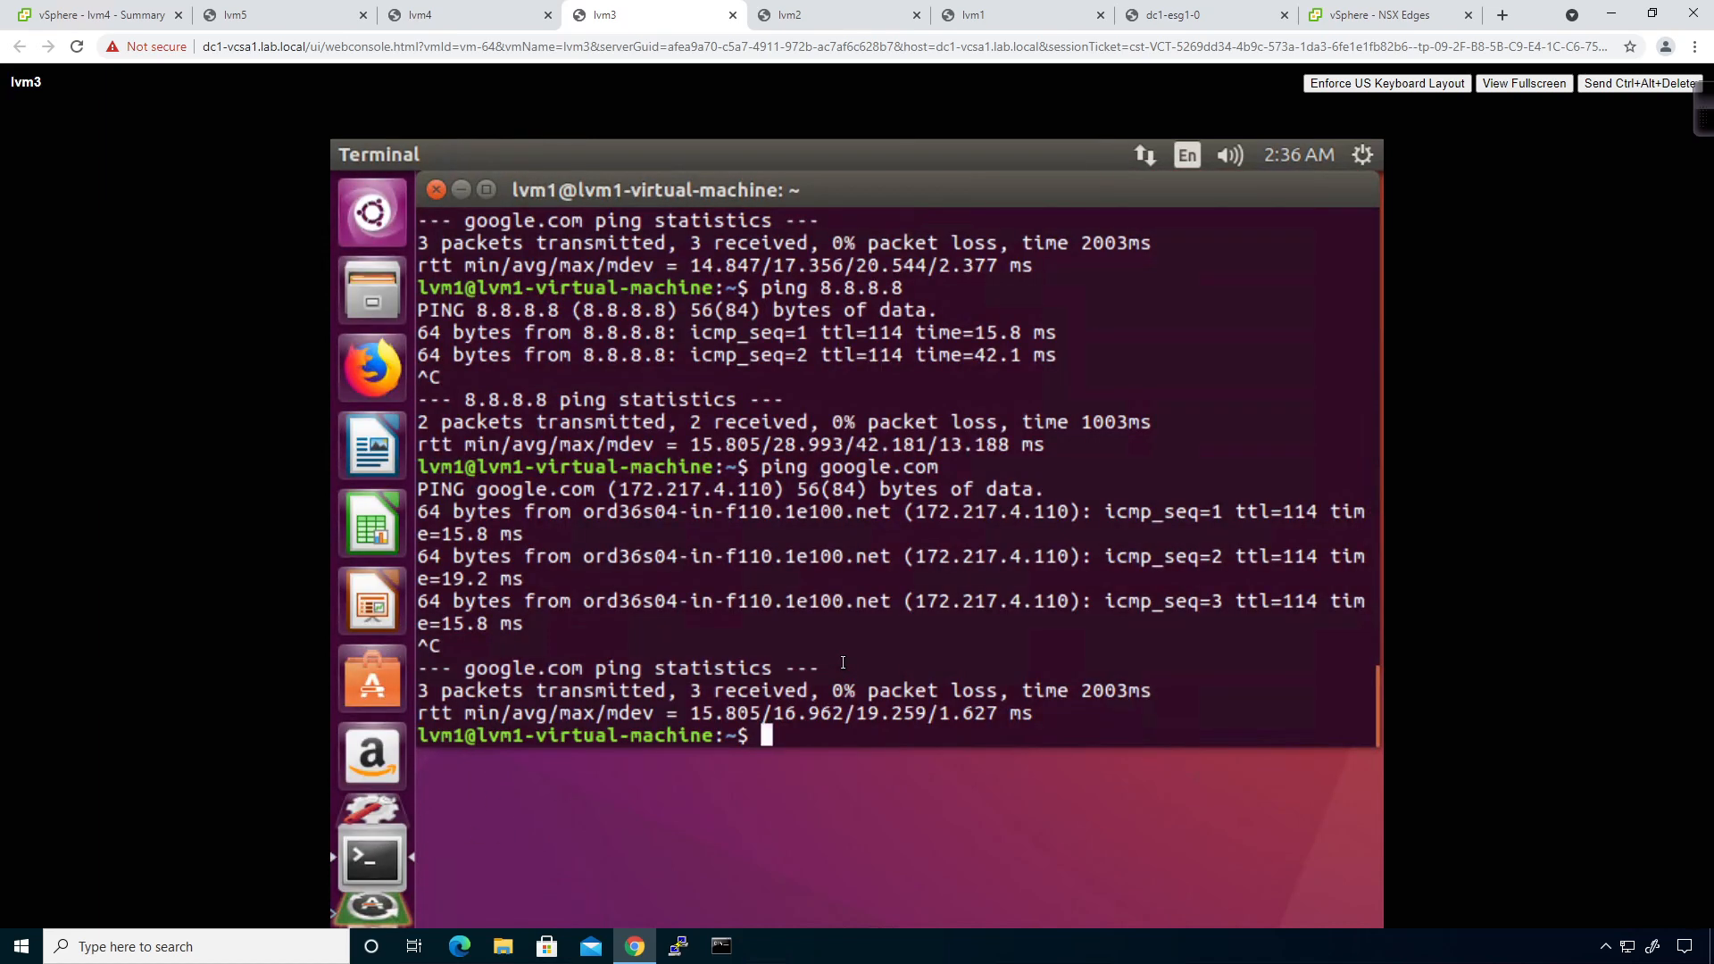
type("sudo dhclient ")
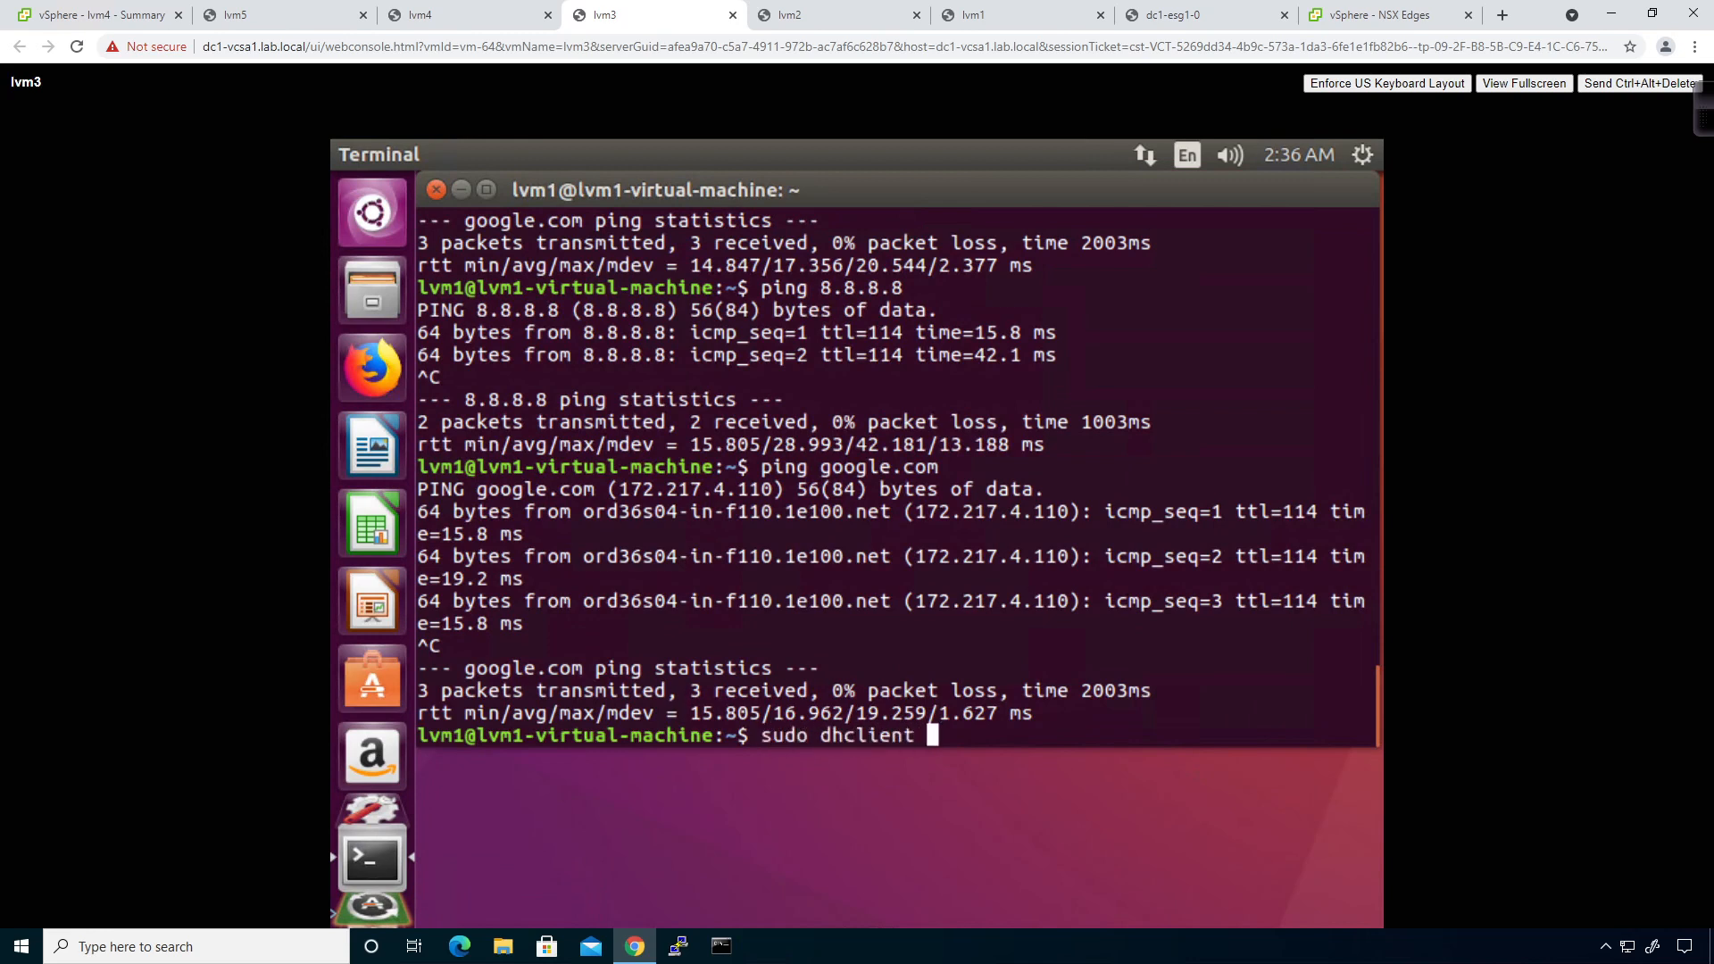
type("-r")
key("Return")
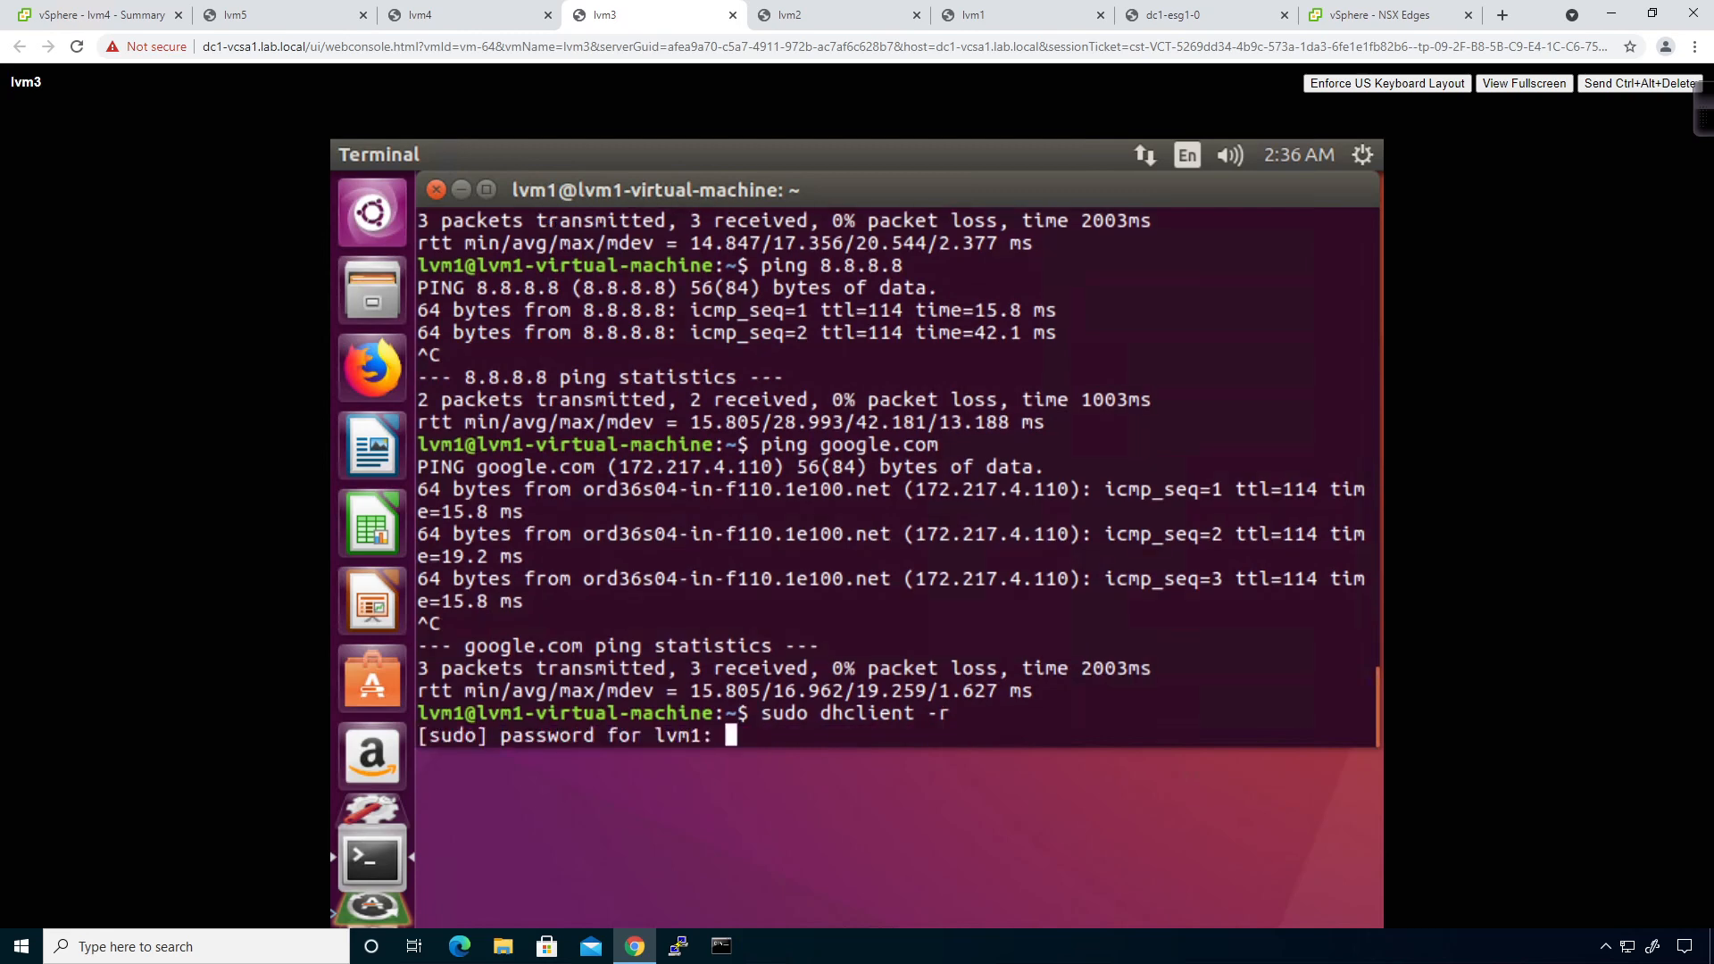
key("Return")
key("Up")
key("BackSpace")
key("BackSpace")
key("BackSpace")
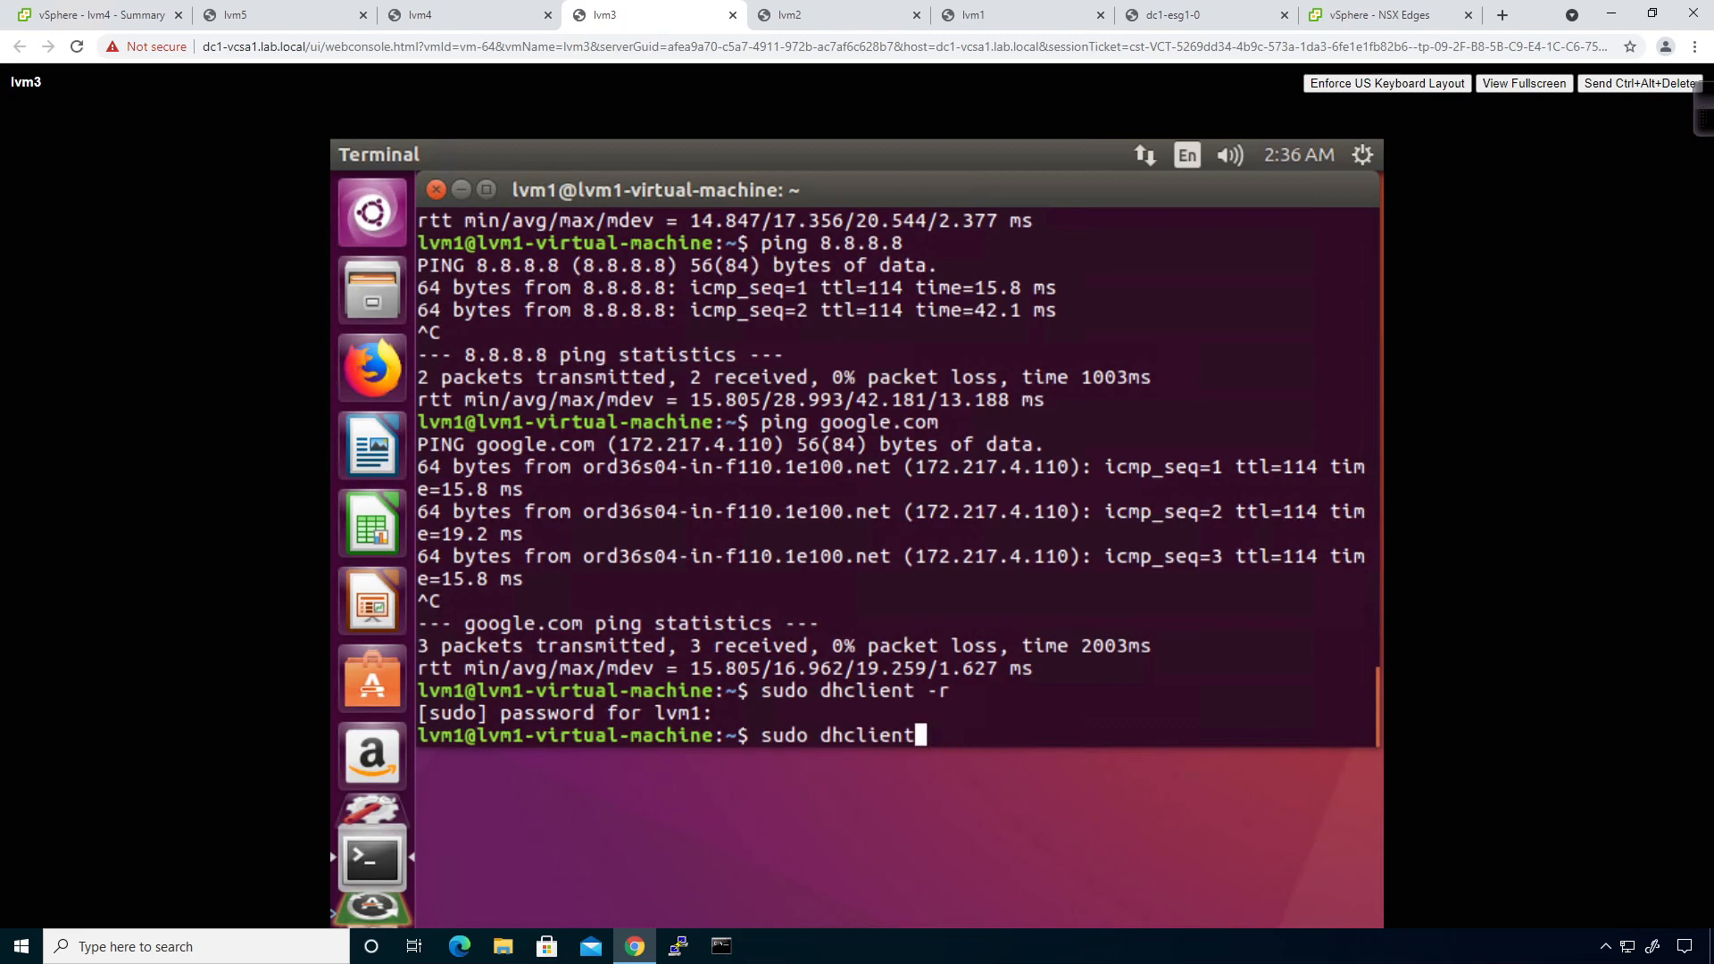
key("Return")
left_click(474, 15)
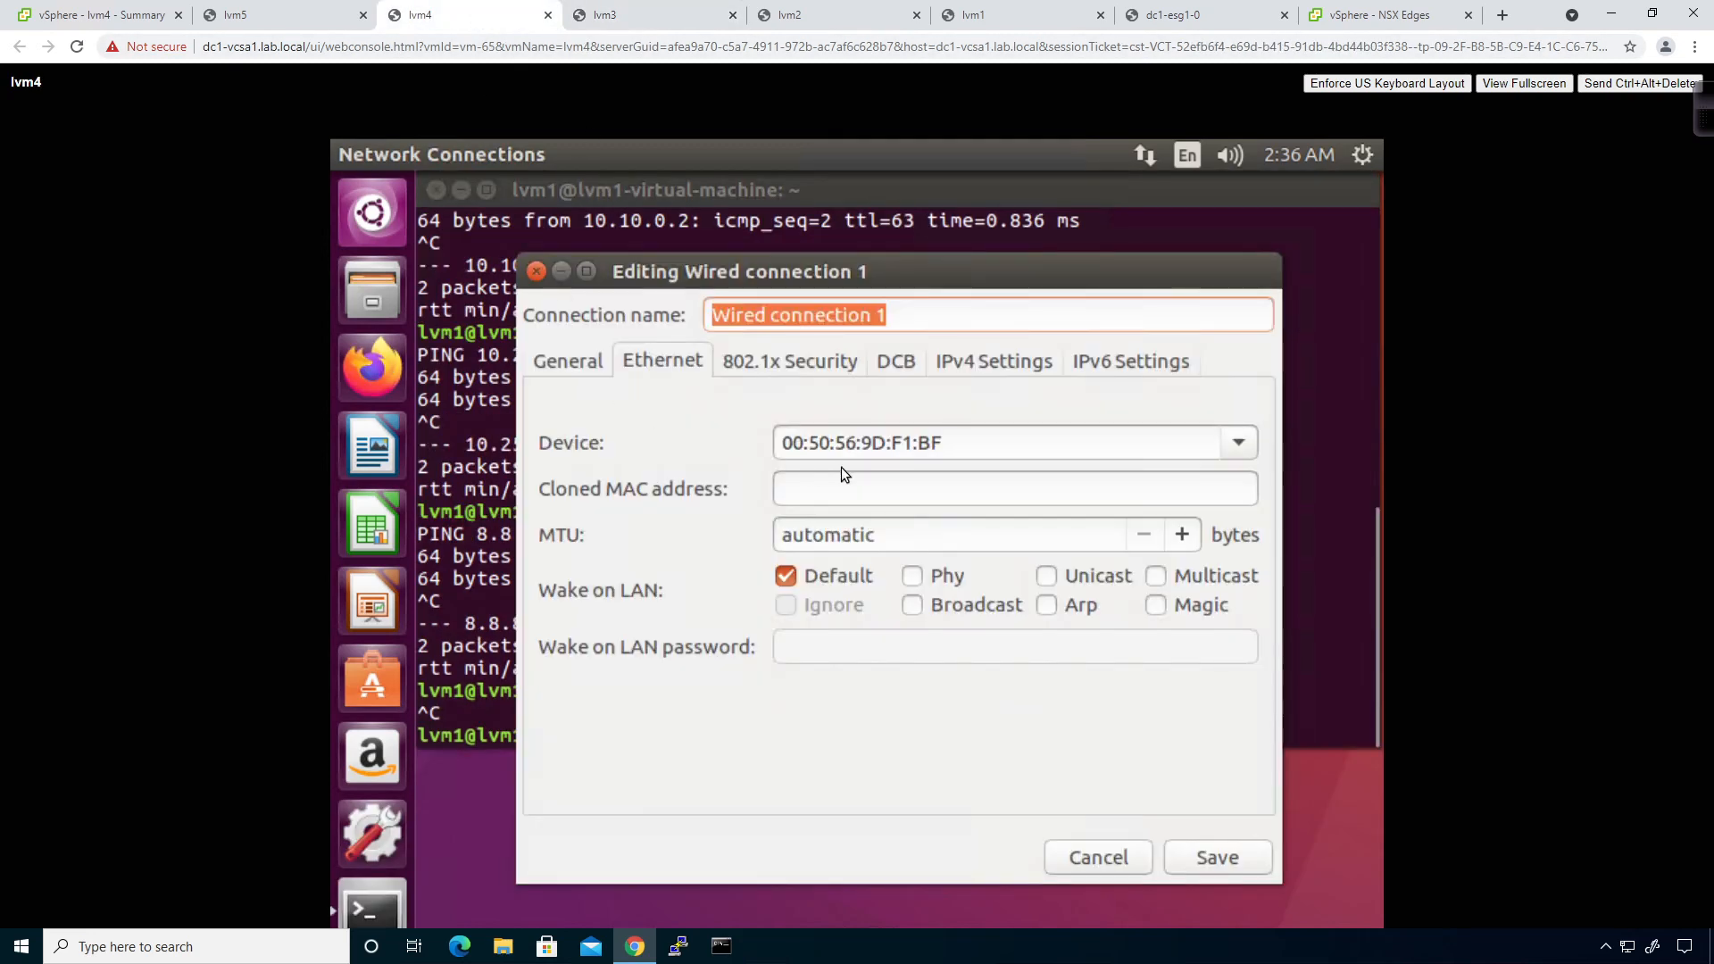
Change lvm4's Wired connection 1 IPv4 to Automatic (DHCP), remove DNS 8.8.8.8, save, and close the editor.
left_click(967, 363)
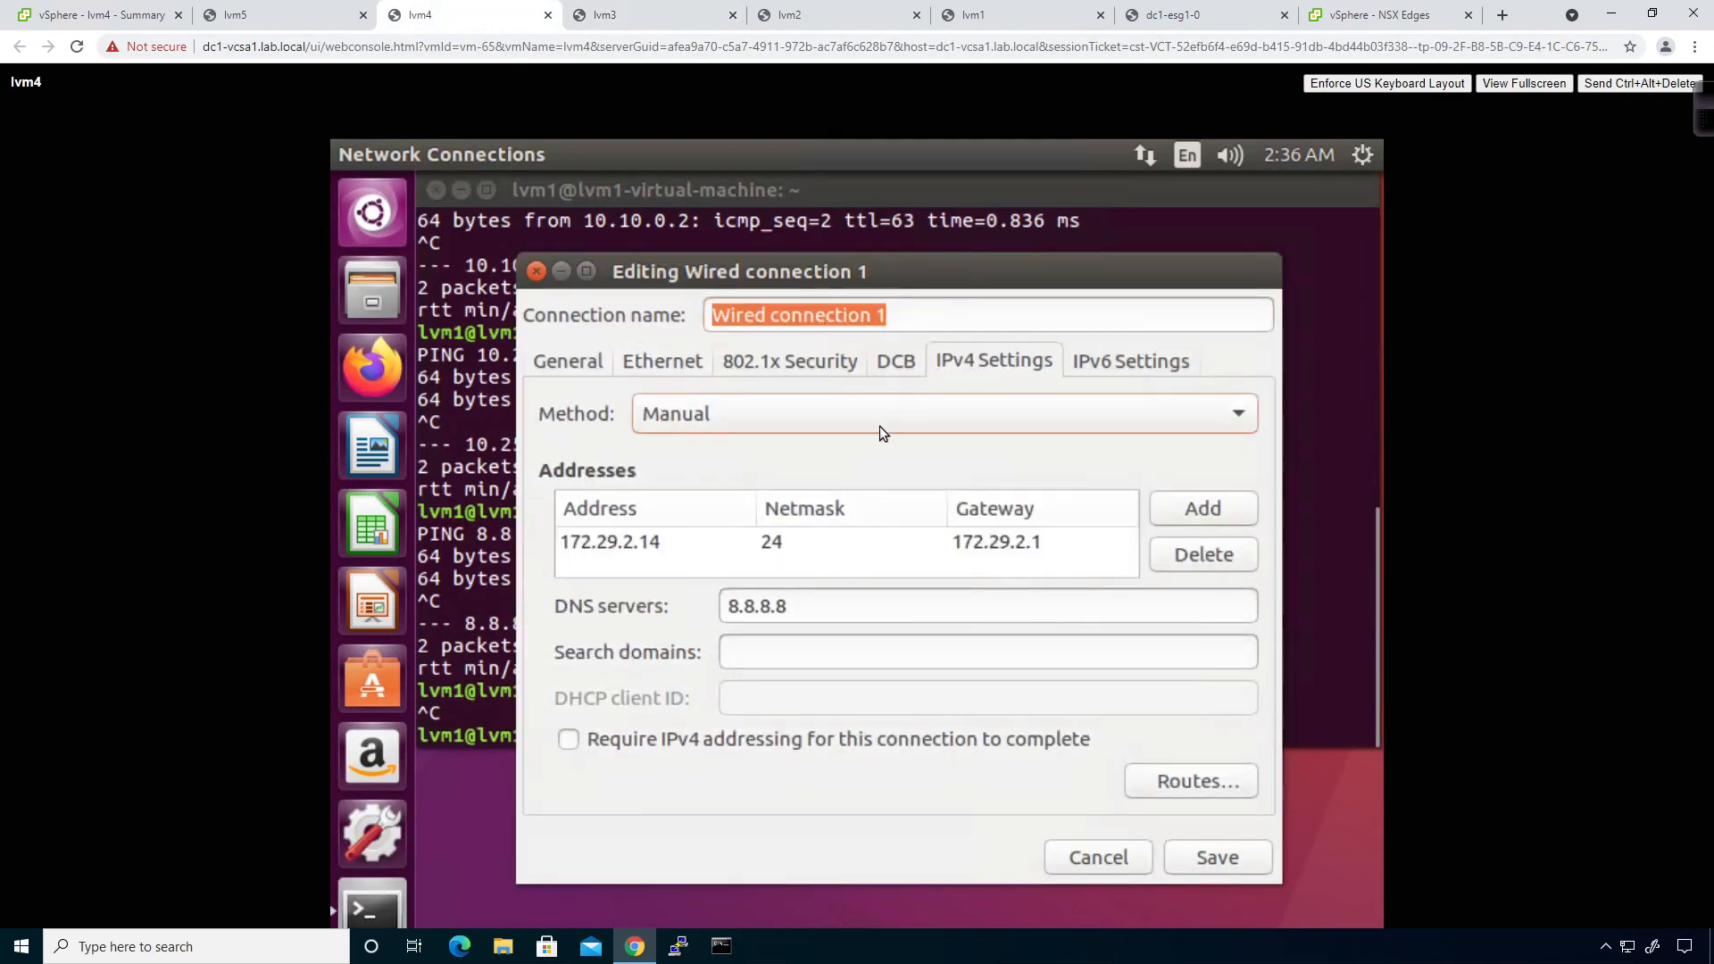
left_click(839, 412)
left_click(773, 343)
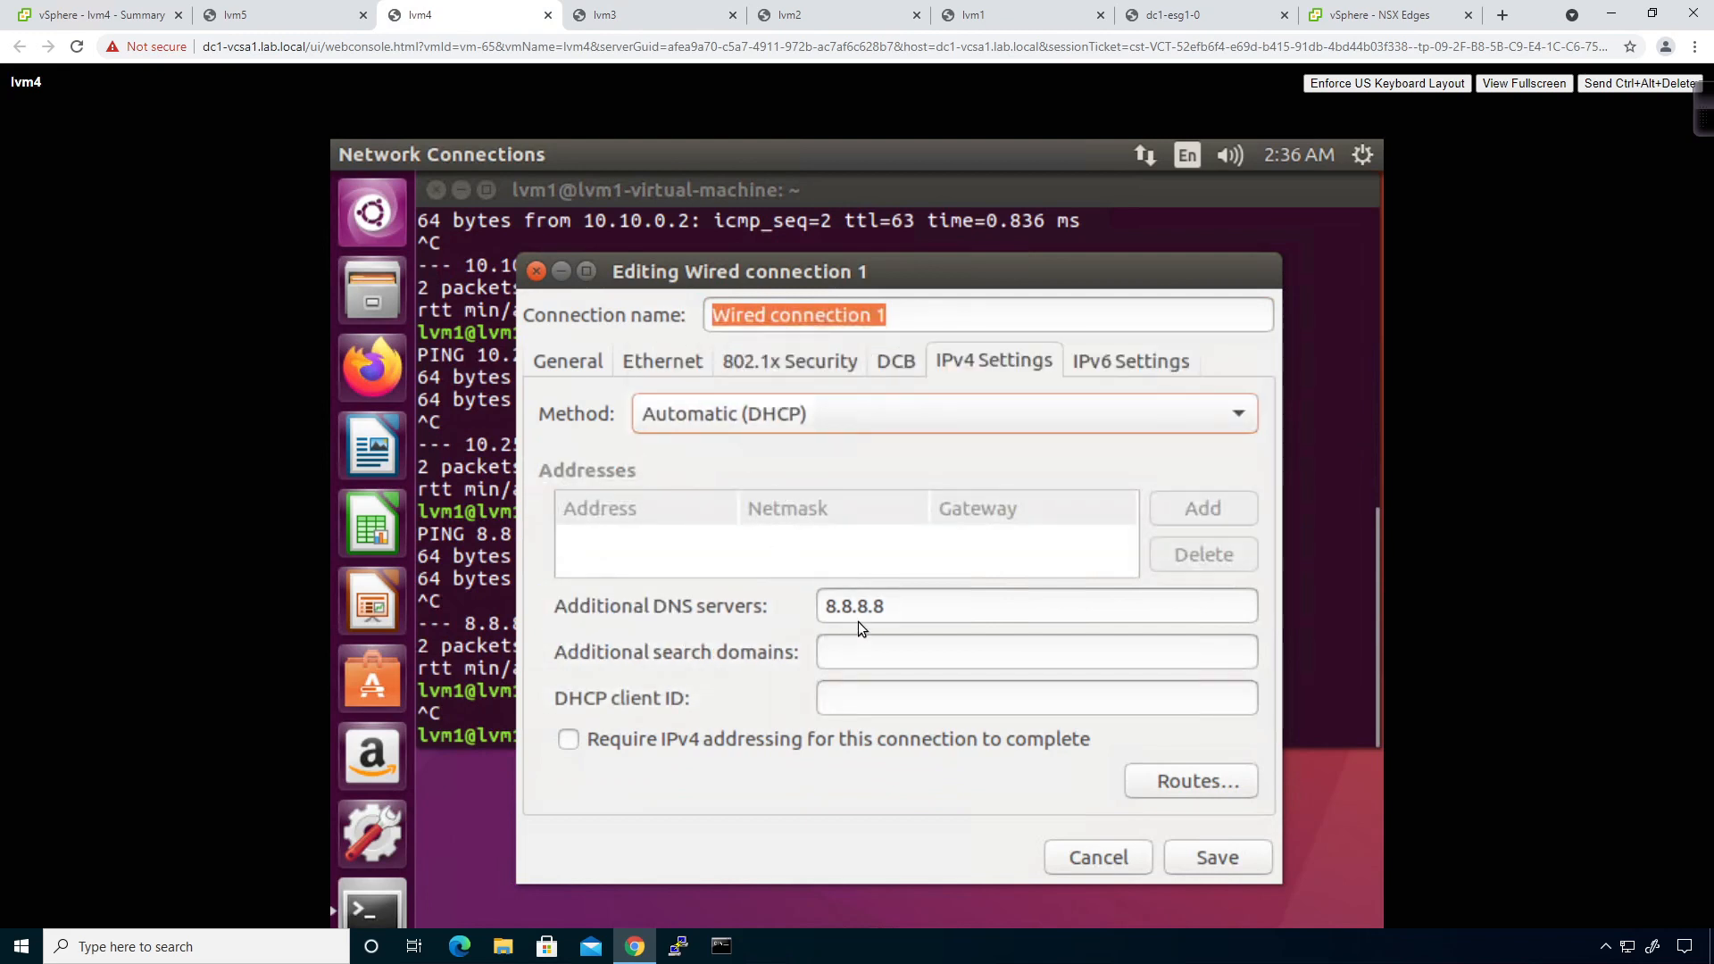
left_click_drag(886, 610, 749, 598)
key("BackSpace")
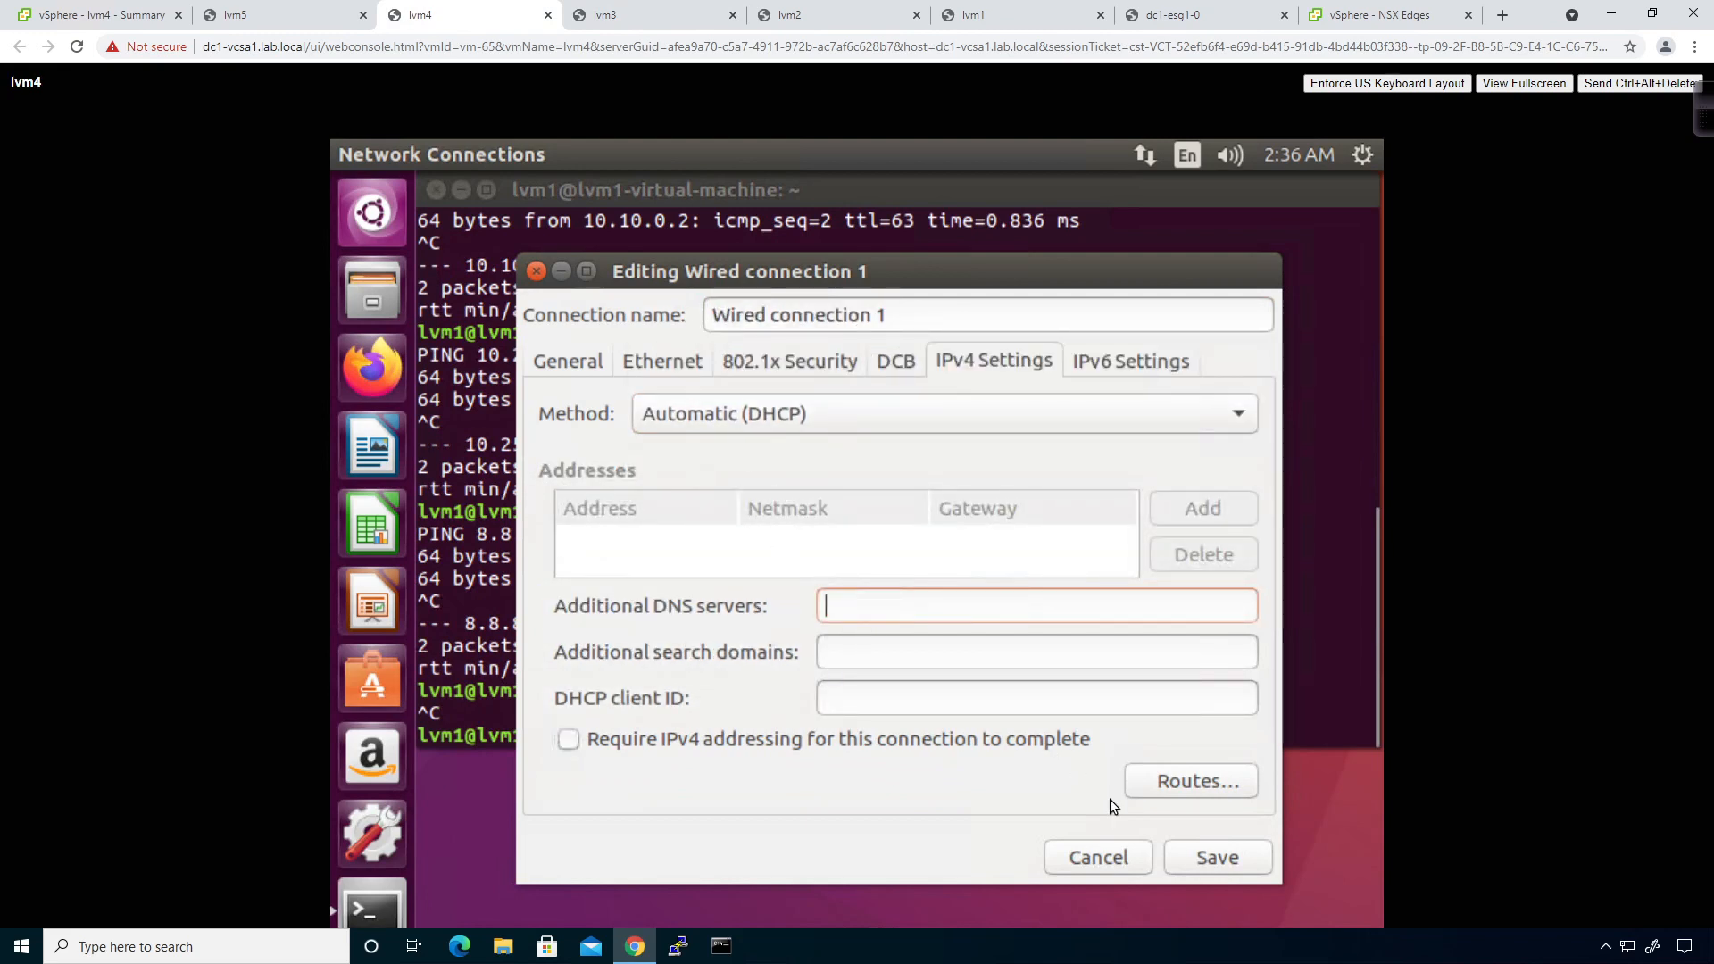
left_click(1180, 860)
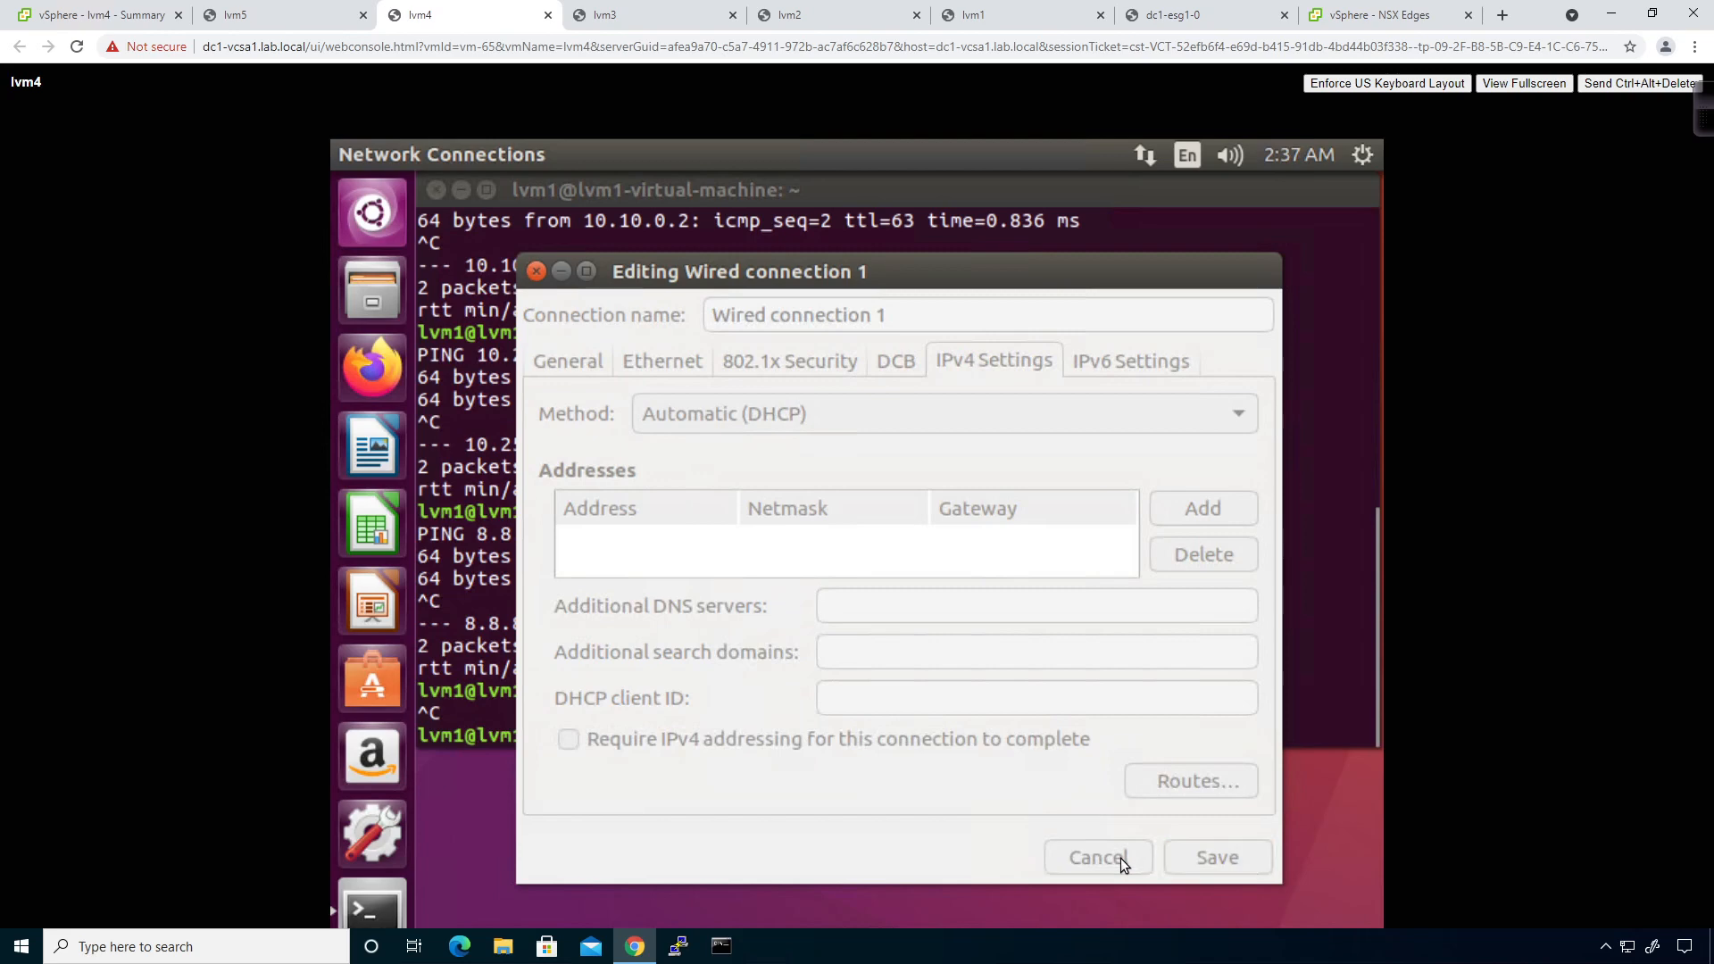
left_click(1098, 857)
left_click(1093, 748)
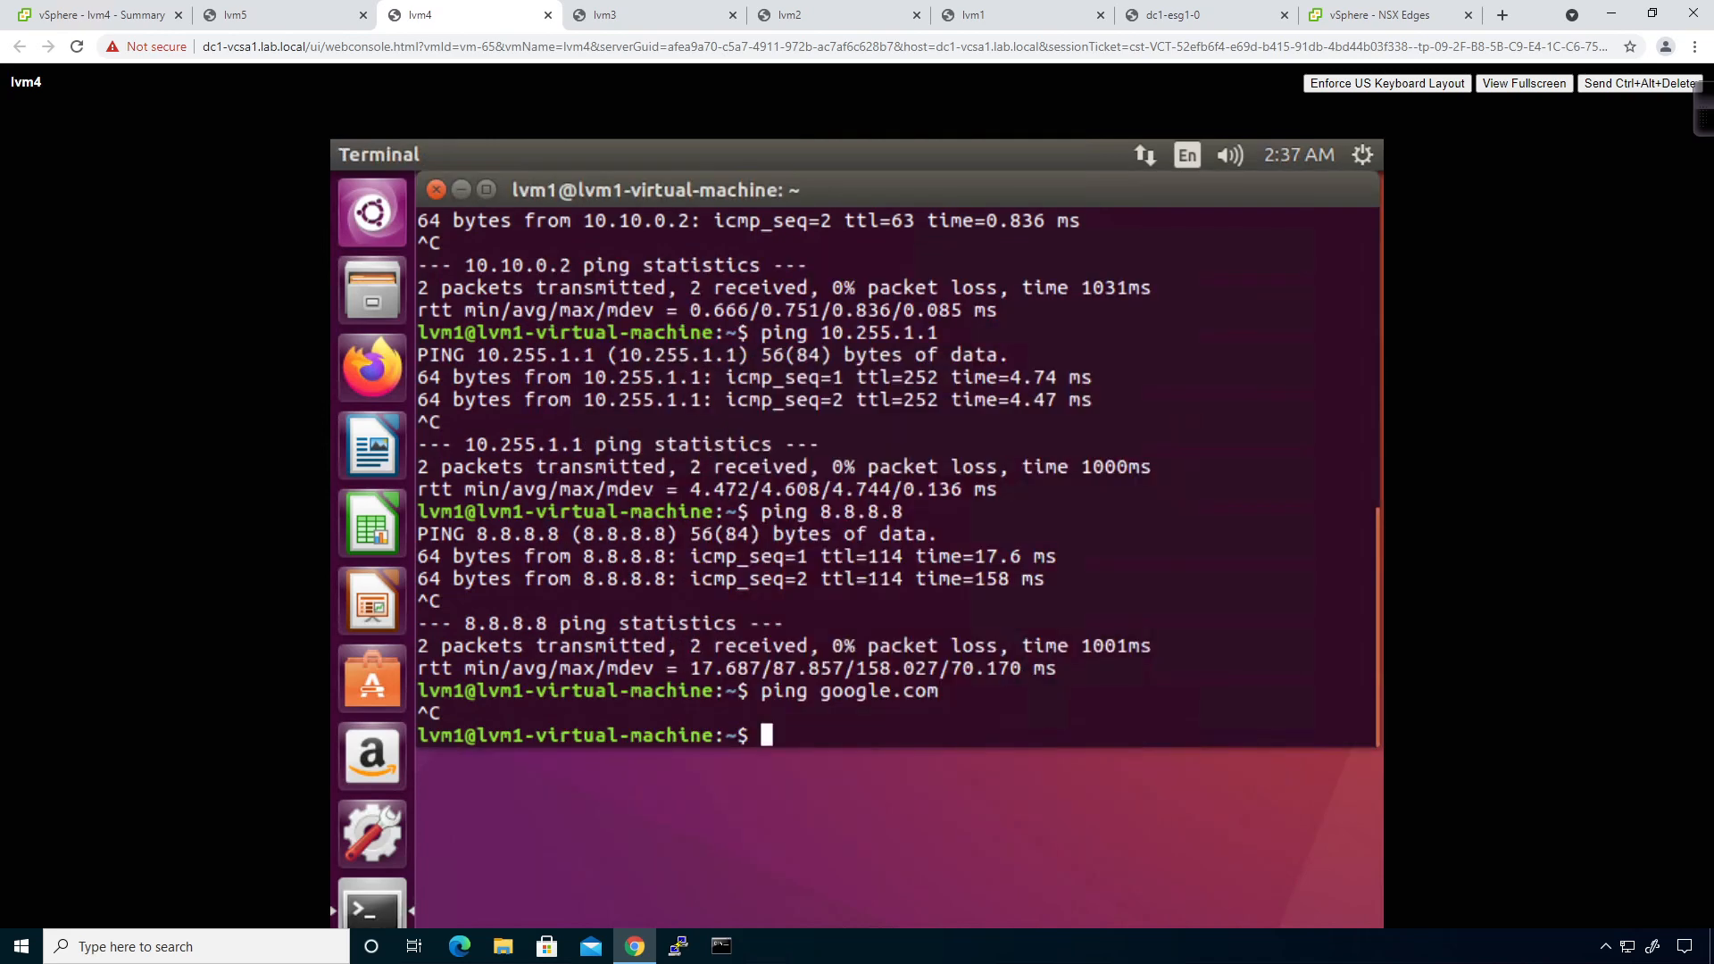
On lvm4, release and renew the DHCP lease with sudo dhclient -r and sudo dhclient.
type("sudo dhclient -r")
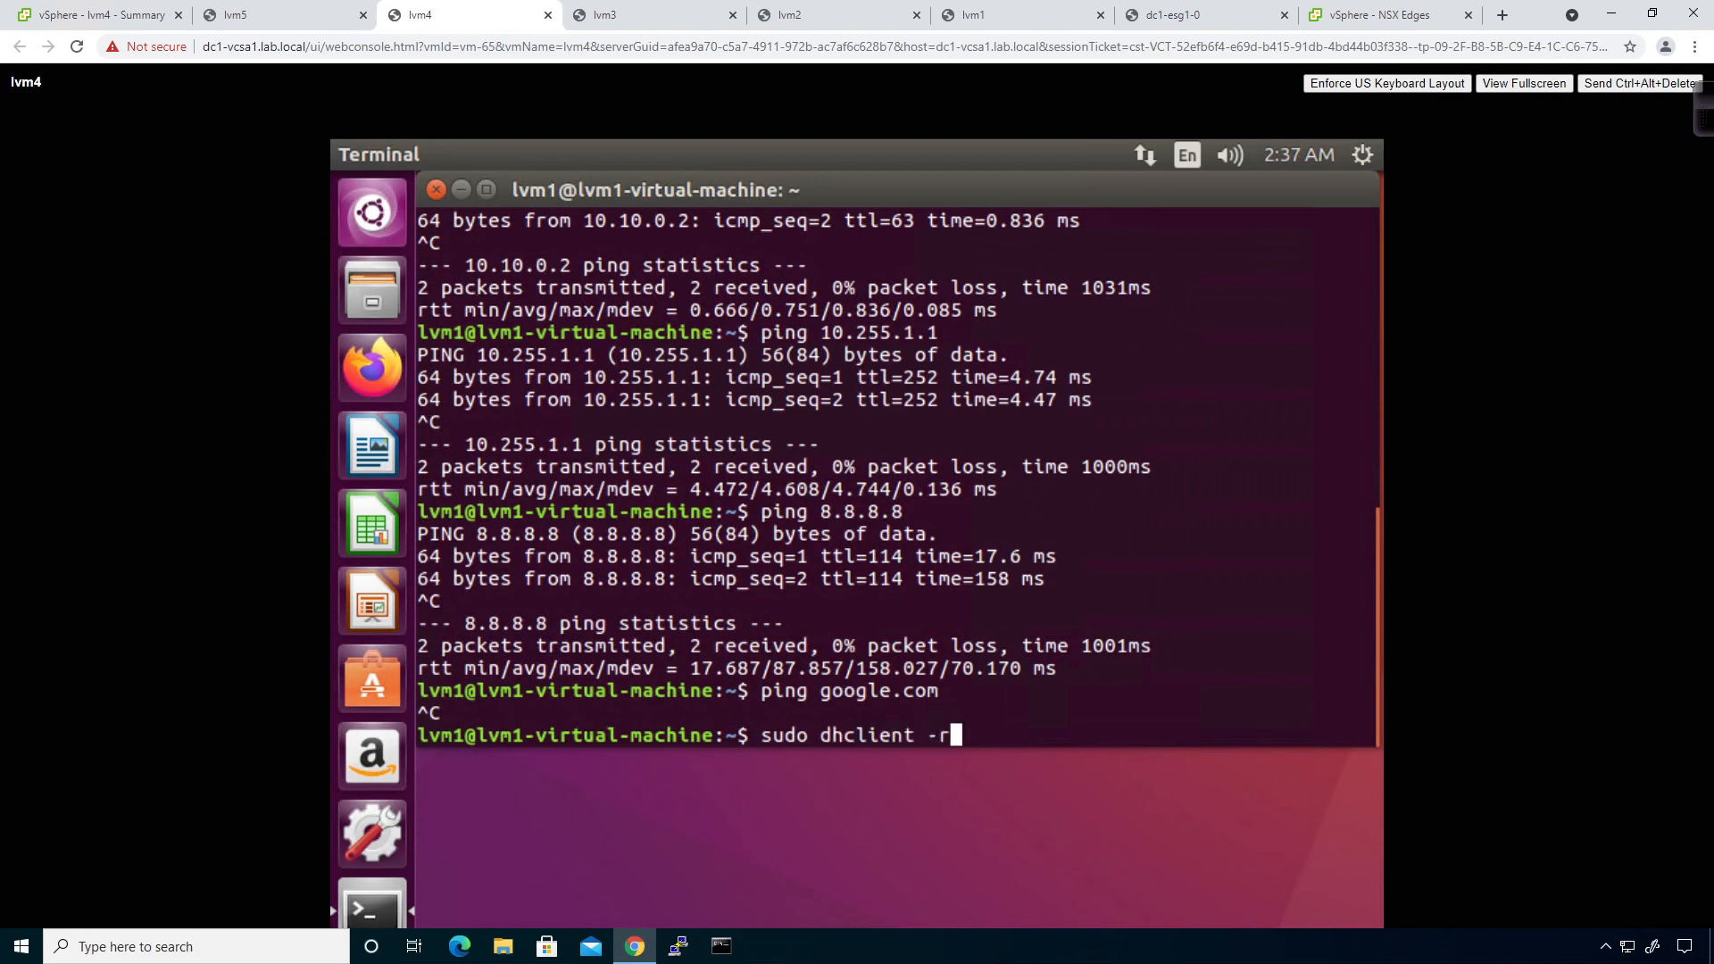
key("Return")
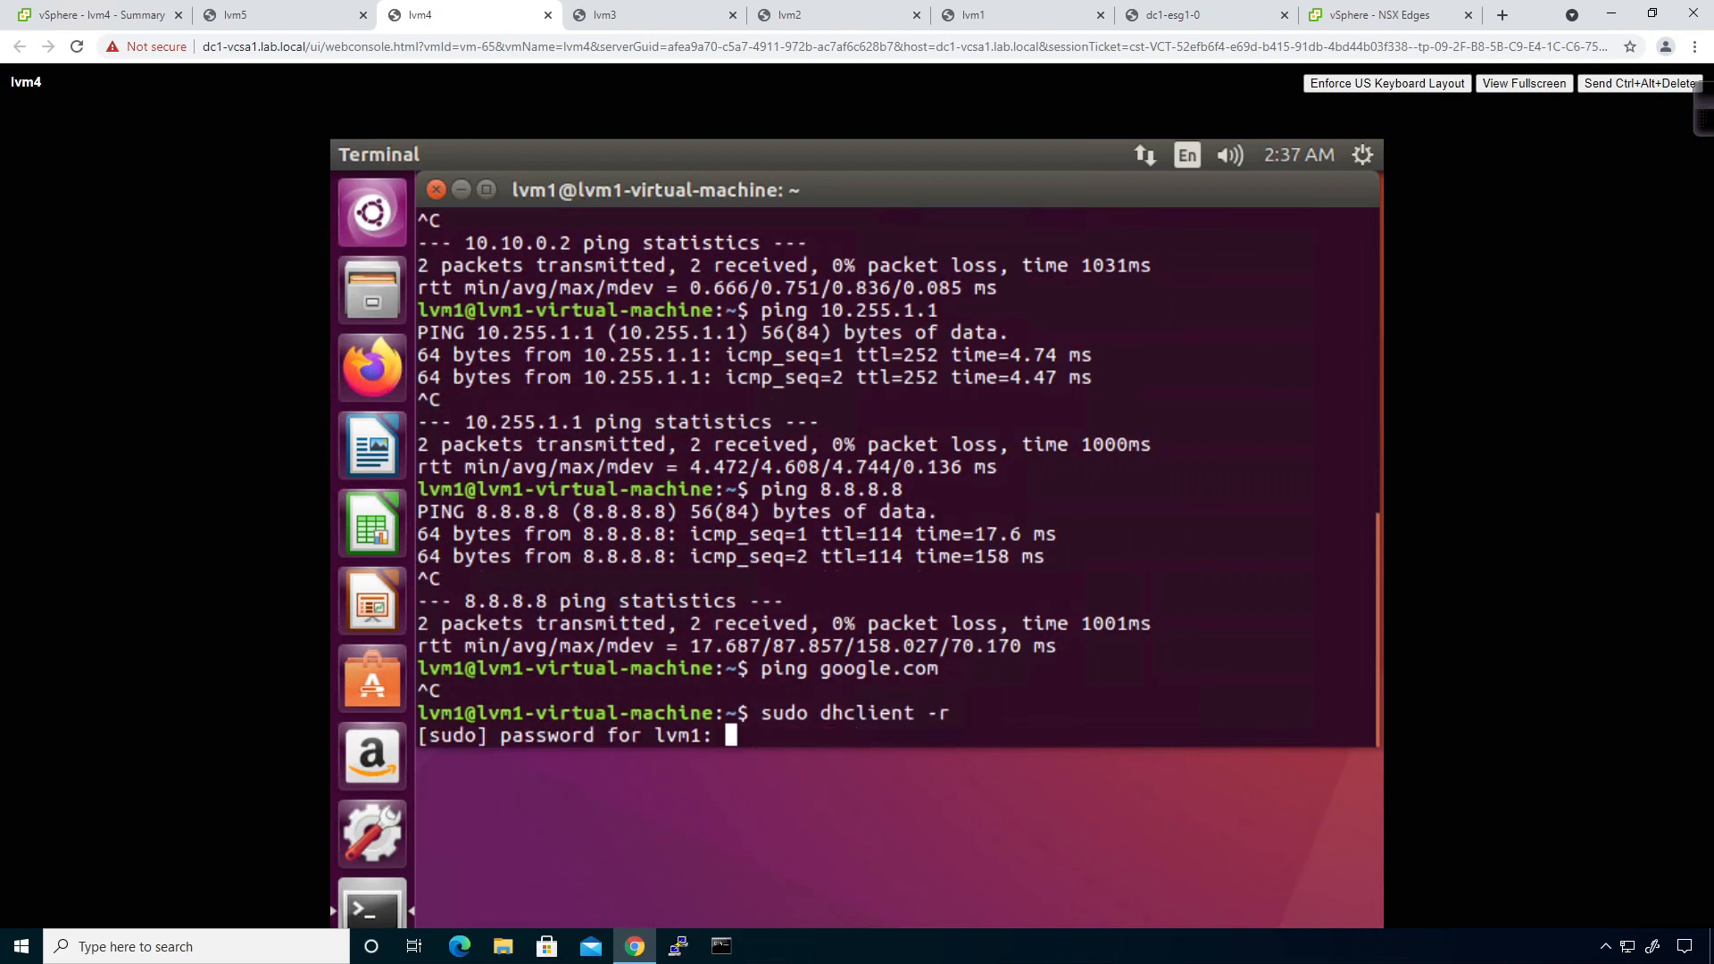
key("Return")
key("Up")
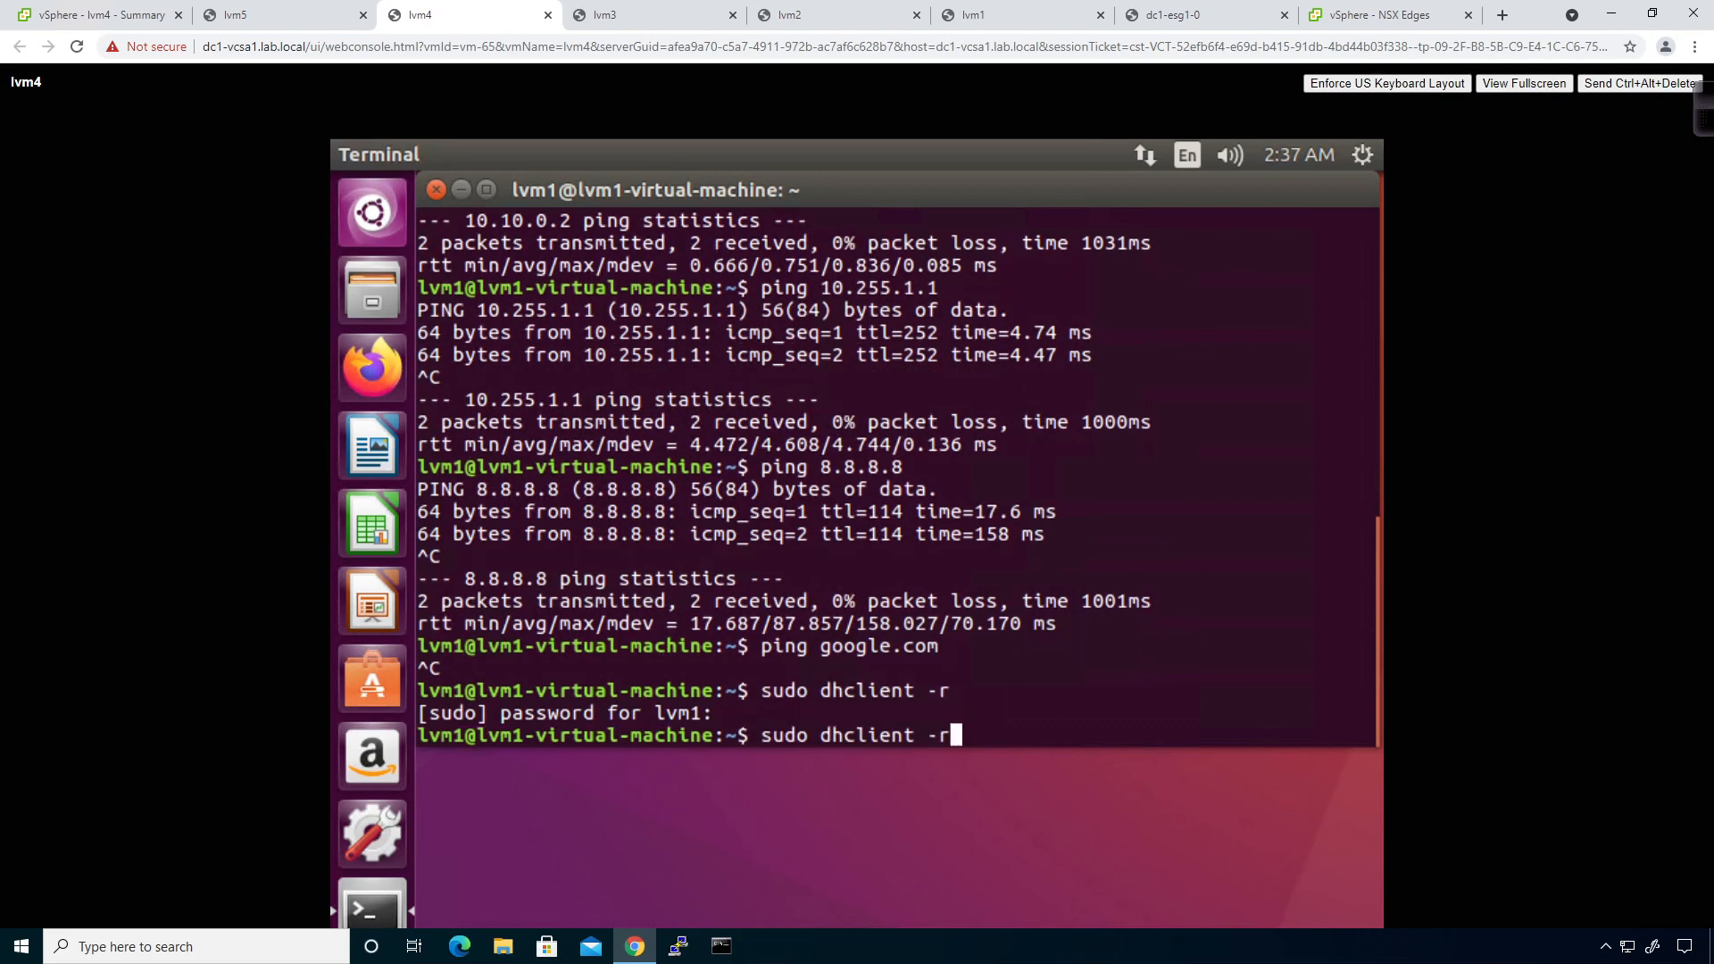
key("BackSpace")
key("BackSpace")
key("BackSpace")
key("BackSpace")
type("t")
key("Return")
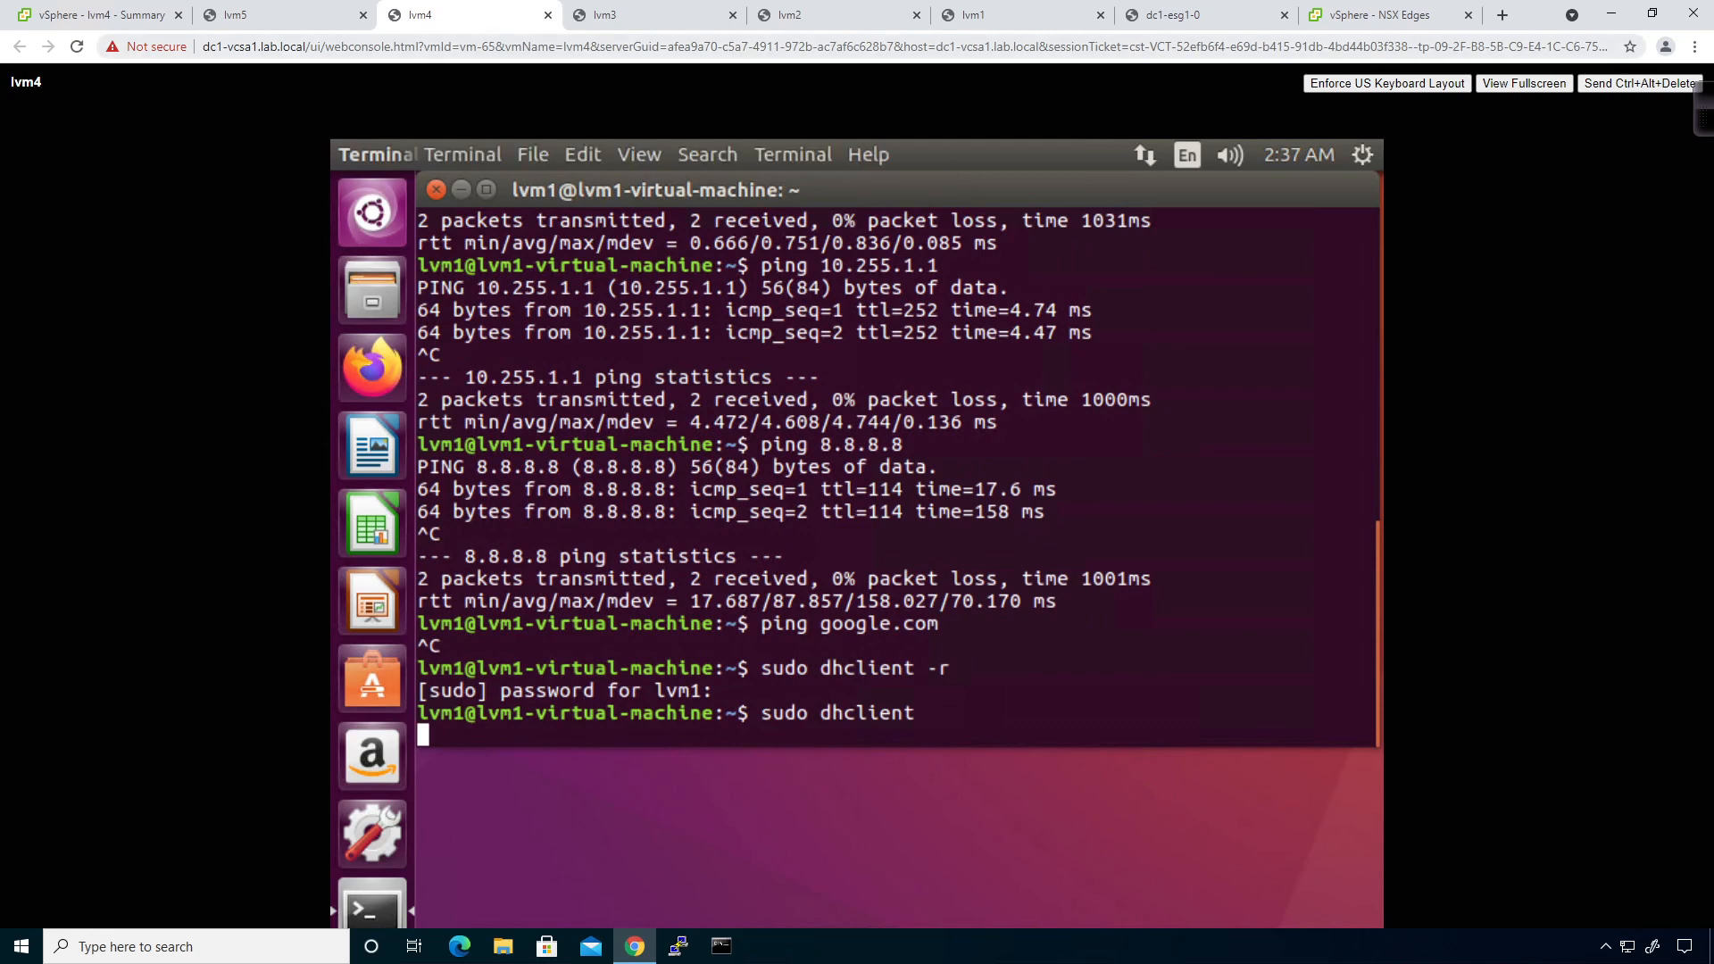
left_click(1175, 18)
key("Return")
key("Return")
key("Return")
key("Return")
key("Return")
key("Return")
key("Return")
key("Return")
key("Return")
key("Return")
key("Return")
key("Return")
key("Return")
key("Return")
key("Return")
key("Return")
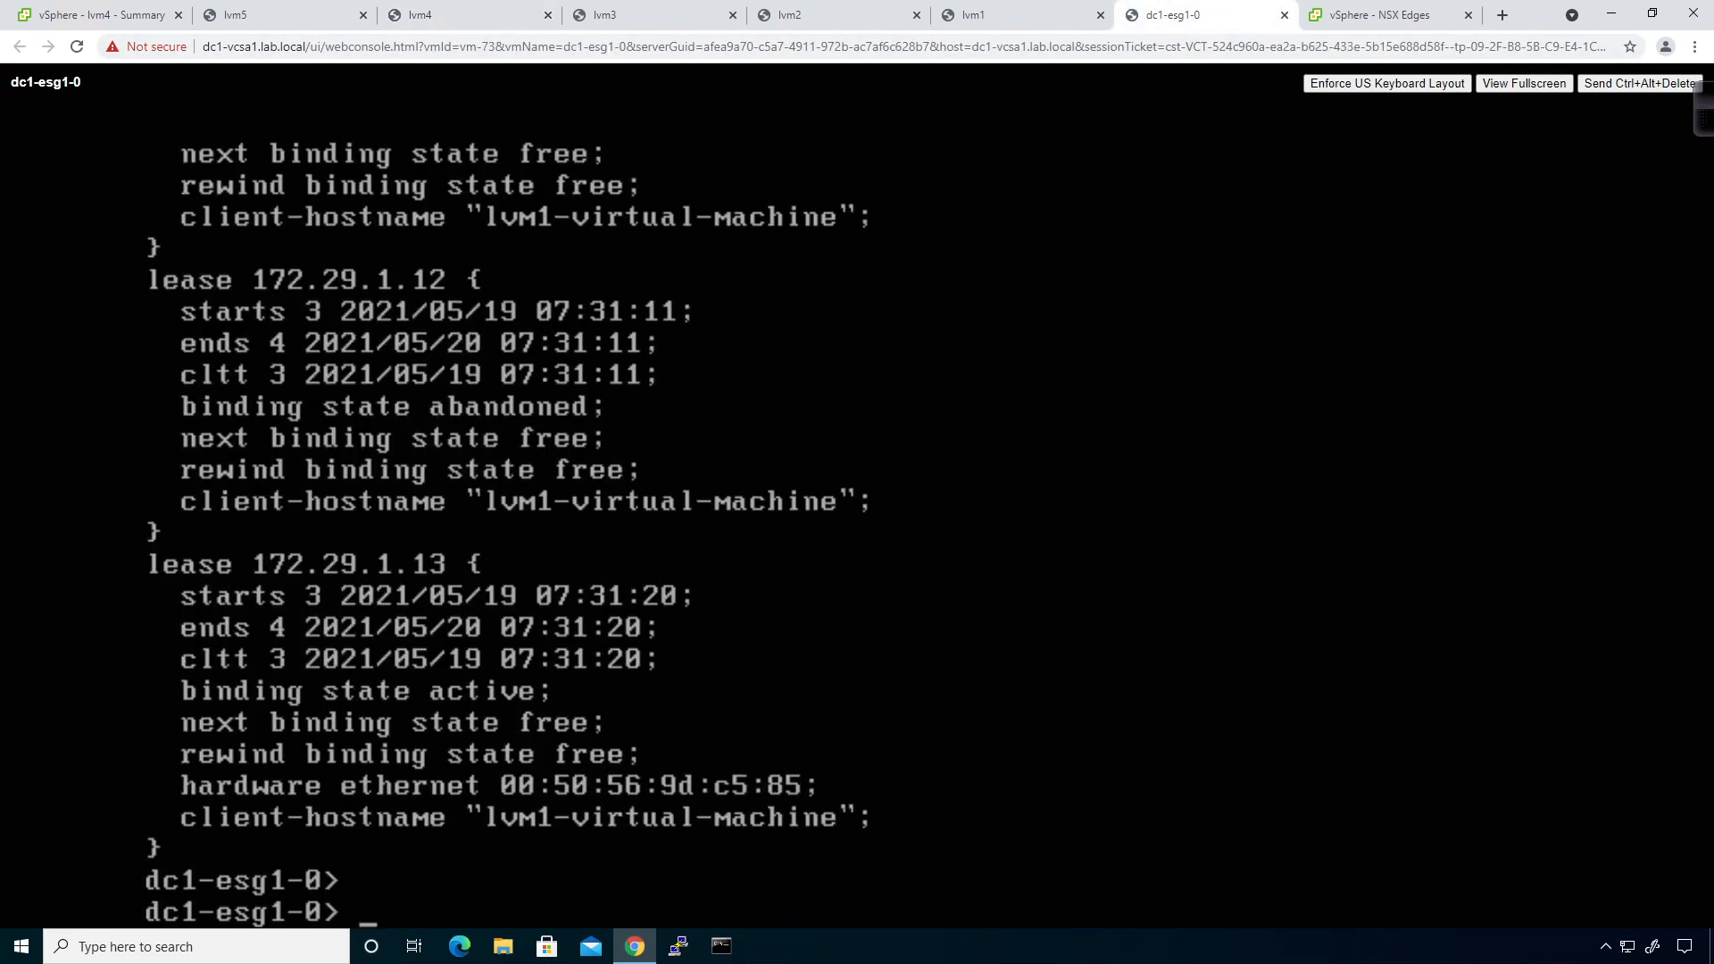
Rerun show service dhcp leaseinfo on dc1-esg1-0 and page to the end of the lease list.
key("Up")
key("Return")
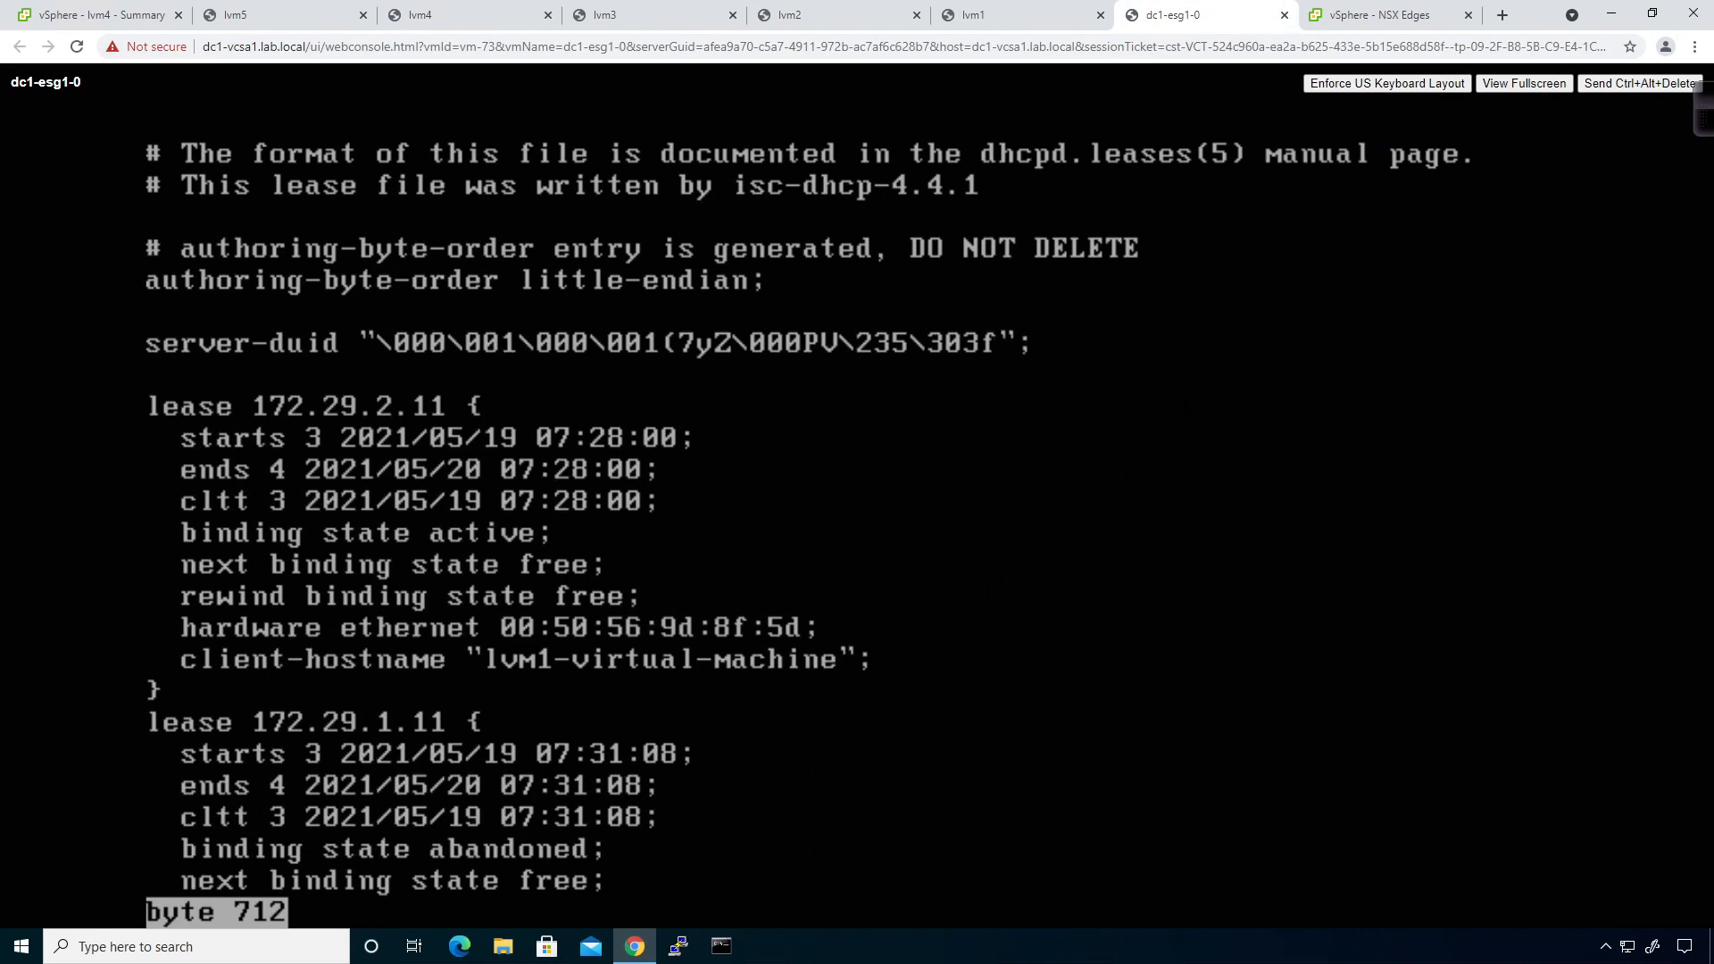
key("space")
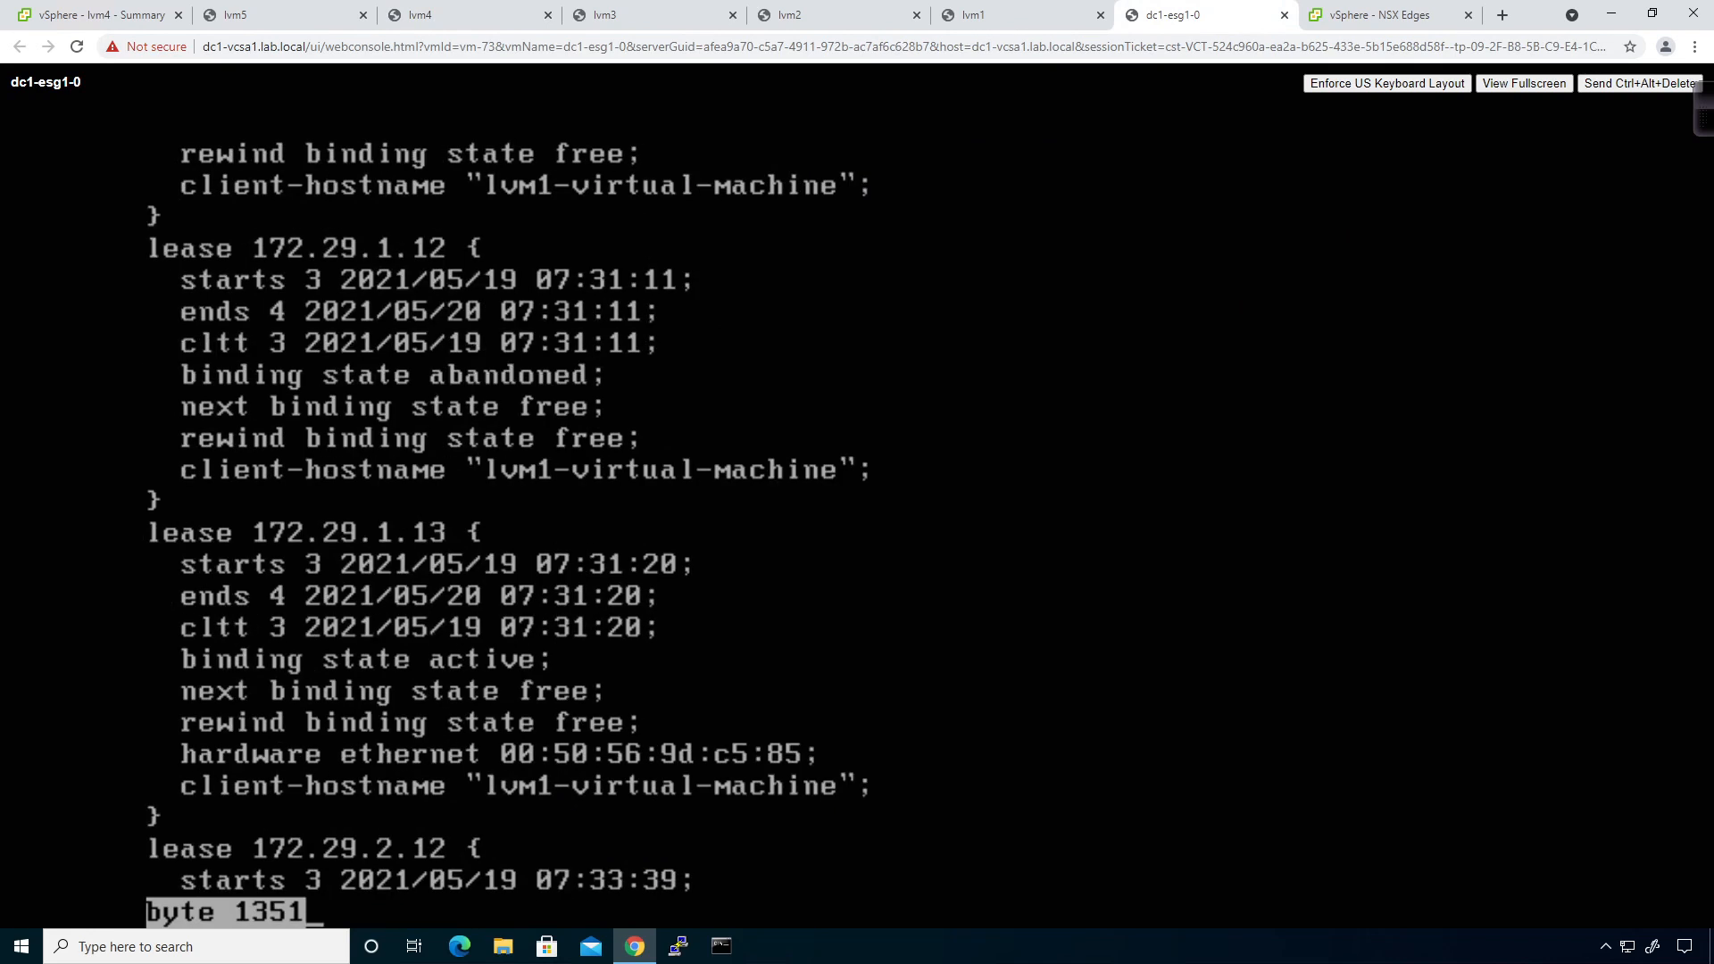
key("space")
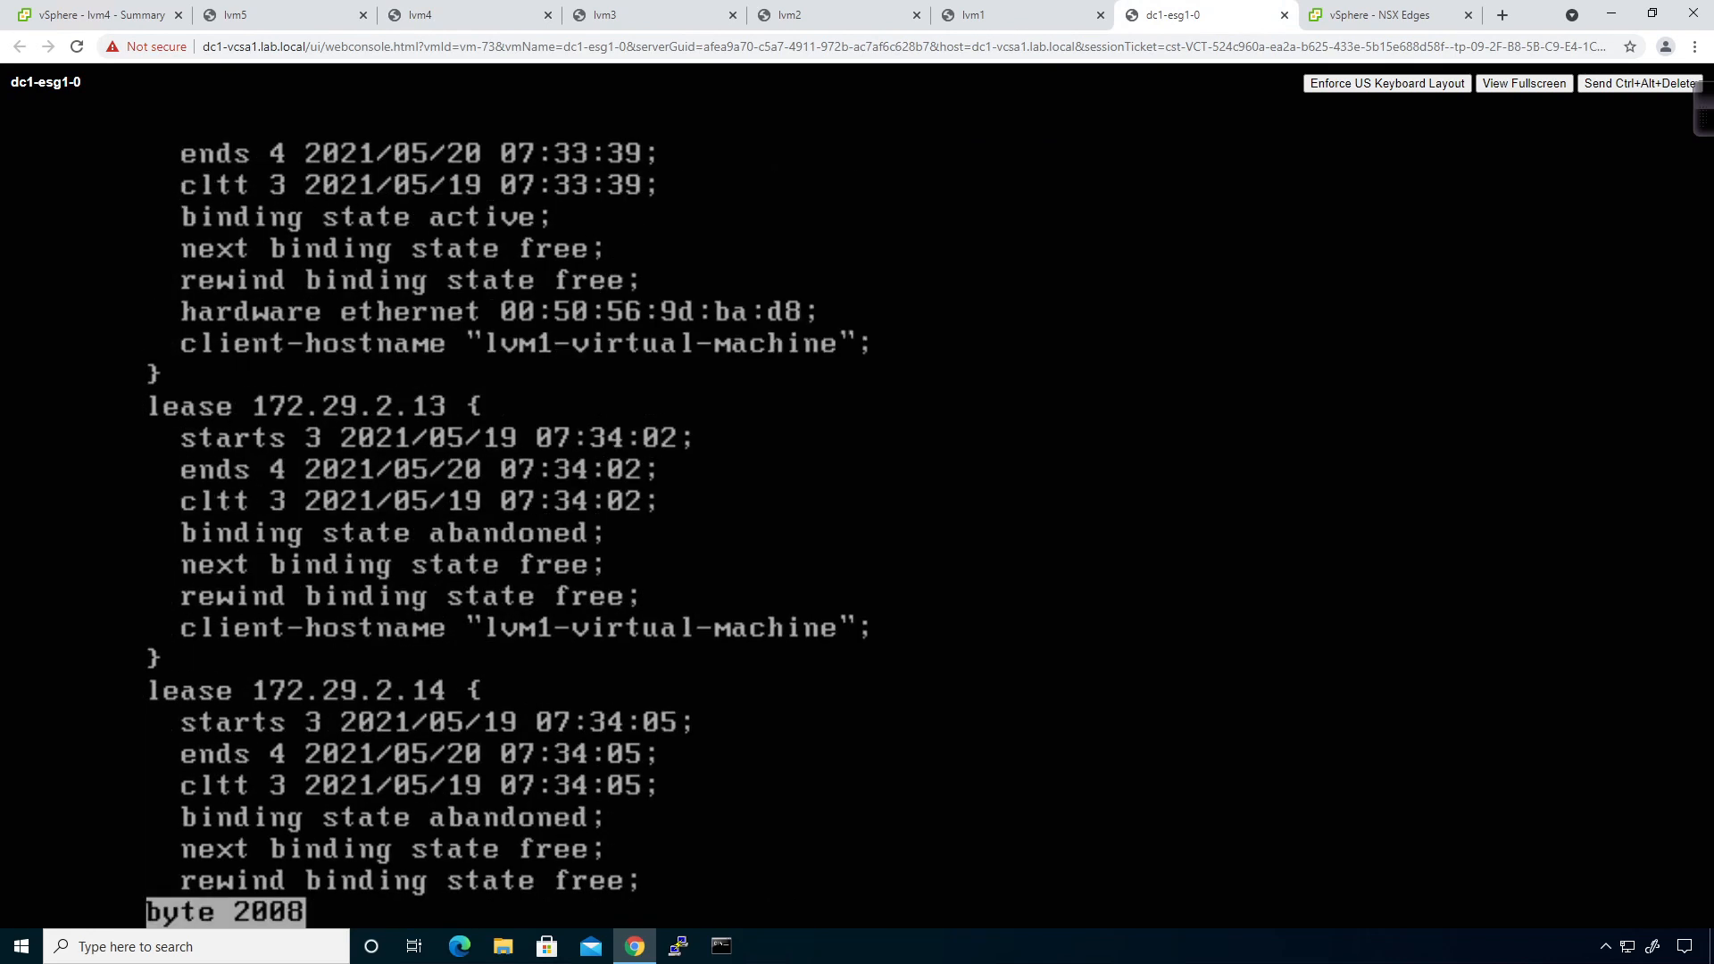
key("space")
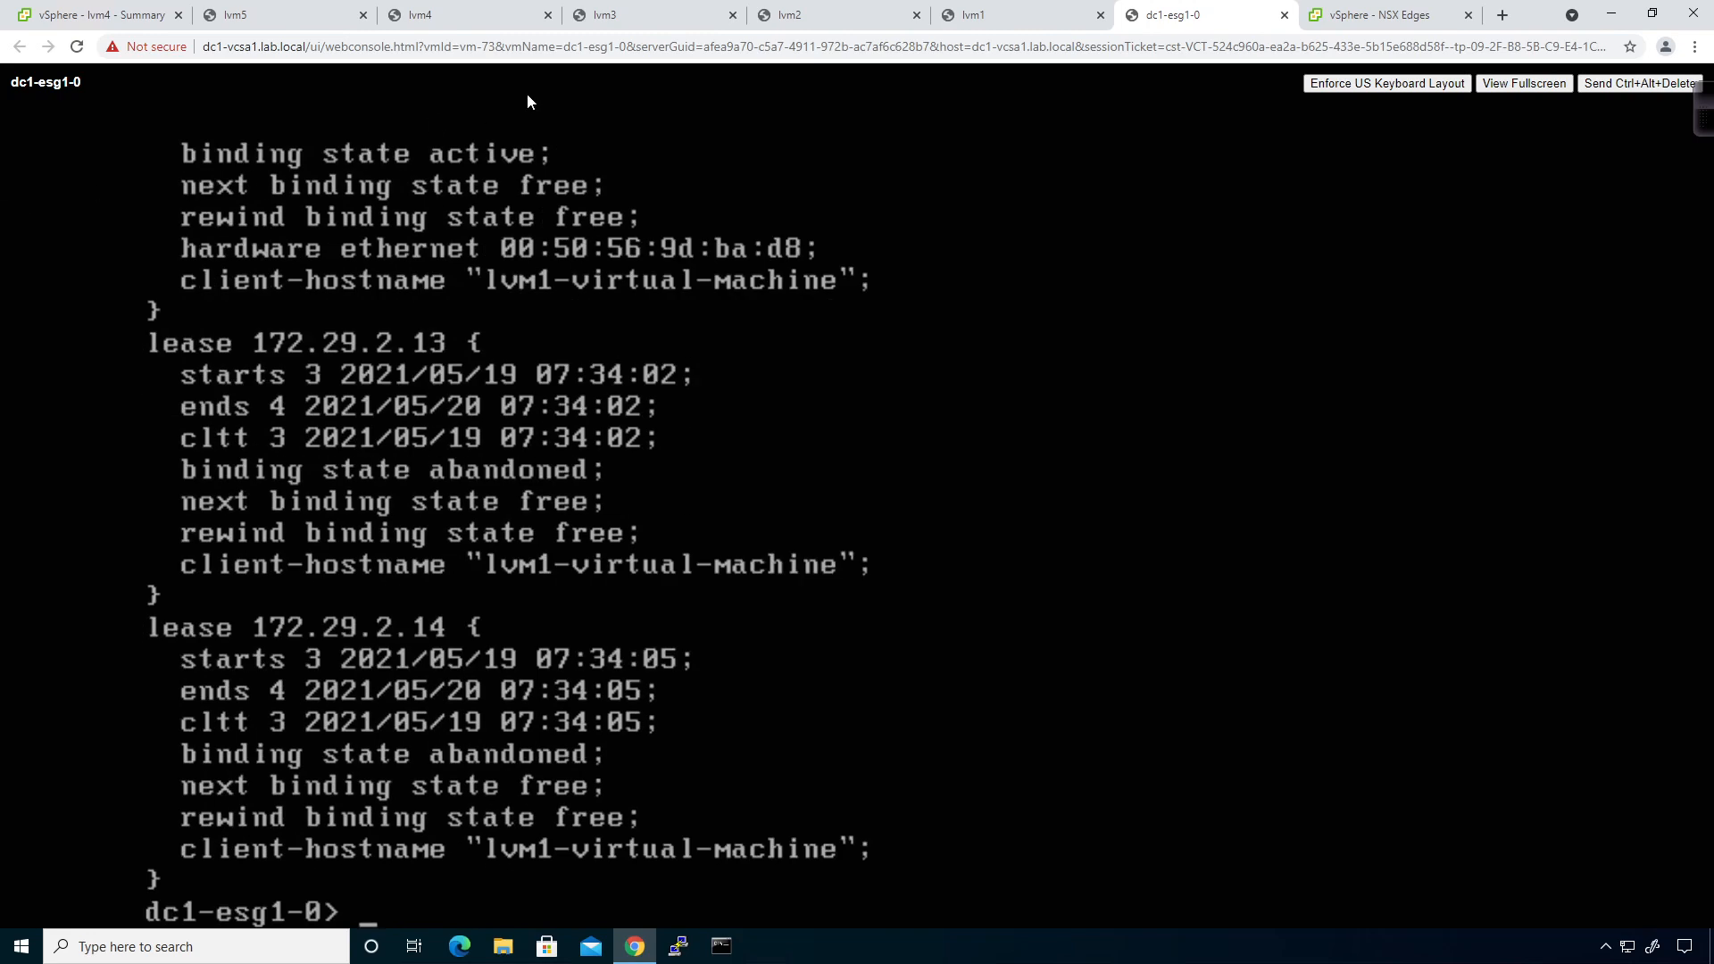
left_click(395, 19)
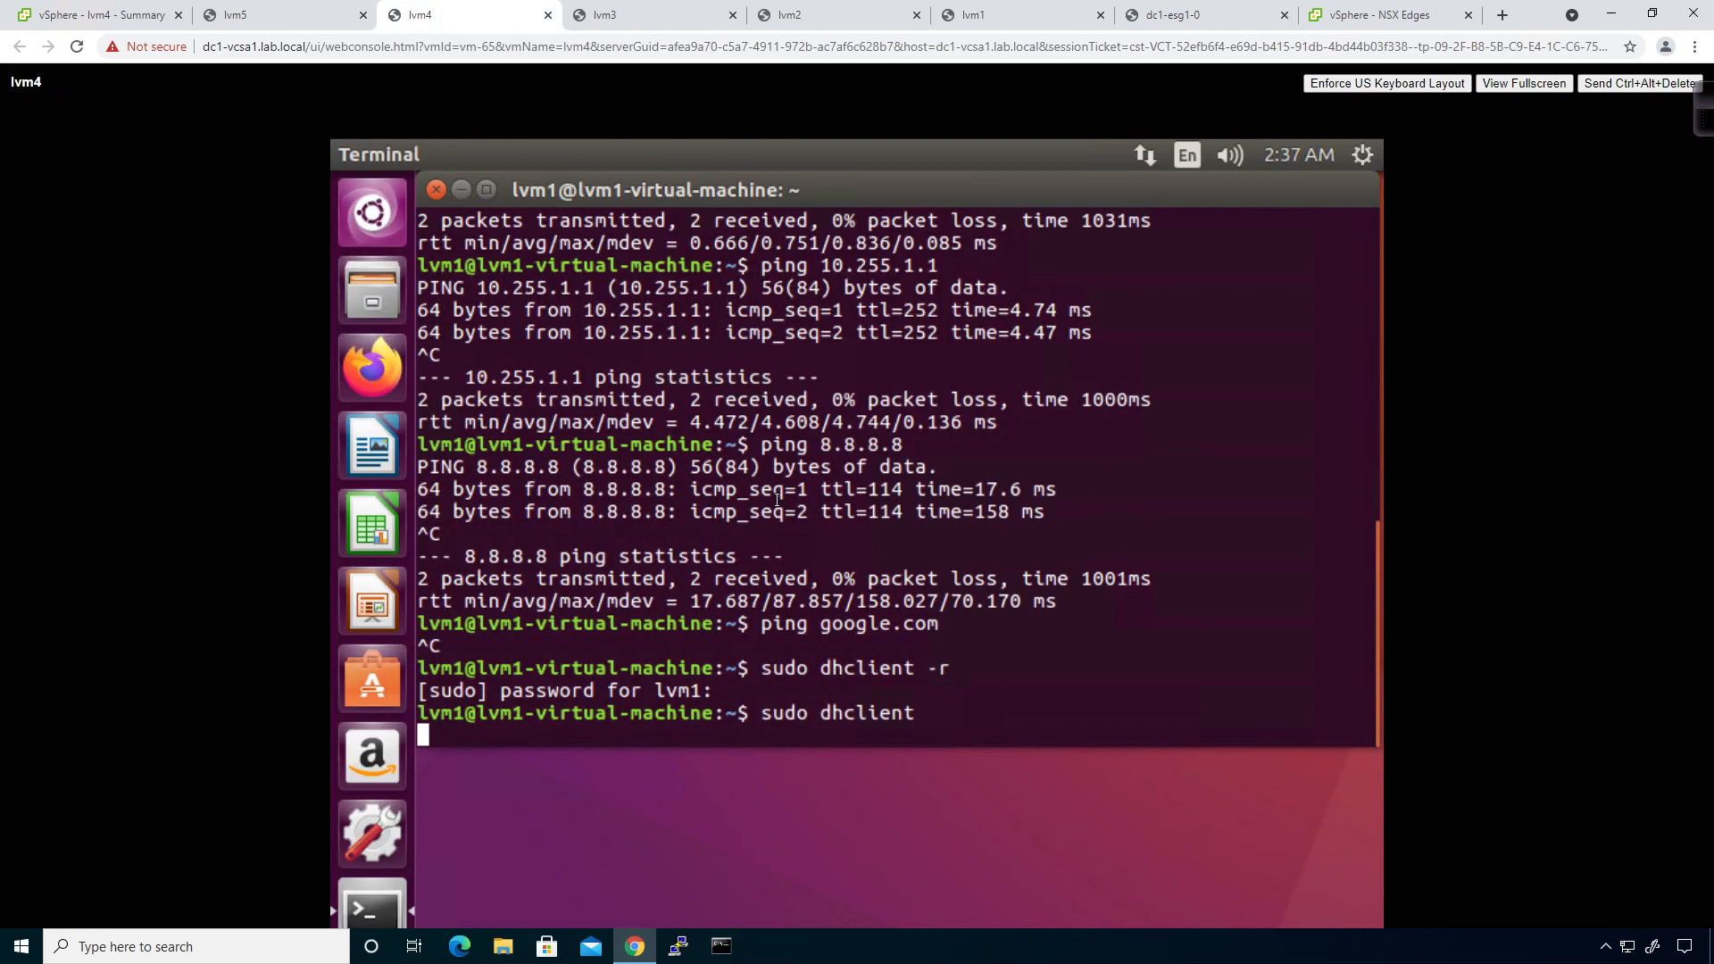
On lvm3, check ifconfig shows 172.29.2.13 and confirm a ping to 8.8.8.8 succeeds.
left_click(650, 15)
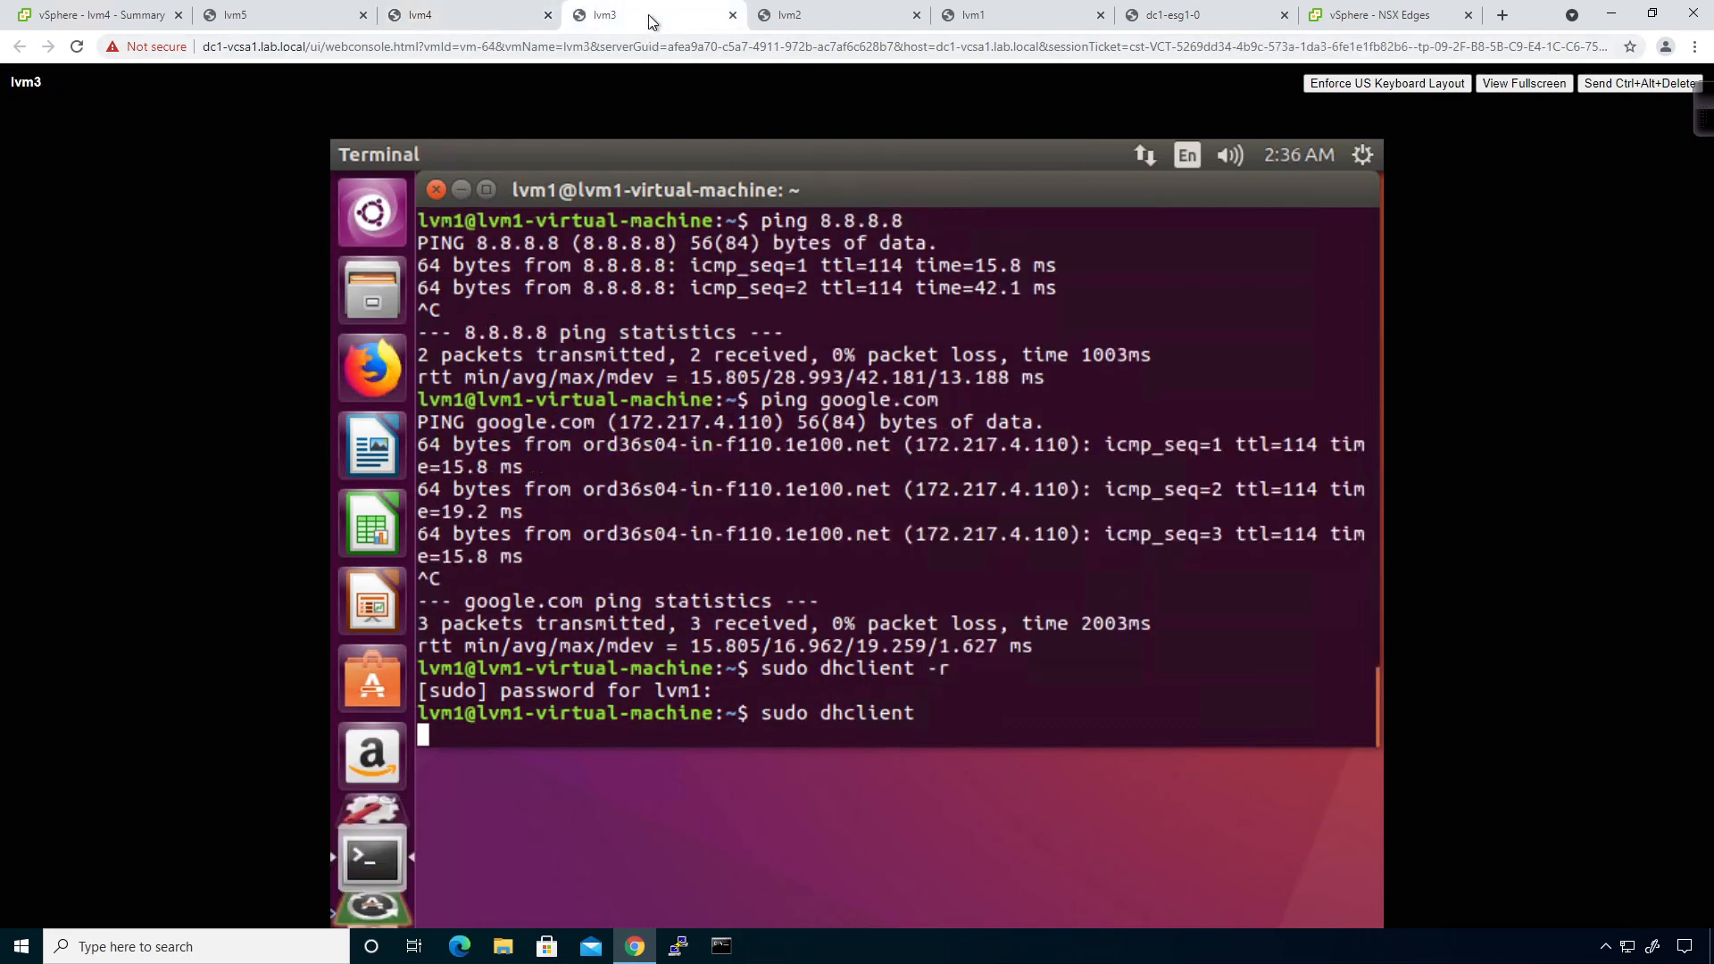
type("ifconfig")
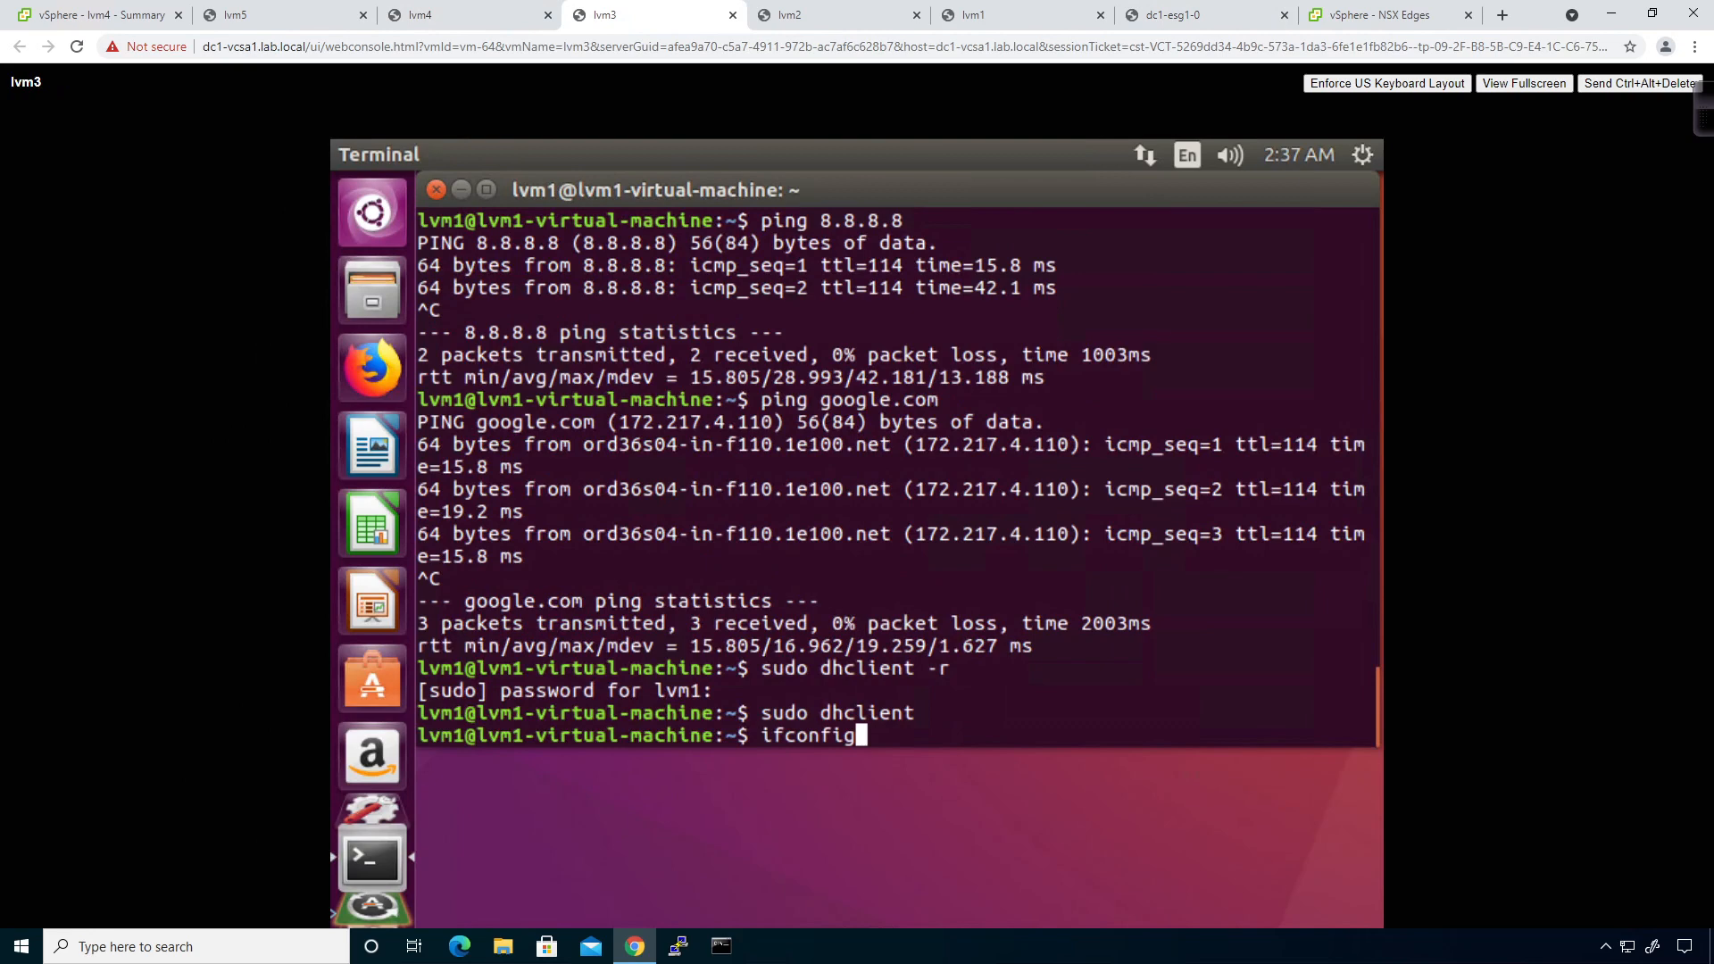
key("Return")
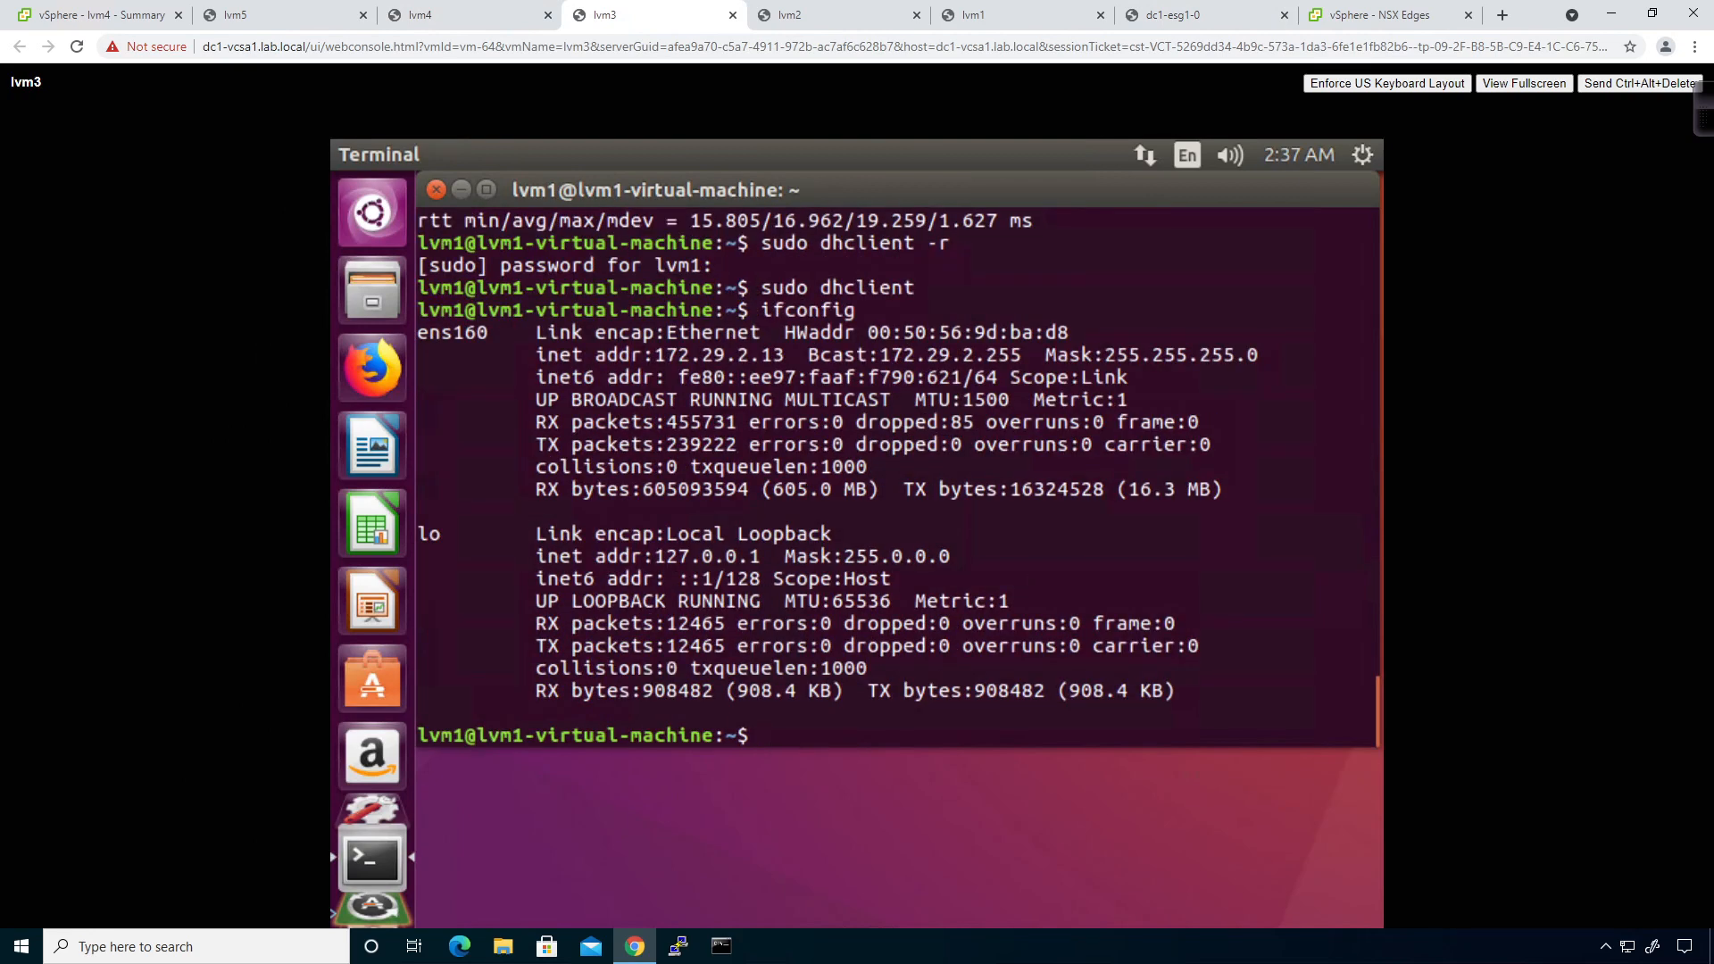
type("ping 8.8.8.8")
key("Return")
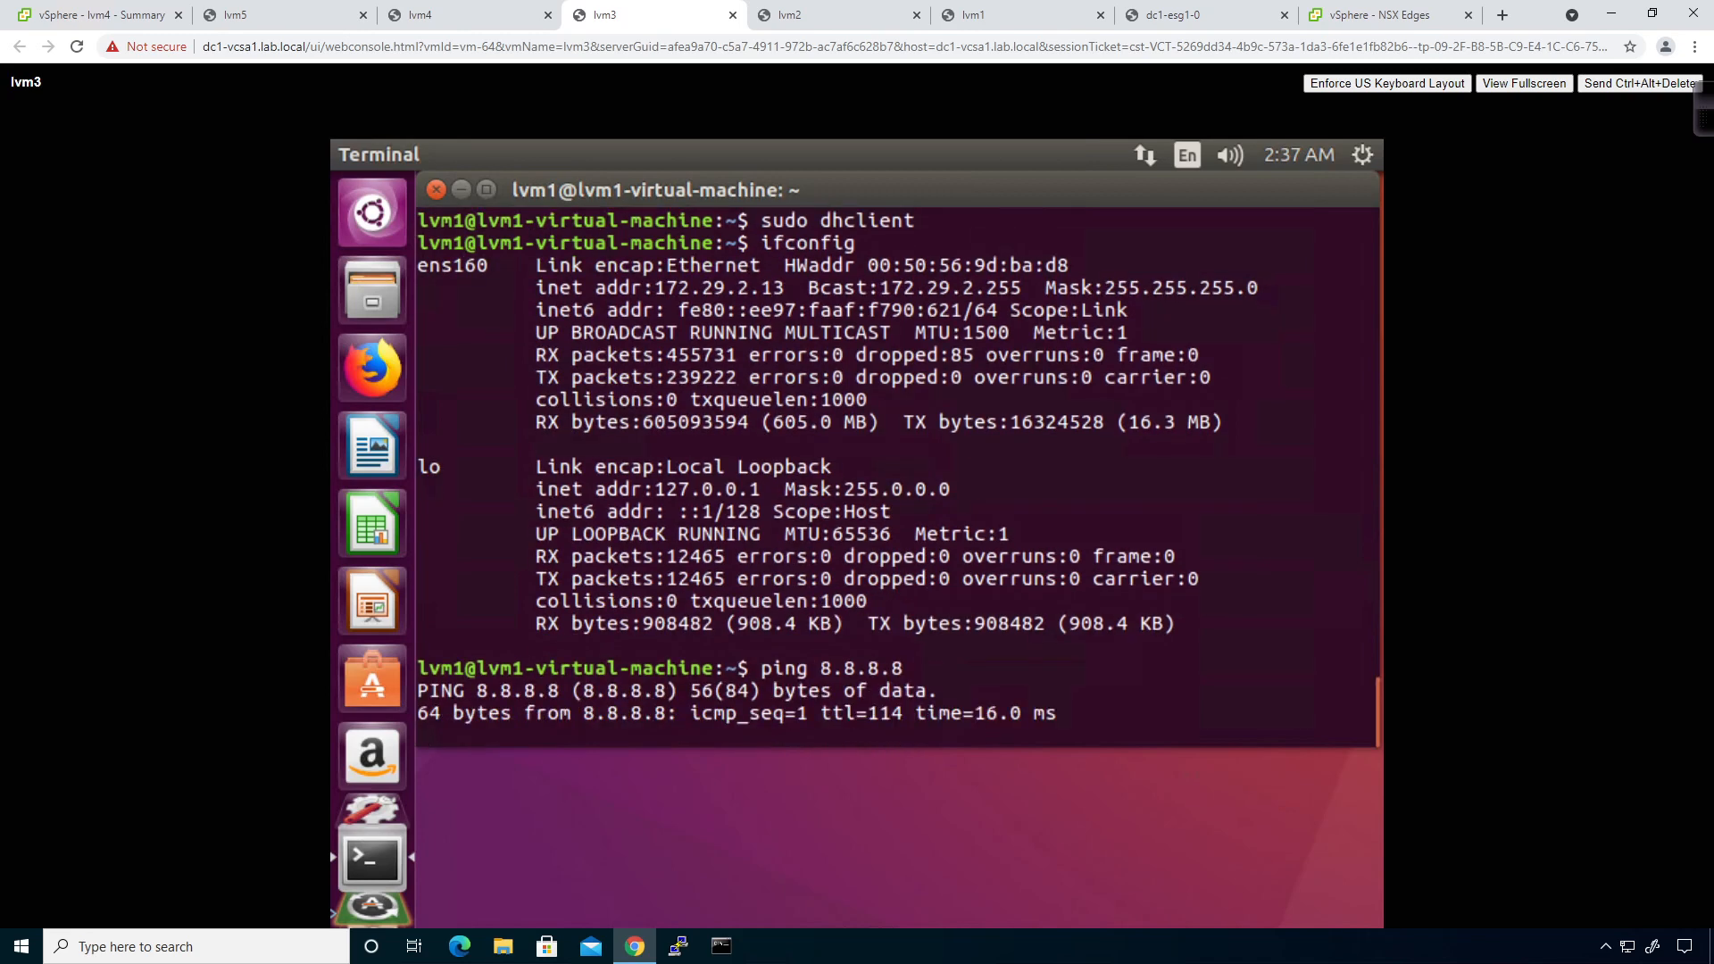
key("ctrl+c")
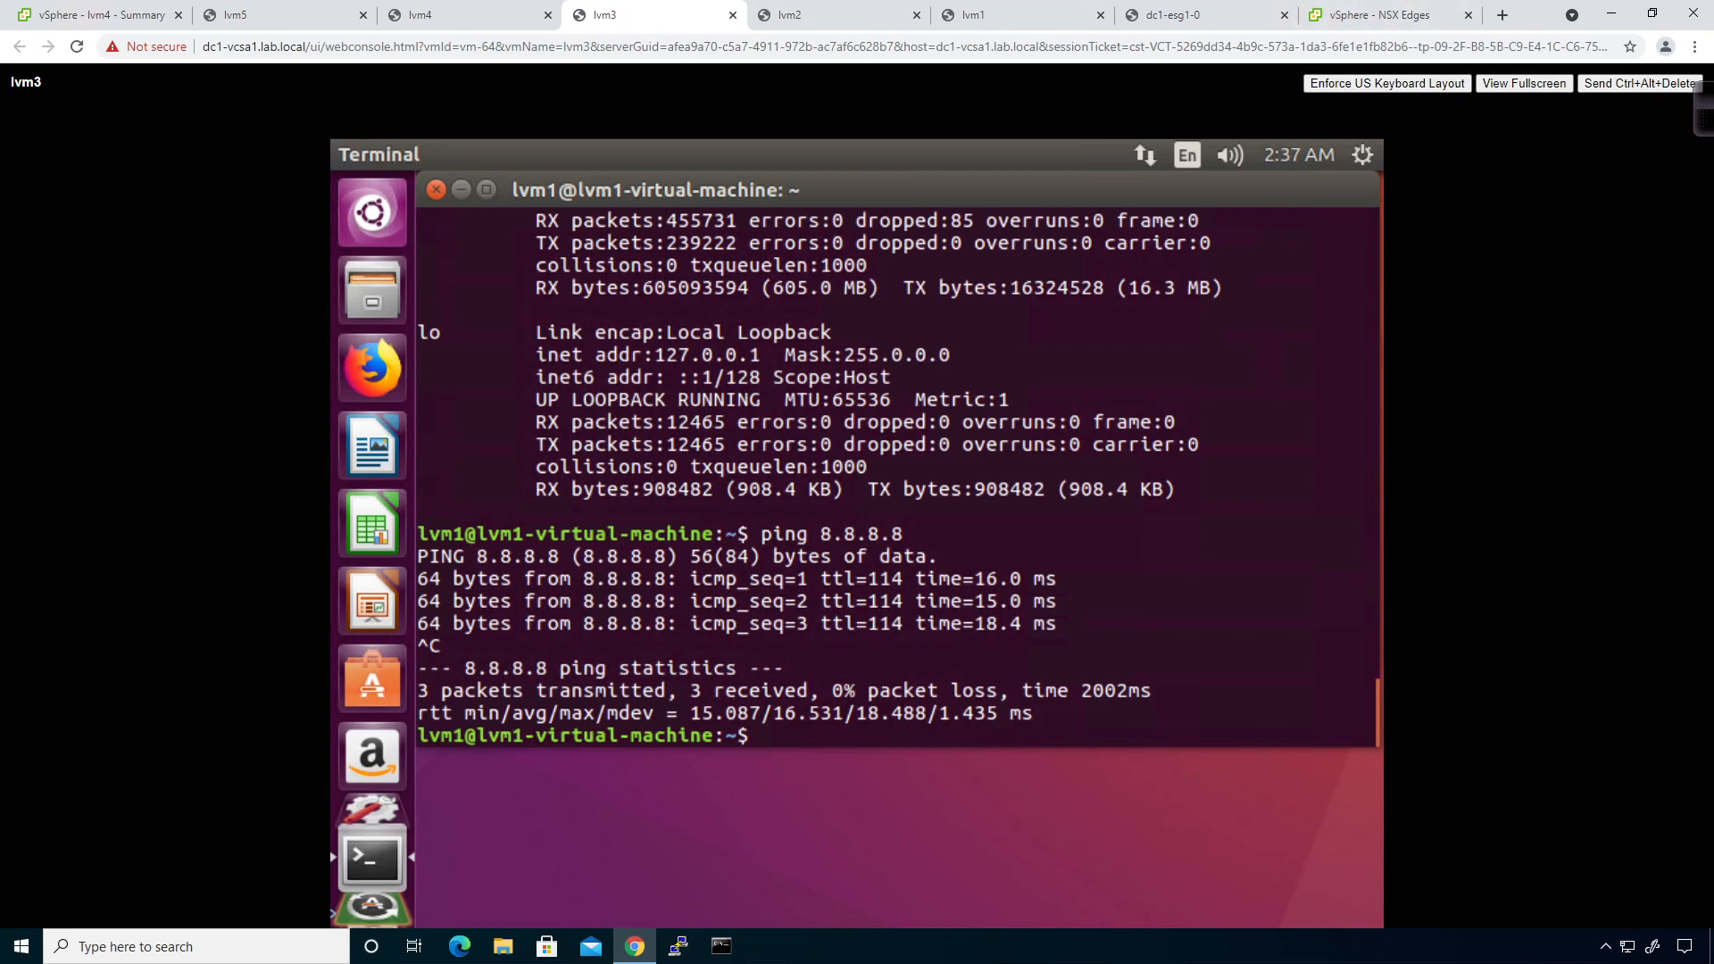
left_click(1345, 20)
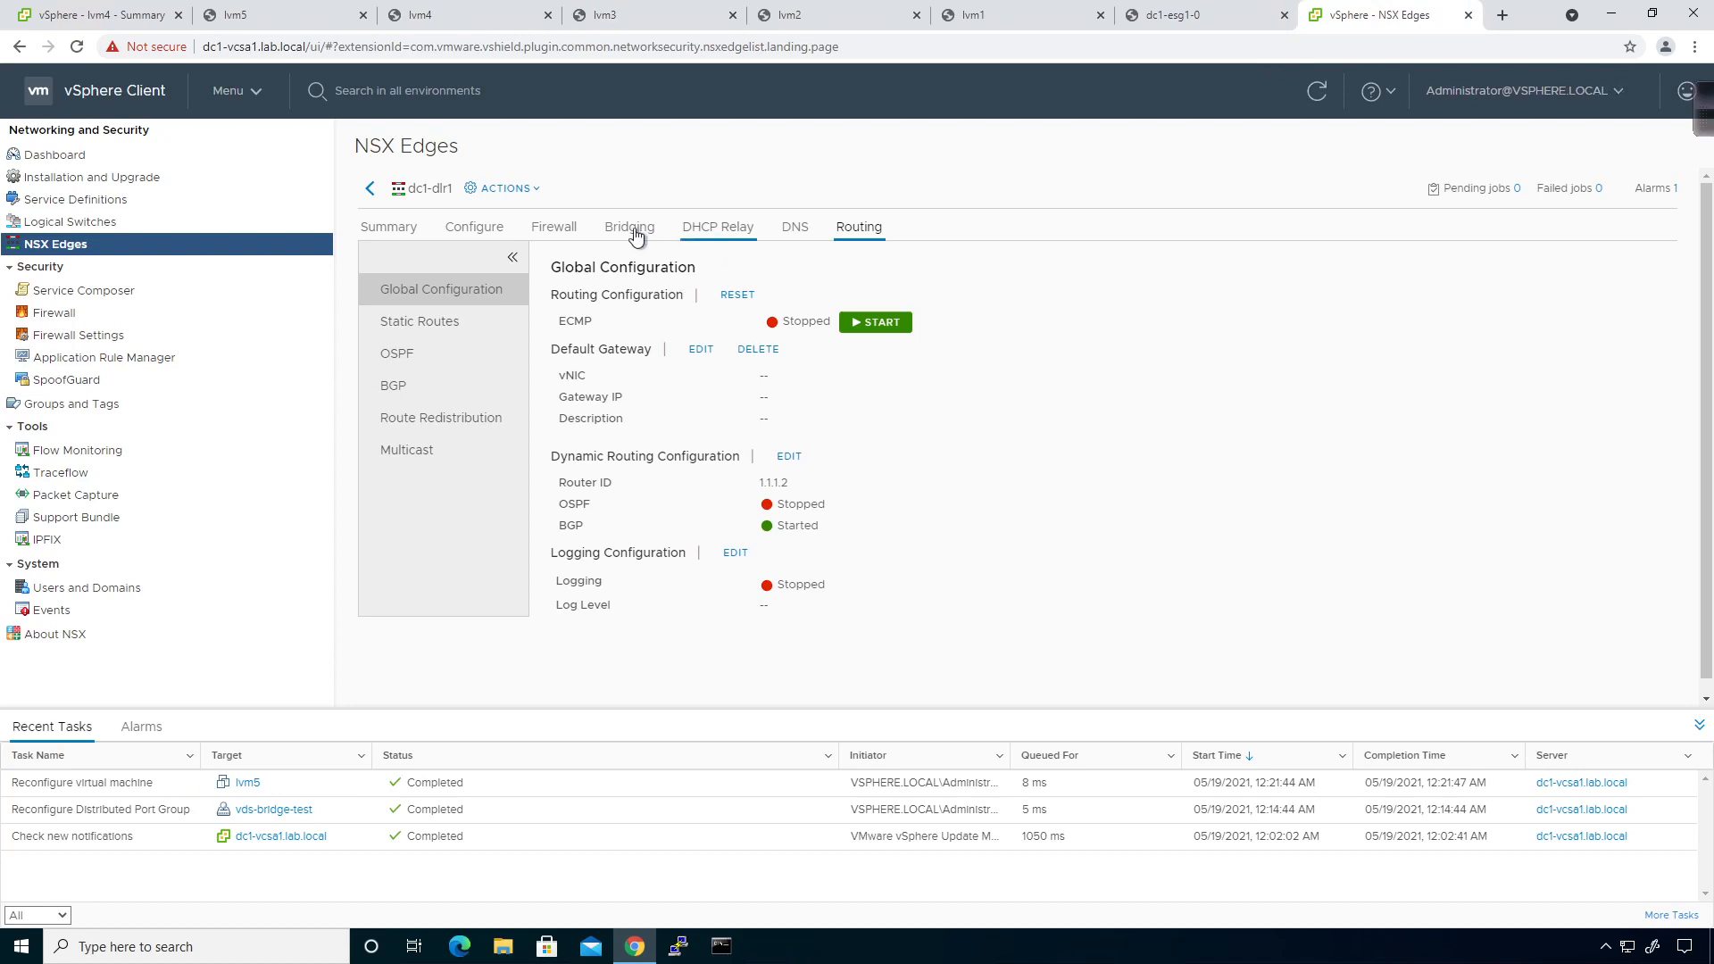
Open dc1-esg1 from the NSX Edges list, check its System Events, then view its DHCP pools.
left_click(370, 190)
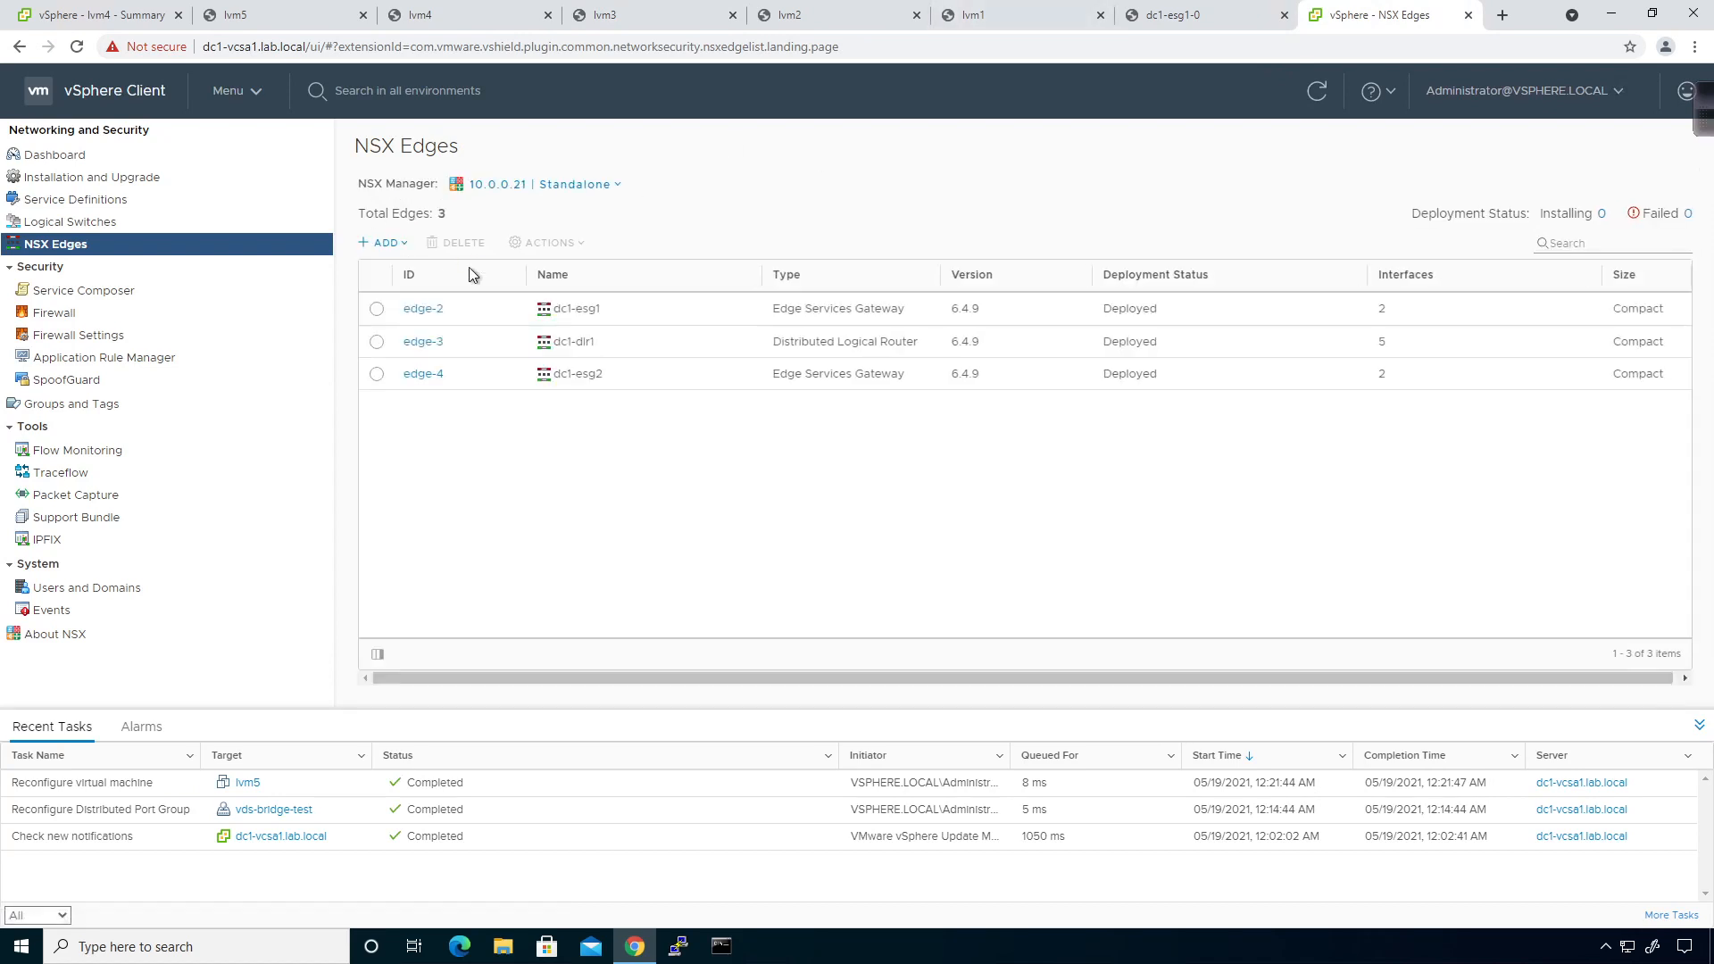
left_click(434, 316)
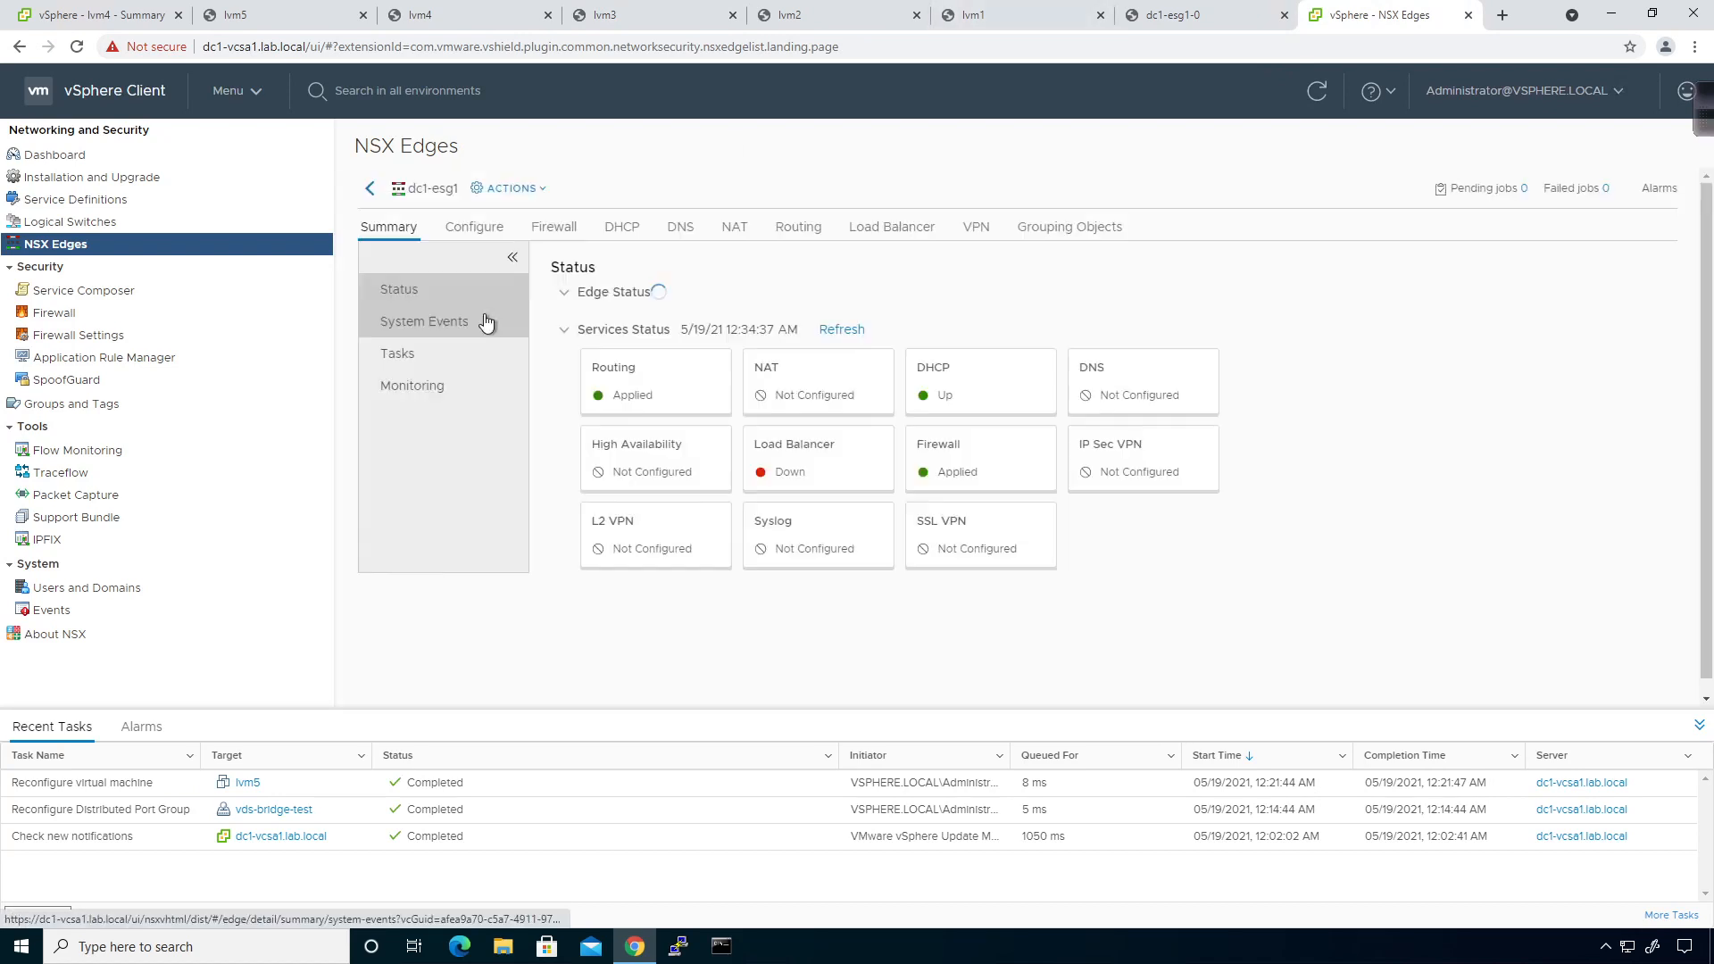
left_click(437, 386)
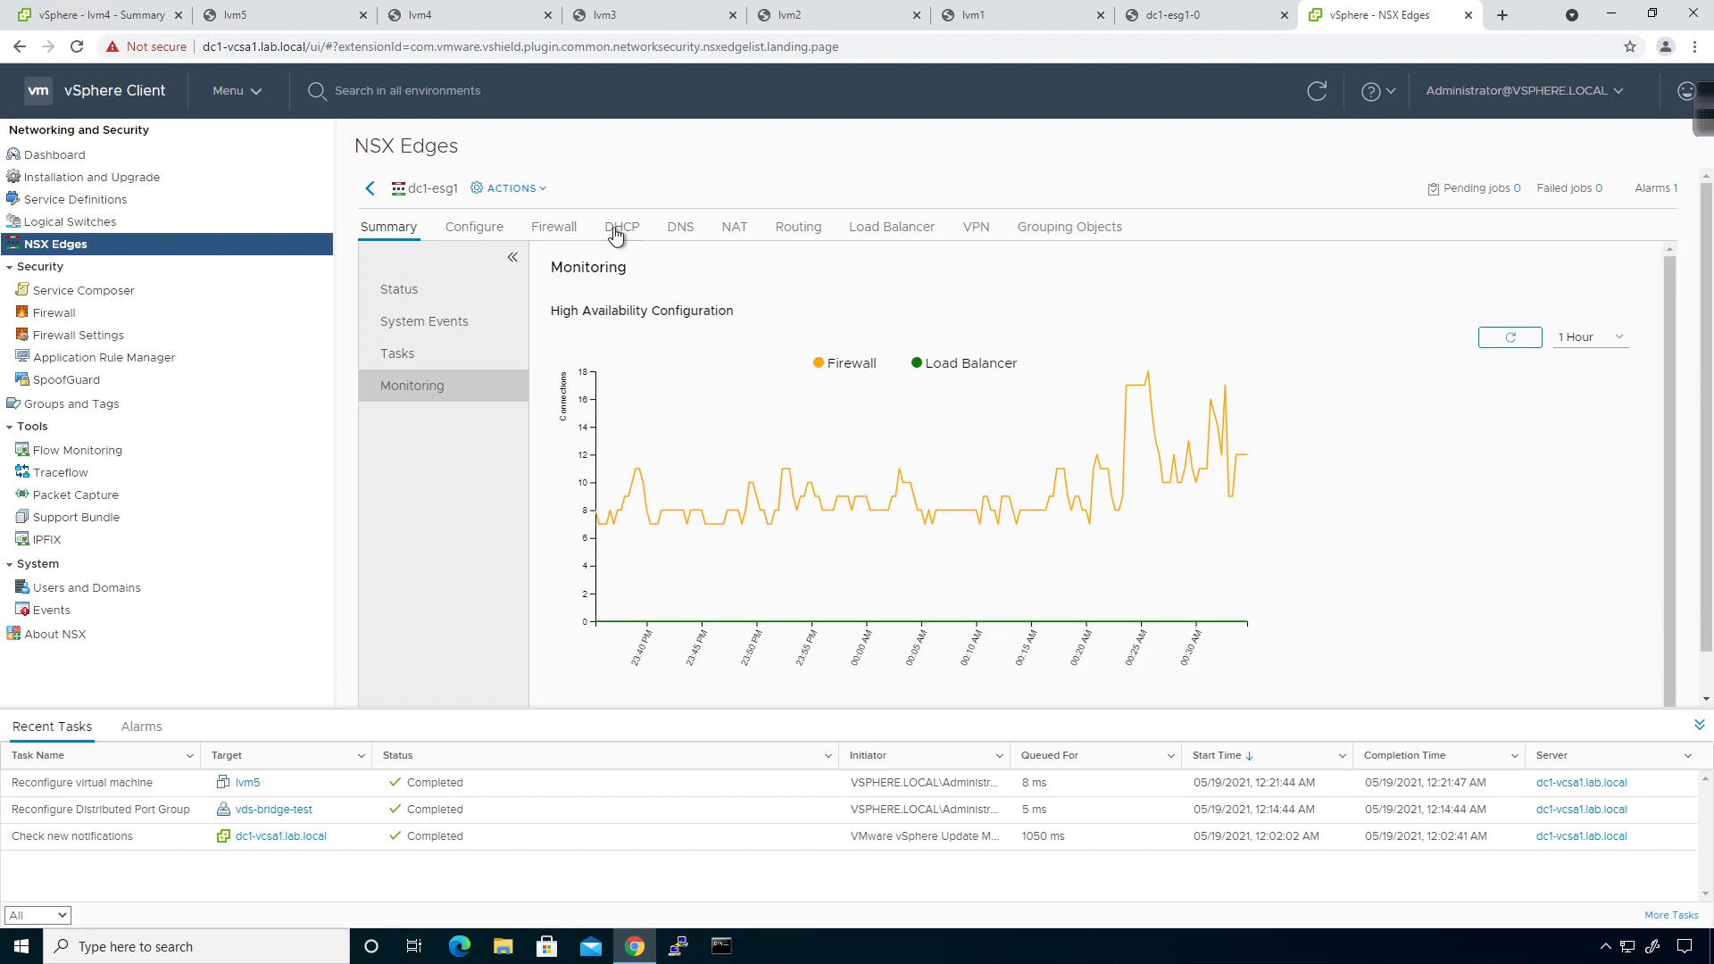
left_click(423, 326)
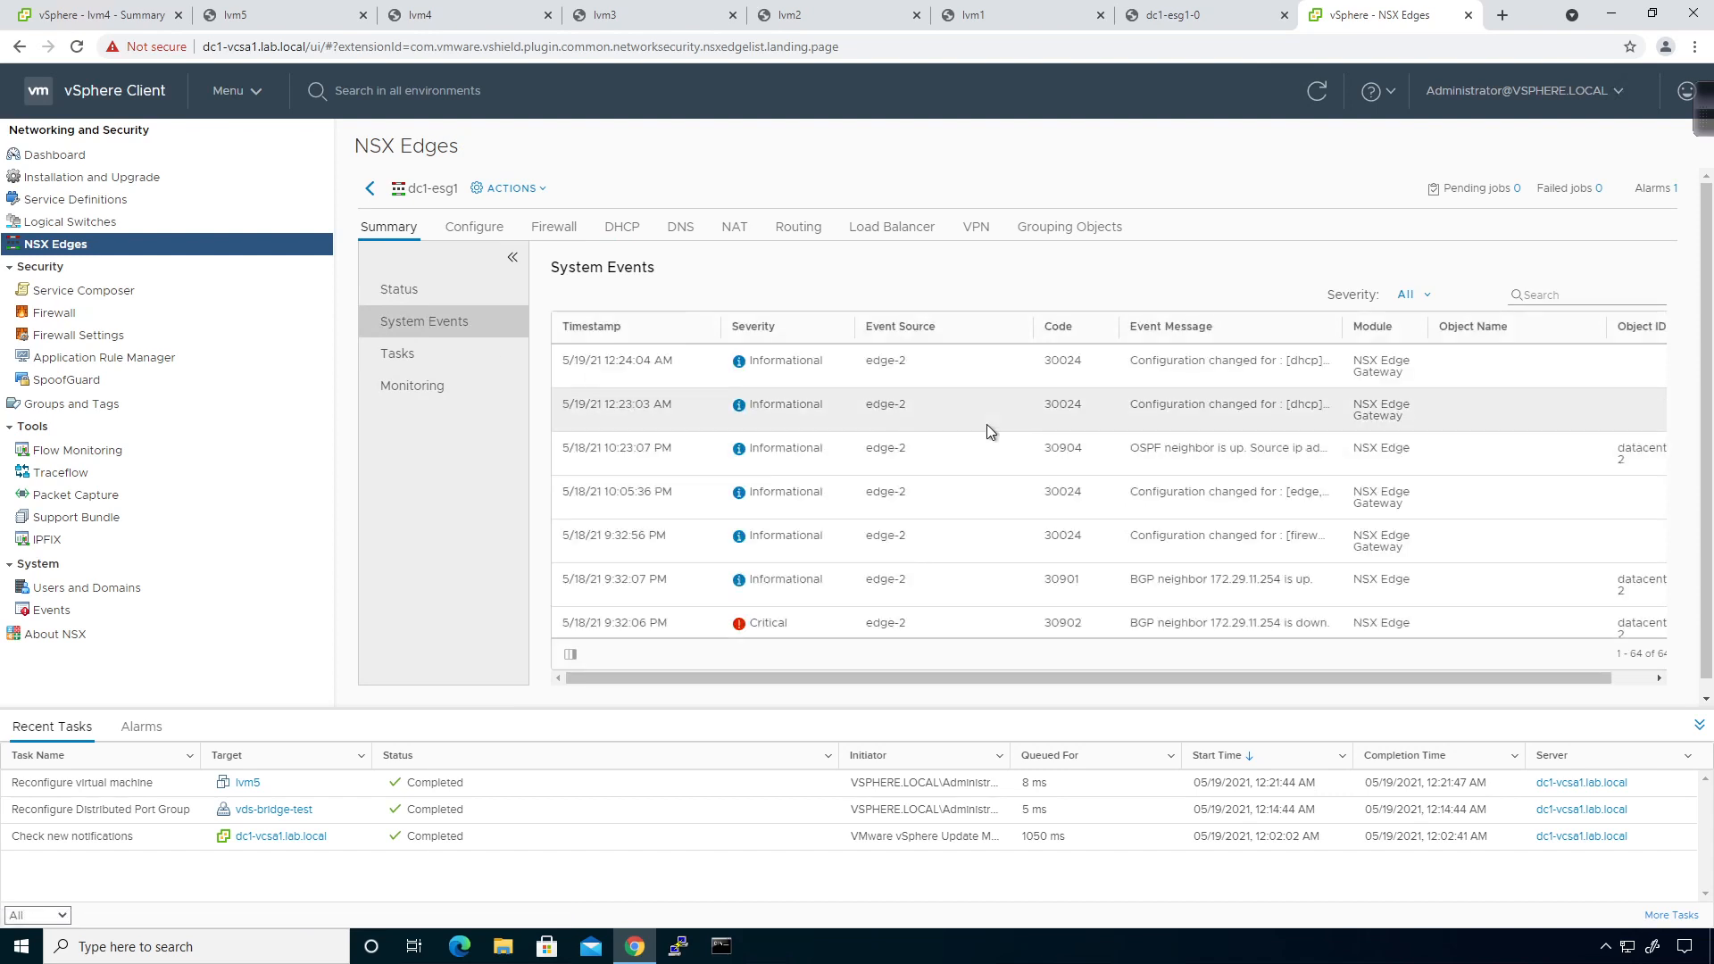
scroll(987, 425, "down", 5)
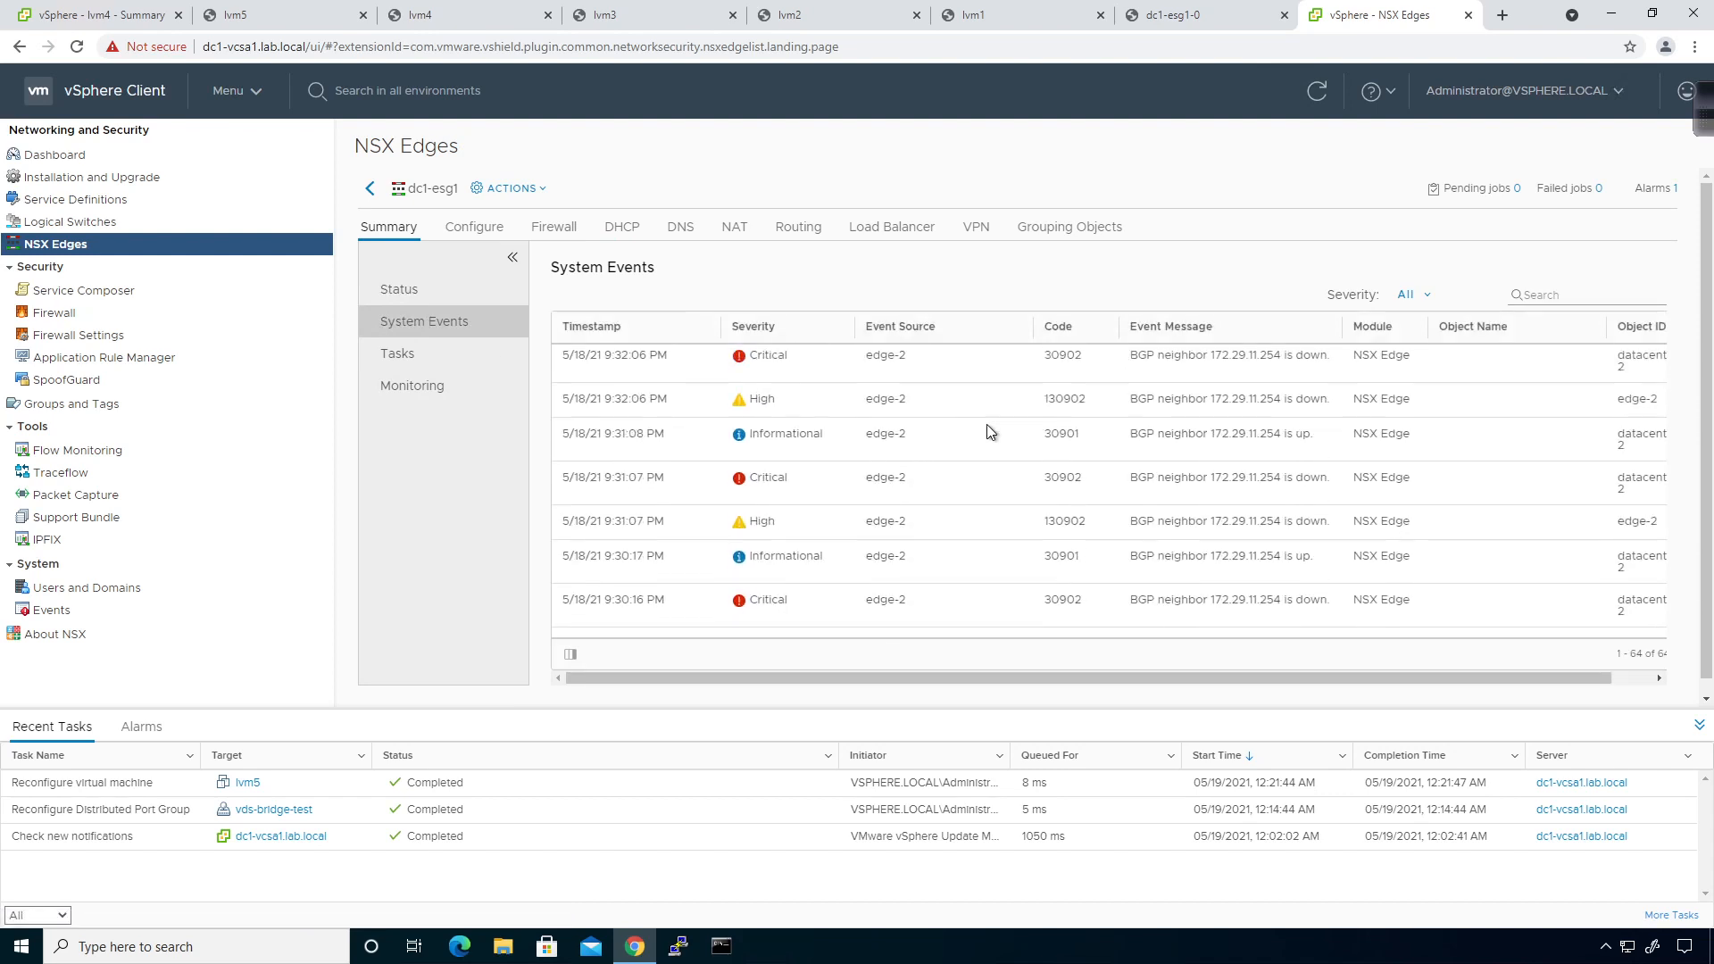
scroll(987, 425, "up", 5)
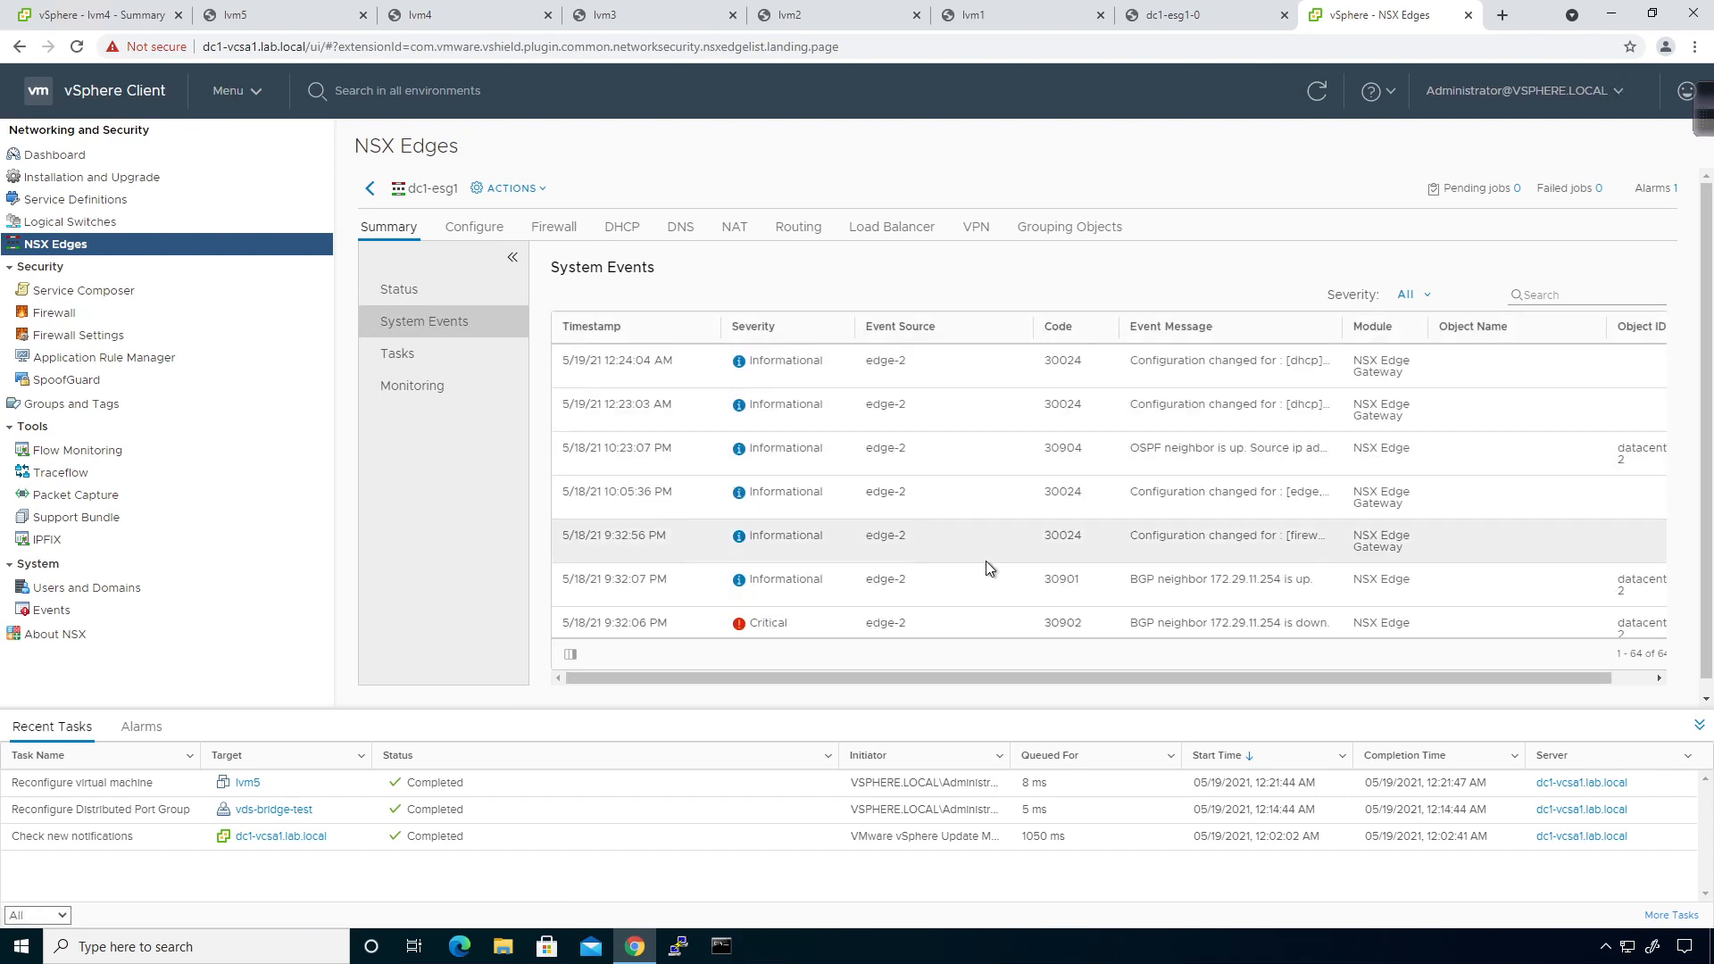
left_click(624, 227)
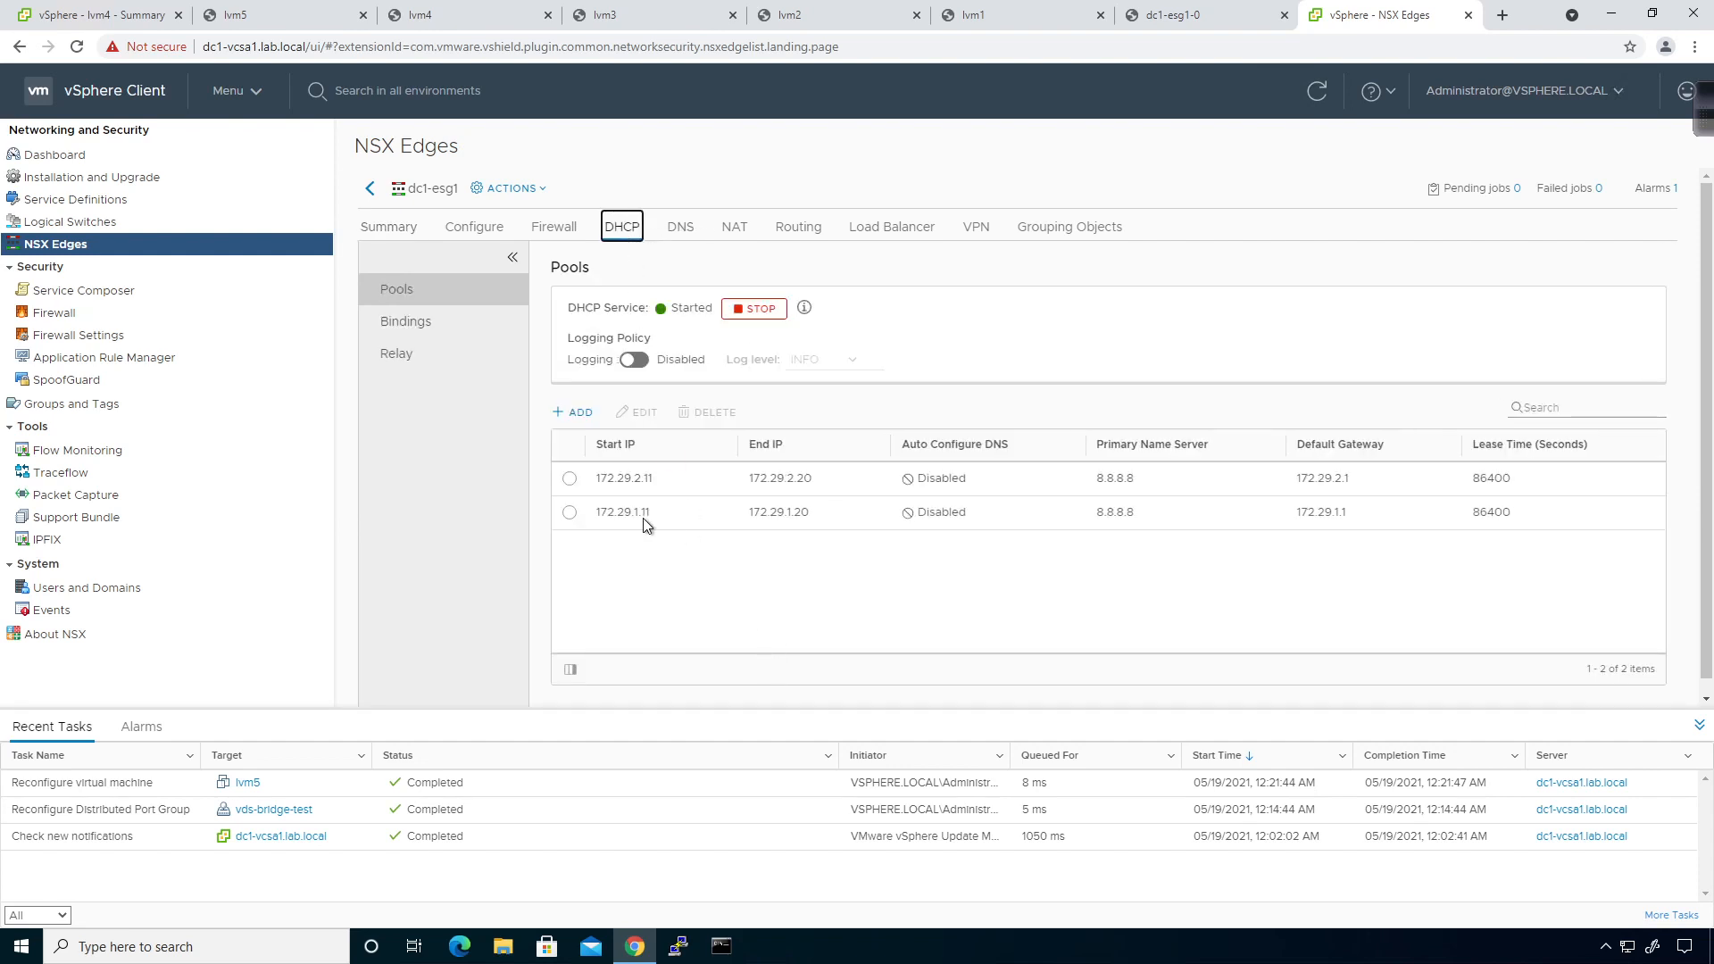
Check dc1-esg1's DHCP Bindings and Relay pages, then list its 26 tasks including the failed EdgePublishJob.
scroll(1123, 501, "down", 2)
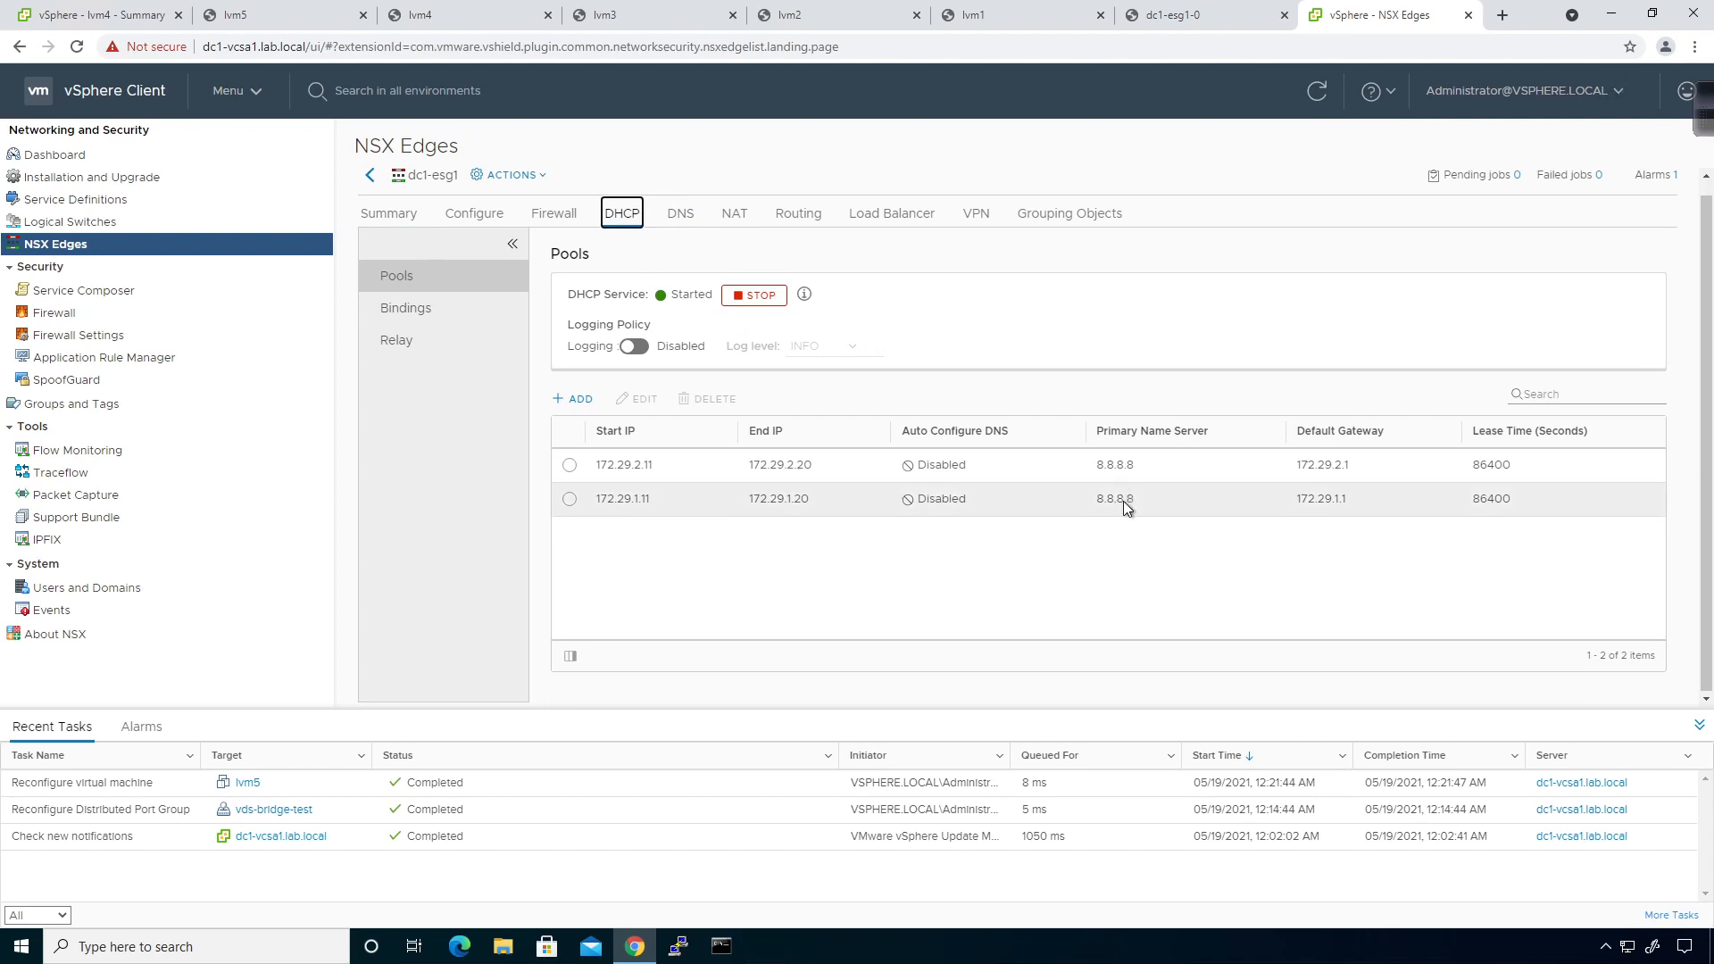
scroll(1123, 501, "up", 2)
left_click(453, 327)
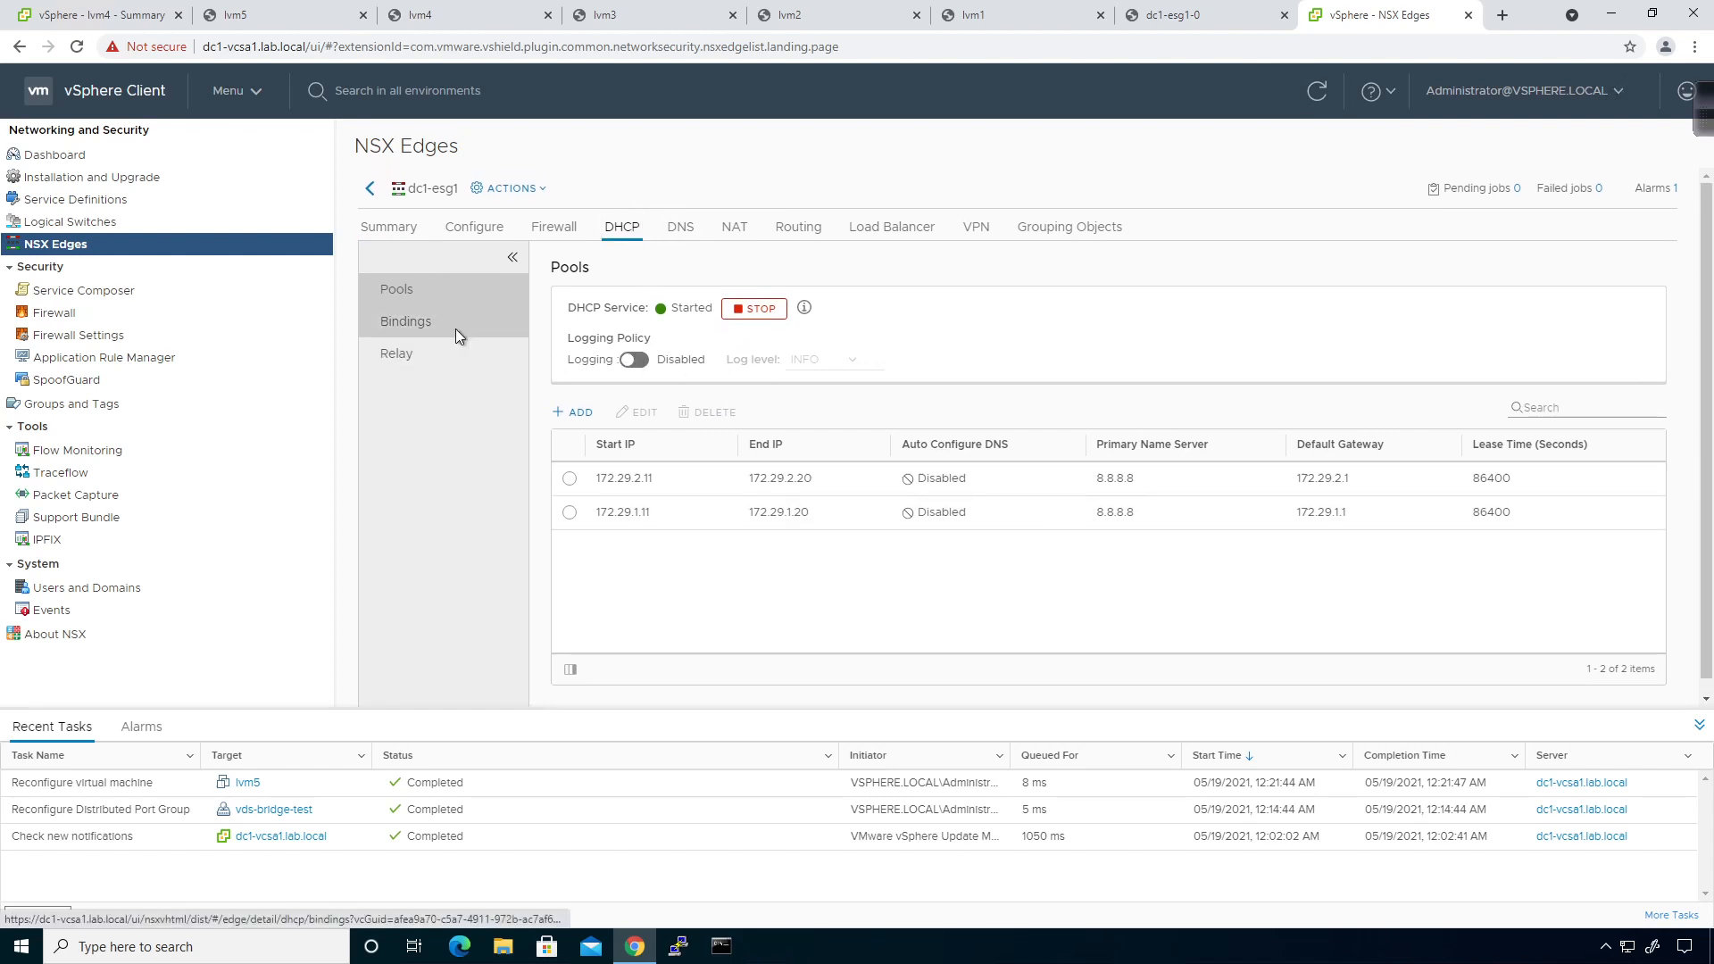
left_click(419, 367)
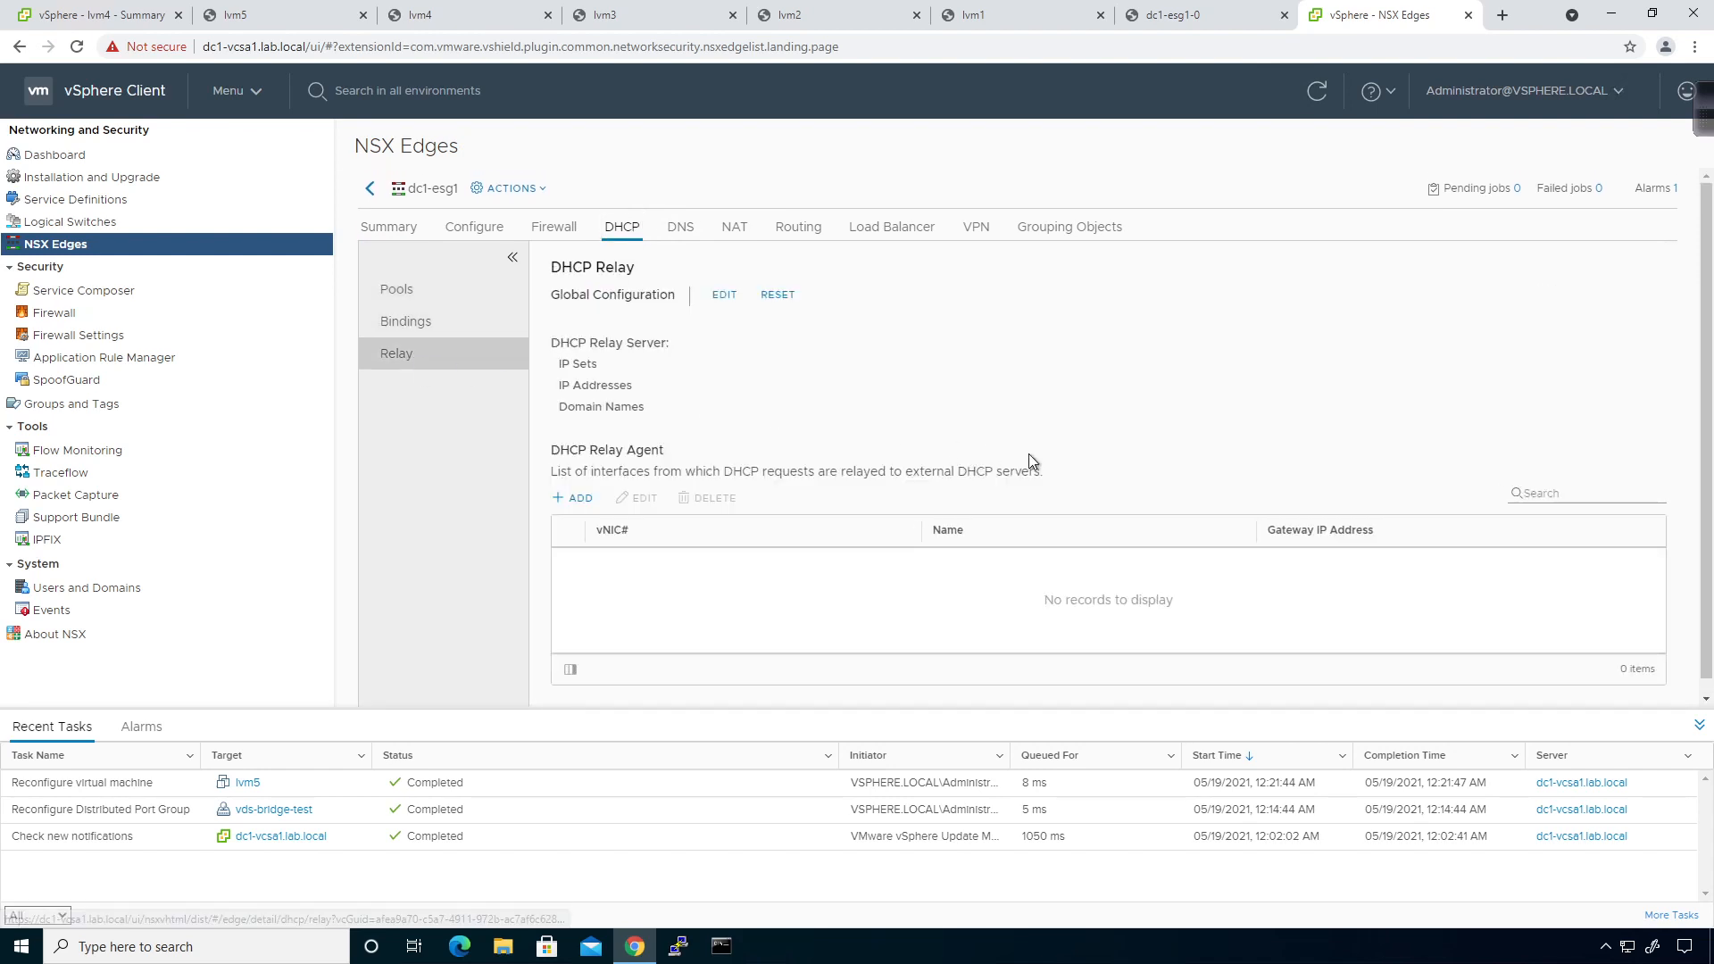
left_click(390, 230)
left_click(436, 348)
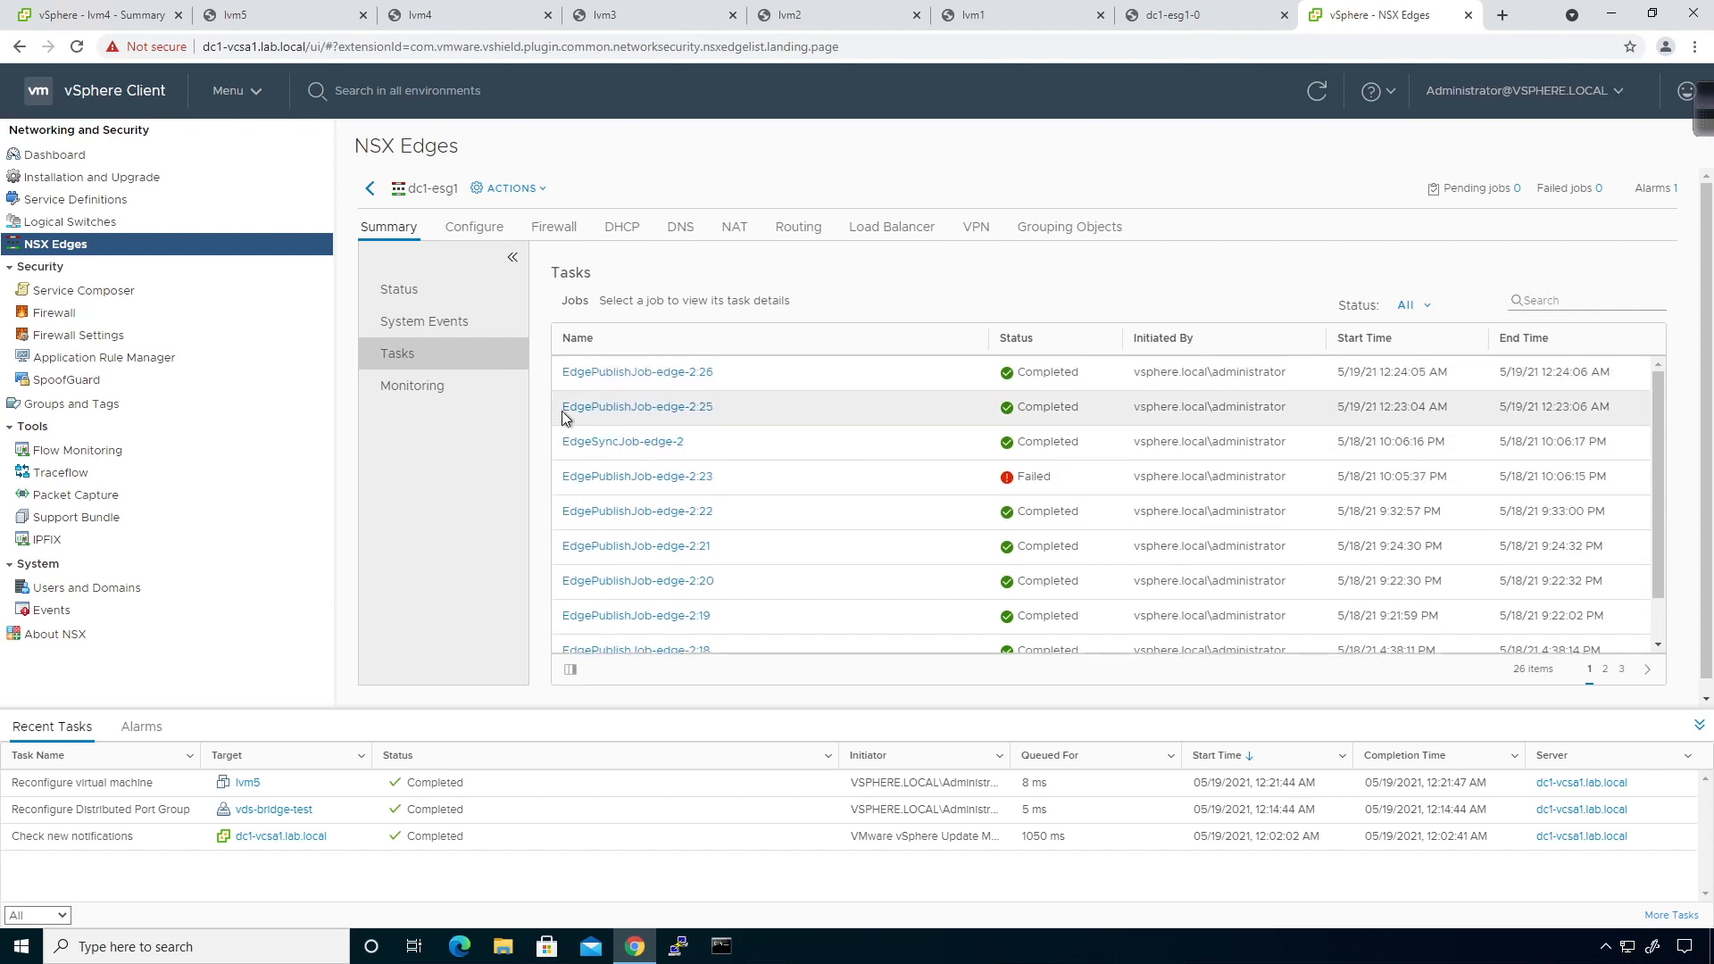
Show dc1-esg1's connection monitoring chart, then go back to the dc1-esg1-0 console lease list.
left_click(439, 393)
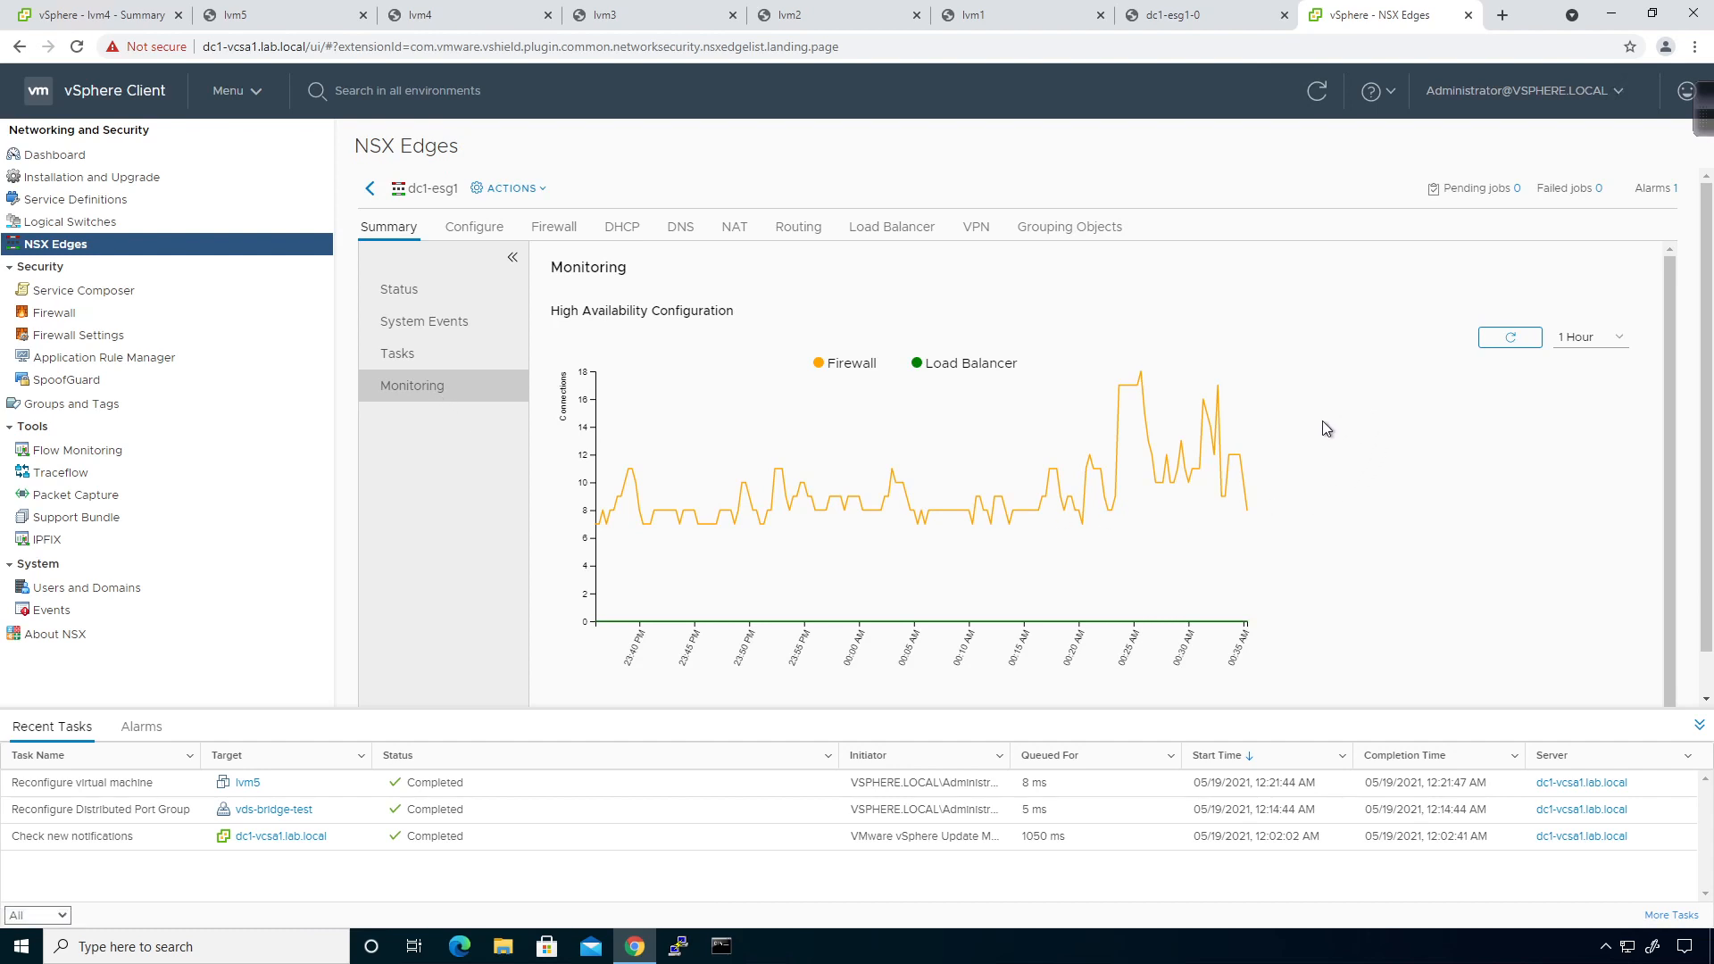
left_click(1177, 20)
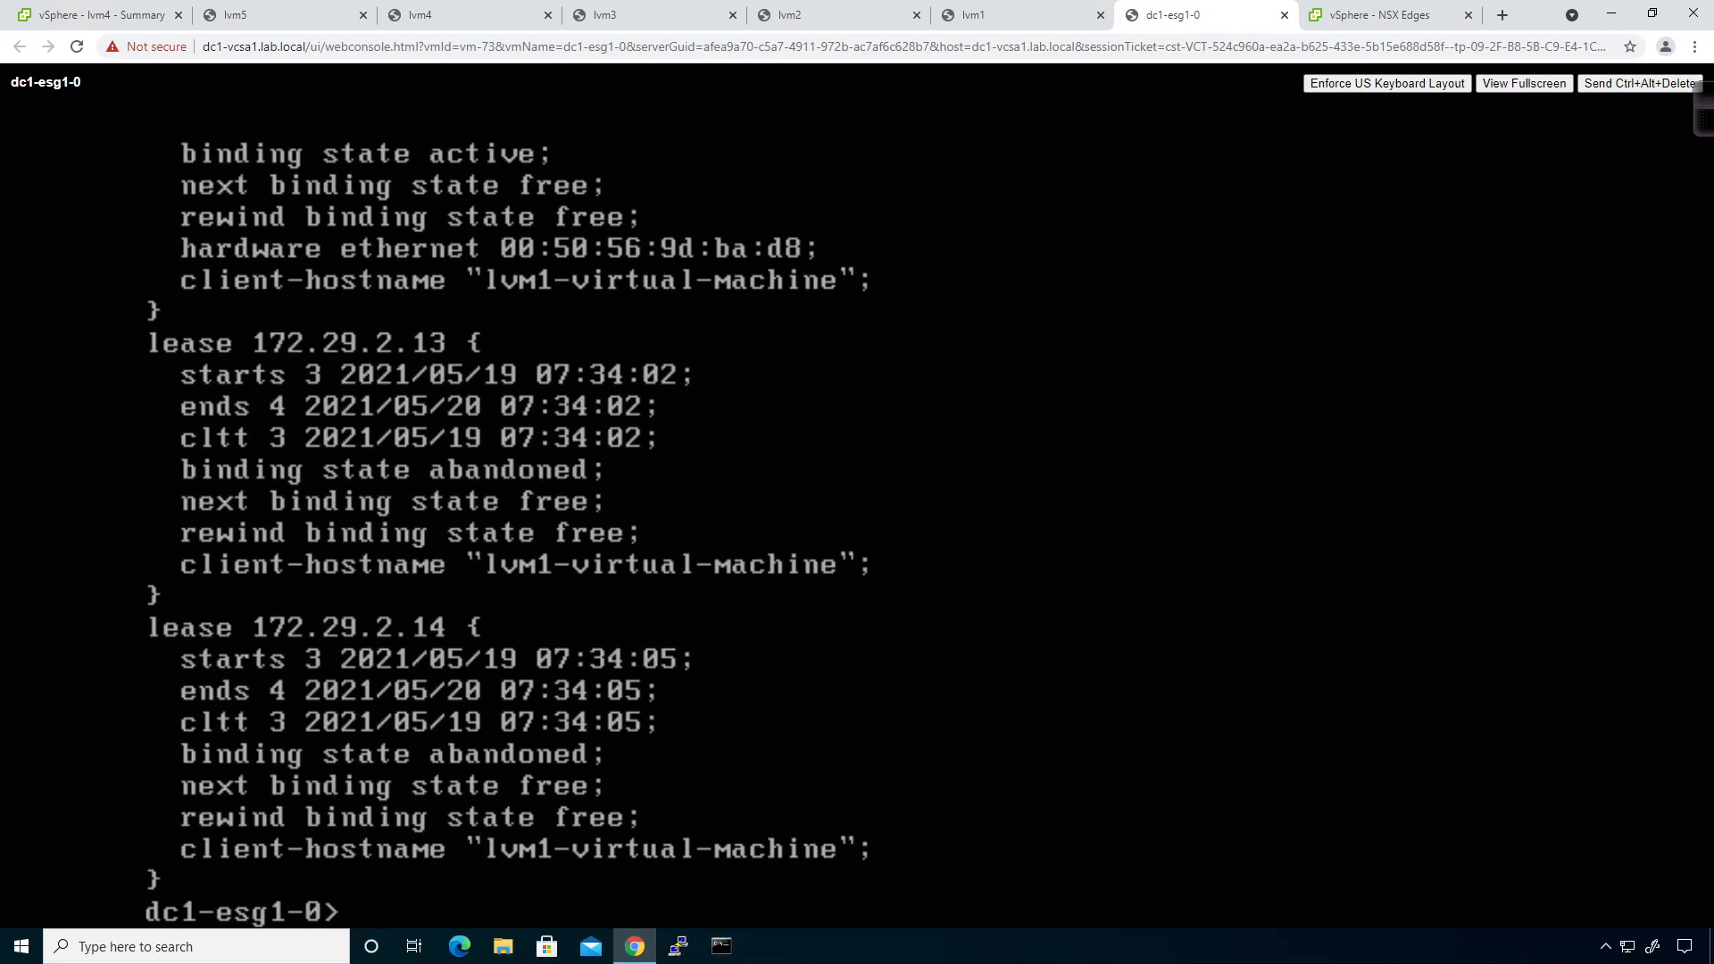
Open an Administrator Command Prompt from the taskbar and start a ping command.
left_click(721, 946)
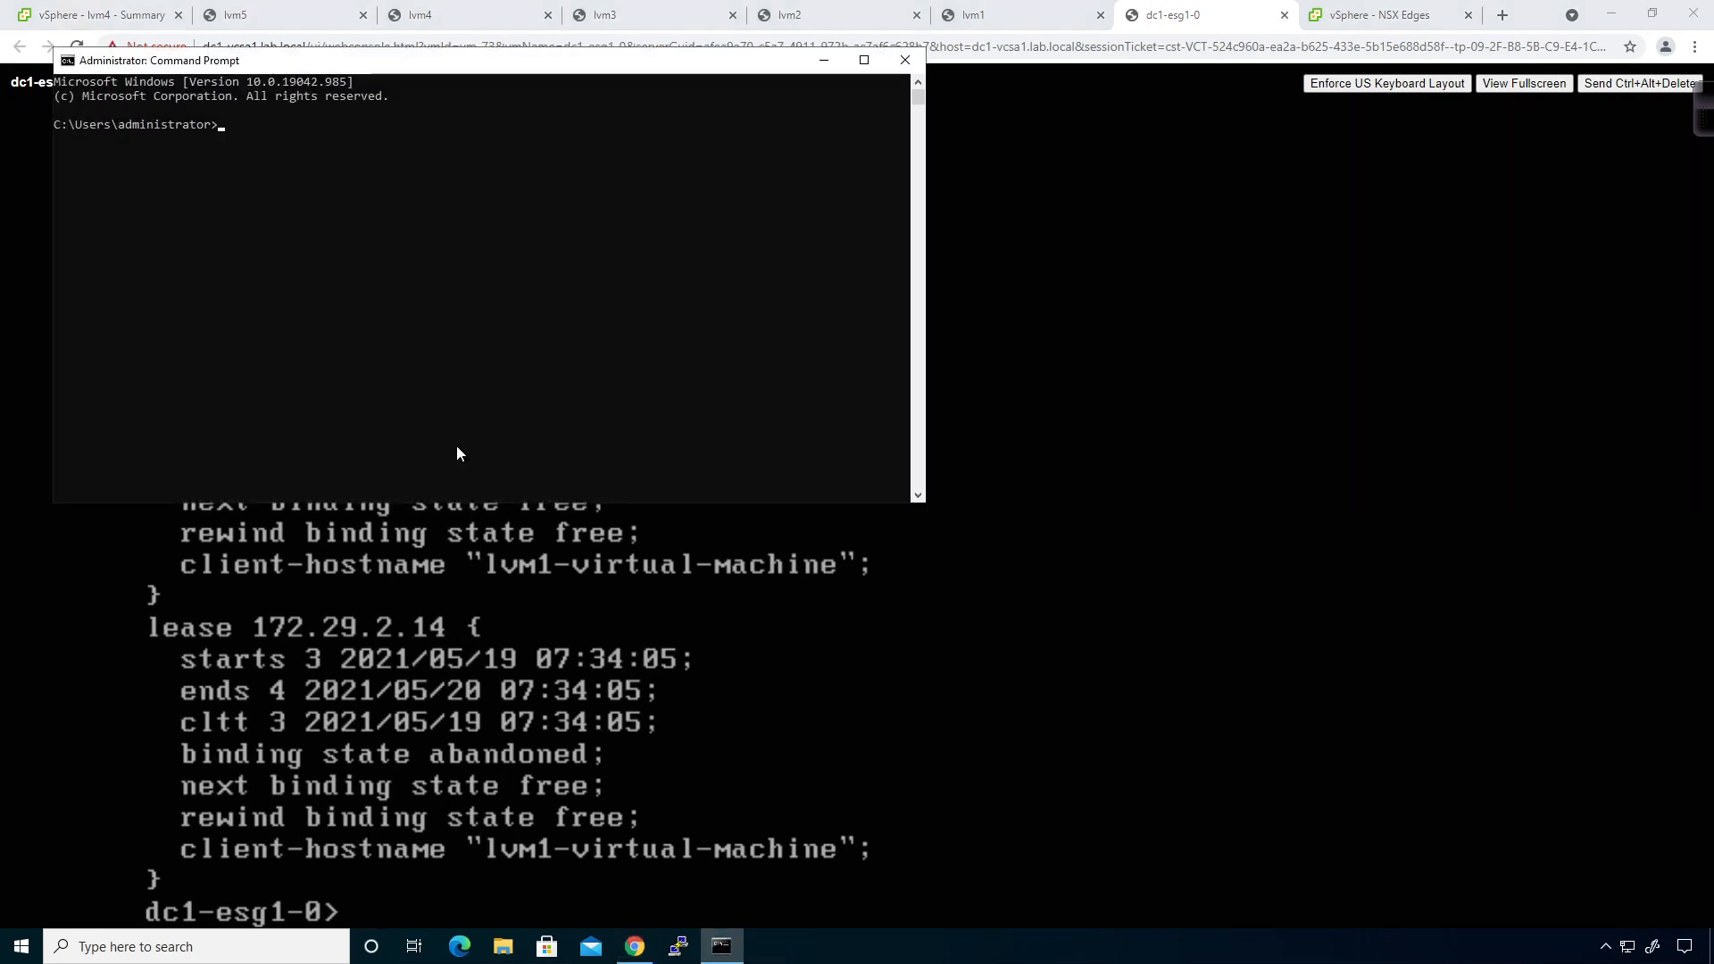
type("ping")
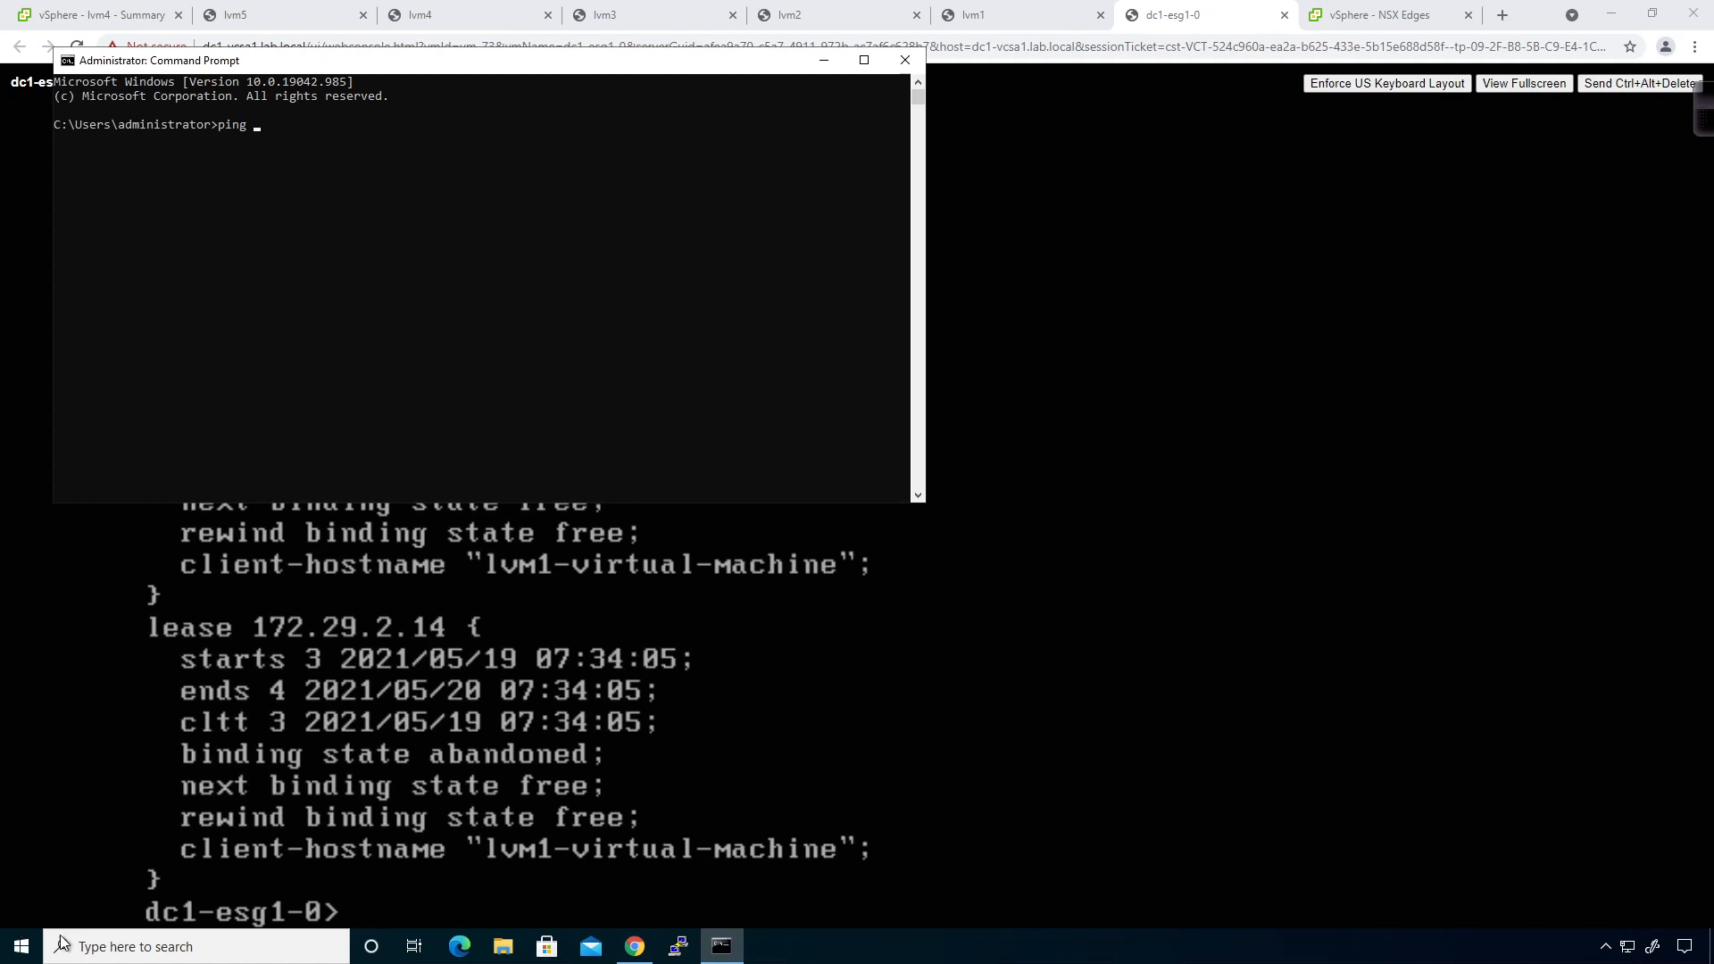
Launch Remote Desktop Connection and connect to the server at 10.0.0.254.
left_click(34, 946)
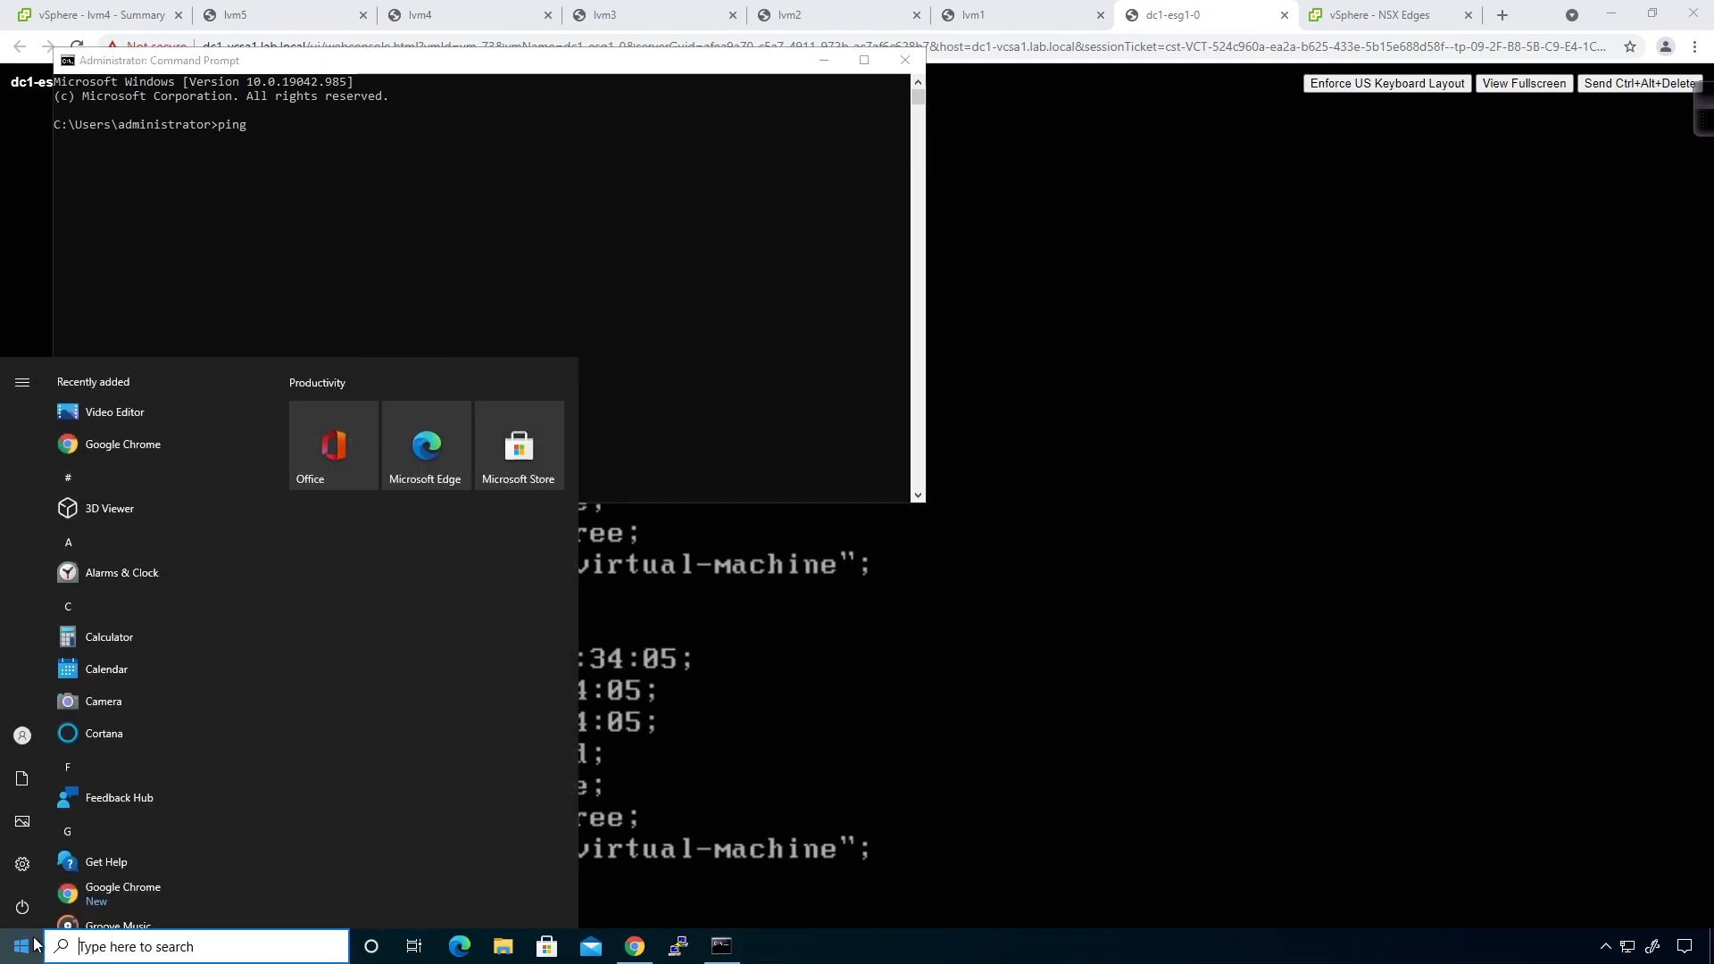
type("remote")
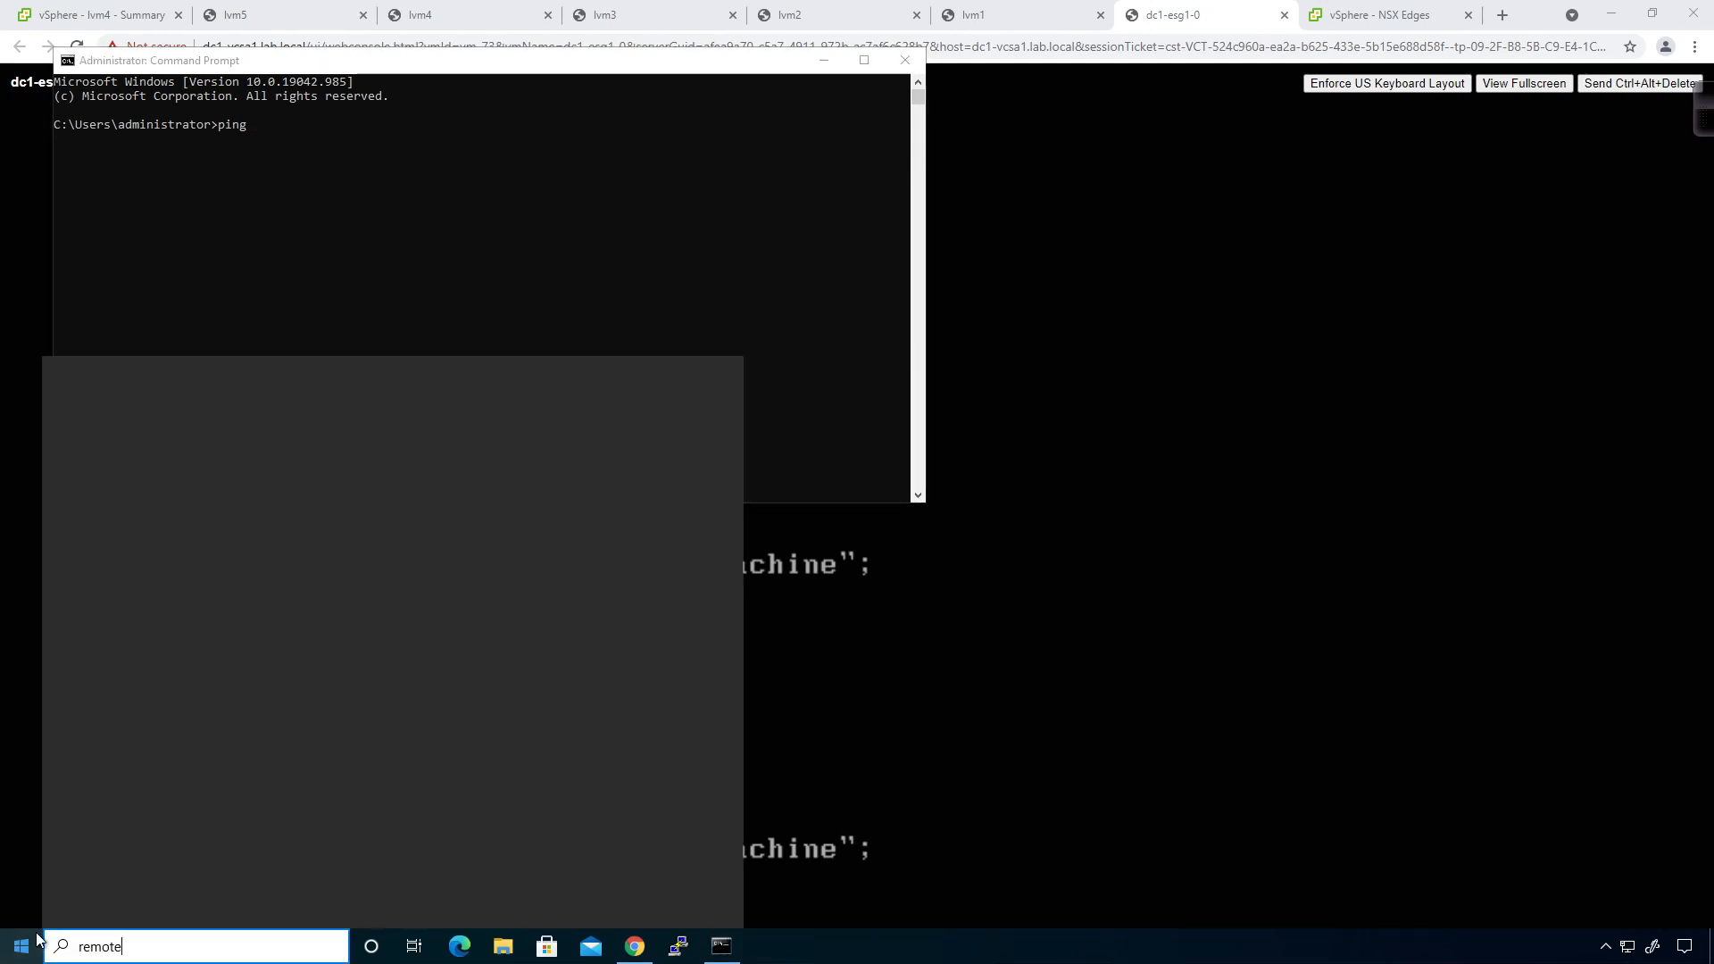
left_click(150, 459)
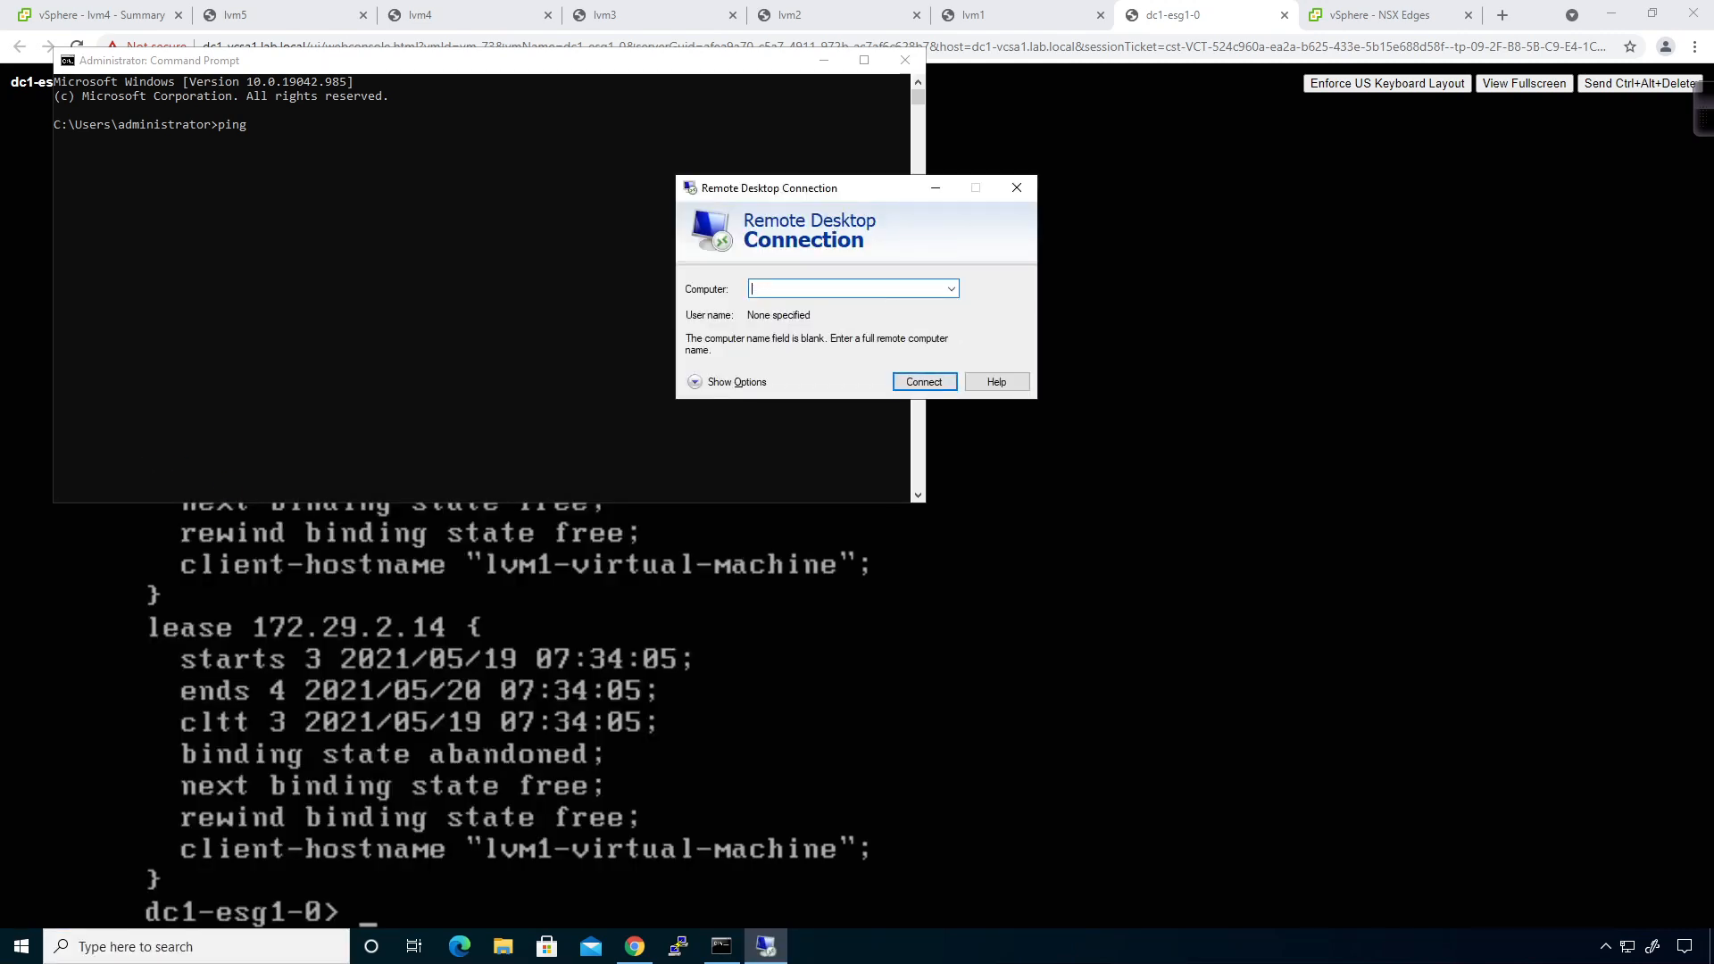
left_click(952, 288)
left_click(911, 284)
type("10.0.0.254")
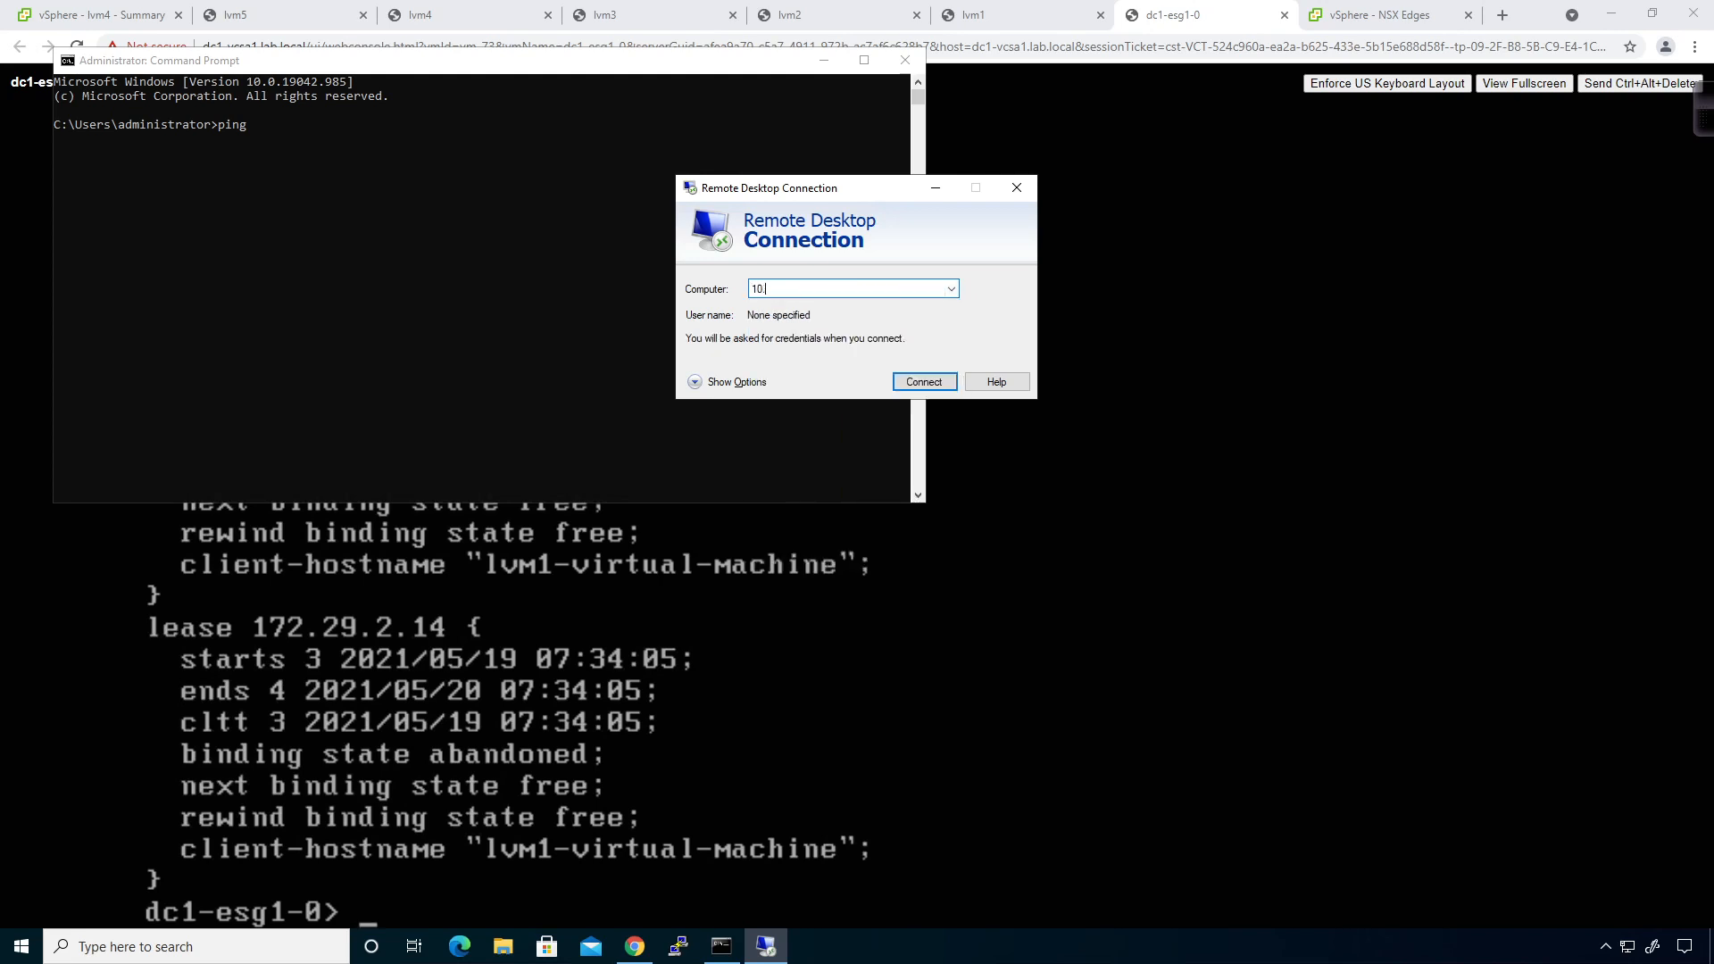
left_click(908, 382)
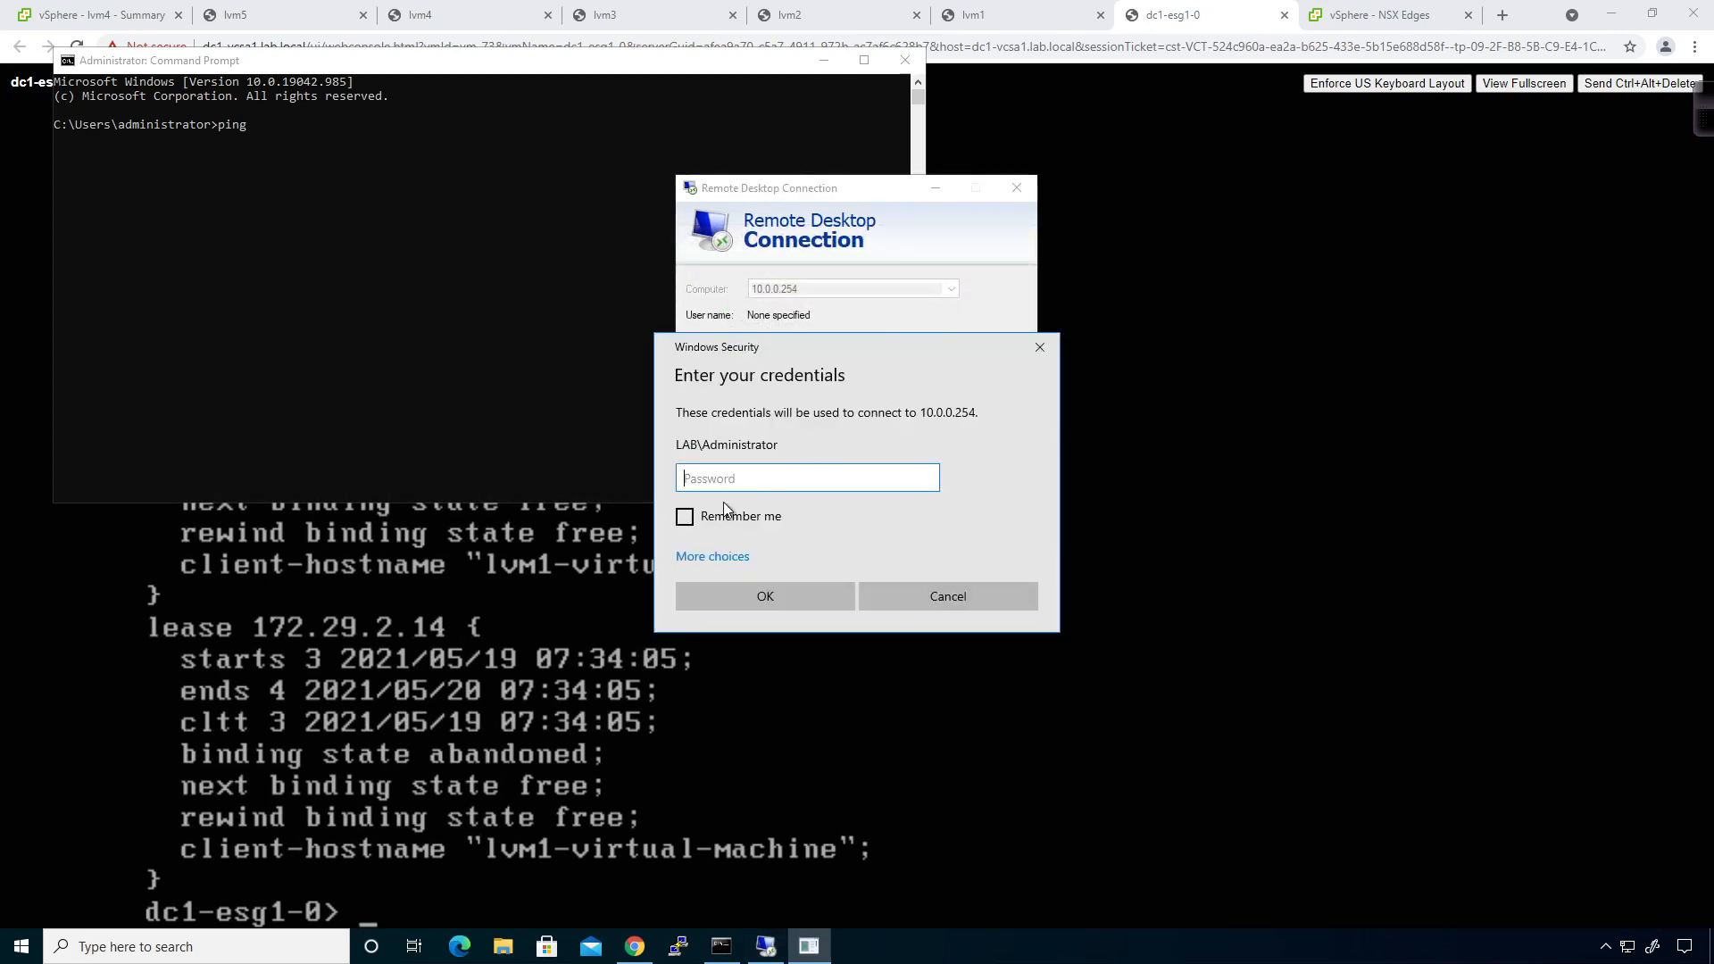
Sign in with the administrator password and accept the certificate warning.
type("VM")
key("Return")
left_click(714, 458)
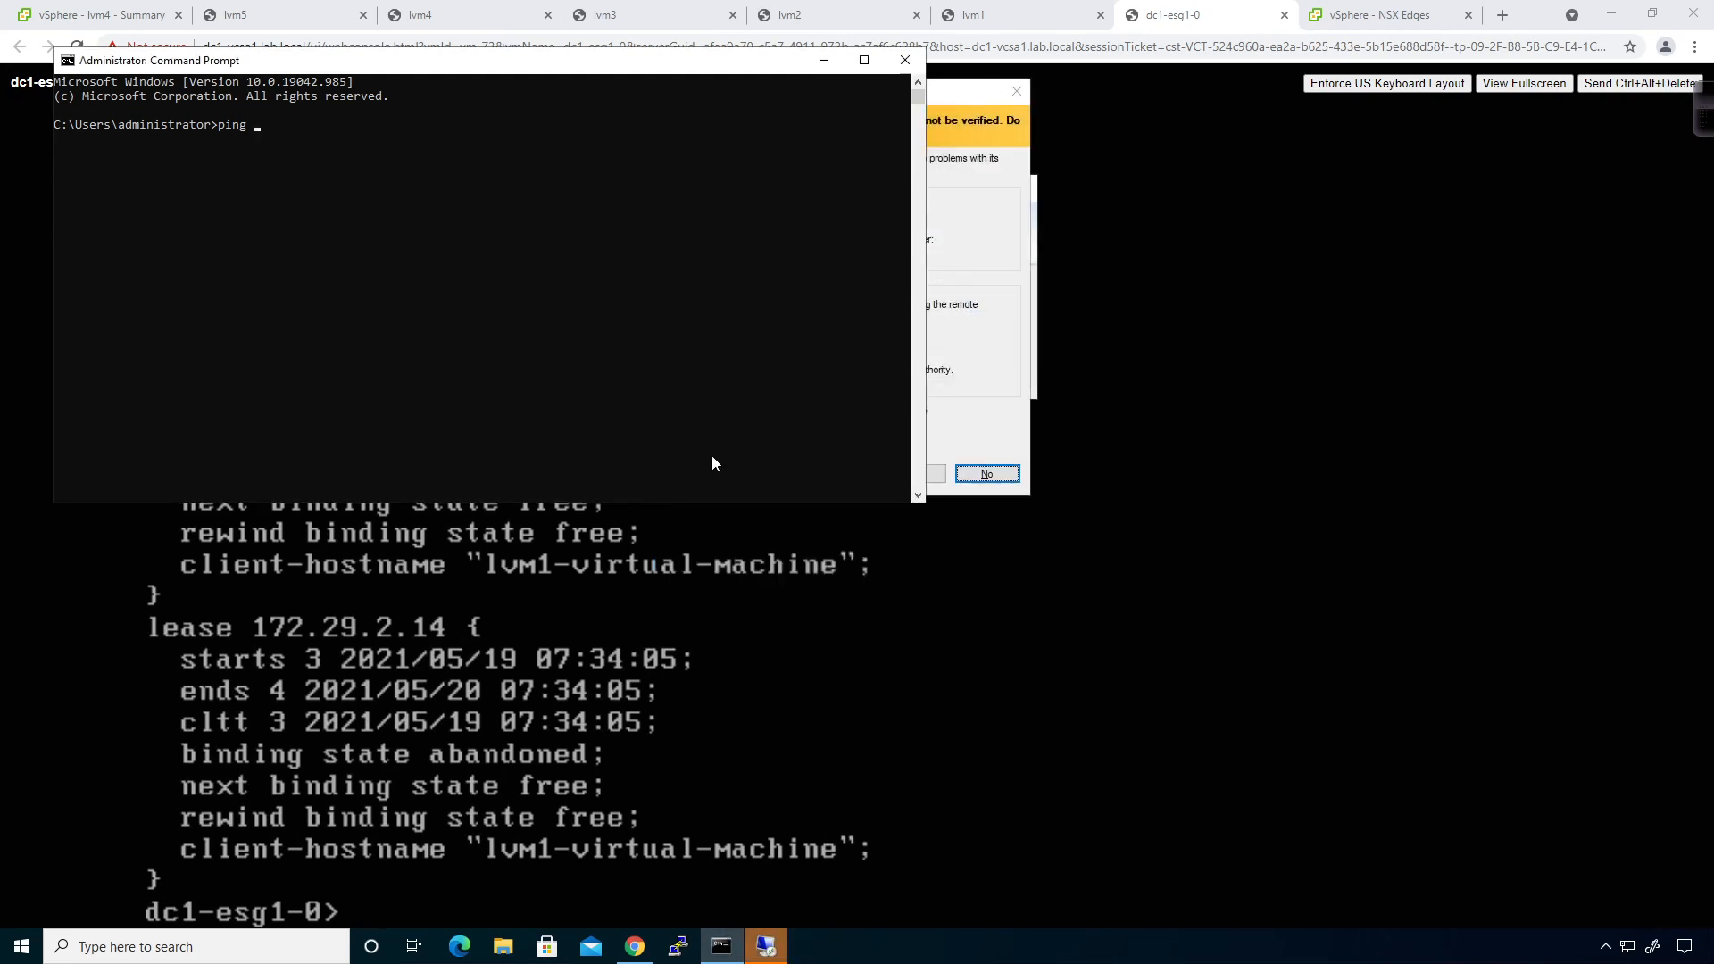
left_click(988, 424)
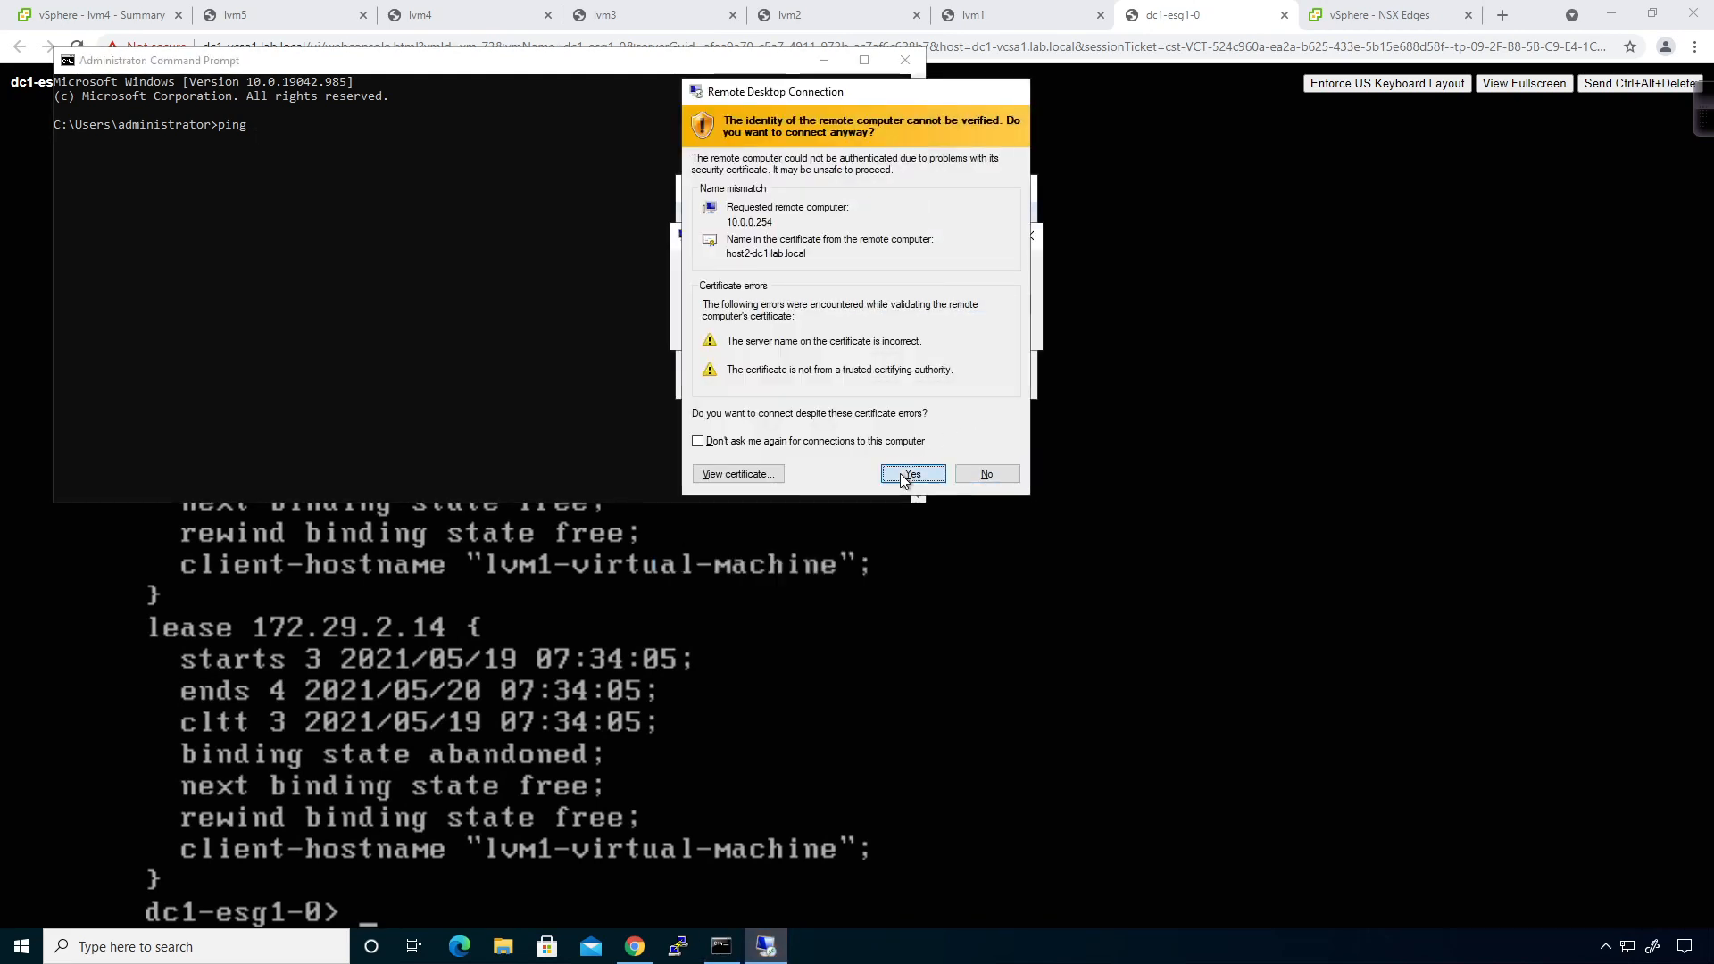
left_click(899, 473)
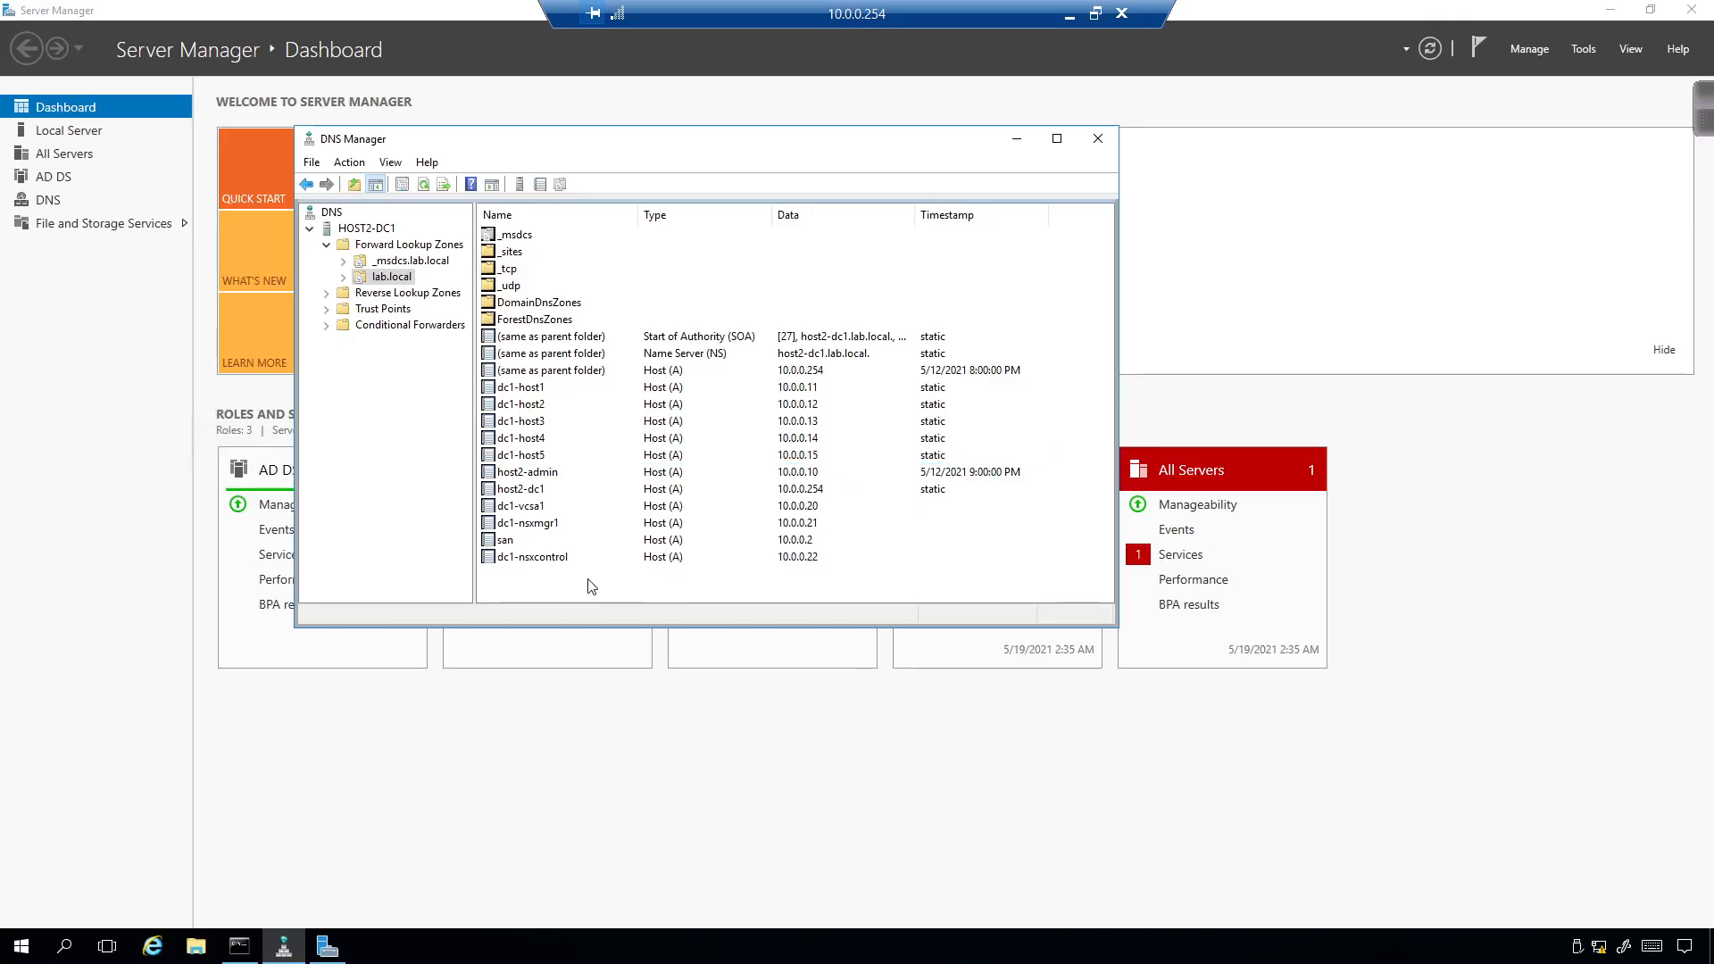
Review the lab.local records in DNS Manager, then minimize the remote session.
left_click(589, 586)
right_click(589, 586)
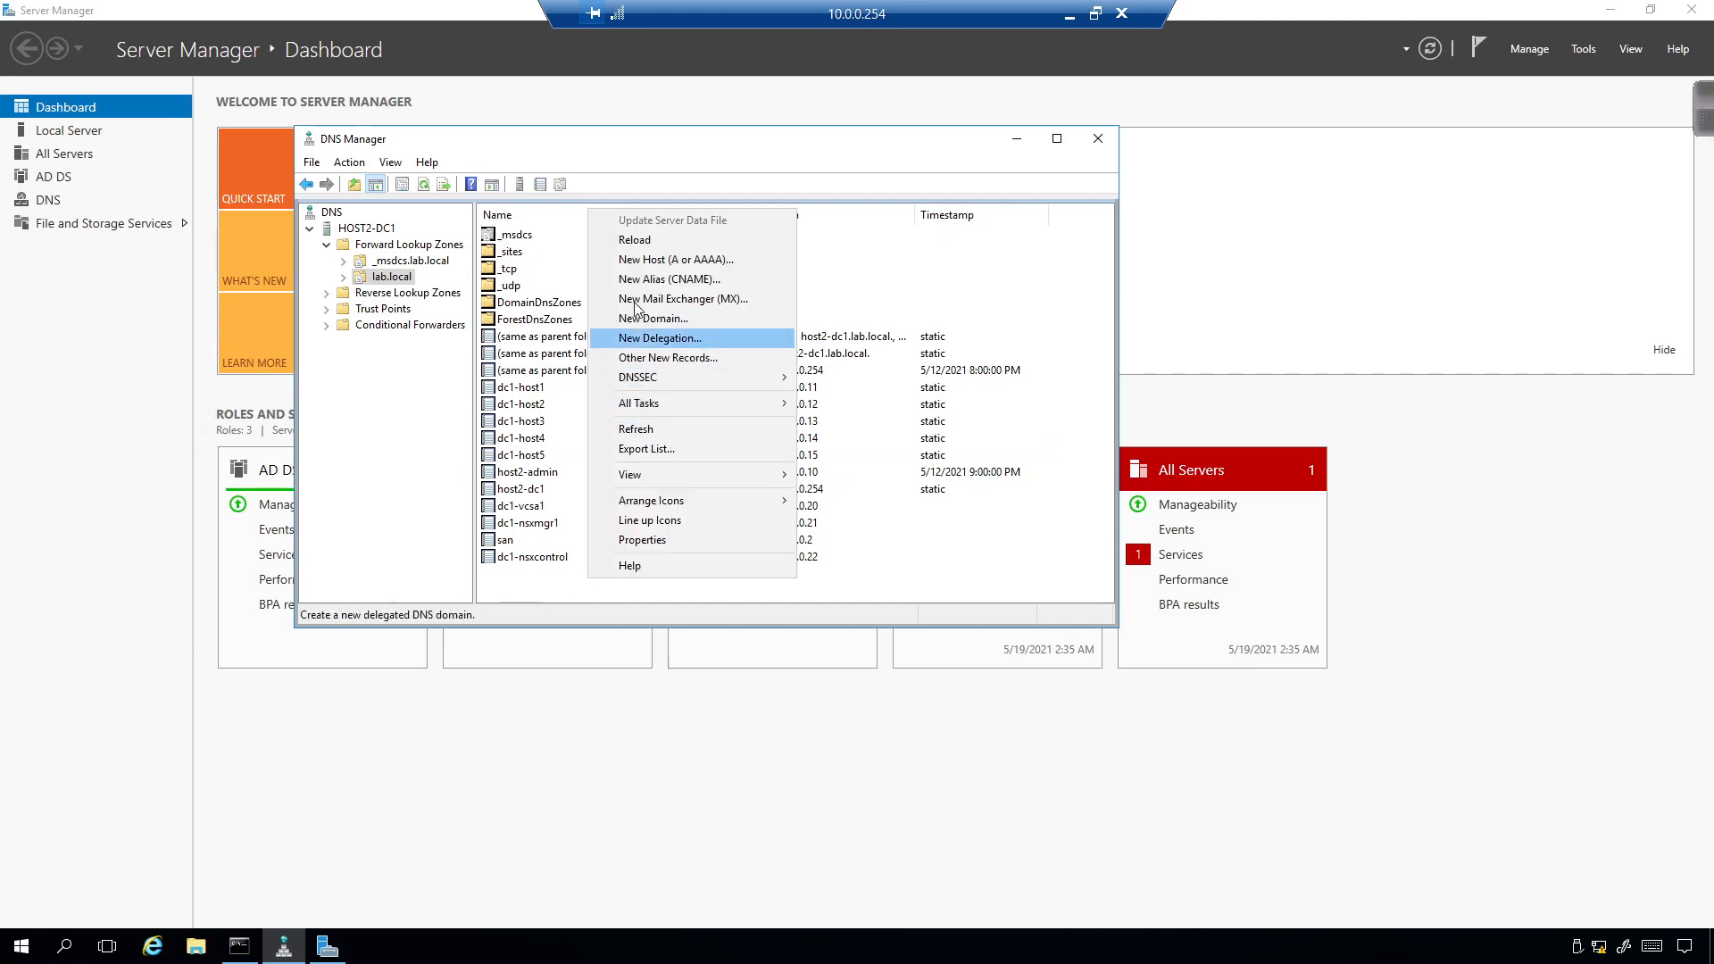
left_click(539, 592)
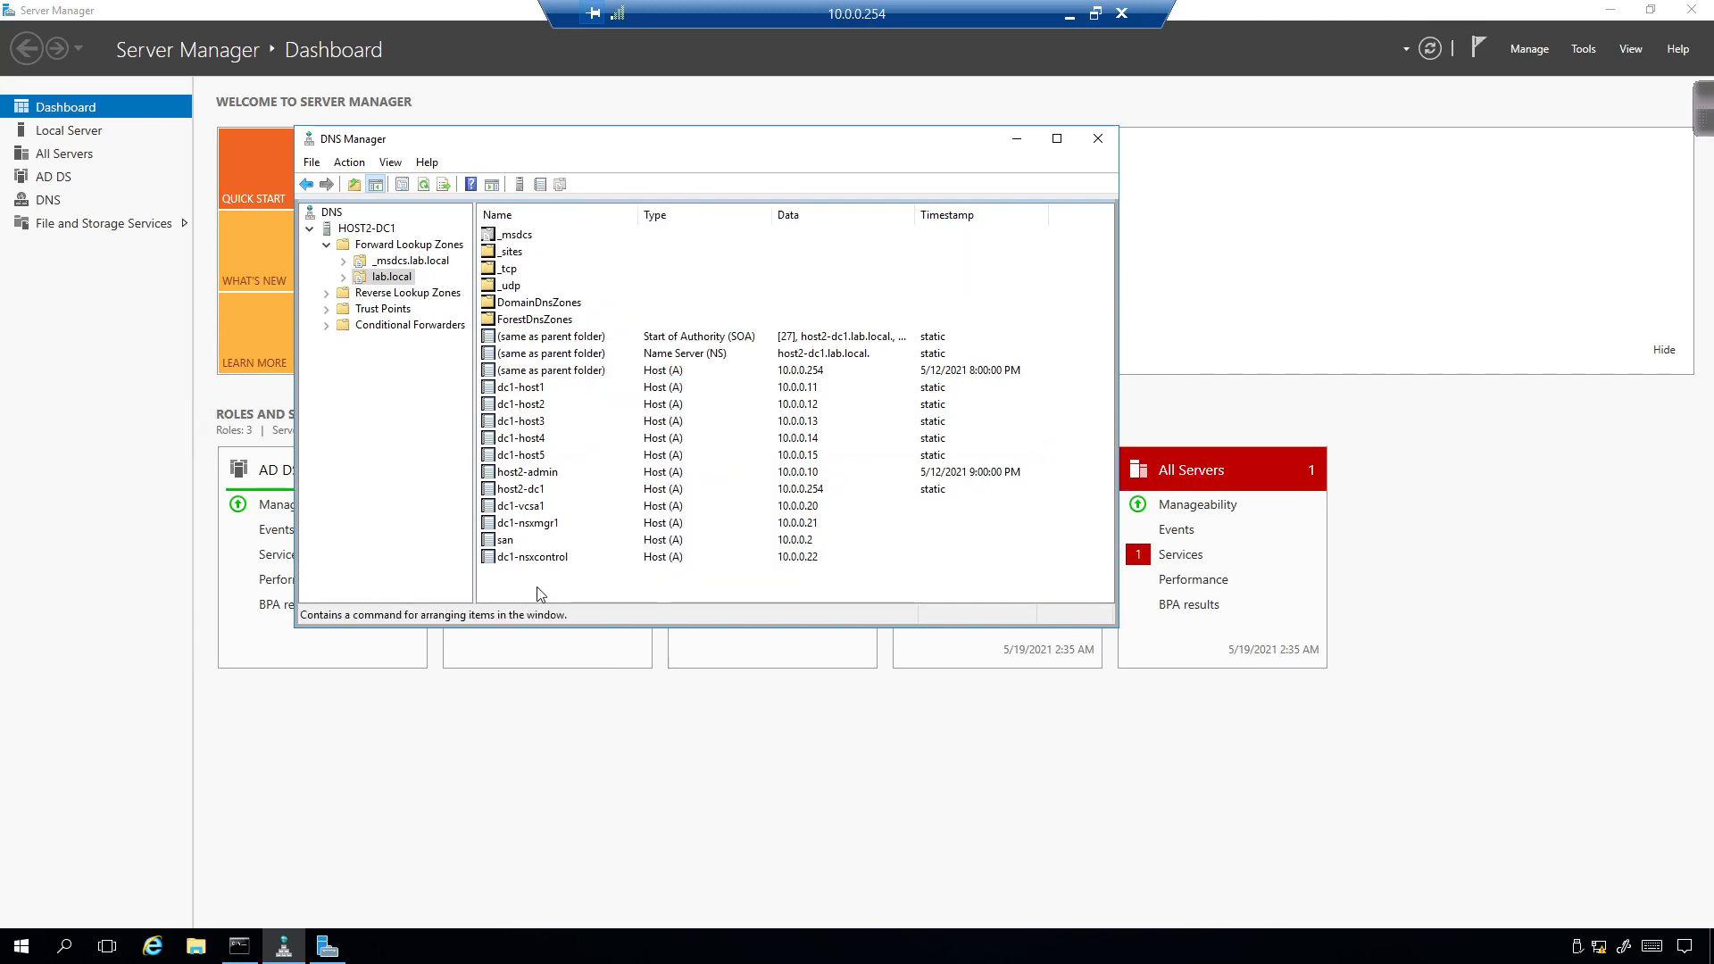
left_click(1074, 17)
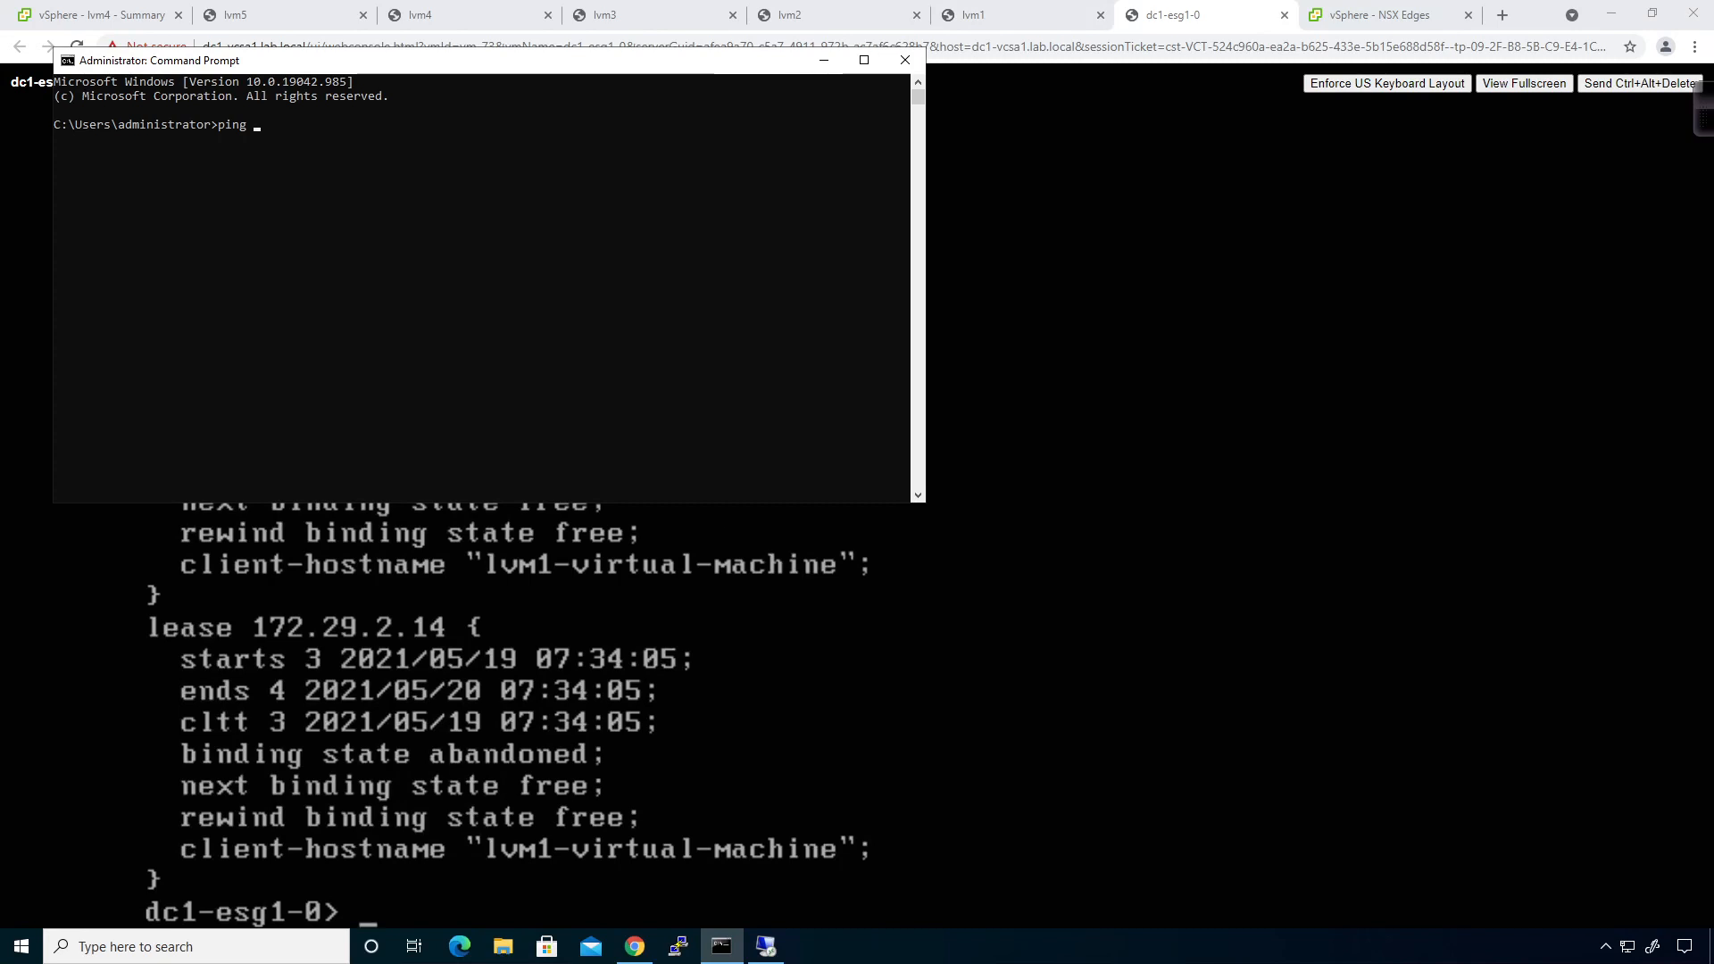
Run 'show ip route' on the dc1-esg1-0 edge console, then return to lvm4 Summary and Command Prompt.
left_click(737, 582)
type("show ip route")
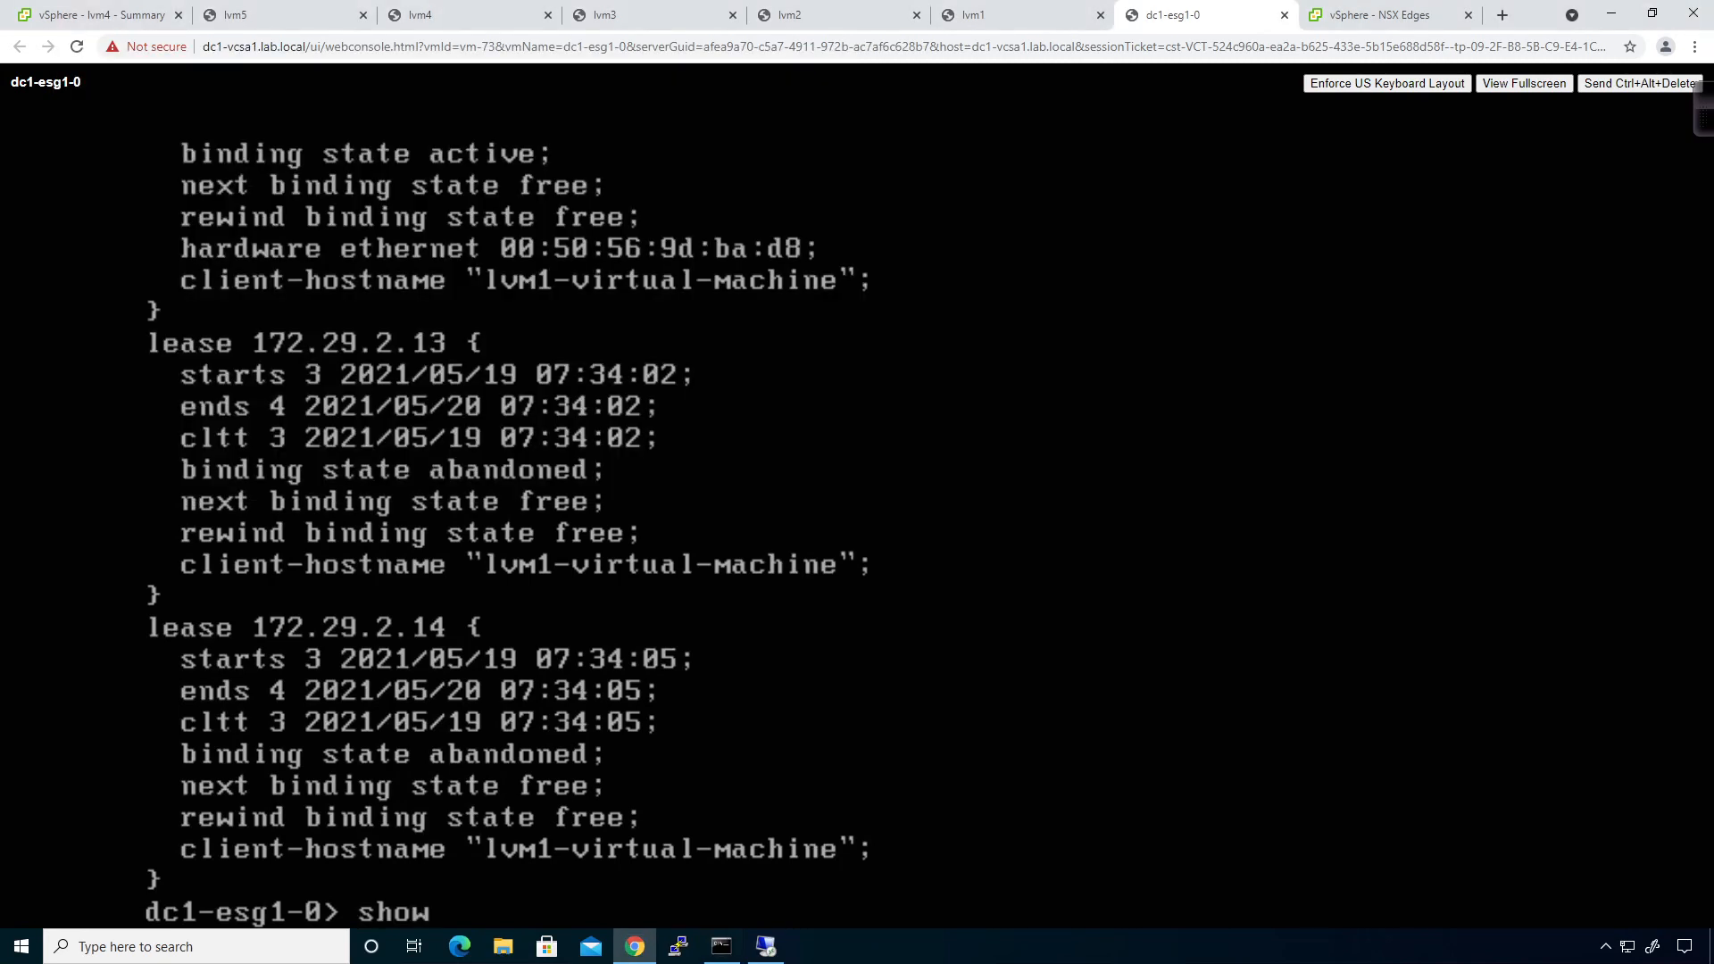
key("Return")
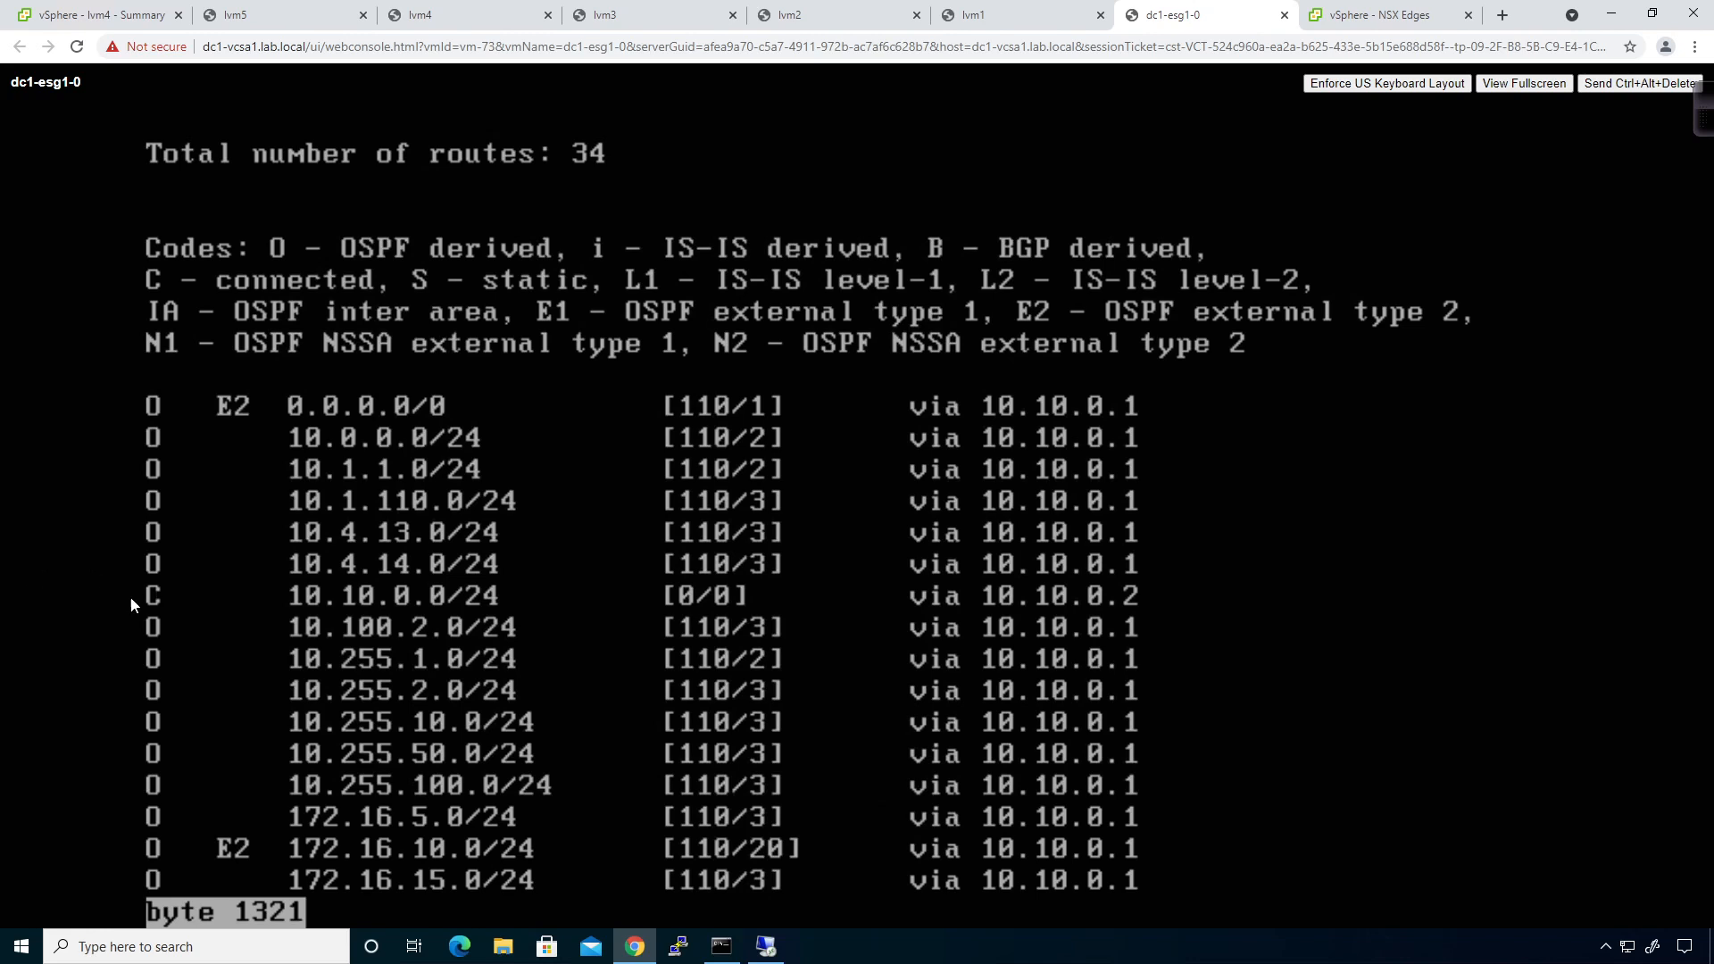
key("q")
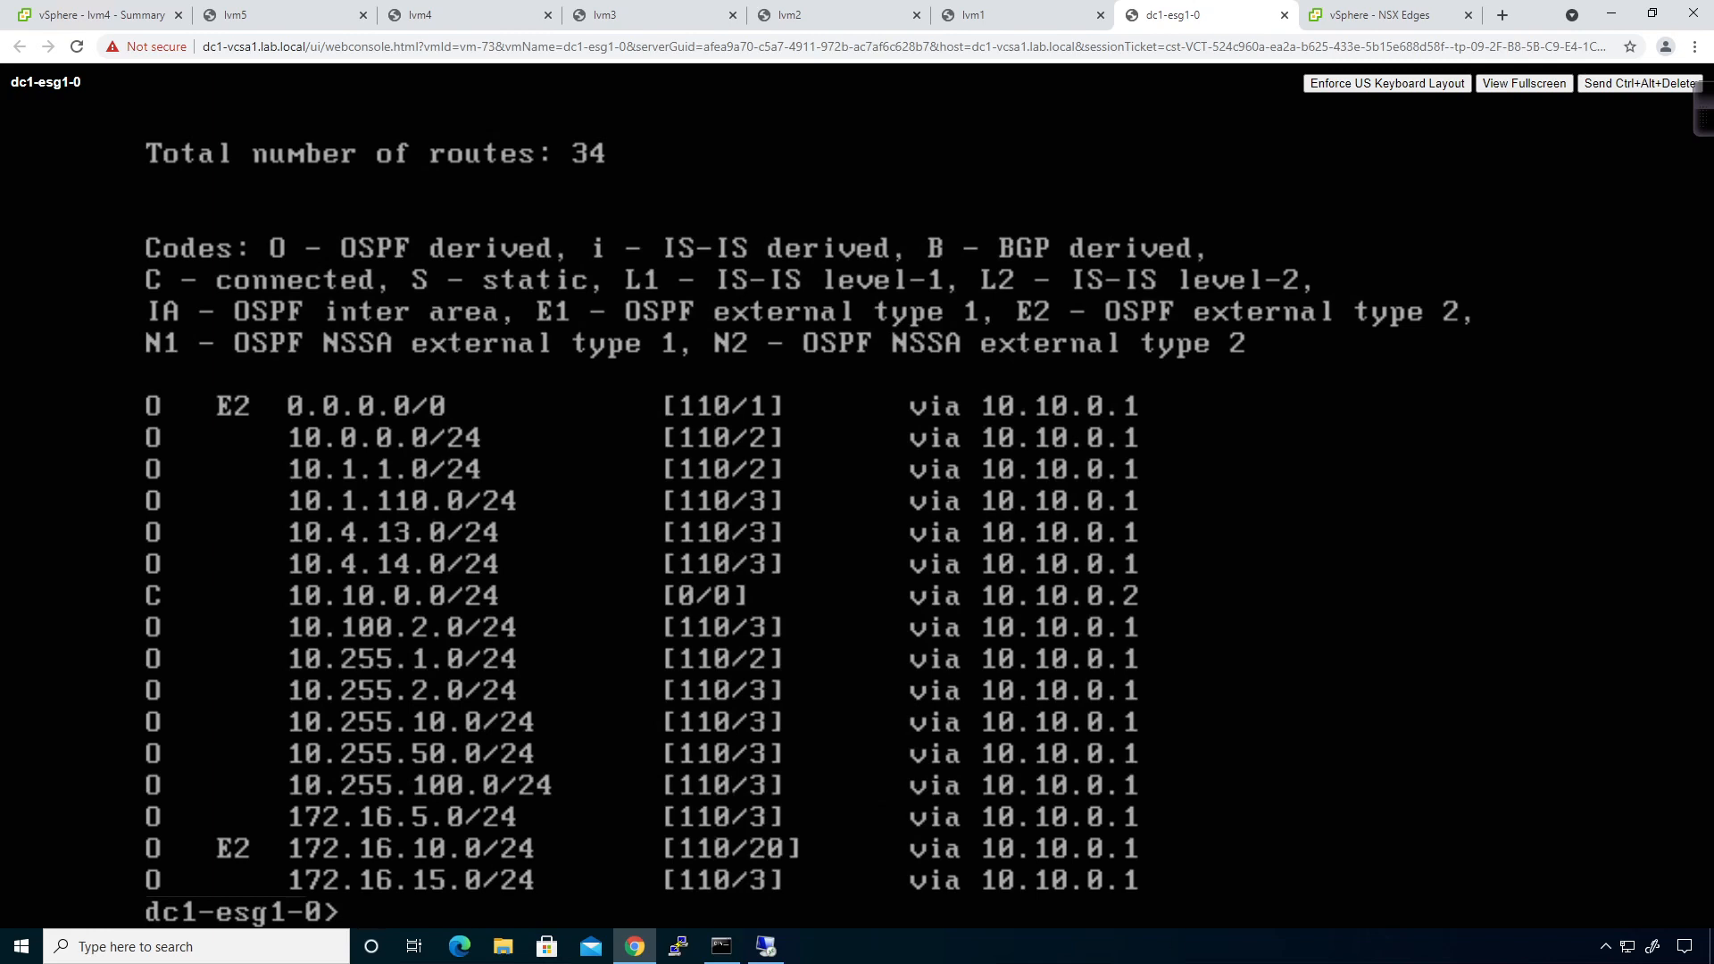
left_click(134, 15)
left_click(721, 946)
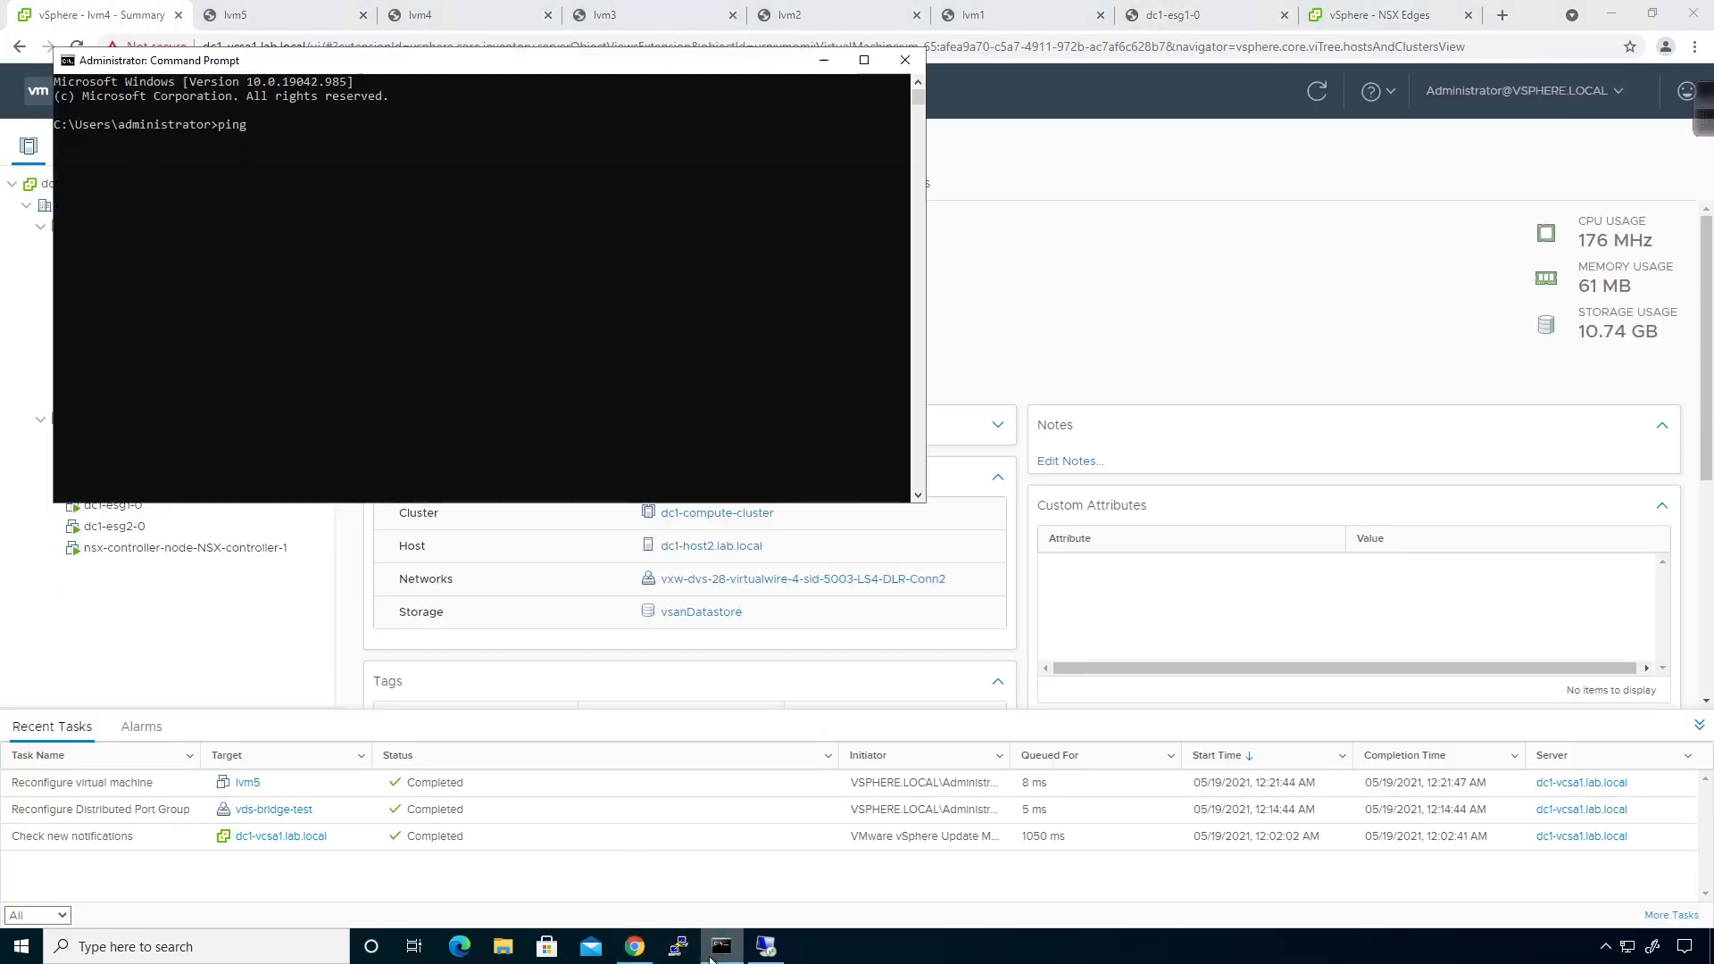
Ping 10.10.0.2 (25% loss), then 10.10.0.3 (0% loss) from the client.
left_click(371, 270)
type("10.10.0.2")
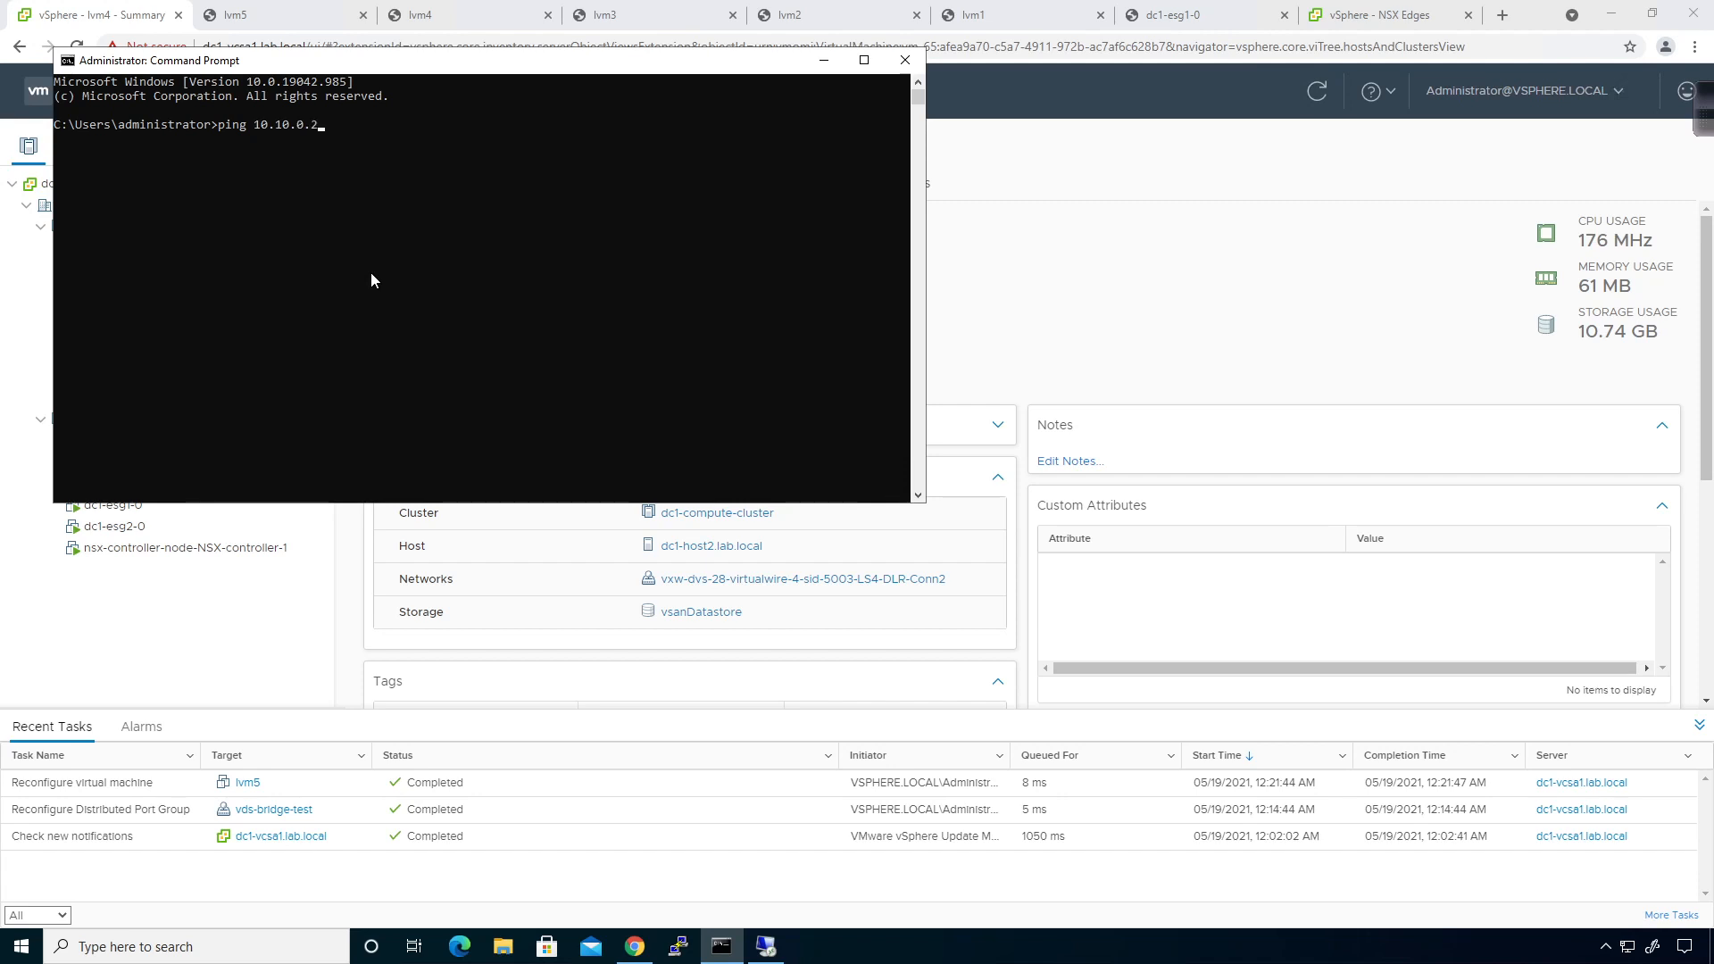
key("Return")
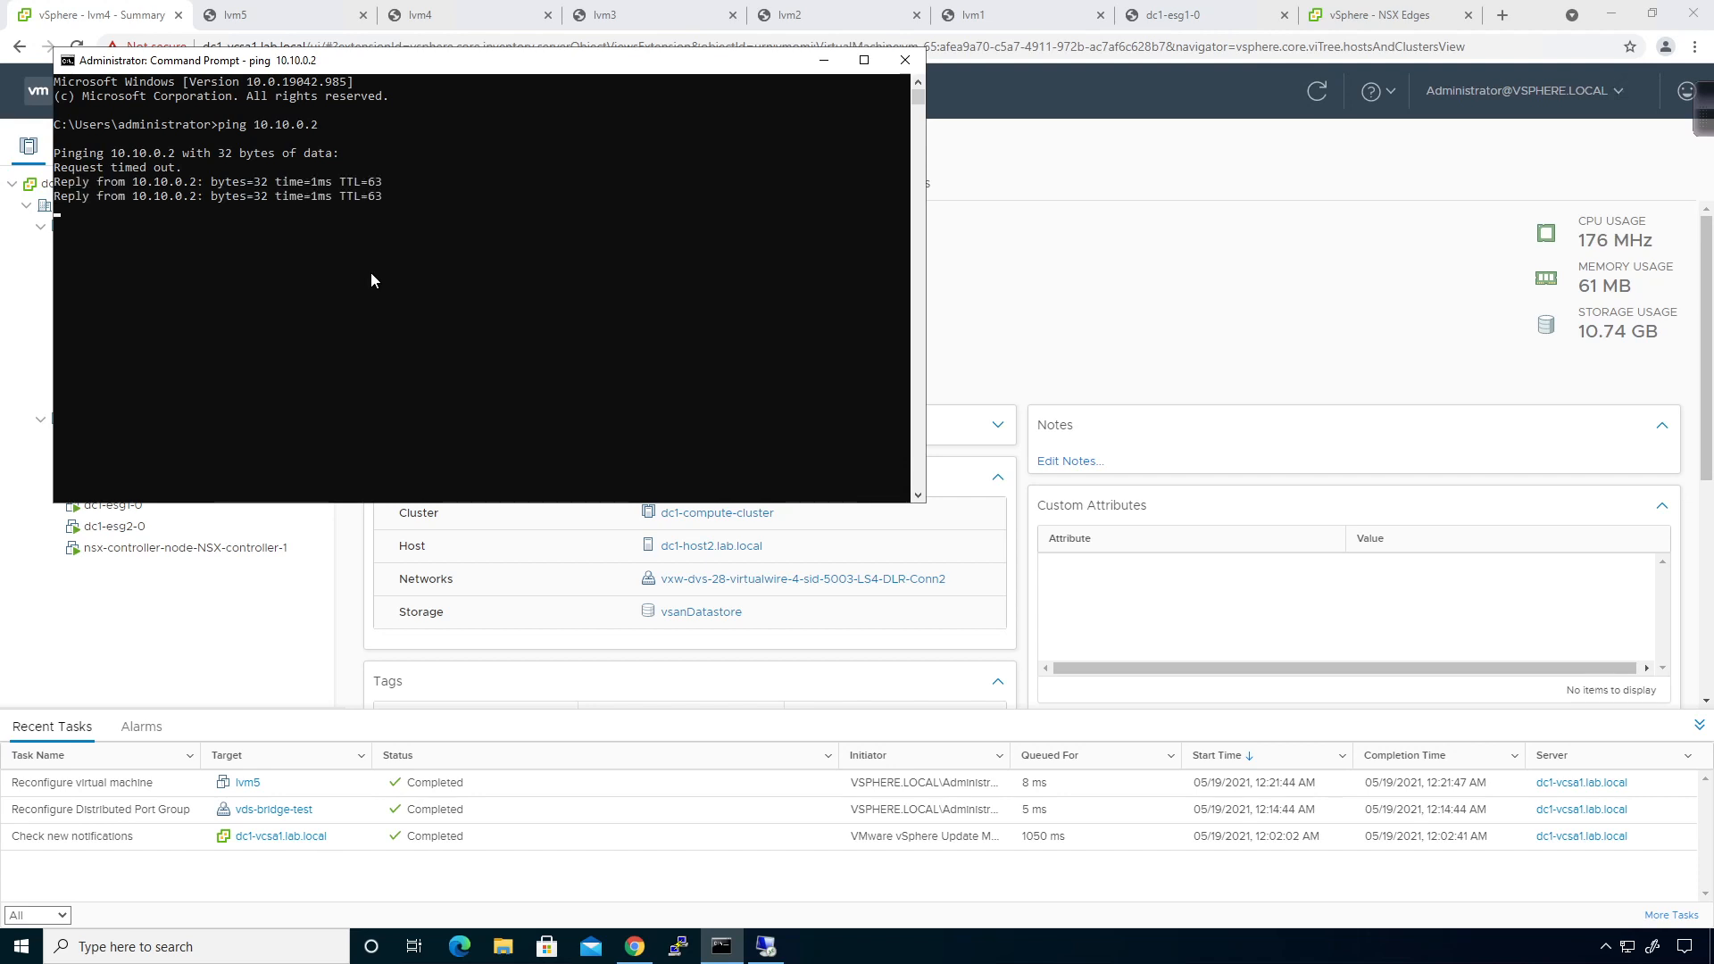
key("Return")
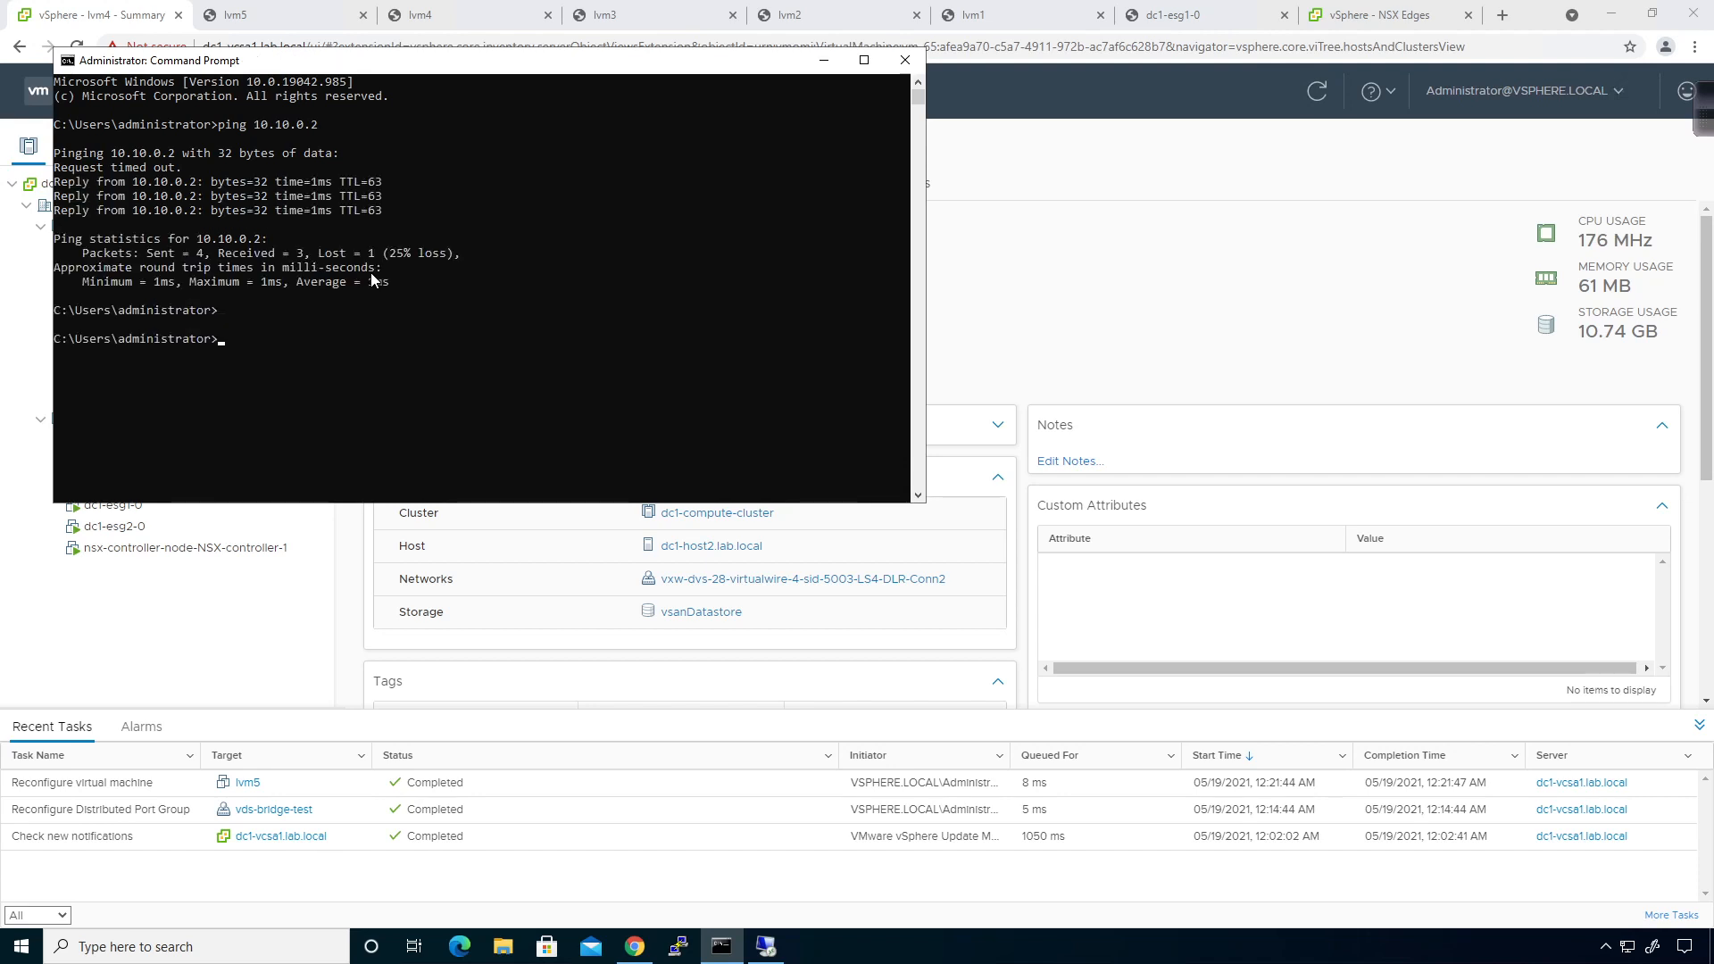
key("Up")
key("BackSpace")
key("Return")
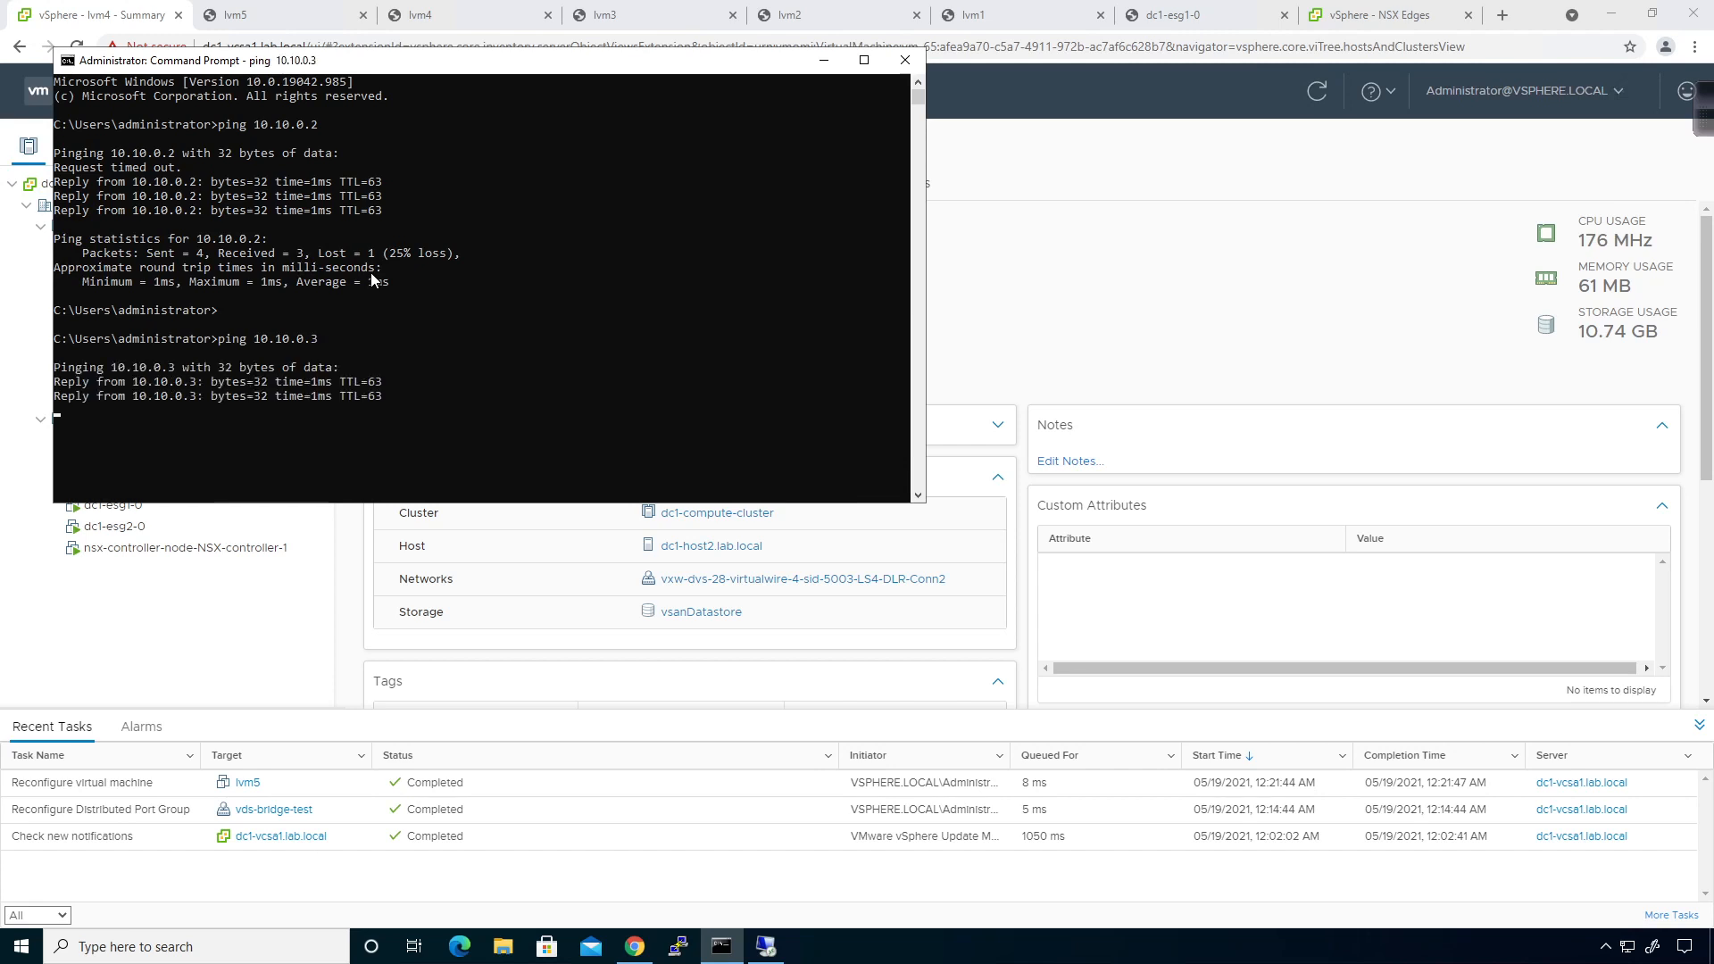
key("ctrl+c")
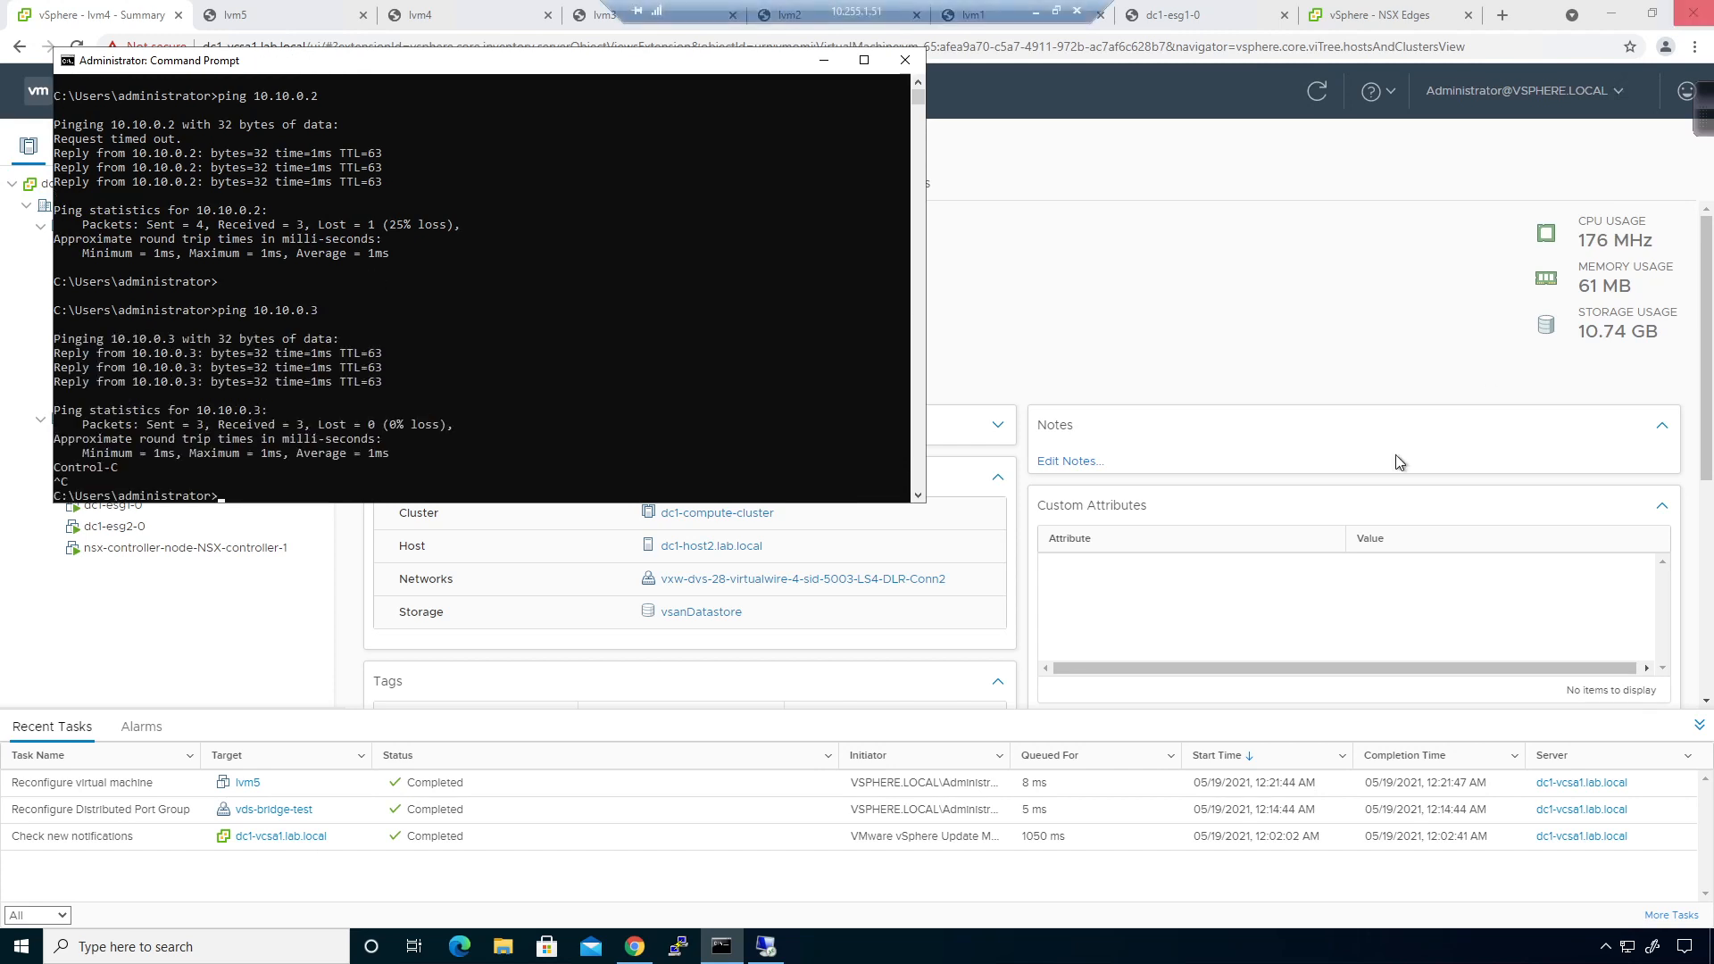
In the remote DNS Manager, start a new primary reverse lookup zone.
left_click(767, 948)
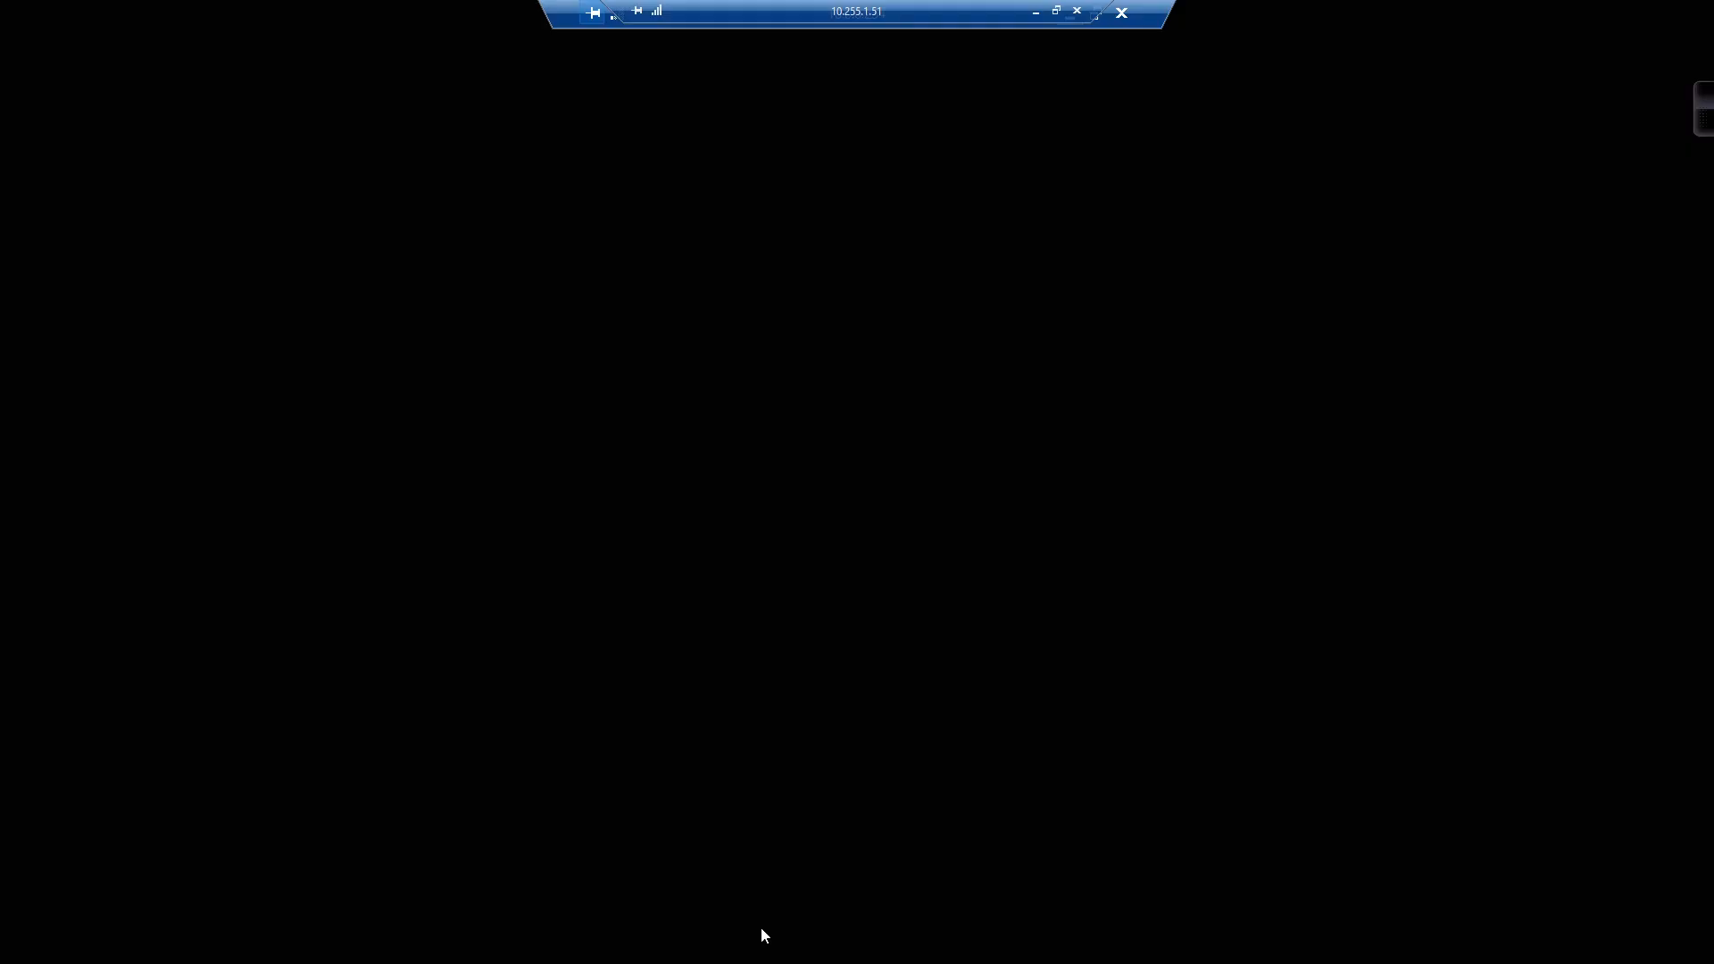
left_click(397, 293)
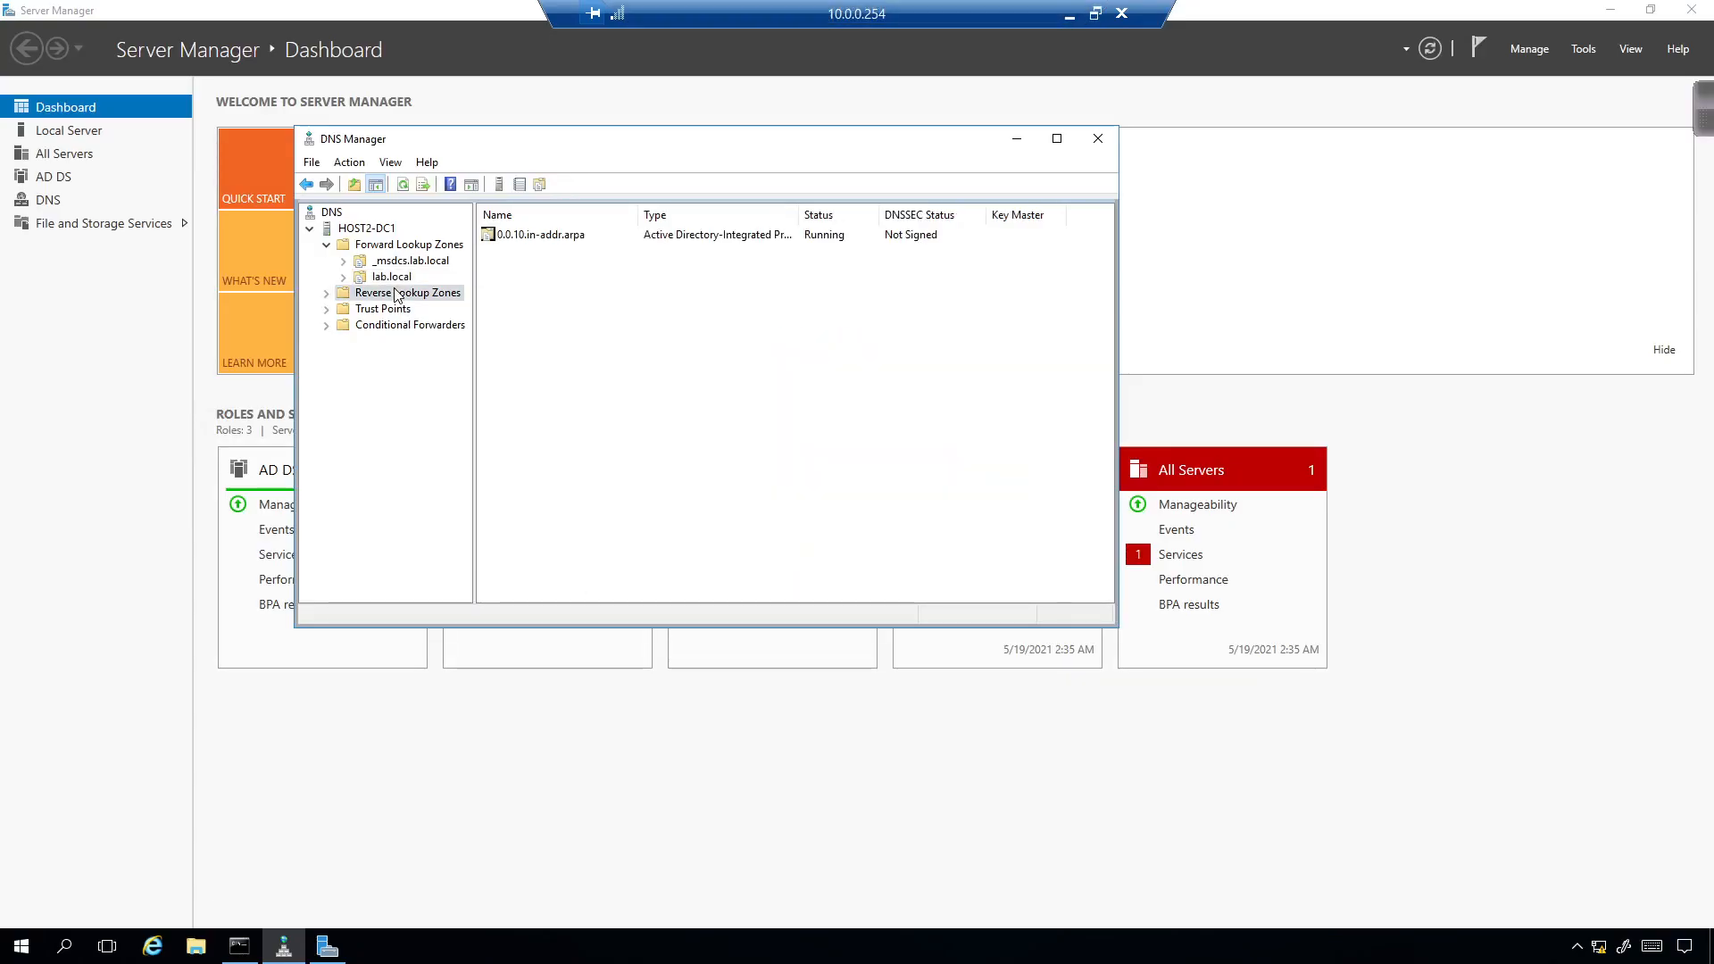
right_click(528, 282)
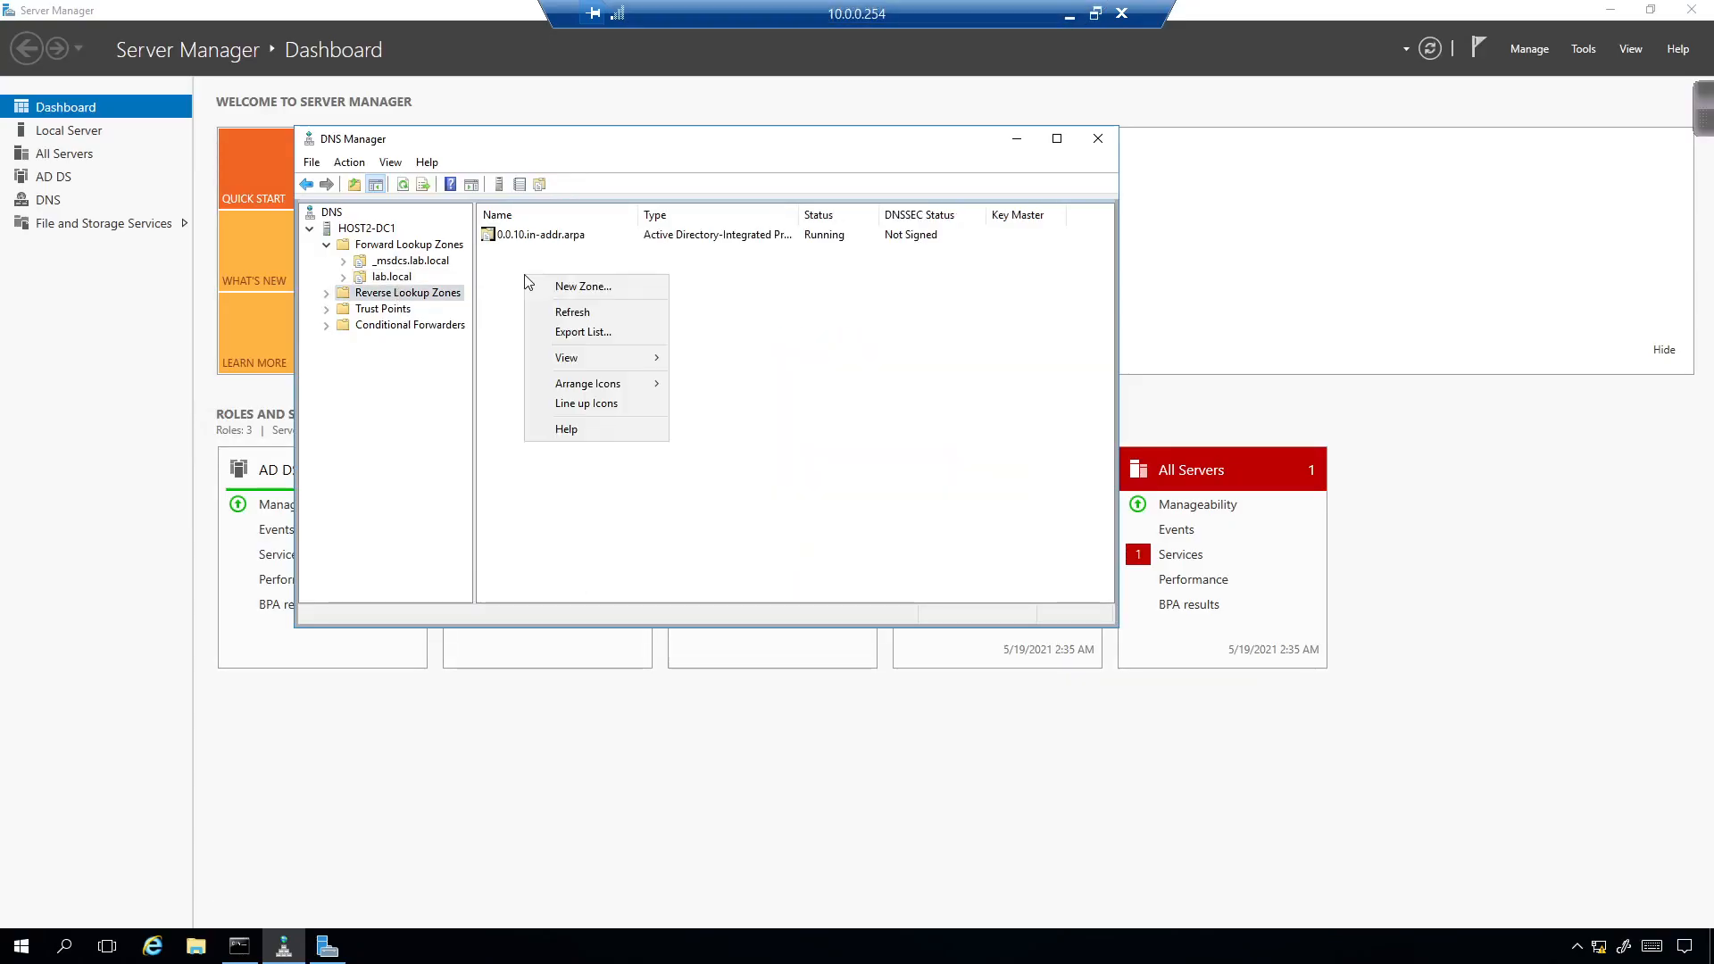
left_click(573, 286)
left_click(634, 471)
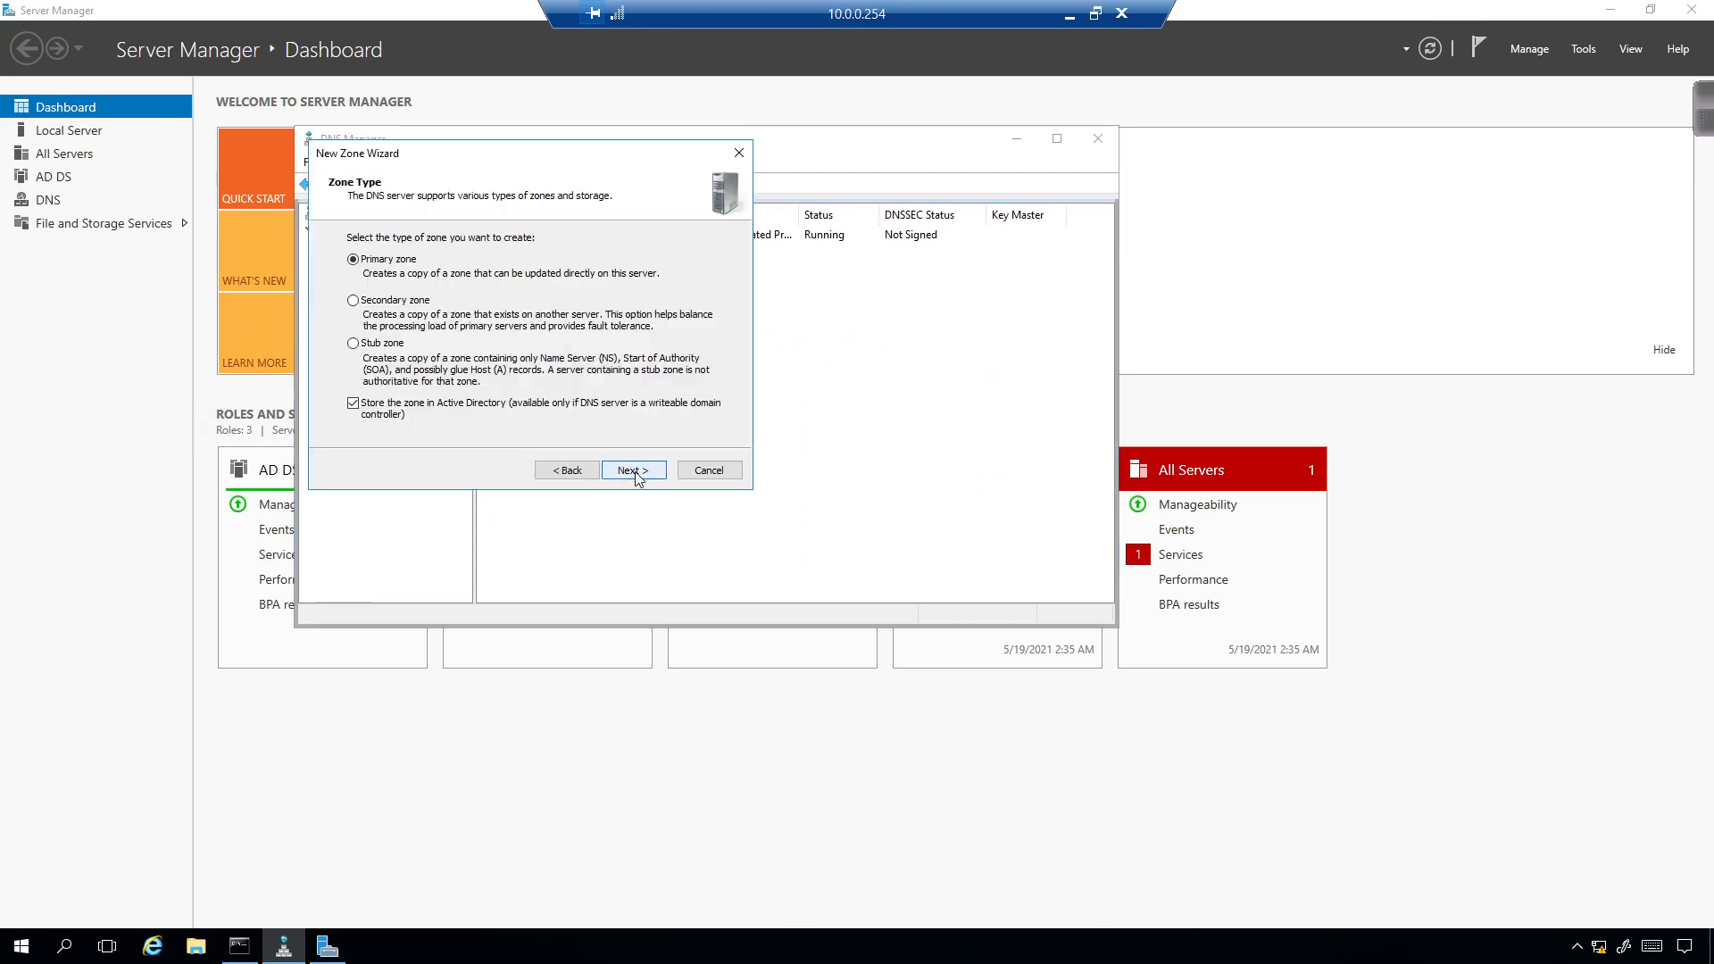
left_click(634, 471)
left_click(634, 470)
left_click(634, 470)
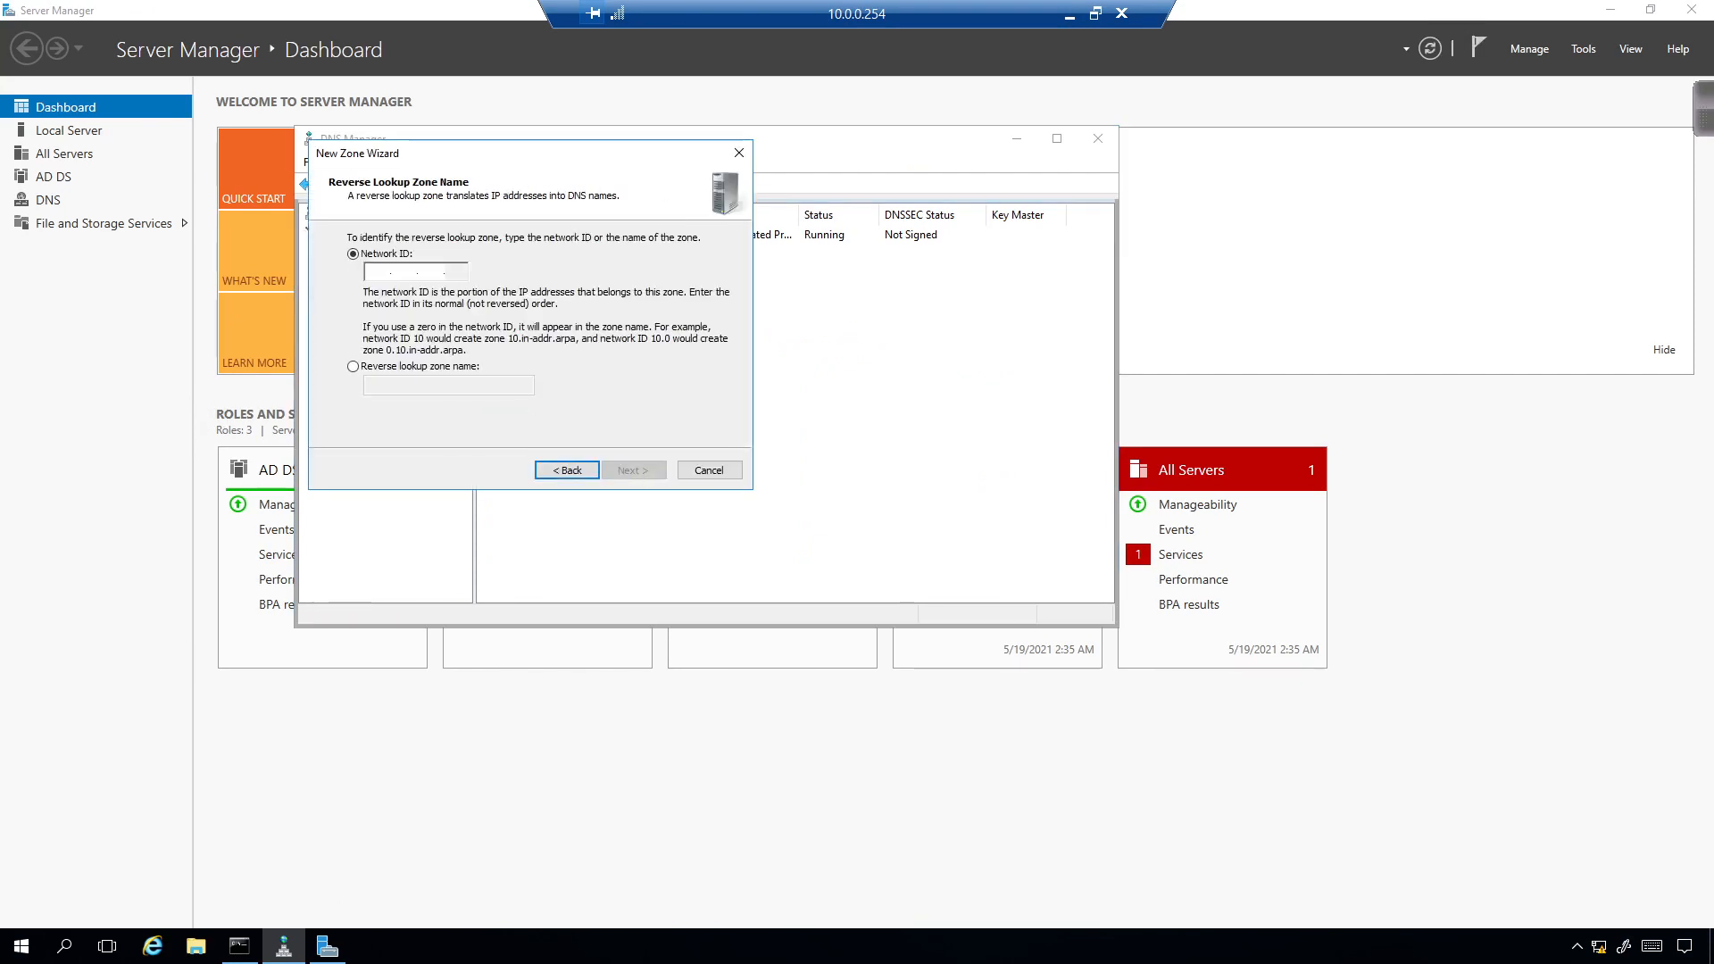
Enter network ID 10.10.0, keep secure-only dynamic updates, finish, then select lab.local.
type("10.10.0.")
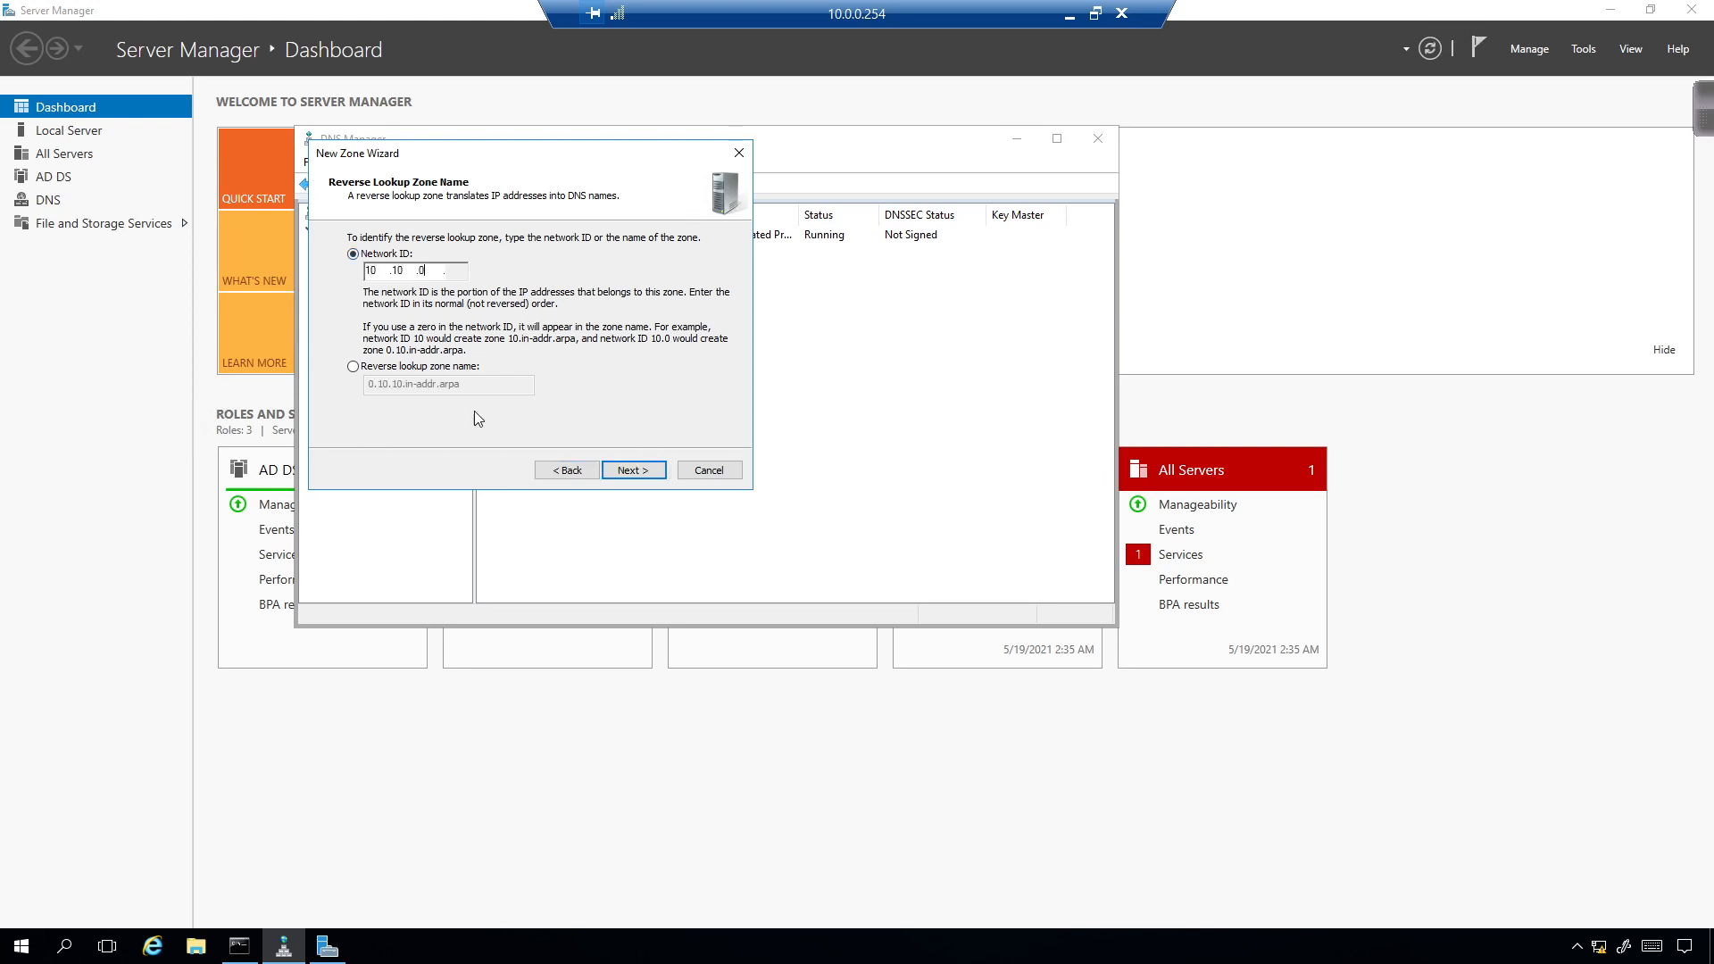
left_click(630, 470)
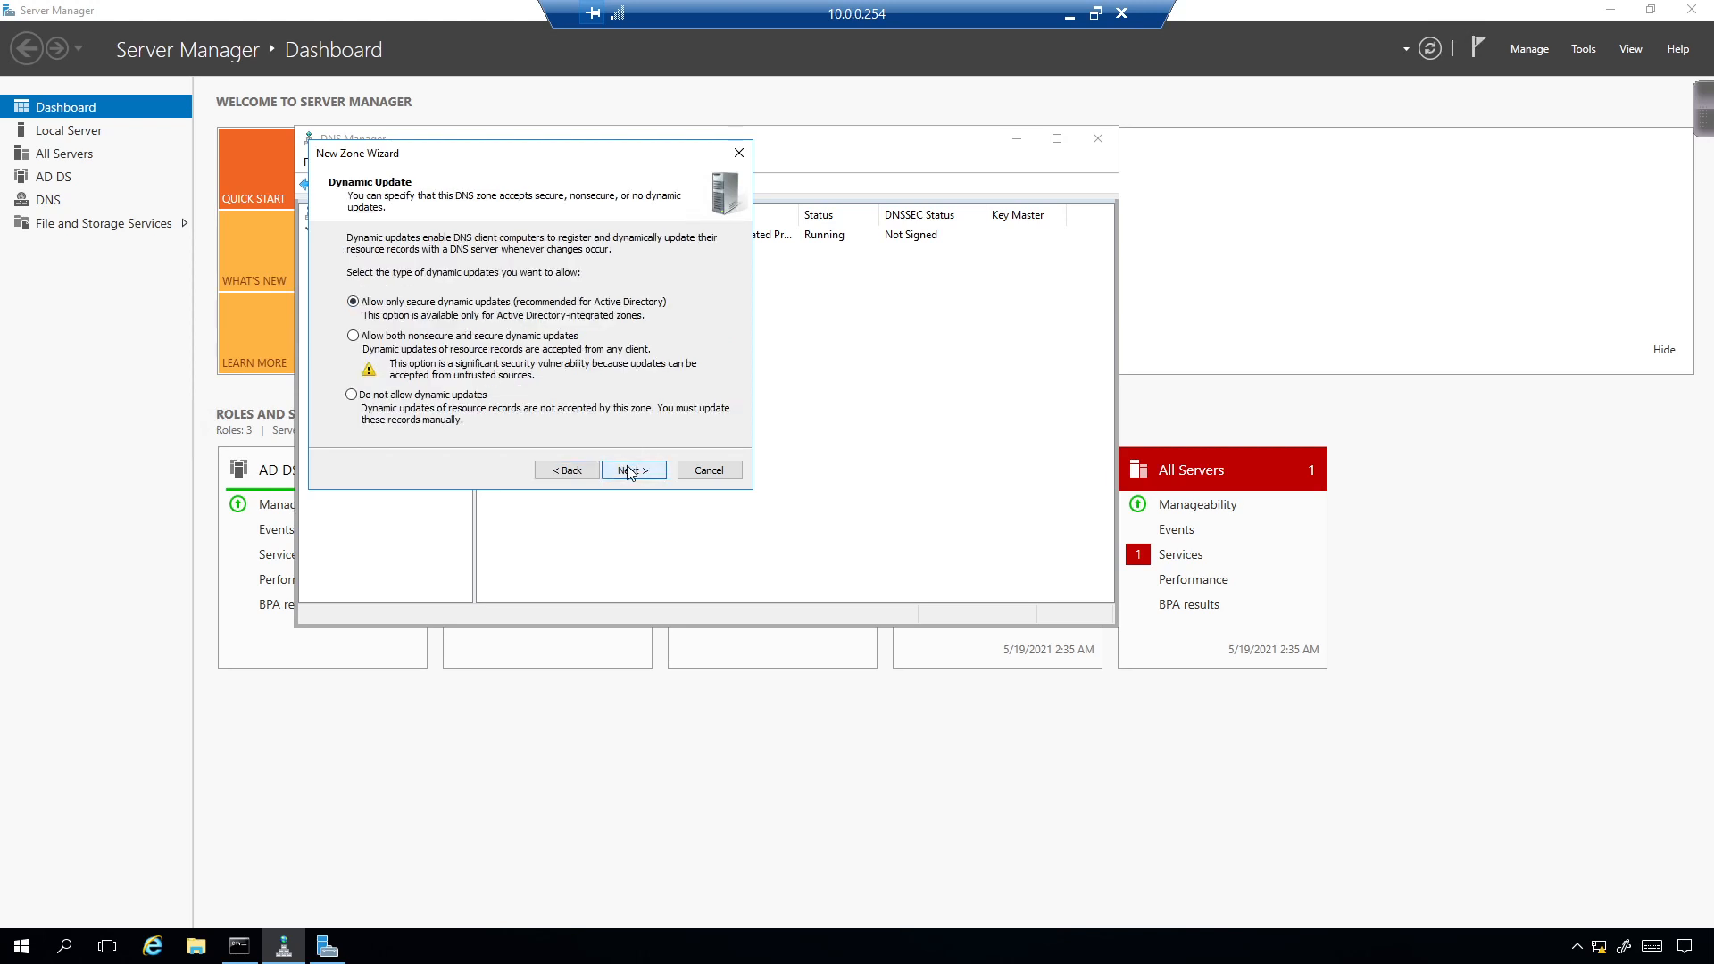
left_click(629, 471)
left_click(632, 471)
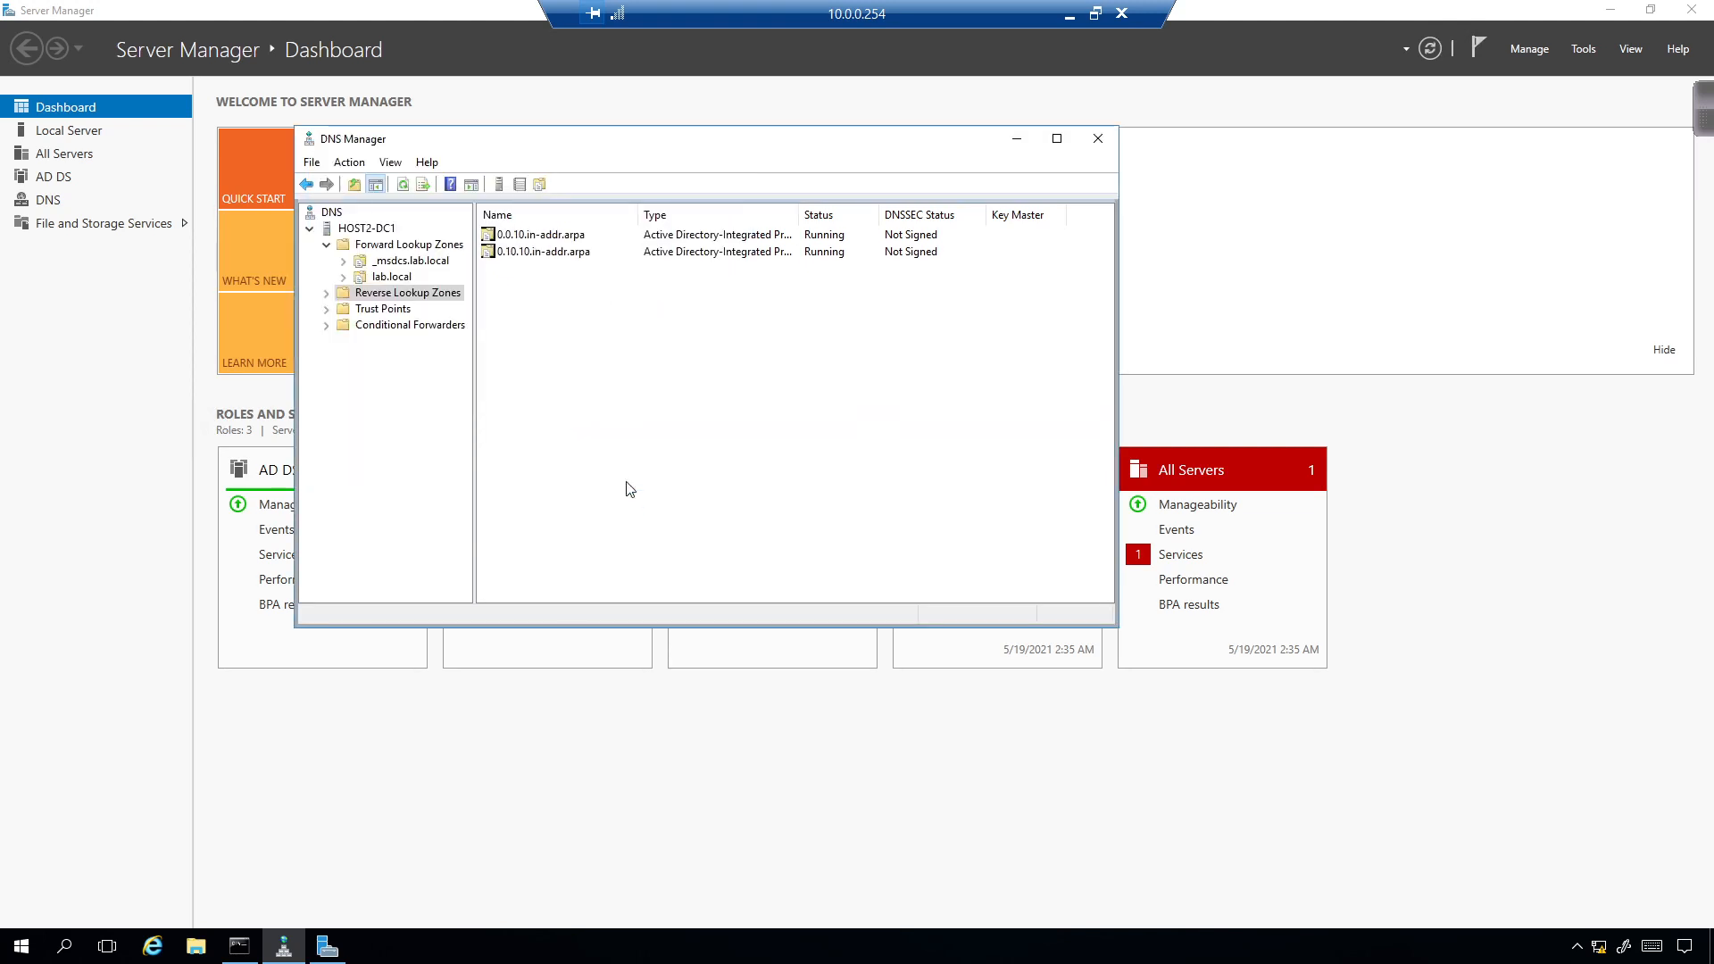
left_click(379, 277)
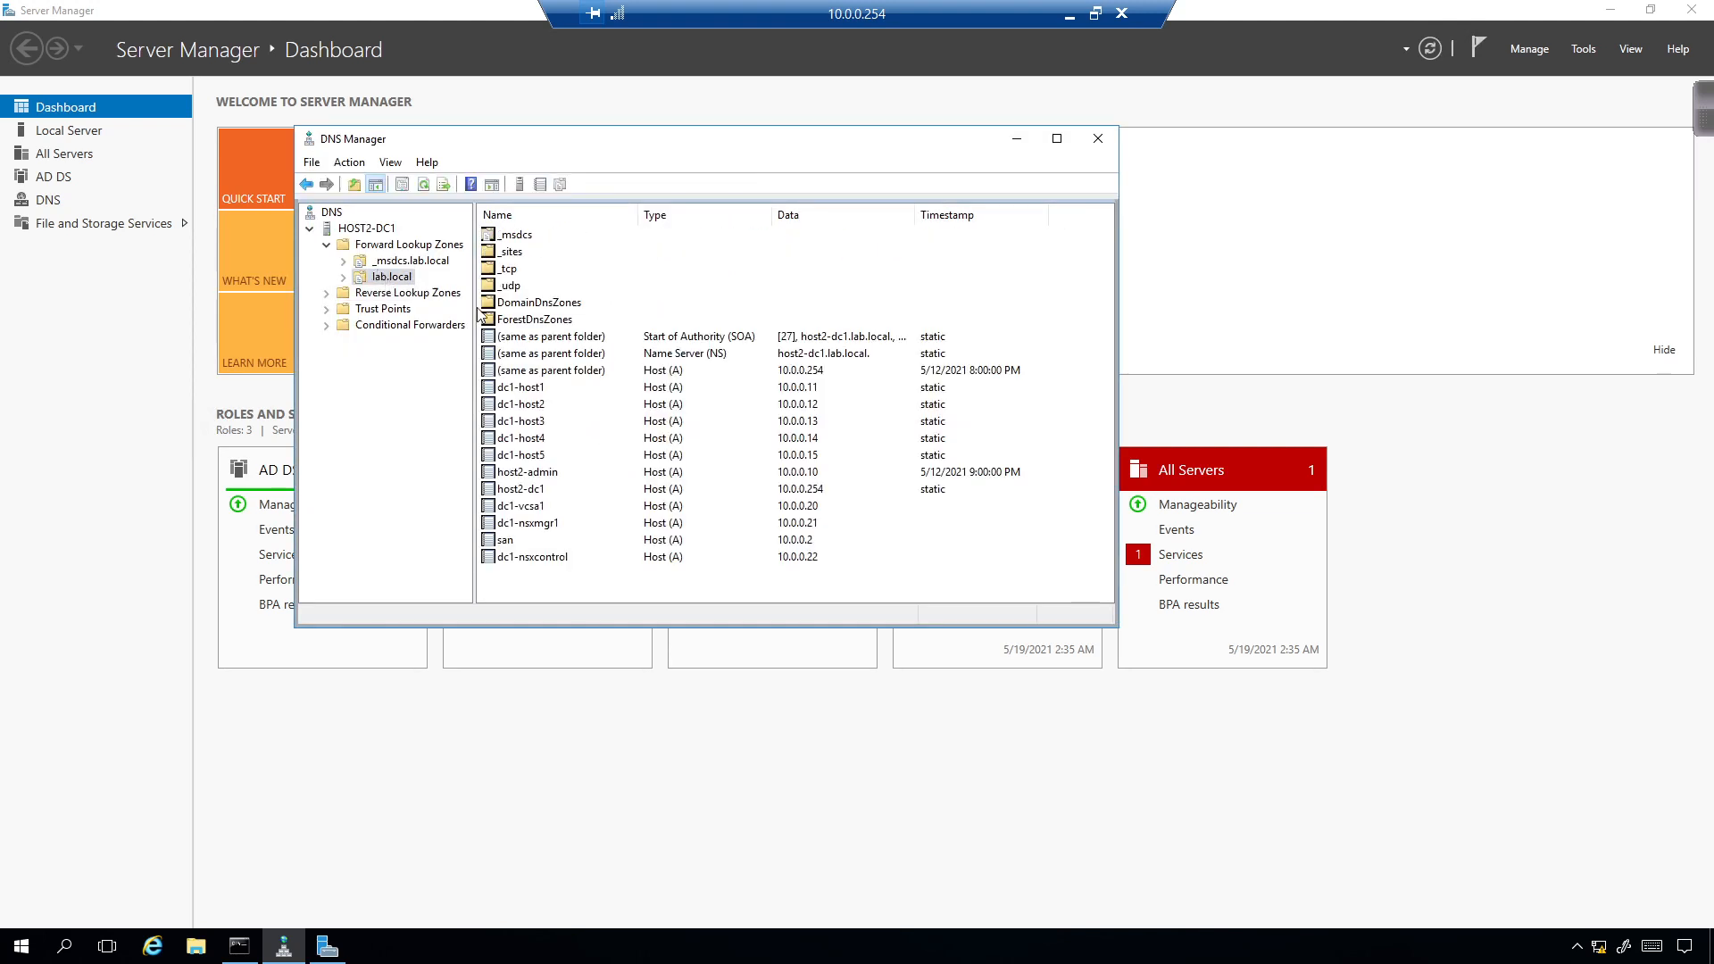
Add host record dc1-esg1 at 10.10.0.2 to lab.local.
right_click(568, 582)
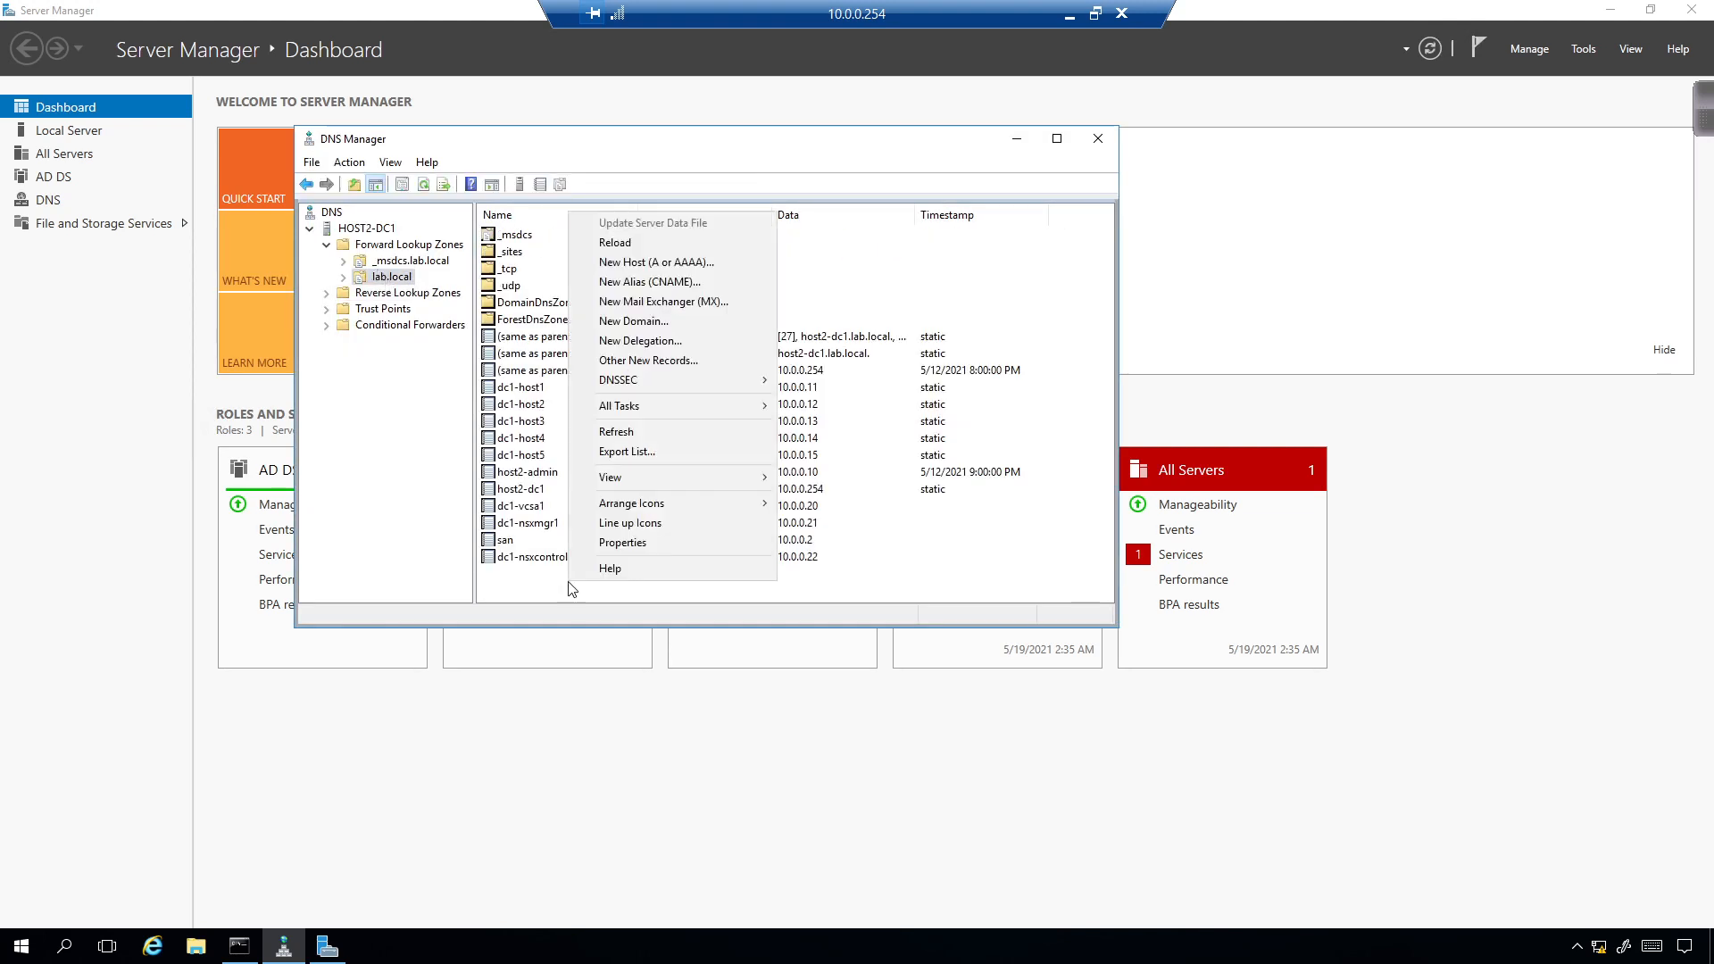
left_click(611, 262)
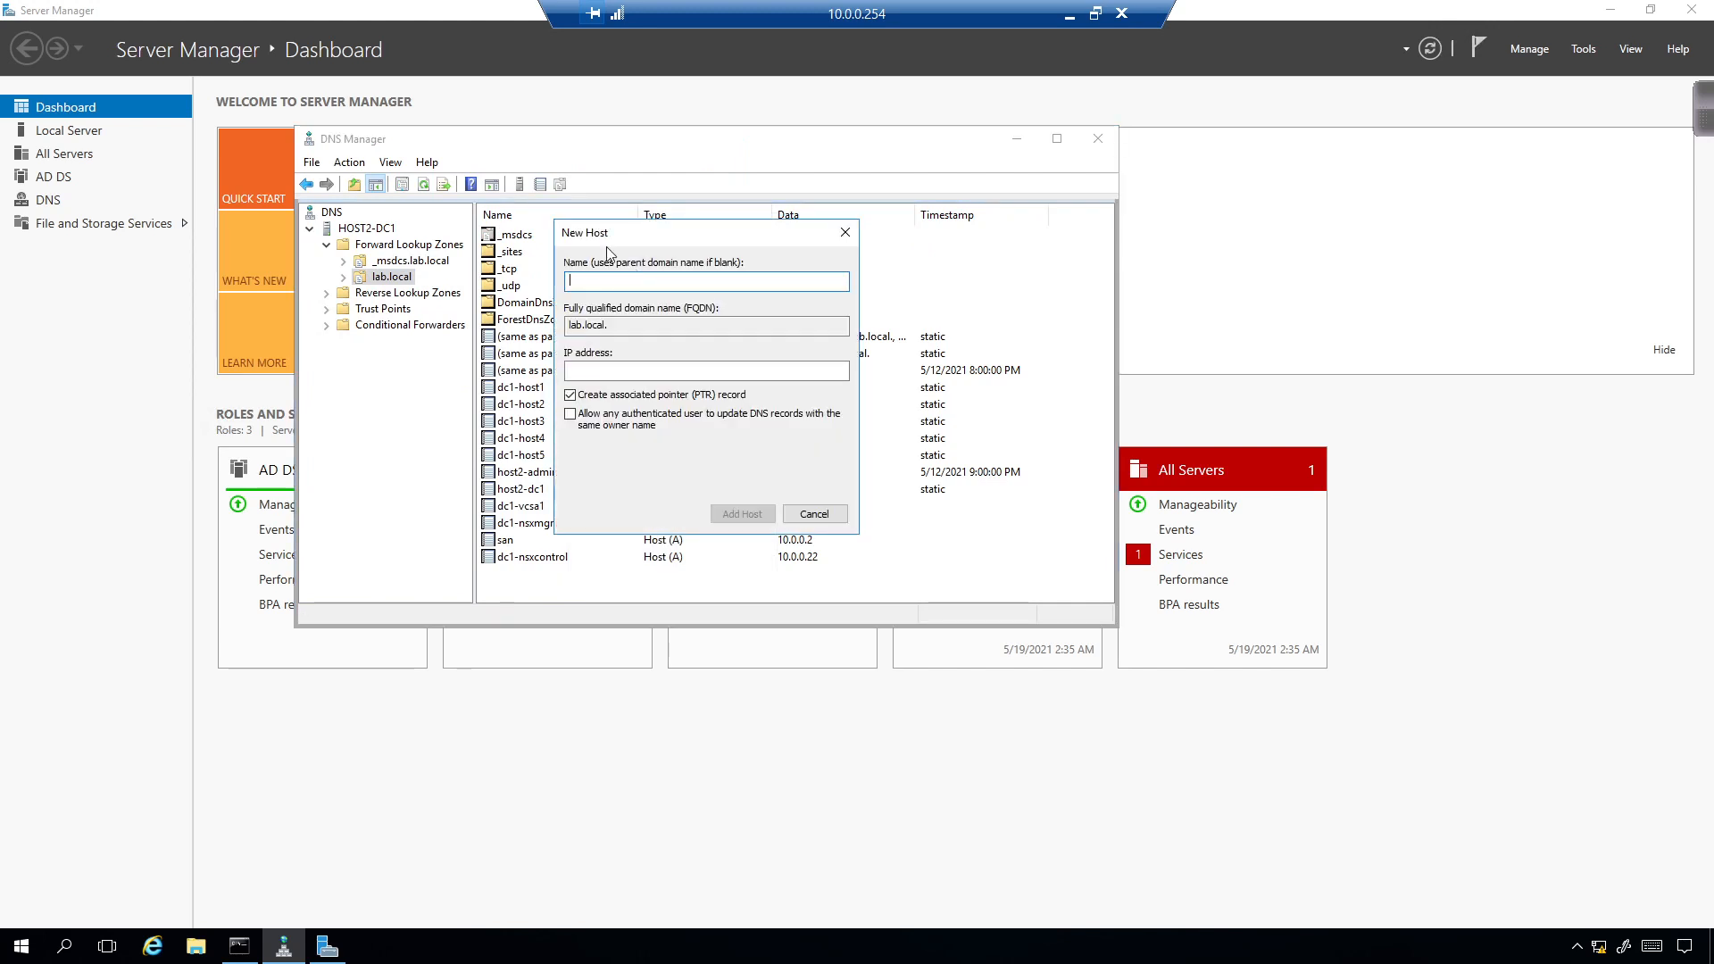
type("dc1-esg1")
left_click(706, 371)
type("10.10")
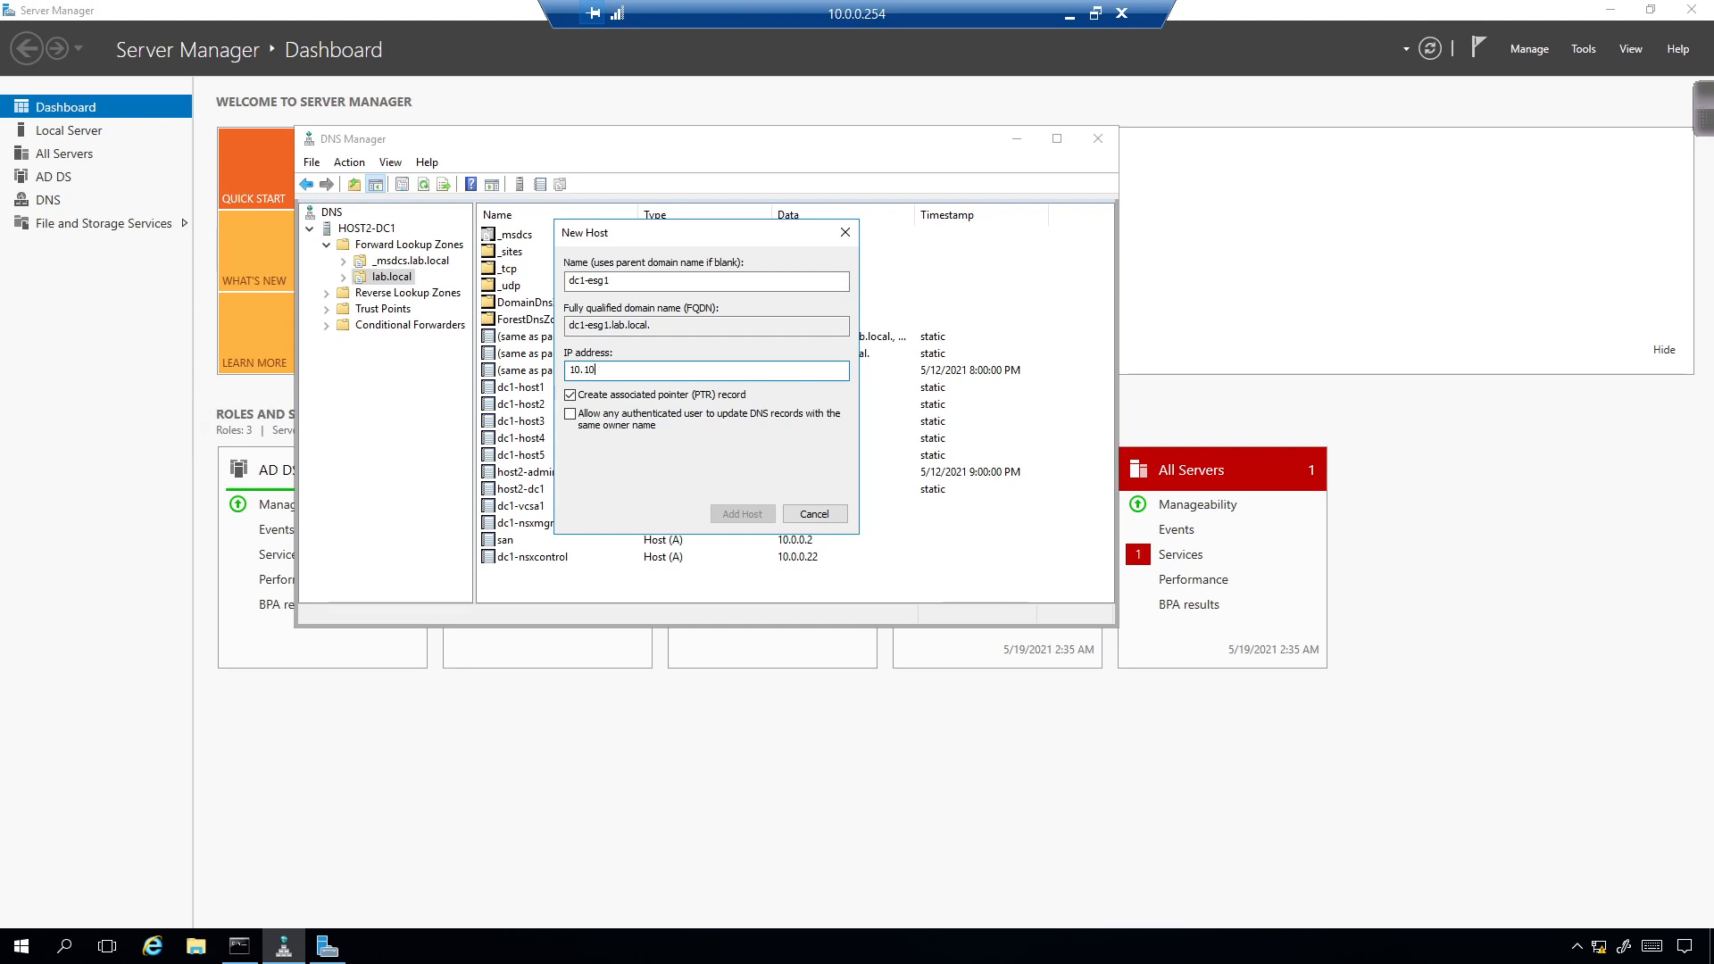
type(".0.2")
left_click(764, 516)
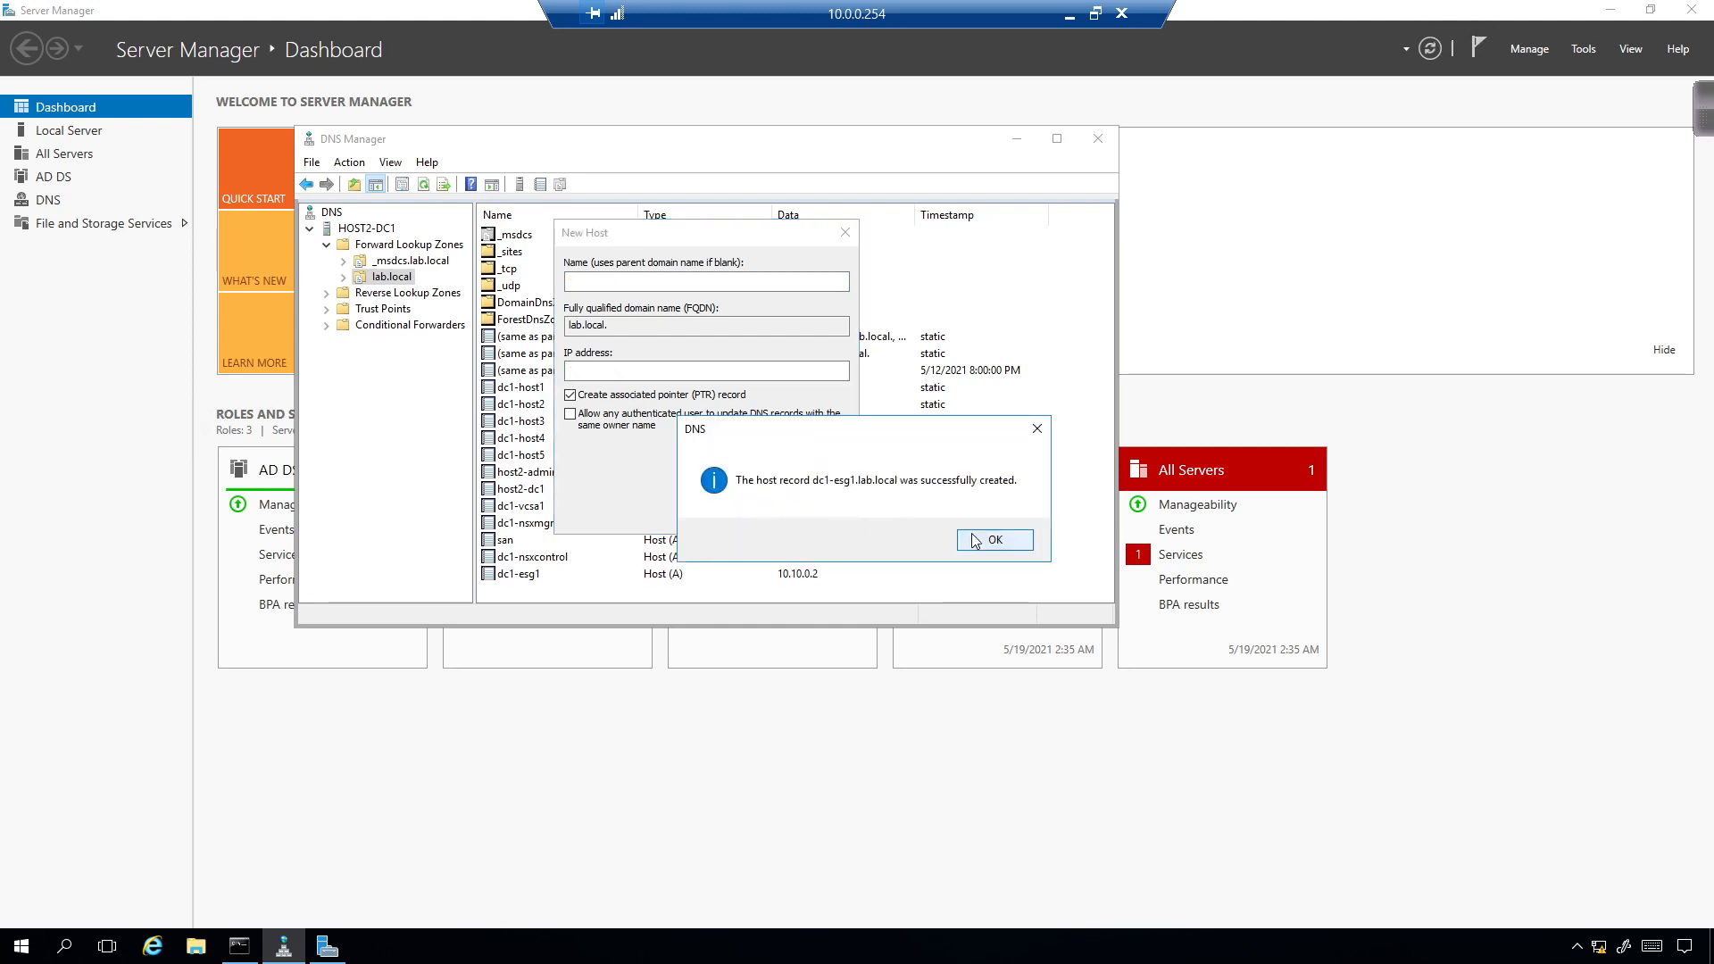
left_click(986, 538)
Add host record dc1-esg2 at 10.10.0.3 to lab.local.
type("dc")
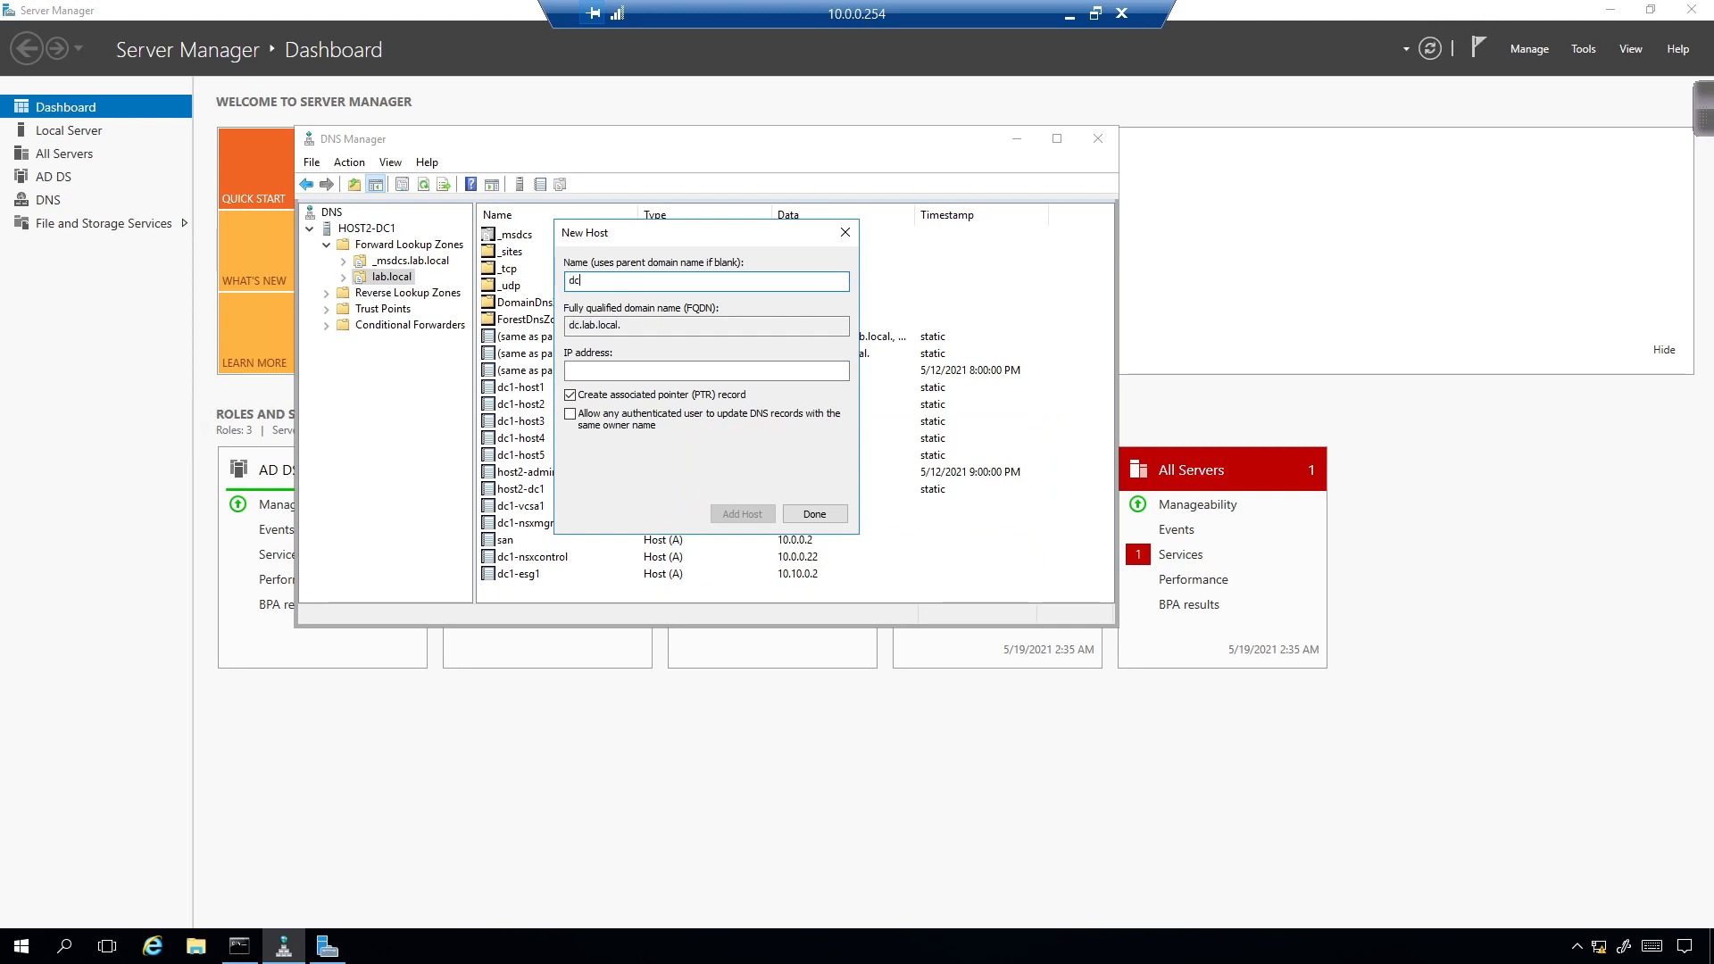
type("1-esg2")
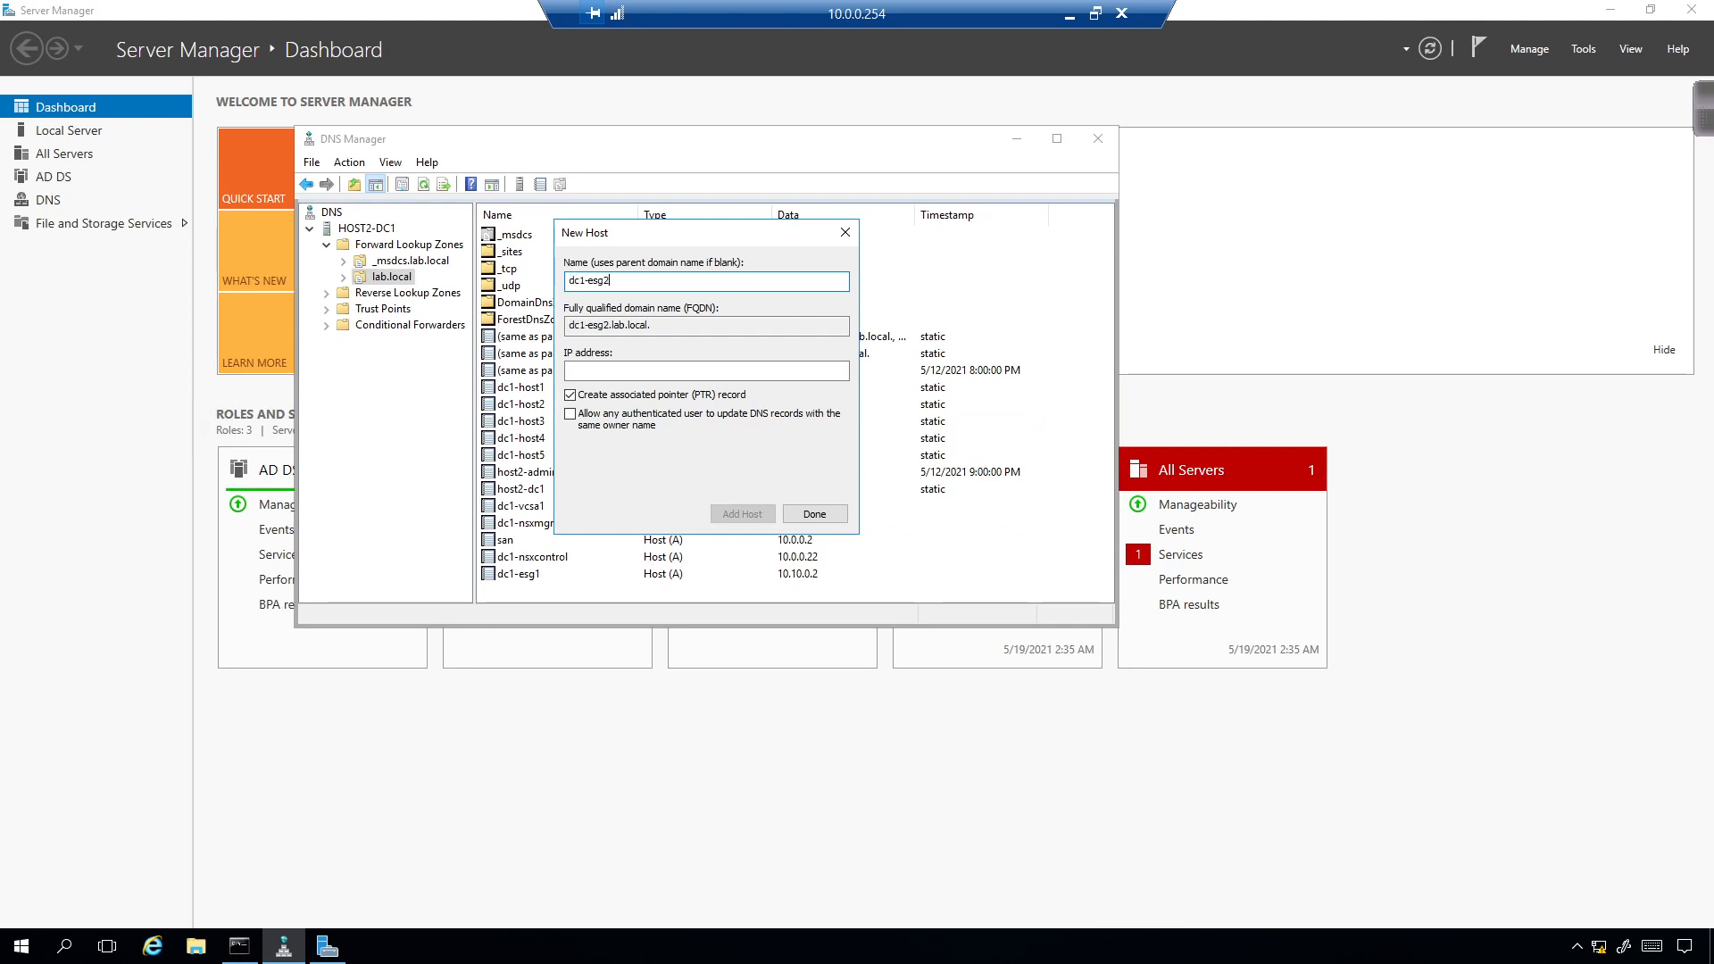
key("Tab")
type("10.1")
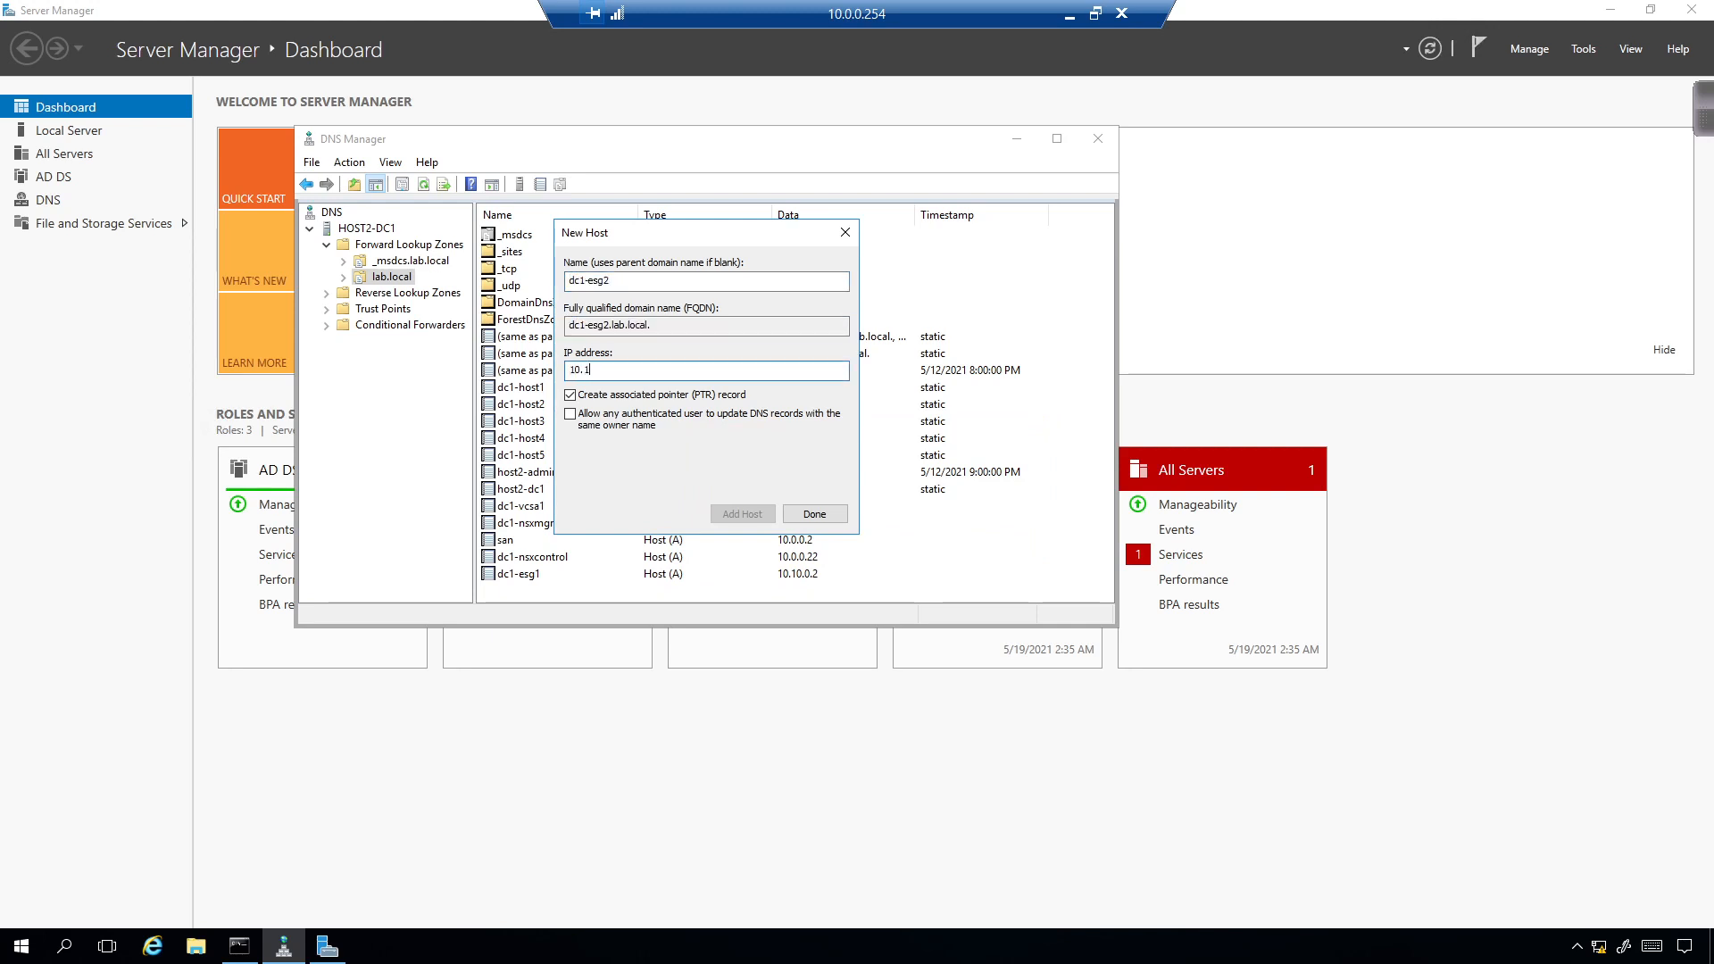
type("0.0.3")
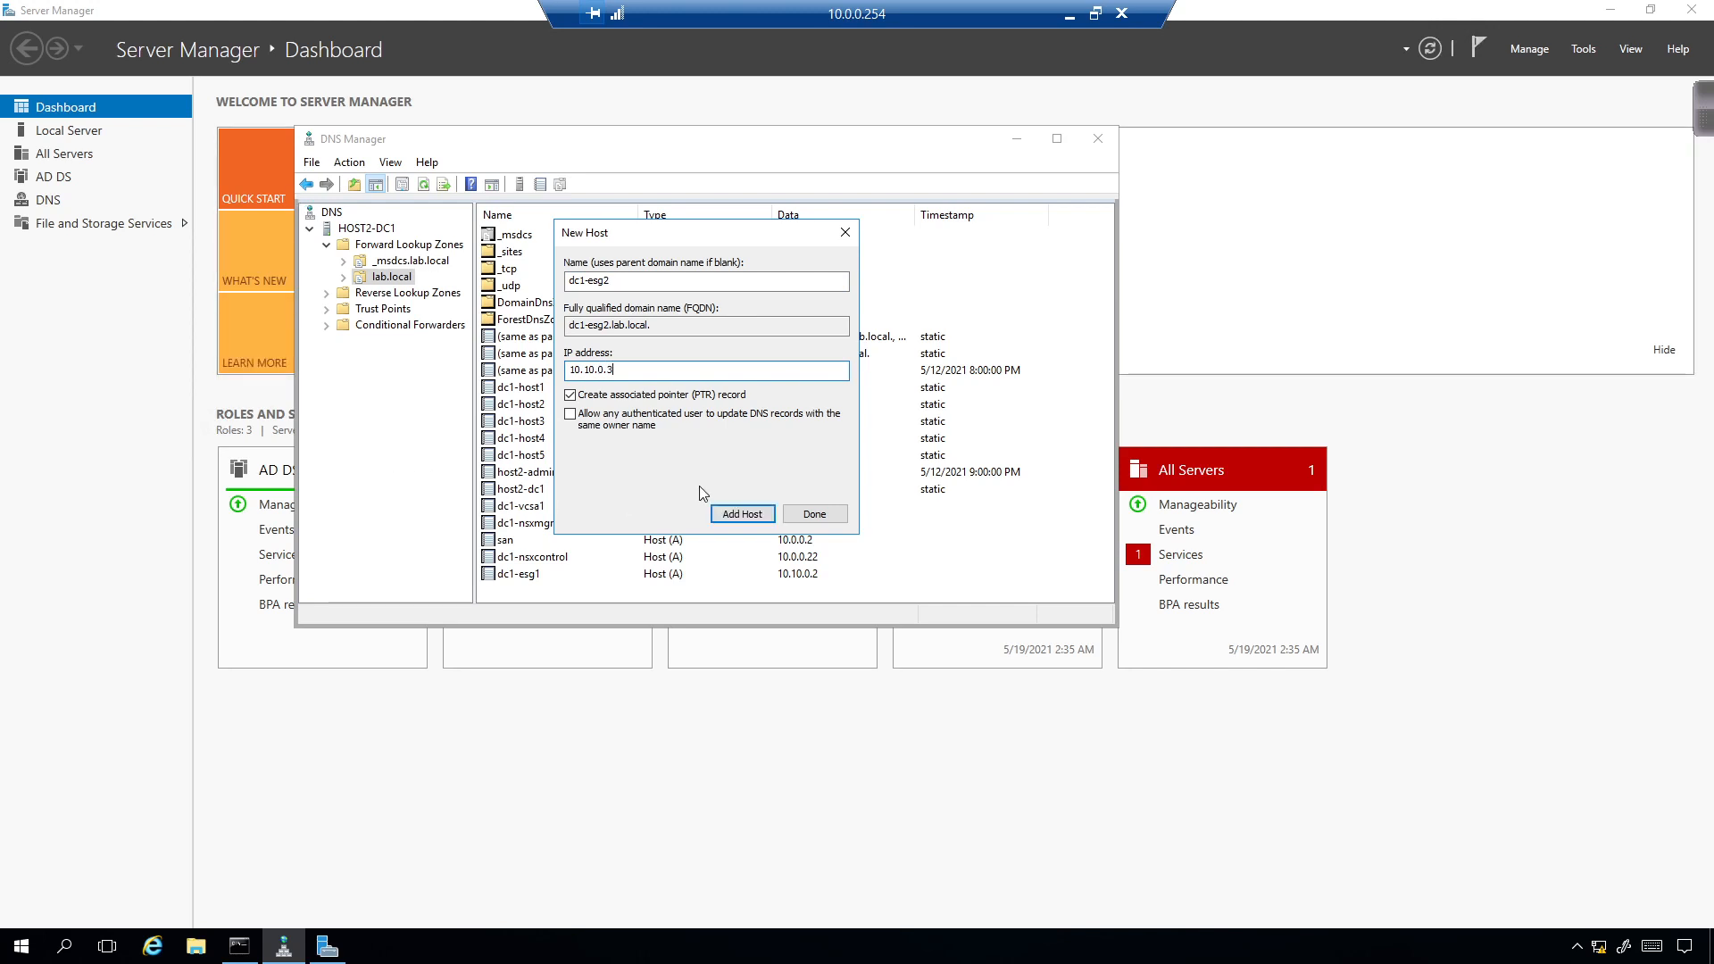
left_click(761, 518)
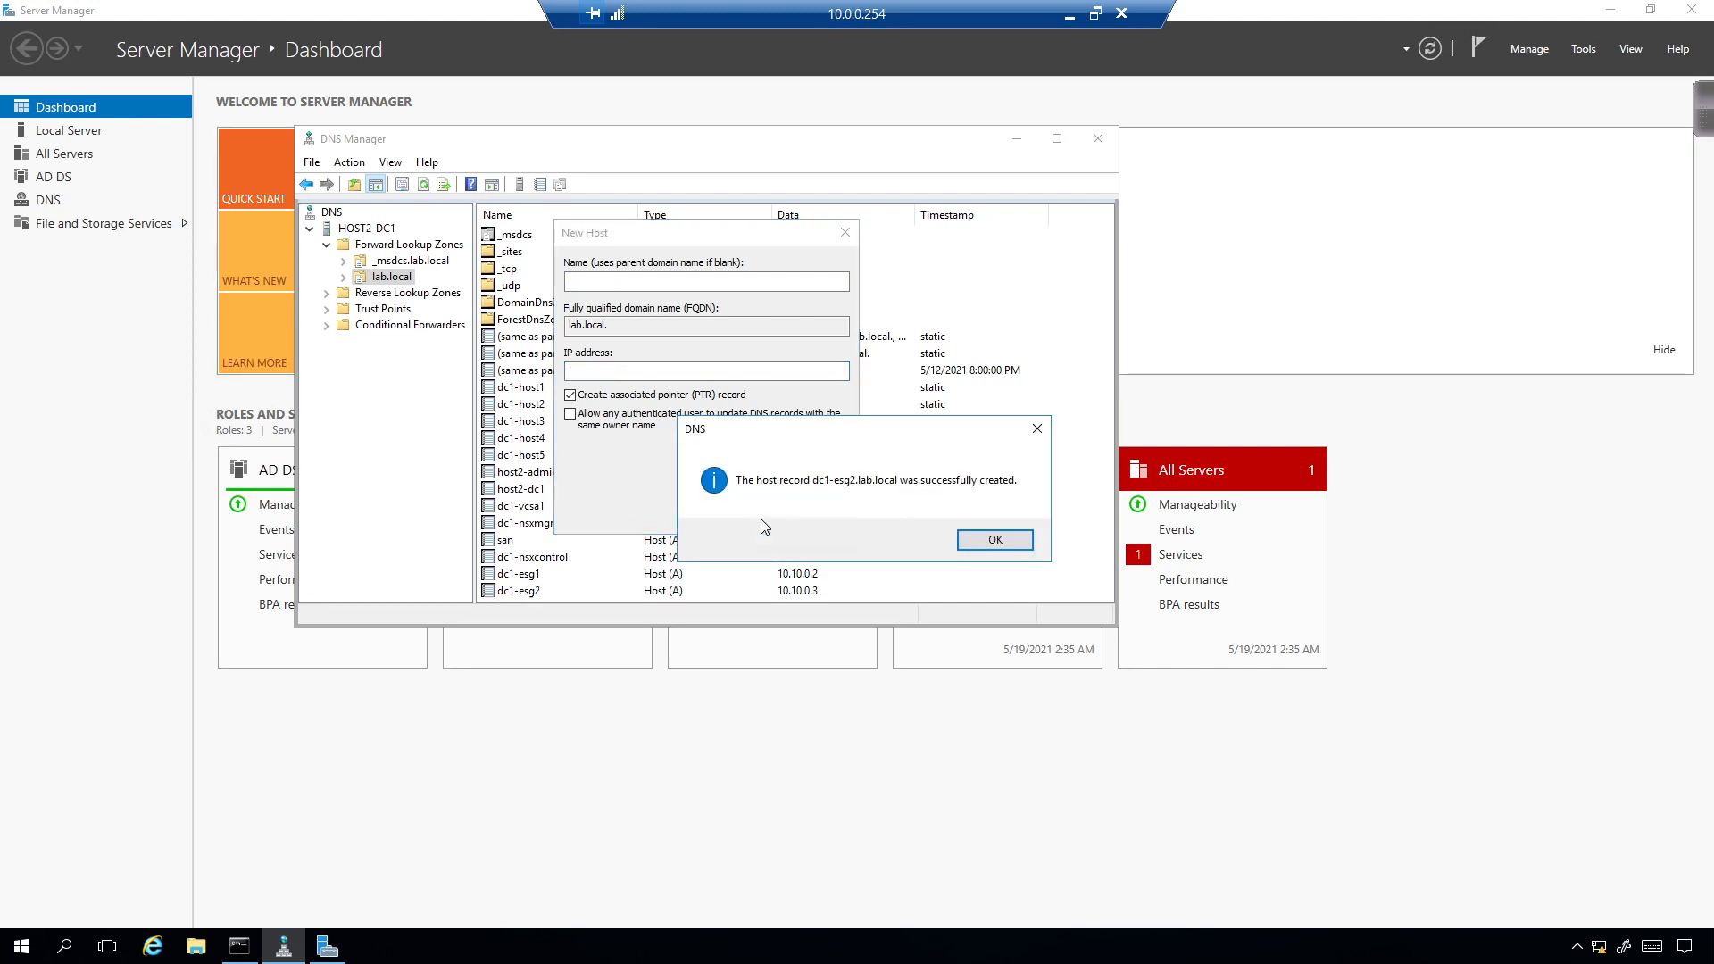
left_click(1016, 544)
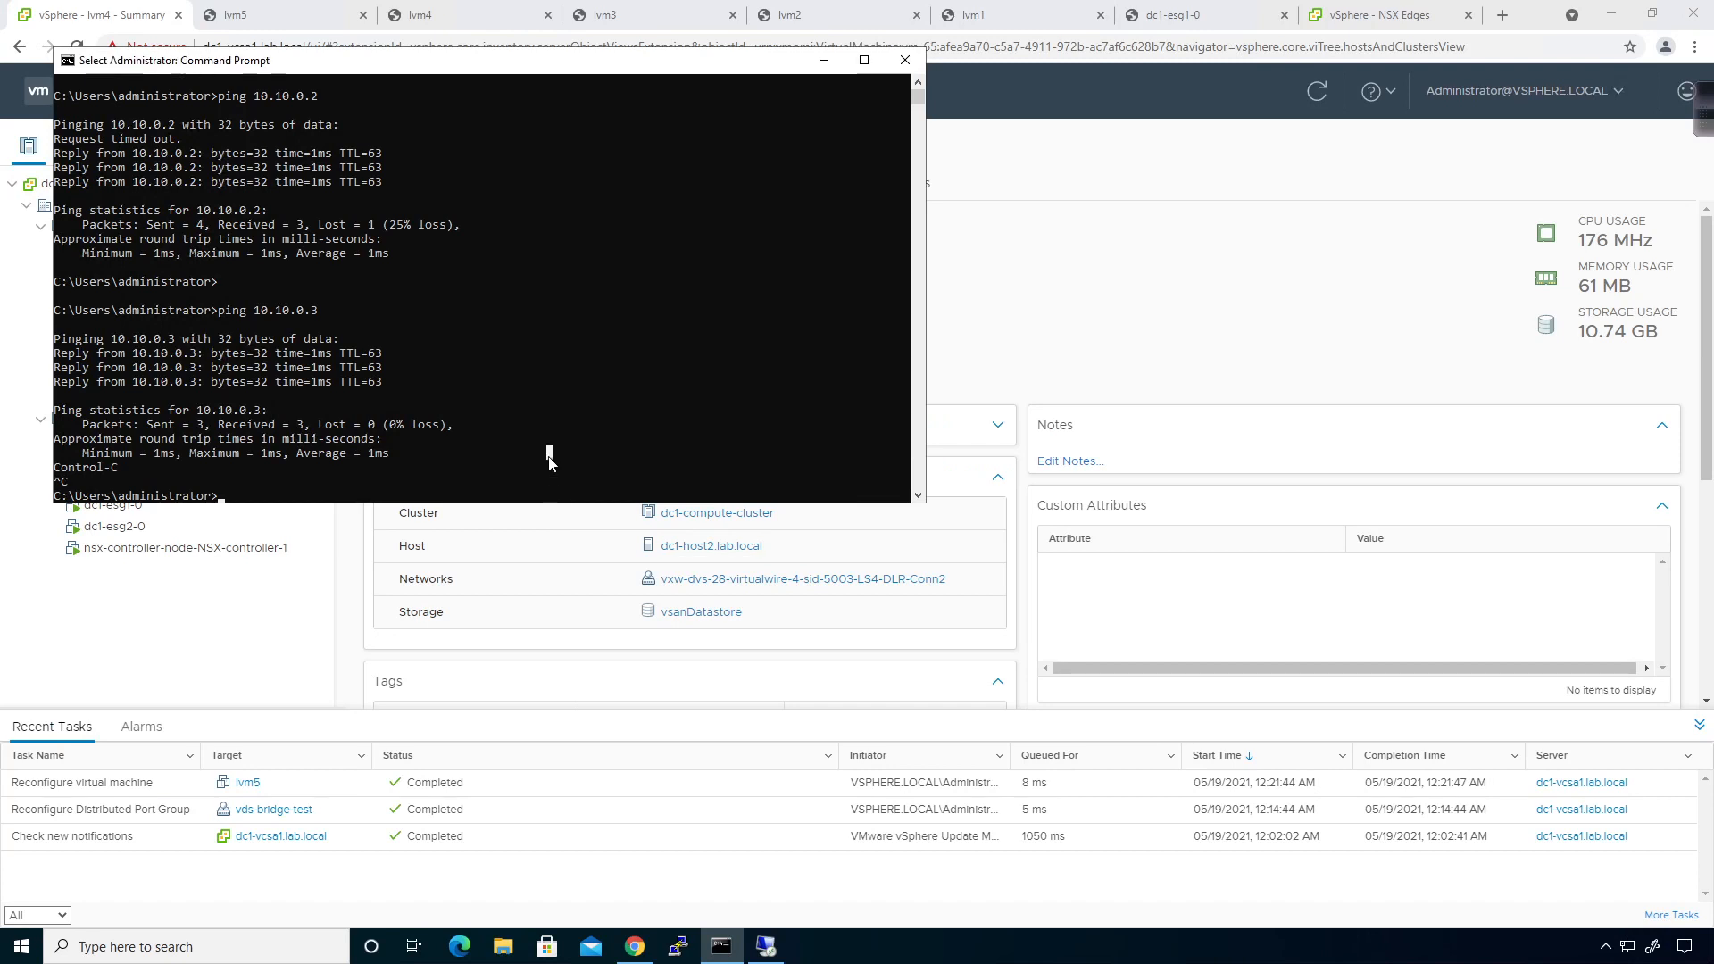
Ping dc1-esg1 and dc1-esg2 by name, confirming they resolve to 10.10.0.2 and 10.10.0.3.
key("Escape")
type("ping dc1-e")
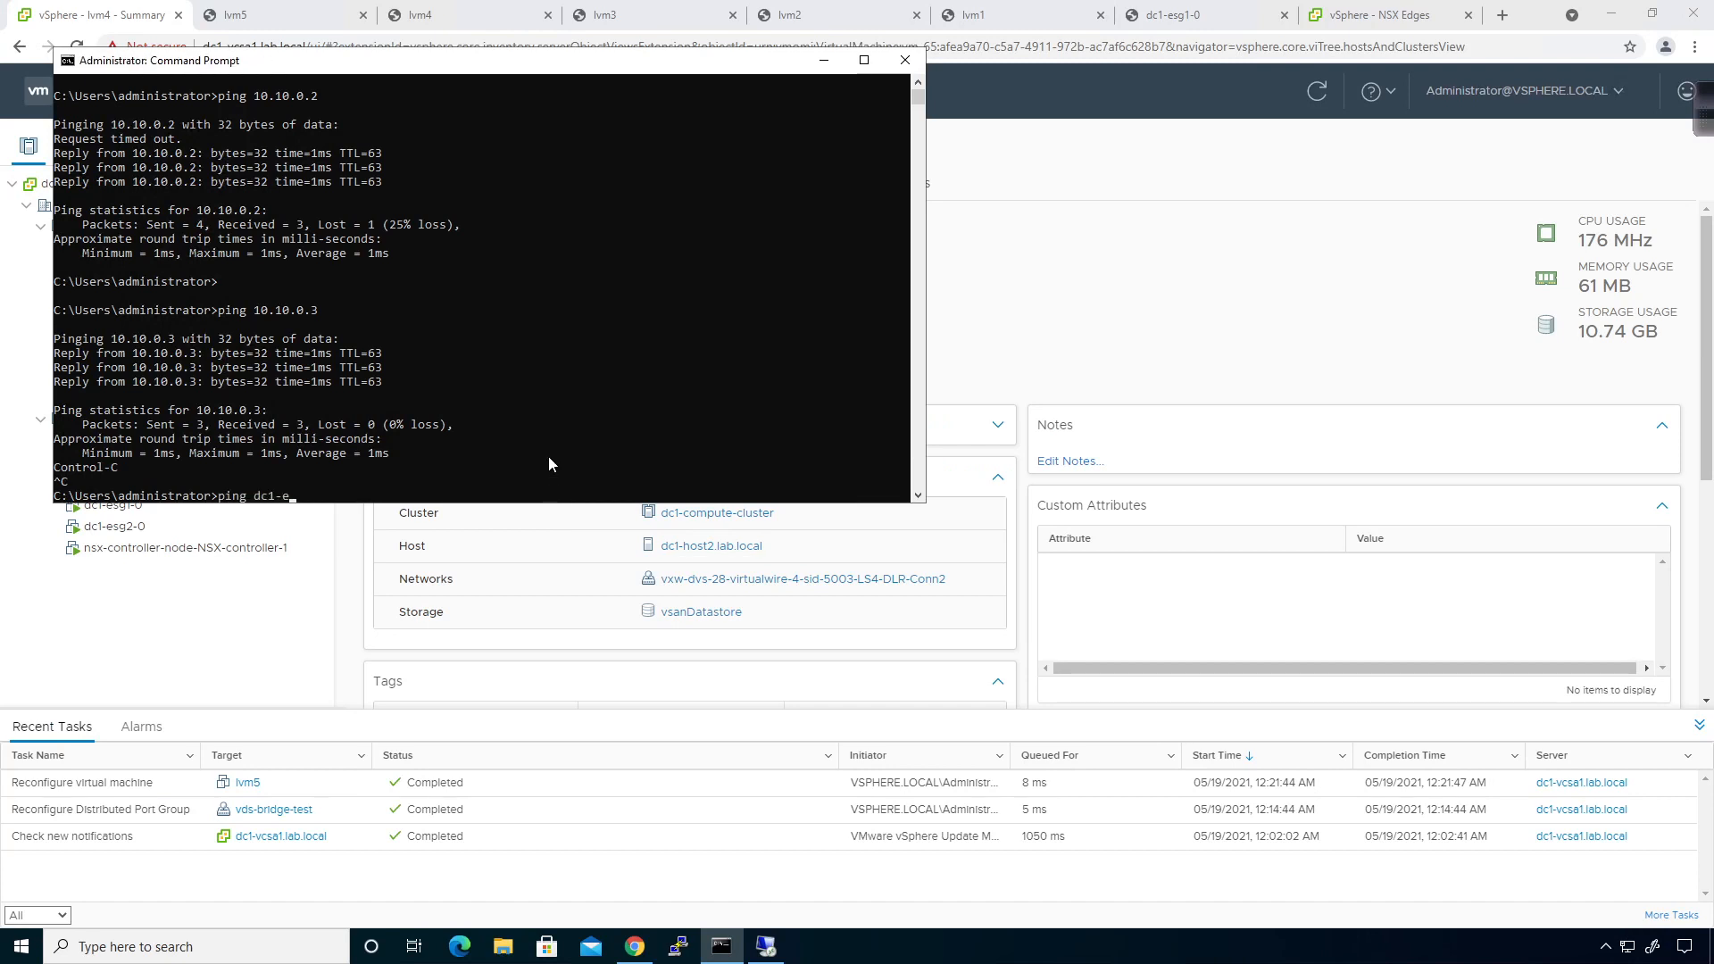
type("sg1")
key("Return")
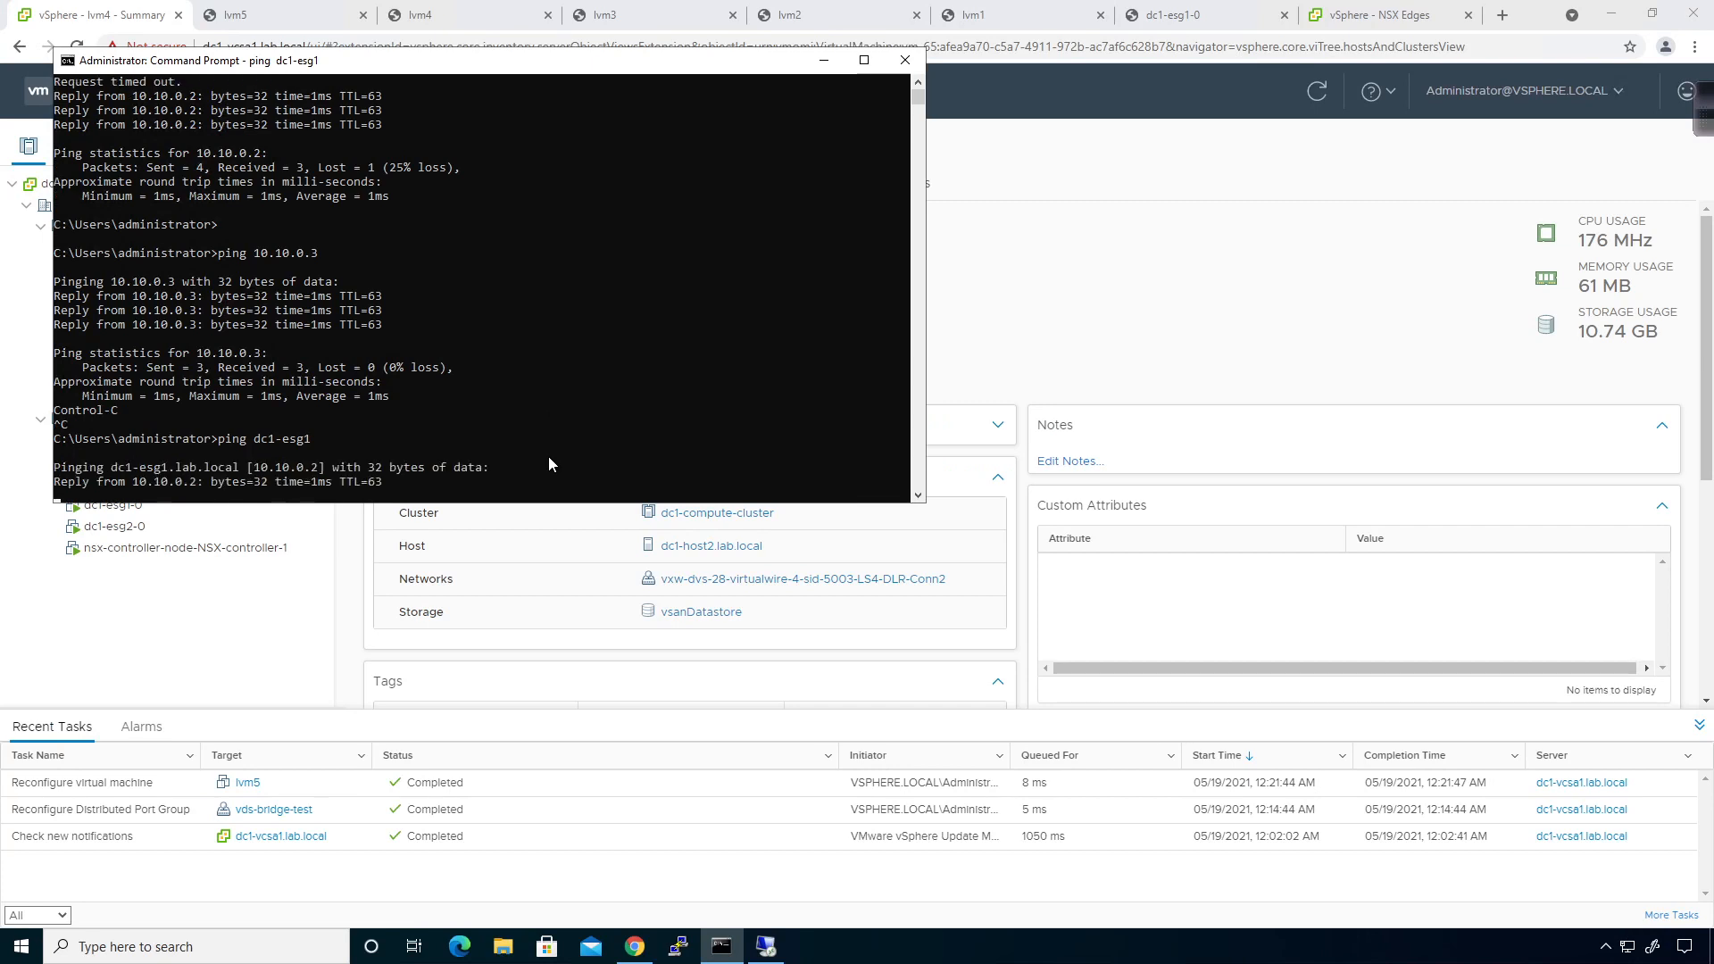
key("ctrl+c")
type("ping dc1-esg2")
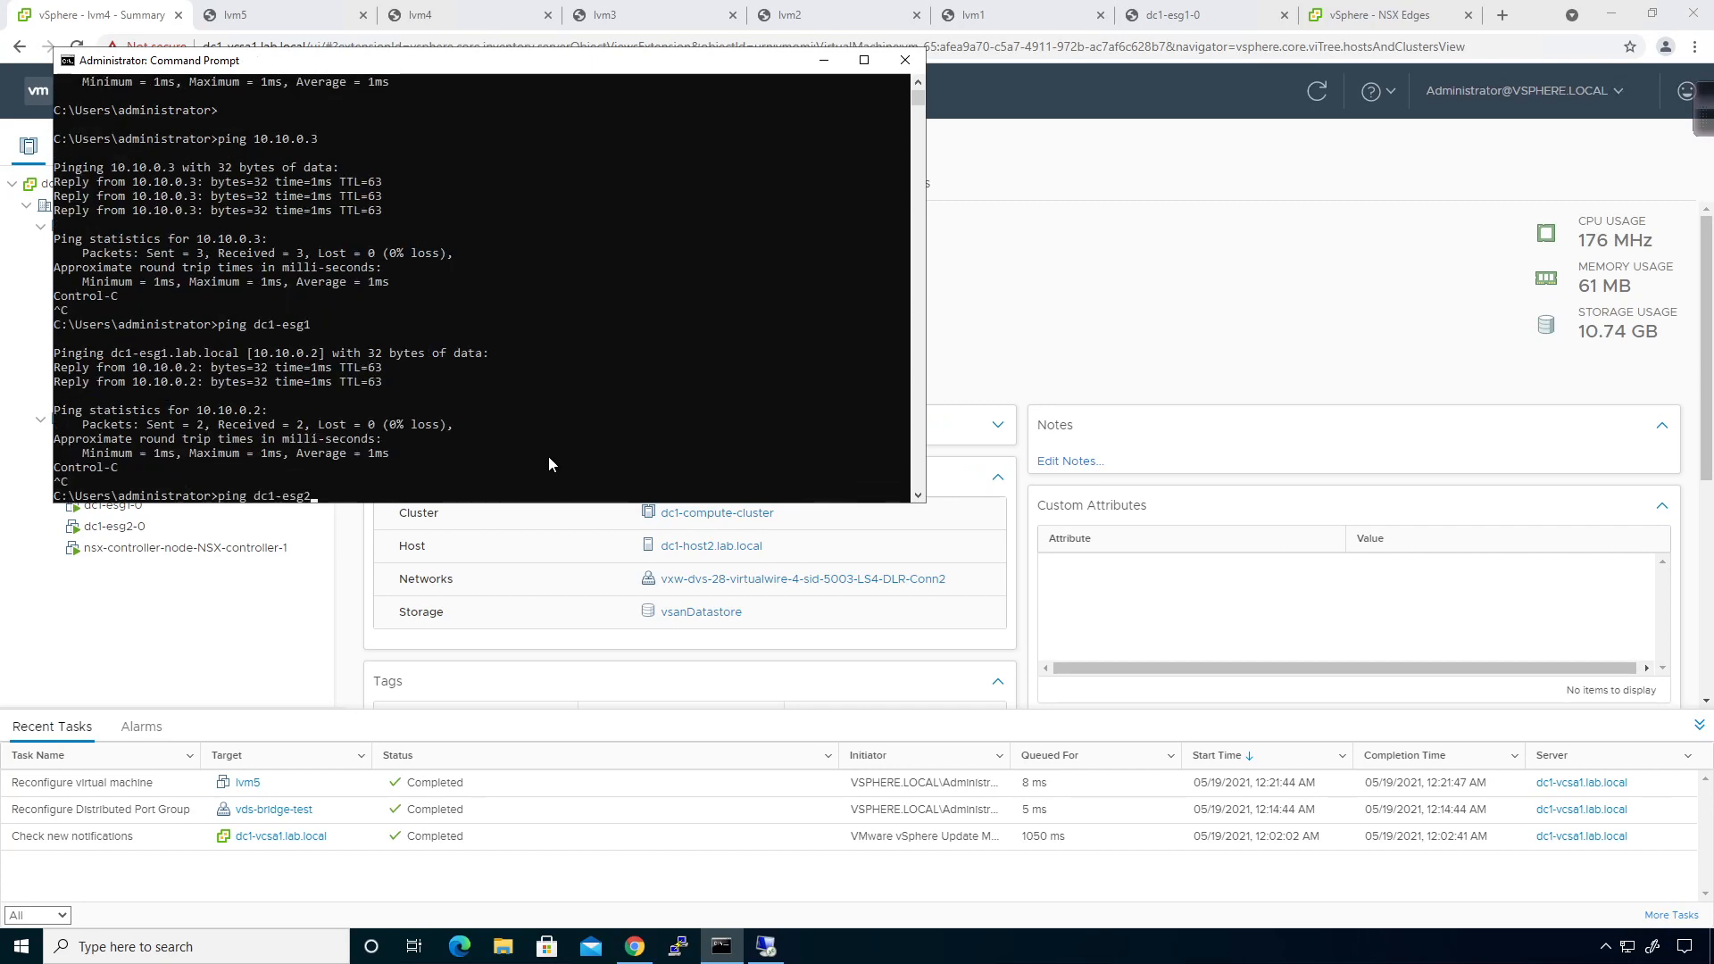
key("Return")
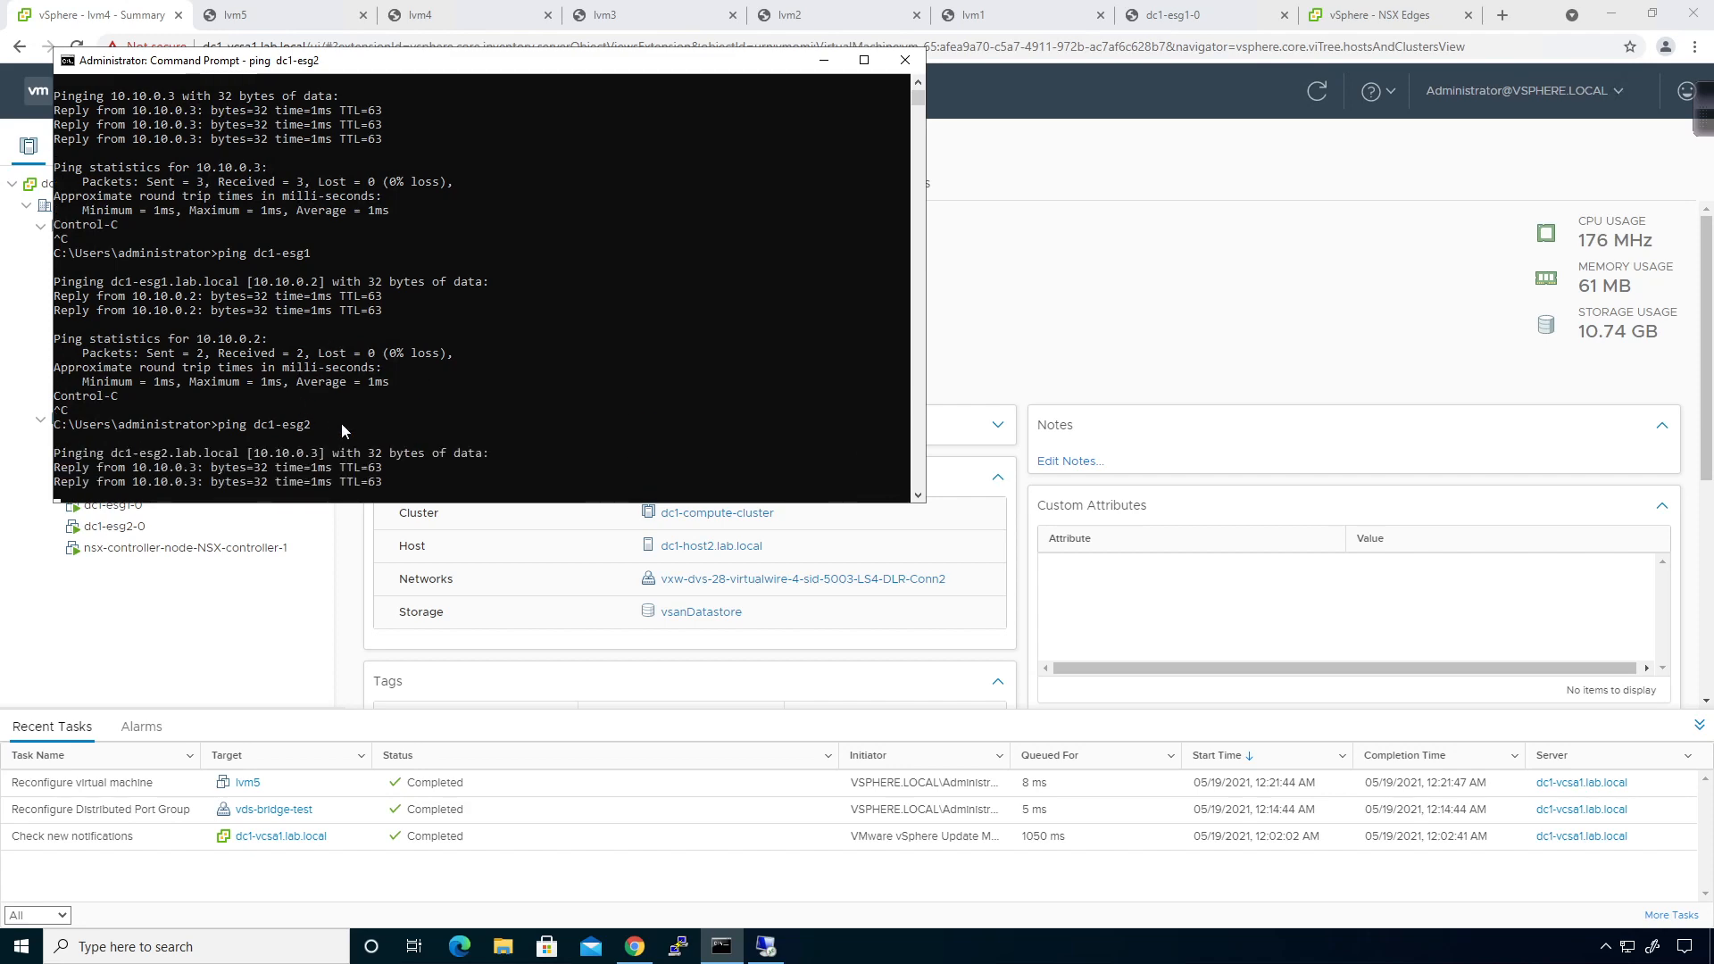
key("ctrl+c")
Save and open a PuTTY SSH session to dc1-esg1, logging in as admin.
left_click(678, 944)
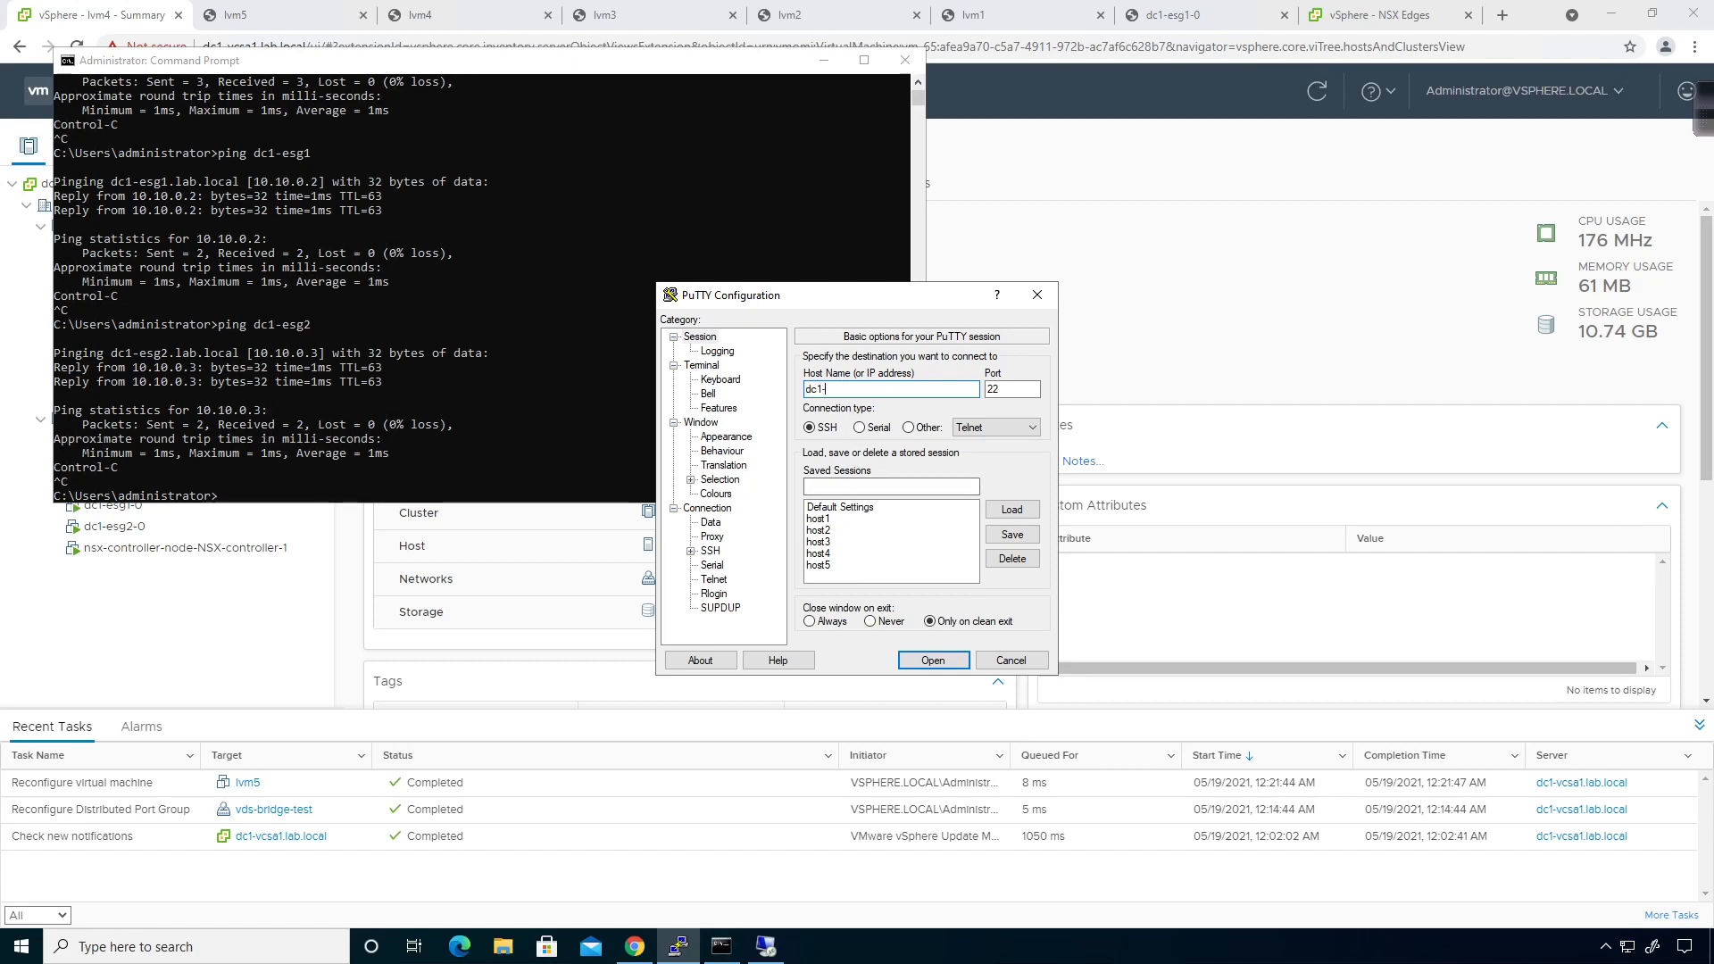
key("Tab")
key("Tab")
key("Tab")
key("Tab")
type("dc")
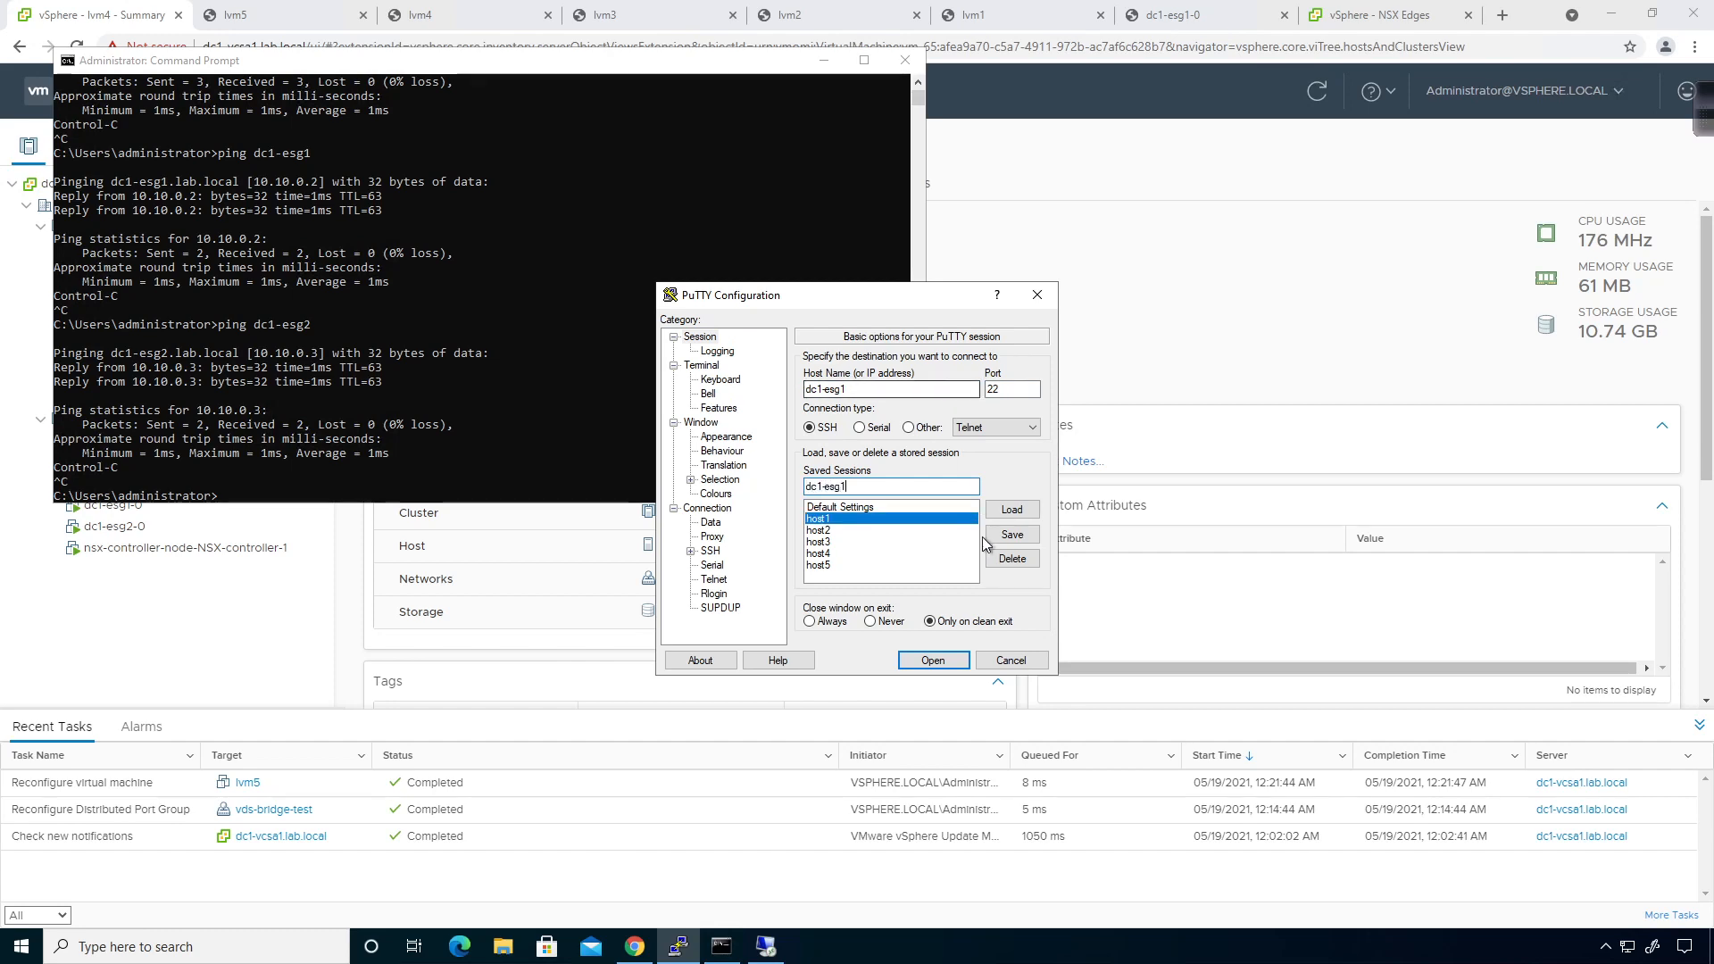
left_click(1012, 534)
left_click(933, 661)
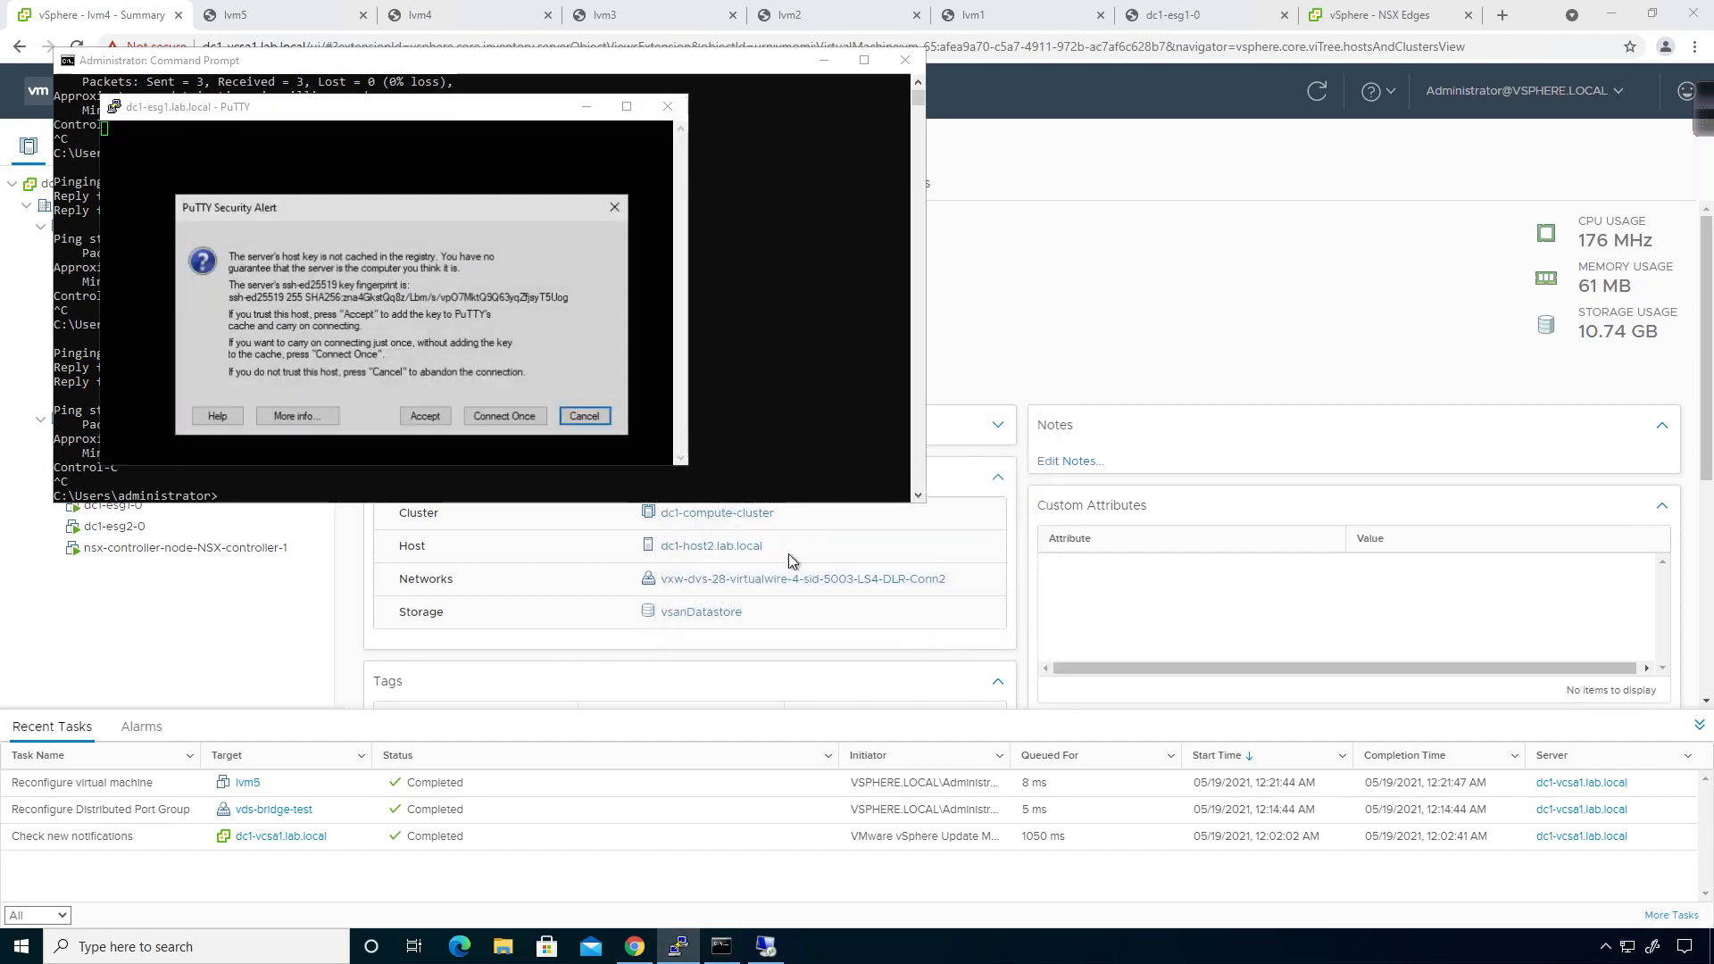
left_click(425, 418)
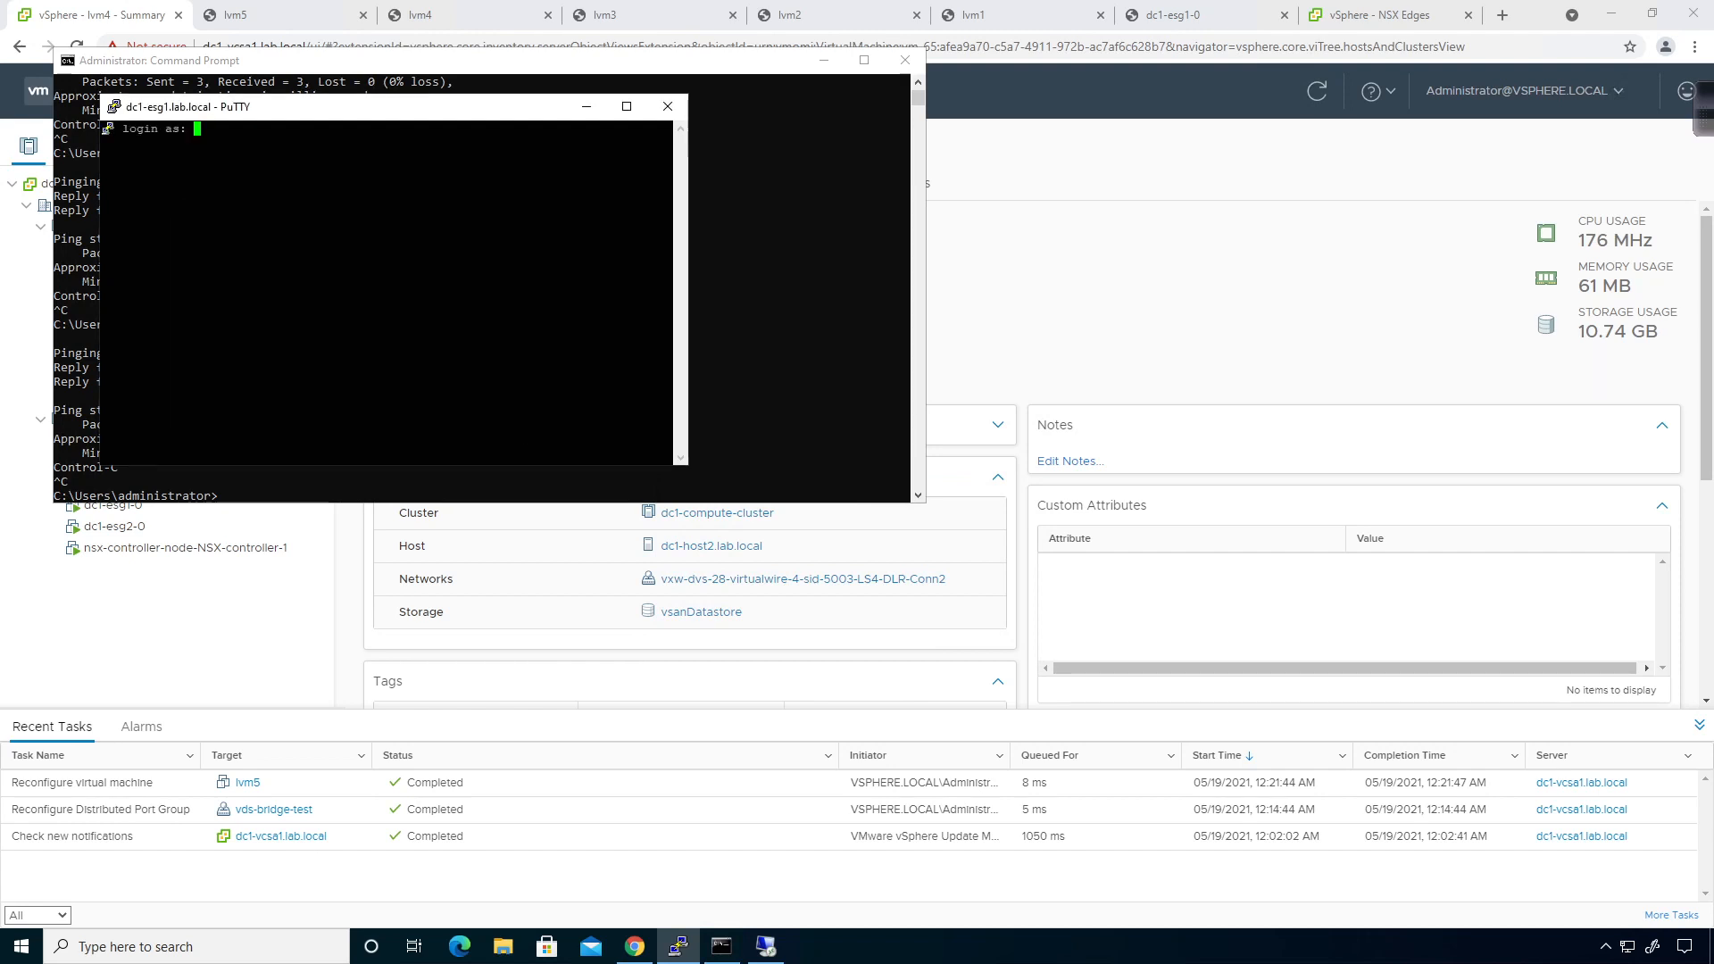
type("admin")
key("Return")
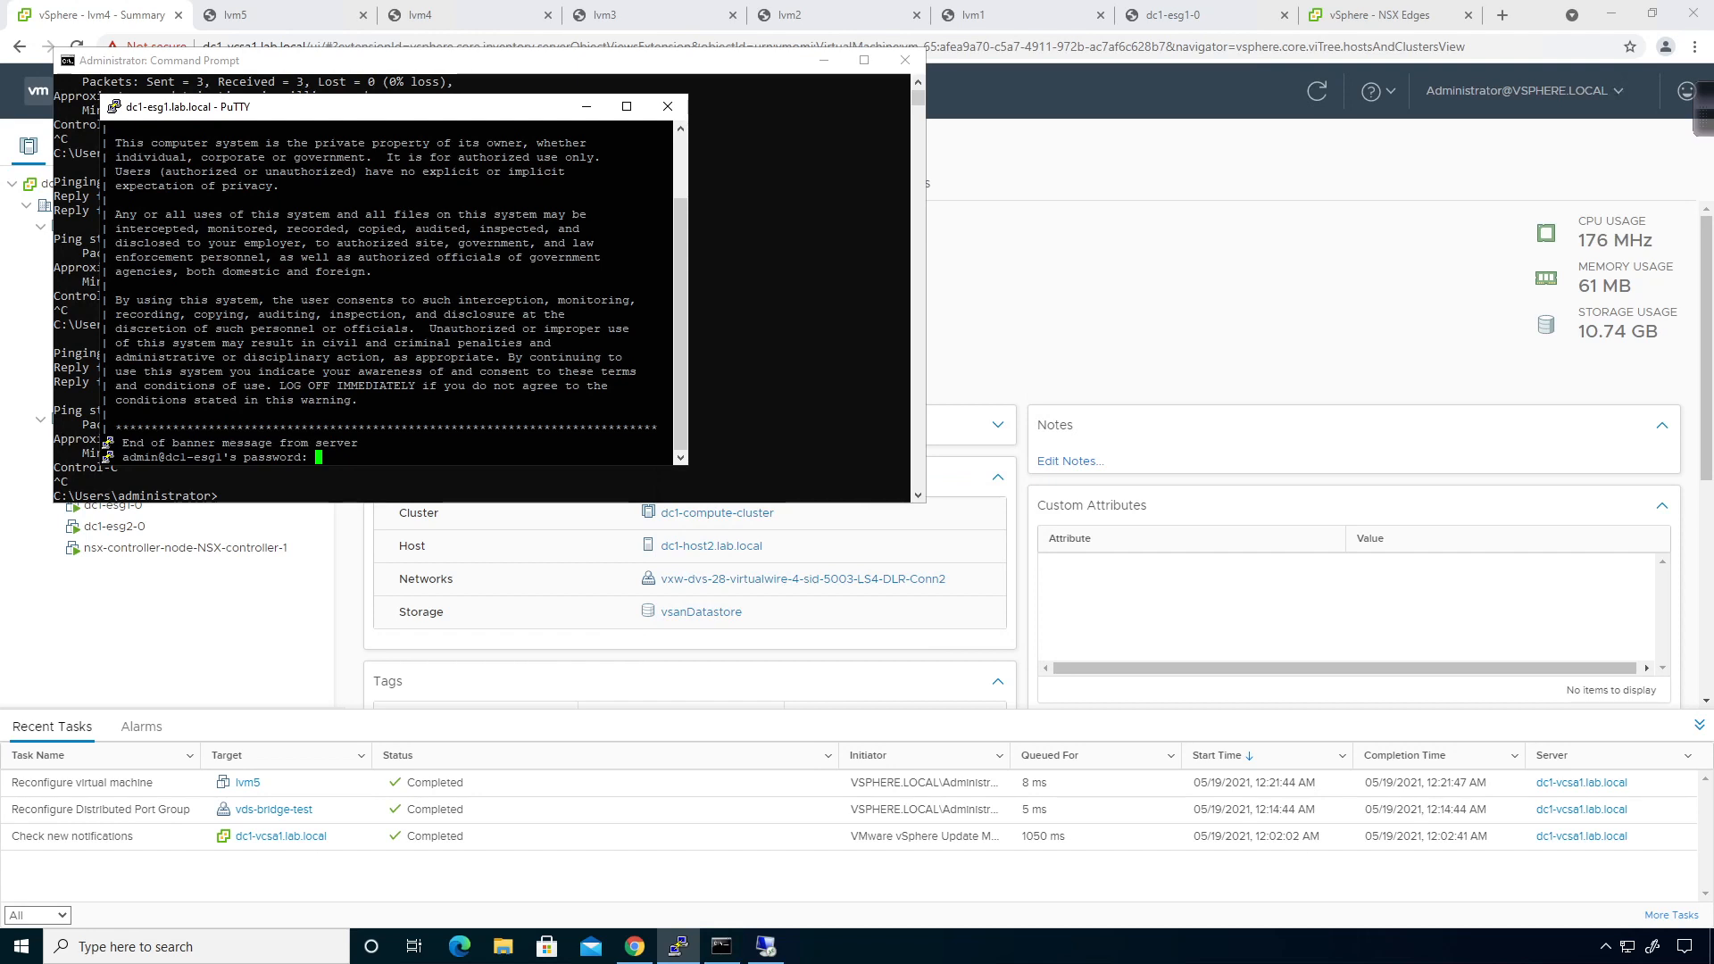
key("Return")
Run 'show service dhcp leaseinfo' in an enlarged window and page to the last lease.
type("sh")
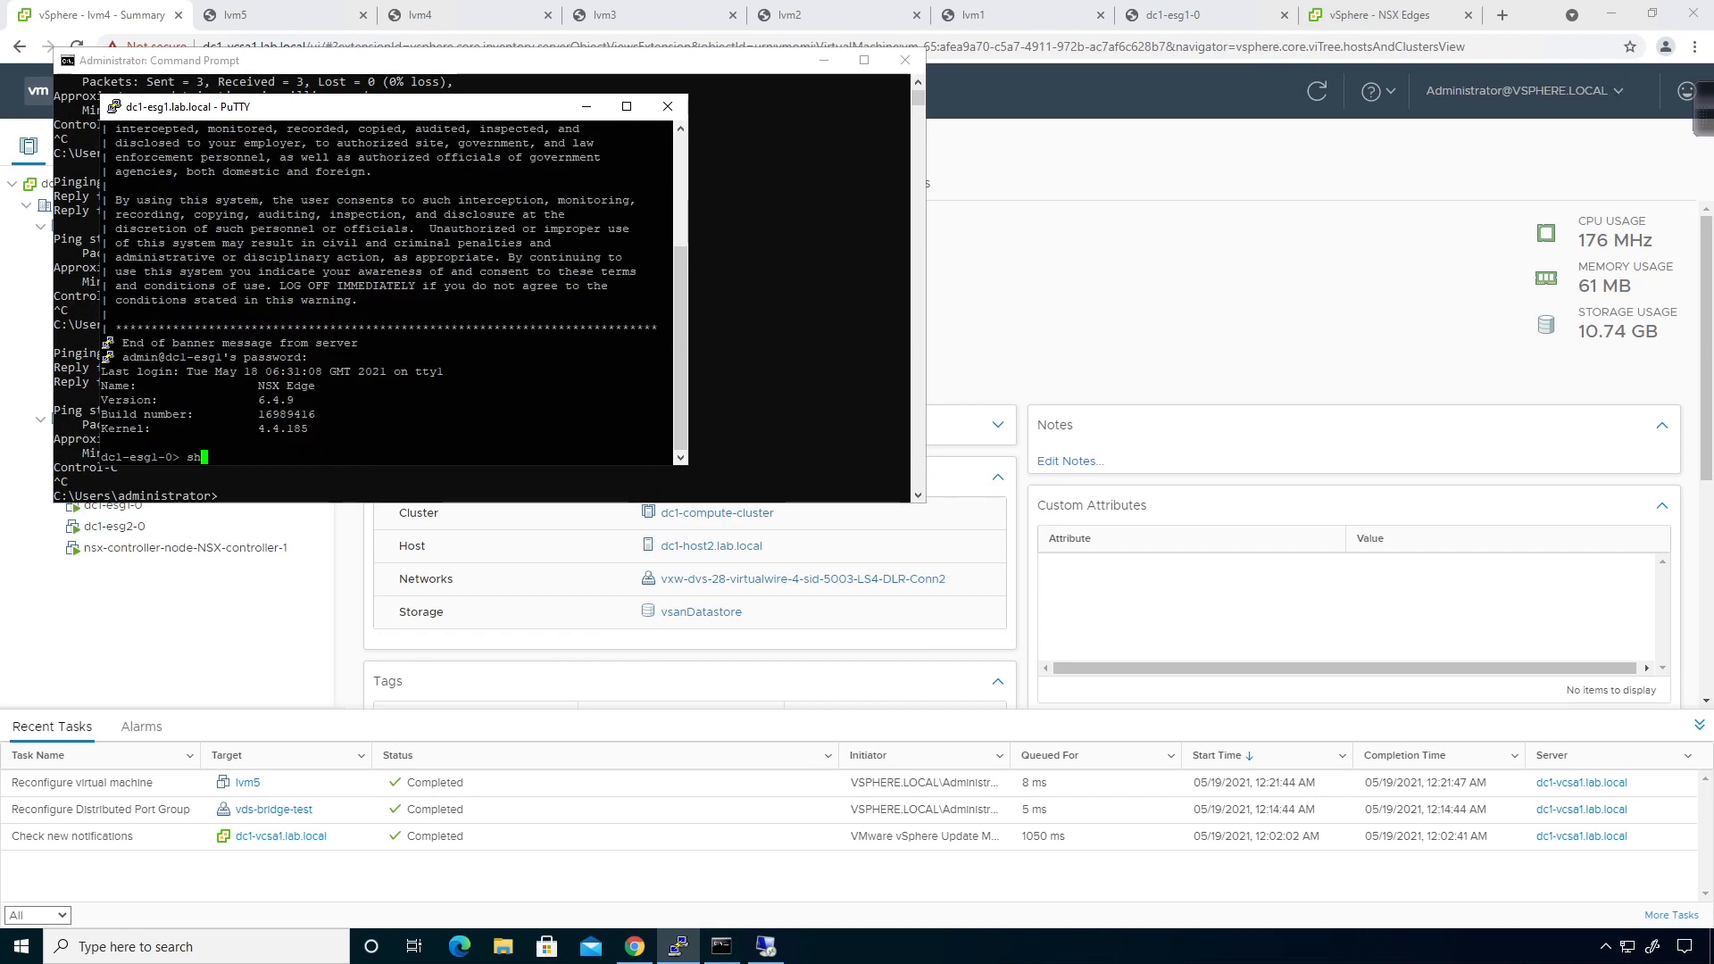
type("ow service dhcp leaseinfo")
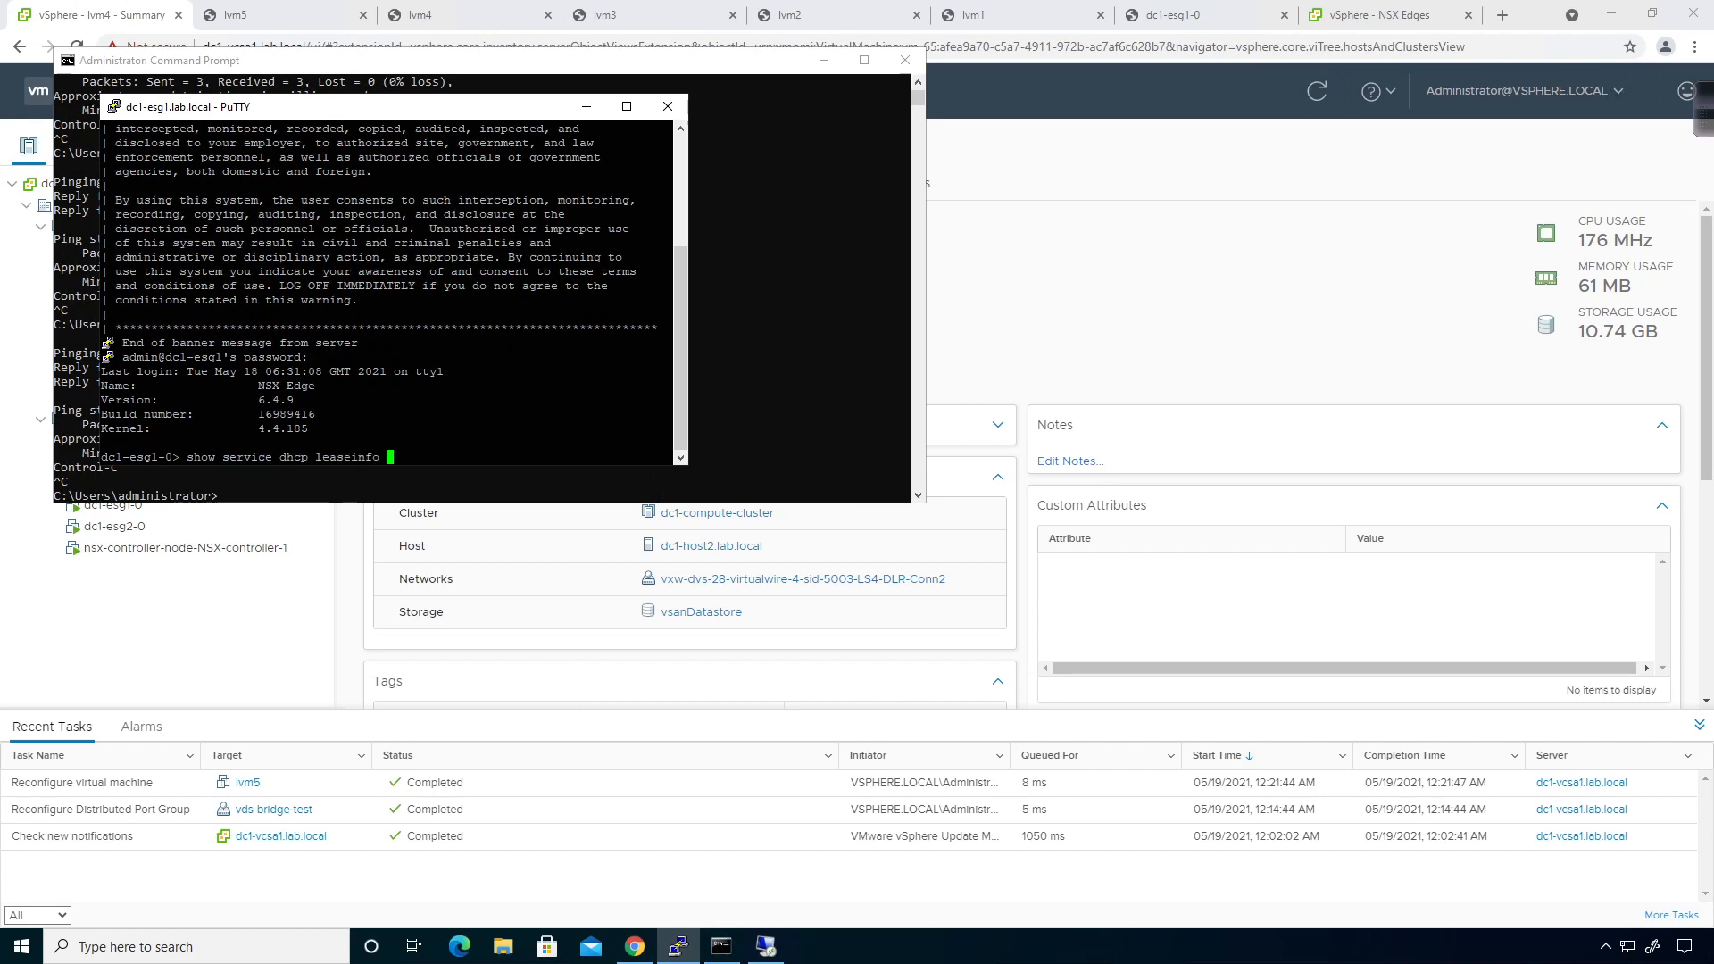
key("Return")
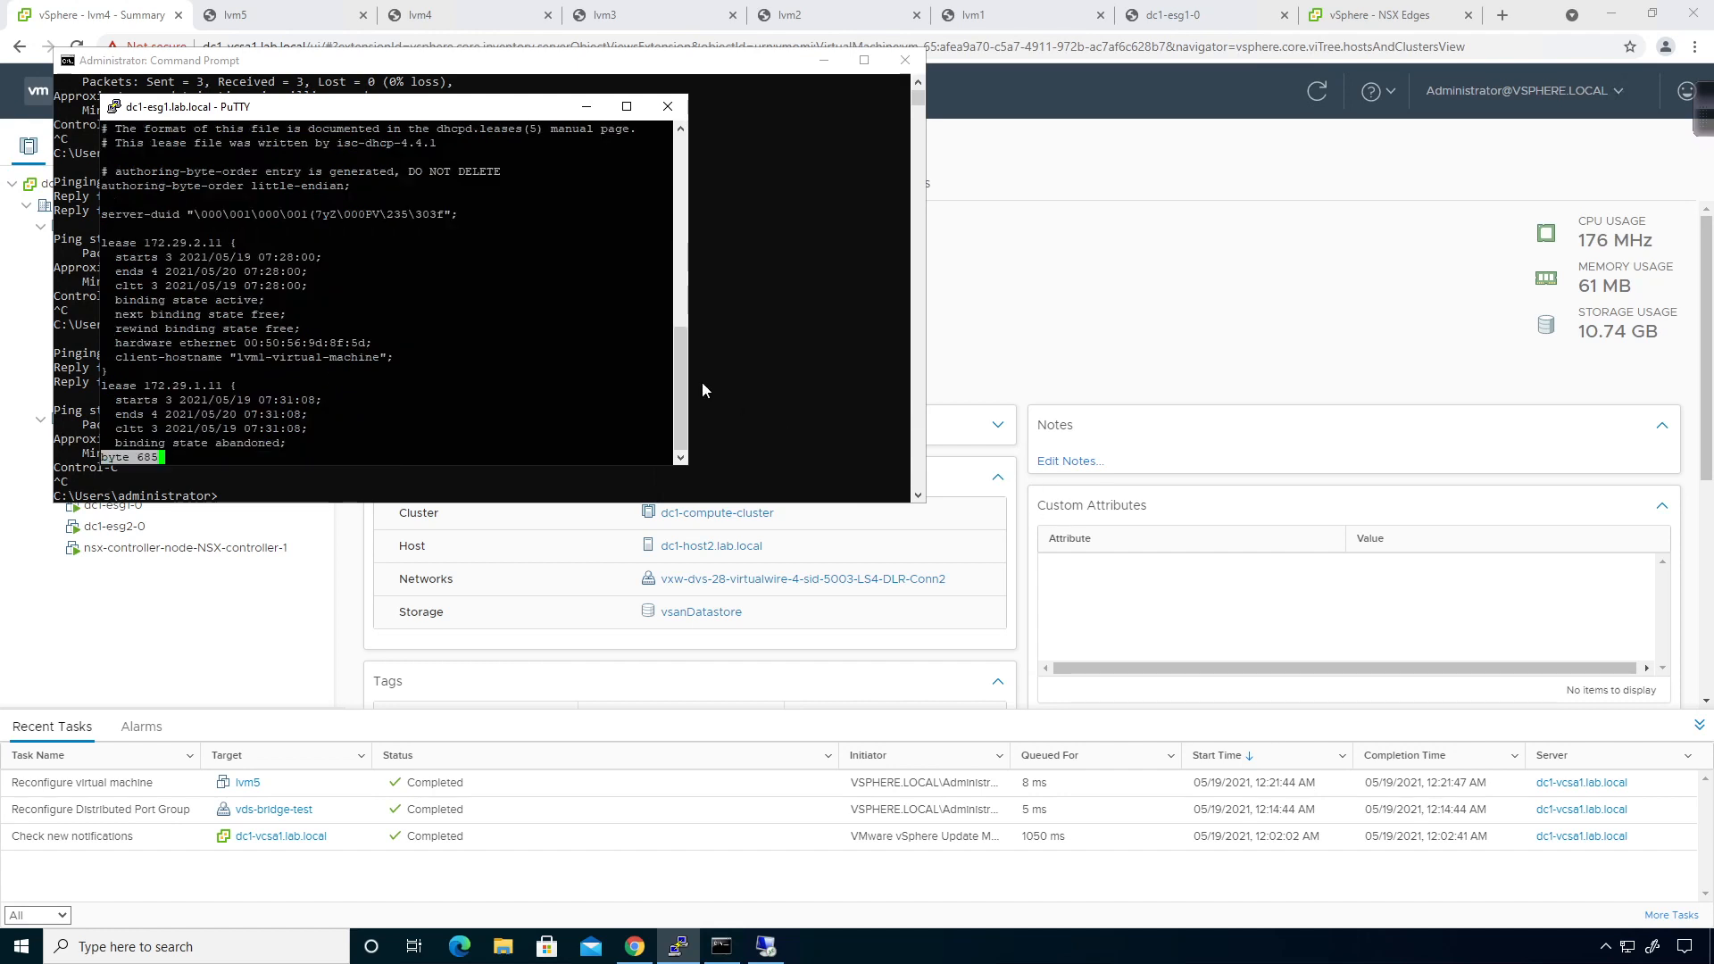
left_click_drag(447, 108, 599, 113)
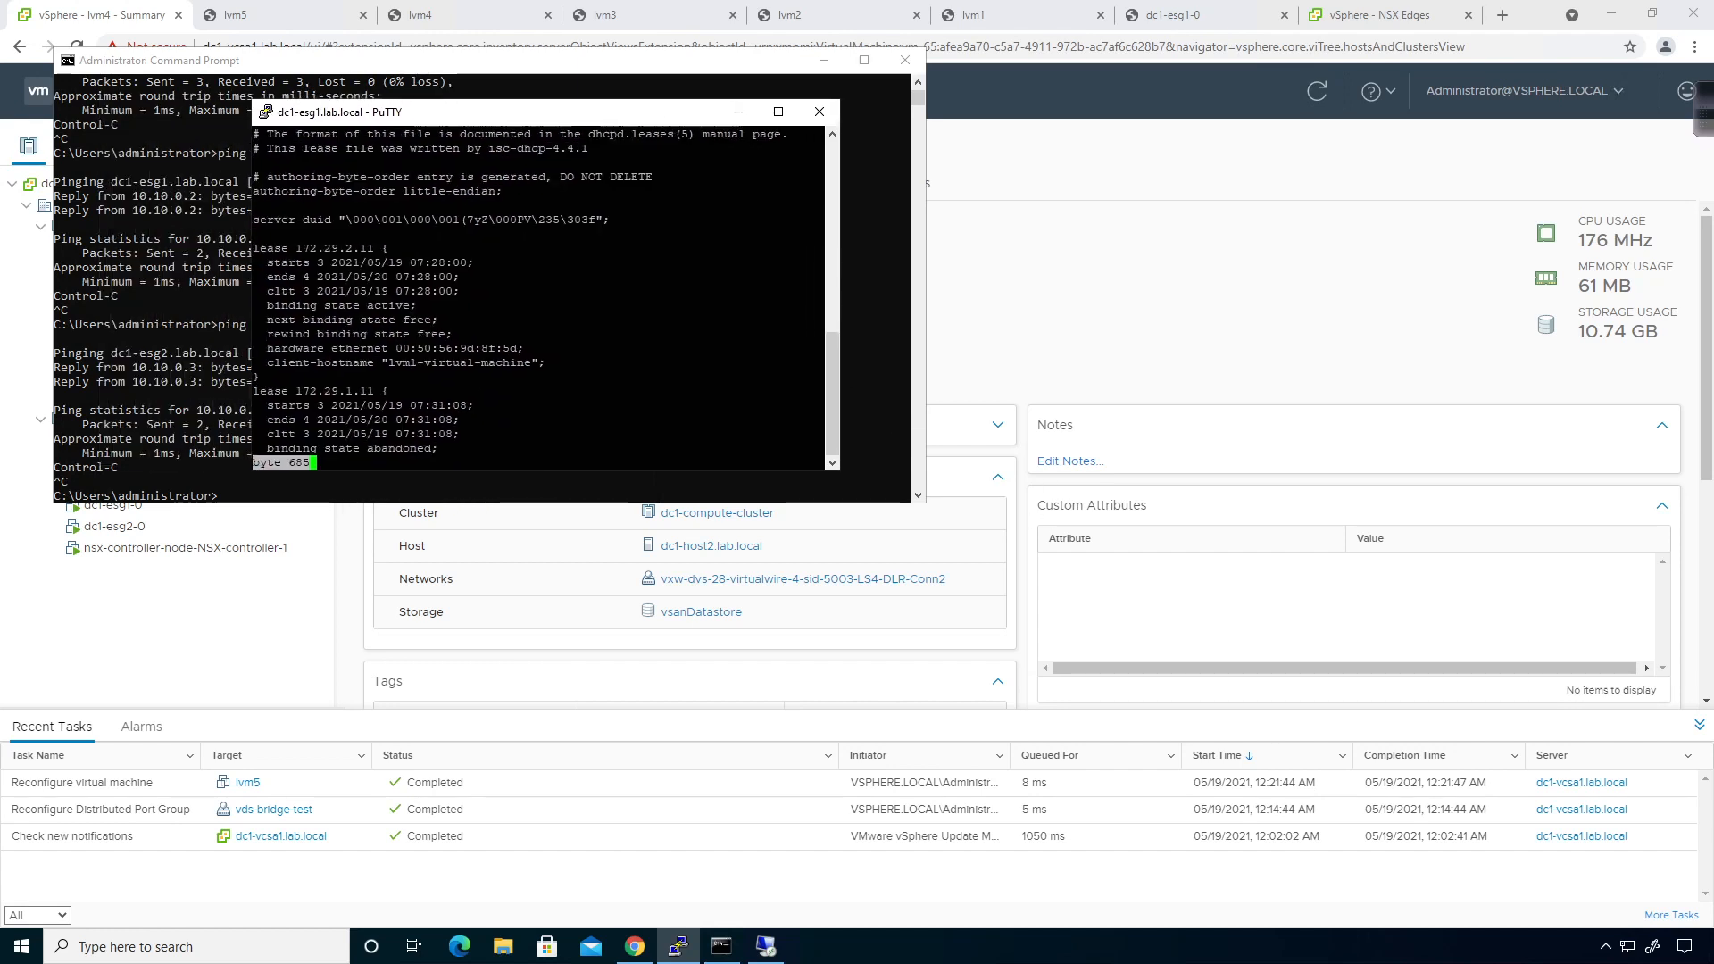
left_click_drag(840, 473, 1004, 670)
key("space")
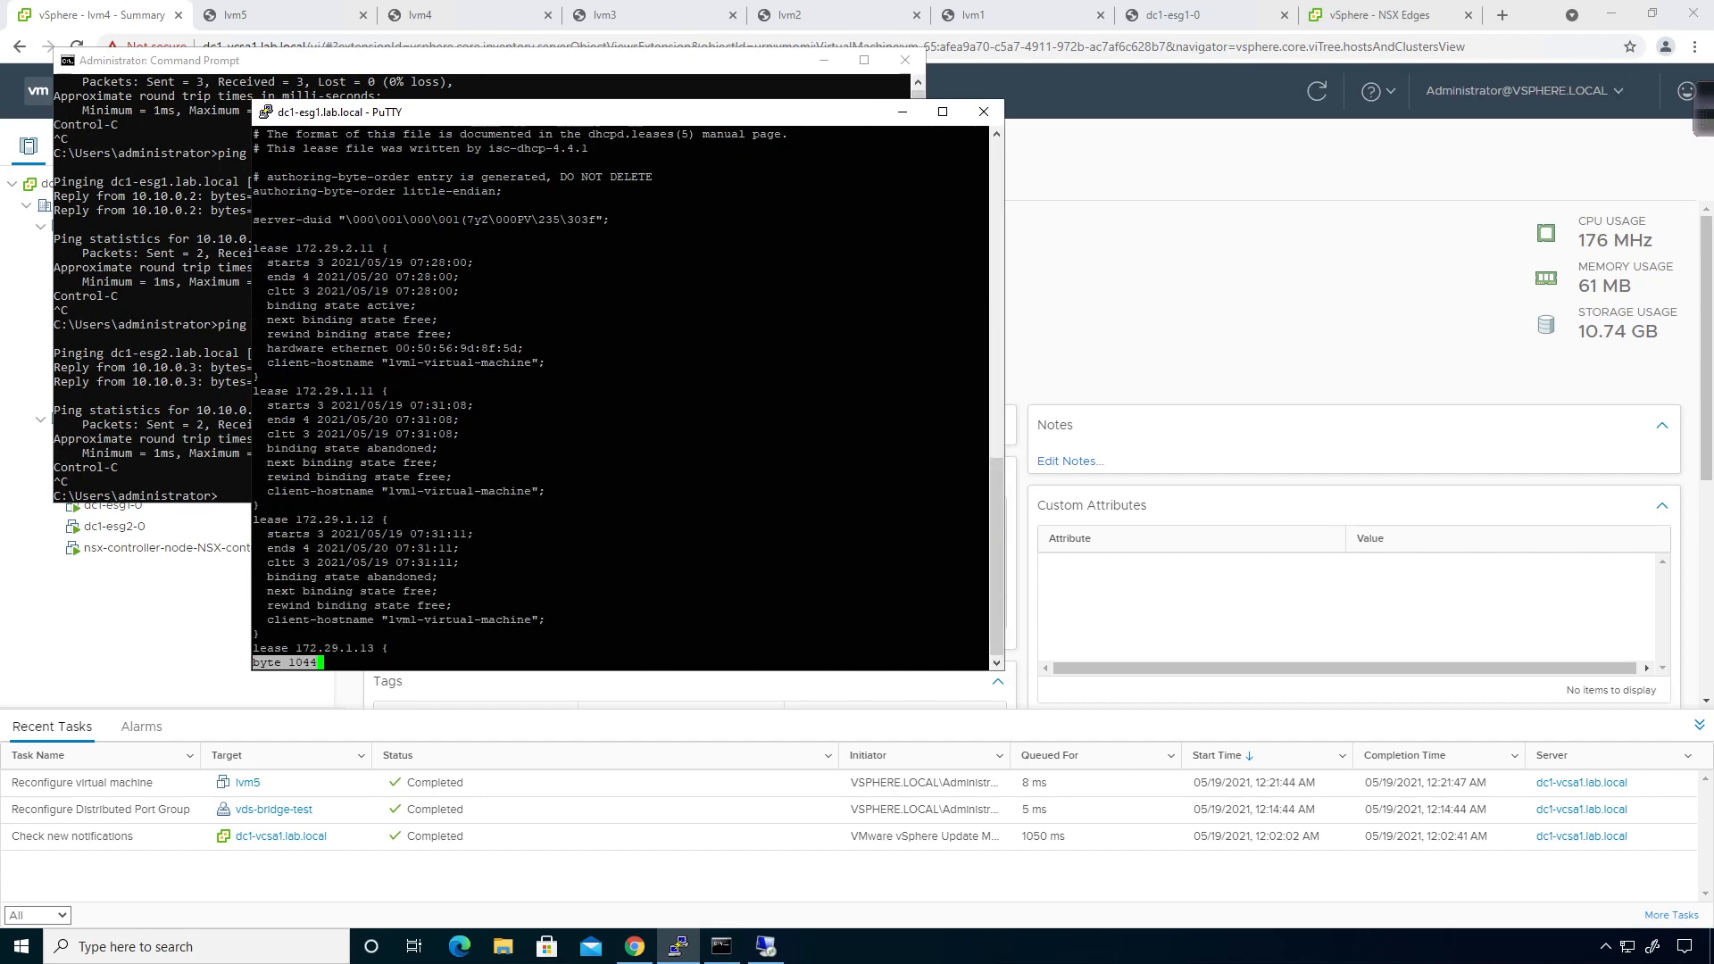
left_click(265, 112)
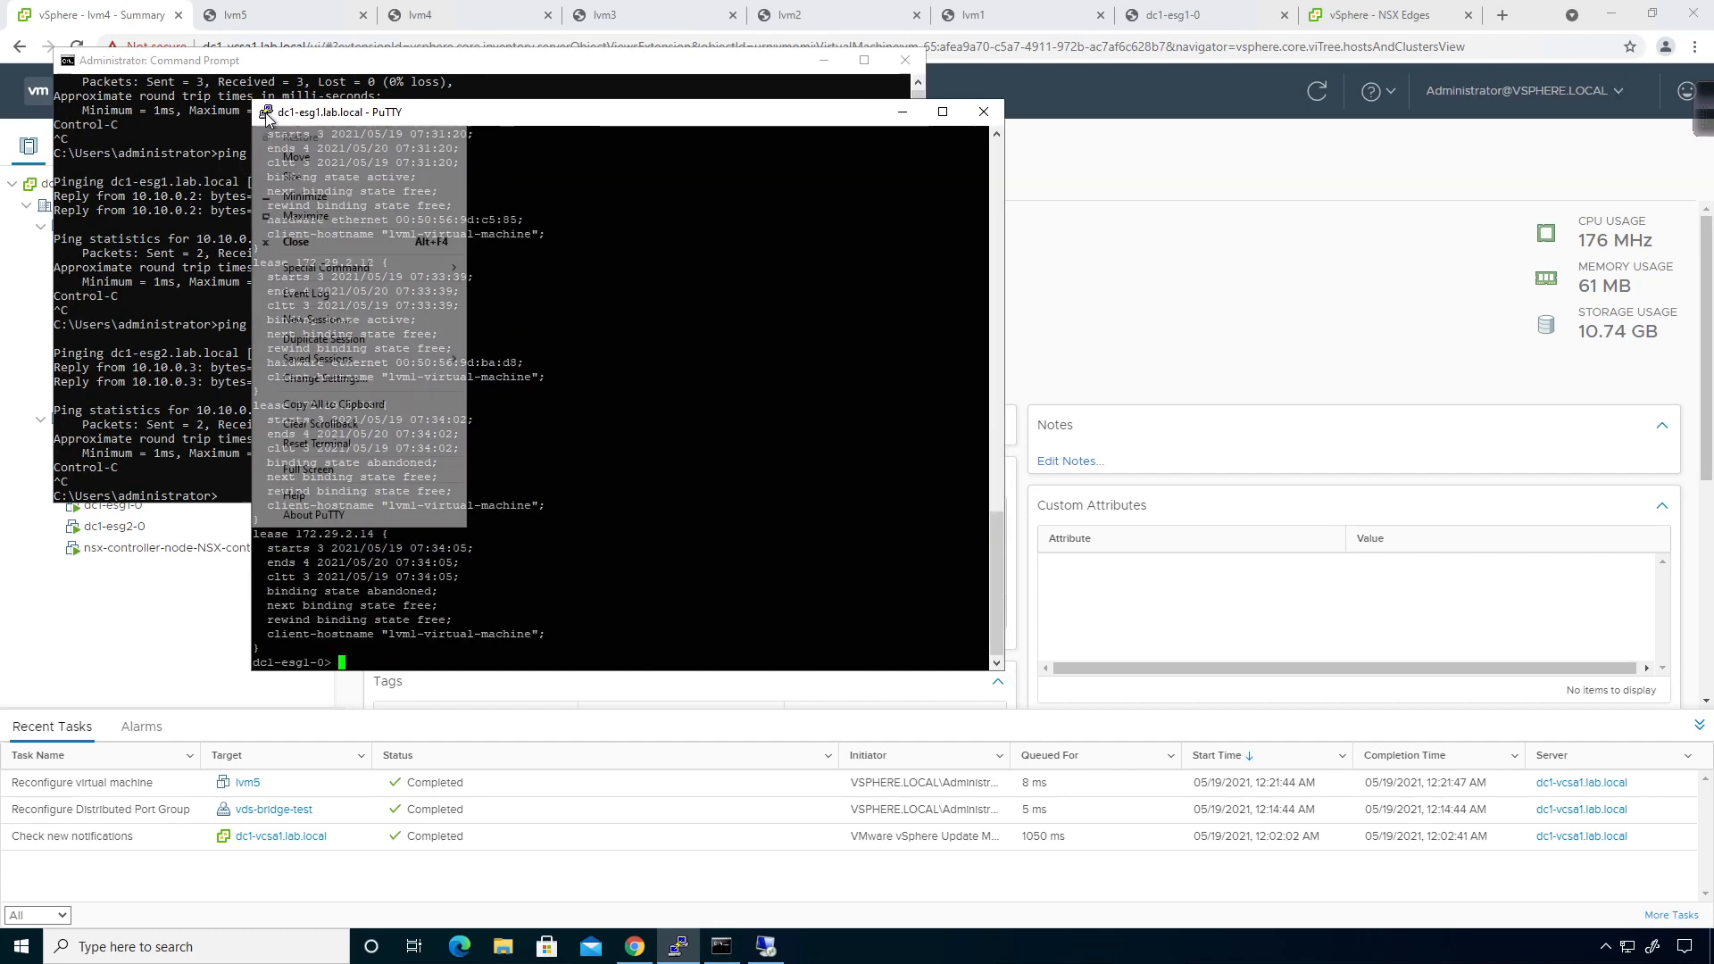
Set the PuTTY console font to 14-point Courier New, then return to the vSphere lvm4 summary.
left_click(303, 378)
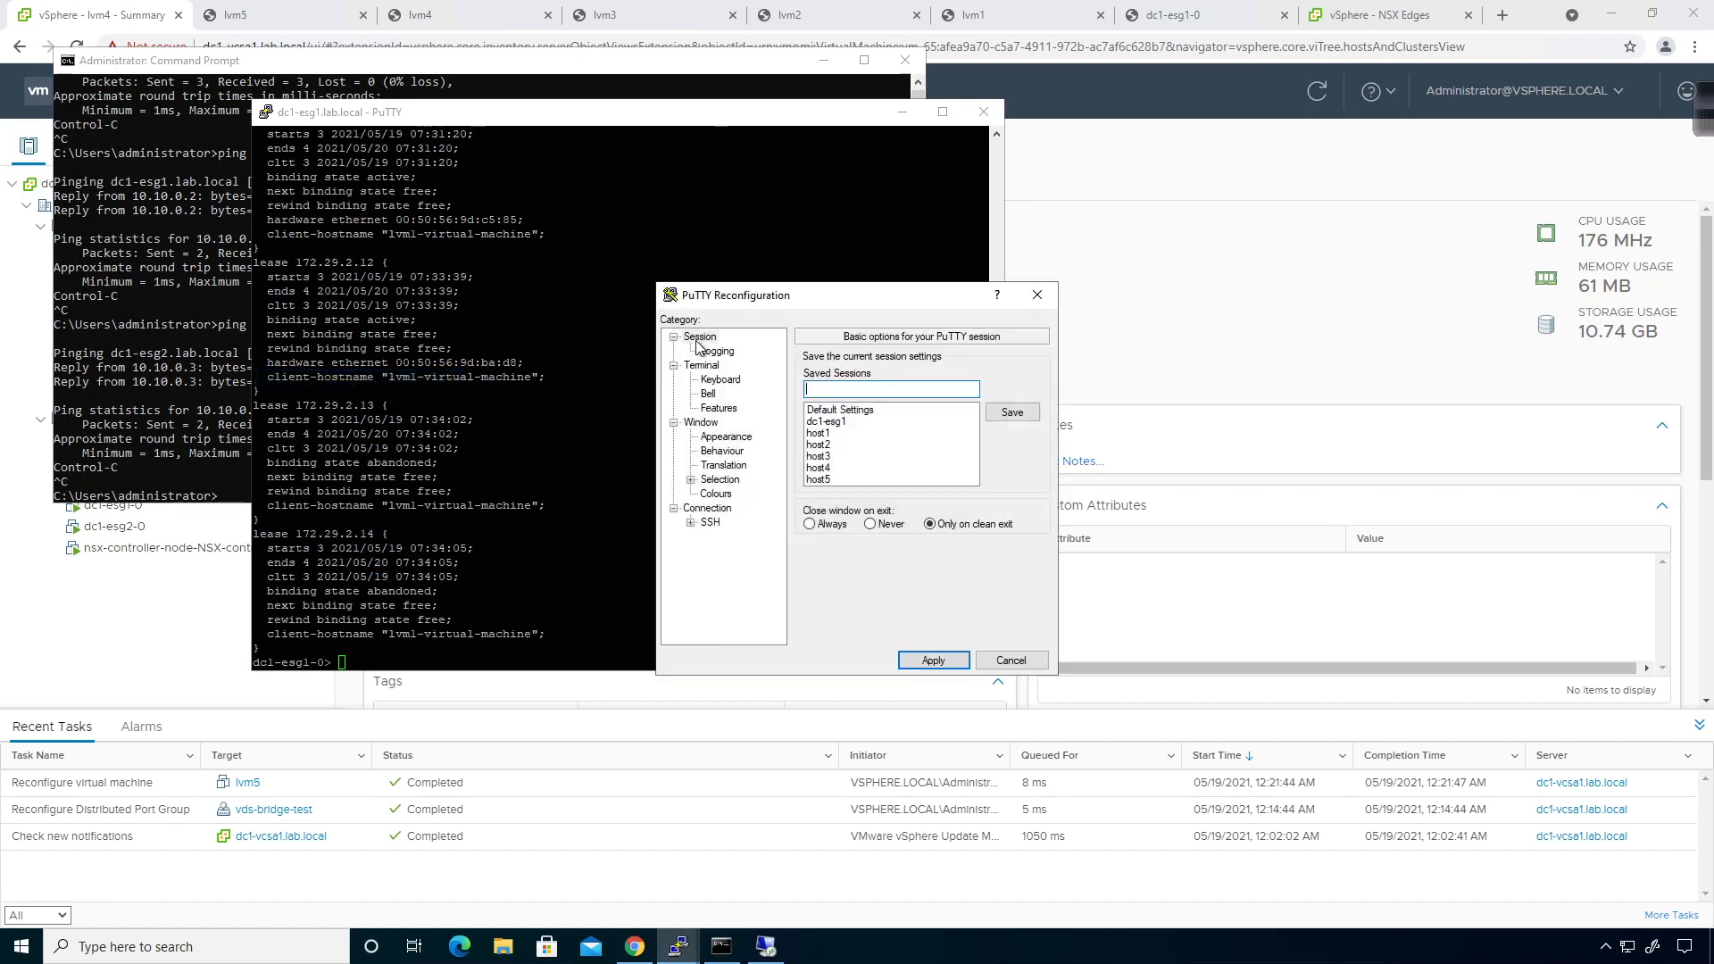
left_click(726, 436)
left_click(1007, 464)
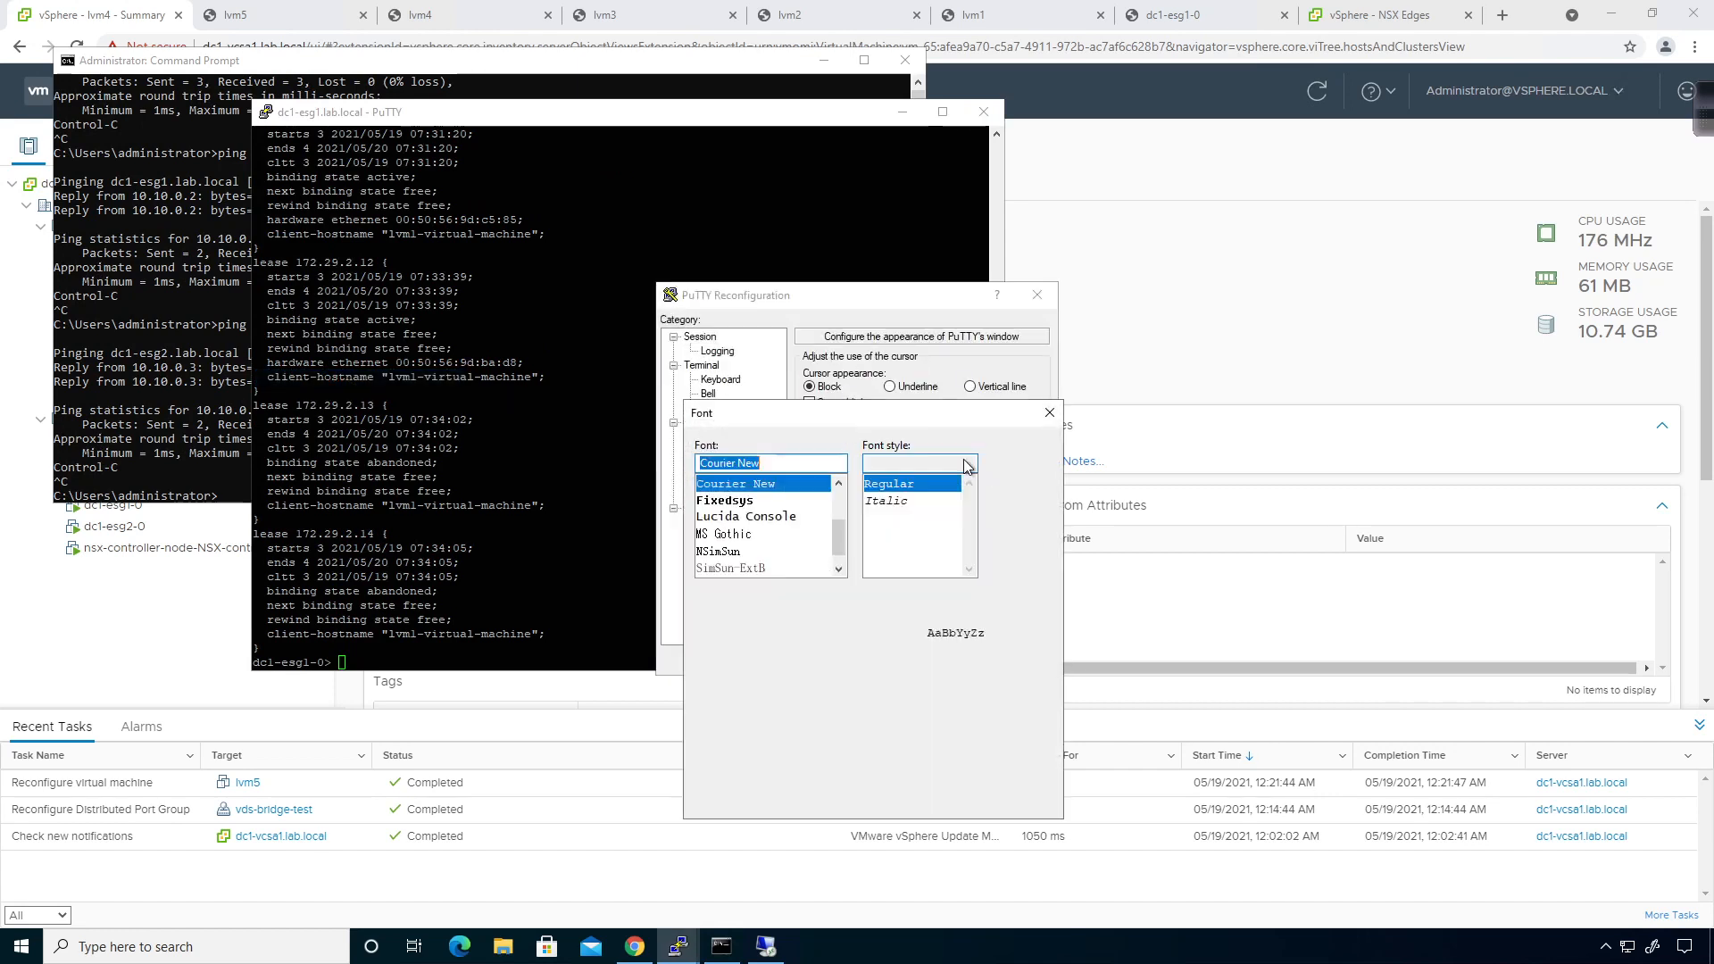
left_click(1002, 522)
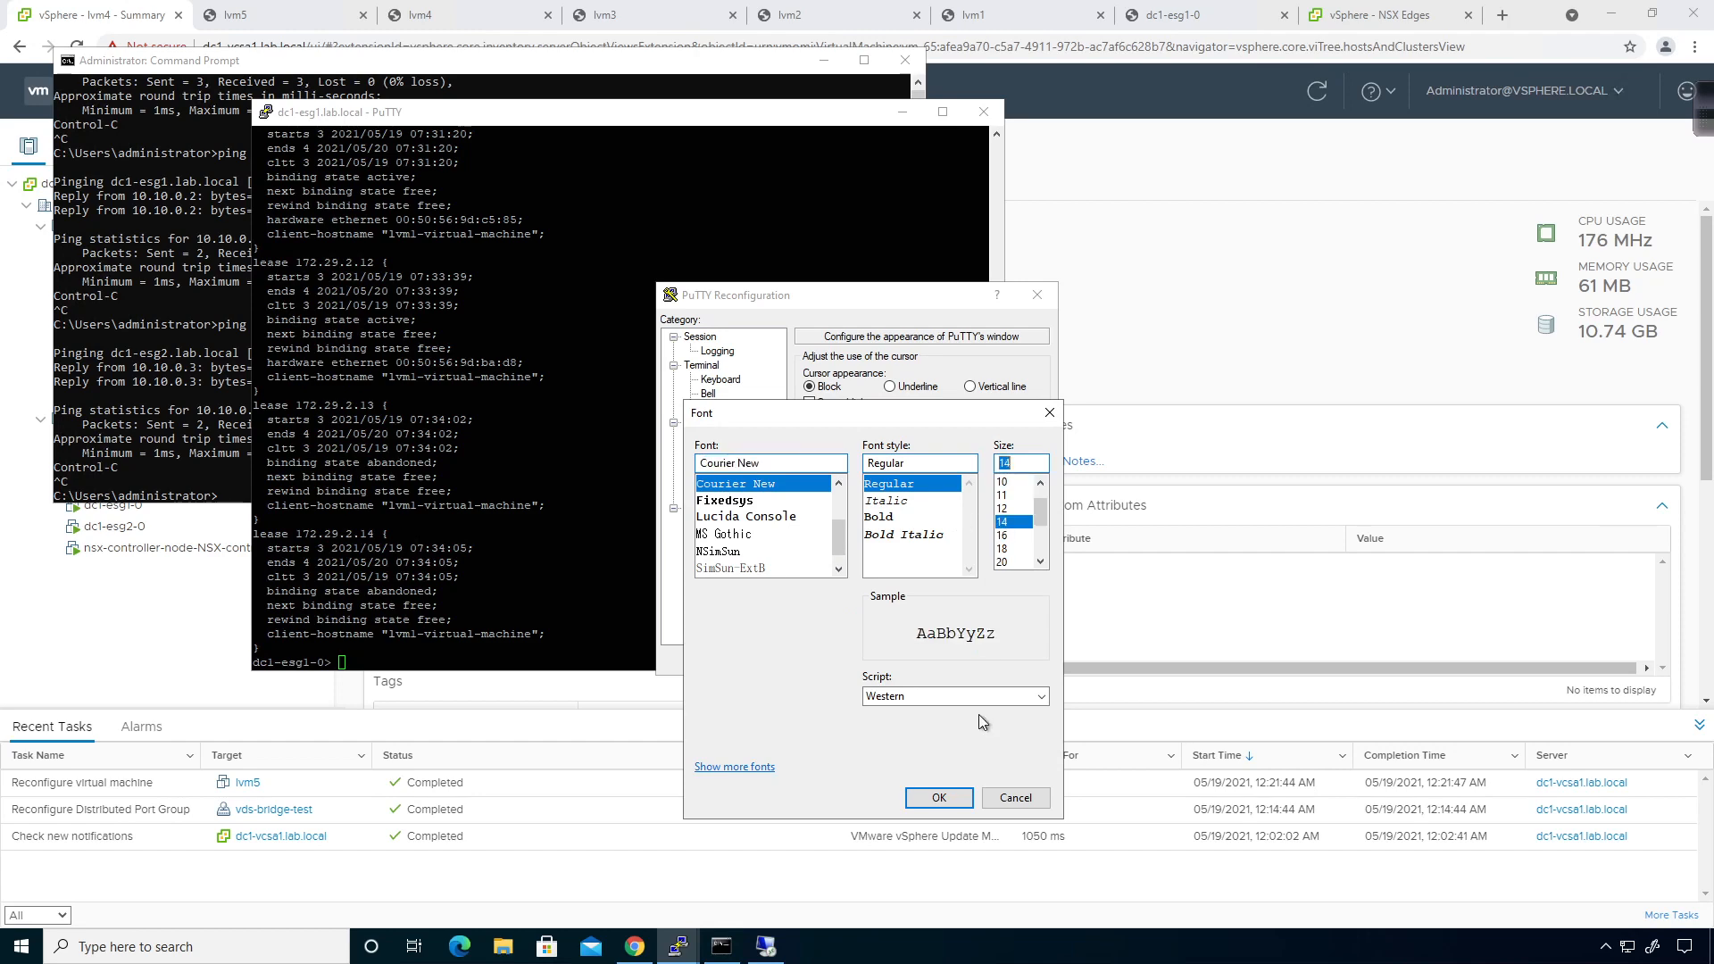
left_click(952, 806)
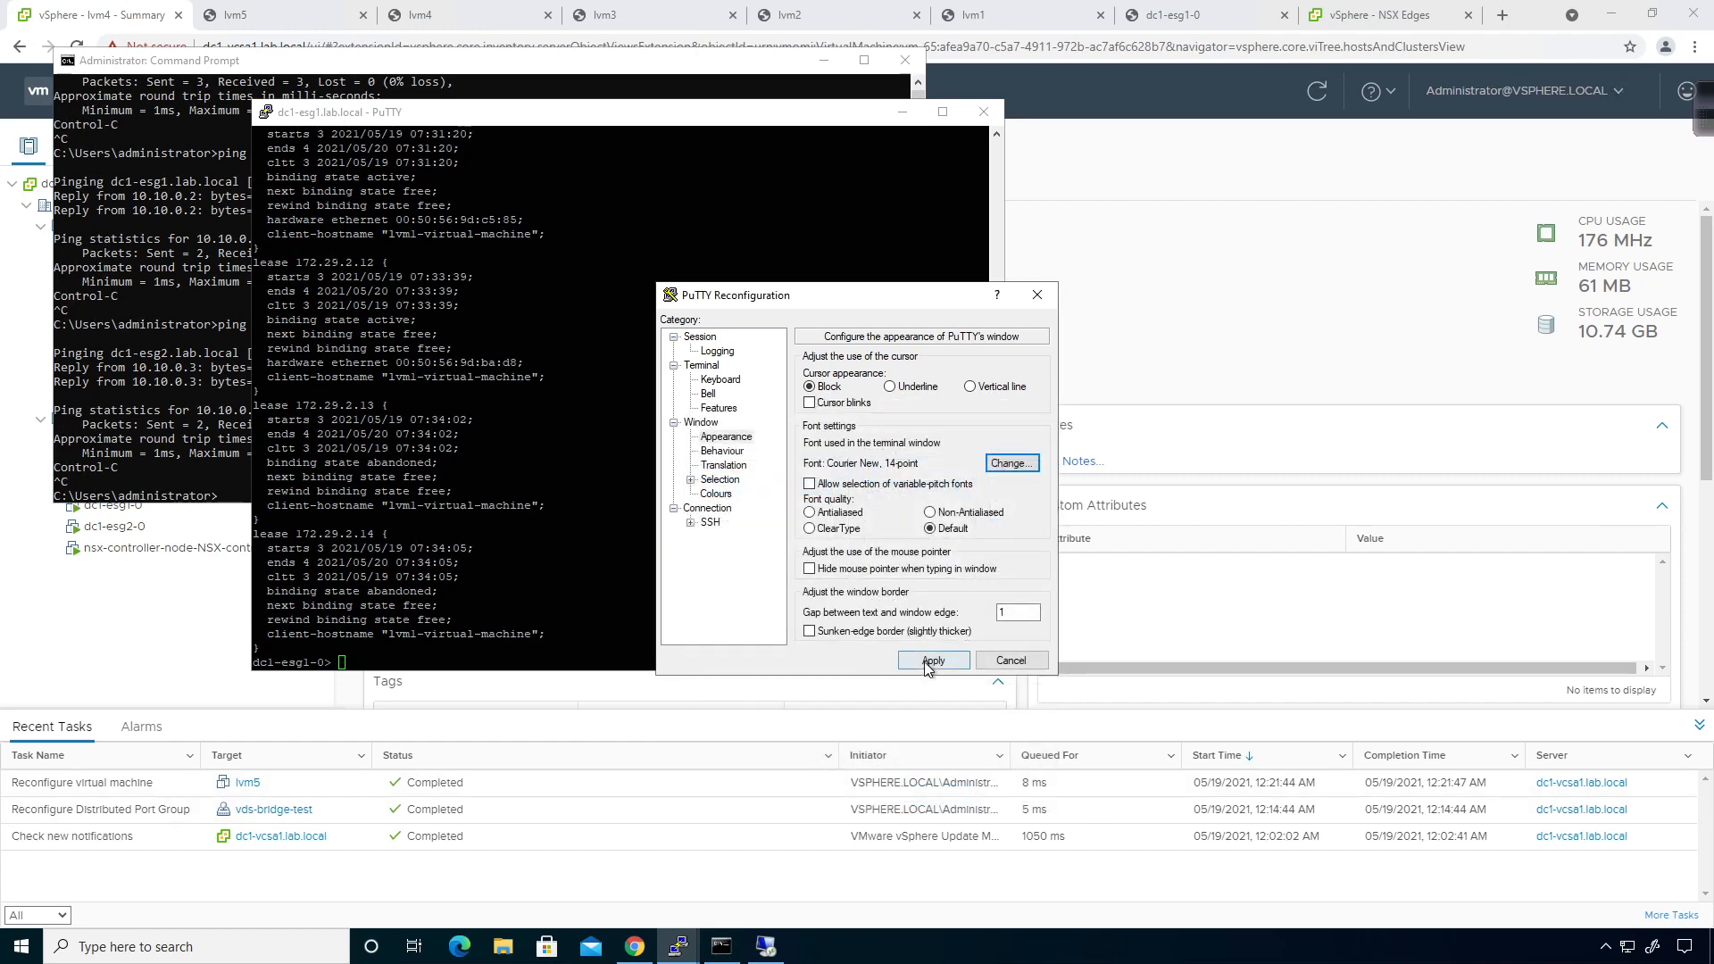
left_click(933, 671)
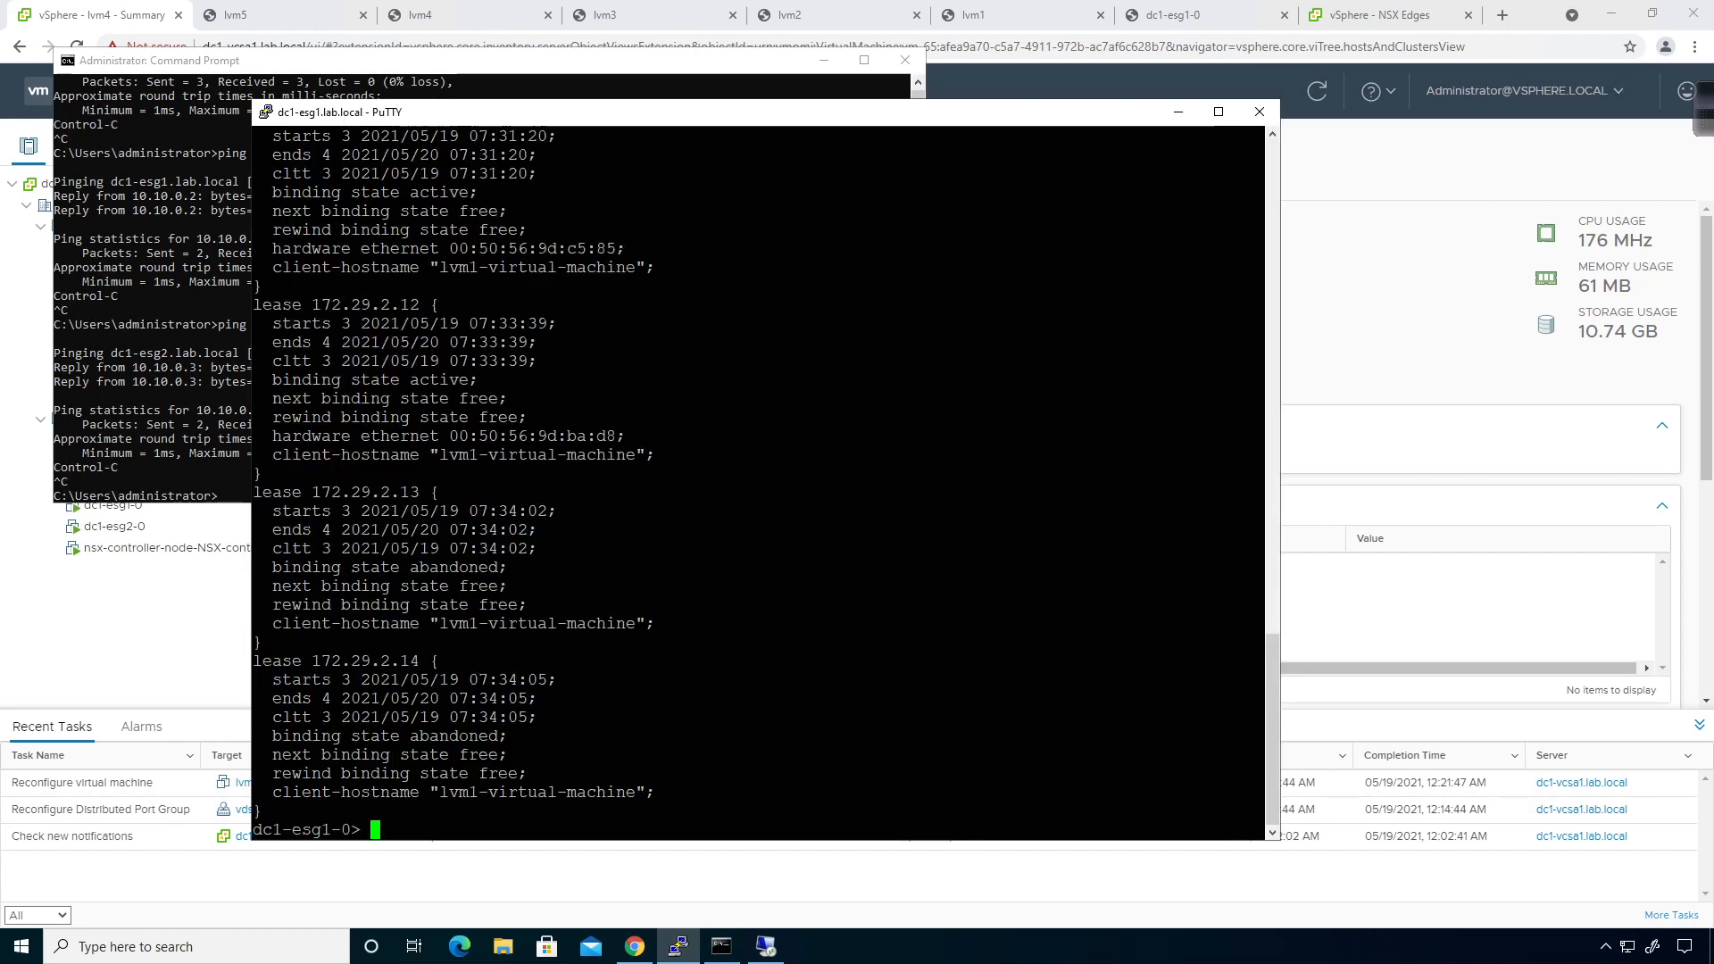
scroll(758, 482, "up", 6)
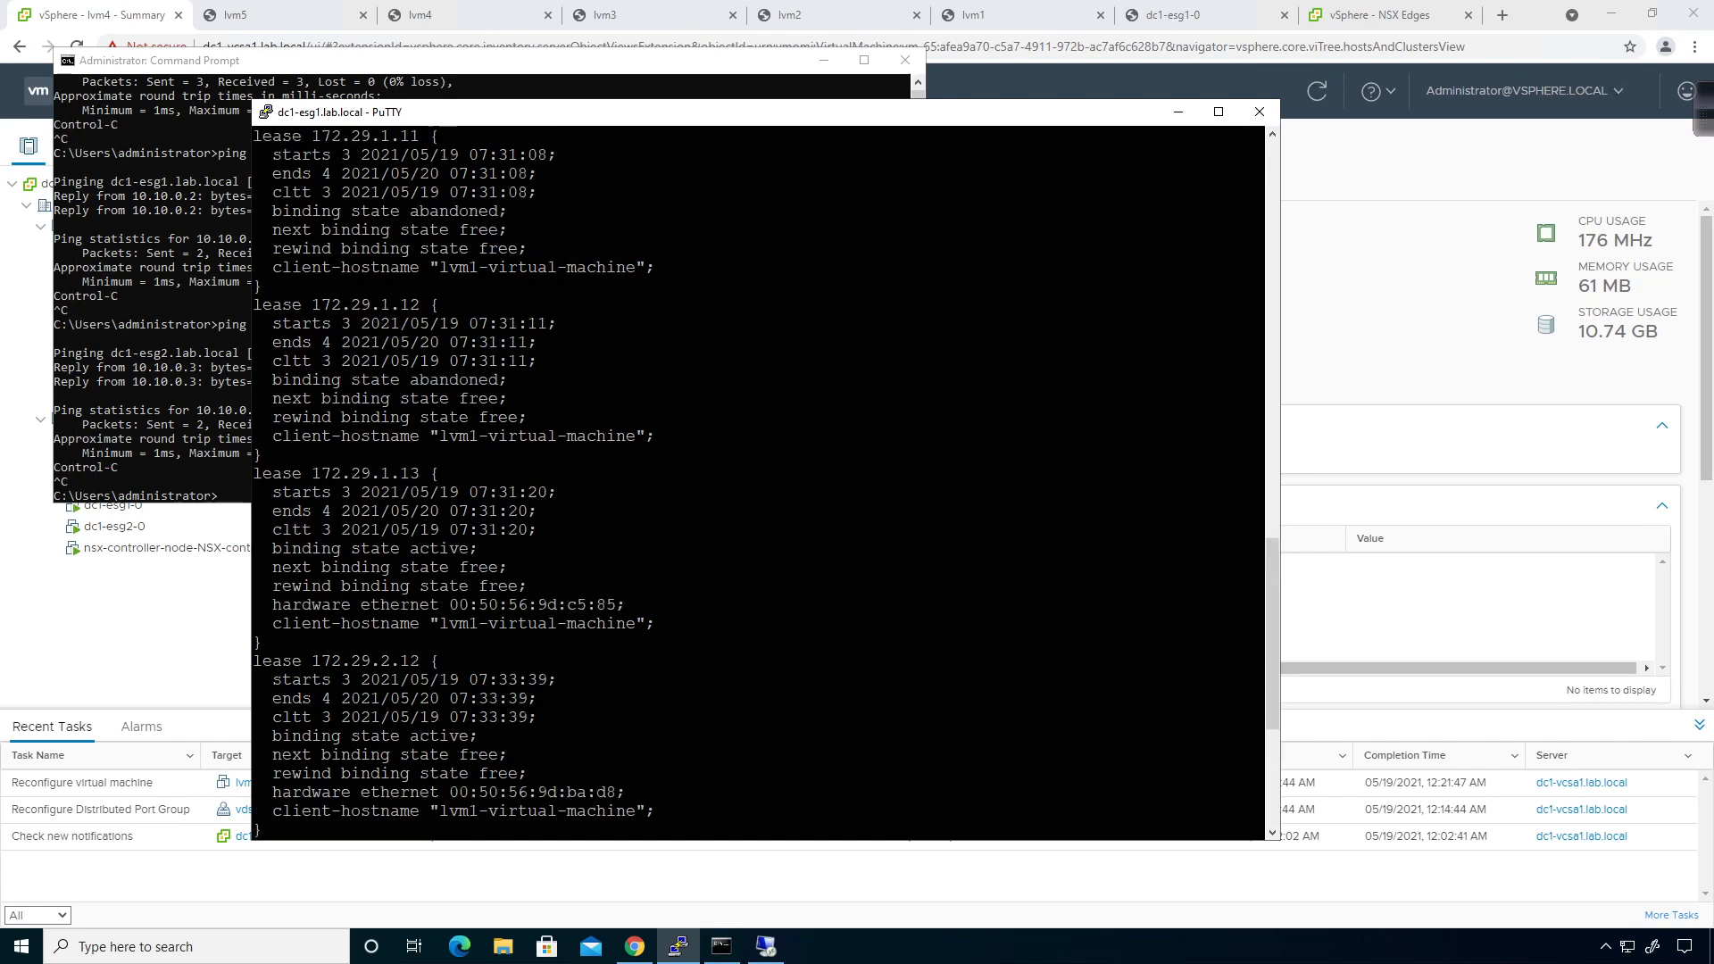
scroll(758, 482, "up", 5)
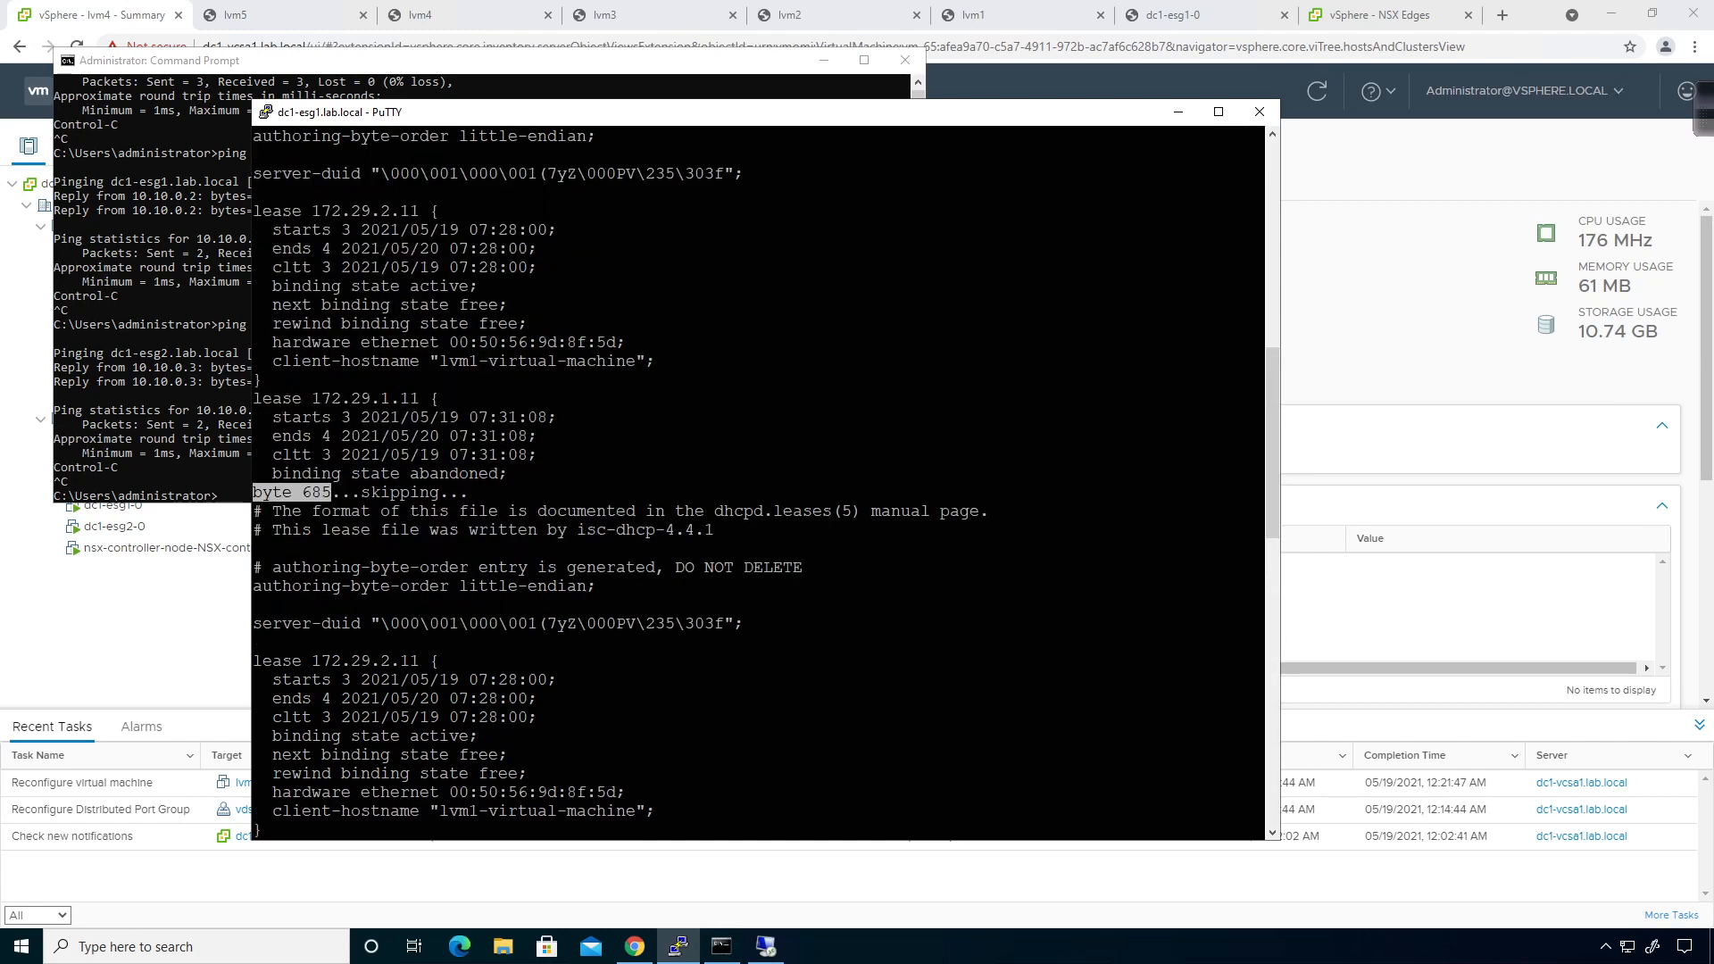
scroll(759, 482, "down", 11)
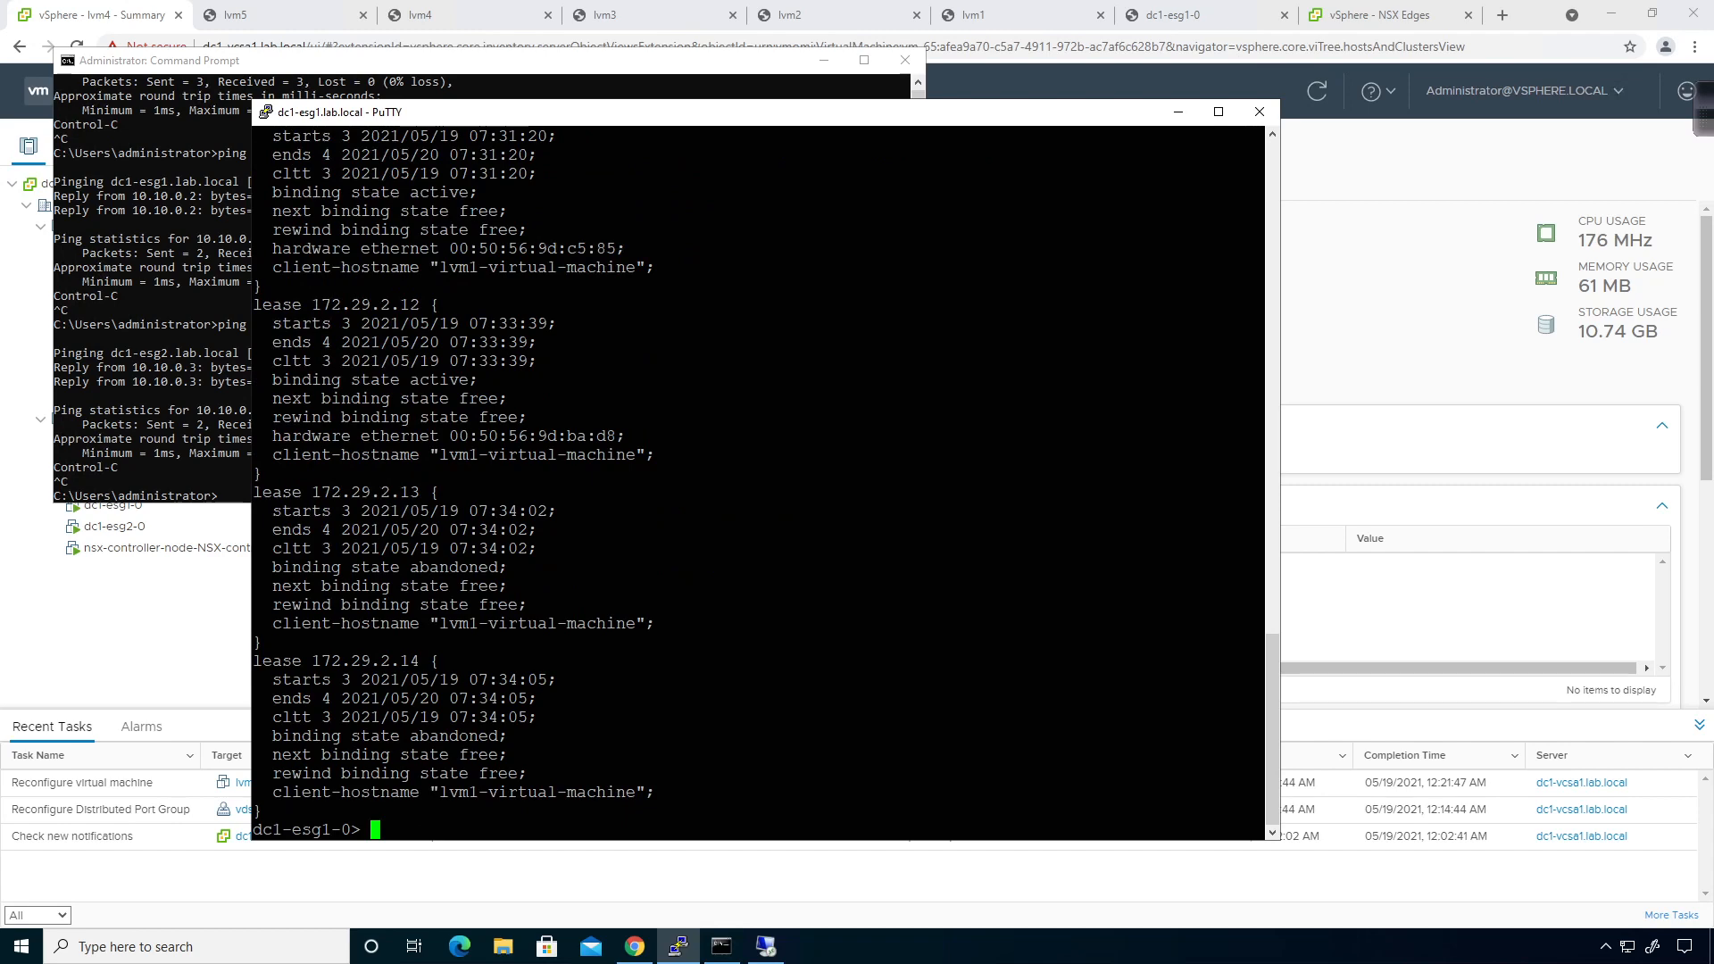
left_click(1441, 367)
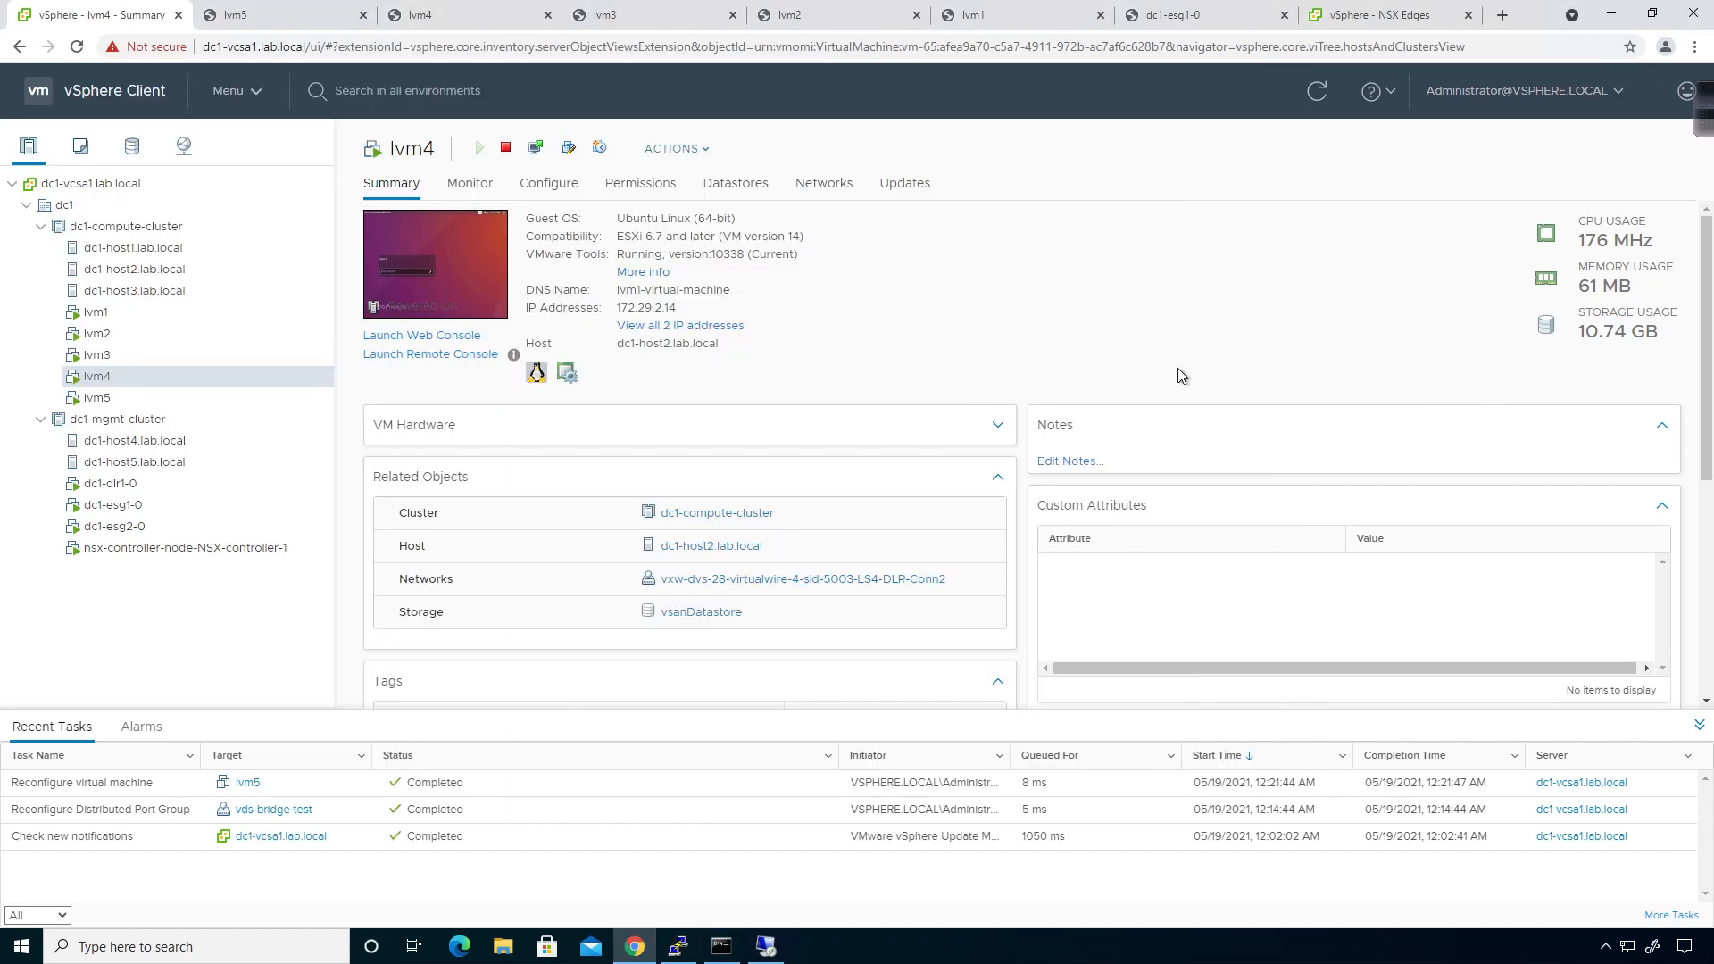
Run 'tracert -d 10.10.0.2' in Command Prompt.
left_click(719, 945)
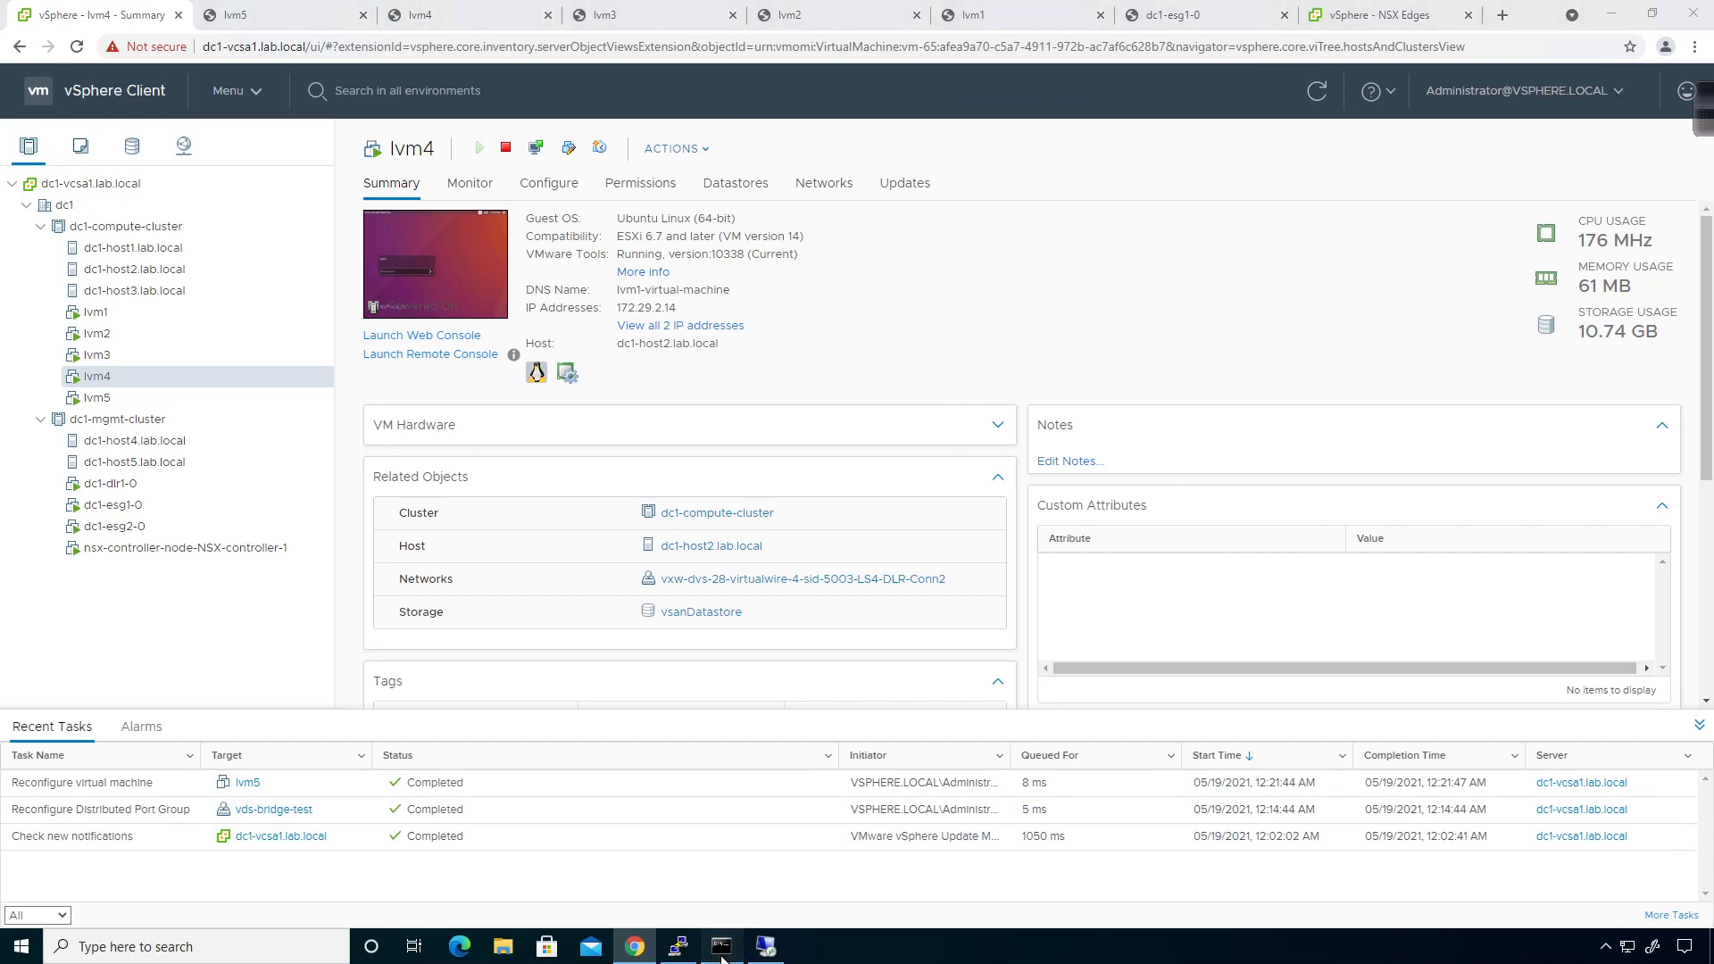
type("tracert -d")
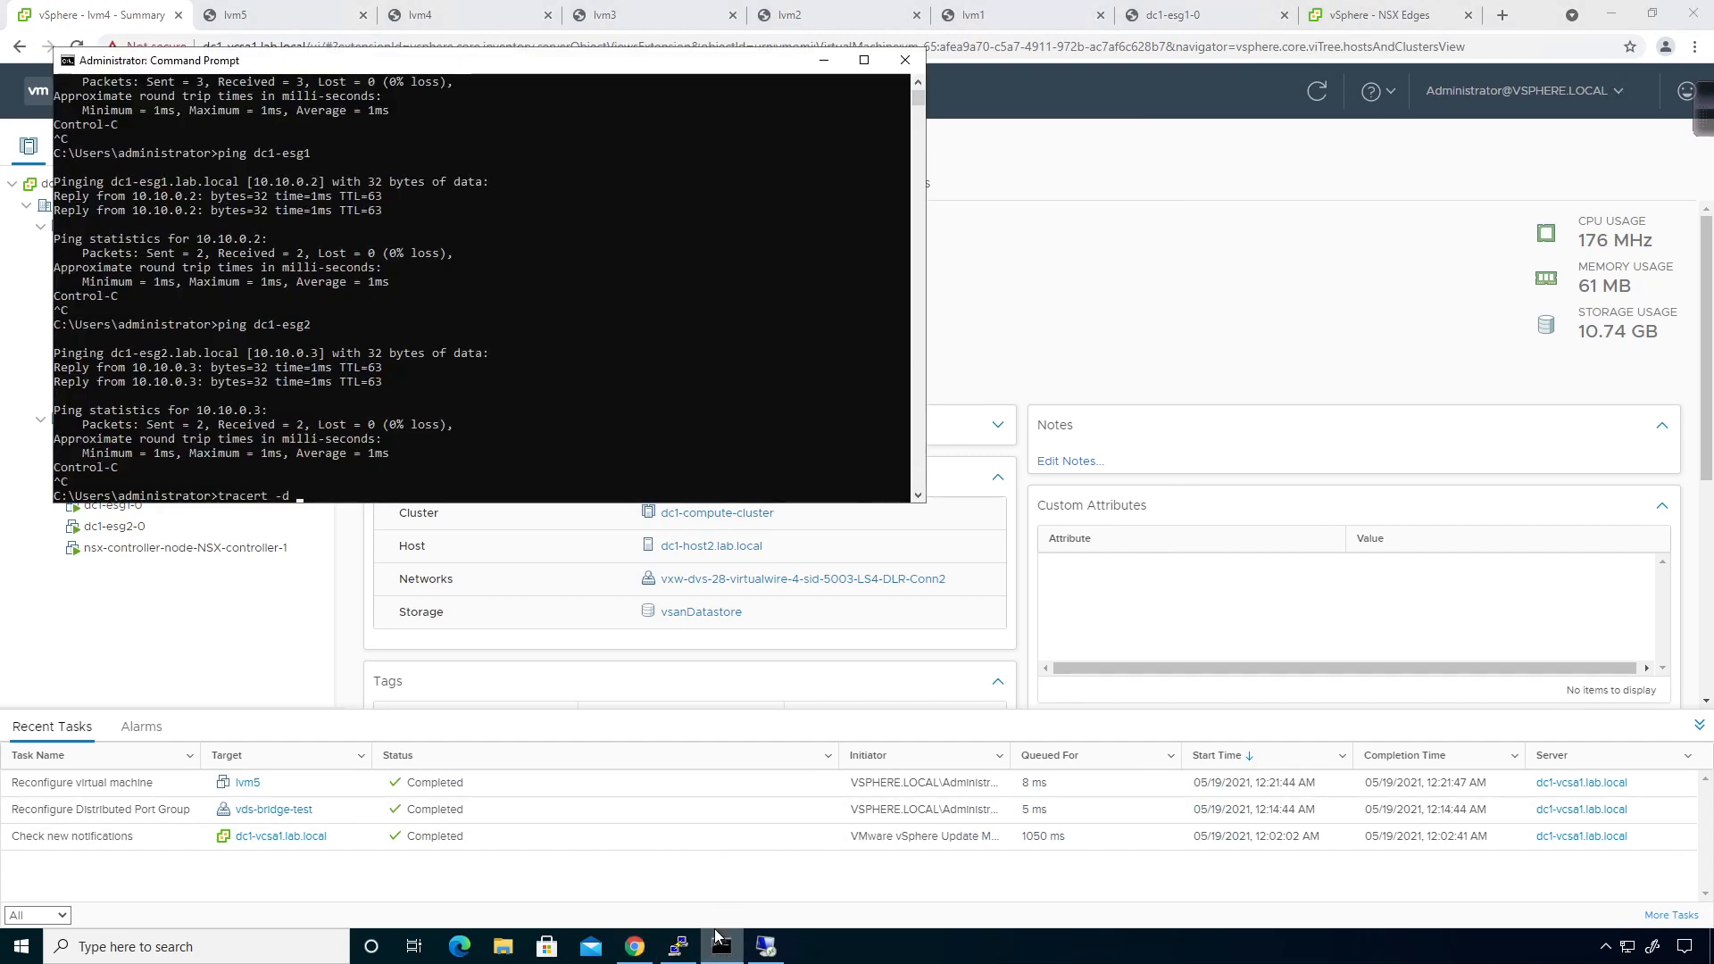
type(" 10.10.0.2")
key("Return")
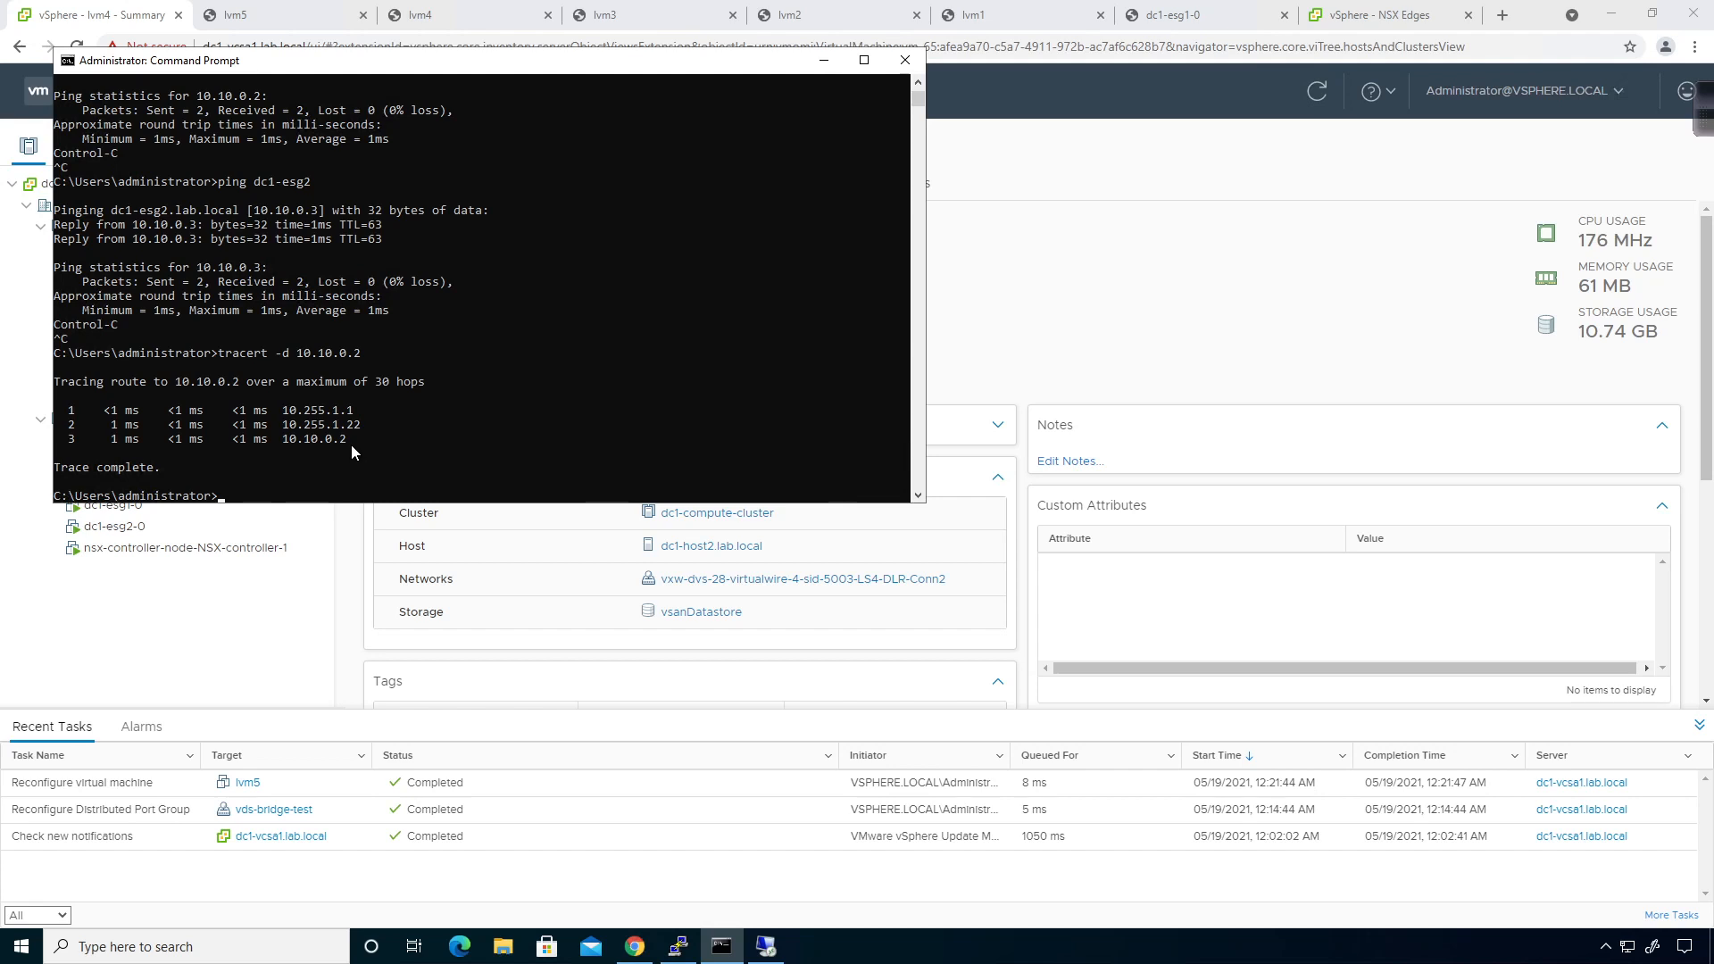
left_click_drag(662, 61, 759, 250)
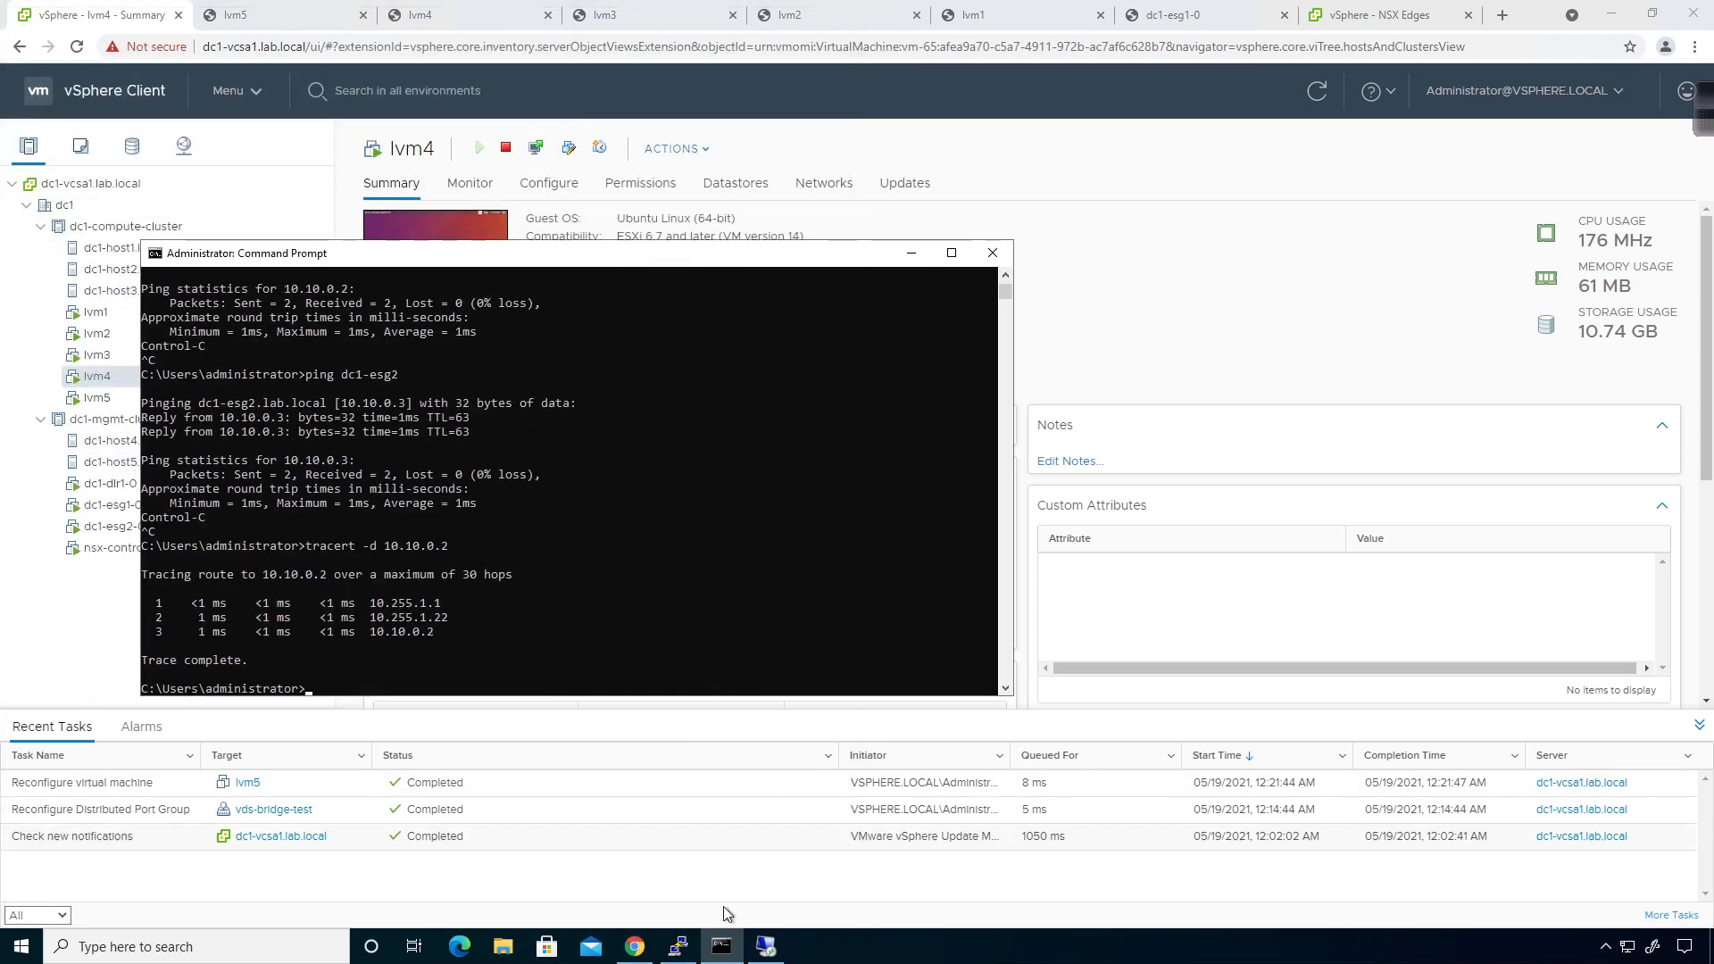
mouse_move(726, 954)
left_click(718, 880)
Highlight the three trace hops: 10.255.1.1, 10.255.1.22 and 10.10.0.2.
left_click_drag(606, 616, 612, 632)
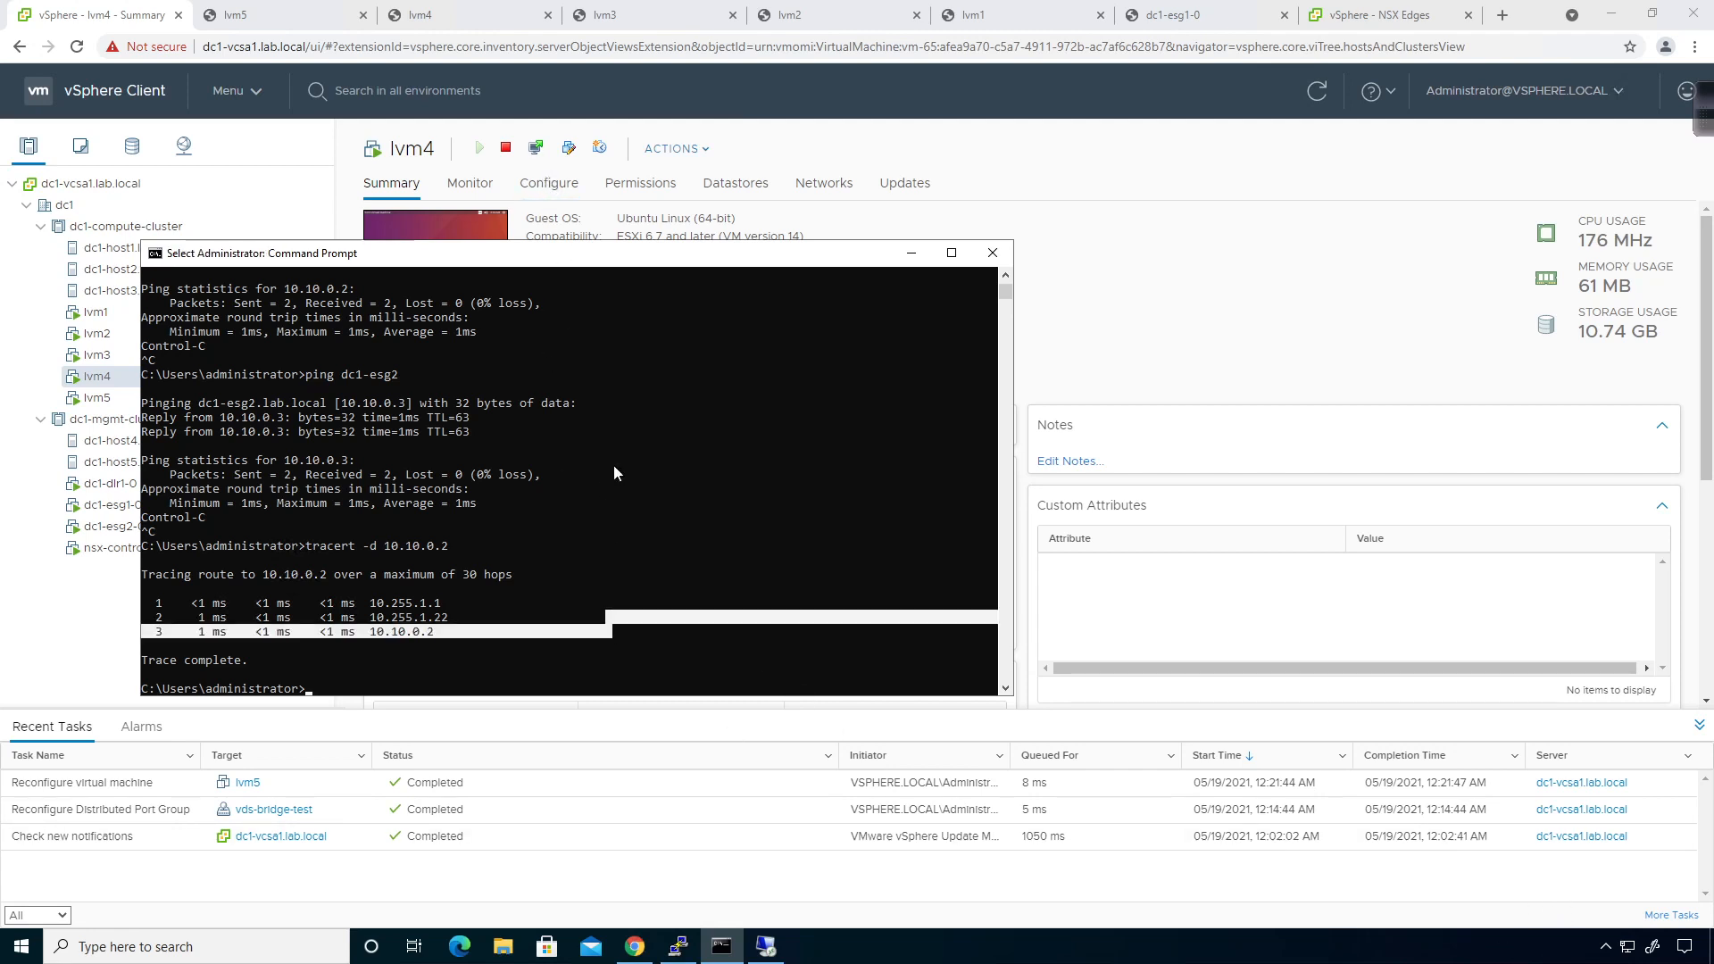
left_click(666, 548)
left_click_drag(601, 264, 634, 251)
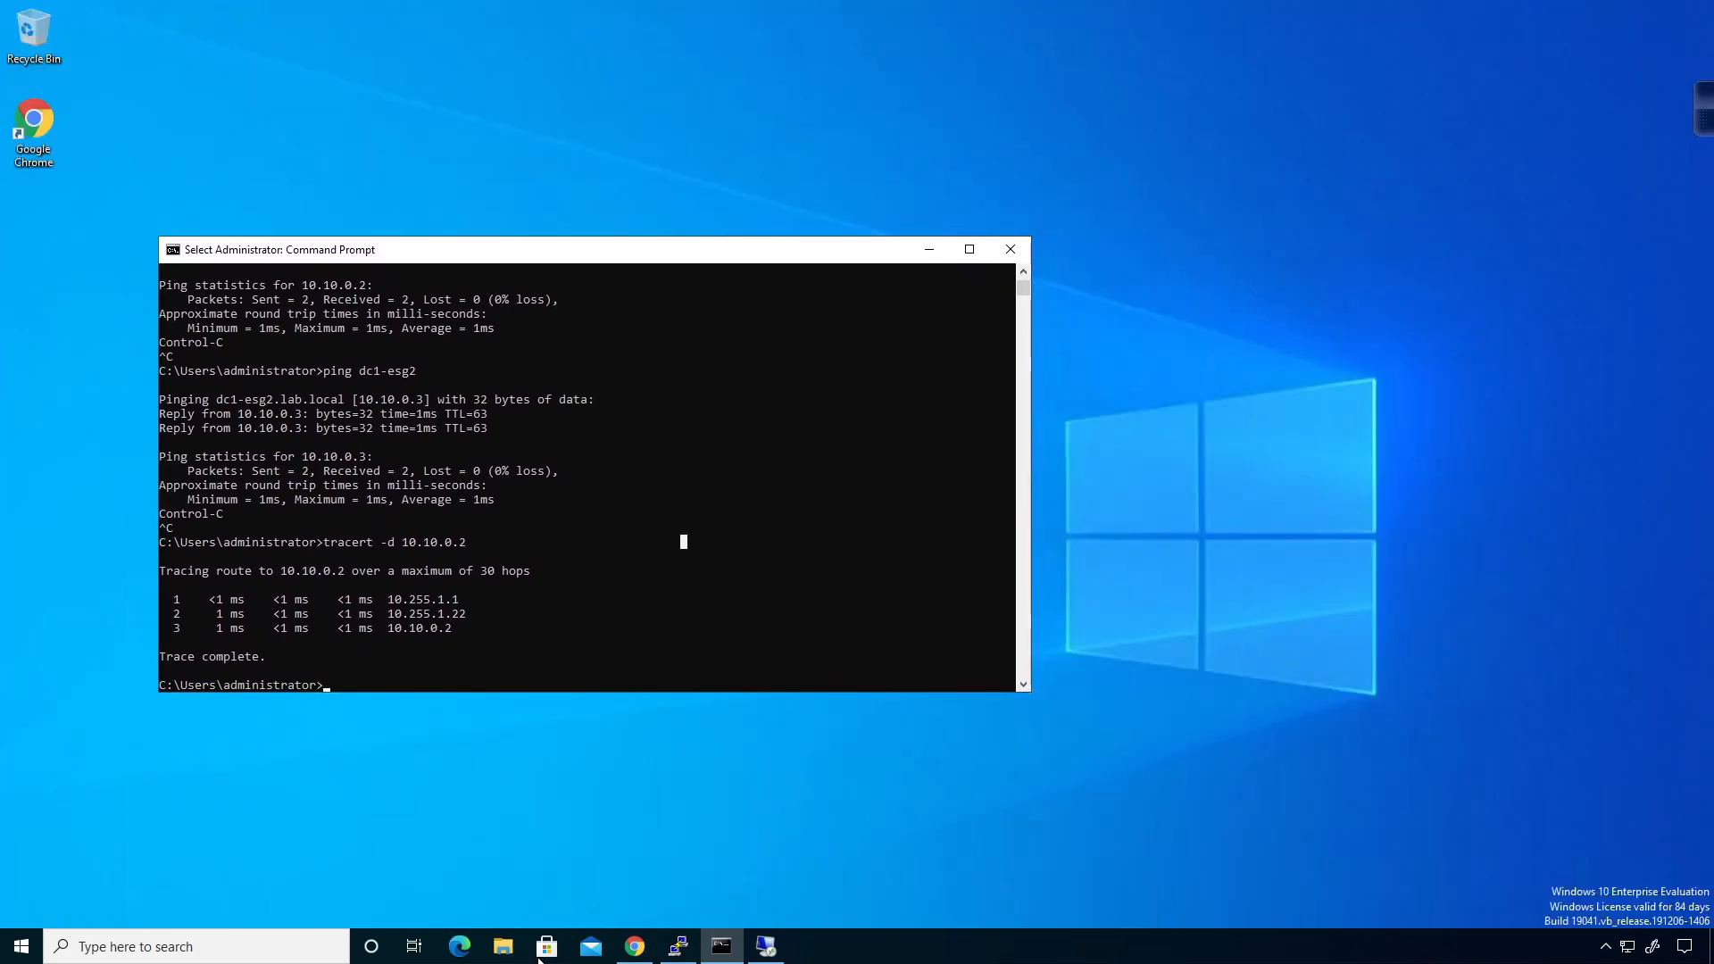
left_click(634, 949)
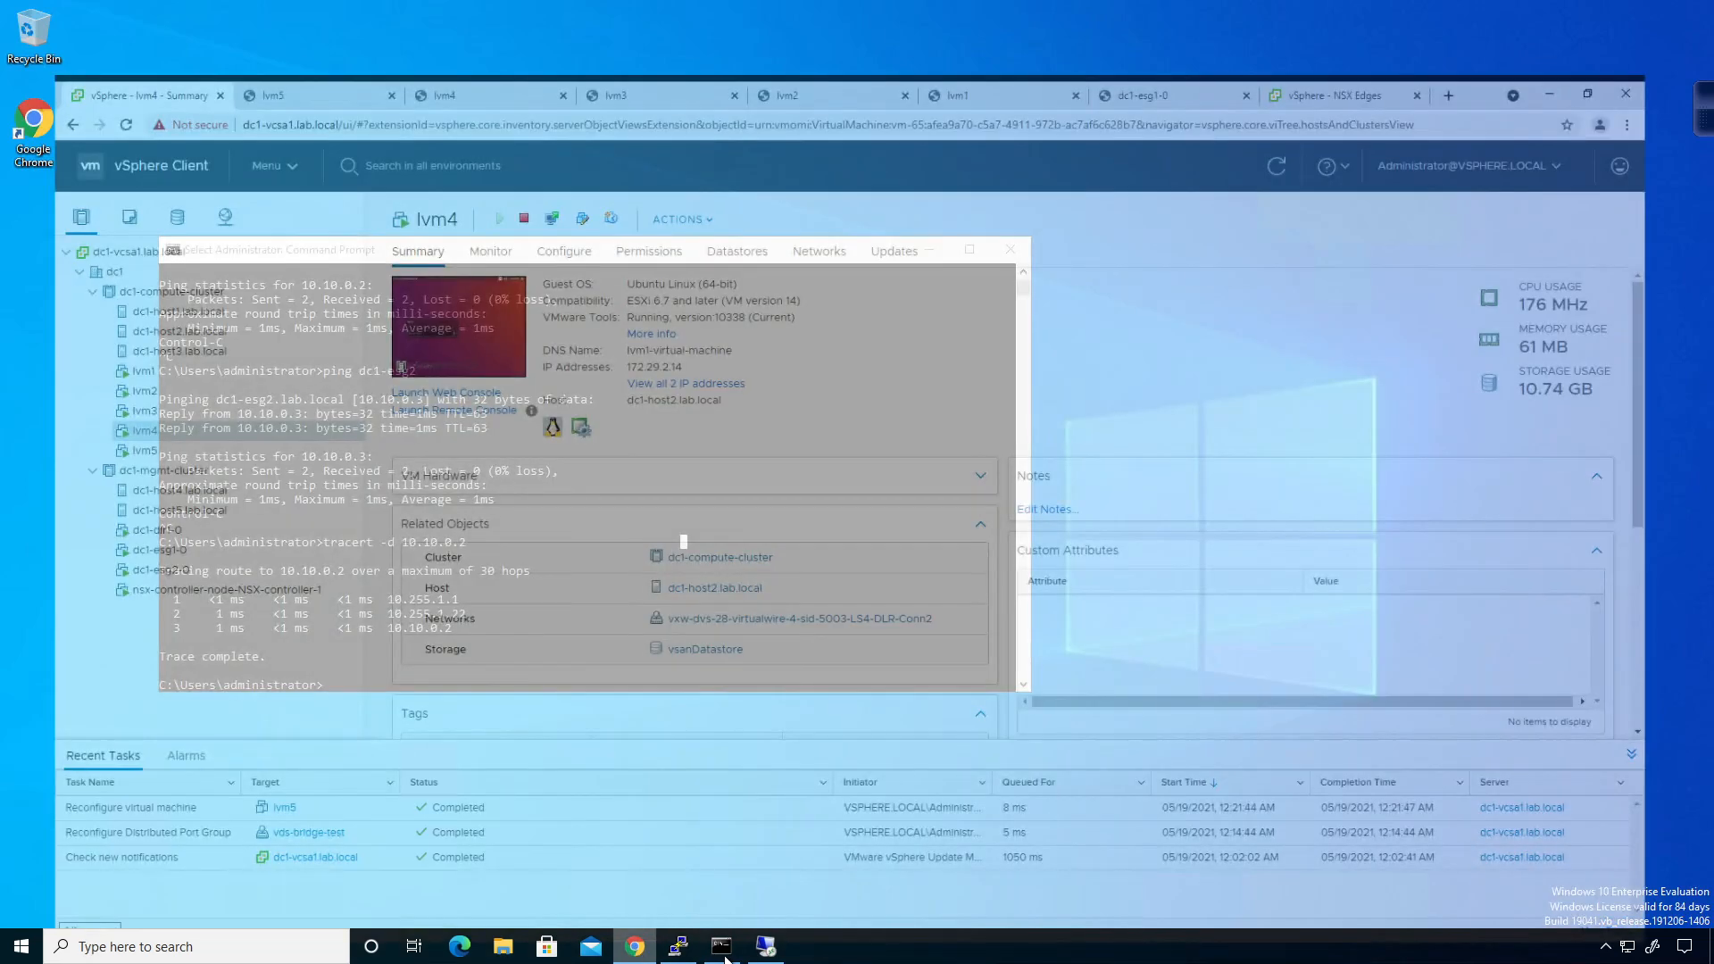
left_click(723, 952)
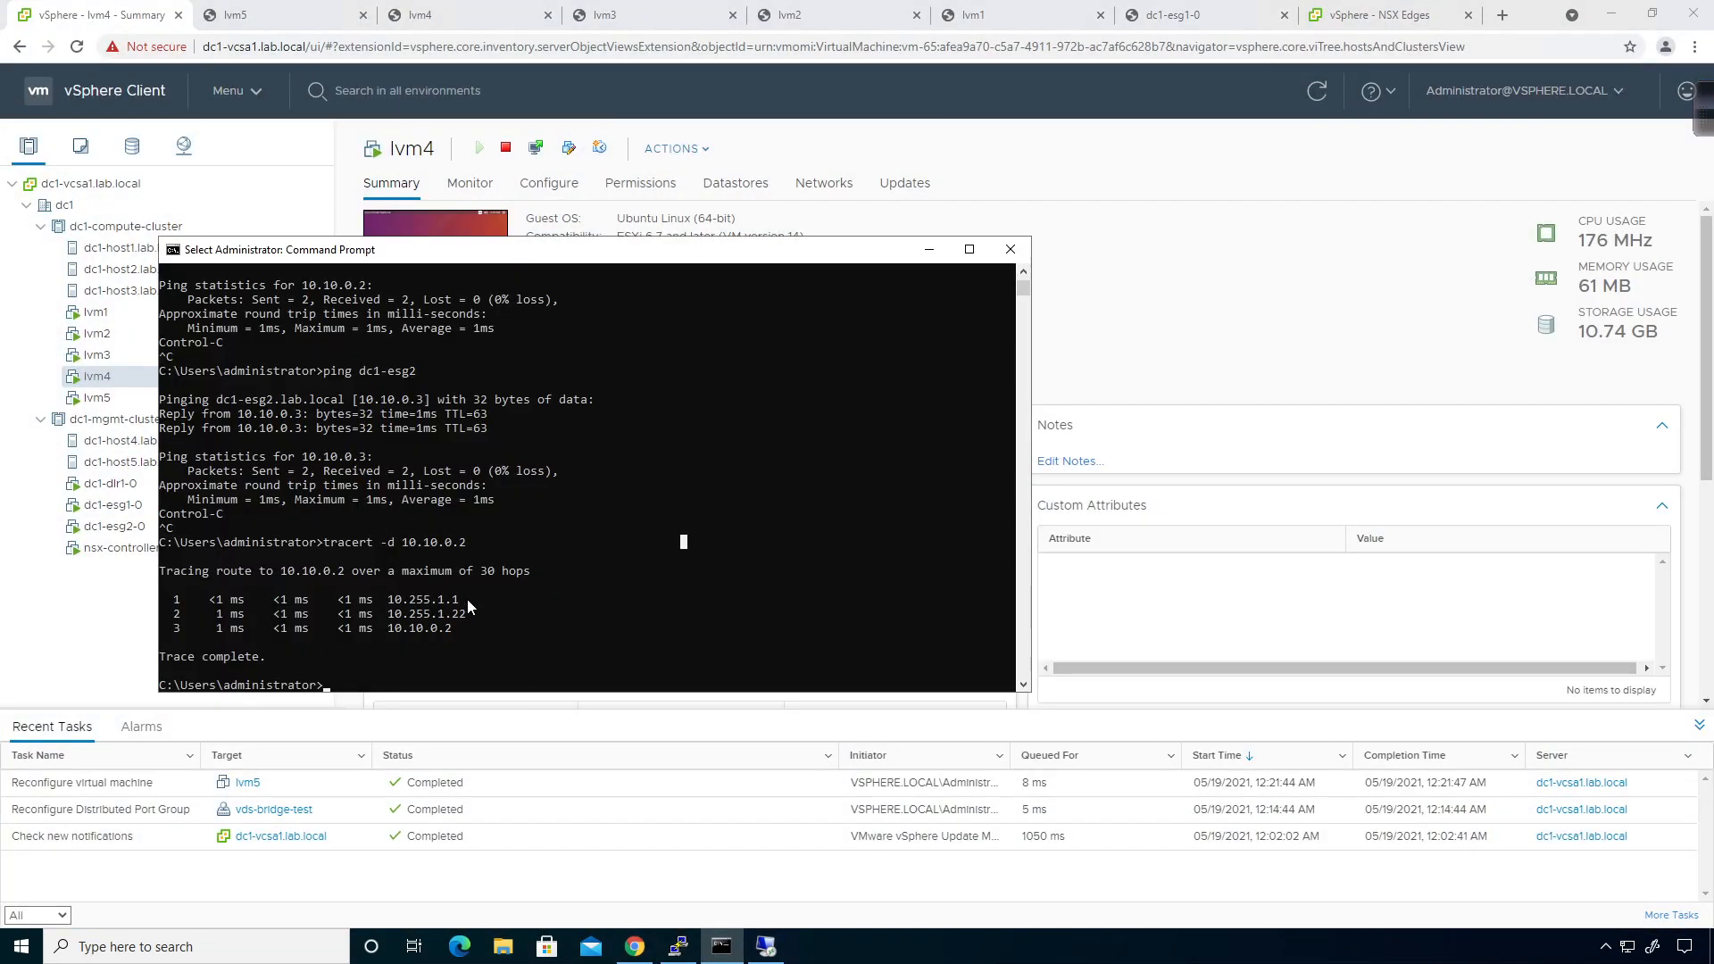
left_click_drag(468, 598, 376, 605)
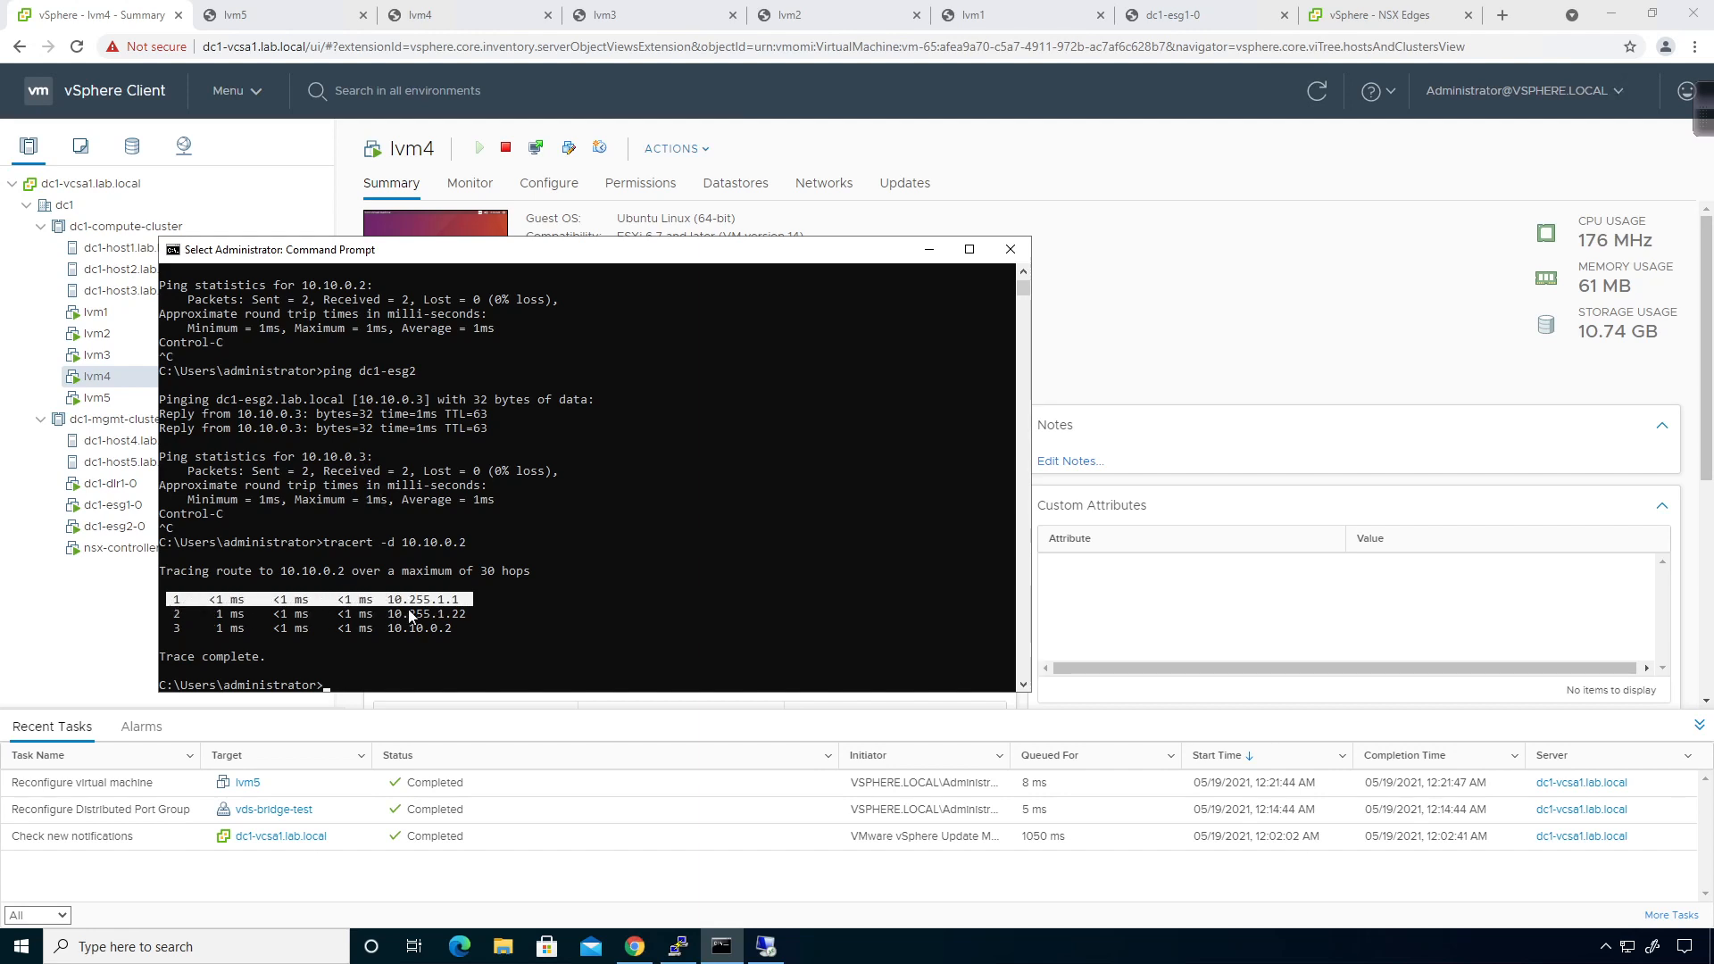
left_click_drag(467, 614, 169, 618)
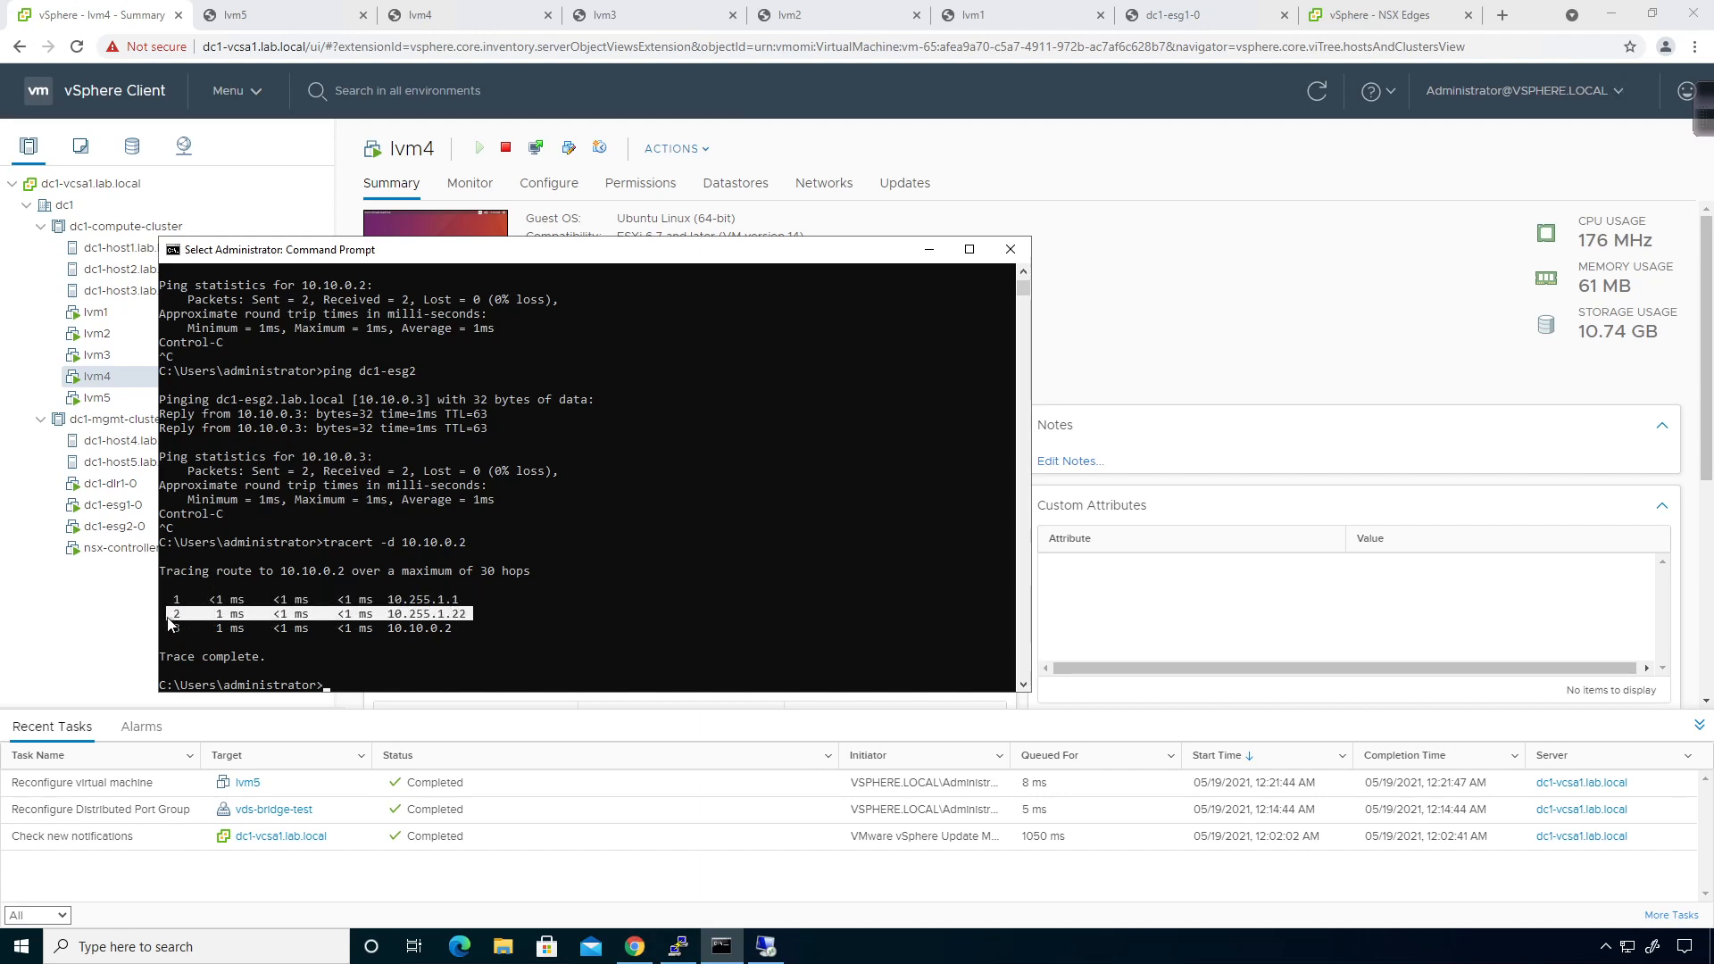
left_click_drag(489, 630, 168, 631)
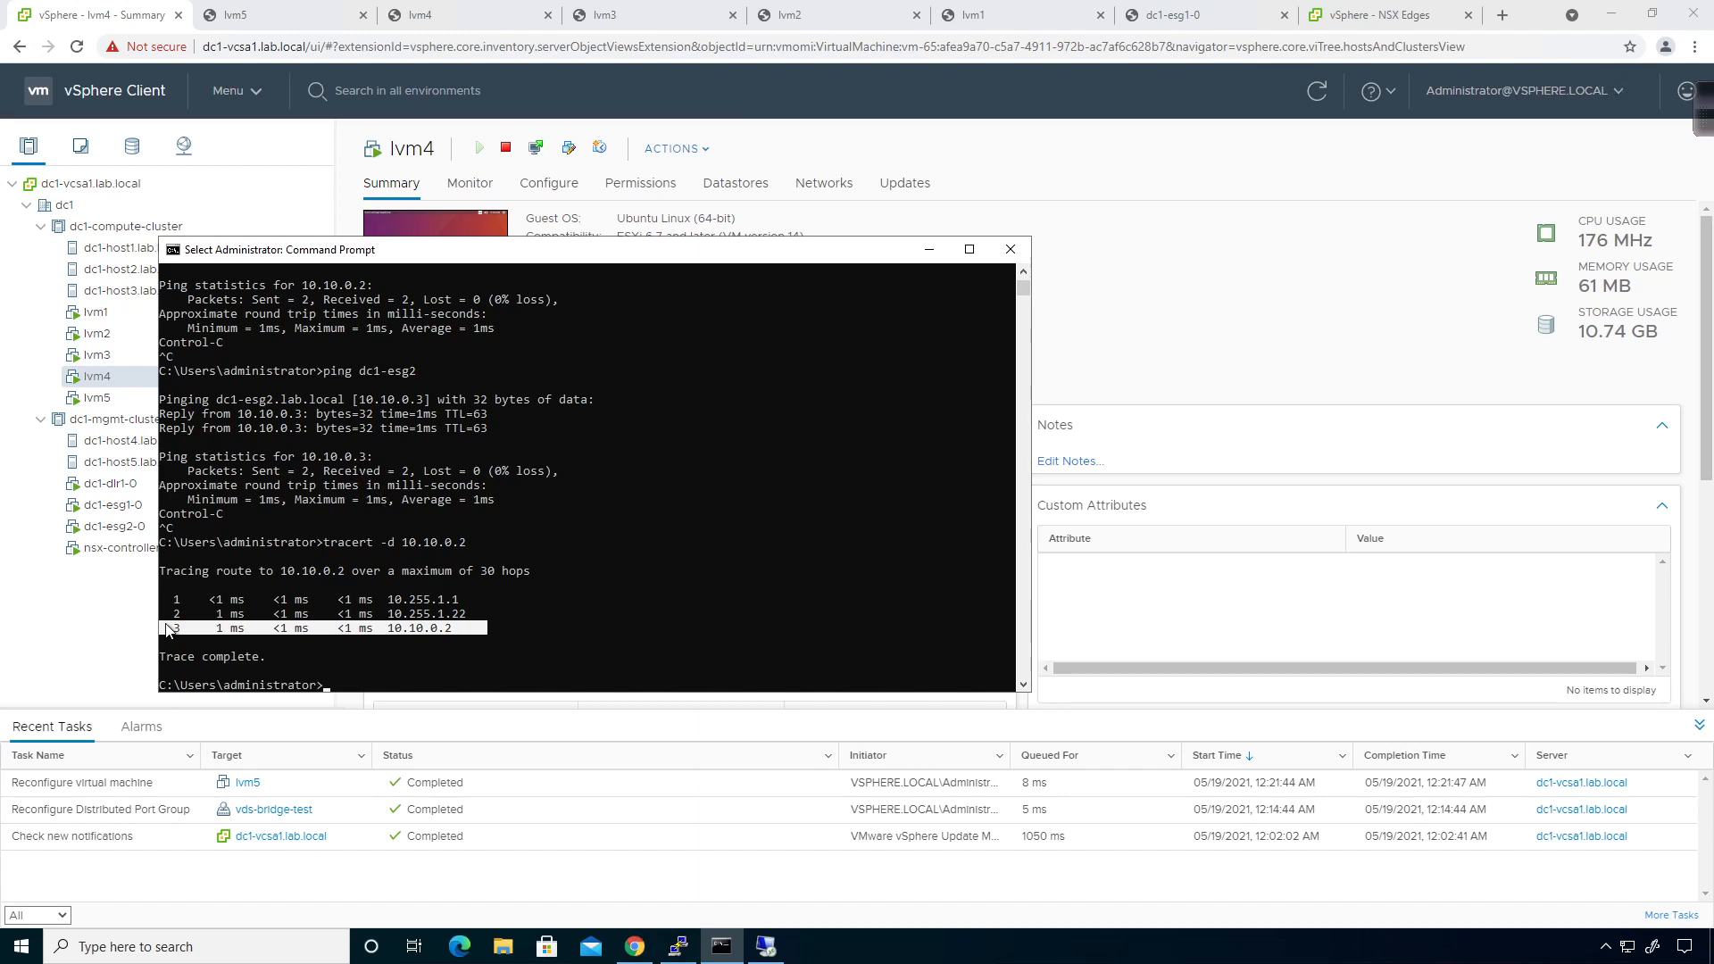
left_click(598, 629)
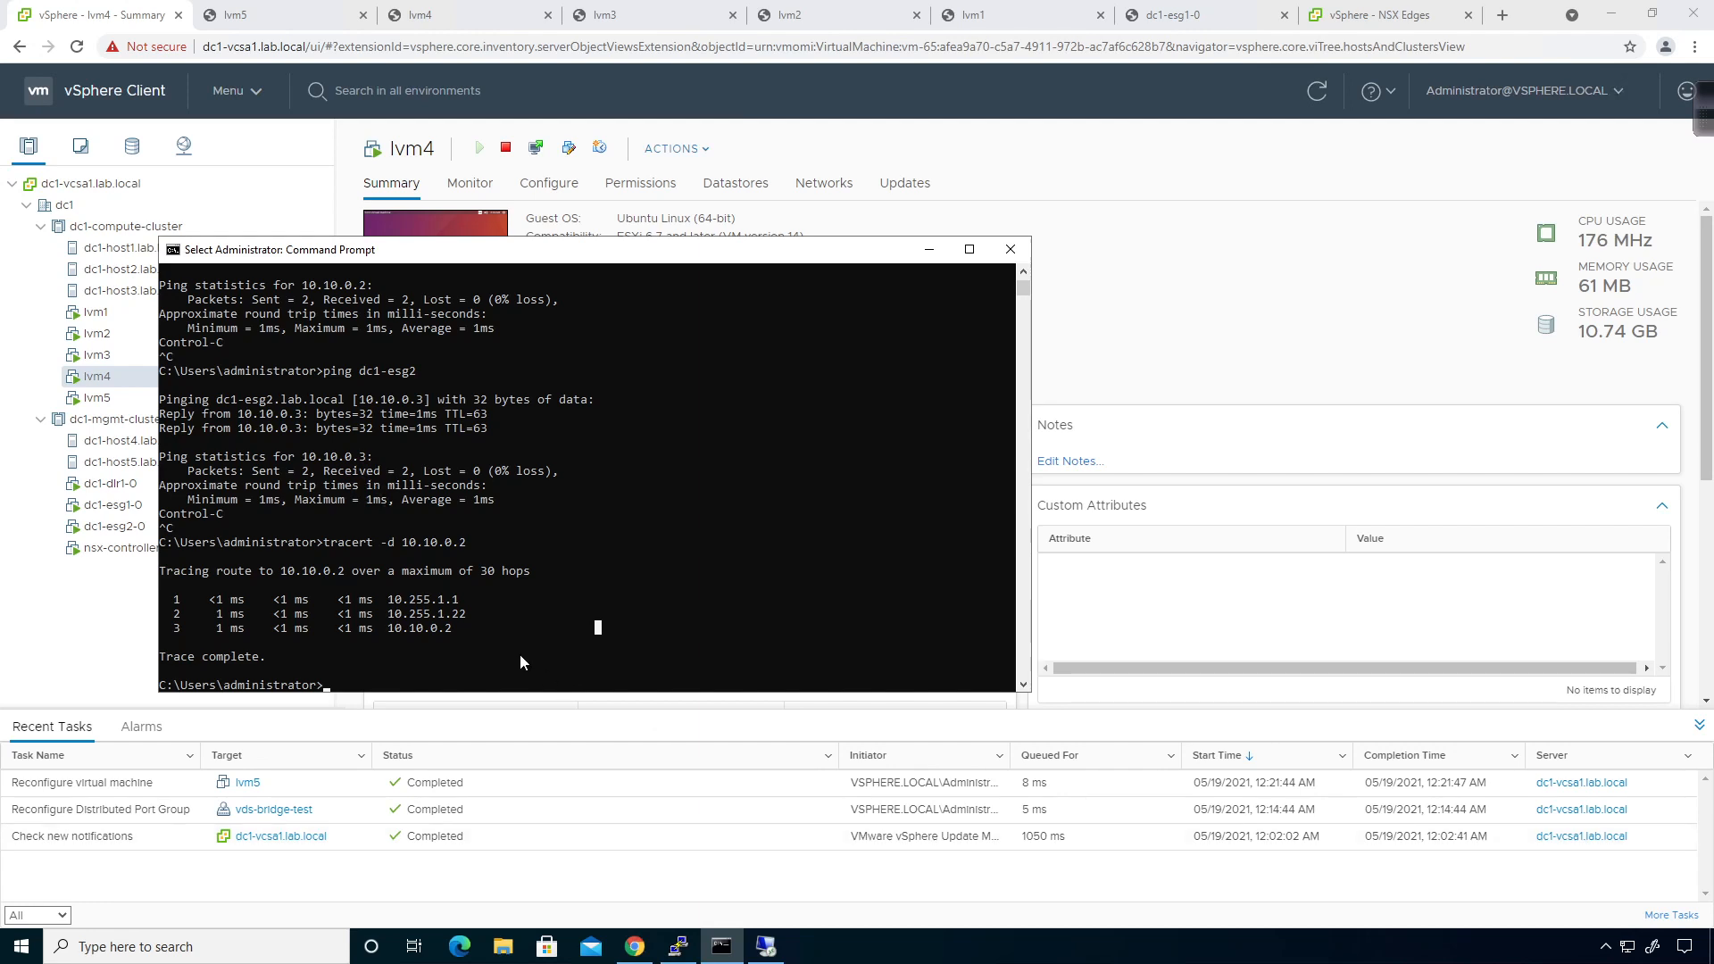
left_click(577, 686)
Run 'route print' and highlight the 0.0.0.0 default route via gateway 10.255.1.1.
left_click(590, 671)
left_click(596, 687)
type("route print")
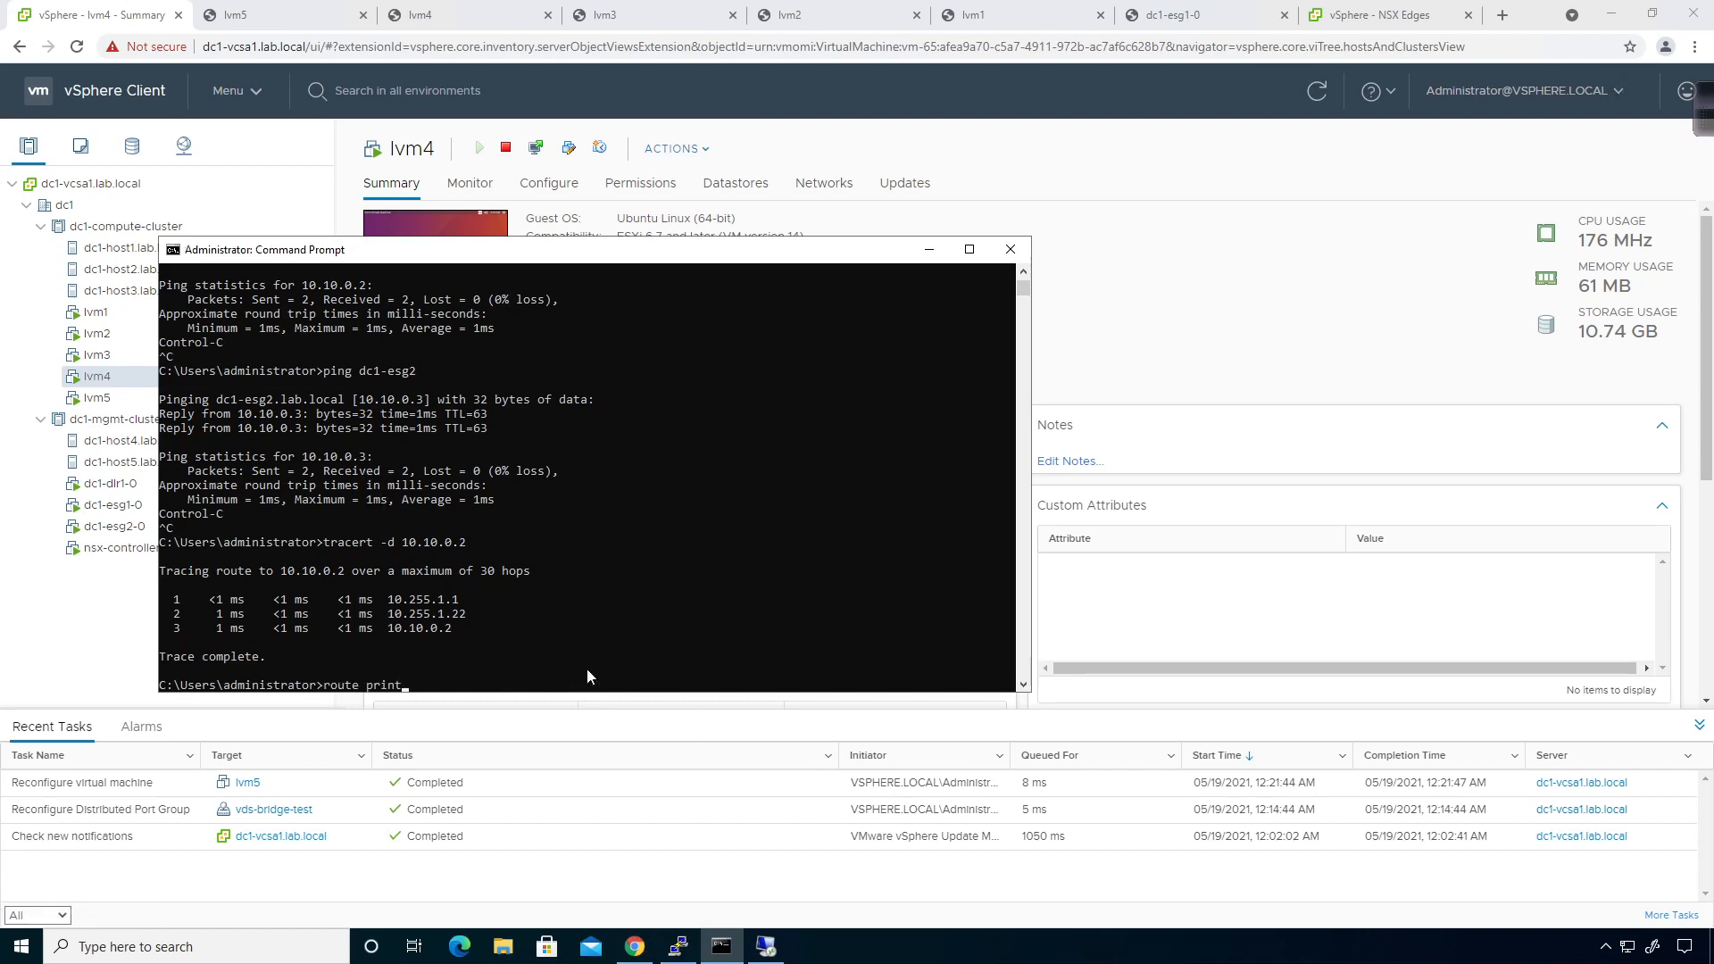
key("Return")
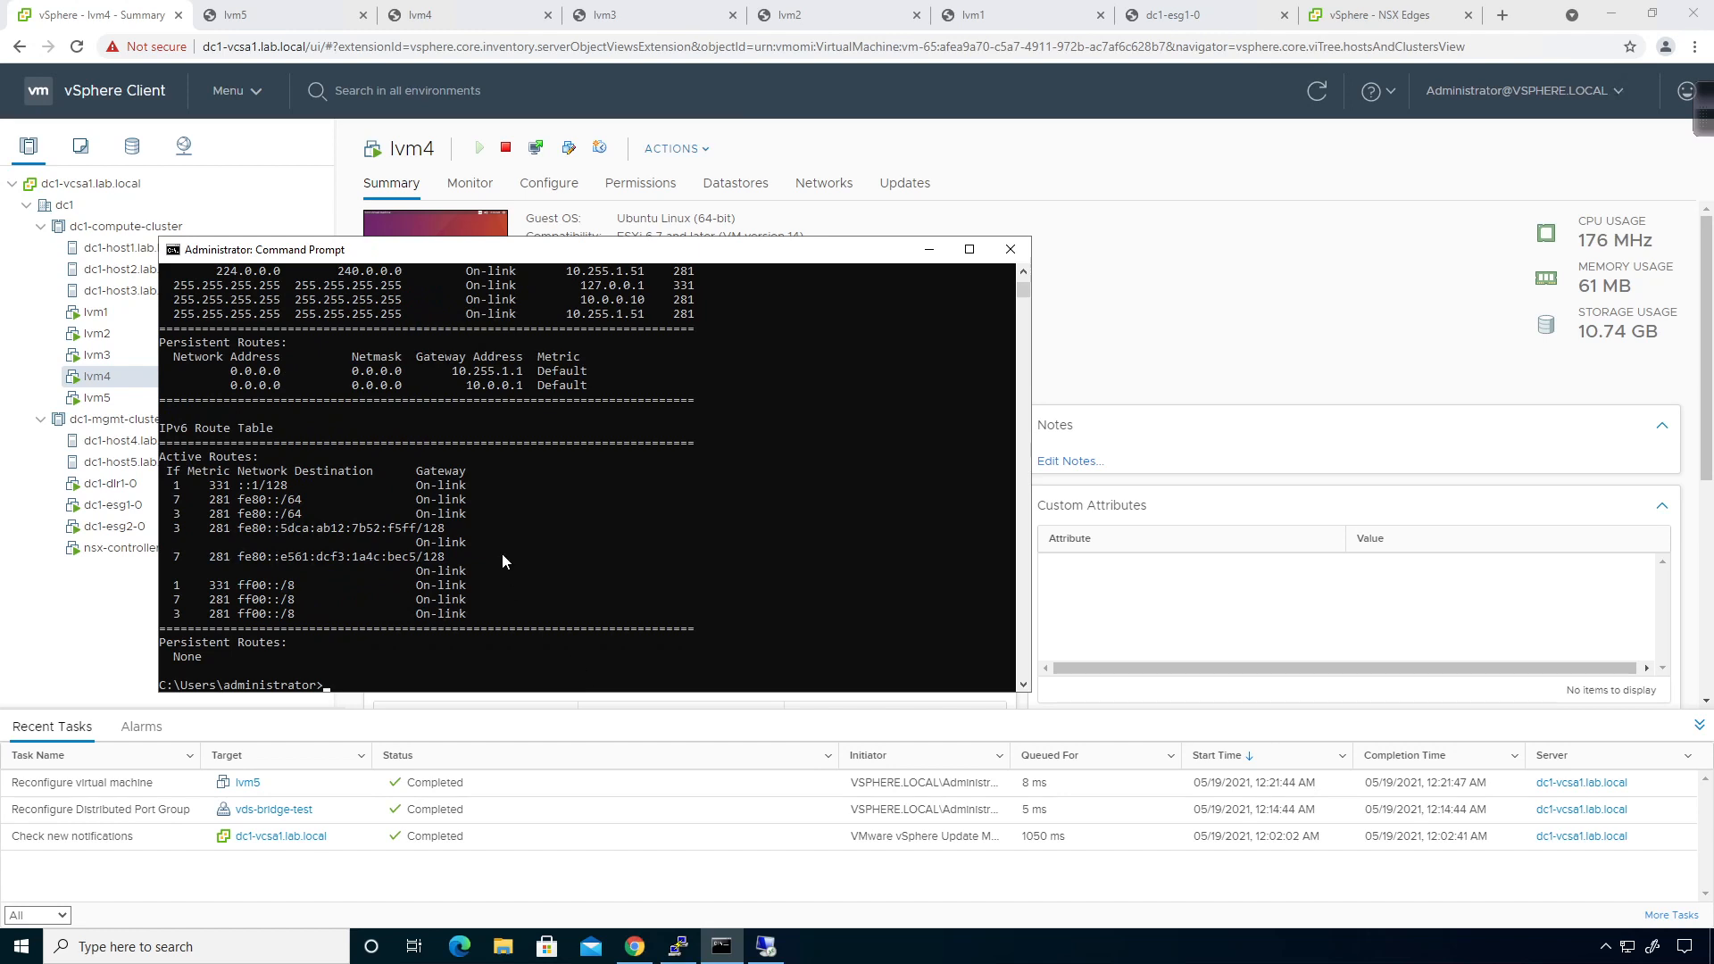
scroll(512, 548, "up", 7)
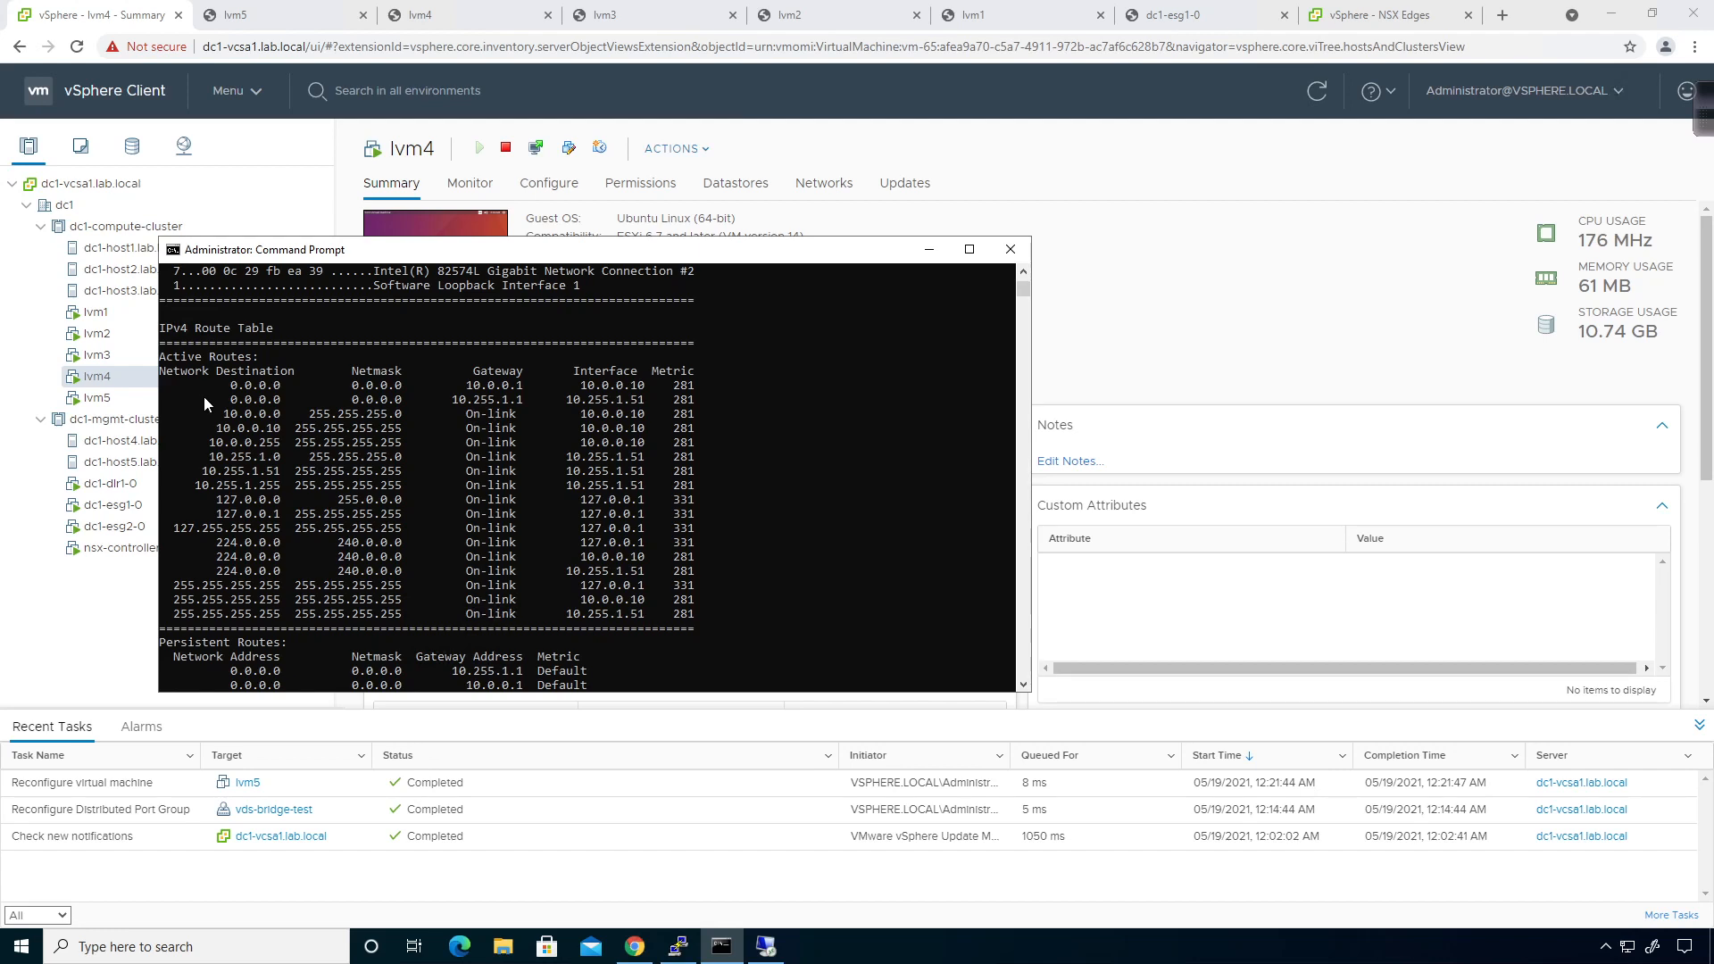
left_click_drag(204, 396, 571, 405)
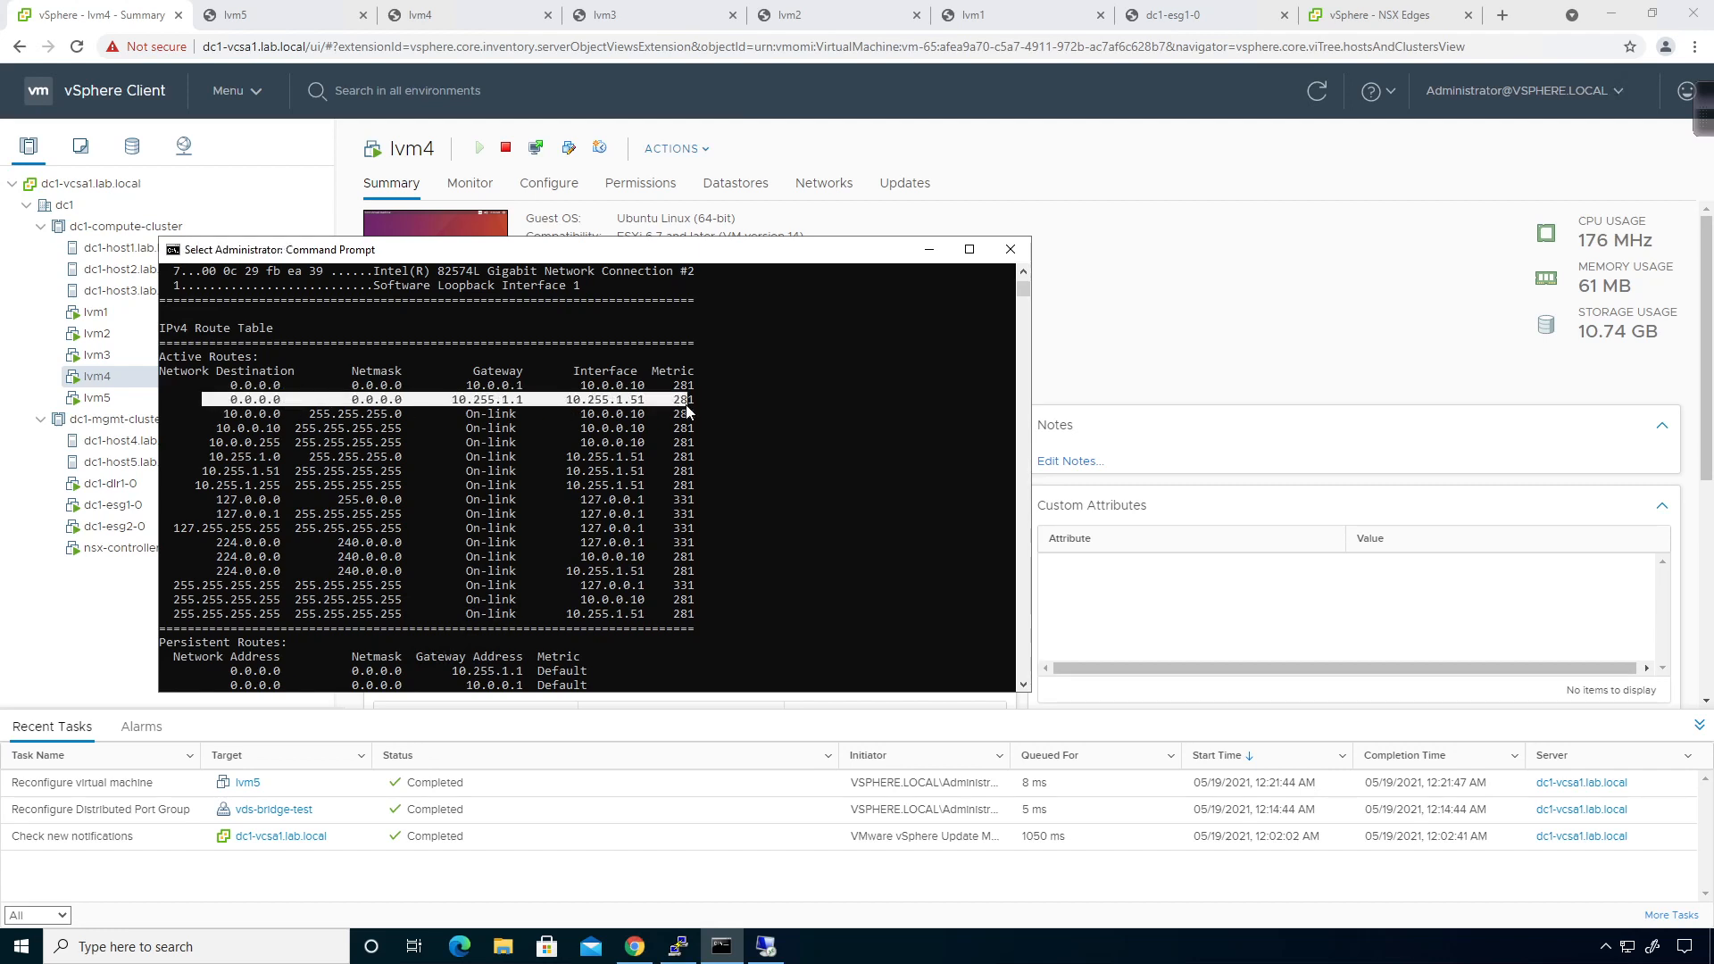
left_click_drag(687, 409, 697, 408)
right_click(709, 410)
scroll(708, 410, "down", 10)
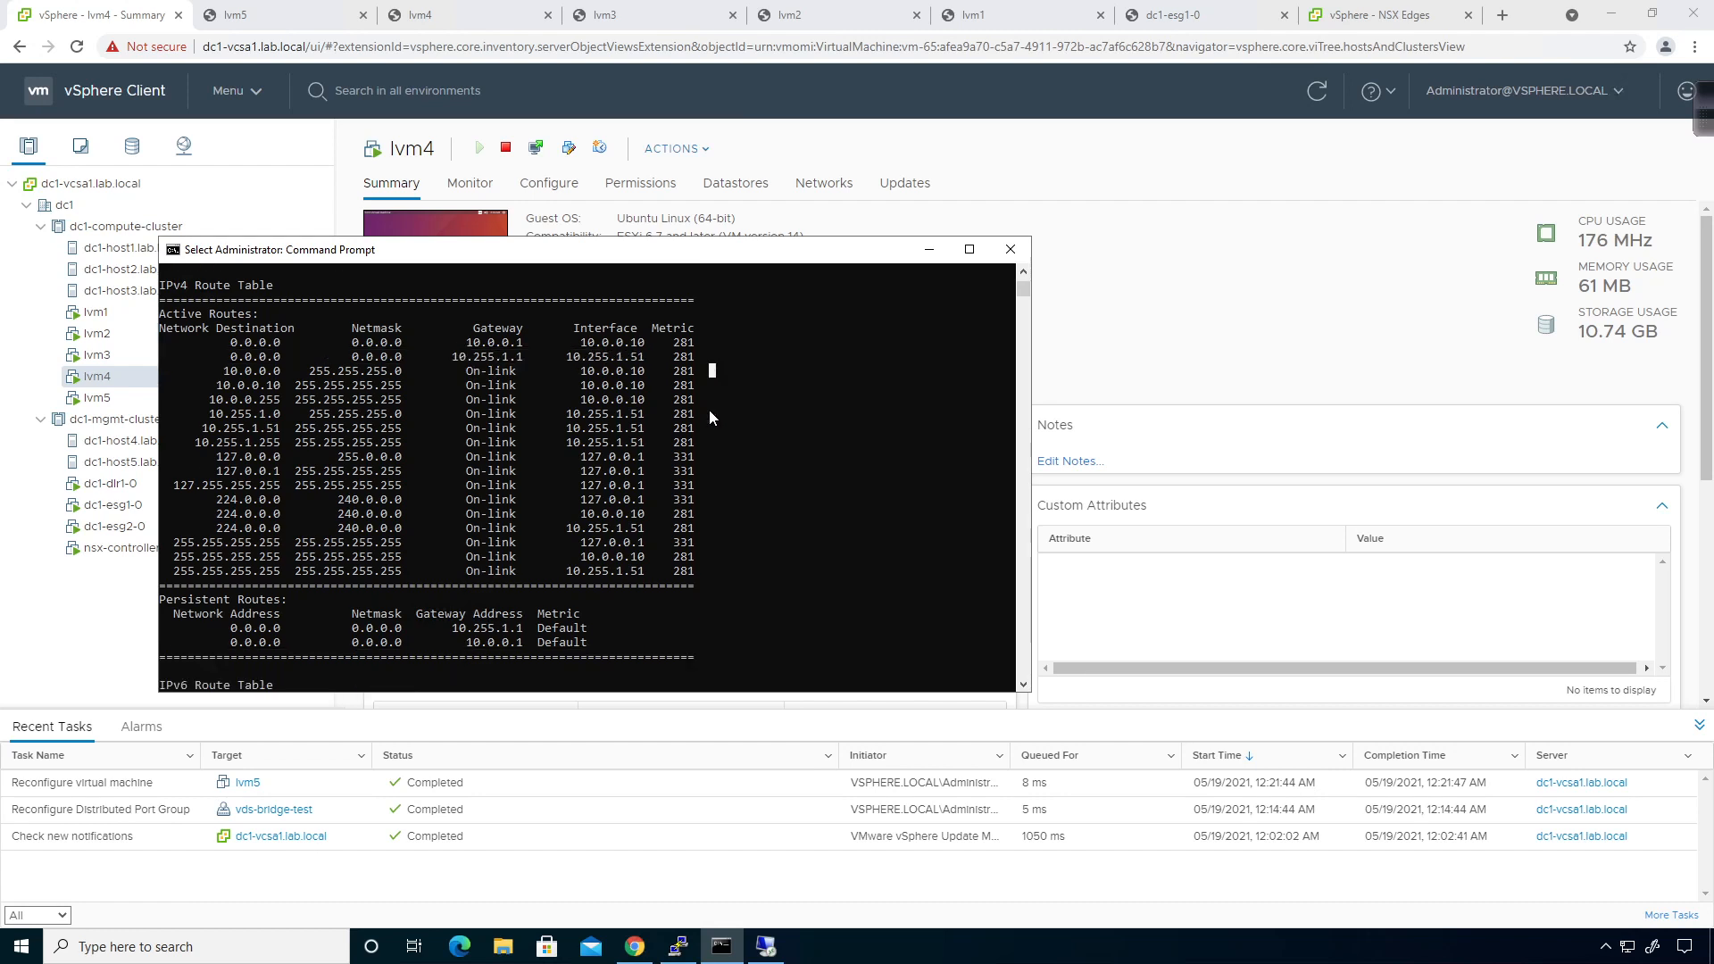
type("route add /?")
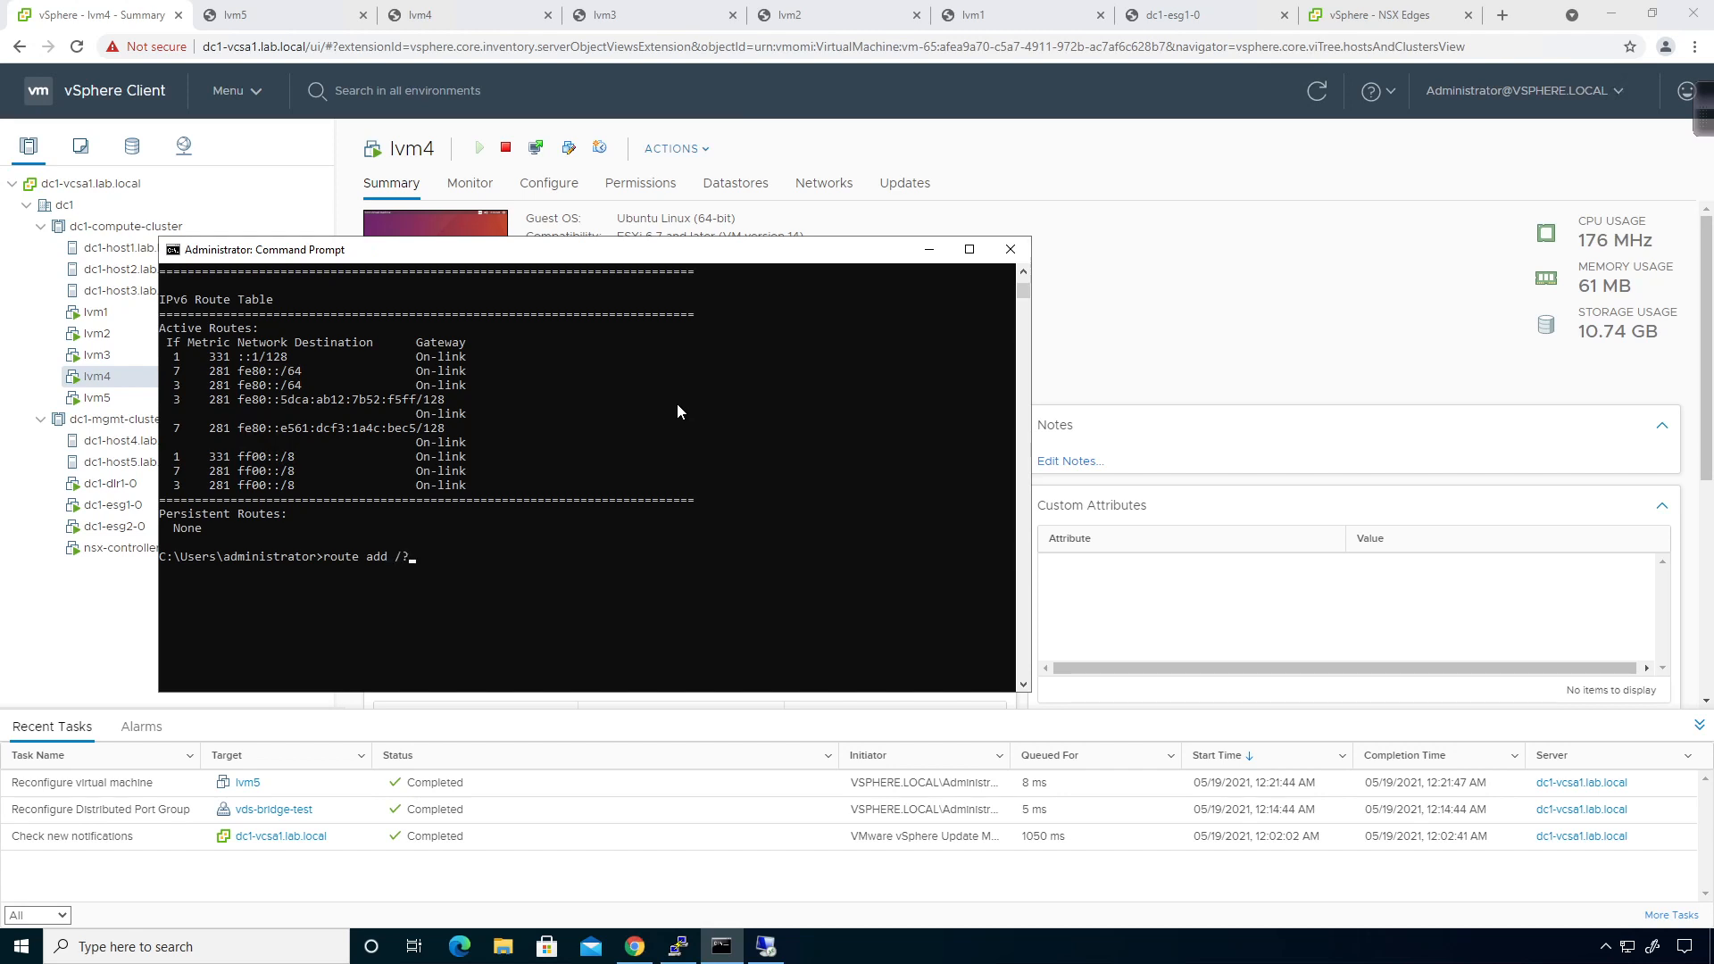
Add a static route for 10.10.0.0 mask 255.255.255.0 via gateway 10.10.0.1.
key("Return")
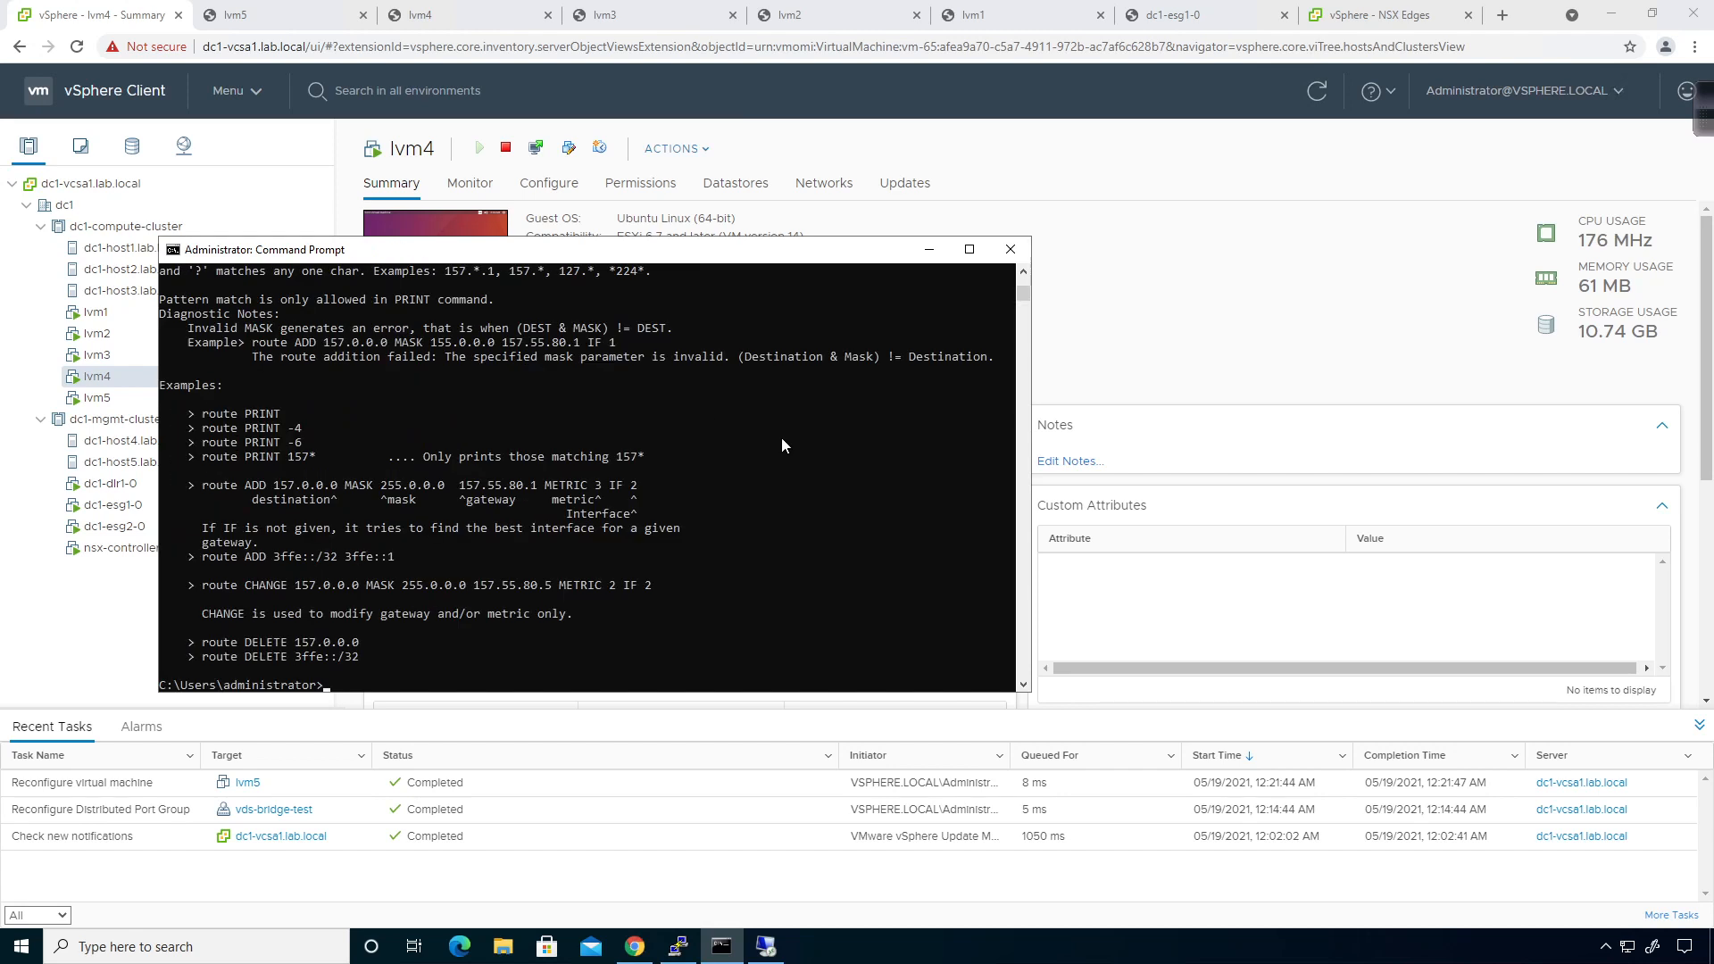
type("route add 10.10.0.0 mask 255.255.")
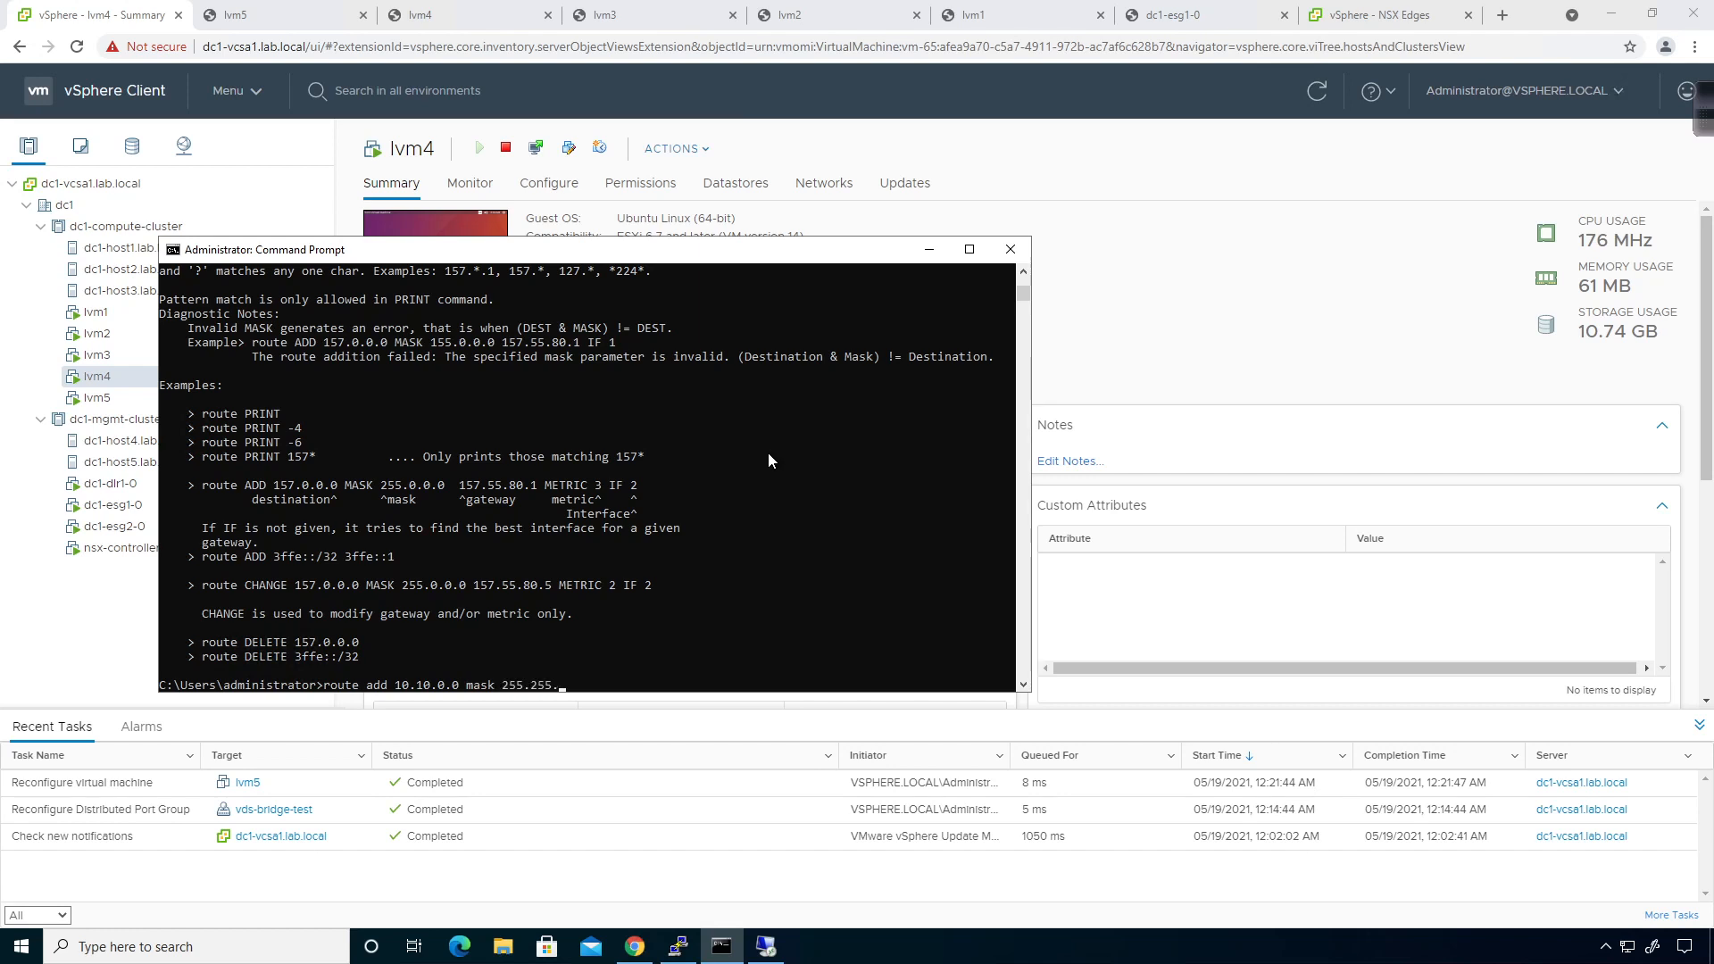
type("255.0 10.10.0.1")
key("Return")
Rerun route print and highlight the new 10.10.0.0 route row, metric 26.
key("Up")
key("Up")
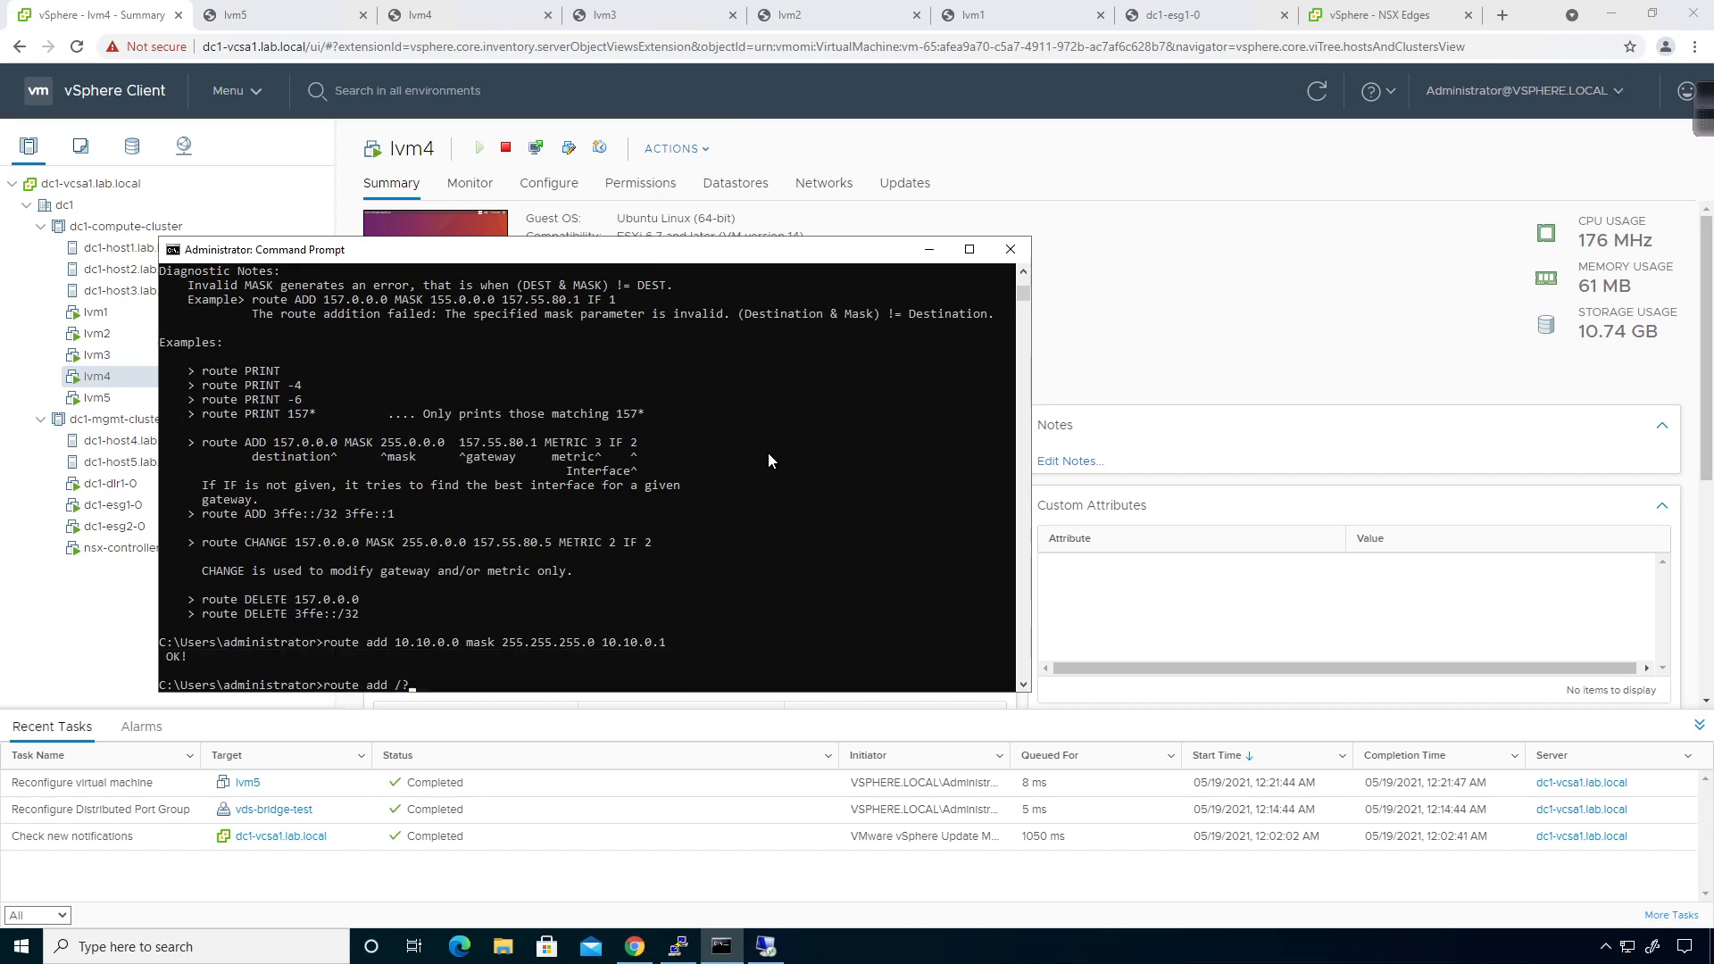
key("Up")
key("Return")
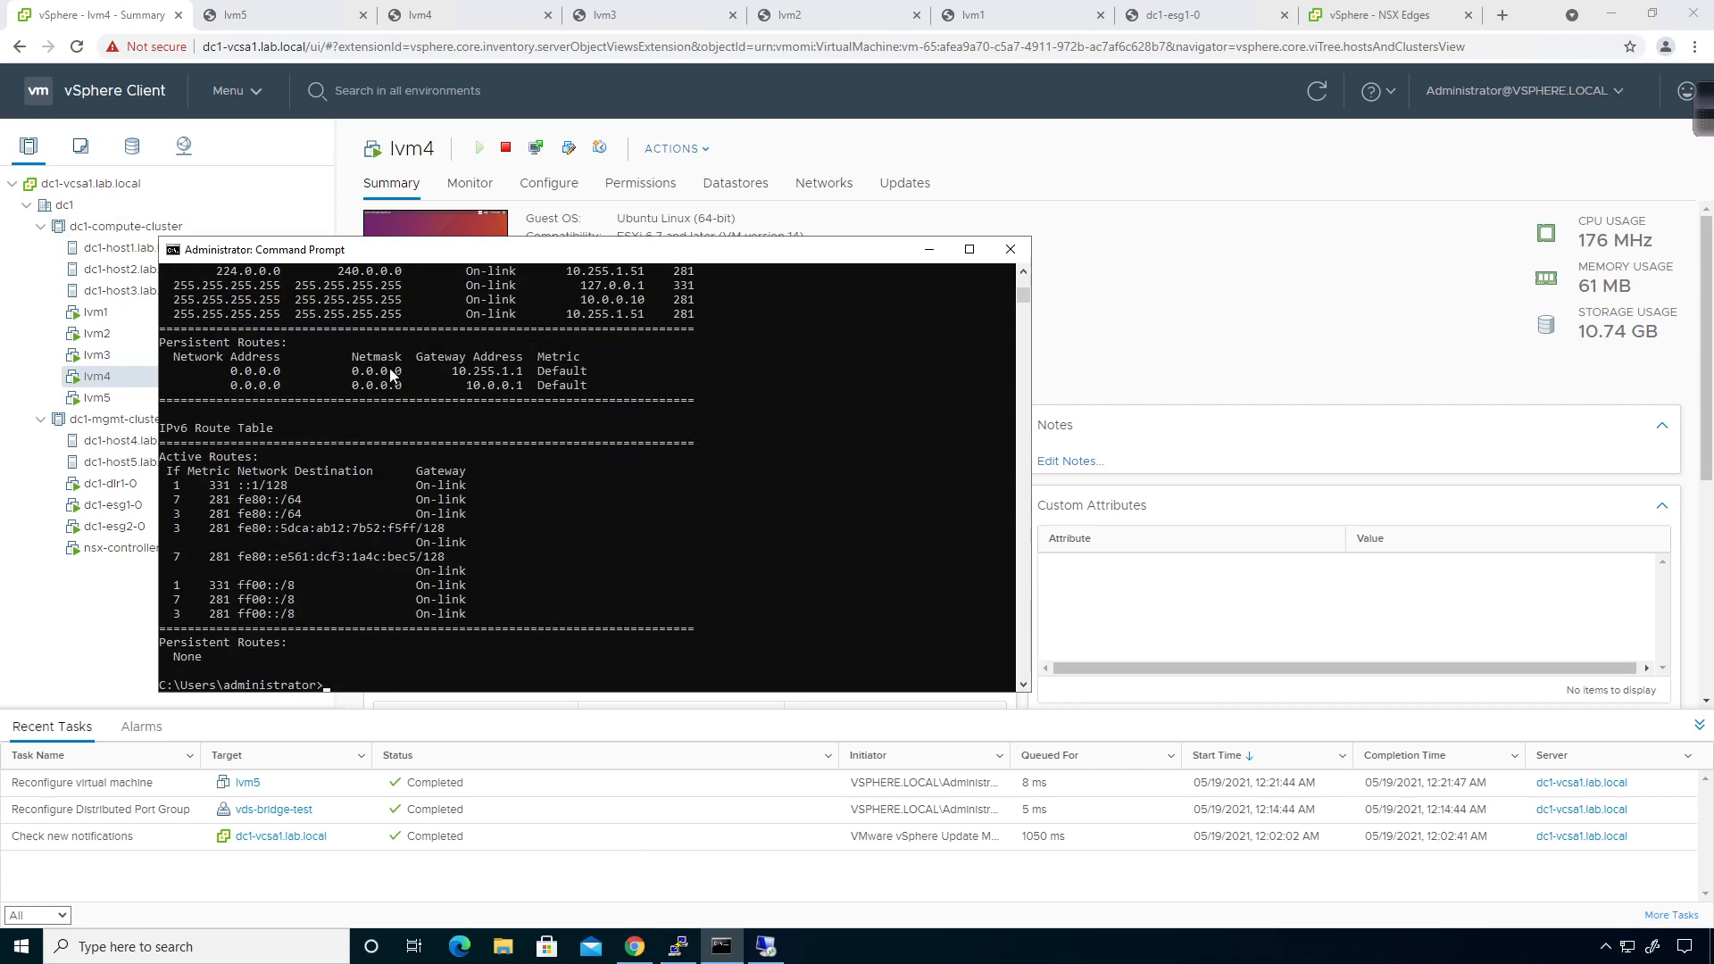
scroll(400, 434, "up", 4)
scroll(400, 433, "up", 3)
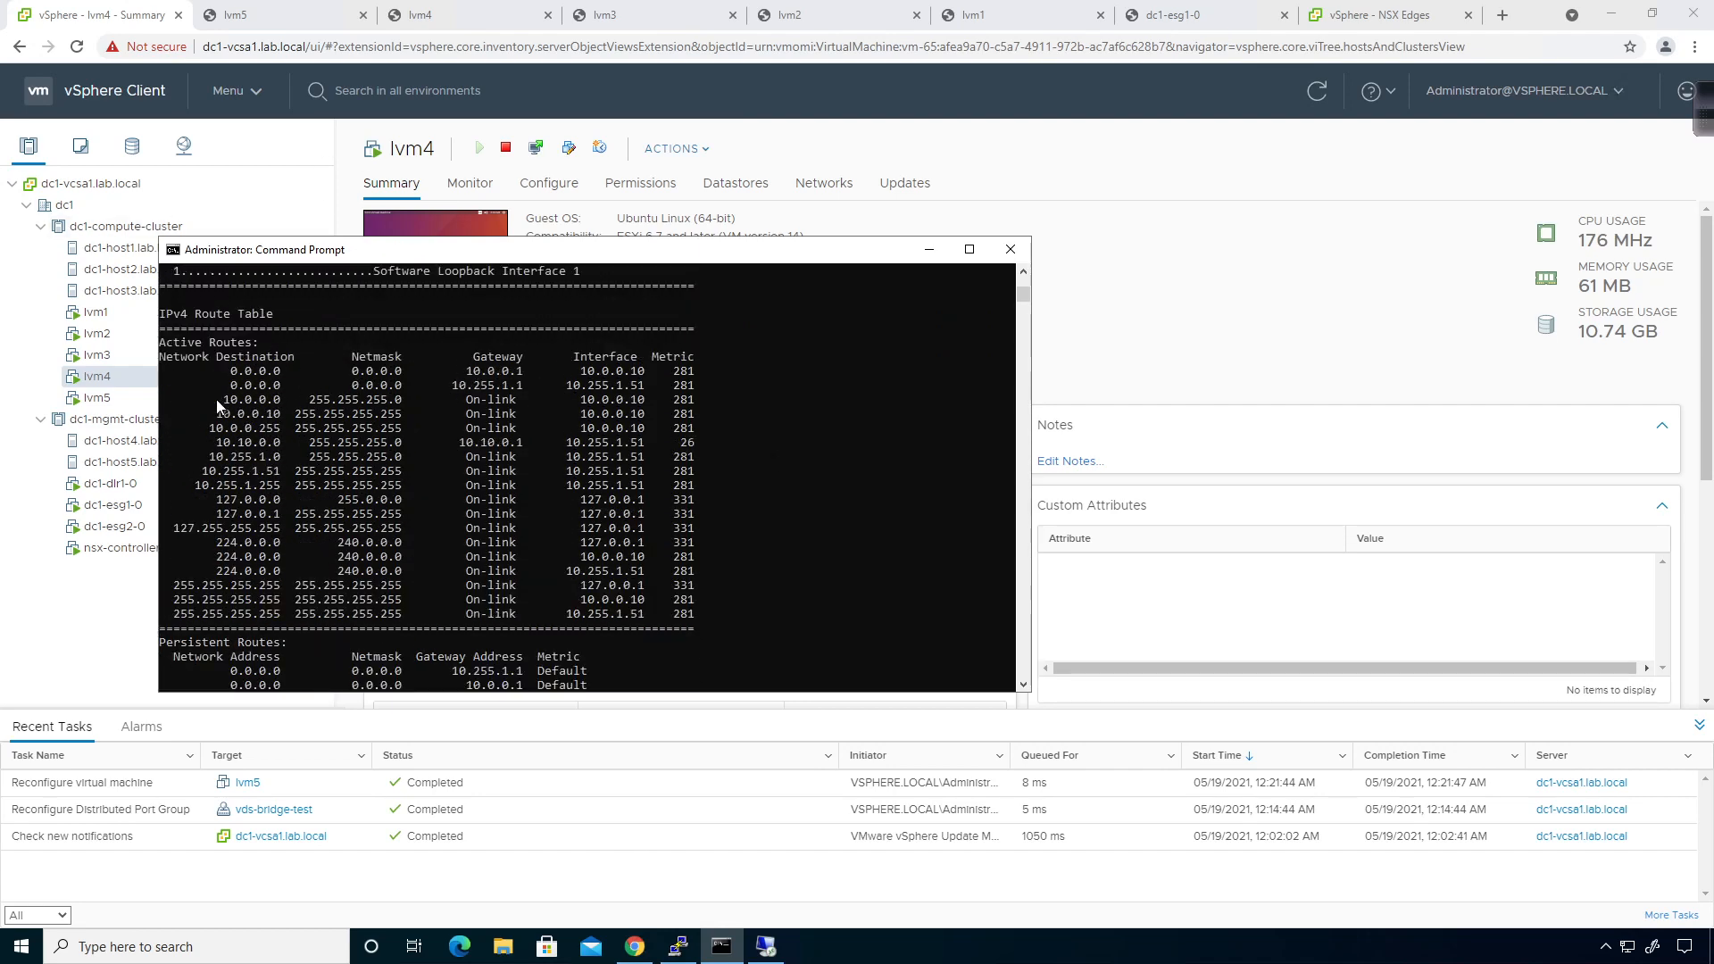
left_click_drag(179, 444, 718, 467)
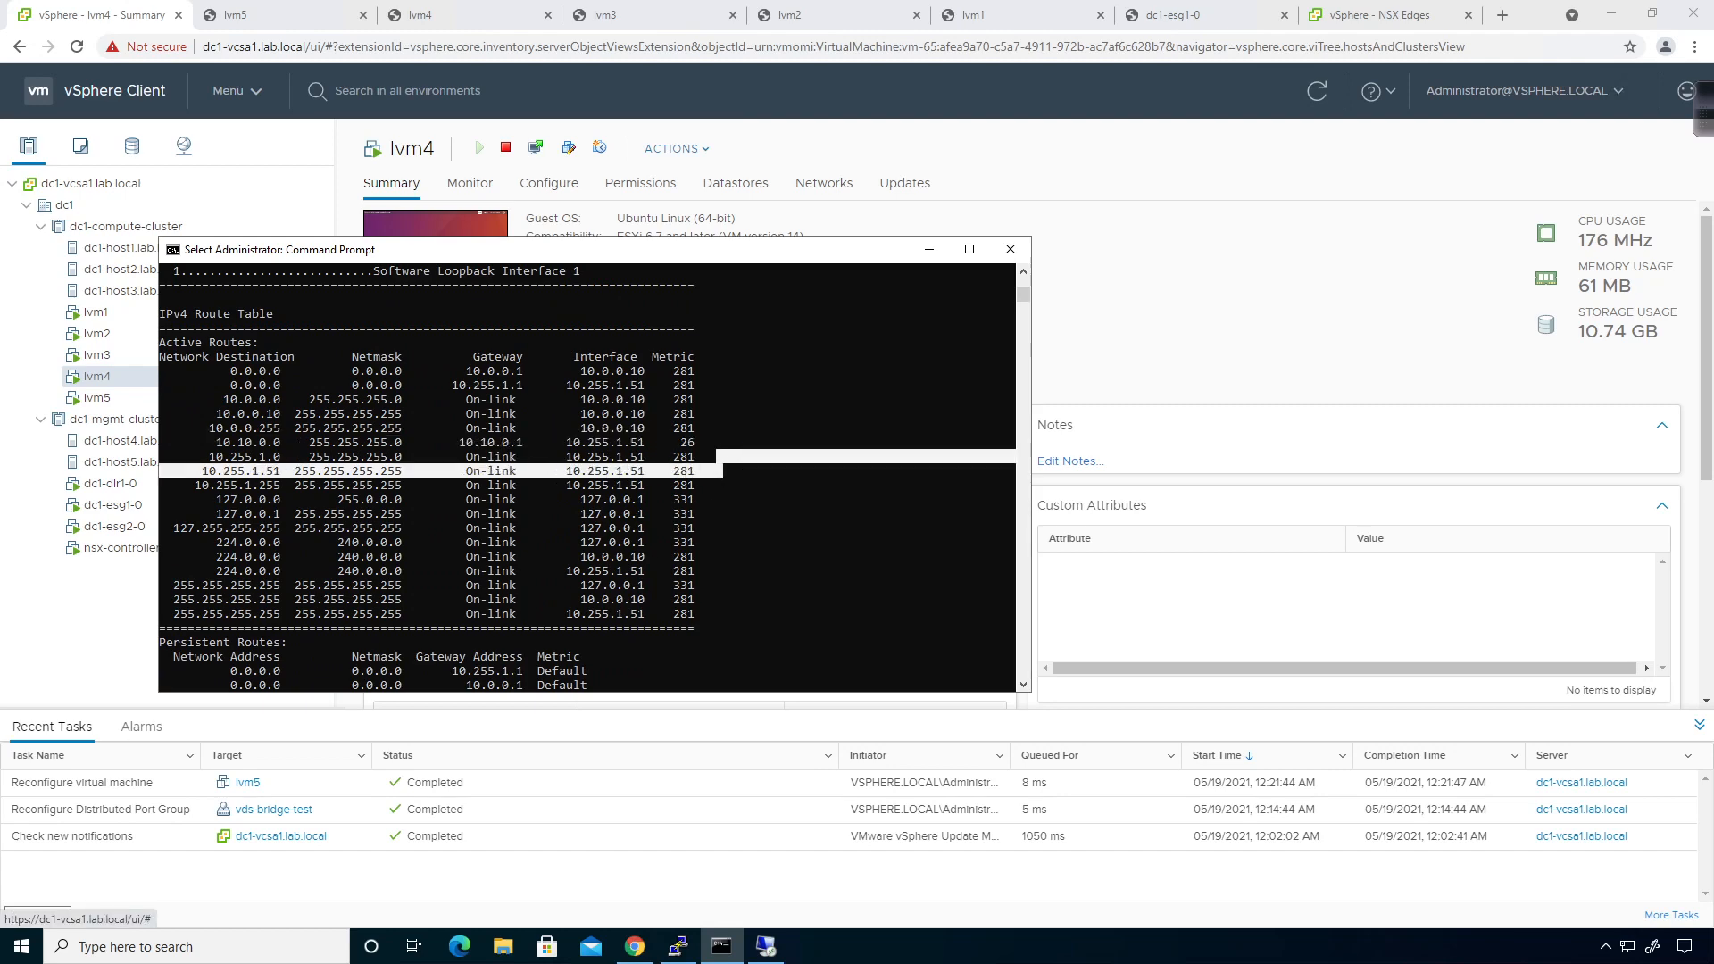
On R2, enable and run sh ip int br to confirm GigabitEthernet2.100 holds 10.10.0.1.
key("alt+Tab")
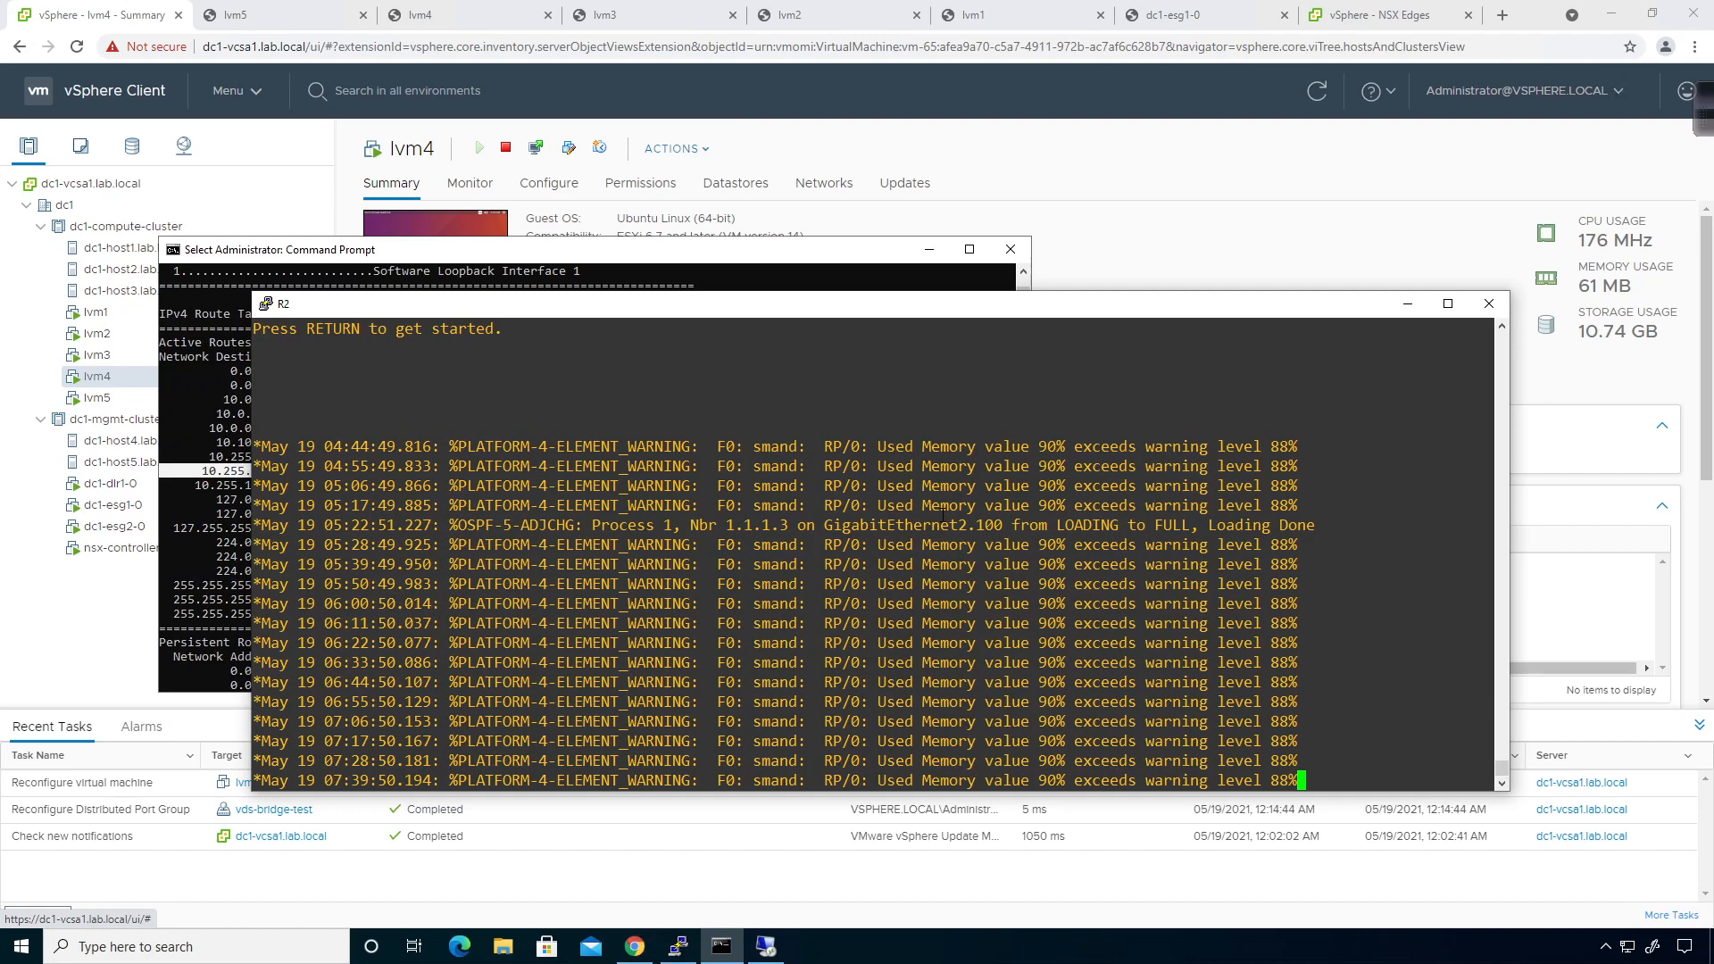
key("Return")
type("en")
key("Return")
type("sh")
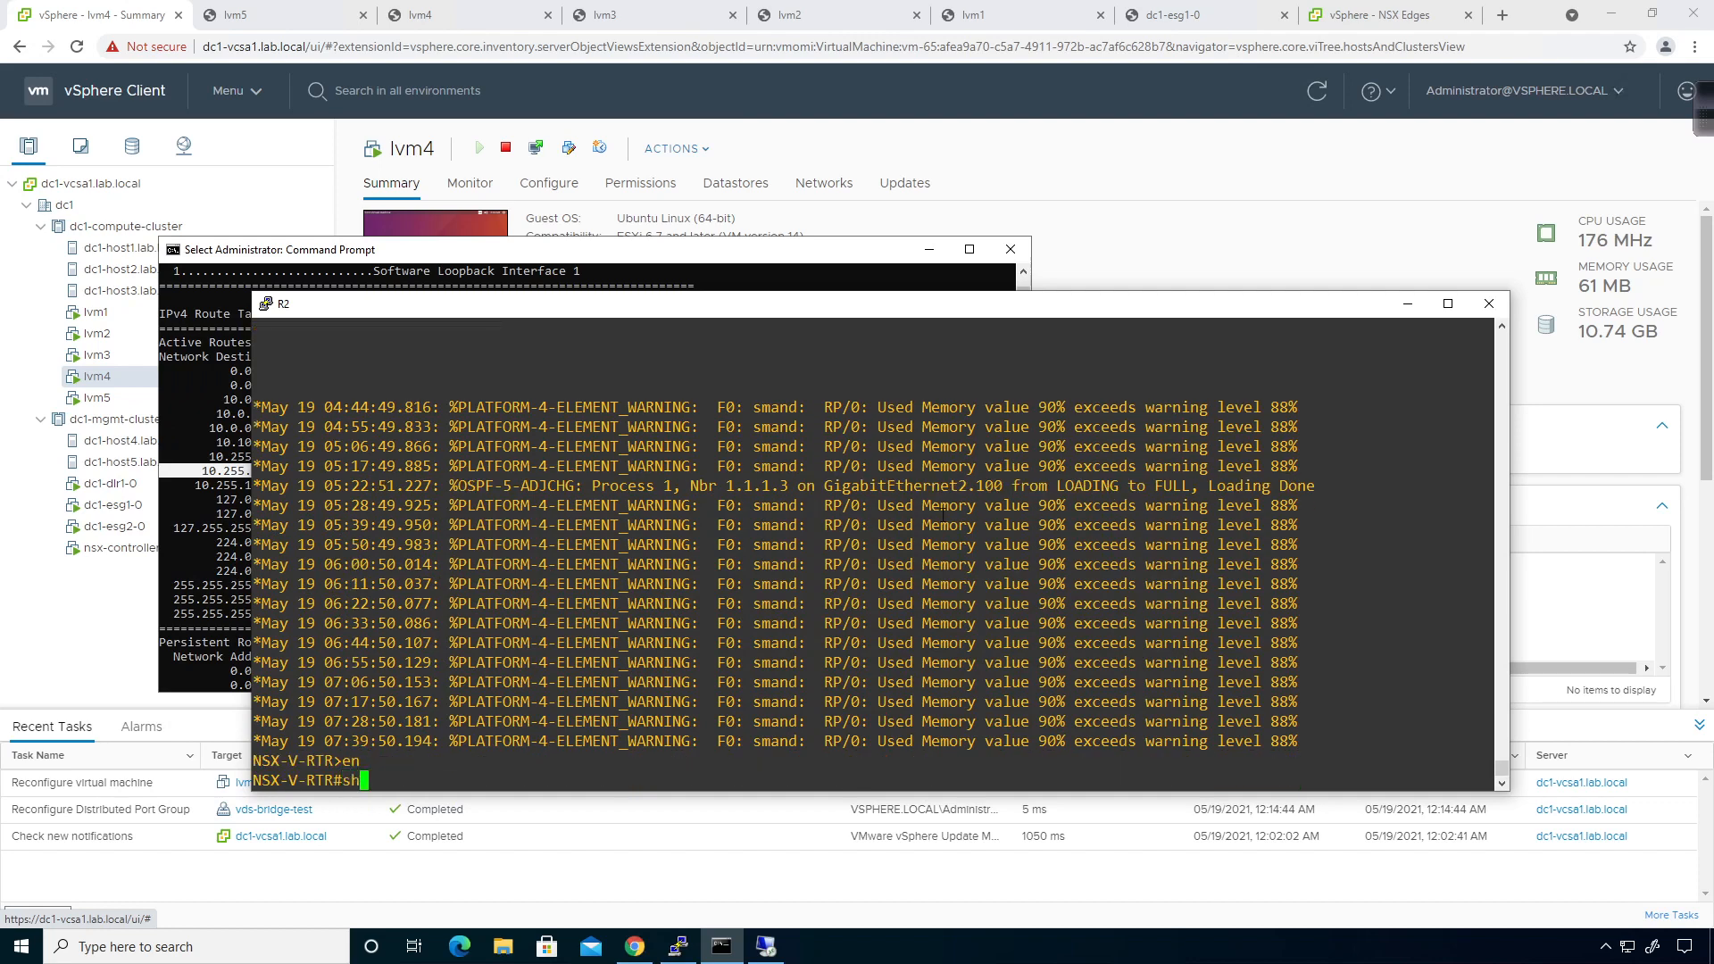
type(" ip itn br")
key("Return")
key("Up")
key("BackSpace")
key("BackSpace")
key("BackSpace")
key("BackSpace")
key("BackSpace")
key("BackSpace")
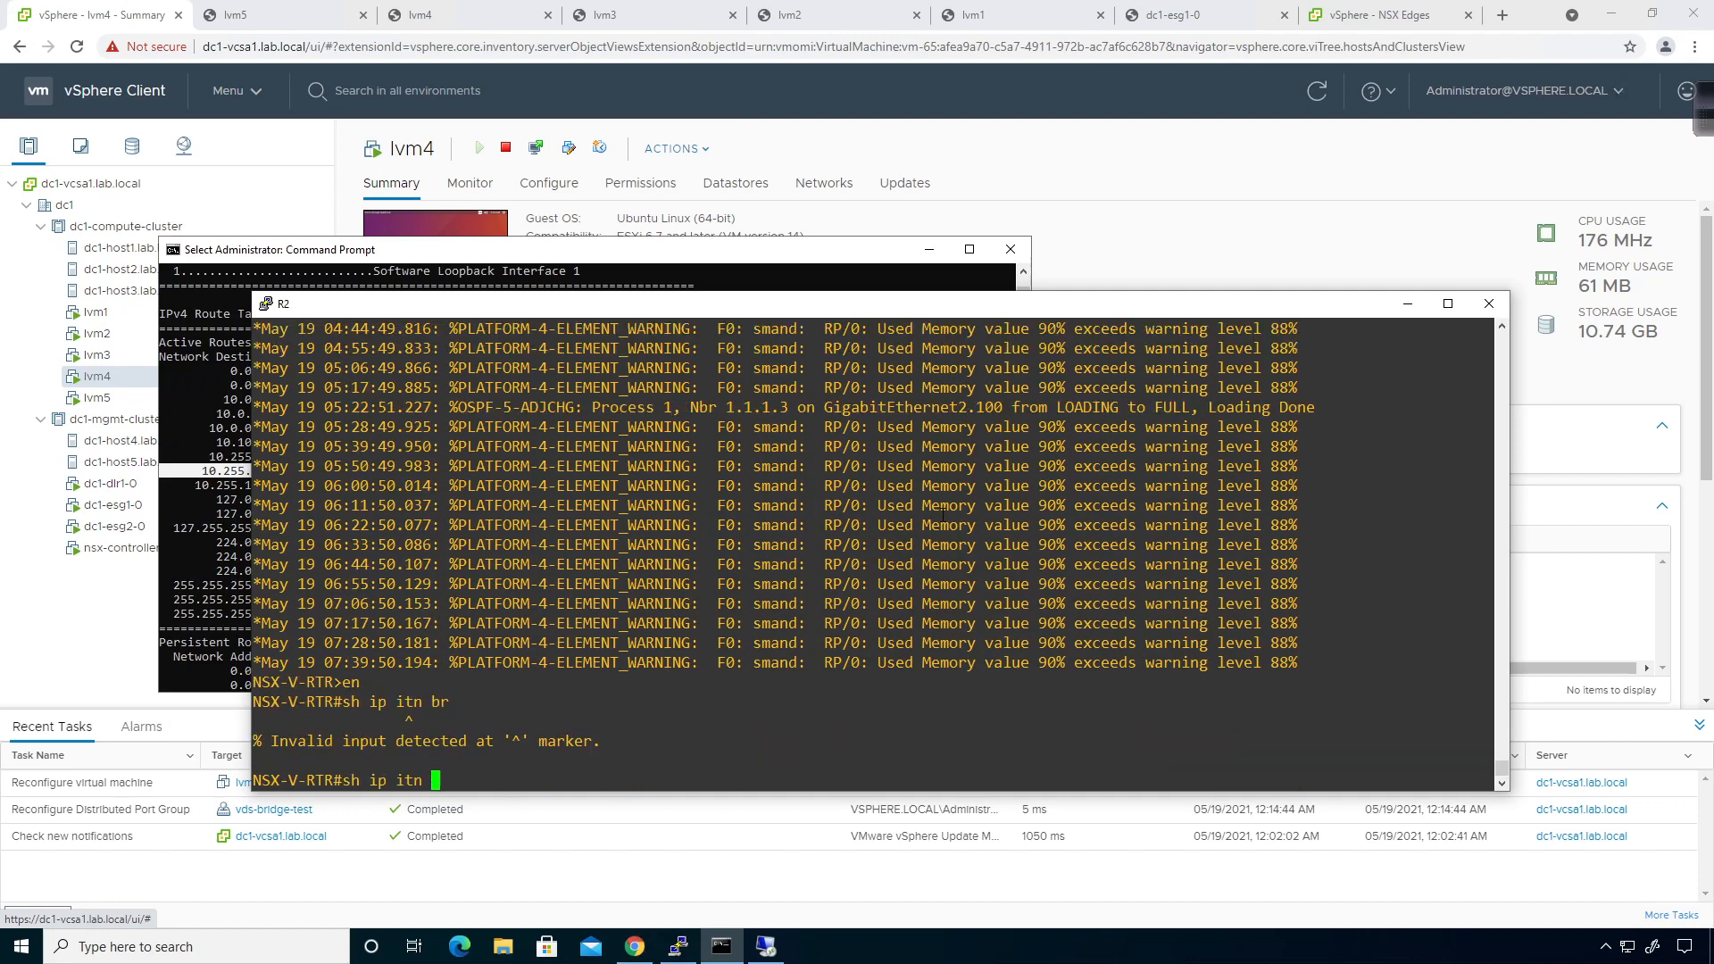
type("int br")
key("Return")
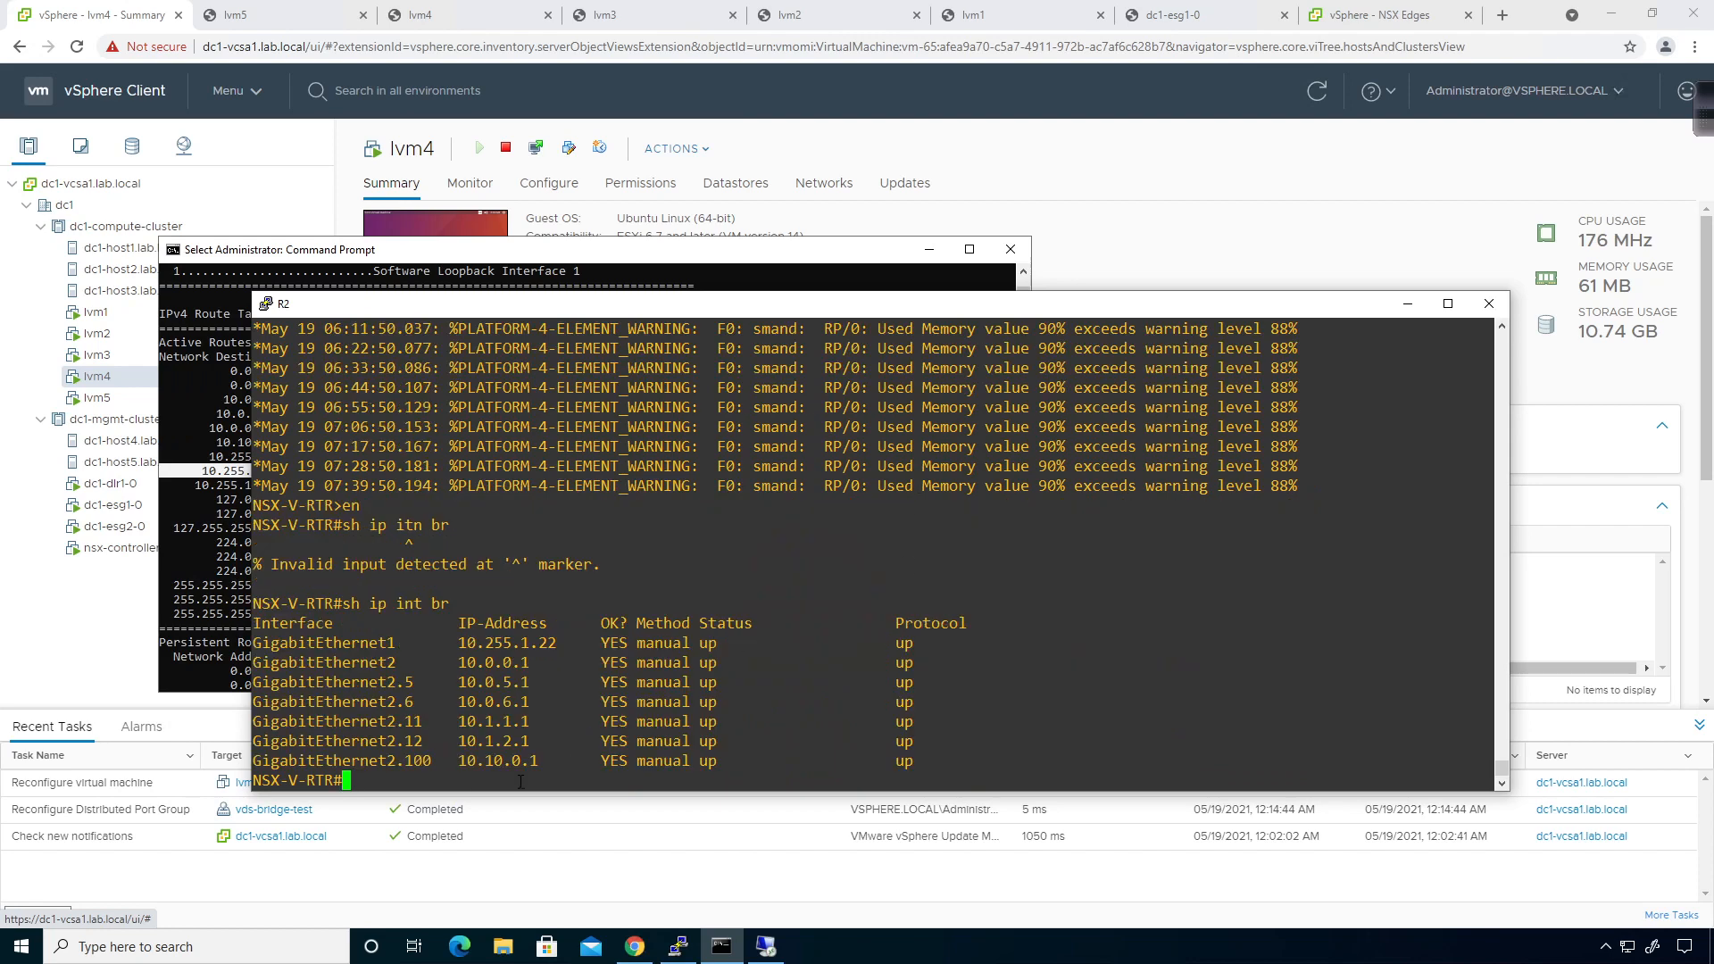
left_click(176, 600)
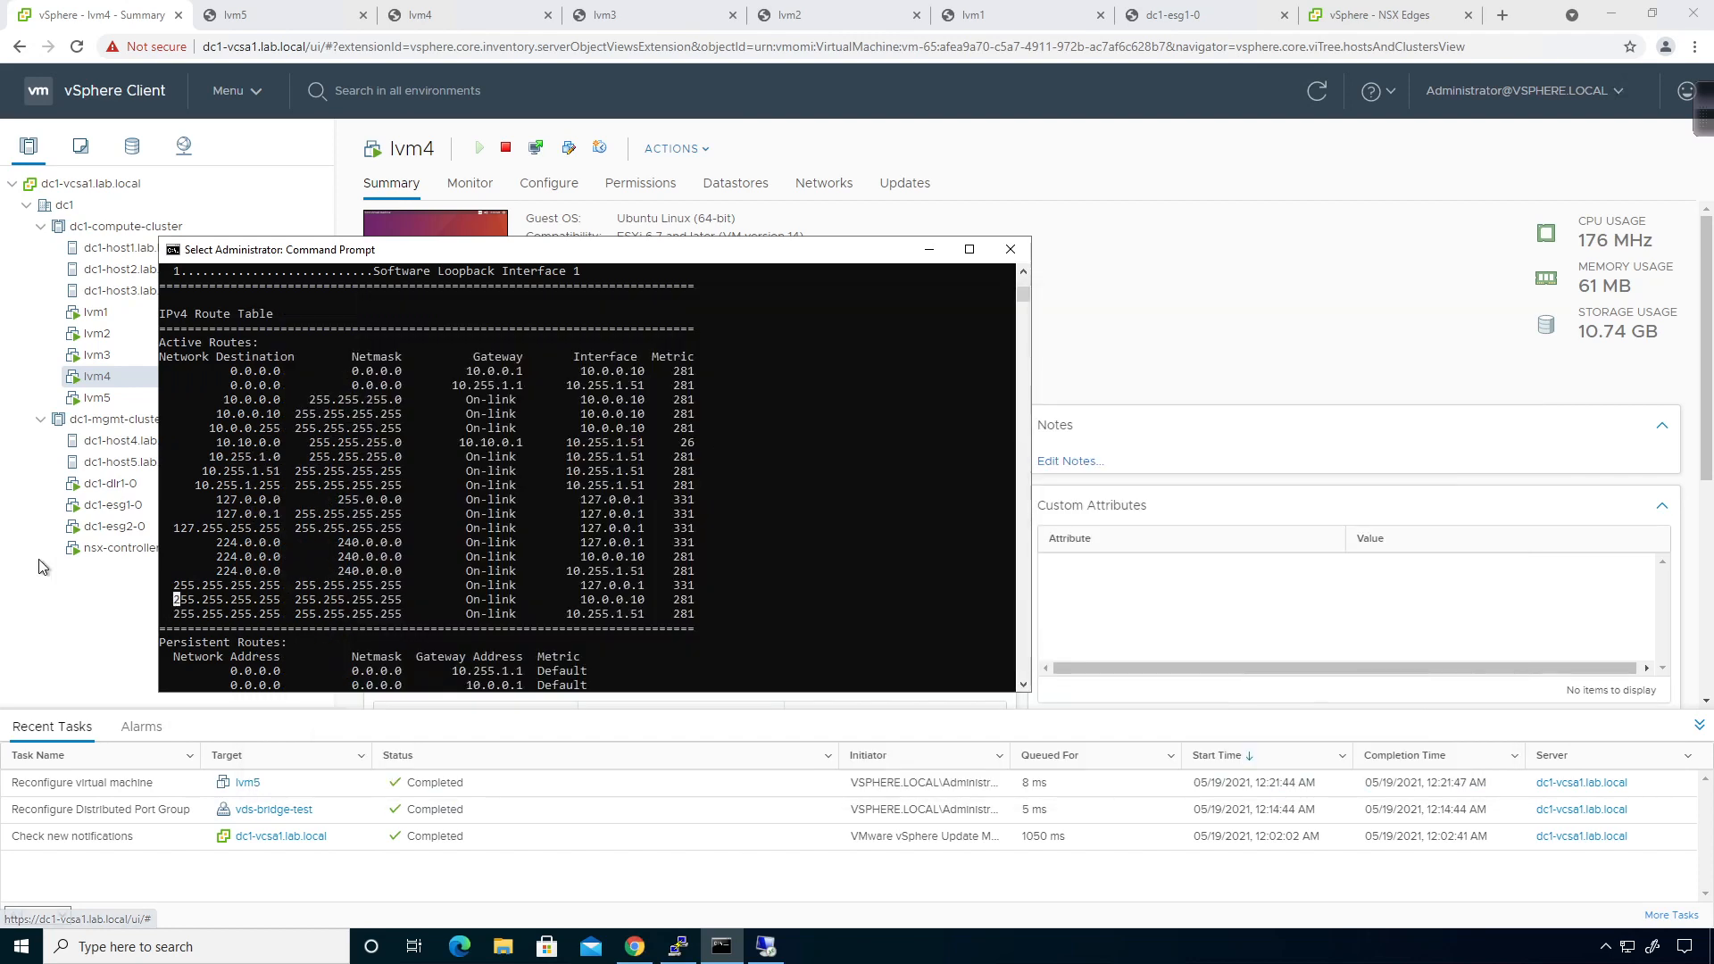
Rerun tracert -d 10.10.0.2 and highlight its two-hop result via 10.255.1.22.
key("Escape")
key("Up")
key("Up")
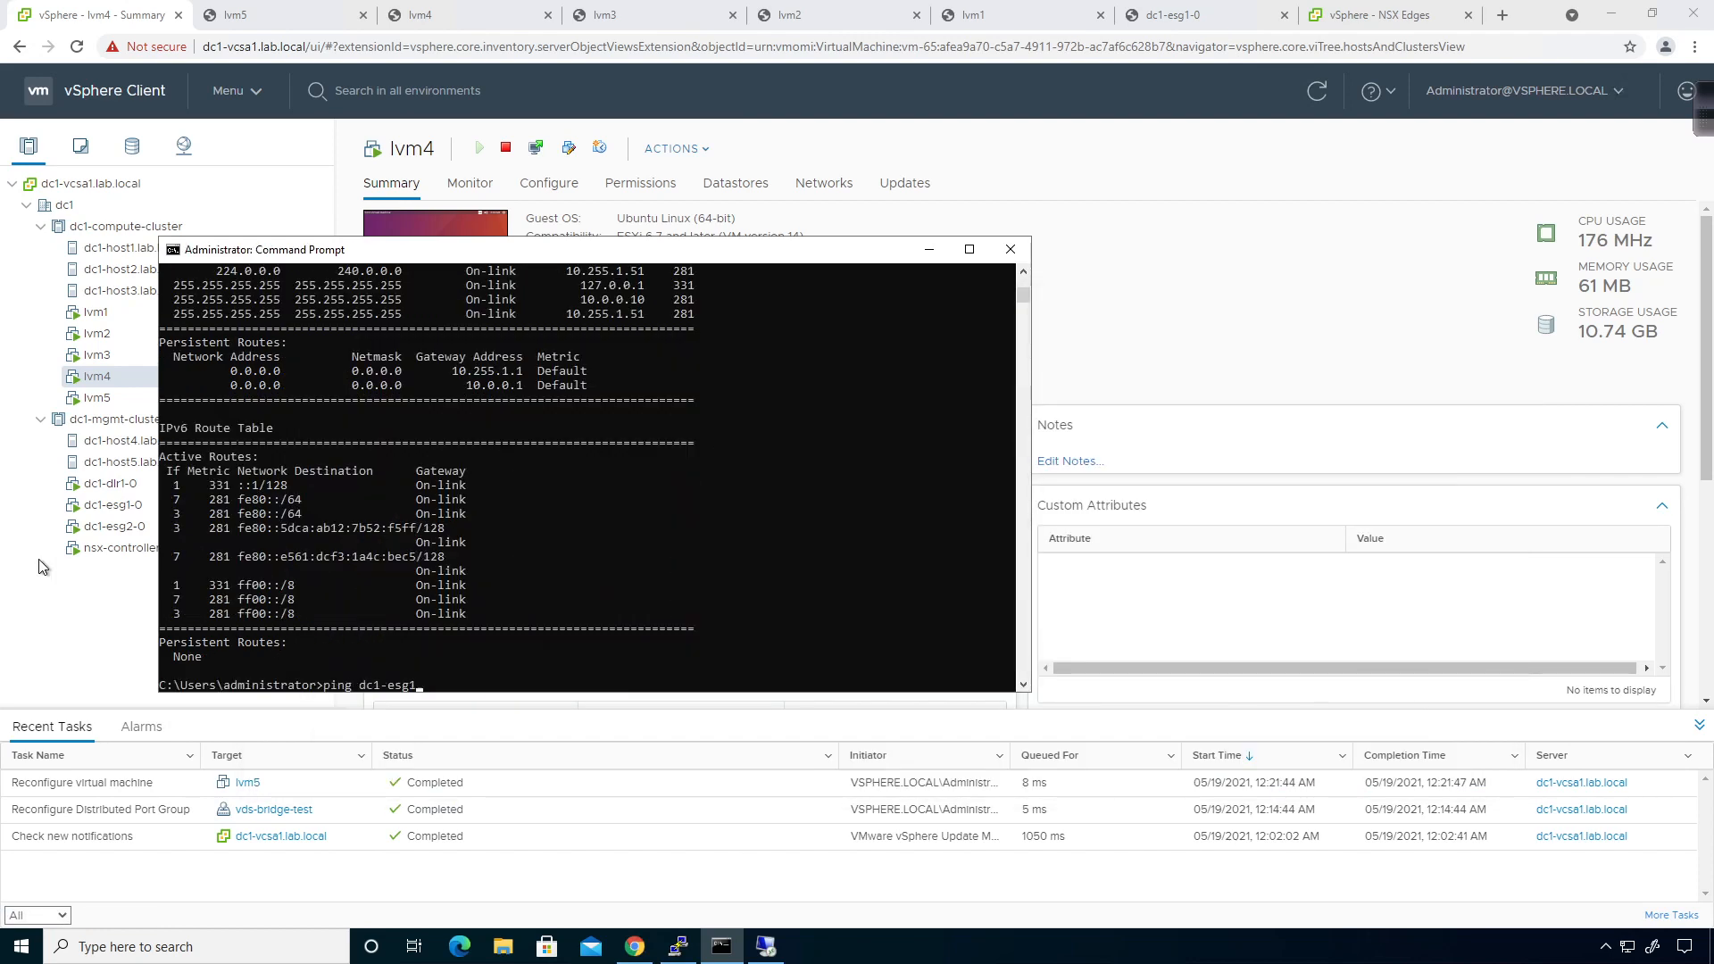
key("Up")
key("Return")
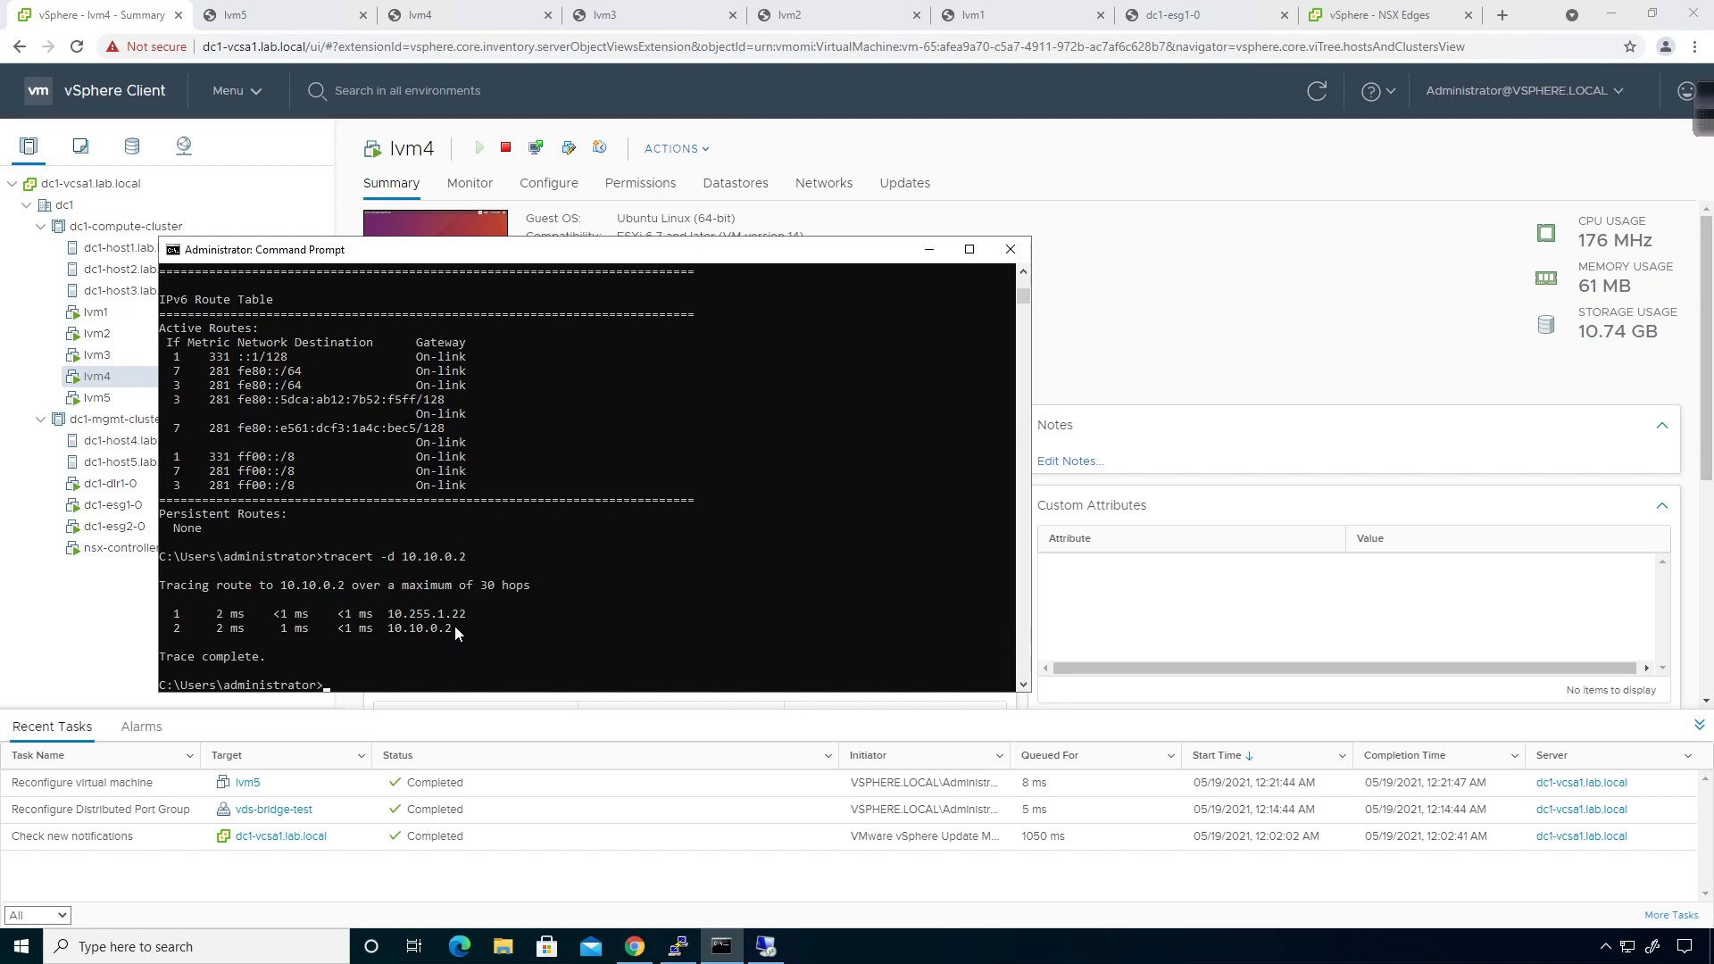
left_click_drag(480, 606, 287, 602)
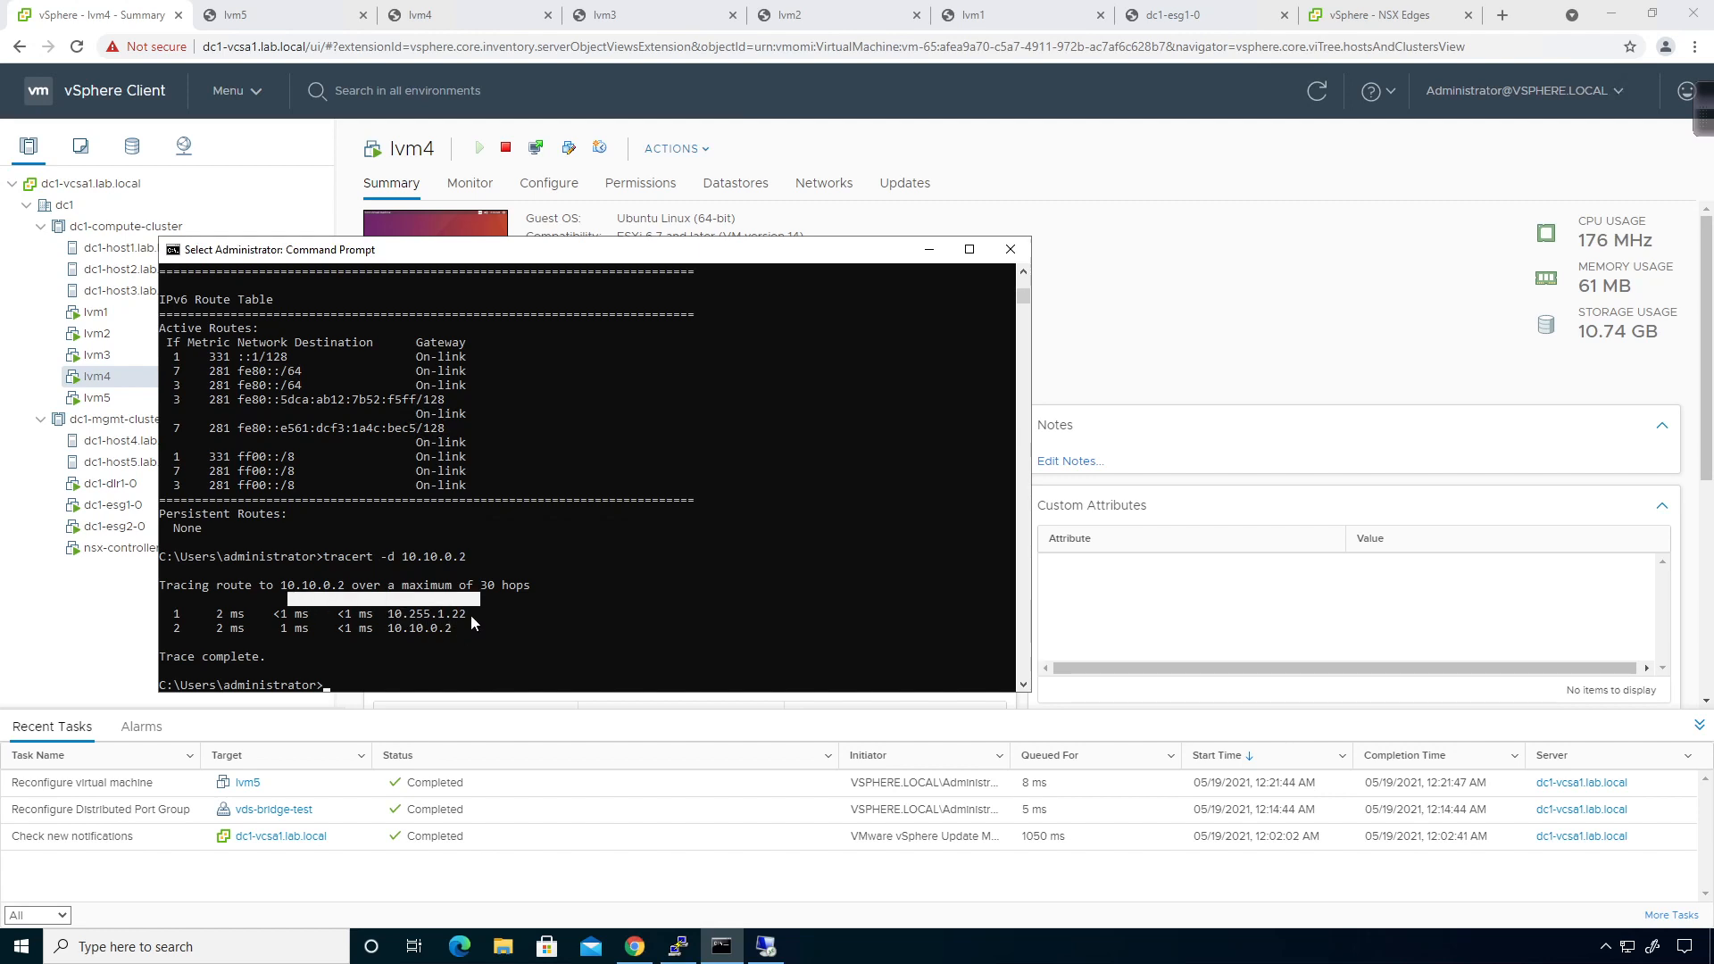
left_click_drag(470, 615, 152, 616)
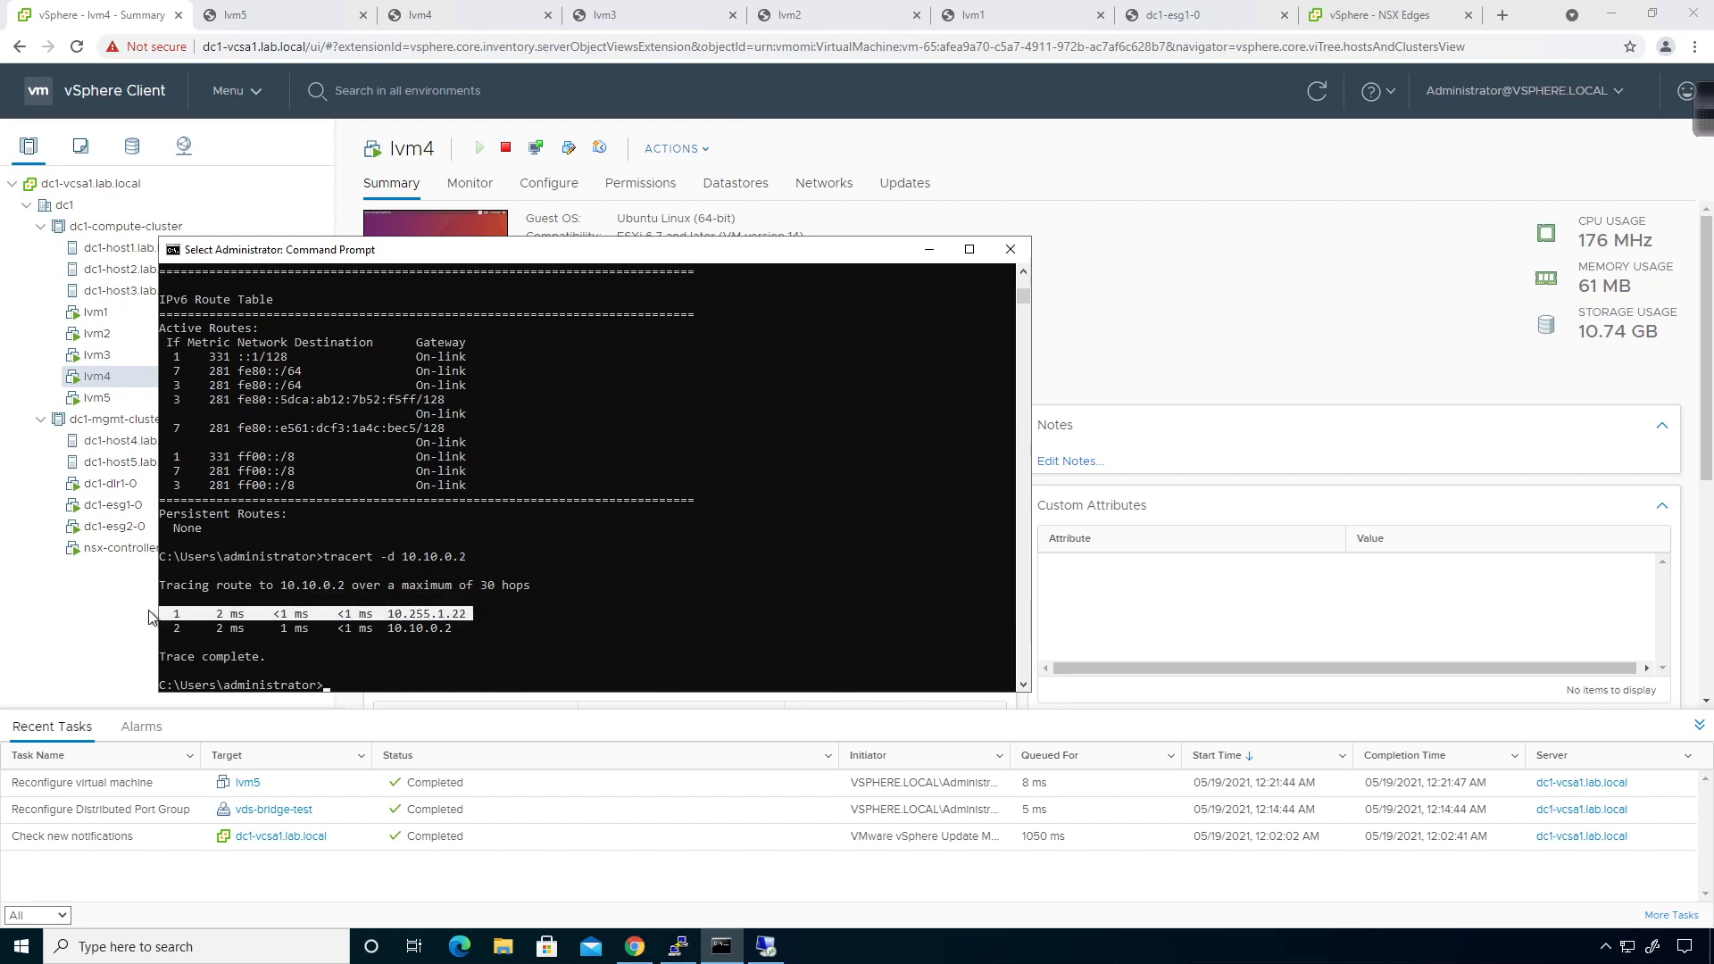
left_click(470, 629)
Bring the dc1-esg1 edge console with its DHCP lease list back into view.
scroll(560, 634, "up", 5)
scroll(559, 634, "down", 5)
scroll(560, 639, "down", 7)
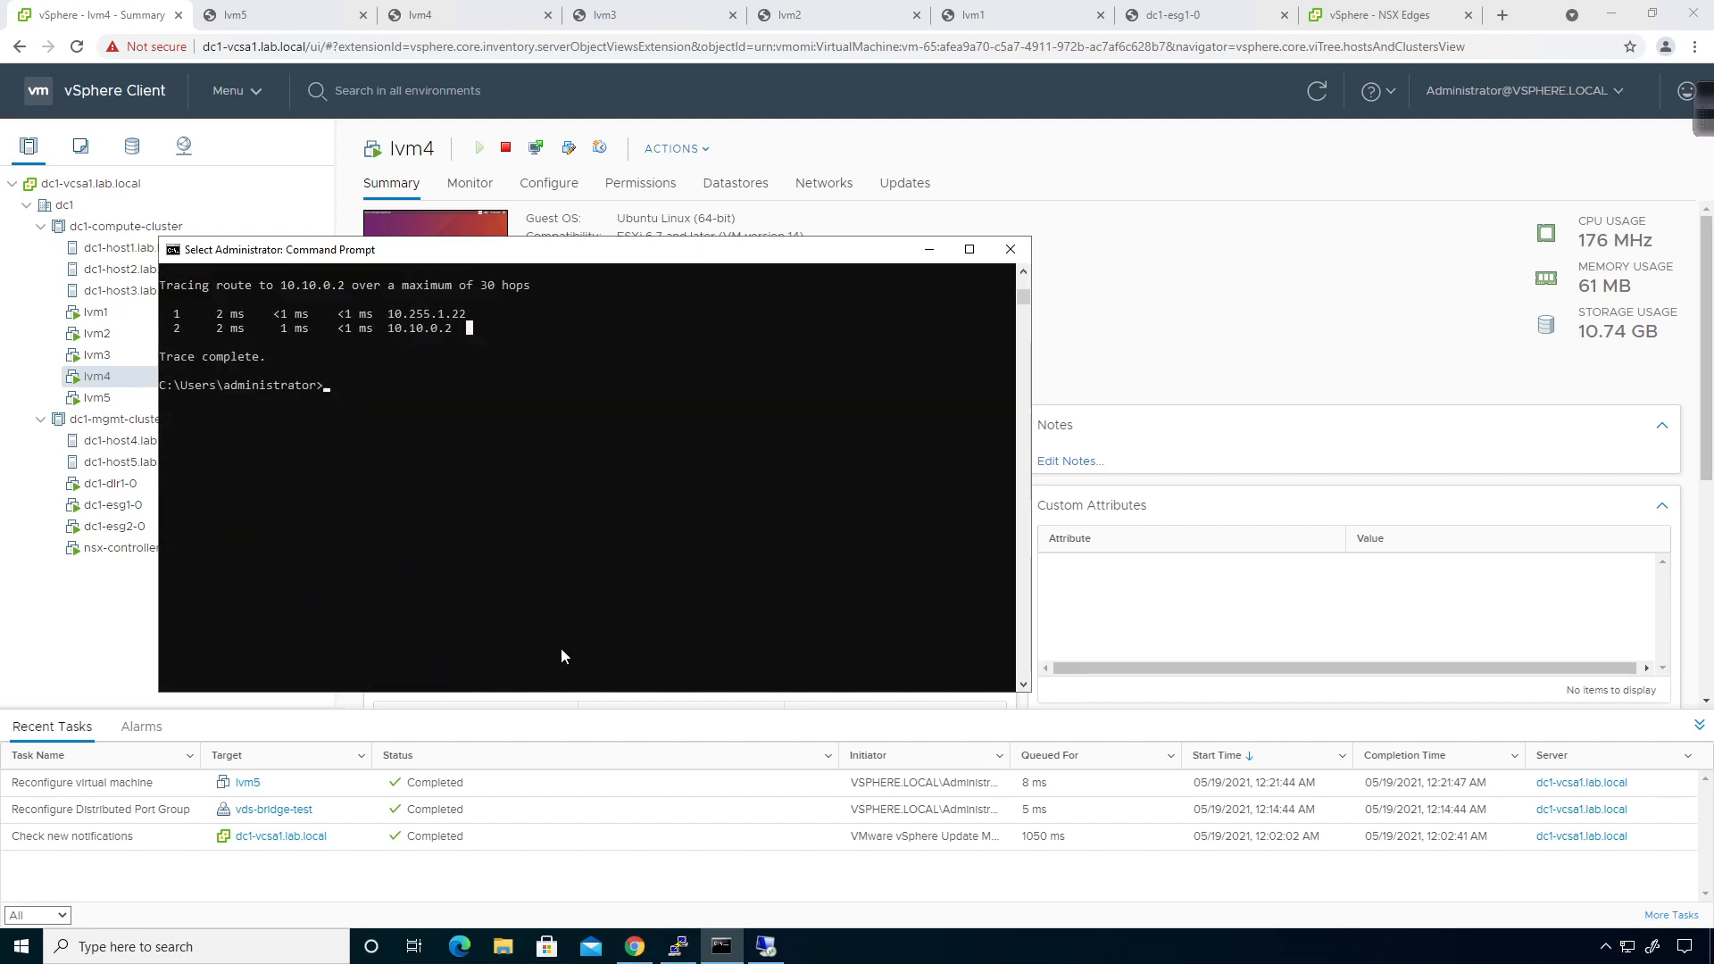
scroll(560, 643, "up", 2)
left_click(672, 829)
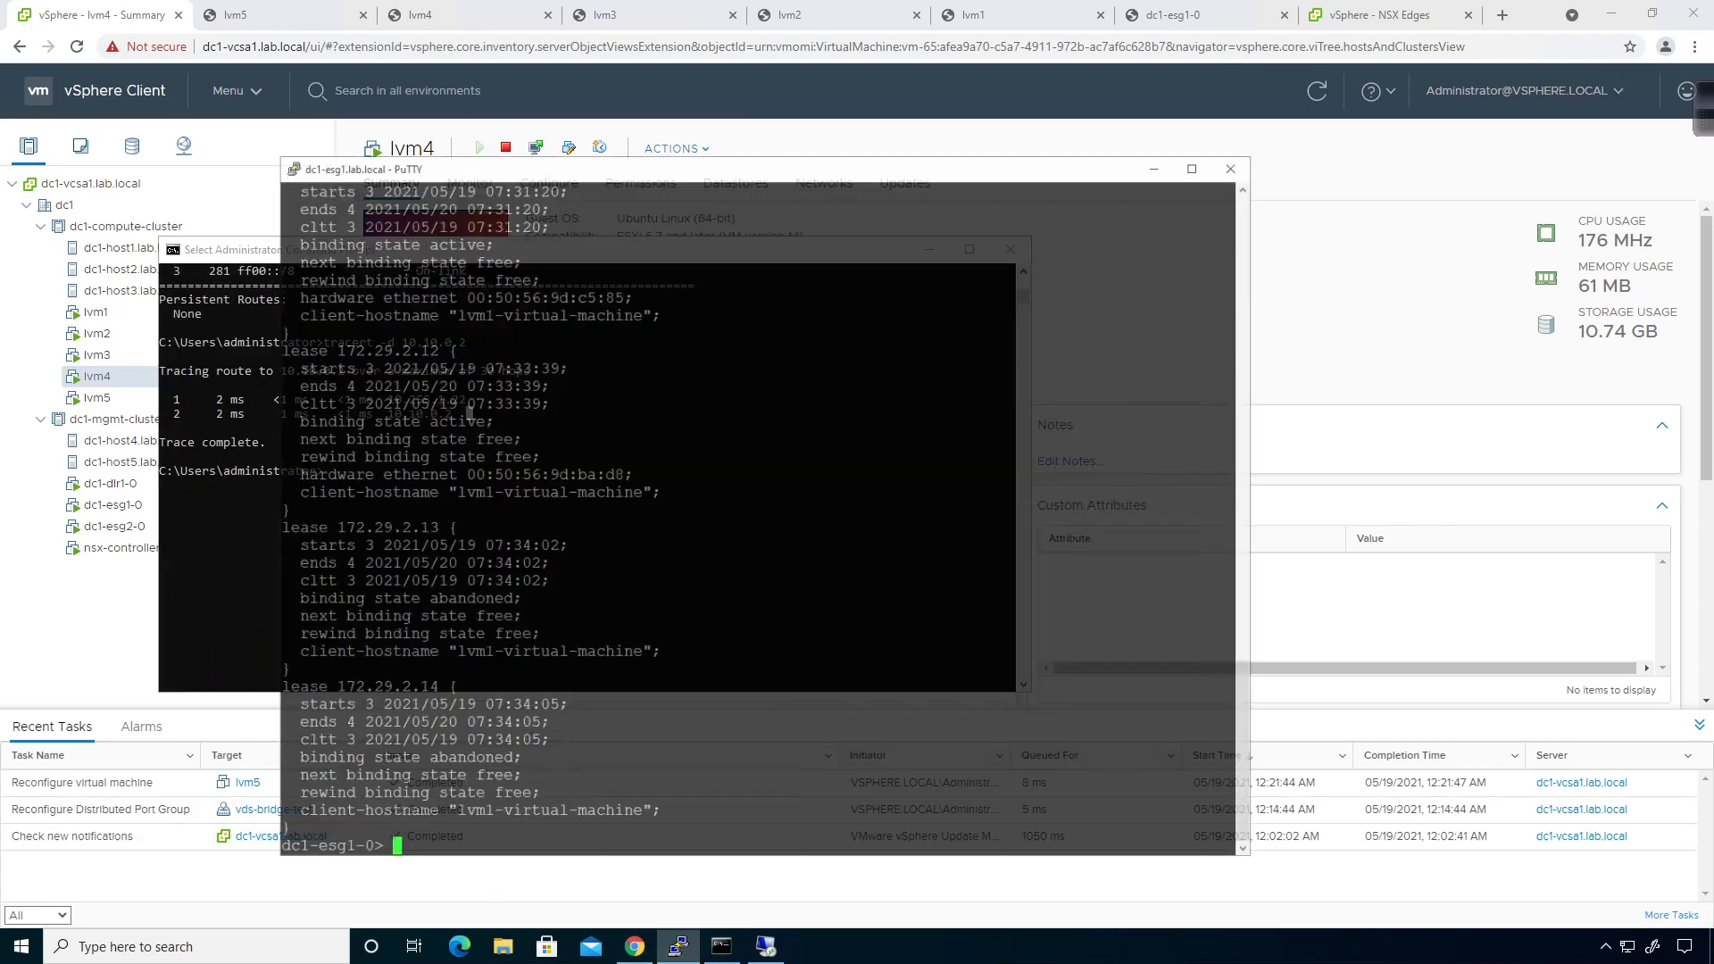
key("Return")
key("Return")
key("Return")
key("Return")
key("Return")
key("Return")
key("Return")
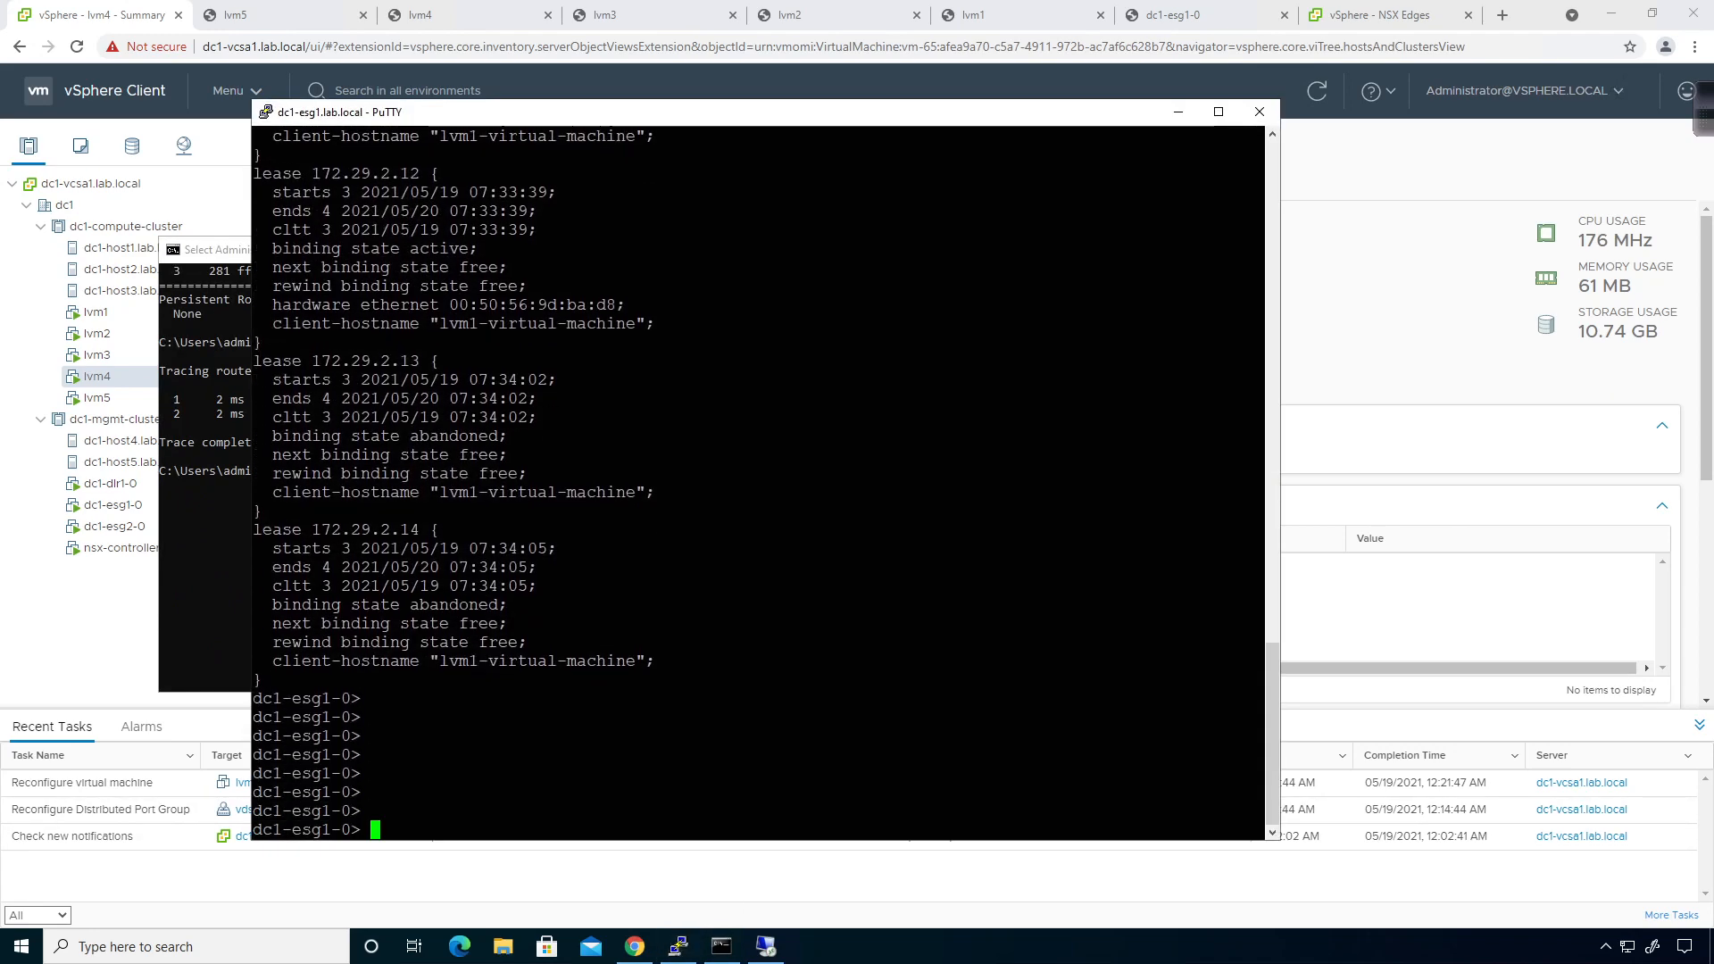